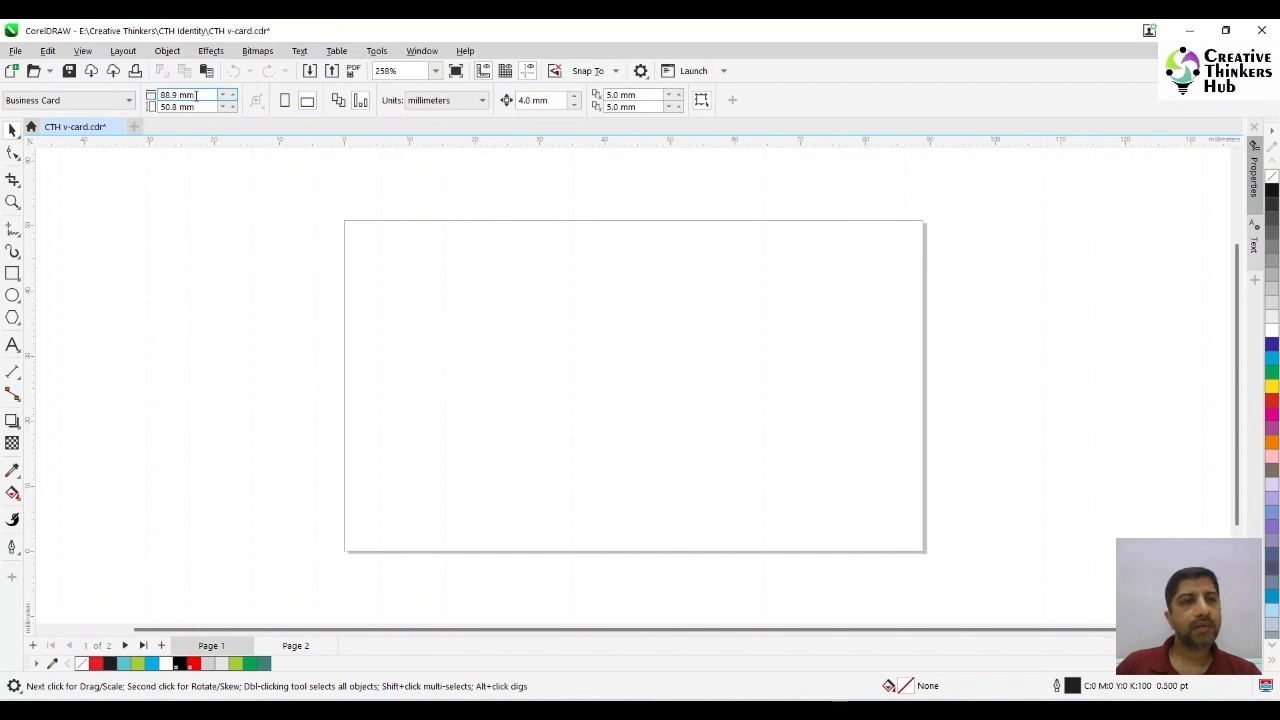
- Set the page size to 89 mm wide by 51 mm high
{"action": "double_click", "coordinate": [200, 94]}
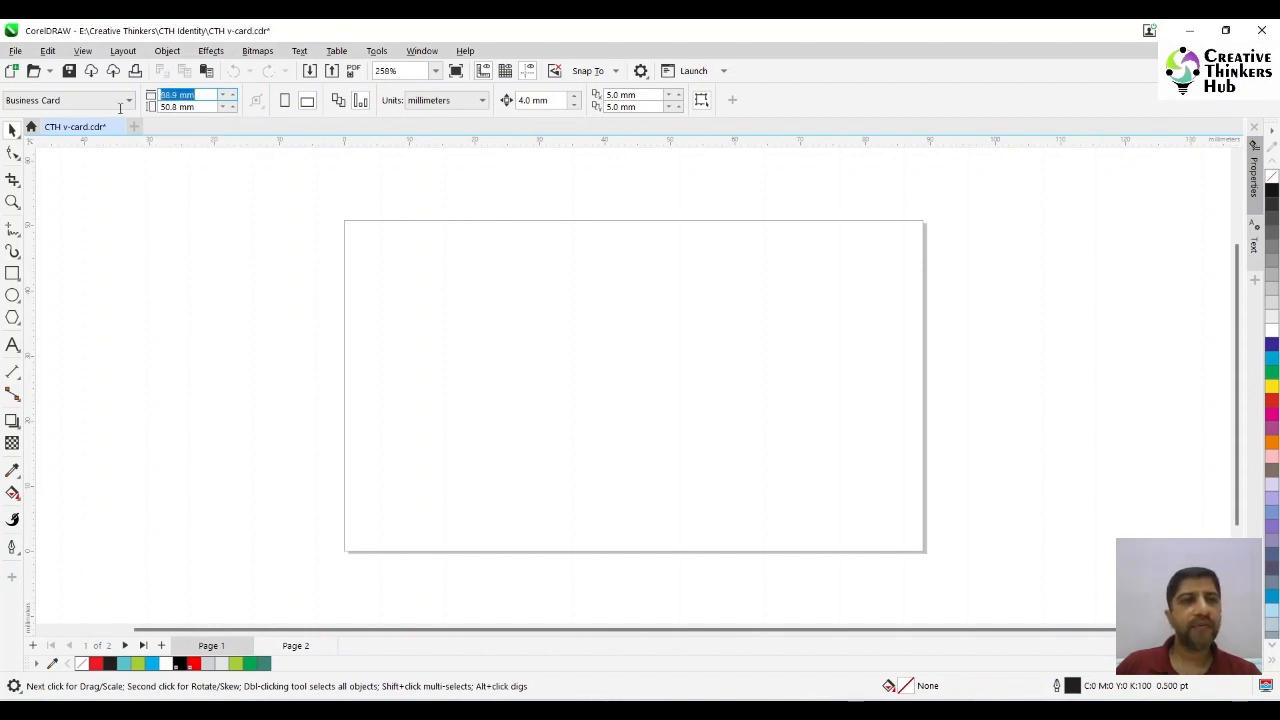
{"action": "type", "text": "89"}
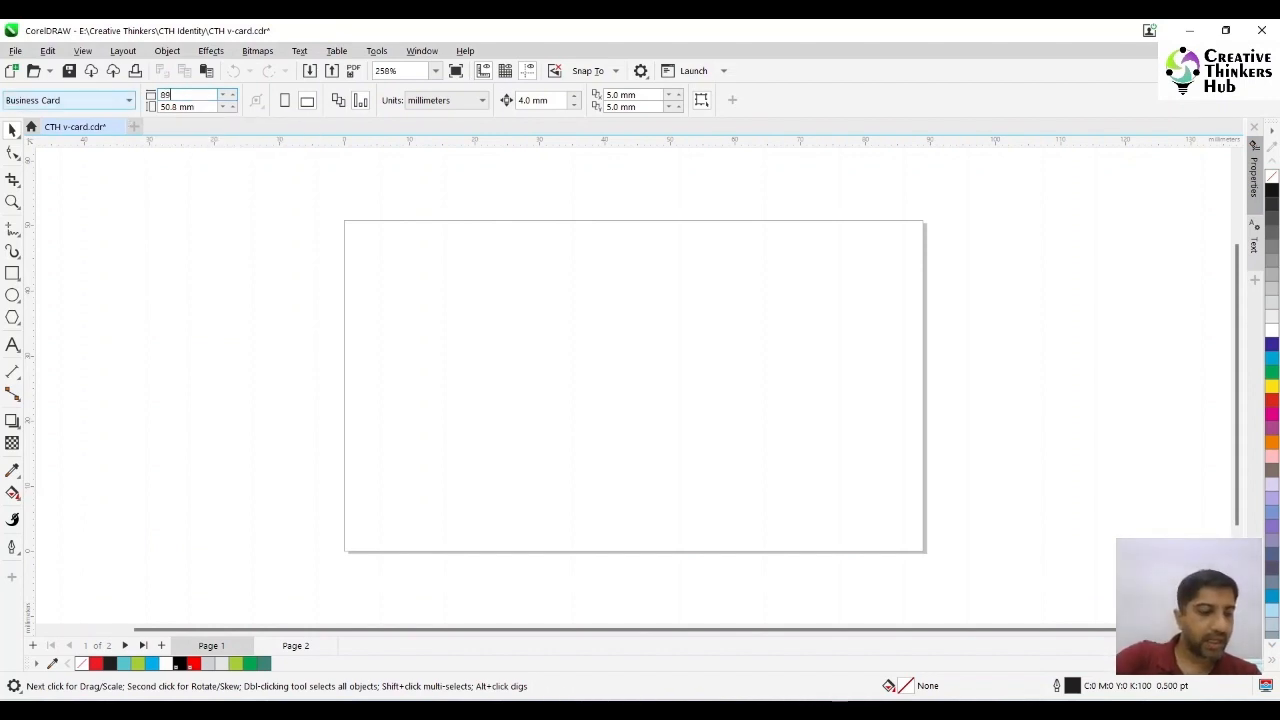
{"action": "key", "text": "Tab"}
{"action": "type", "text": "51"}
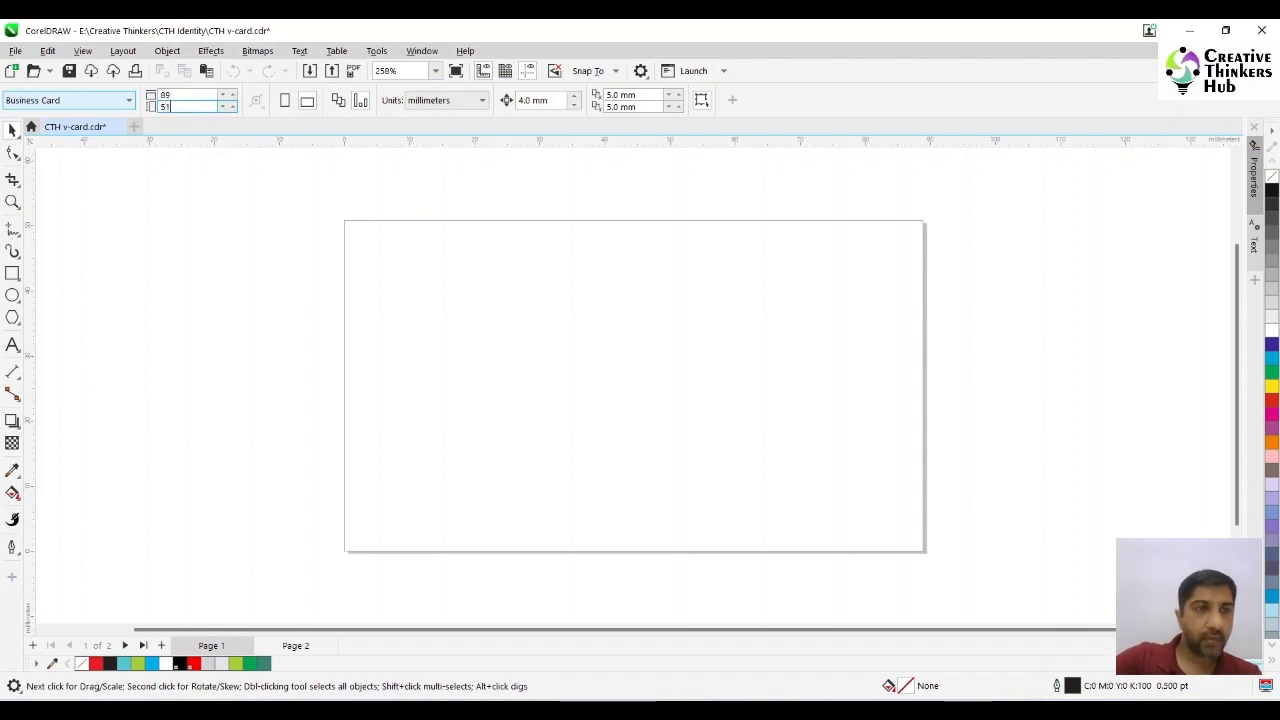
{"action": "key", "text": "Return"}
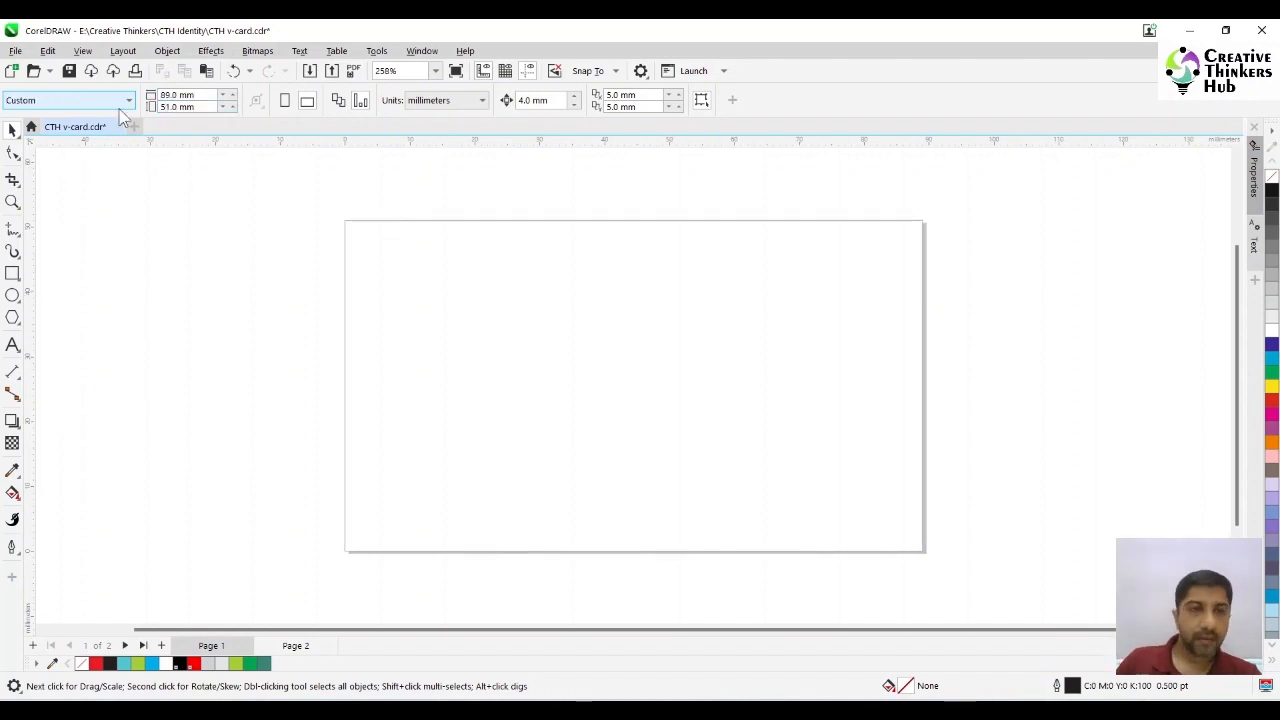
- Create stacked rectangle frames that match the 89 × 51 mm page
{"action": "double_click", "coordinate": [11, 275]}
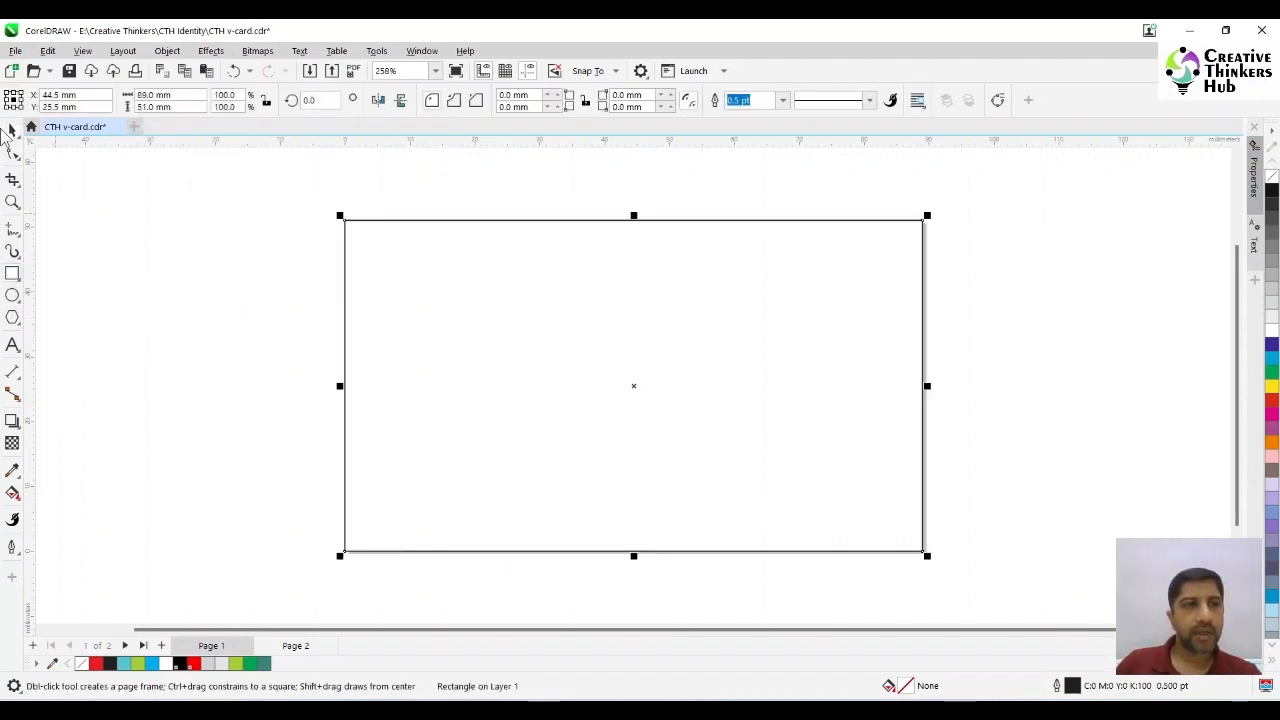
{"action": "left_click", "coordinate": [12, 131]}
{"action": "left_click", "coordinate": [123, 264]}
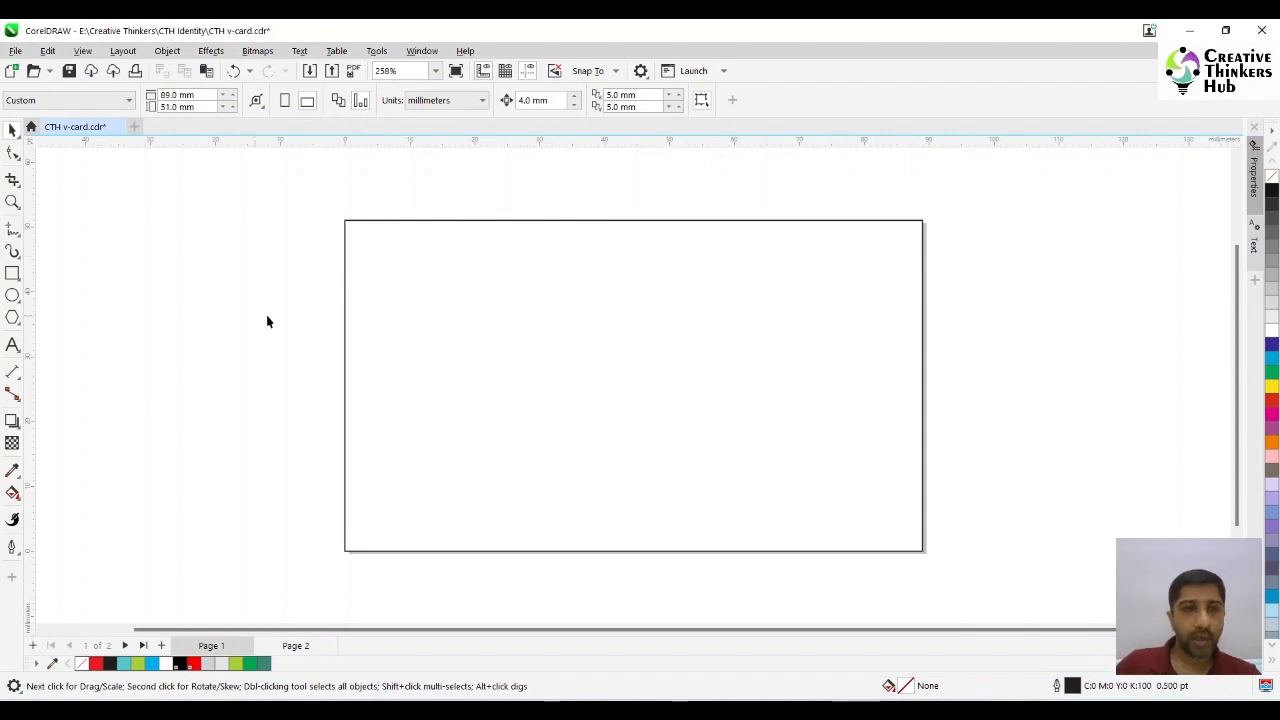
- Resize one of the page-sized rectangles to 95 mm wide by 56 mm high as the outer bleed frame
{"action": "left_click", "coordinate": [433, 378]}
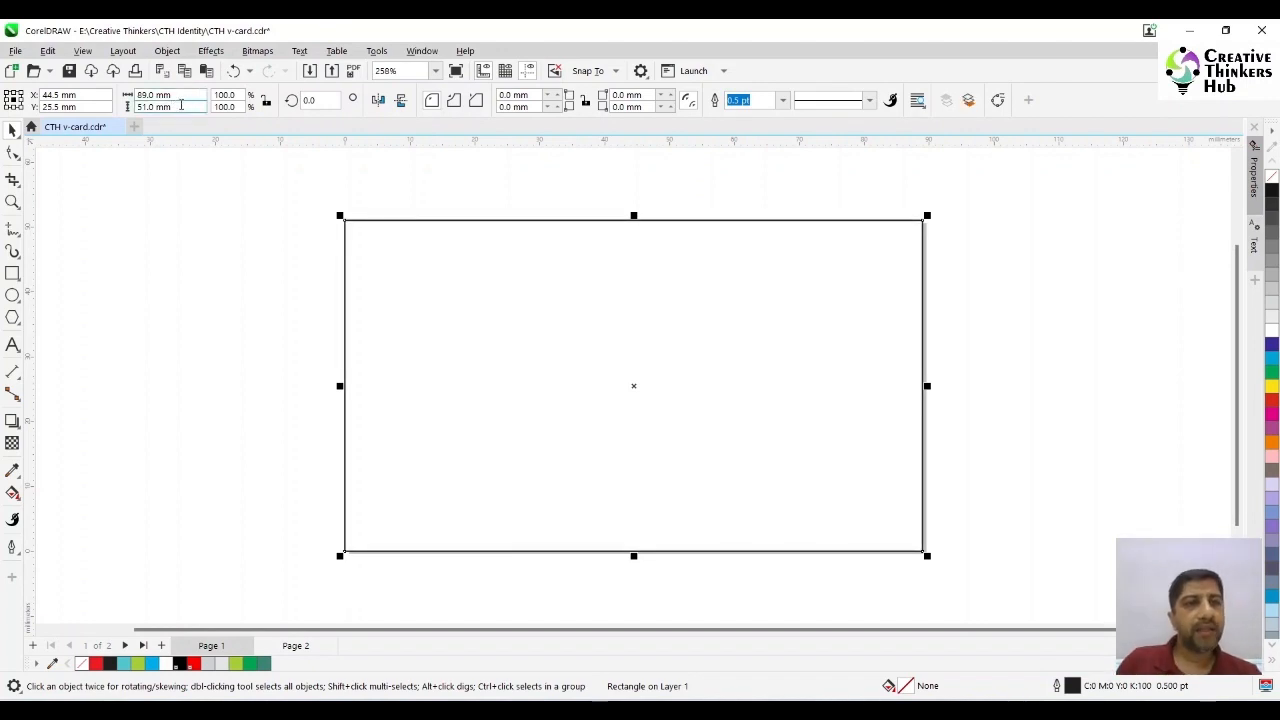
{"action": "double_click", "coordinate": [181, 105]}
{"action": "type", "text": "56"}
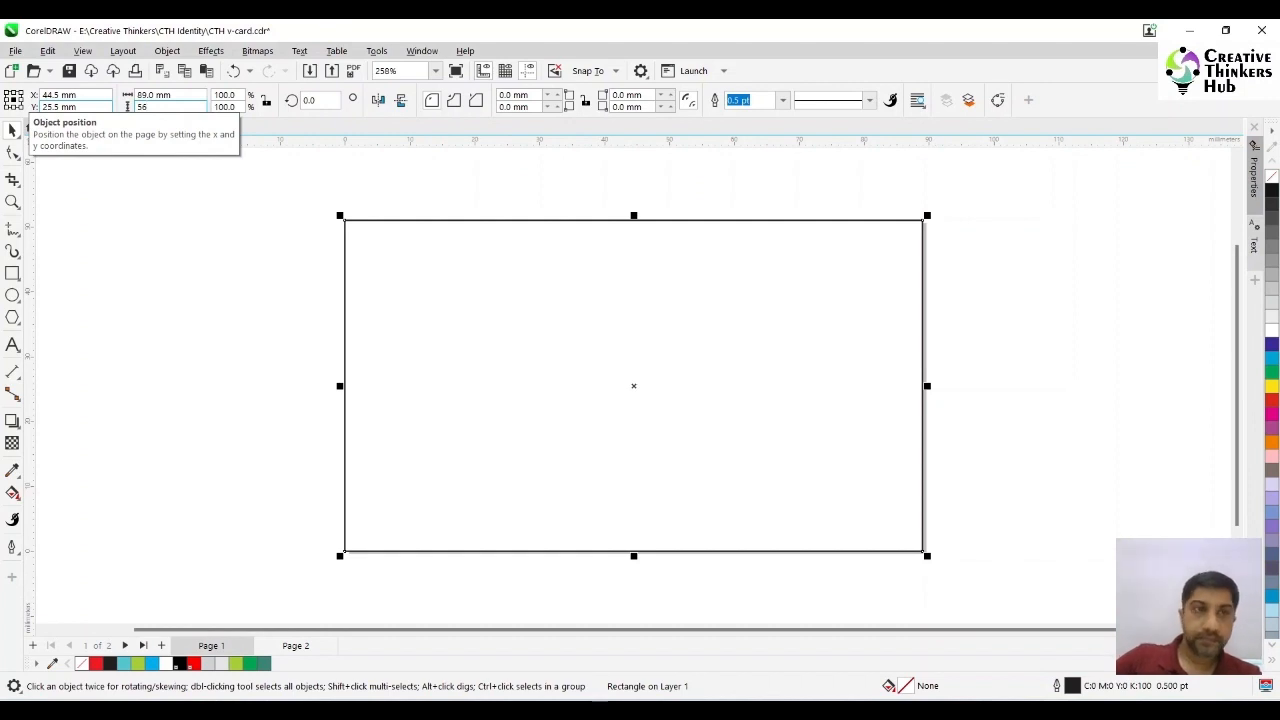
{"action": "key", "text": "Return"}
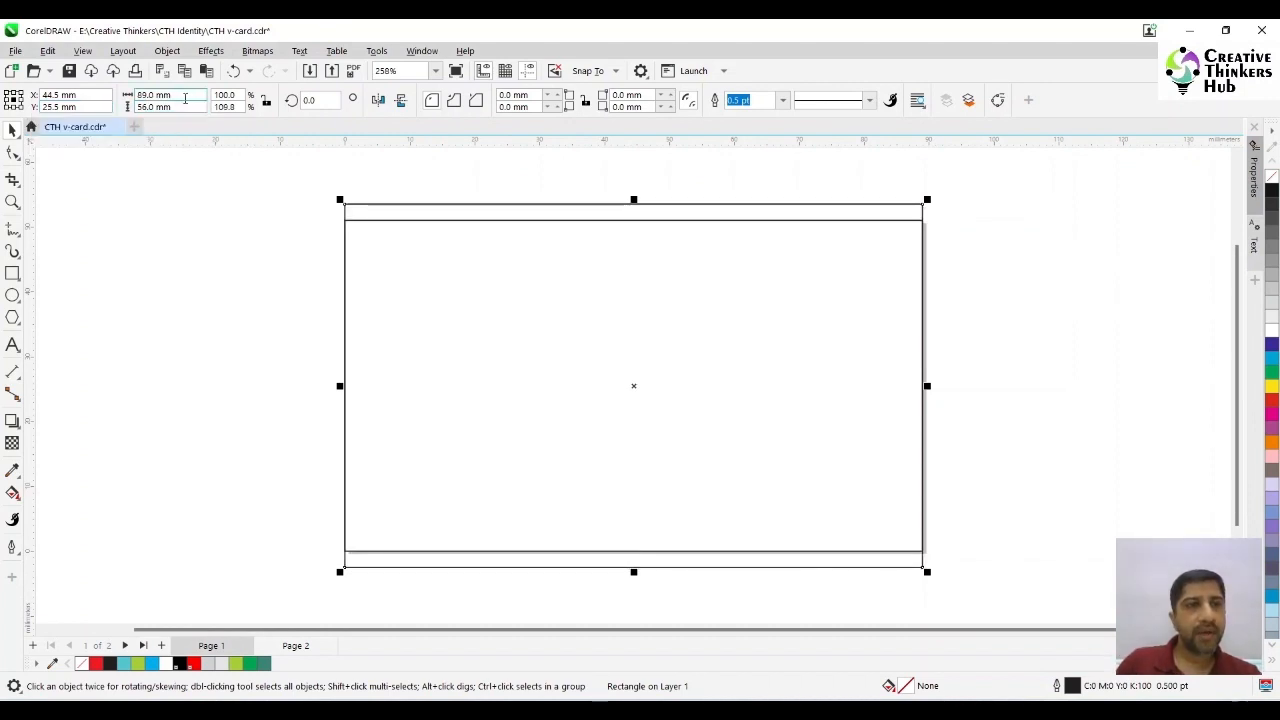
{"action": "left_click_drag", "start_coordinate": [185, 98], "coordinate": [111, 98]}
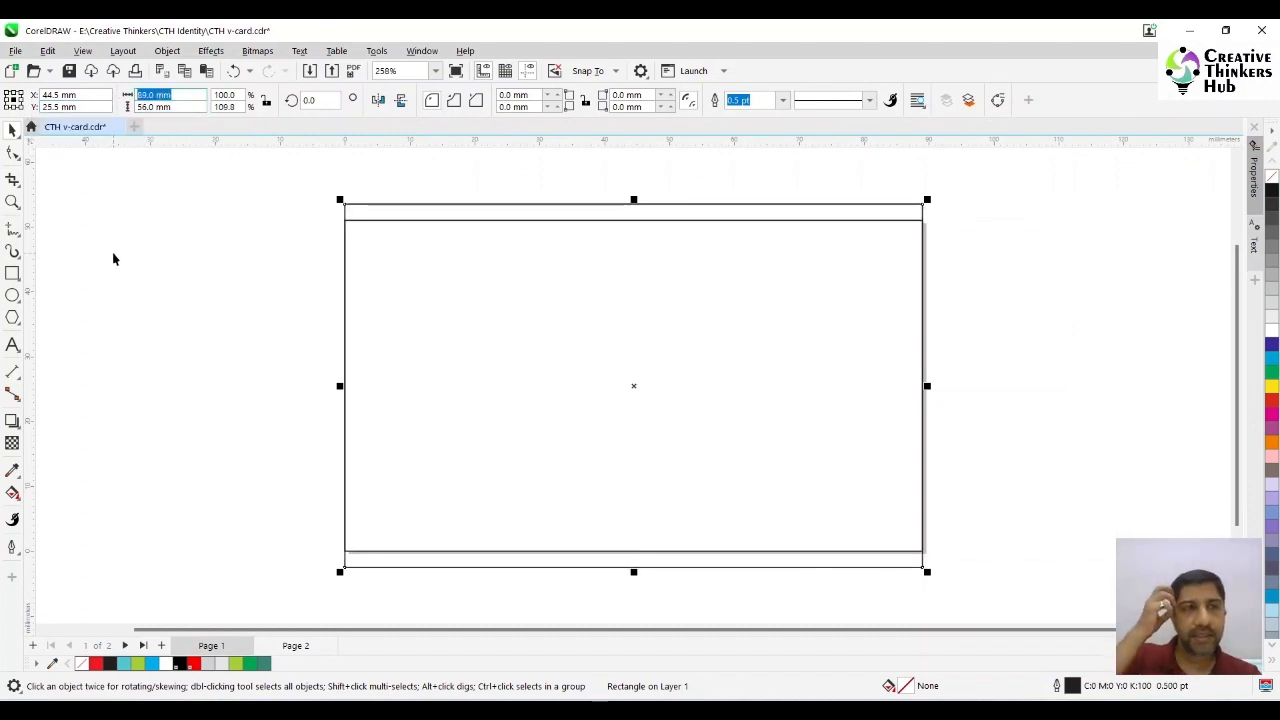
{"action": "type", "text": "5"}
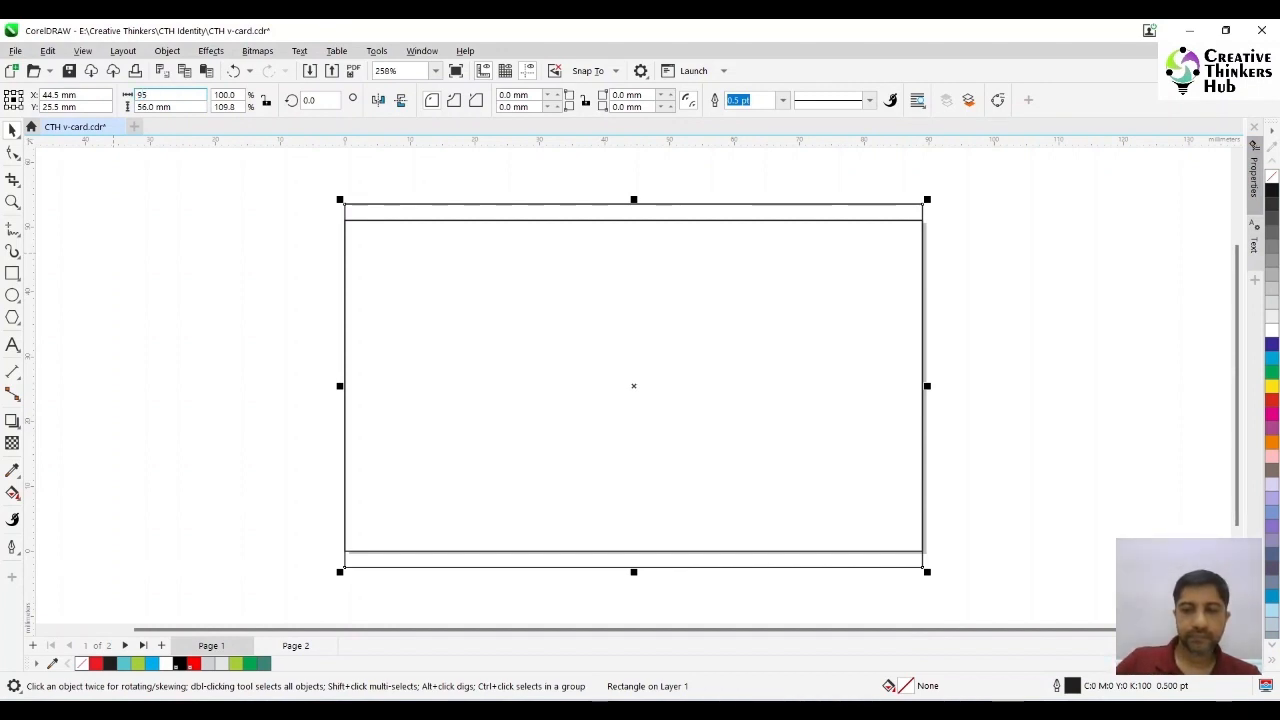
{"action": "key", "text": "Return"}
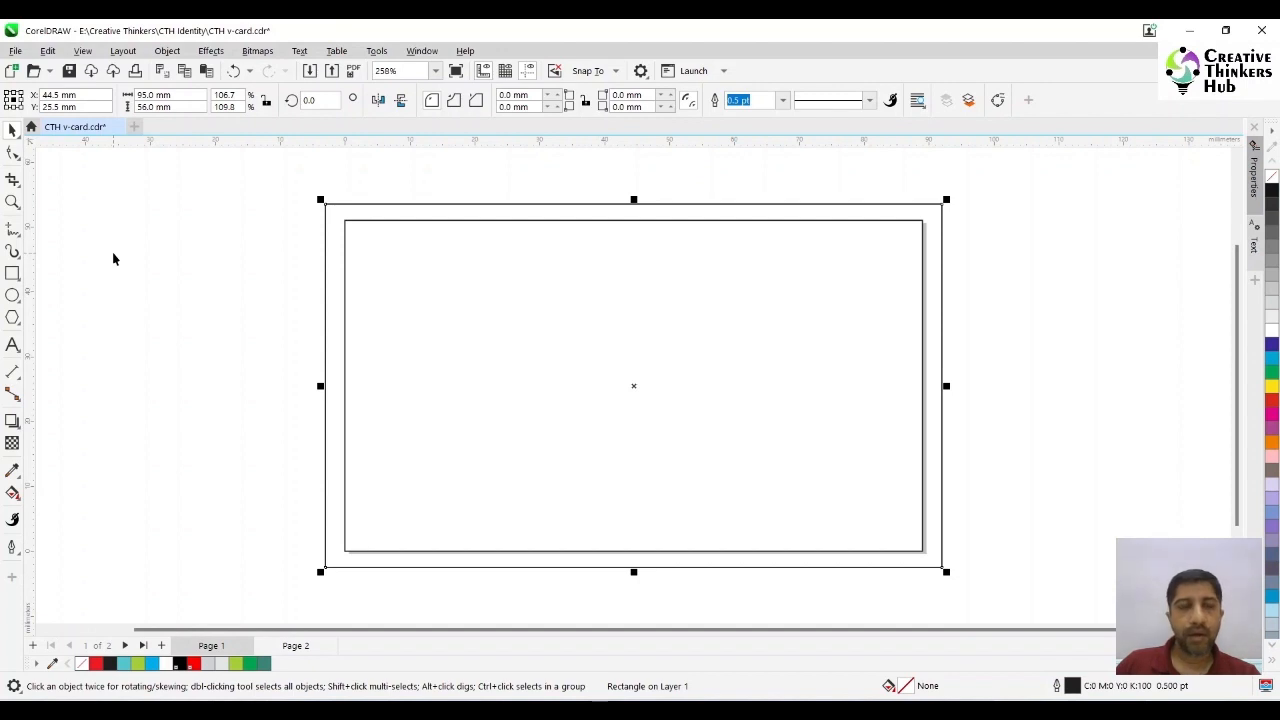
{"action": "left_click", "coordinate": [112, 252]}
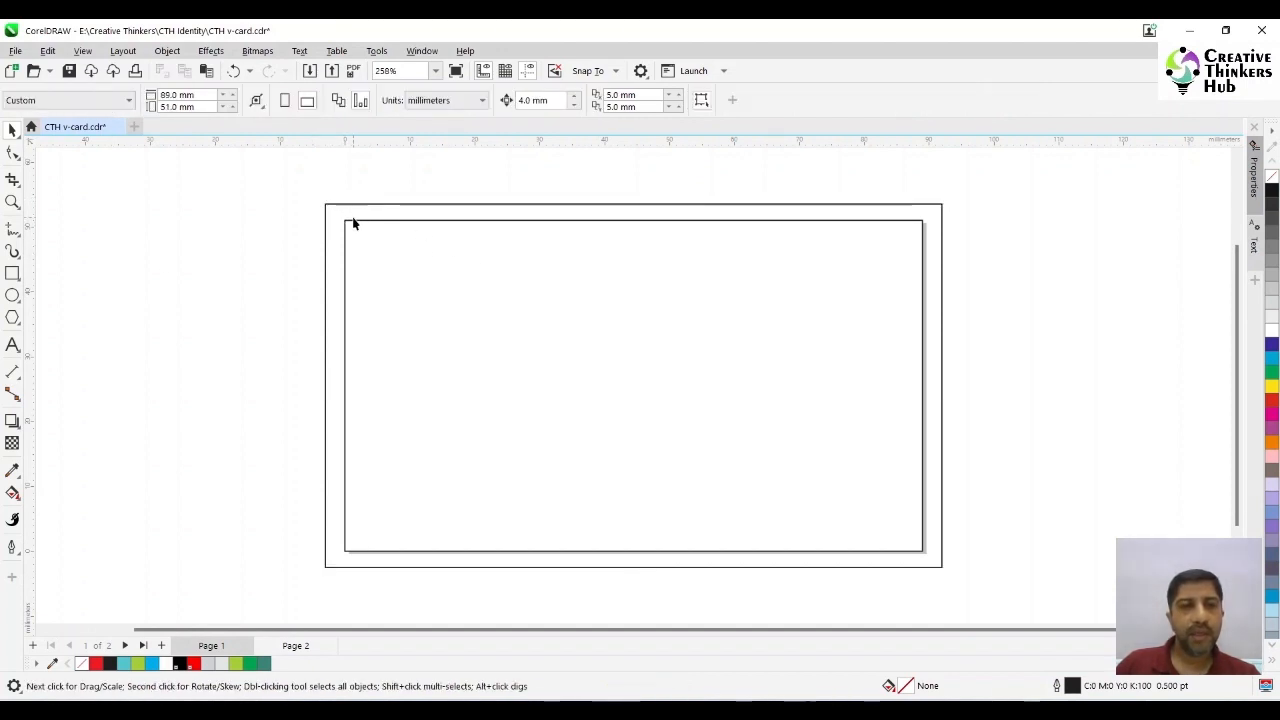
- Resize another page-sized rectangle to 86 mm wide by 48 mm high as the inner safe-area frame
{"action": "left_click", "coordinate": [401, 258]}
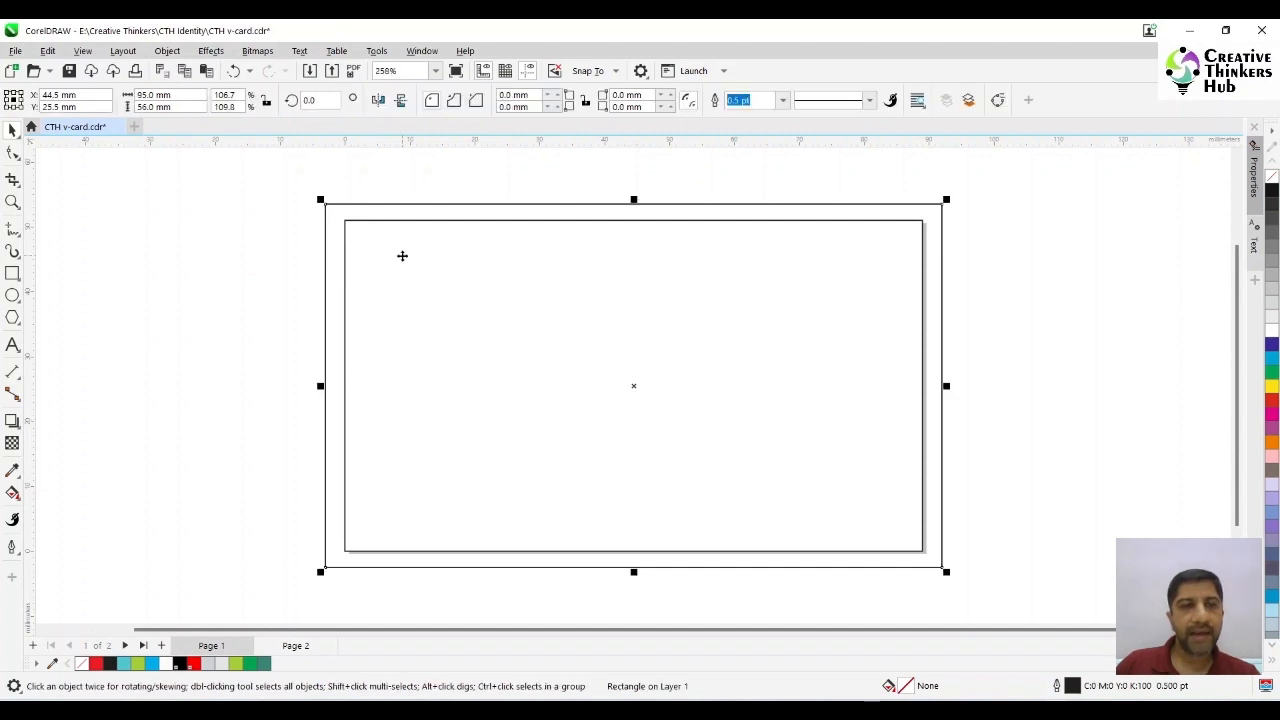
{"action": "left_click", "coordinate": [239, 242]}
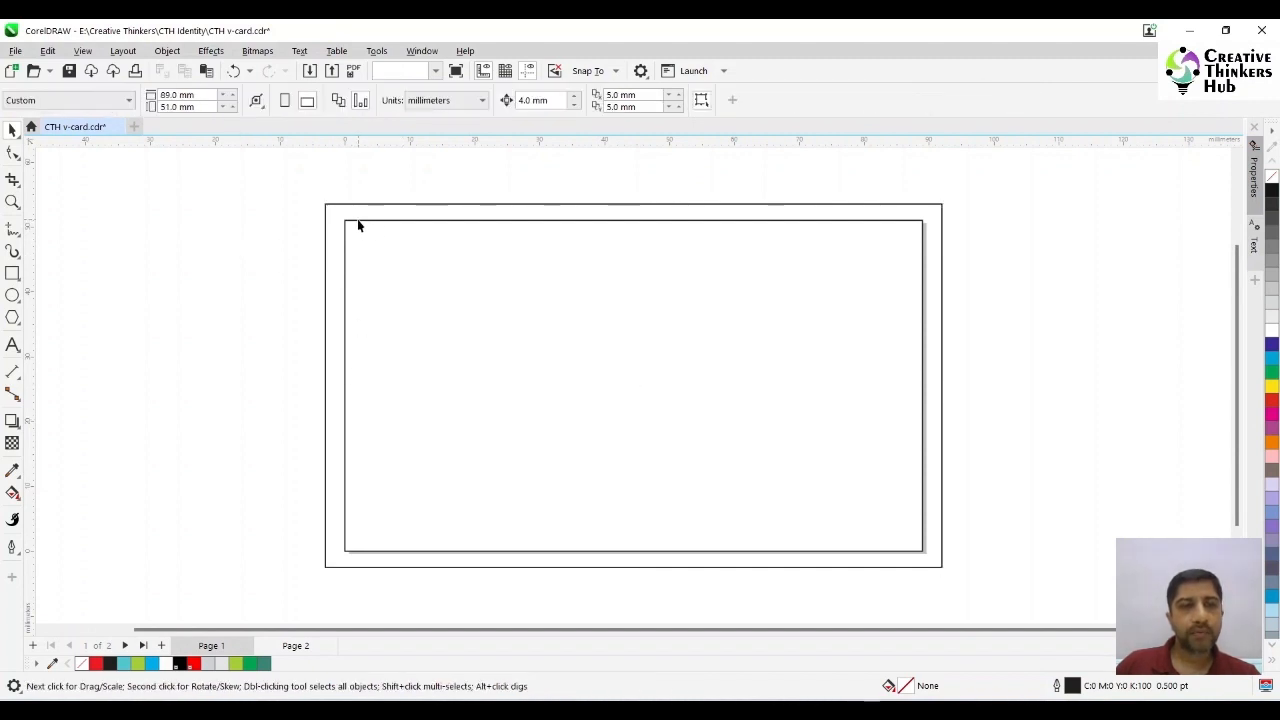
{"action": "left_click", "coordinate": [357, 220]}
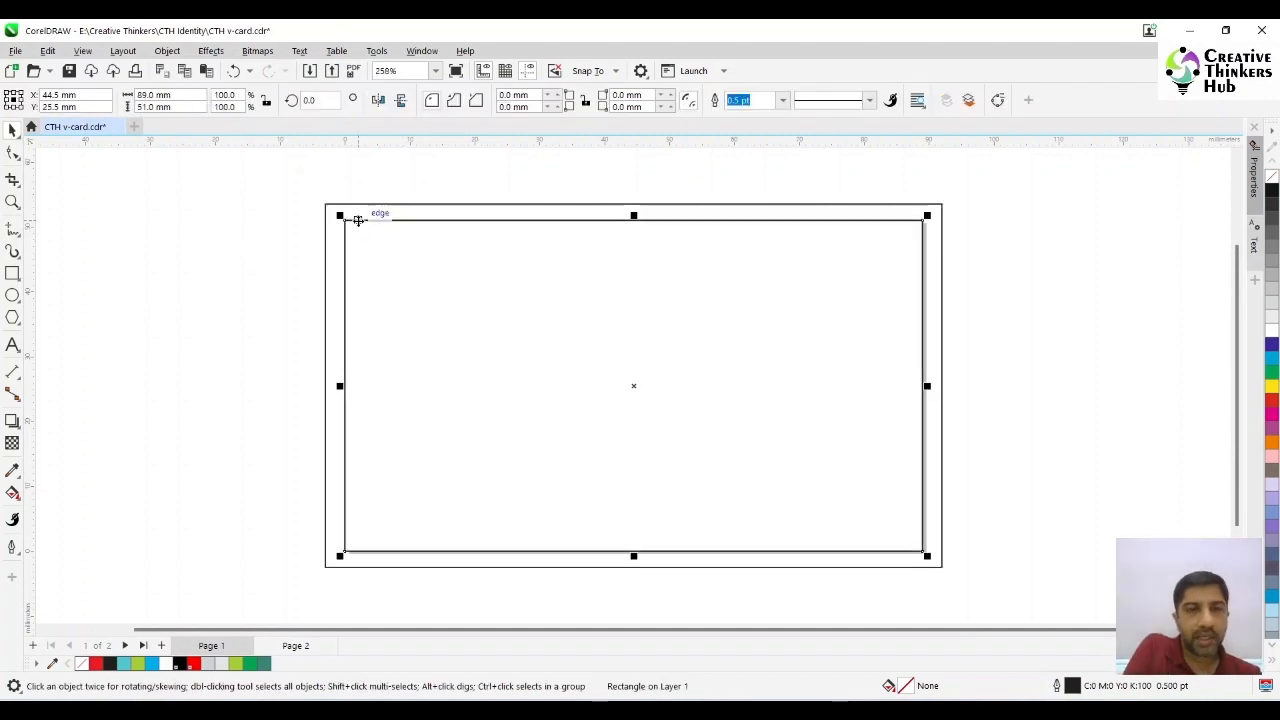
{"action": "left_click", "coordinate": [165, 94]}
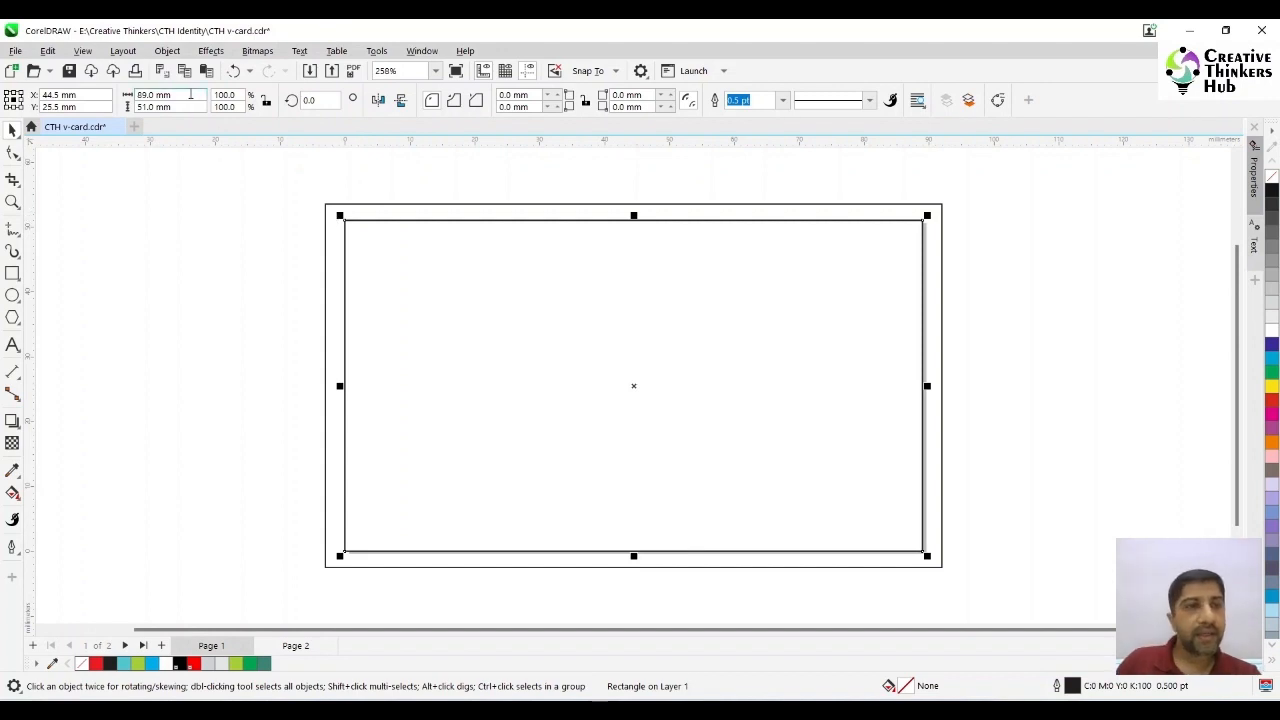
{"action": "type", "text": "66"}
{"action": "key", "text": "Tab"}
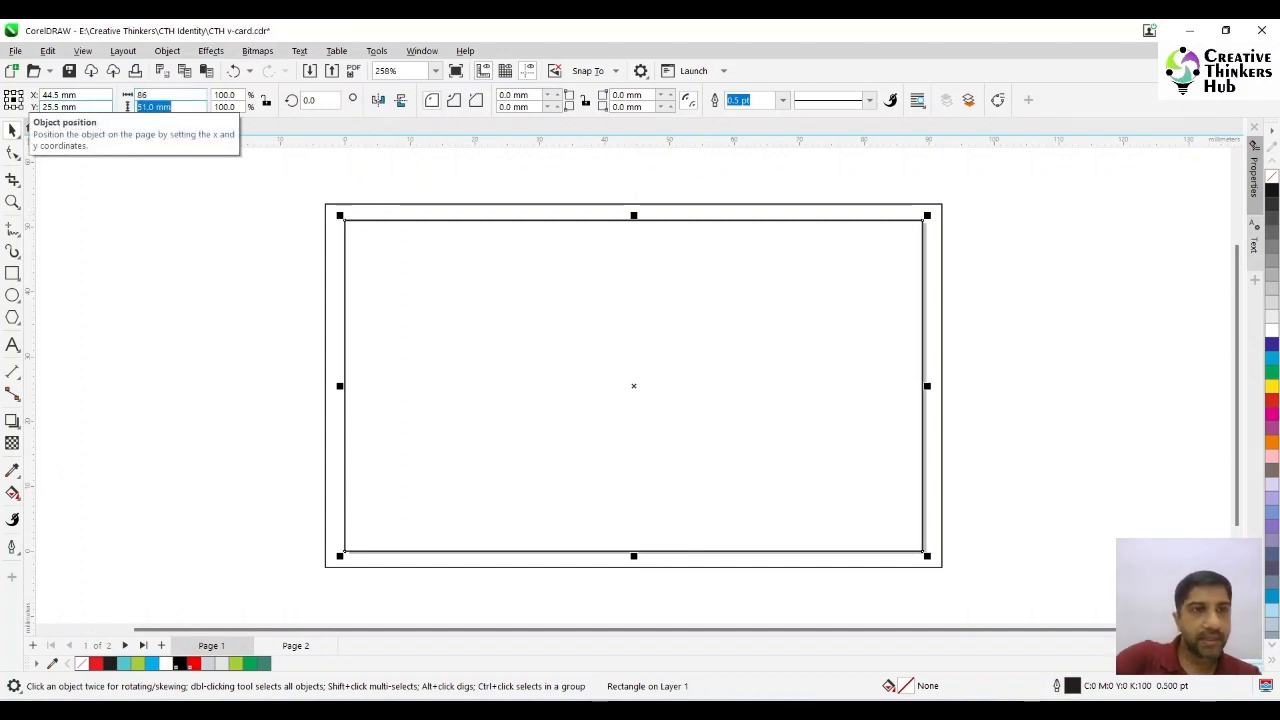
{"action": "type", "text": "48"}
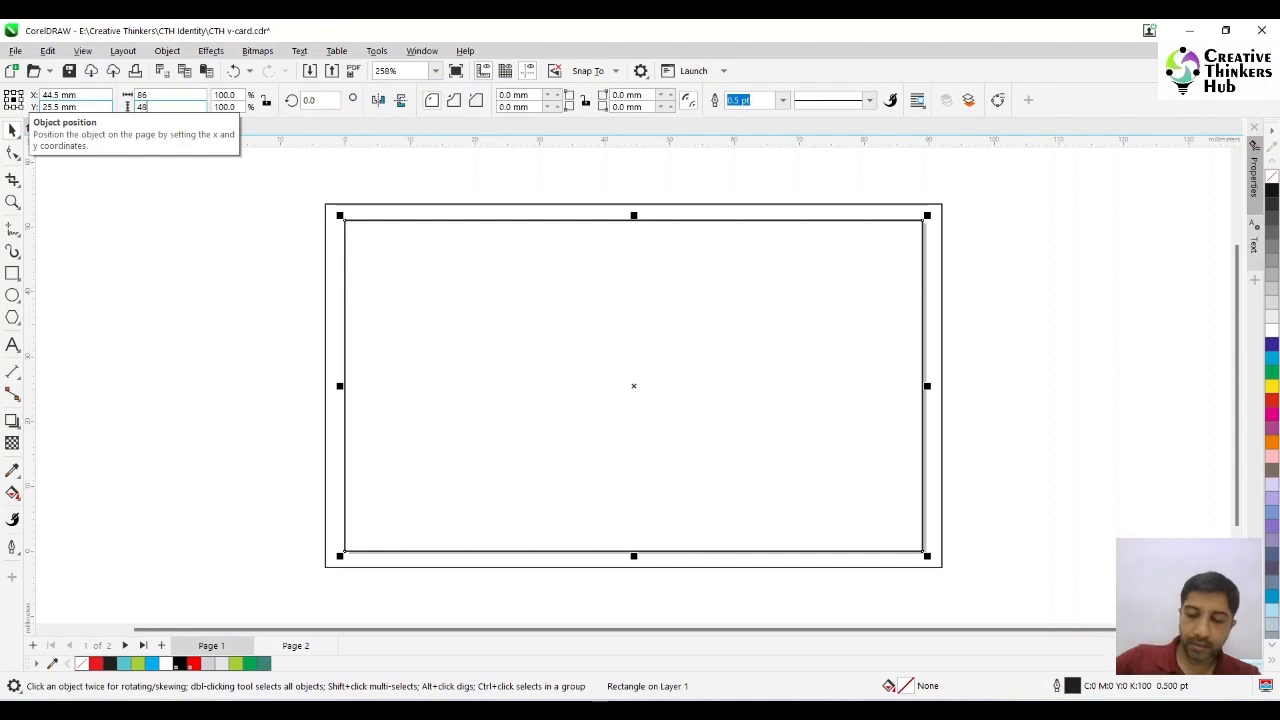
{"action": "key", "text": "Return"}
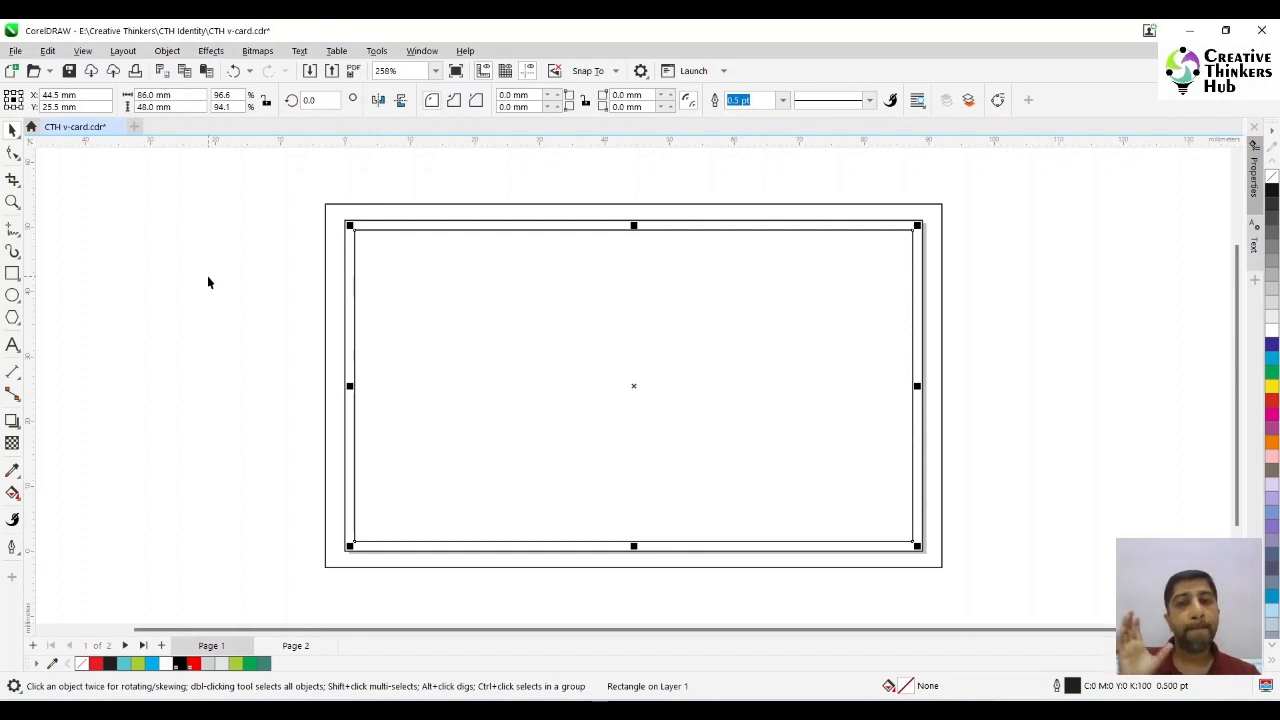
{"action": "left_click", "coordinate": [199, 280]}
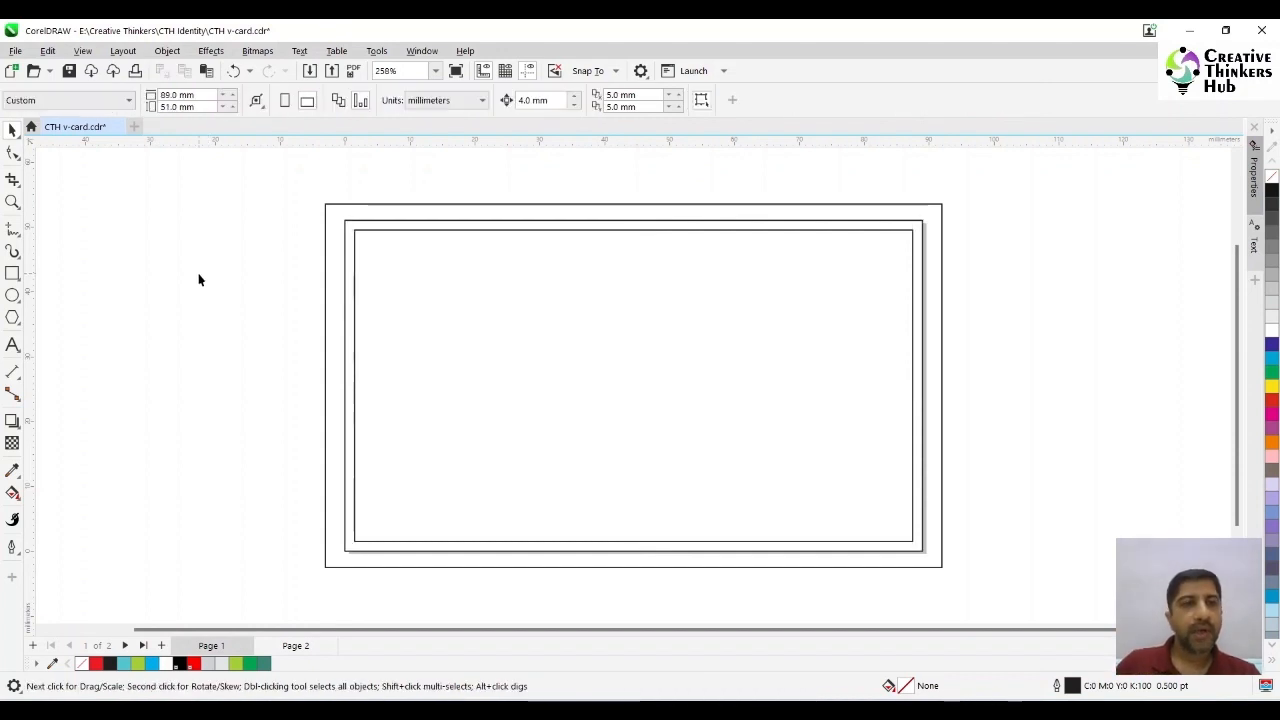
- Change the page size to A4 and move the three nested rectangles together into the page's upper-left area
{"action": "left_click", "coordinate": [32, 102]}
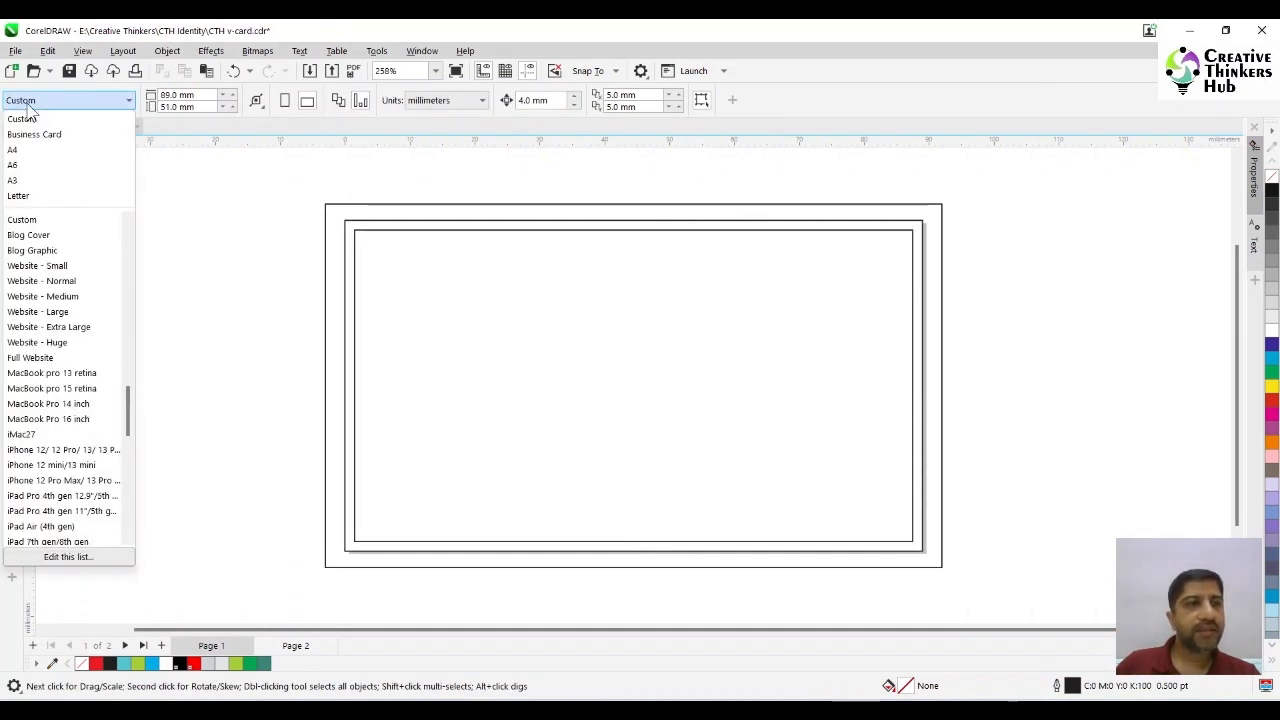
{"action": "left_click", "coordinate": [30, 150]}
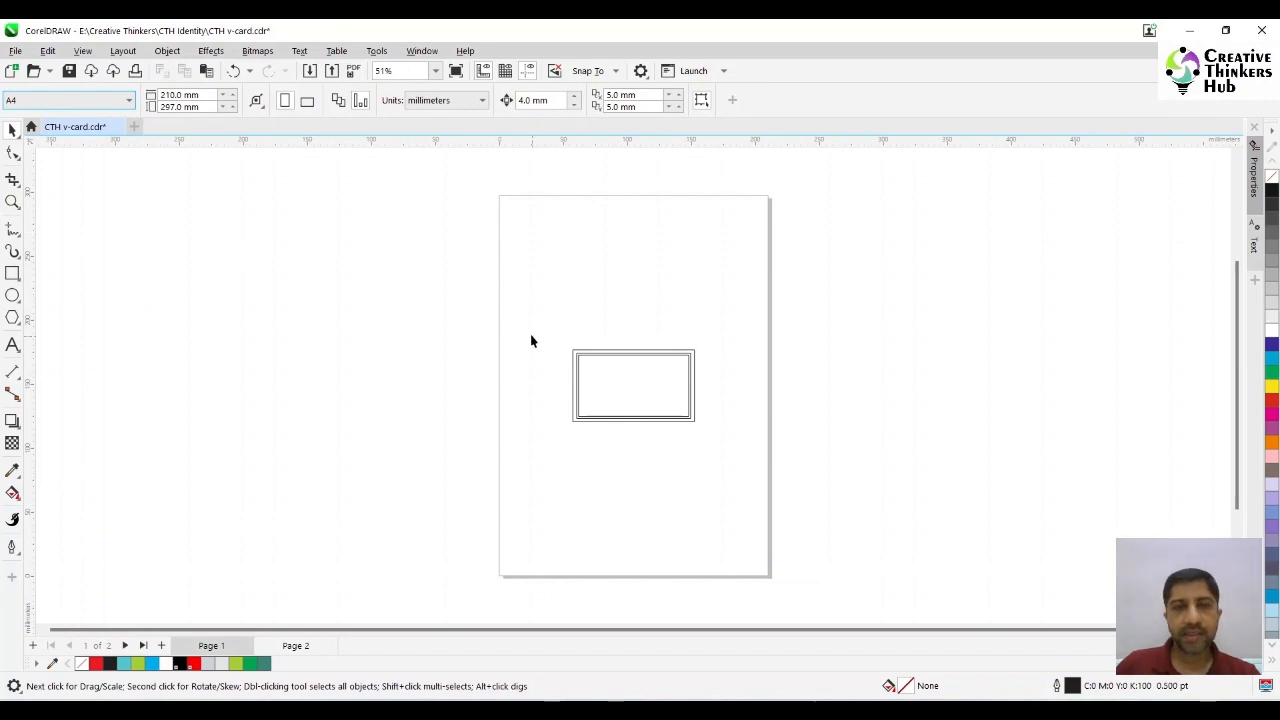
{"action": "left_click_drag", "start_coordinate": [531, 337], "coordinate": [725, 461]}
{"action": "left_click_drag", "start_coordinate": [575, 350], "coordinate": [539, 254]}
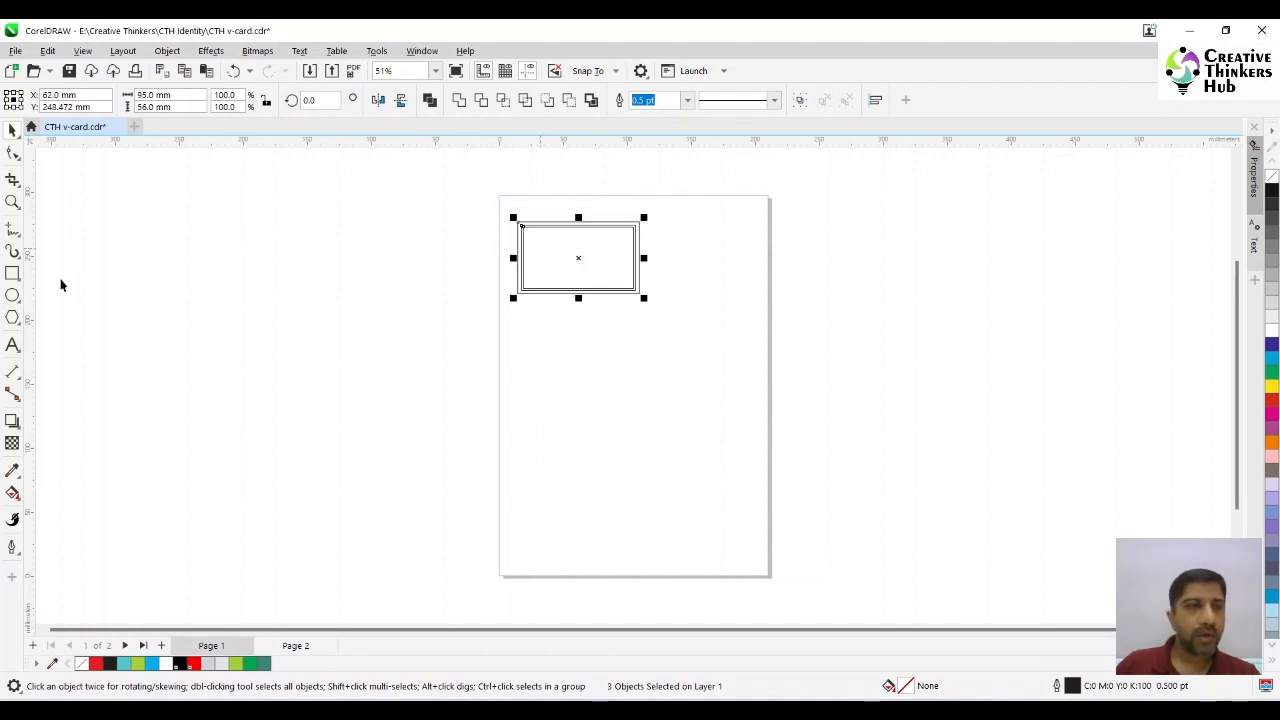
- Add a rectangle framing the A4 page and align the three nested rectangles to its upper-left corner
{"action": "double_click", "coordinate": [12, 274]}
{"action": "left_click", "coordinate": [12, 130]}
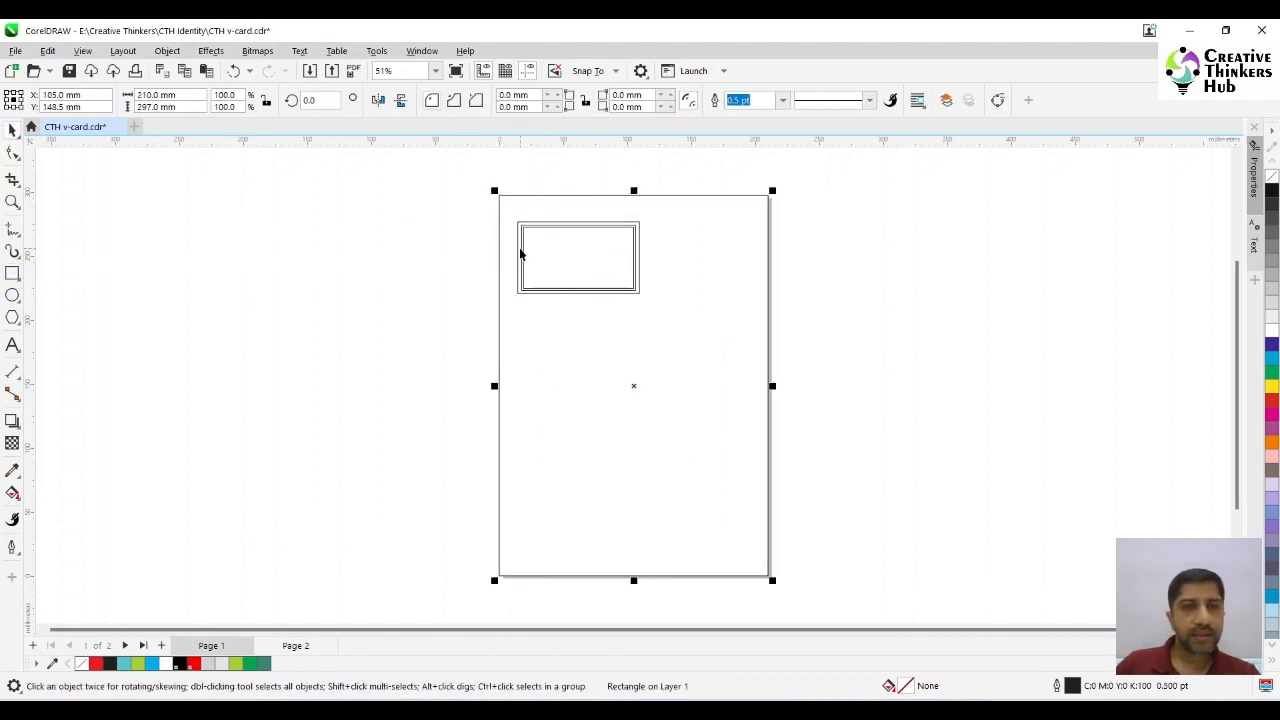
{"action": "left_click_drag", "start_coordinate": [433, 188], "coordinate": [736, 362]}
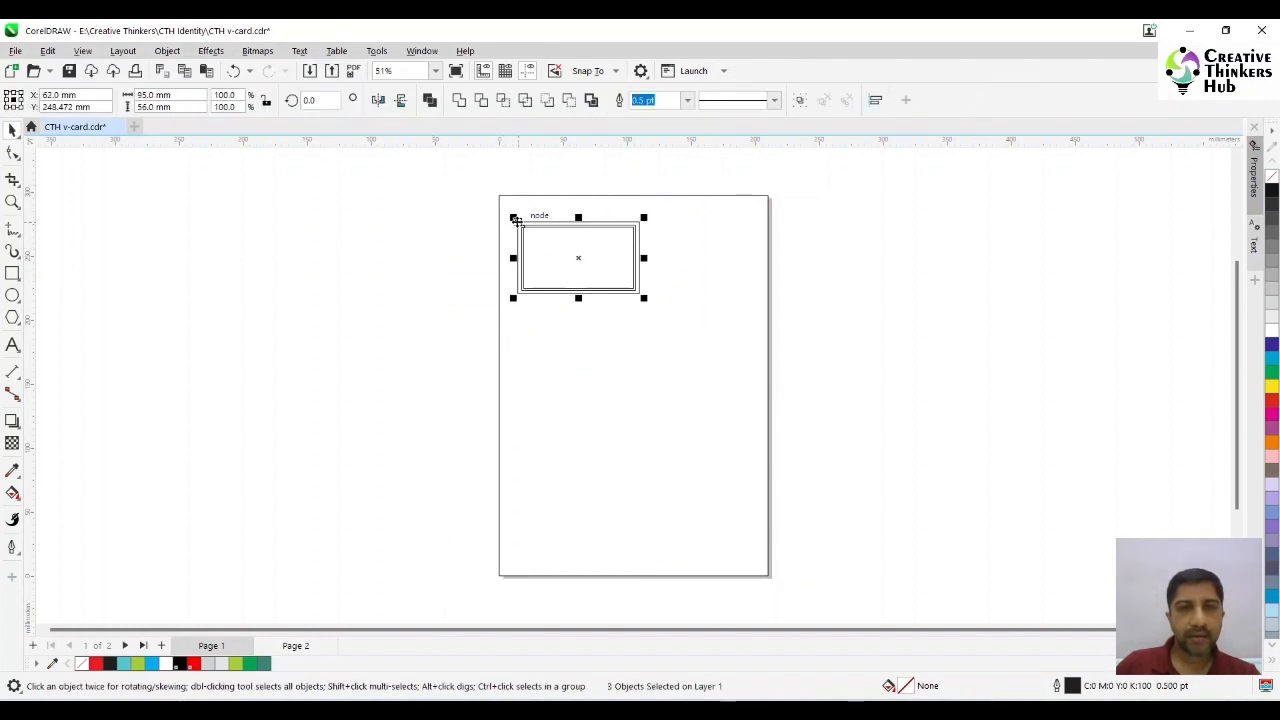
{"action": "mouse_move", "coordinate": [516, 220]}
{"action": "left_mouse_down"}
{"action": "mouse_move", "coordinate": [499, 194]}
{"action": "mouse_move", "coordinate": [534, 220]}
{"action": "left_mouse_up"}
{"action": "left_click", "coordinate": [423, 220]}
- Place the ruler origin on the outer rectangle's upper-left corner and choose millimeters as the document units
{"action": "left_click", "coordinate": [12, 202]}
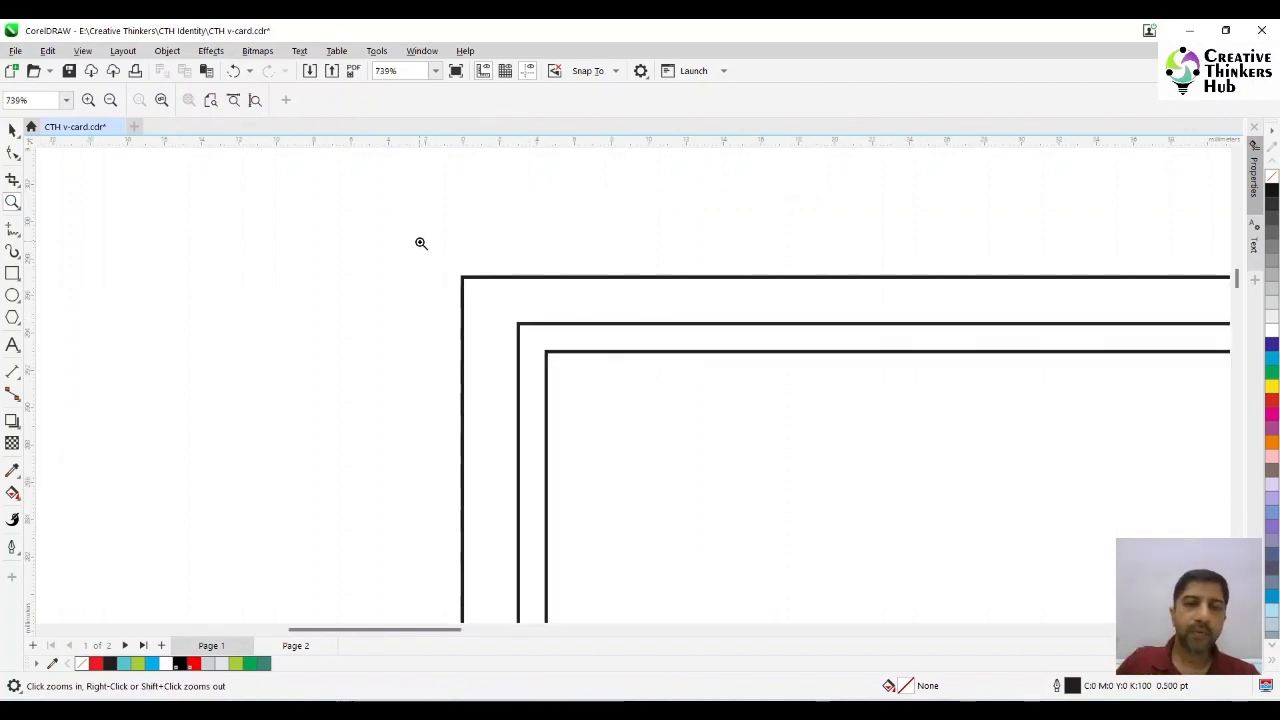
{"action": "left_click_drag", "start_coordinate": [30, 143], "coordinate": [464, 275]}
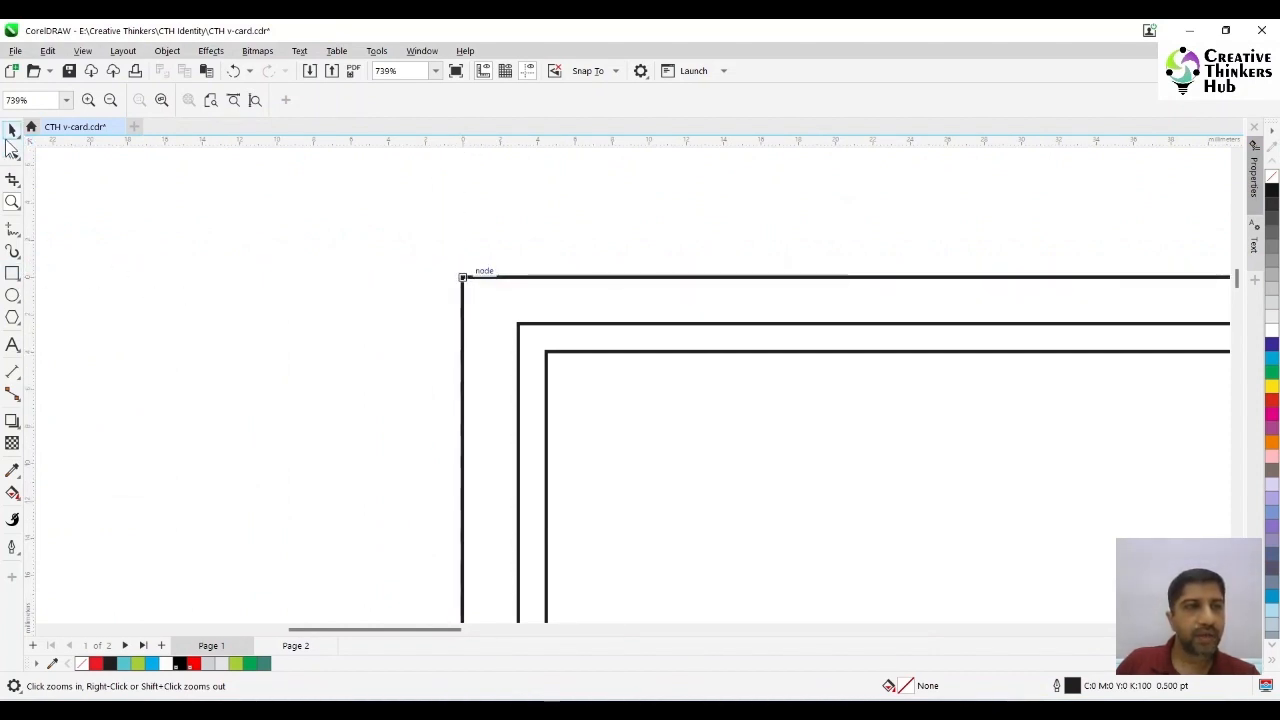
{"action": "key", "text": "space"}
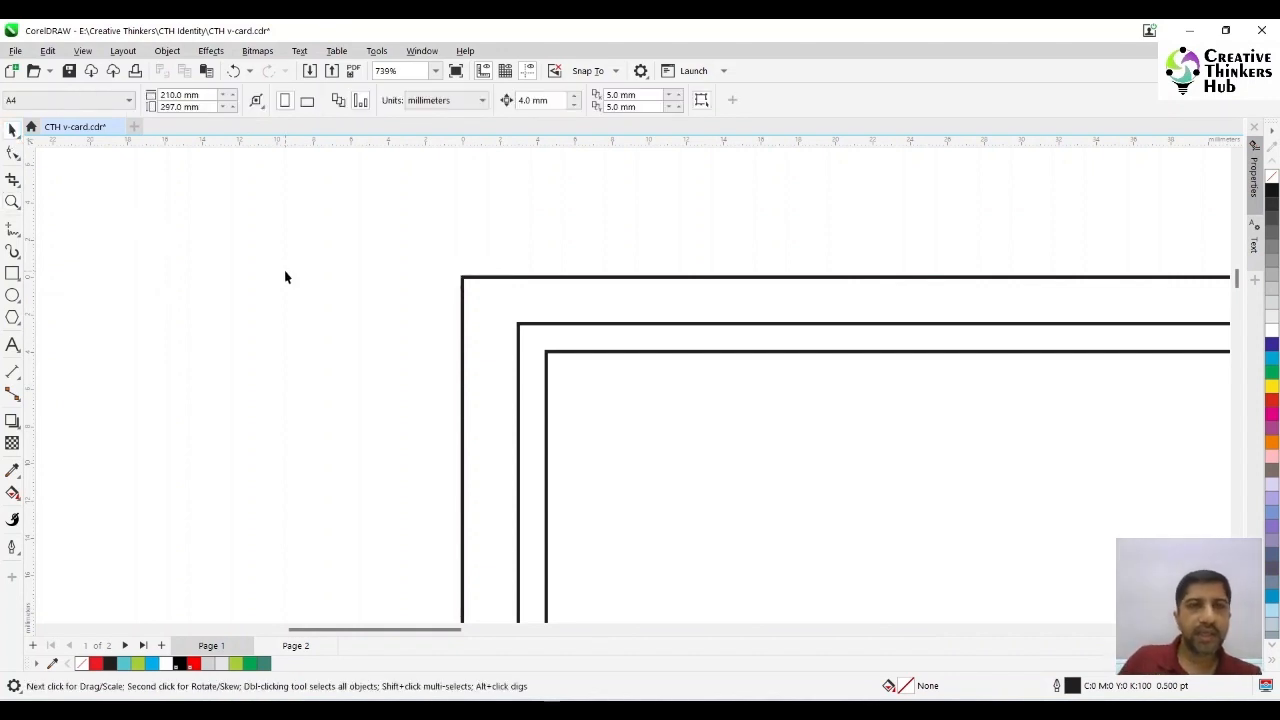
{"action": "left_click", "coordinate": [484, 100]}
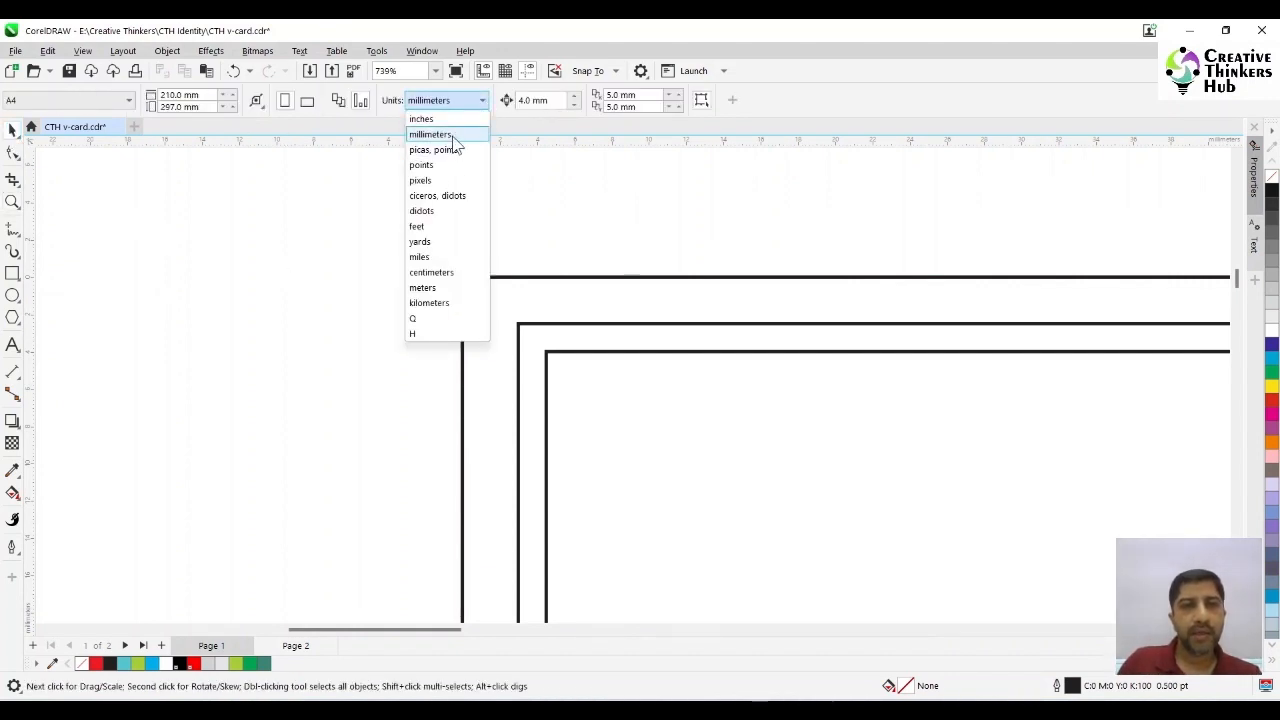
{"action": "left_click", "coordinate": [452, 134]}
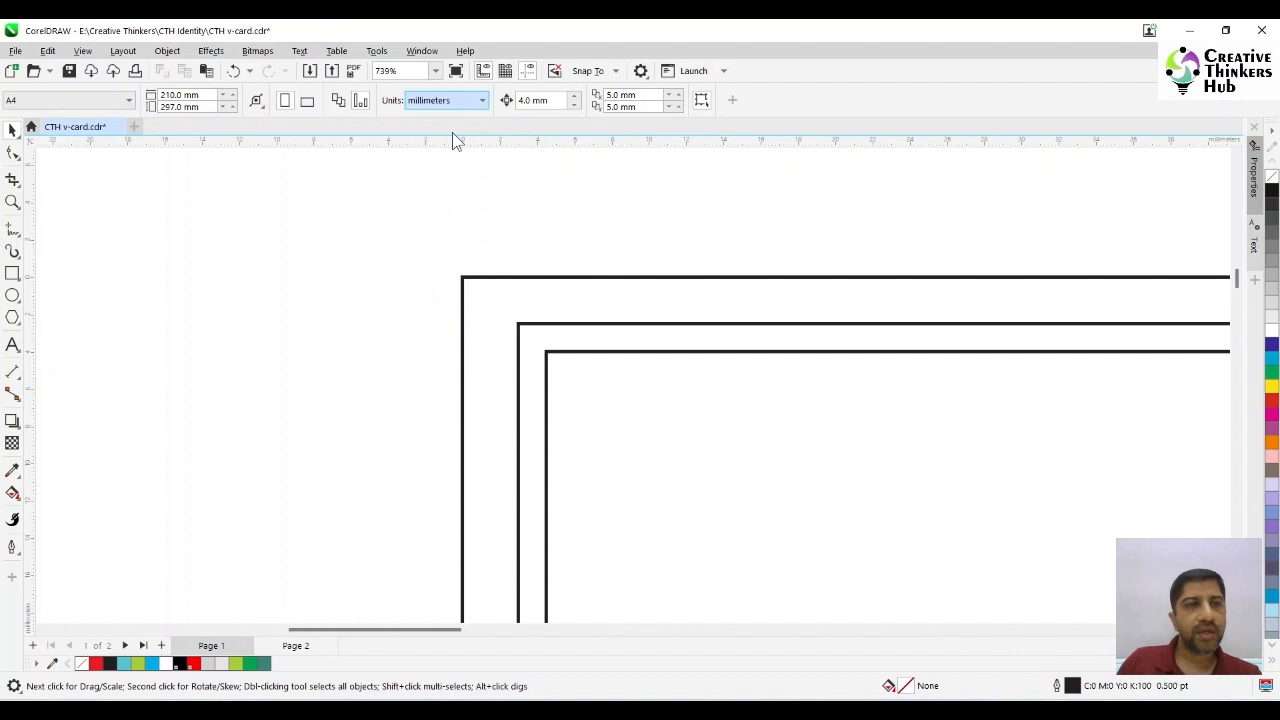
- Place vertical guidelines along both side edges of the middle and innermost card rectangles
{"action": "left_click", "coordinate": [435, 71]}
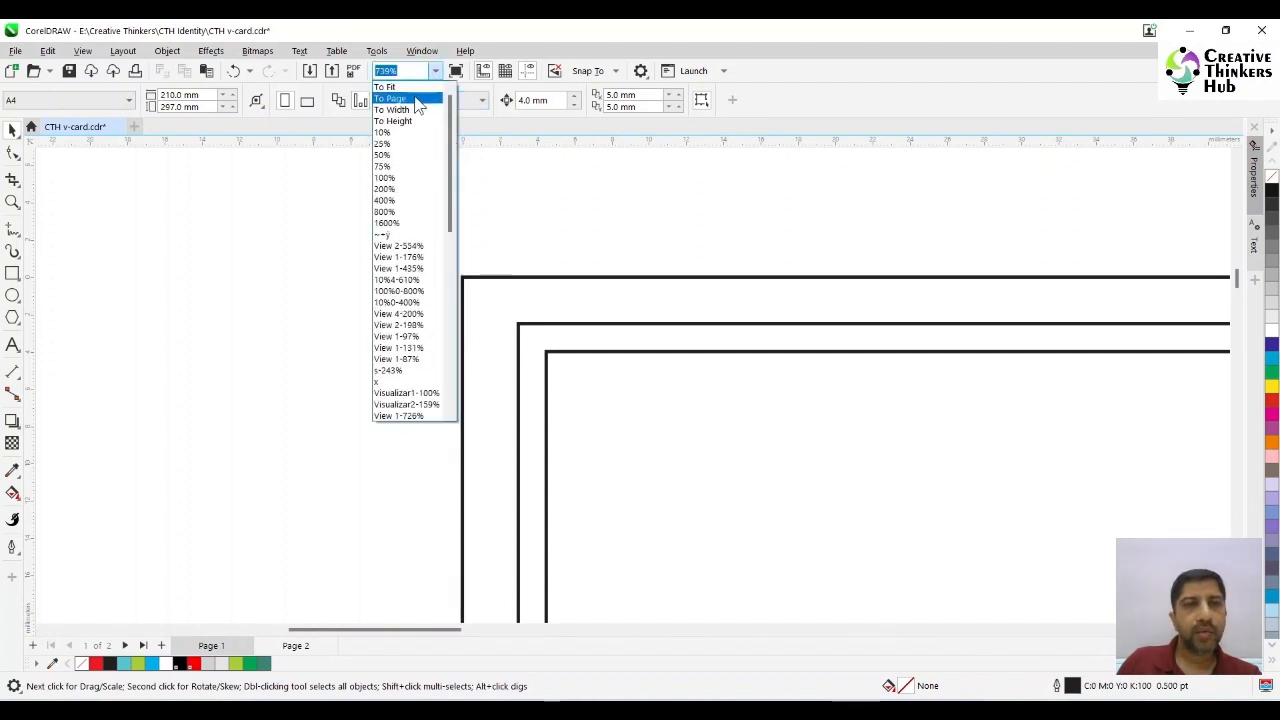
{"action": "left_click", "coordinate": [412, 98]}
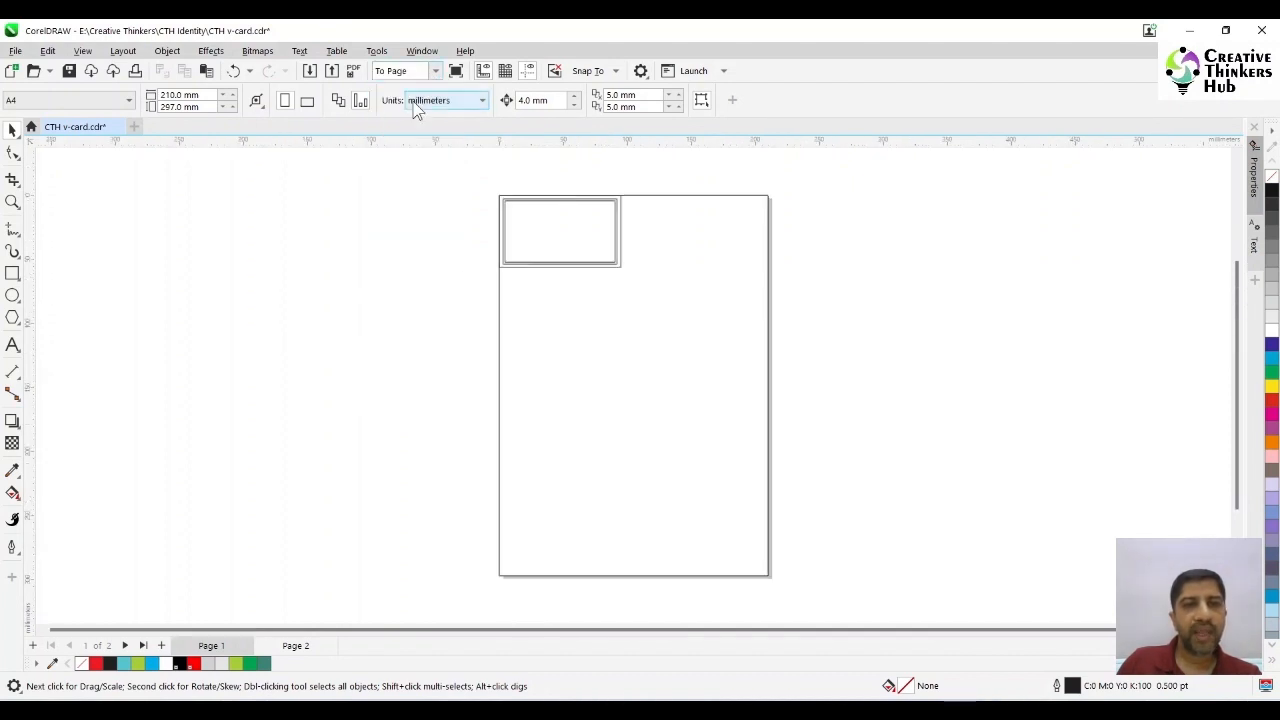
{"action": "left_click_drag", "start_coordinate": [31, 220], "coordinate": [718, 300]}
{"action": "left_click", "coordinate": [12, 202]}
{"action": "left_click", "coordinate": [12, 130]}
{"action": "left_click", "coordinate": [120, 224]}
{"action": "left_click_drag", "start_coordinate": [30, 228], "coordinate": [260, 228]}
{"action": "left_click_drag", "start_coordinate": [30, 268], "coordinate": [735, 303]}
{"action": "left_click_drag", "start_coordinate": [31, 351], "coordinate": [727, 212]}
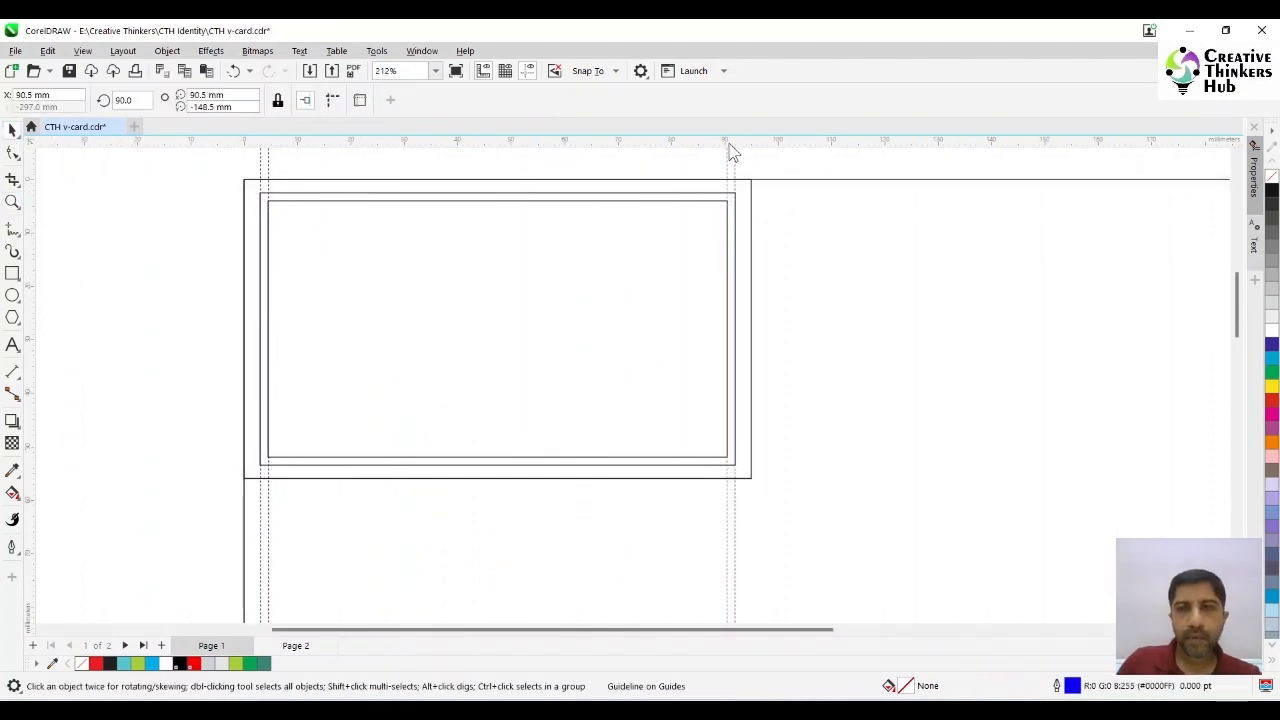
- Place horizontal guidelines along the upper and lower edges of the middle and innermost card rectangles
{"action": "left_click_drag", "start_coordinate": [728, 142], "coordinate": [704, 193]}
{"action": "left_click_drag", "start_coordinate": [695, 142], "coordinate": [684, 202]}
{"action": "left_click_drag", "start_coordinate": [682, 142], "coordinate": [650, 458]}
{"action": "left_click_drag", "start_coordinate": [643, 142], "coordinate": [646, 465]}
- Place guidelines along all four edges of the outermost card rectangle
{"action": "left_click_drag", "start_coordinate": [30, 334], "coordinate": [246, 312]}
{"action": "left_click_drag", "start_coordinate": [415, 142], "coordinate": [395, 180]}
{"action": "left_click_drag", "start_coordinate": [30, 334], "coordinate": [750, 329]}
{"action": "left_click_drag", "start_coordinate": [751, 142], "coordinate": [720, 478]}
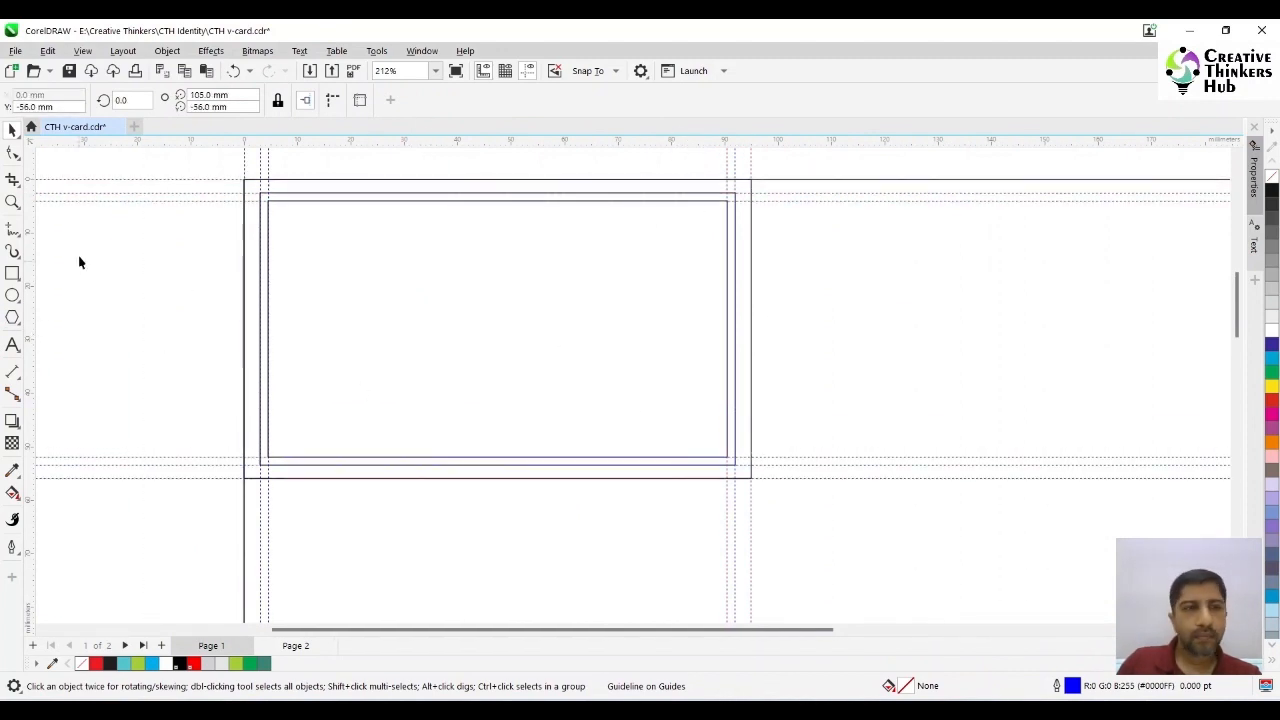
- Delete the innermost and middle card rectangles, keeping the 95 × 56 mm outer rectangle and the guidelines
{"action": "left_click", "coordinate": [358, 297]}
{"action": "key", "text": "Delete"}
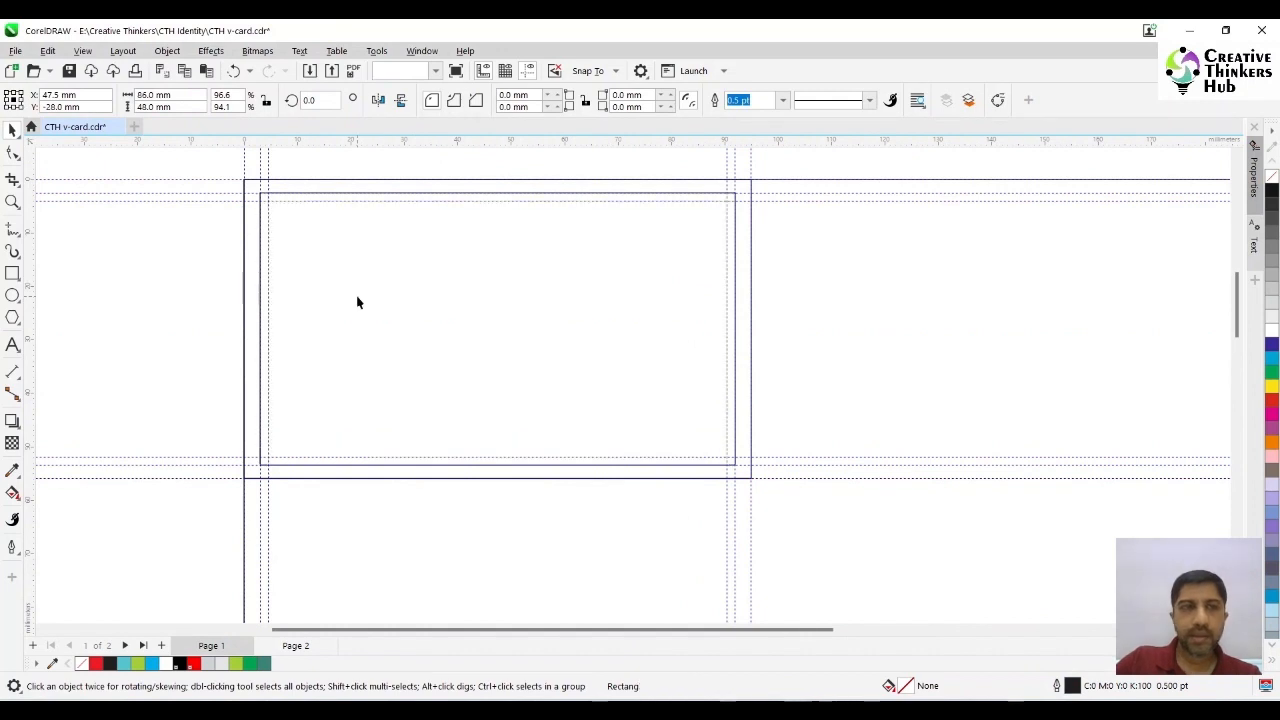
{"action": "left_click", "coordinate": [358, 297]}
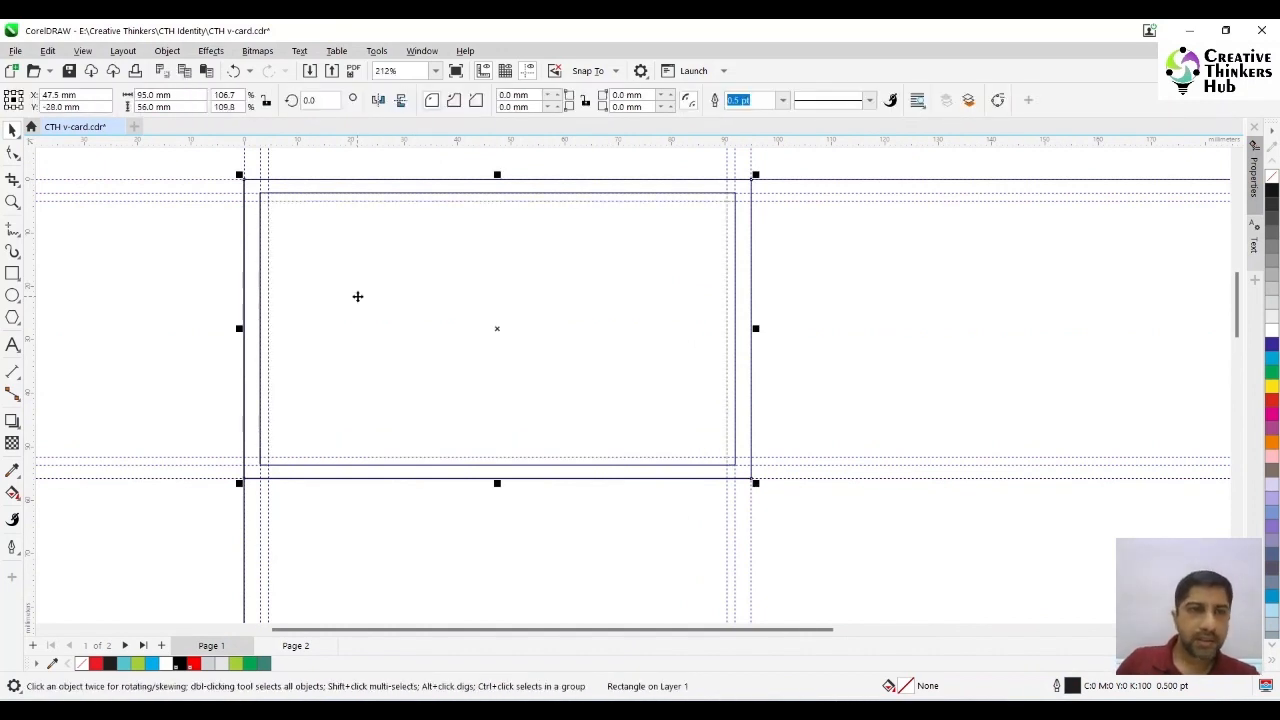
{"action": "left_click", "coordinate": [261, 211]}
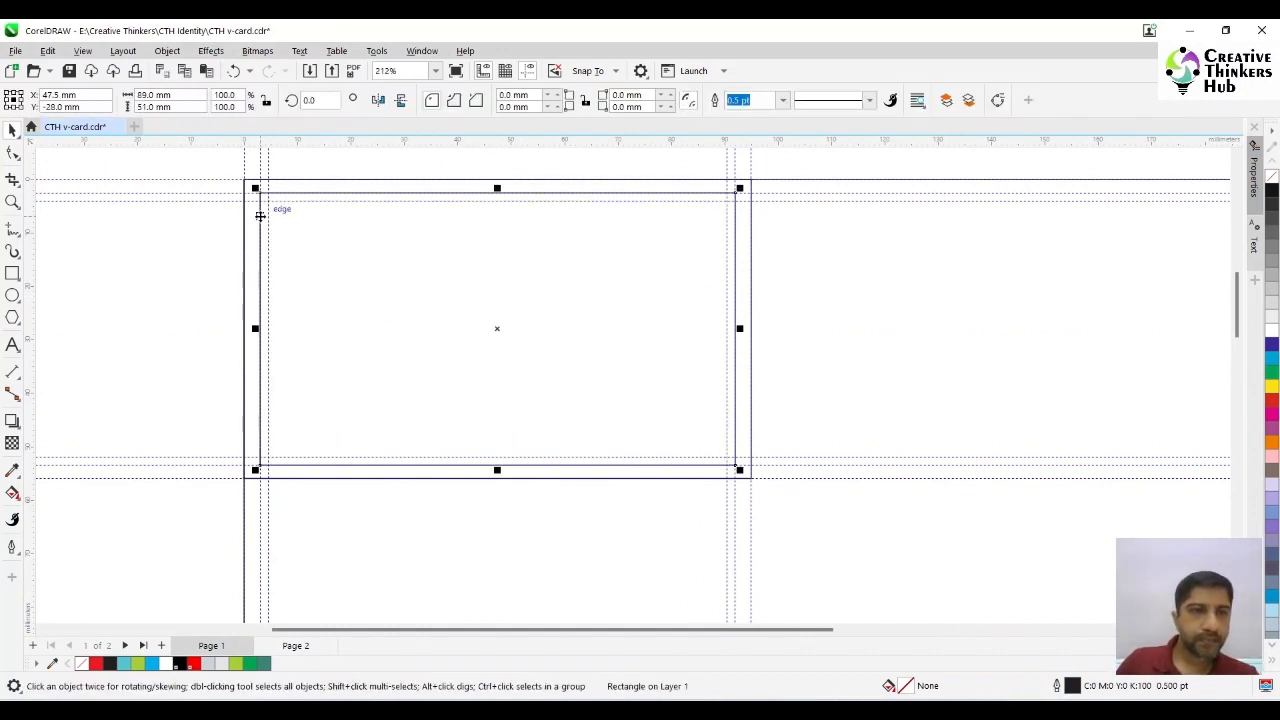
{"action": "key", "text": "Delete"}
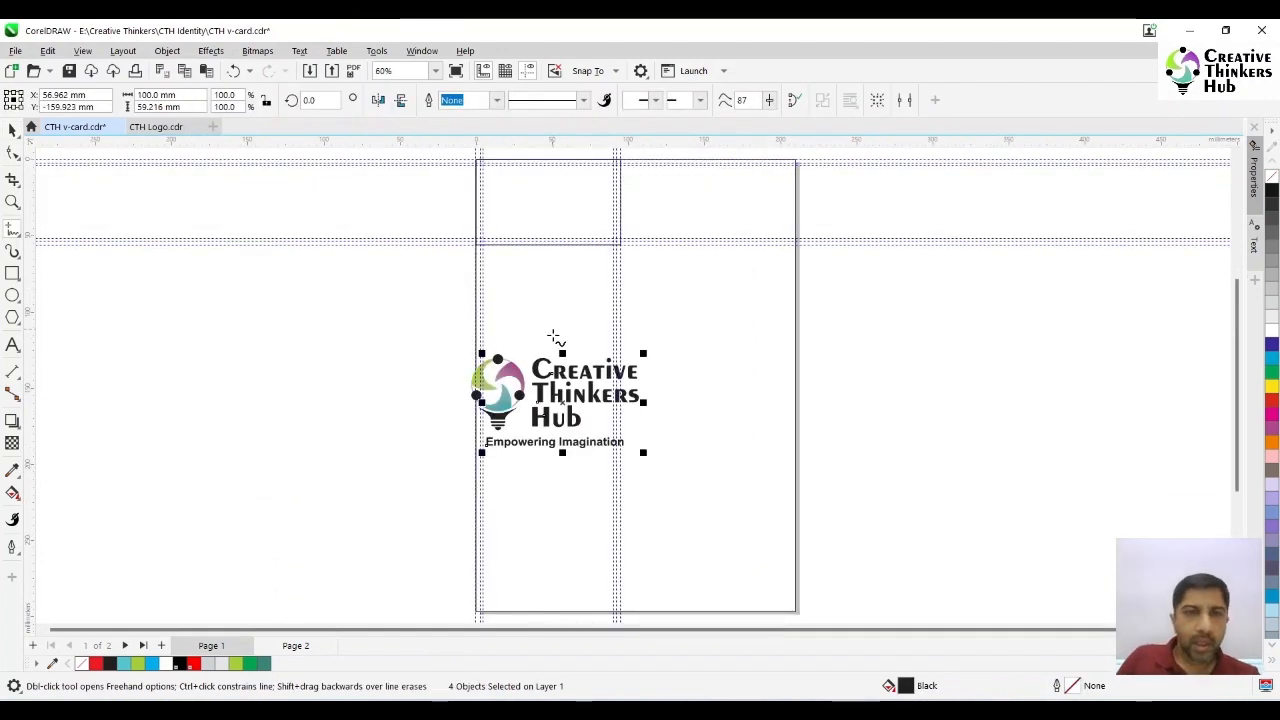
- Group the five logo objects, move the group onto the card, and scale it down to about 70.8 mm wide
{"action": "left_click", "coordinate": [12, 130]}
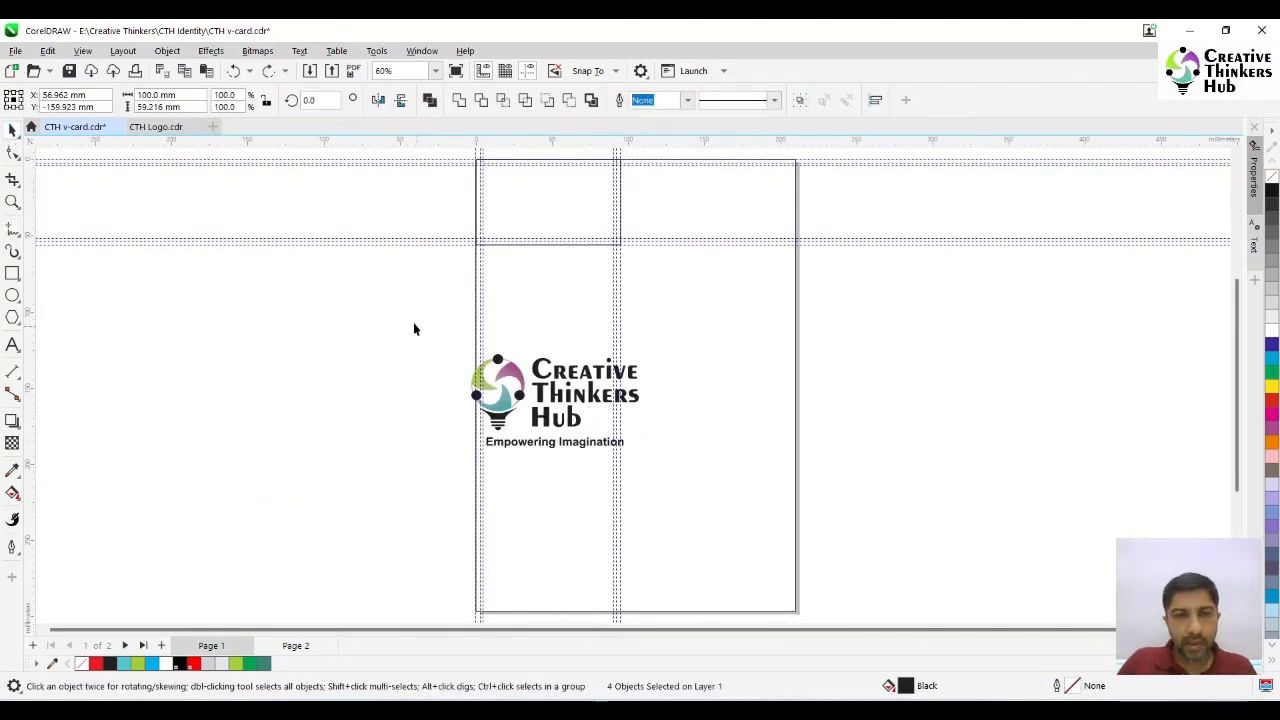
{"action": "left_click_drag", "start_coordinate": [414, 329], "coordinate": [693, 536]}
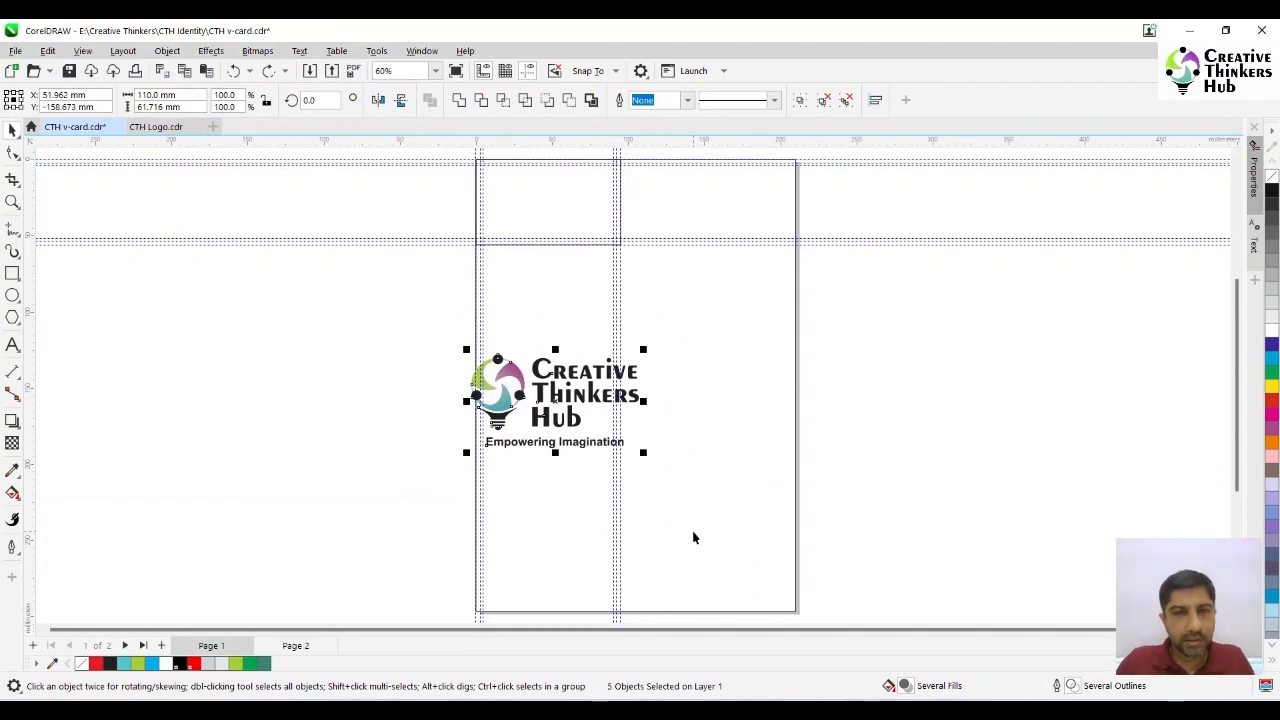
{"action": "key", "text": "ctrl+g"}
{"action": "left_click_drag", "start_coordinate": [560, 405], "coordinate": [566, 214]}
{"action": "left_click_drag", "start_coordinate": [651, 270], "coordinate": [592, 235]}
- Centre the logo group horizontally and vertically on the card rectangle
{"action": "left_click", "coordinate": [12, 201]}
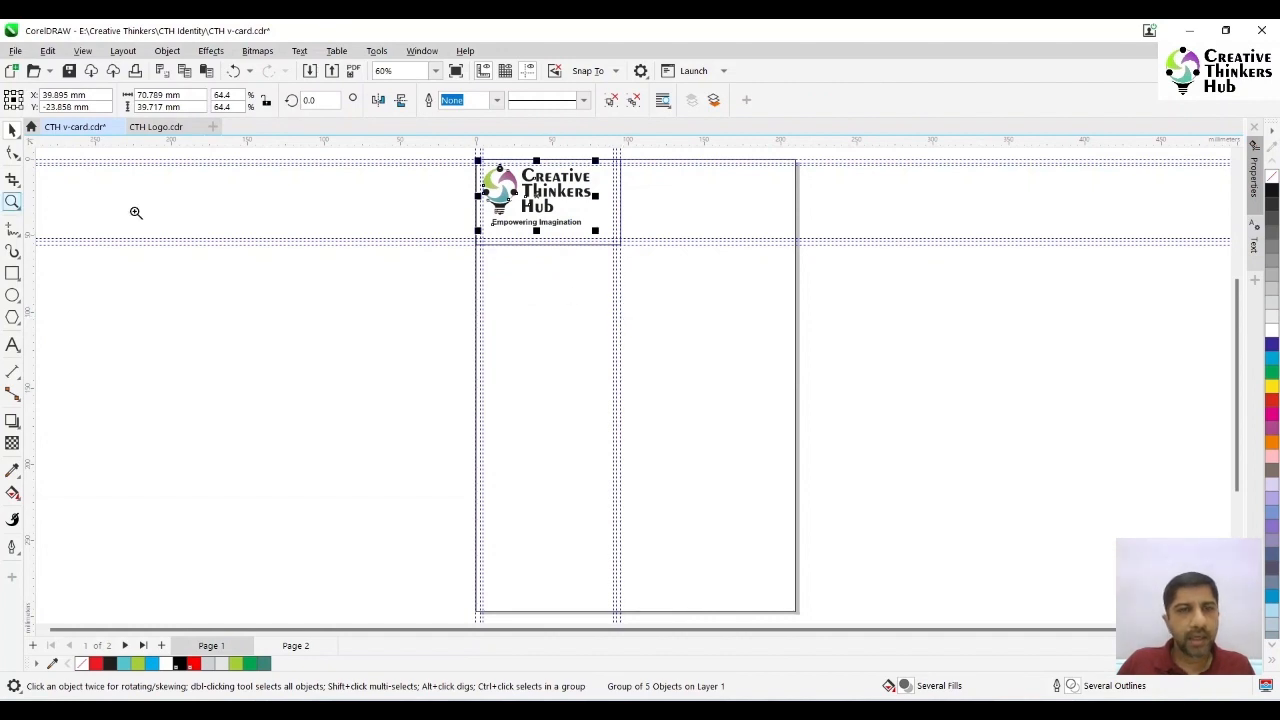
{"action": "left_click_drag", "start_coordinate": [453, 150], "coordinate": [671, 279]}
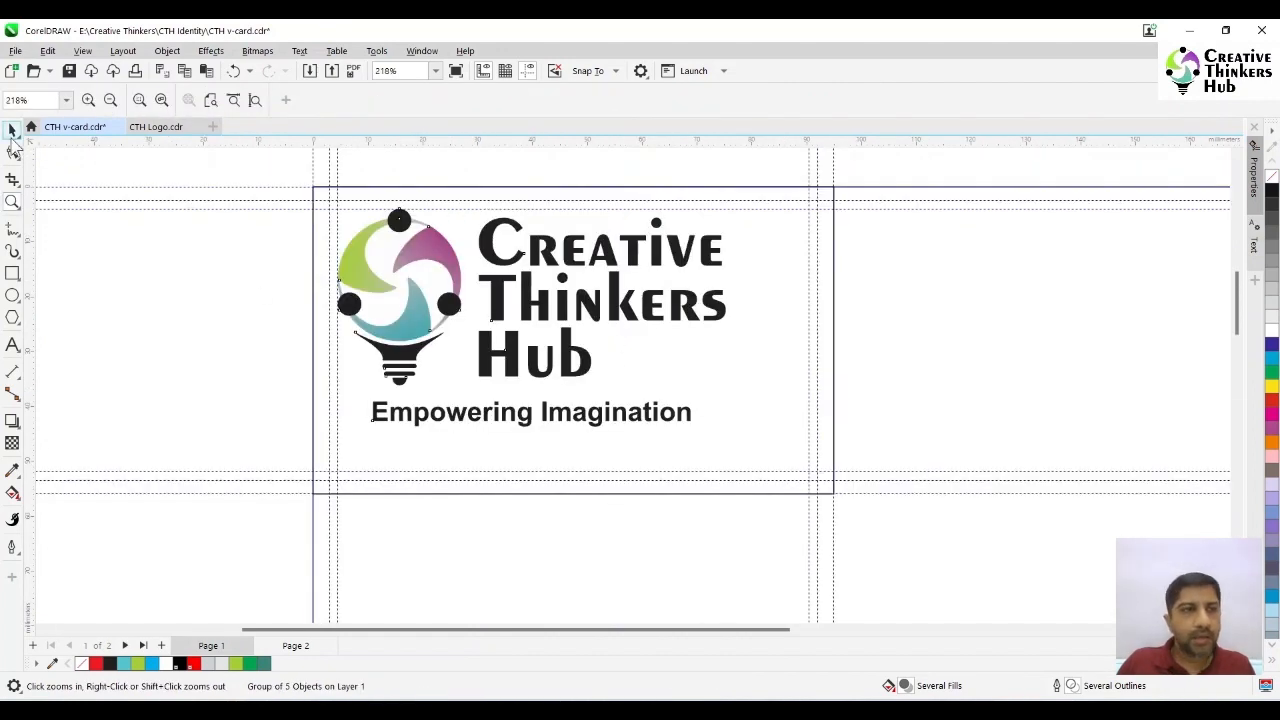
{"action": "key", "text": "space"}
{"action": "left_click_drag", "start_coordinate": [538, 262], "coordinate": [563, 272]}
{"action": "left_click", "coordinate": [777, 354], "text": "shift"}
{"action": "key", "text": "e"}
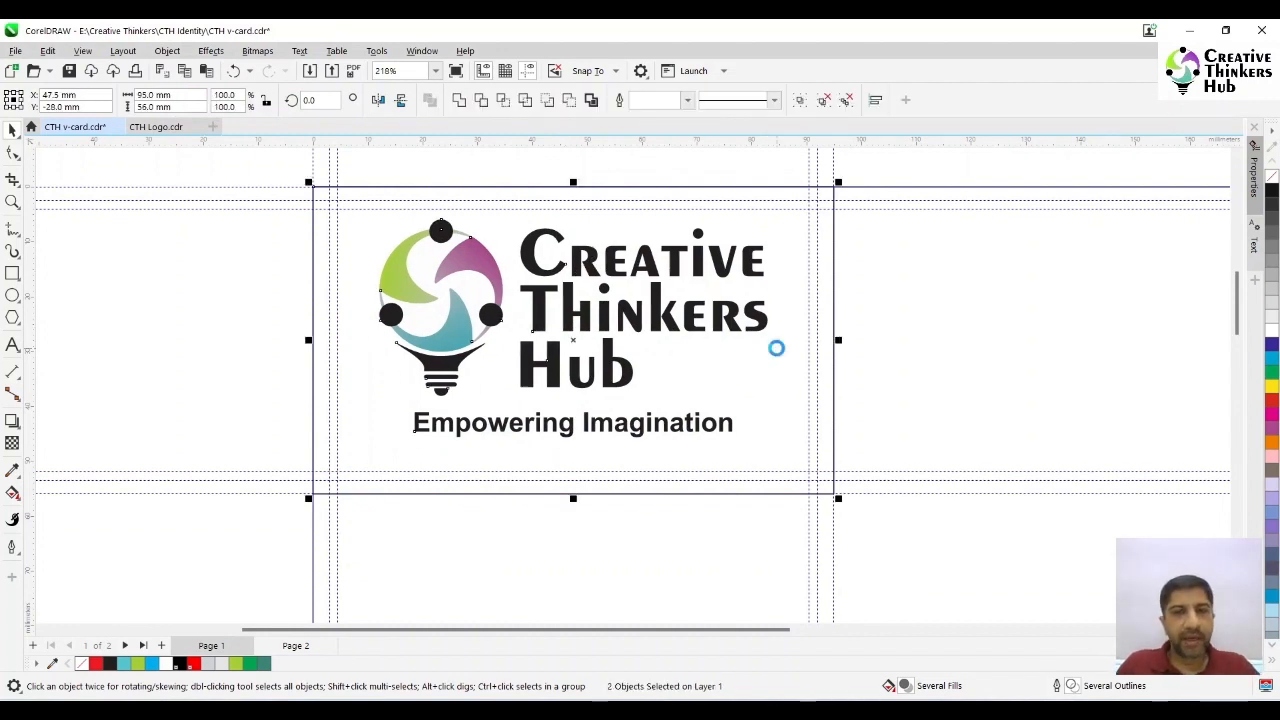
{"action": "key", "text": "c"}
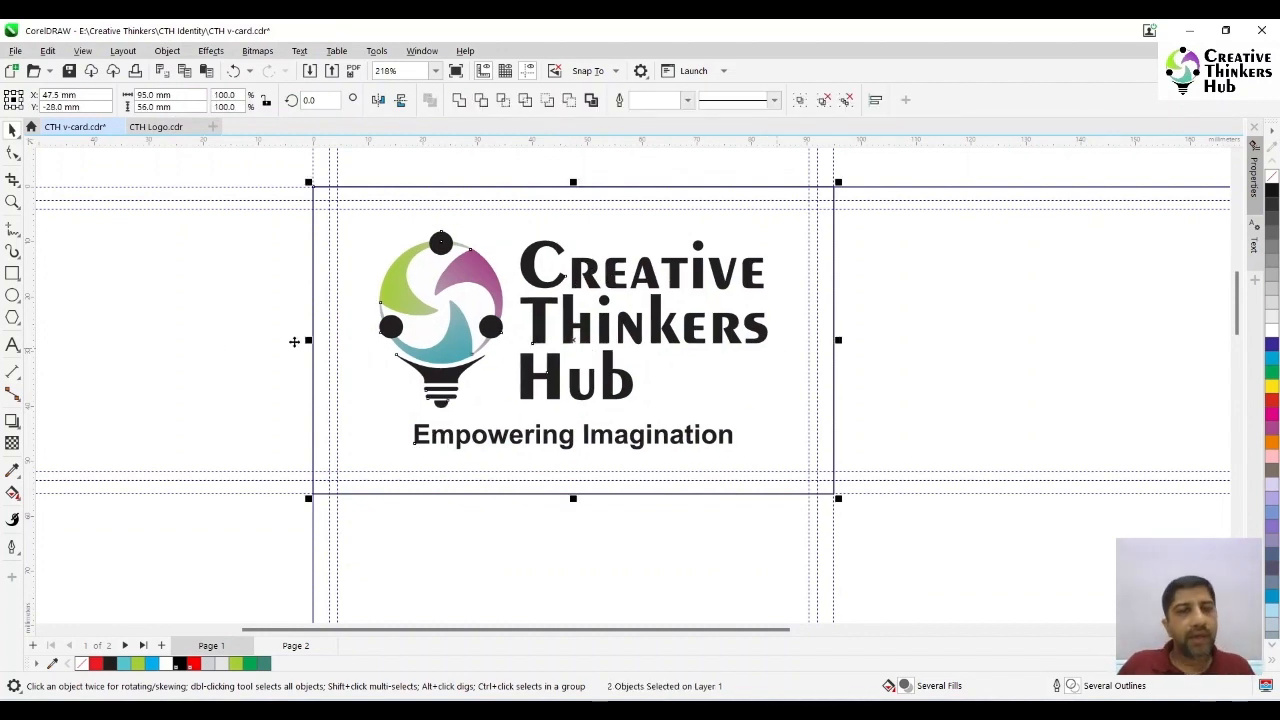
{"action": "left_click", "coordinate": [210, 340]}
- Scale the logo group down about its centre to about 52.6 mm wide
{"action": "left_click", "coordinate": [548, 285]}
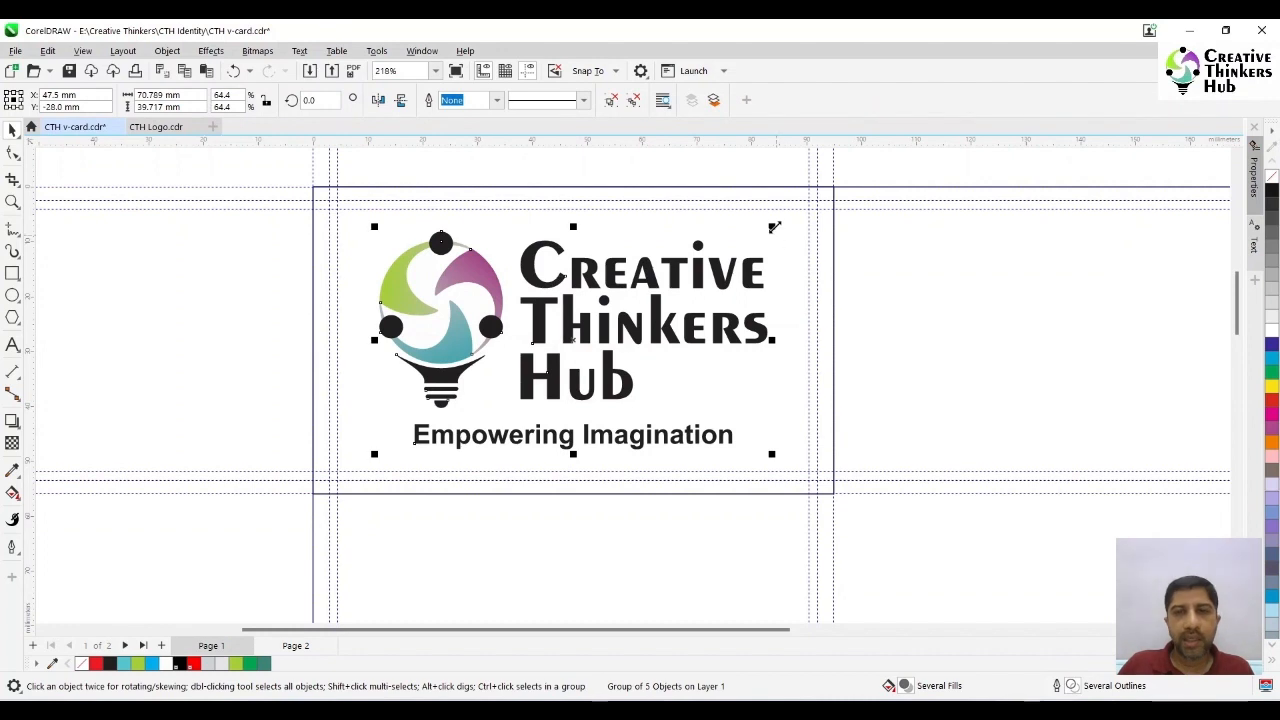
{"action": "left_click_drag", "start_coordinate": [775, 228], "coordinate": [725, 257]}
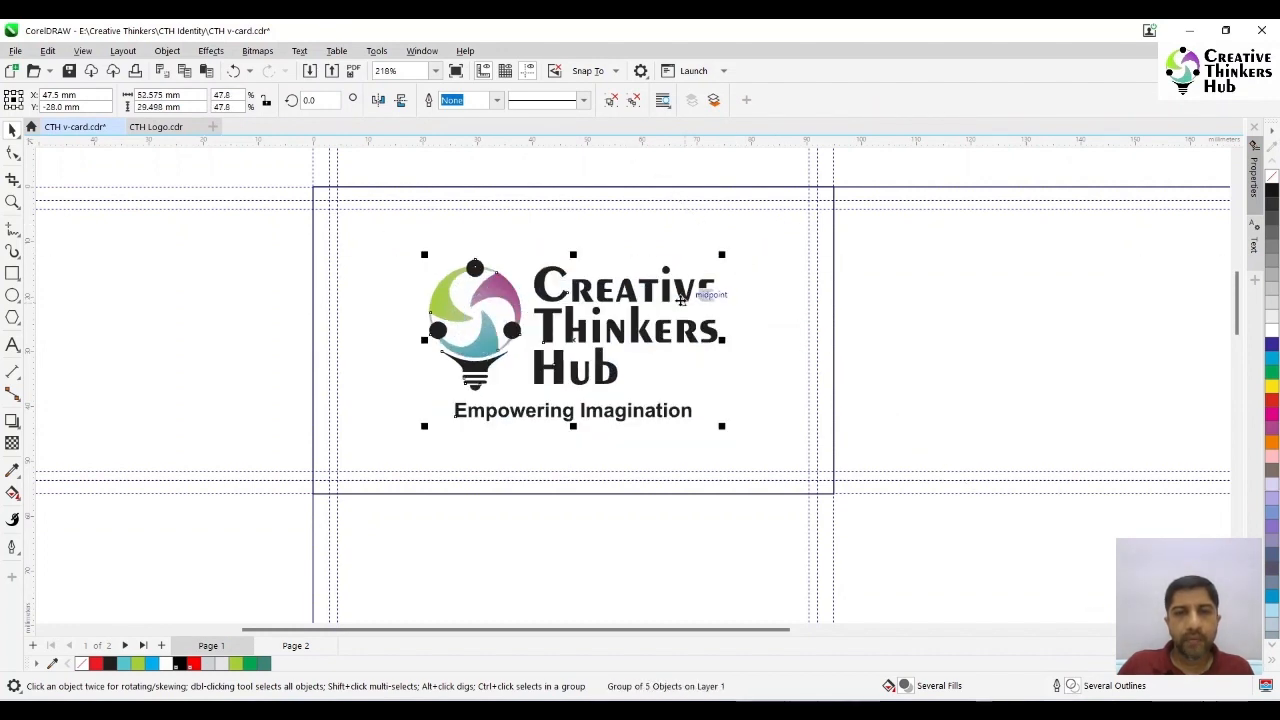
{"action": "left_click", "coordinate": [681, 299], "text": "ctrl"}
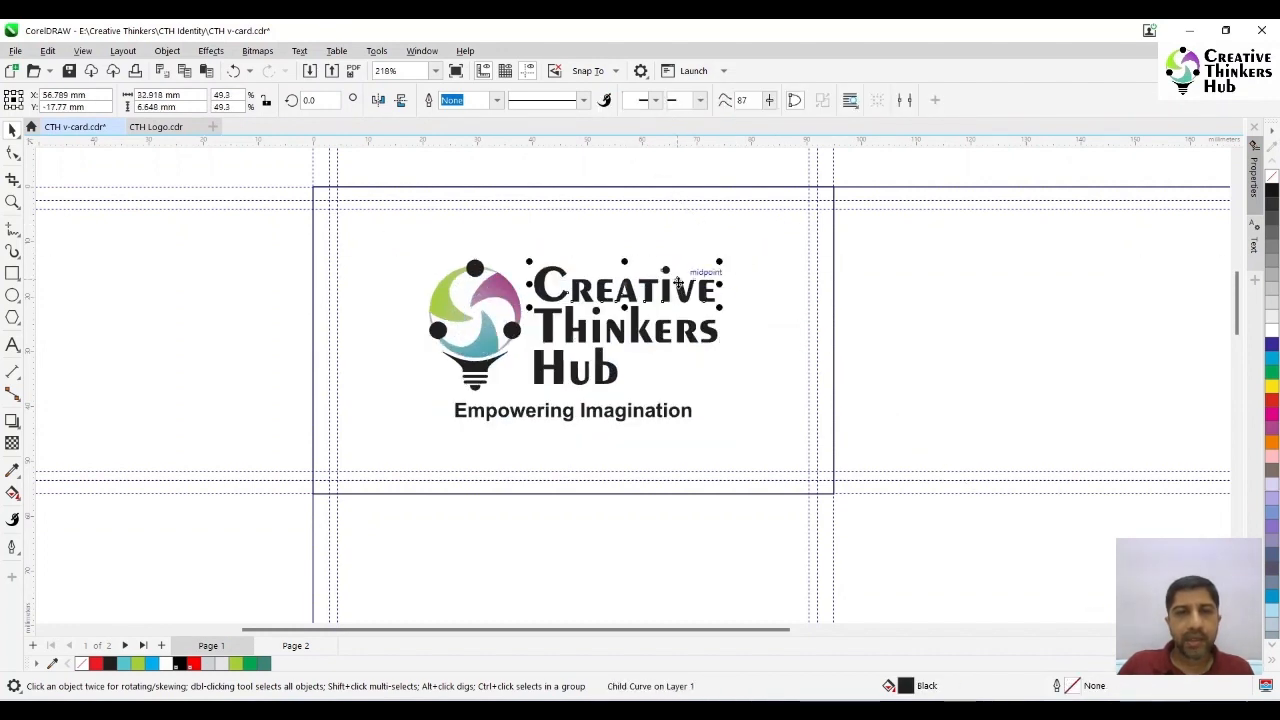
{"action": "left_click", "coordinate": [182, 304]}
- Move the logo group slightly upward, and vertically re-centre it on the card rectangle
{"action": "left_click", "coordinate": [505, 303]}
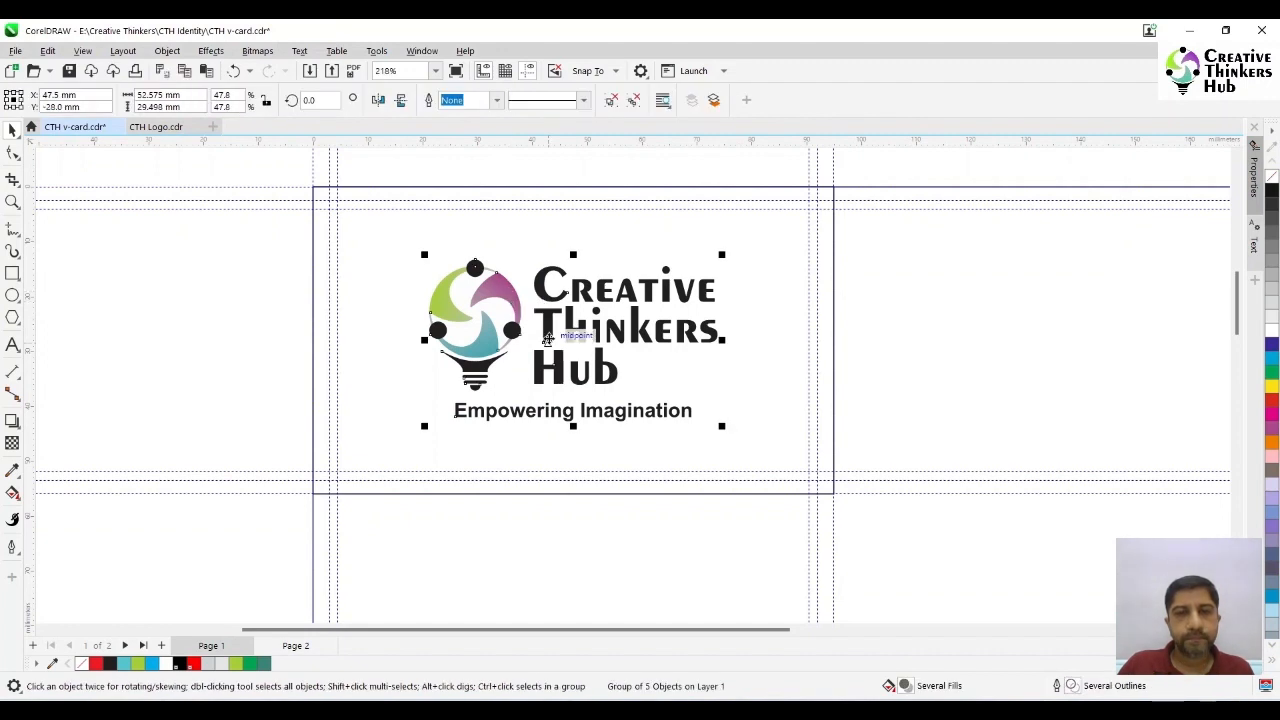
{"action": "left_click", "coordinate": [309, 333]}
{"action": "left_click", "coordinate": [512, 330]}
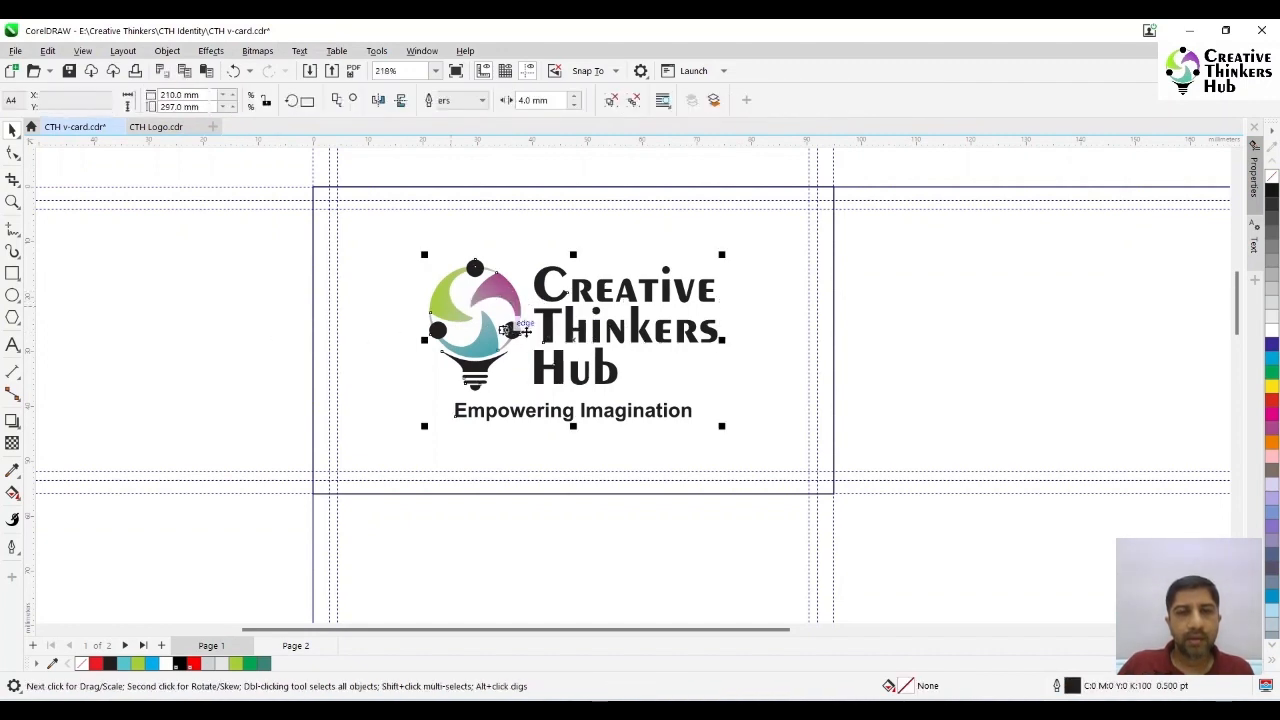
{"action": "left_click_drag", "start_coordinate": [574, 340], "coordinate": [574, 310]}
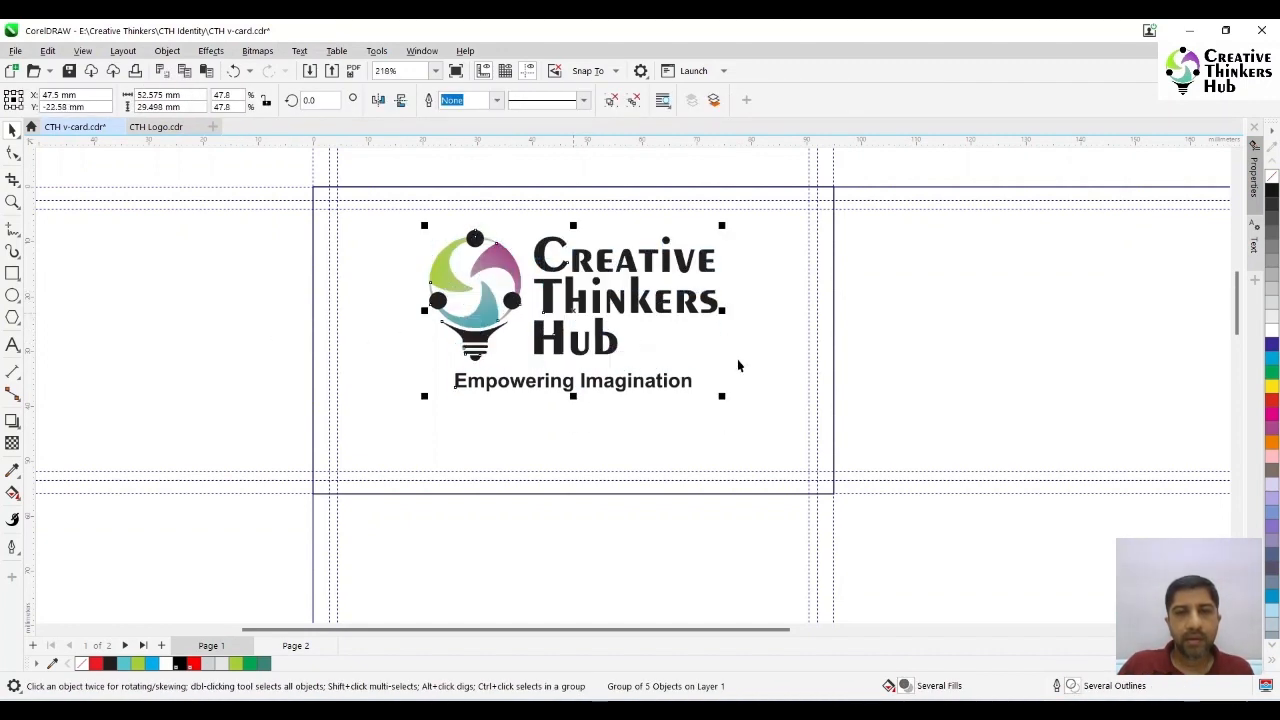
{"action": "left_click", "coordinate": [738, 362], "text": "shift"}
{"action": "key", "text": "e"}
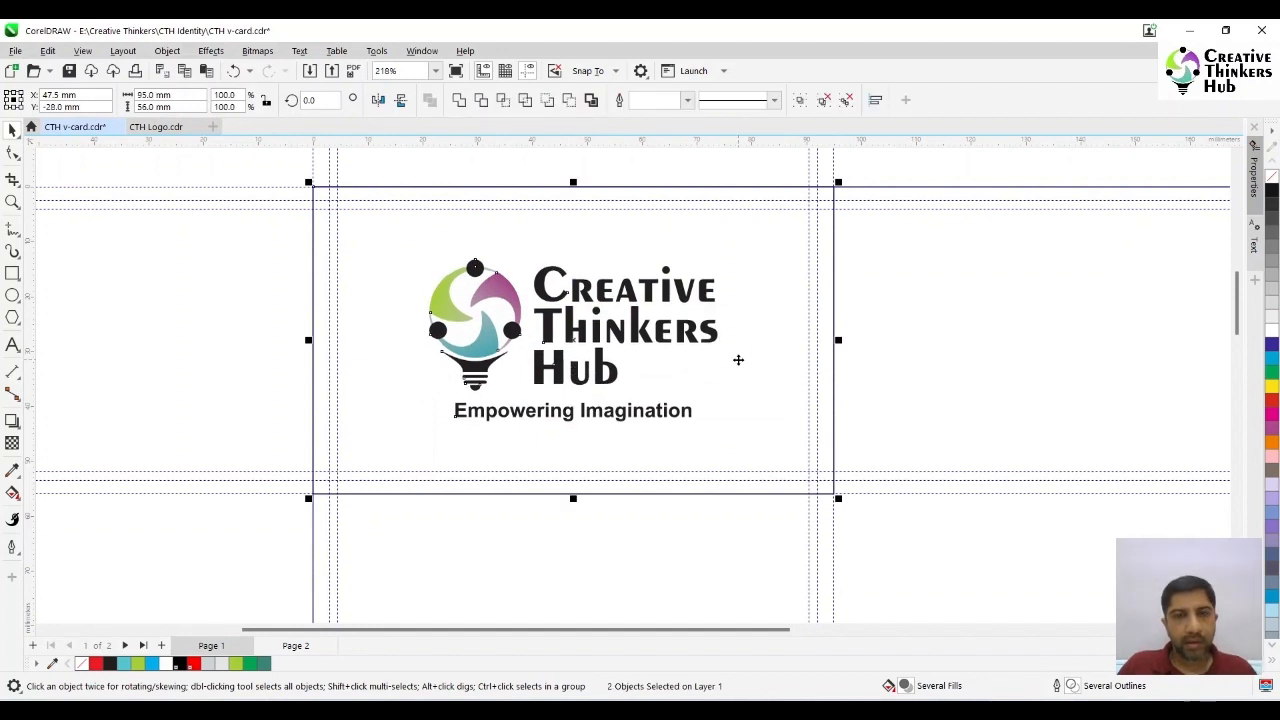
{"action": "left_click", "coordinate": [233, 373]}
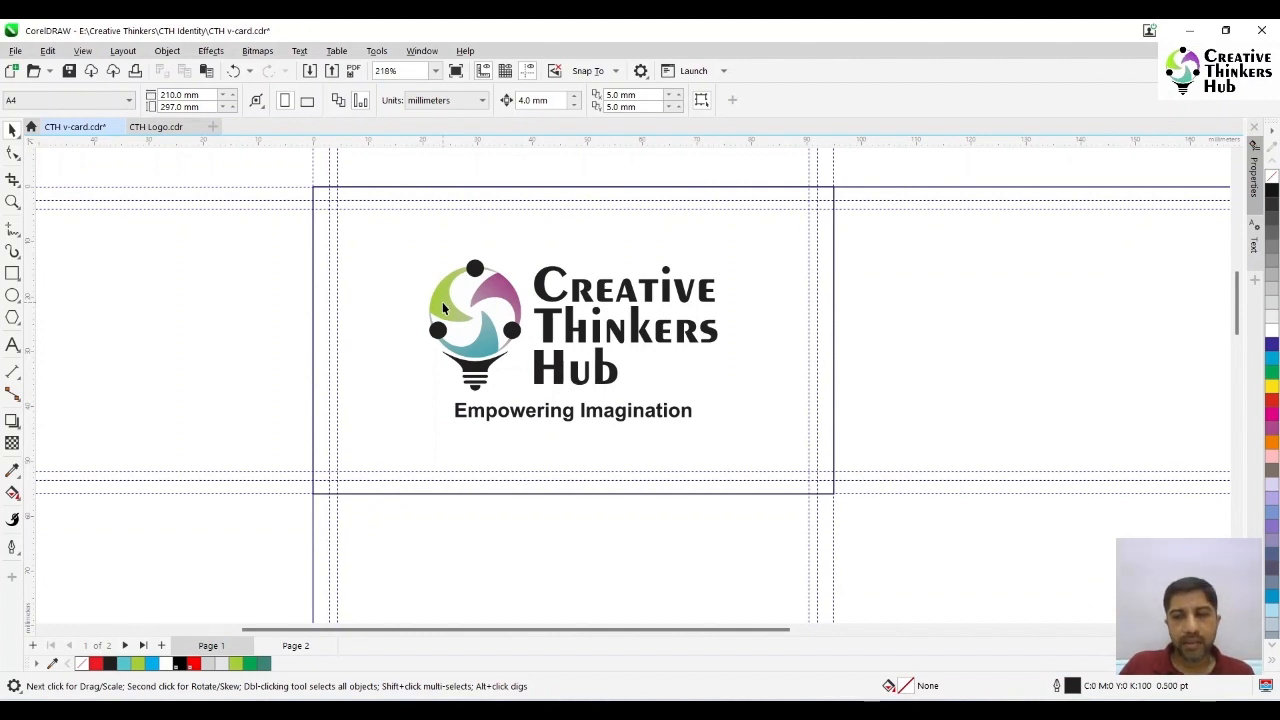
- Draw a thin horizontal rectangle about 46.5 × 0.73 mm below the tagline, extending past the card's right edge
{"action": "left_click", "coordinate": [12, 274]}
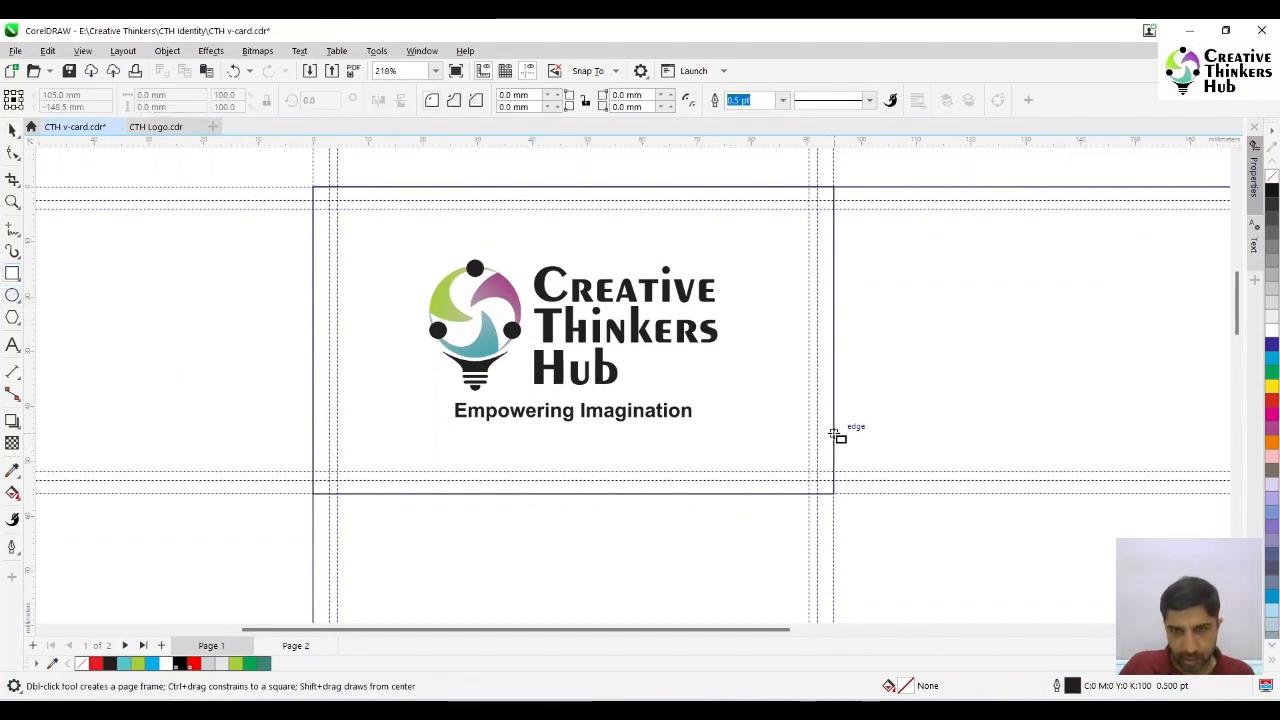
{"action": "left_click_drag", "start_coordinate": [833, 434], "coordinate": [557, 440]}
{"action": "key", "text": "space"}
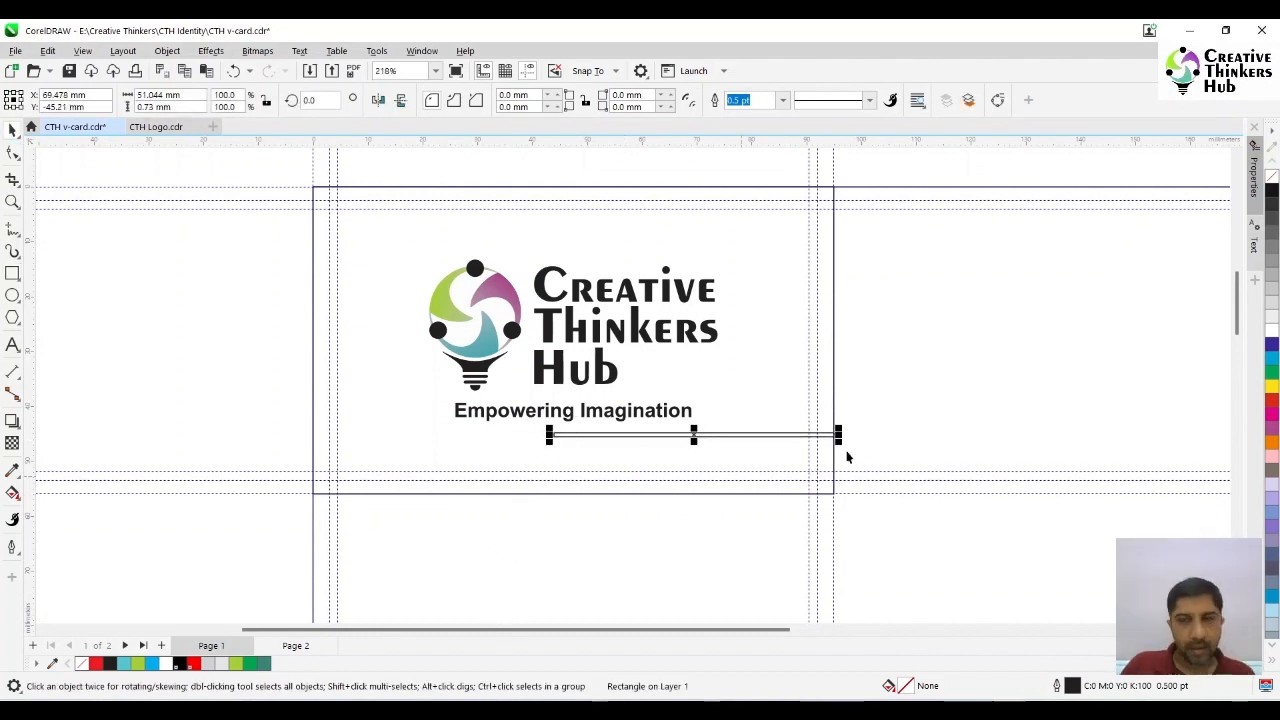
{"action": "left_click_drag", "start_coordinate": [838, 435], "coordinate": [846, 435]}
{"action": "left_click_drag", "start_coordinate": [549, 435], "coordinate": [583, 435]}
- Create a short mirrored copy beside the long bar's left end and size it 9 mm wide by 0.75 mm high
{"action": "left_click_drag", "start_coordinate": [846, 435], "coordinate": [520, 435]}
{"action": "left_click", "coordinate": [604, 434]}
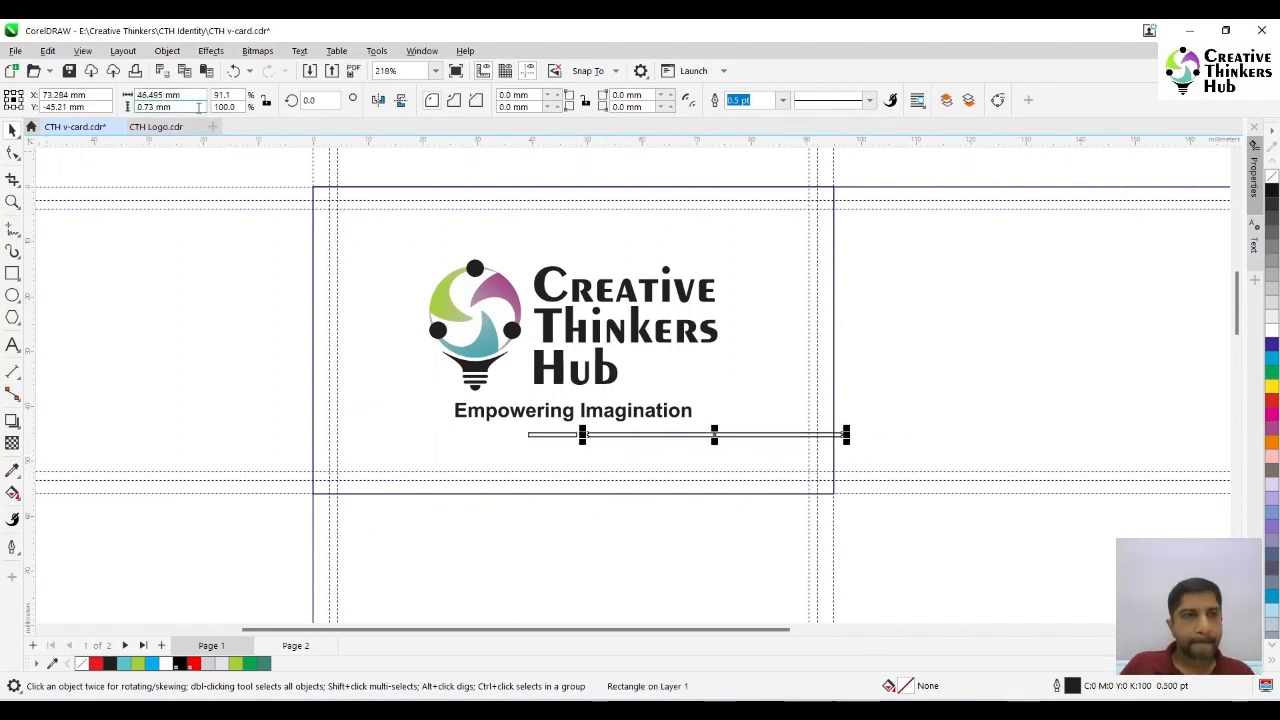
{"action": "left_click", "coordinate": [536, 434]}
{"action": "left_click_drag", "start_coordinate": [178, 107], "coordinate": [102, 107]}
{"action": "type", "text": "0.75"}
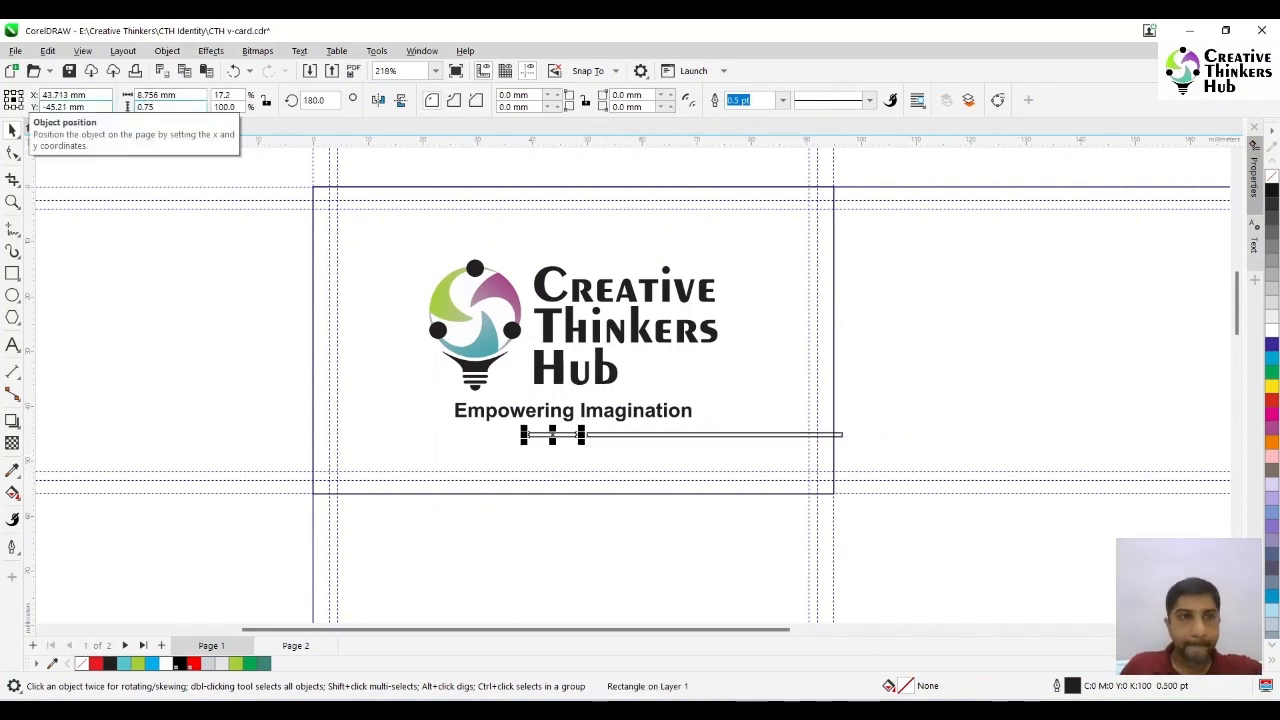
{"action": "key", "text": "shift+Tab"}
{"action": "type", "text": "9"}
{"action": "key", "text": "Return"}
- Duplicate the 9 mm bar three times leftward at even spacing and extend the leftmost copy past the card's left edge
{"action": "key", "text": "F2"}
{"action": "left_click_drag", "start_coordinate": [231, 353], "coordinate": [935, 487]}
{"action": "left_click_drag", "start_coordinate": [581, 411], "coordinate": [381, 411]}
{"action": "right_click", "coordinate": [481, 411]}
{"action": "right_click", "coordinate": [381, 411]}
{"action": "key", "text": "ctrl+r"}
{"action": "left_click_drag", "start_coordinate": [234, 411], "coordinate": [150, 416]}
{"action": "key", "text": "shift+F4"}
- Select the five bars below the tagline and open the Align and Distribute settings
{"action": "key", "text": "F2"}
{"action": "left_click_drag", "start_coordinate": [450, 156], "coordinate": [696, 258]}
{"action": "left_click_drag", "start_coordinate": [168, 457], "coordinate": [827, 508]}
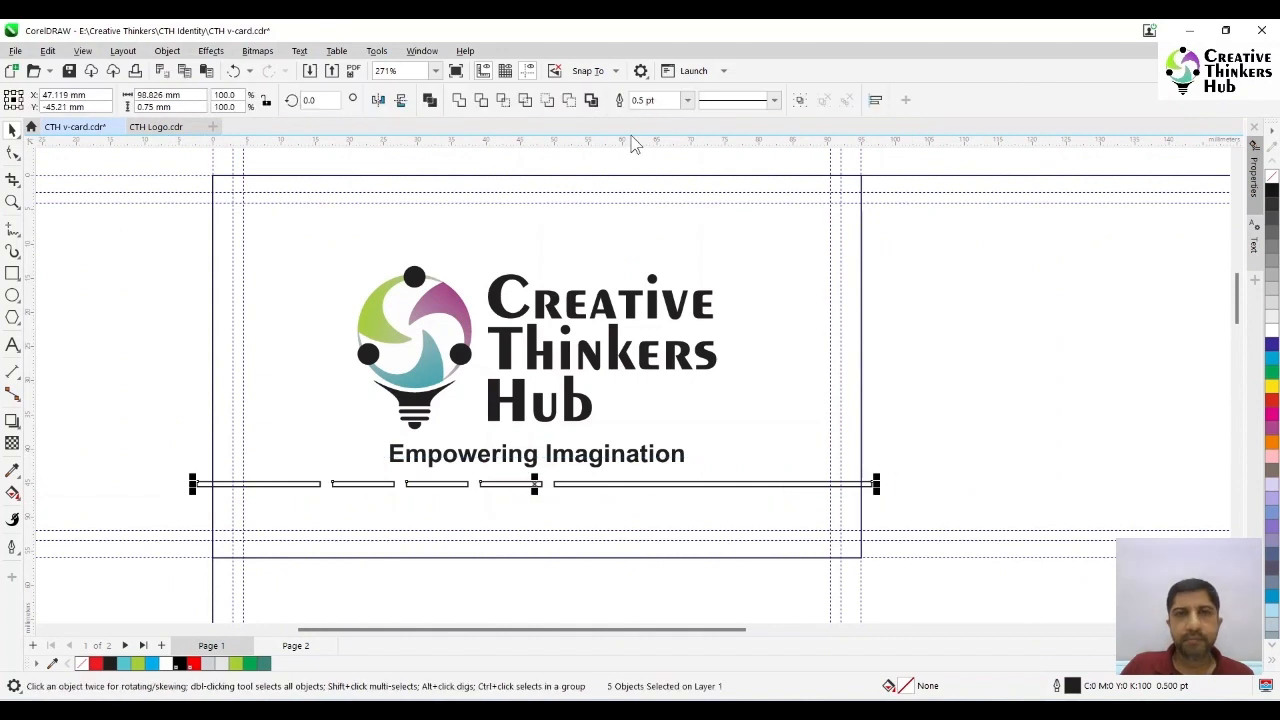
{"action": "left_click", "coordinate": [875, 101]}
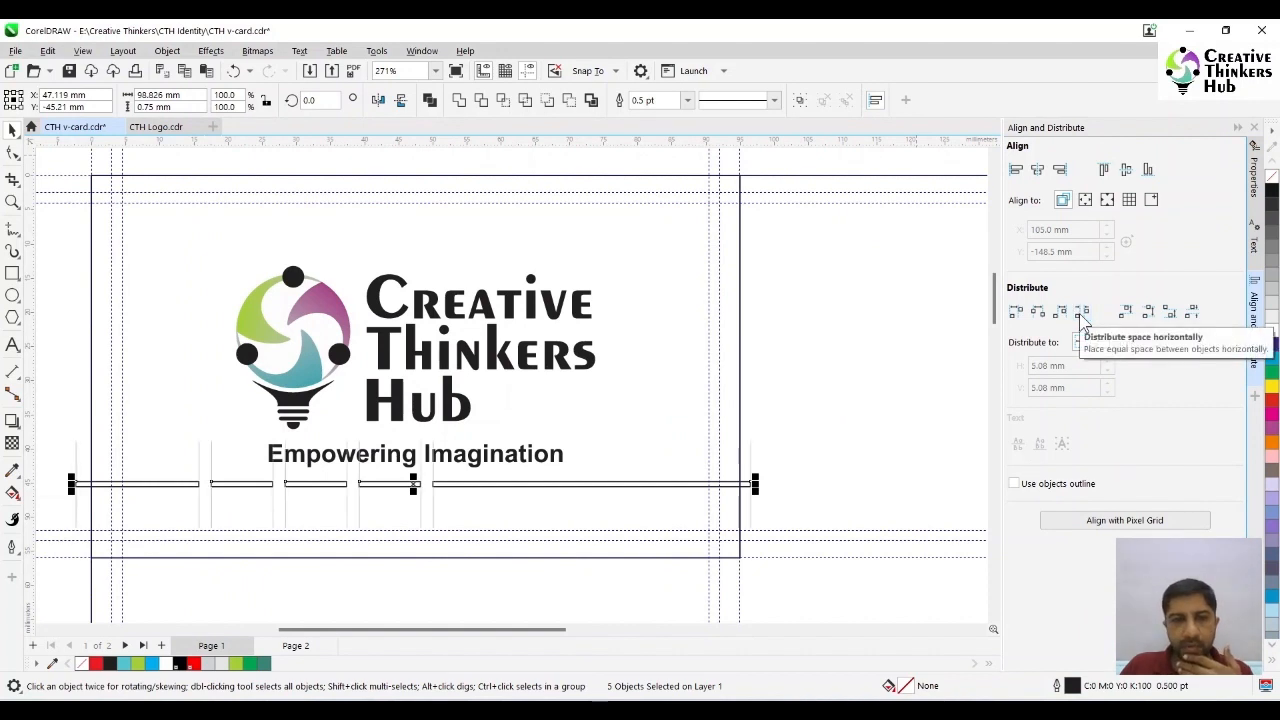
{"action": "left_click", "coordinate": [871, 440]}
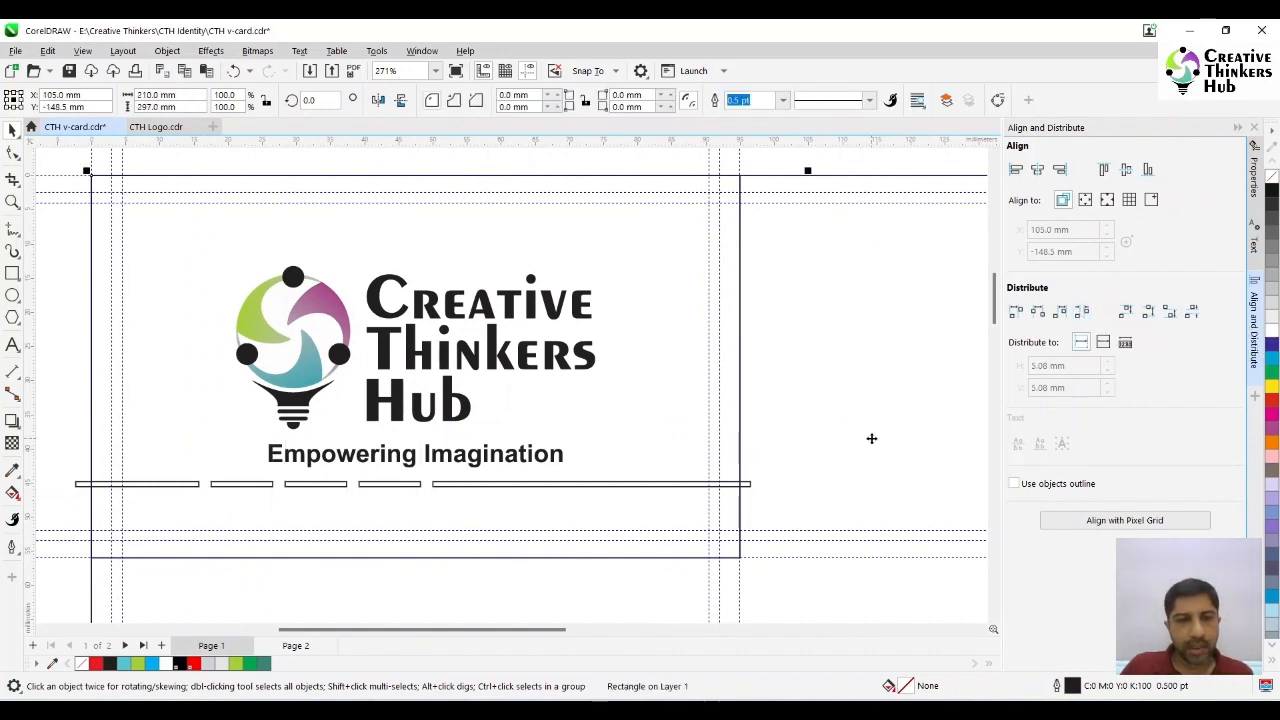
- Select all five bars and give them a black fill with no outline
{"action": "left_click", "coordinate": [748, 484]}
{"action": "left_click", "coordinate": [406, 485], "text": "shift"}
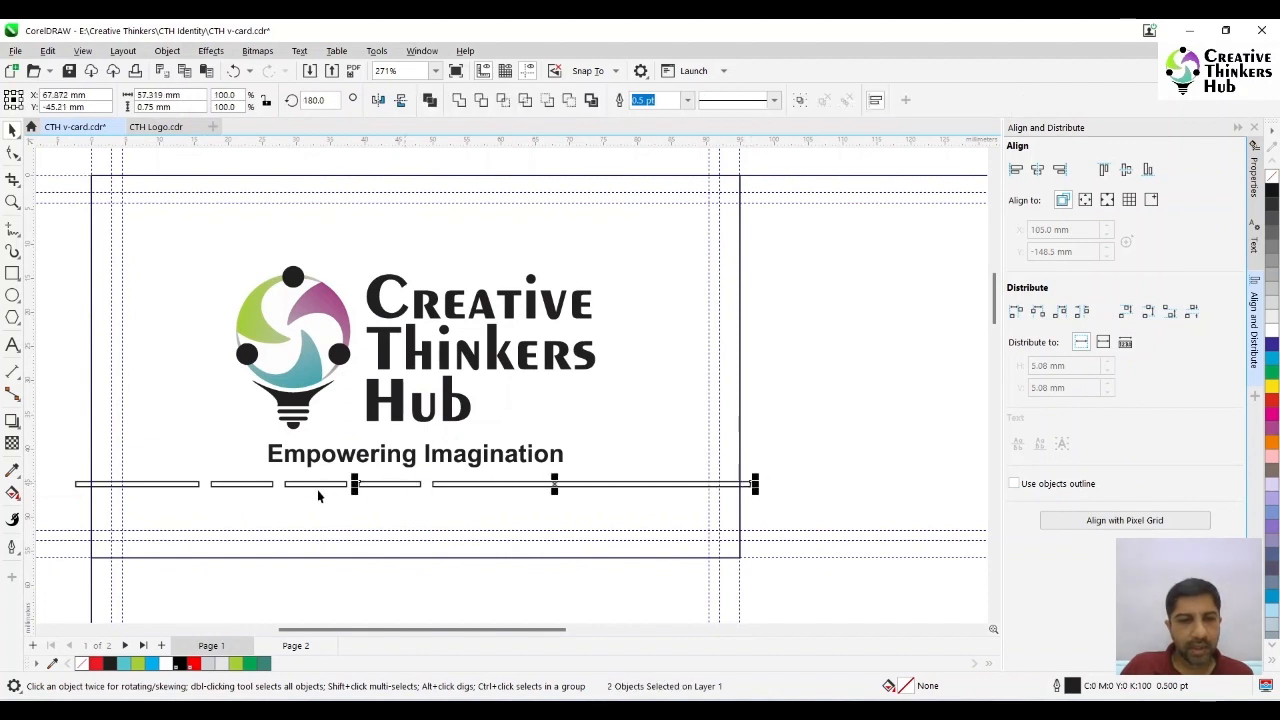
{"action": "left_click", "coordinate": [317, 487], "text": "shift"}
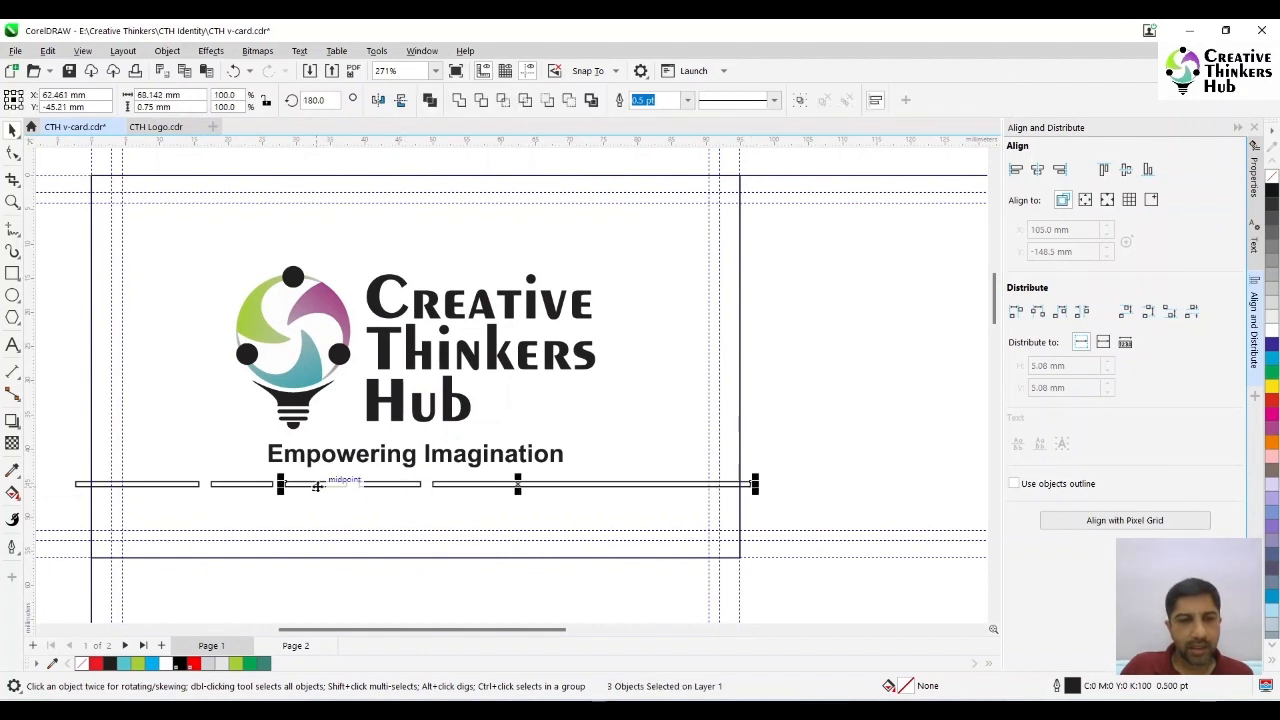
{"action": "left_click", "coordinate": [257, 486], "text": "shift"}
{"action": "left_click", "coordinate": [177, 486], "text": "shift"}
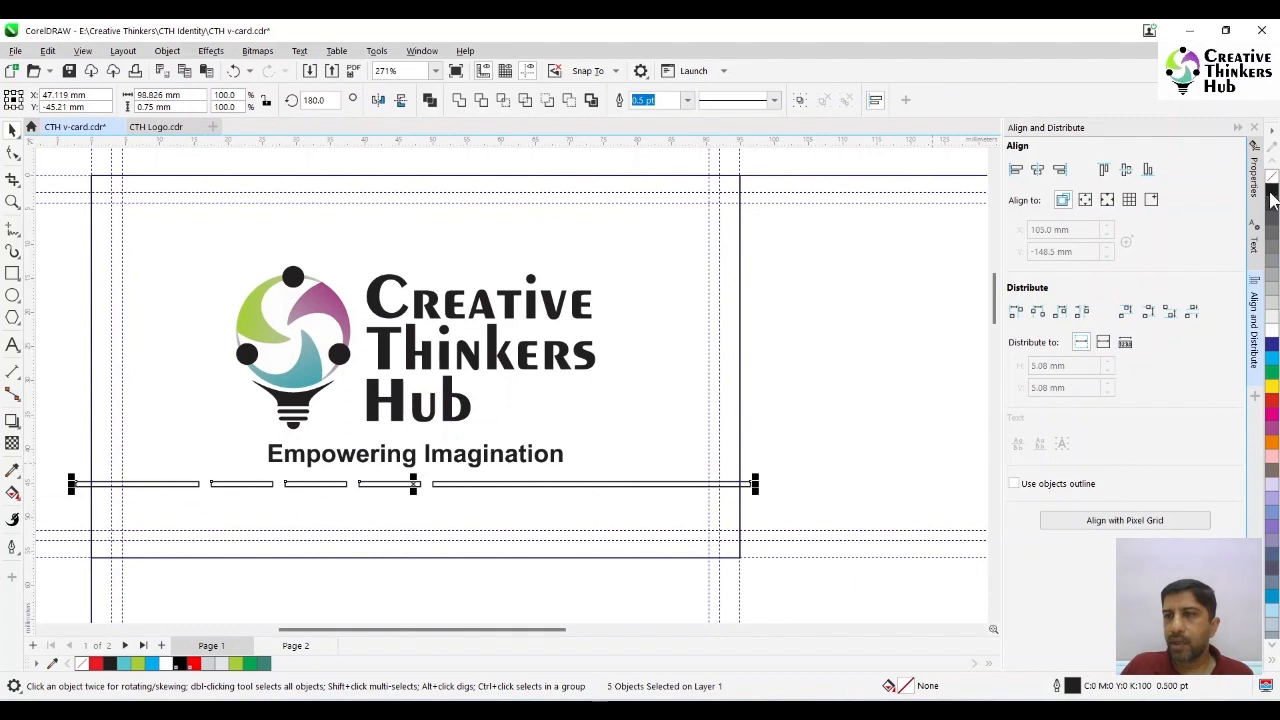
{"action": "left_click", "coordinate": [1272, 194]}
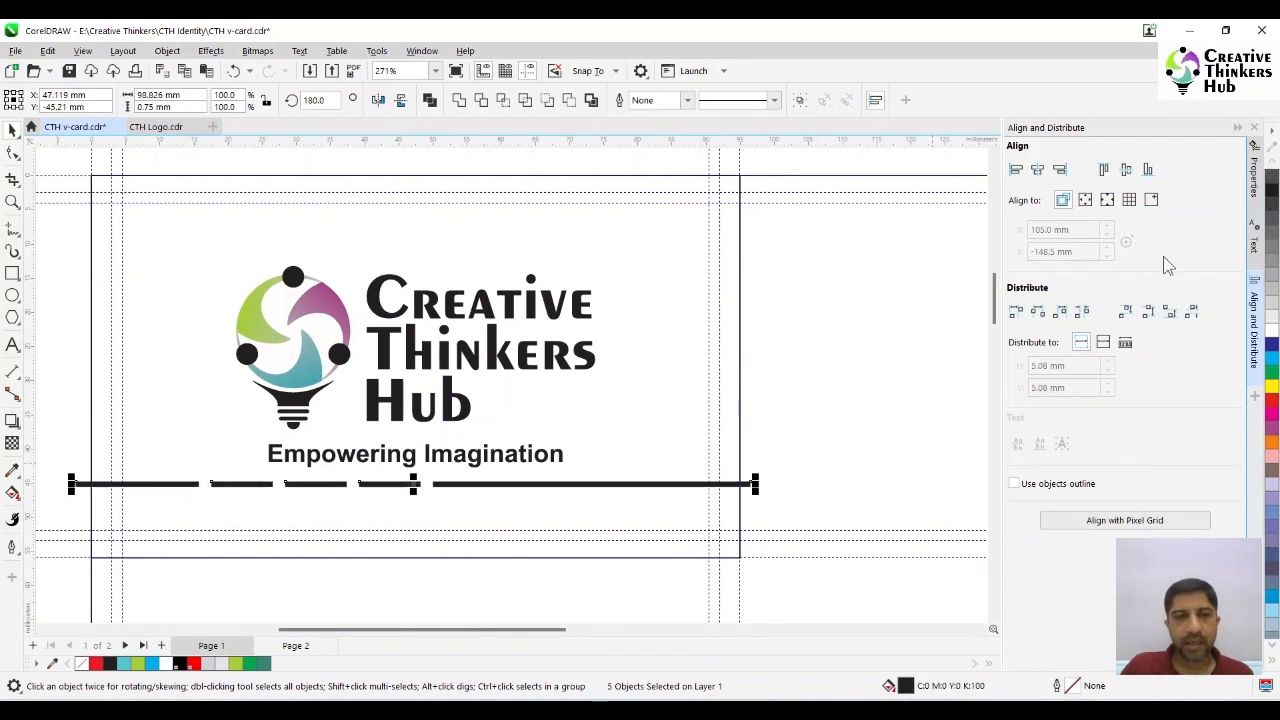
{"action": "left_click", "coordinate": [794, 440]}
- Fill the short bar nearest the long right-hand bar with the teal sampled from the logo (C53 M0 Y18 K21)
{"action": "left_click", "coordinate": [410, 486]}
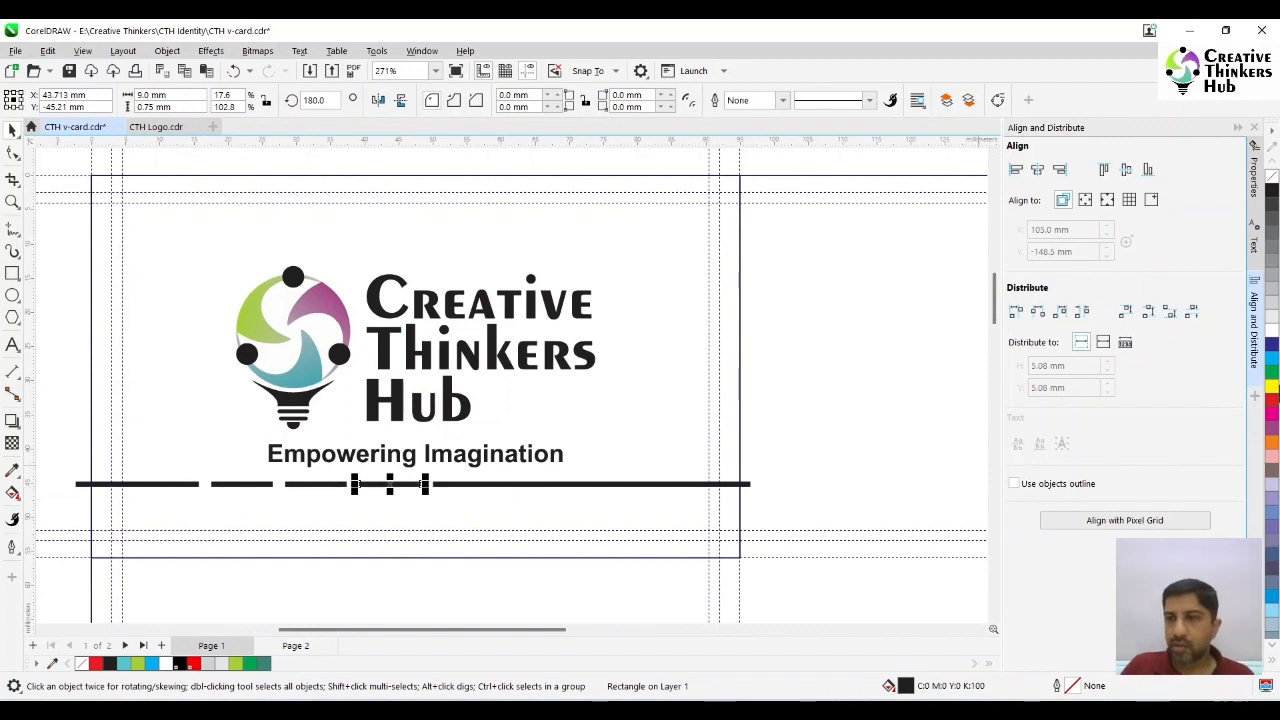
{"action": "left_click", "coordinate": [12, 470]}
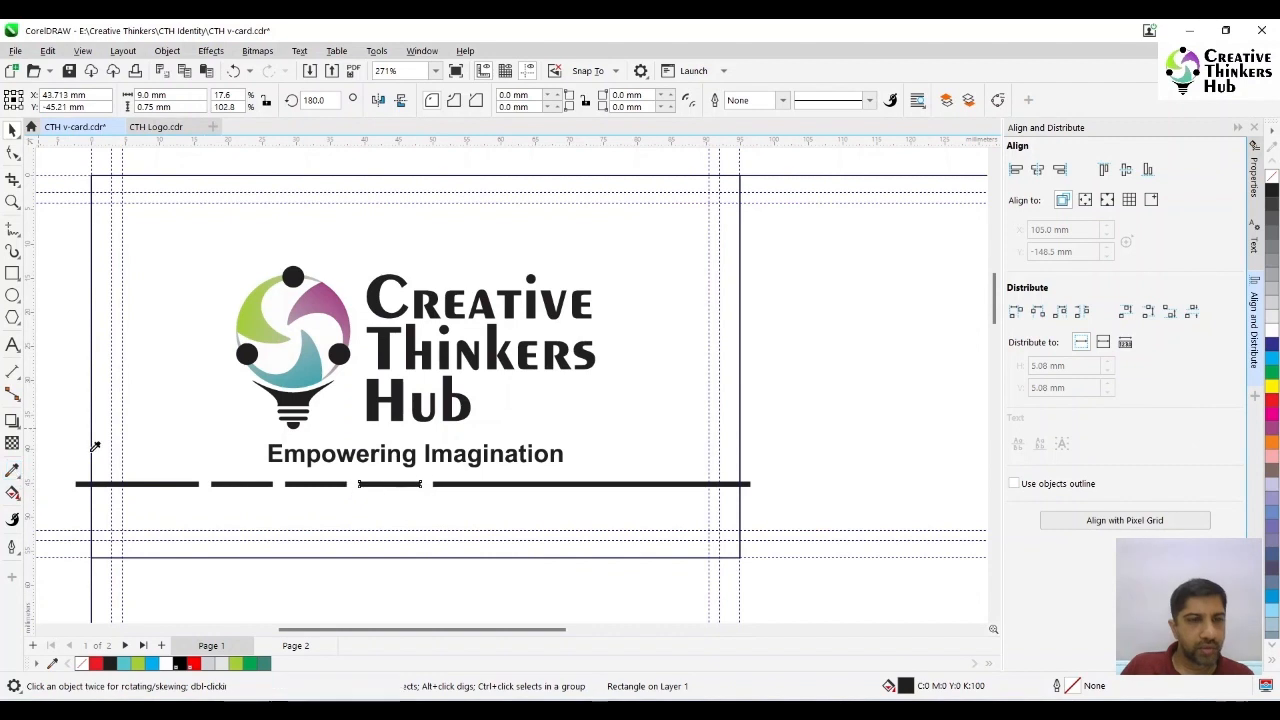
{"action": "left_click", "coordinate": [293, 381]}
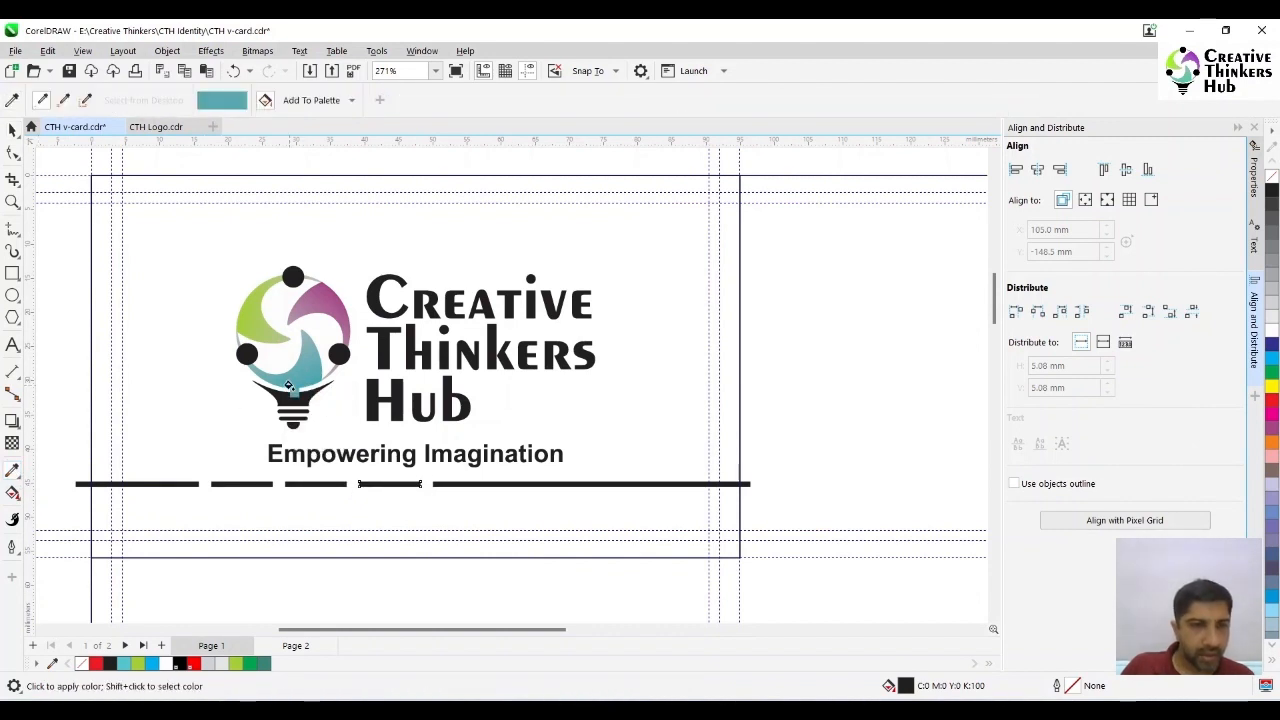
{"action": "left_click", "coordinate": [366, 482]}
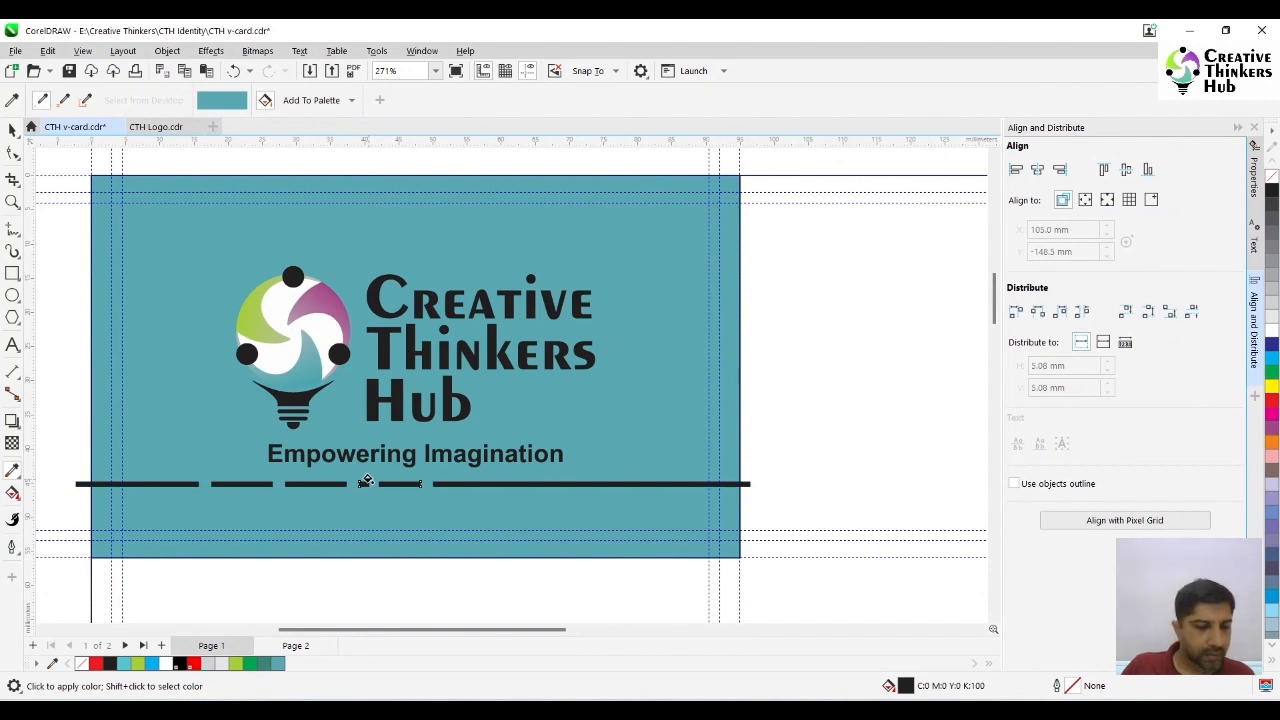
{"action": "key", "text": "ctrl+z"}
{"action": "left_click", "coordinate": [370, 484]}
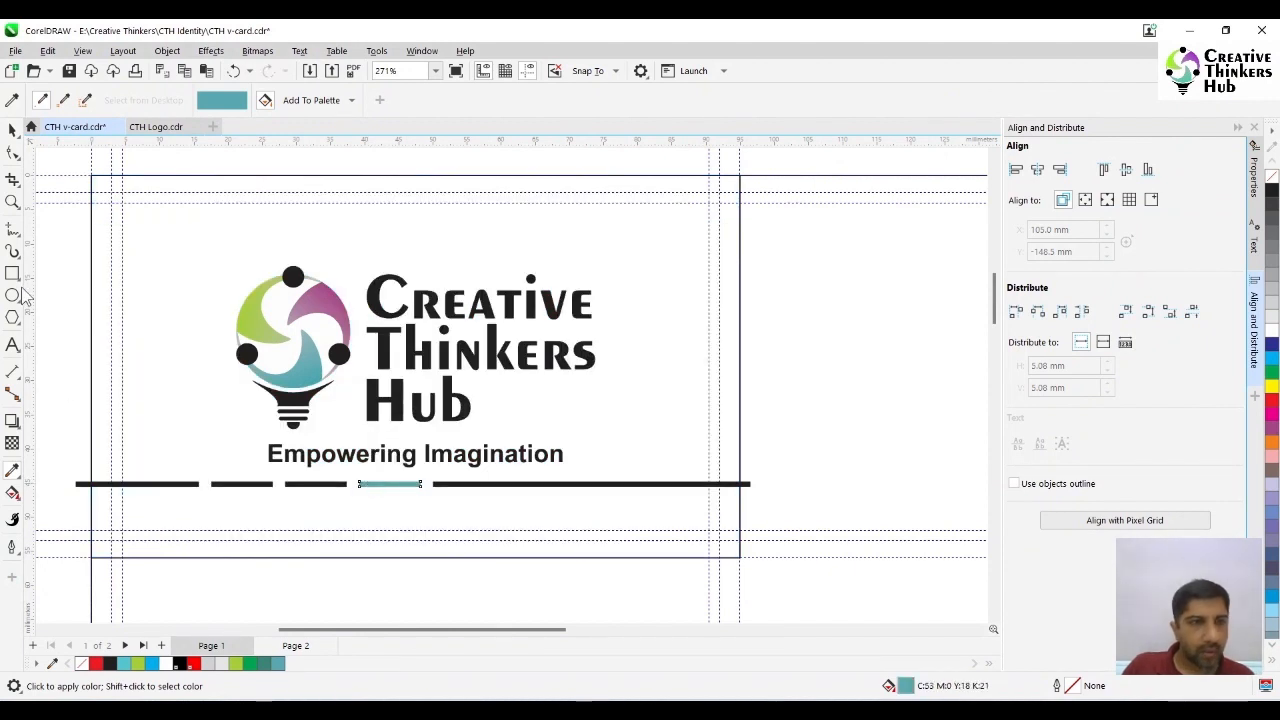
{"action": "left_click", "coordinate": [12, 130]}
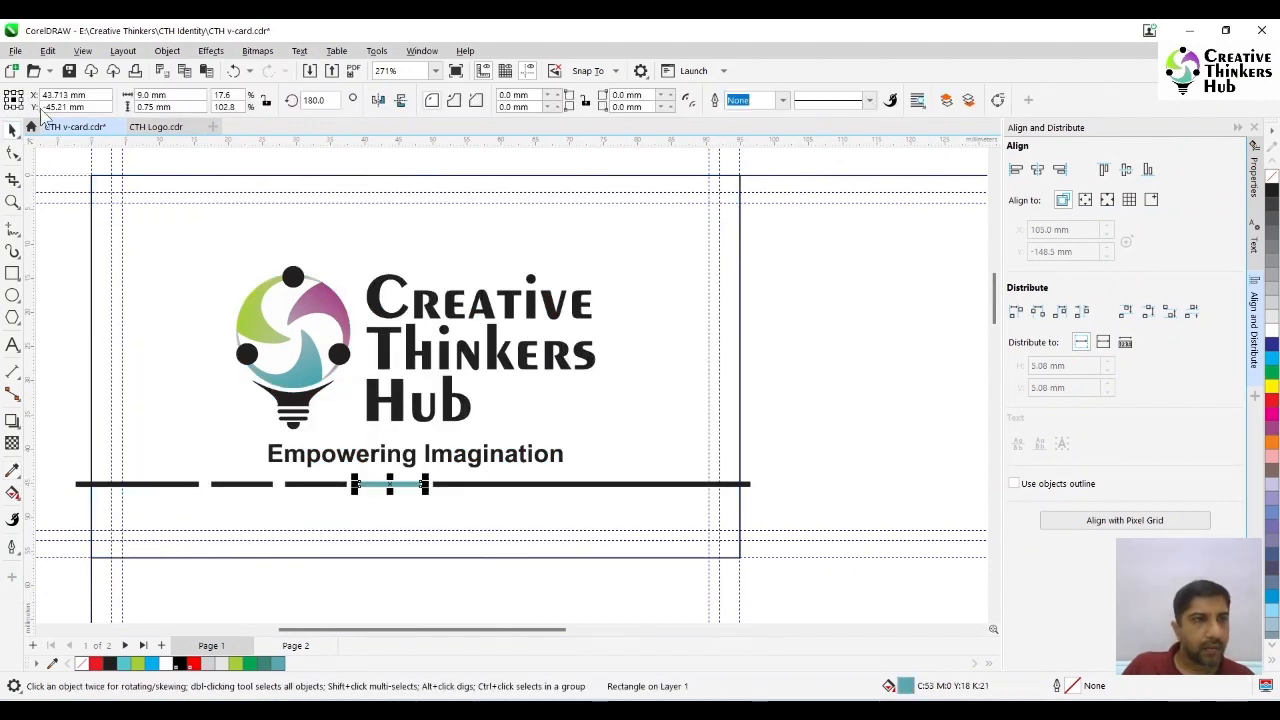
- Fill the short bar beside the teal one with the green sampled from the logo (C37 M0 Y93 K2)
{"action": "left_click", "coordinate": [12, 470]}
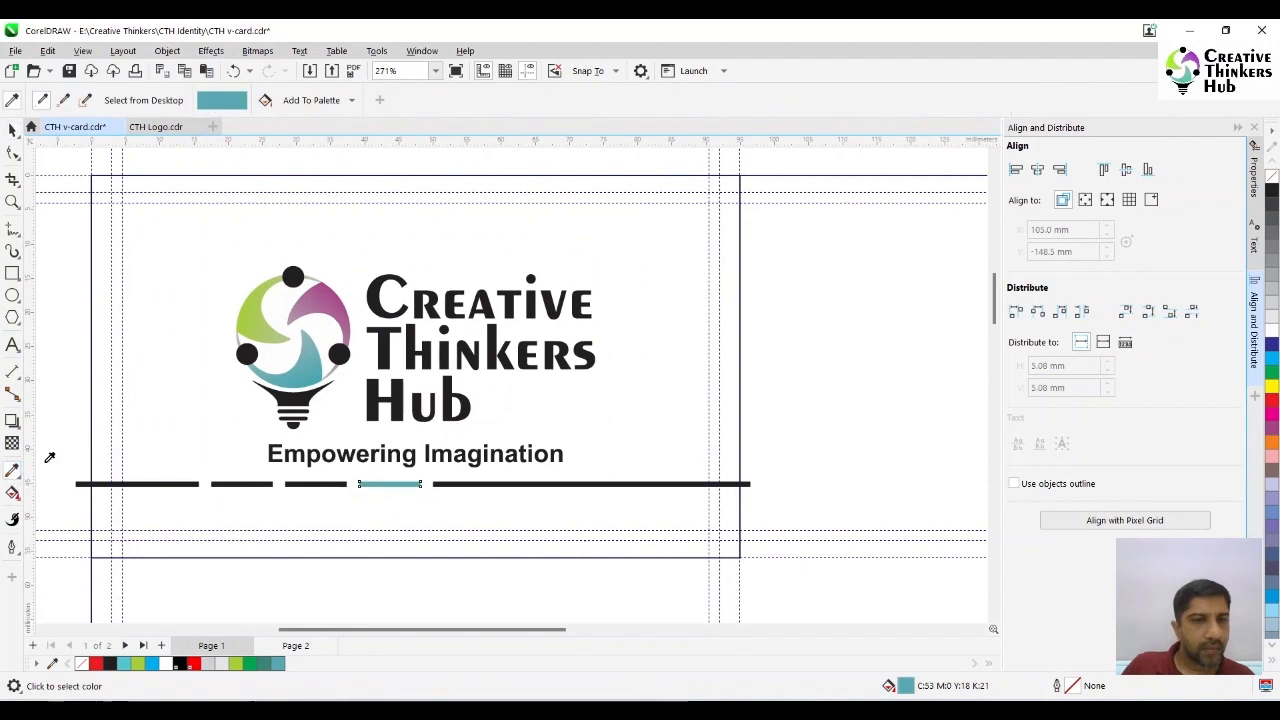
{"action": "left_click", "coordinate": [246, 311]}
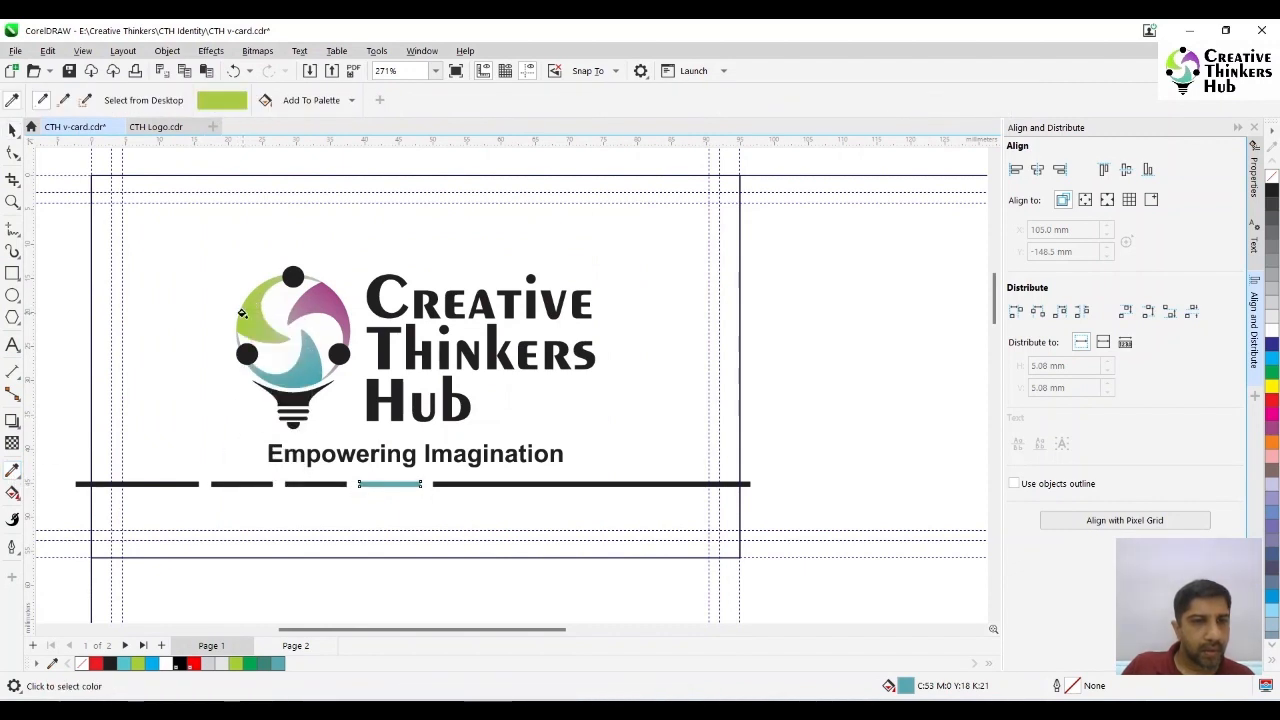
{"action": "left_click", "coordinate": [318, 484]}
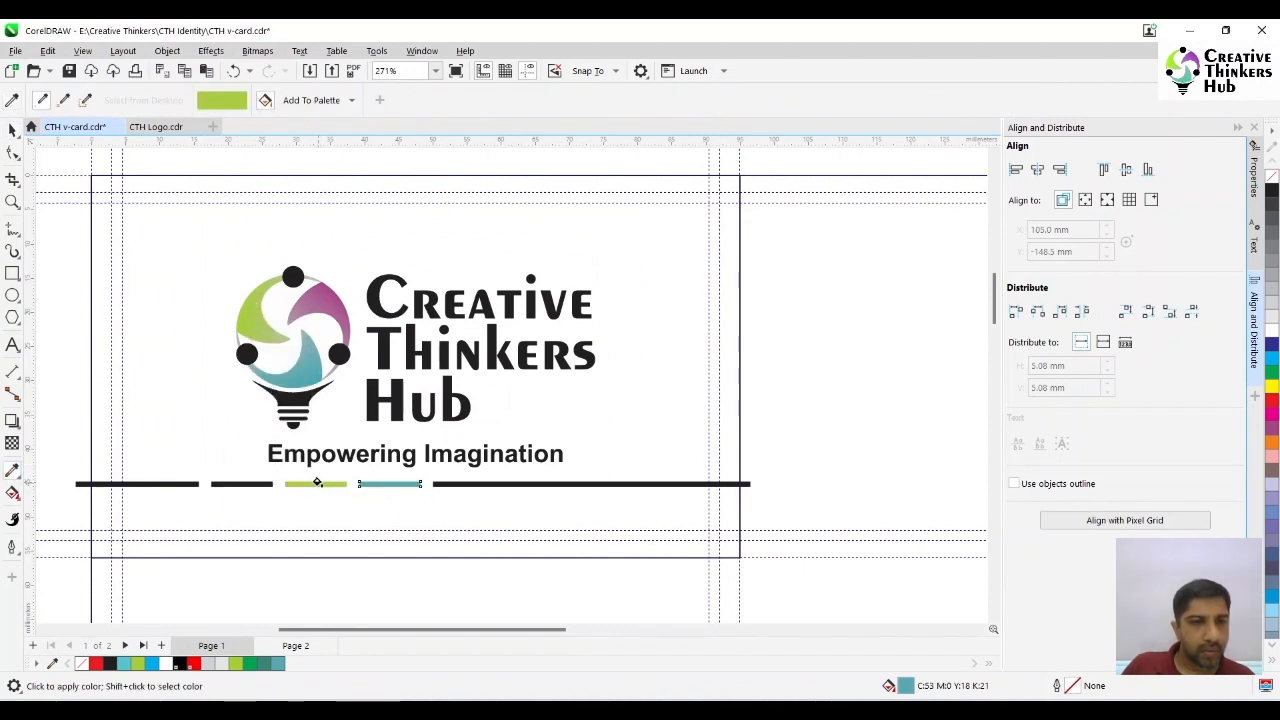
{"action": "left_click", "coordinate": [12, 130]}
{"action": "left_click", "coordinate": [85, 273]}
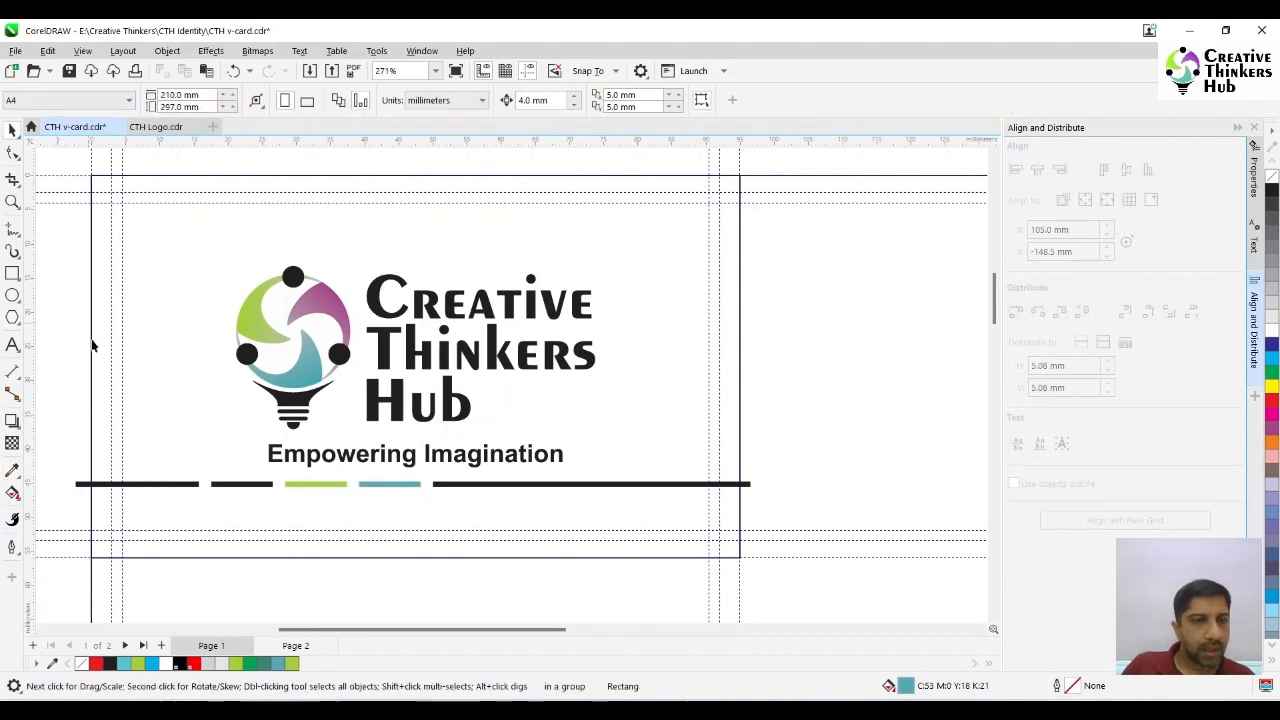
- Fill the remaining short black bar with the purple sampled from the logo (C18 M72 Y0 K21)
{"action": "left_click", "coordinate": [12, 472]}
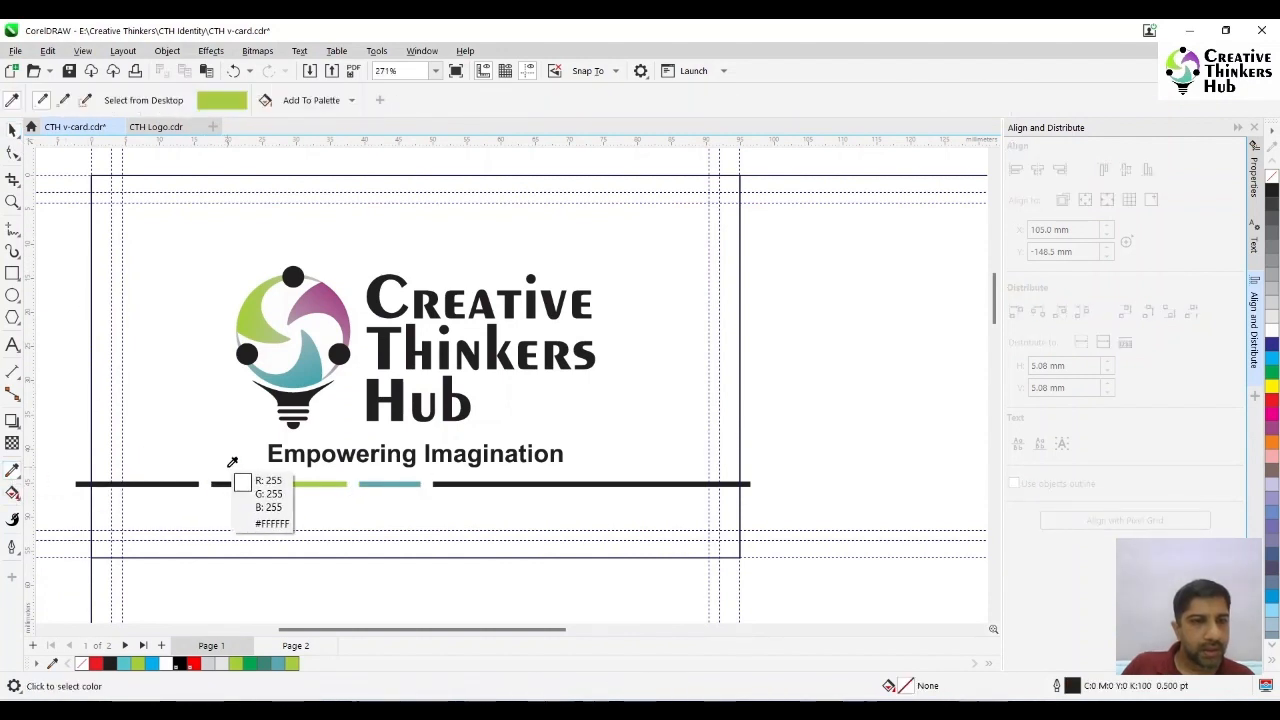
{"action": "left_click", "coordinate": [338, 305]}
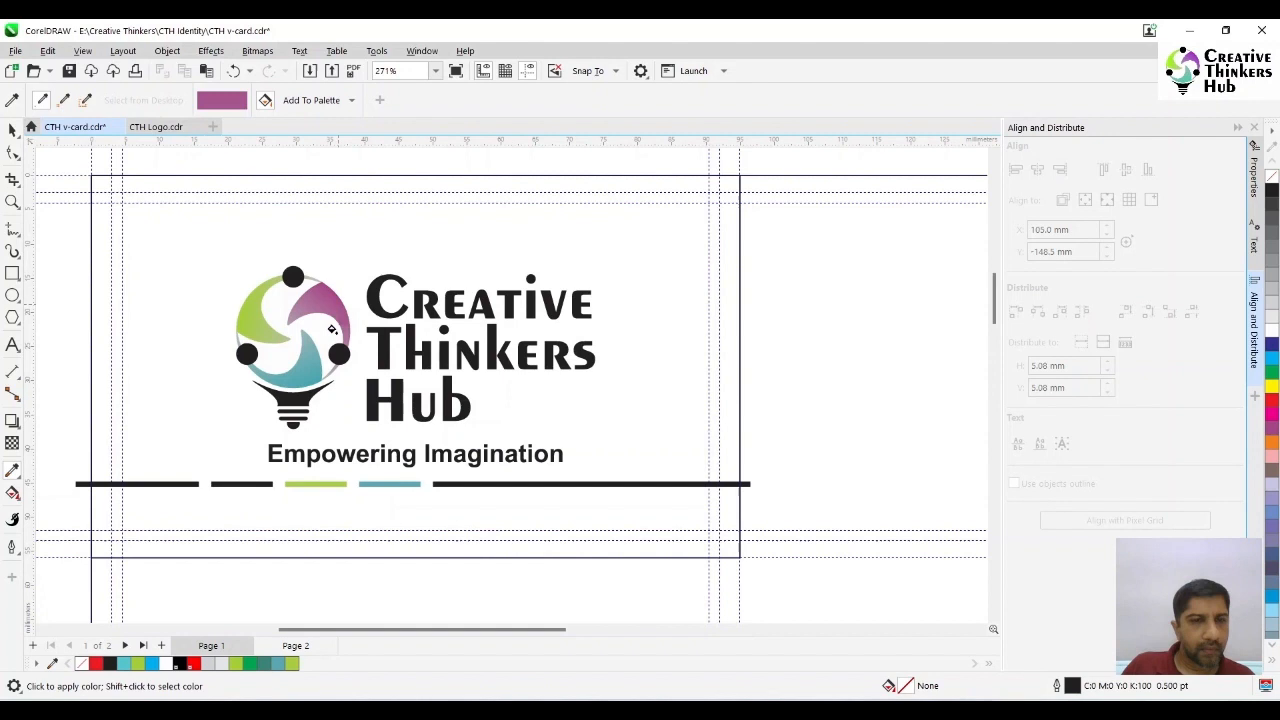
{"action": "left_click", "coordinate": [243, 484]}
{"action": "left_click", "coordinate": [12, 130]}
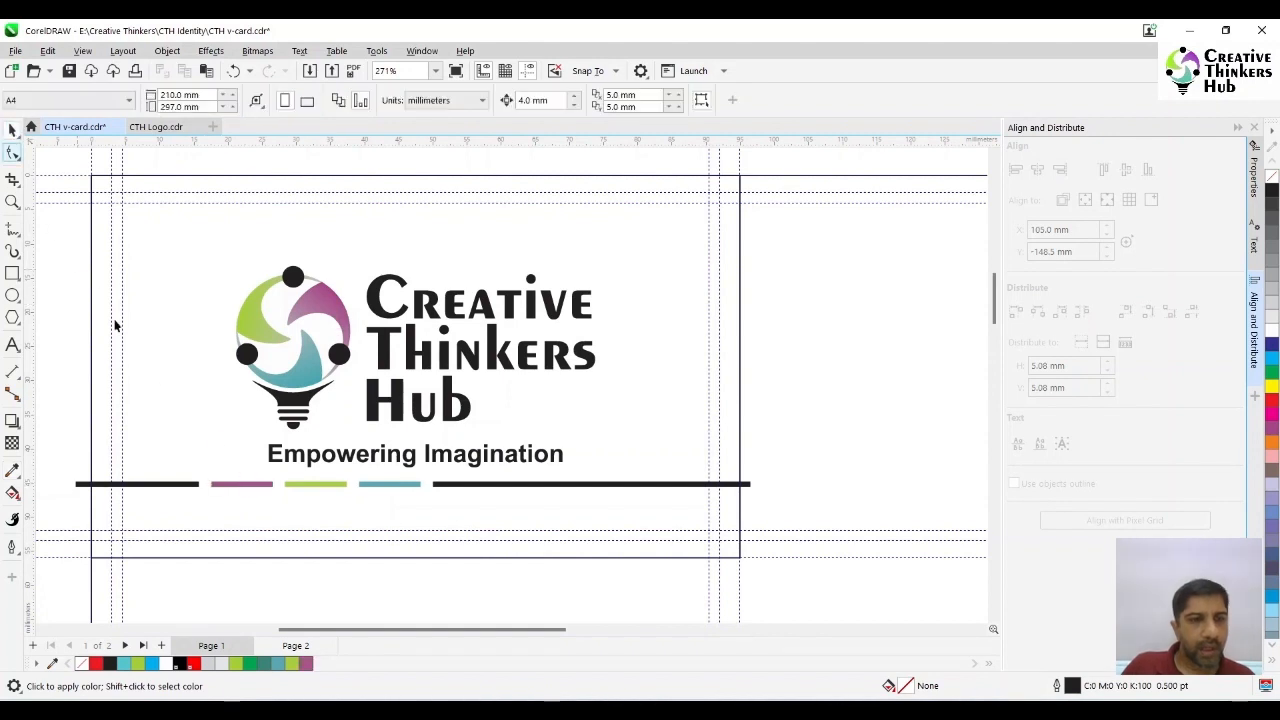
- Round the purple bar's fill to C20 M70 Y0 K20
{"action": "left_click", "coordinate": [243, 488]}
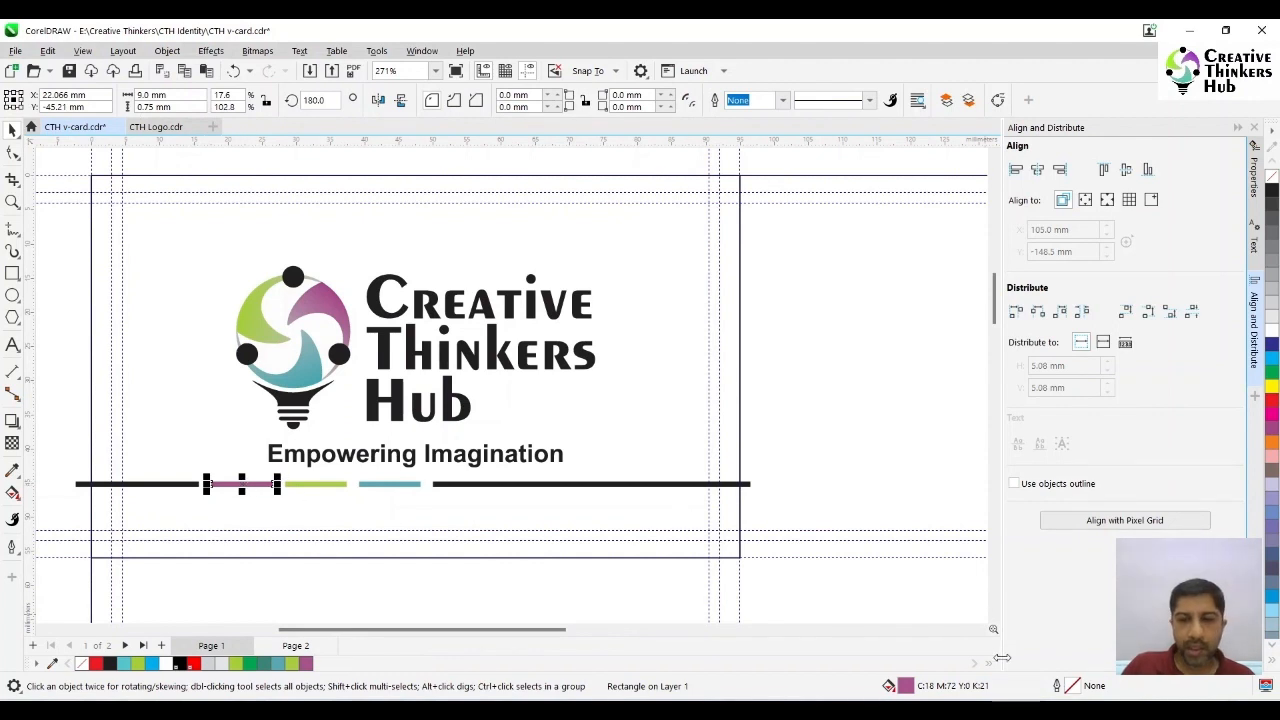
{"action": "double_click", "coordinate": [905, 686]}
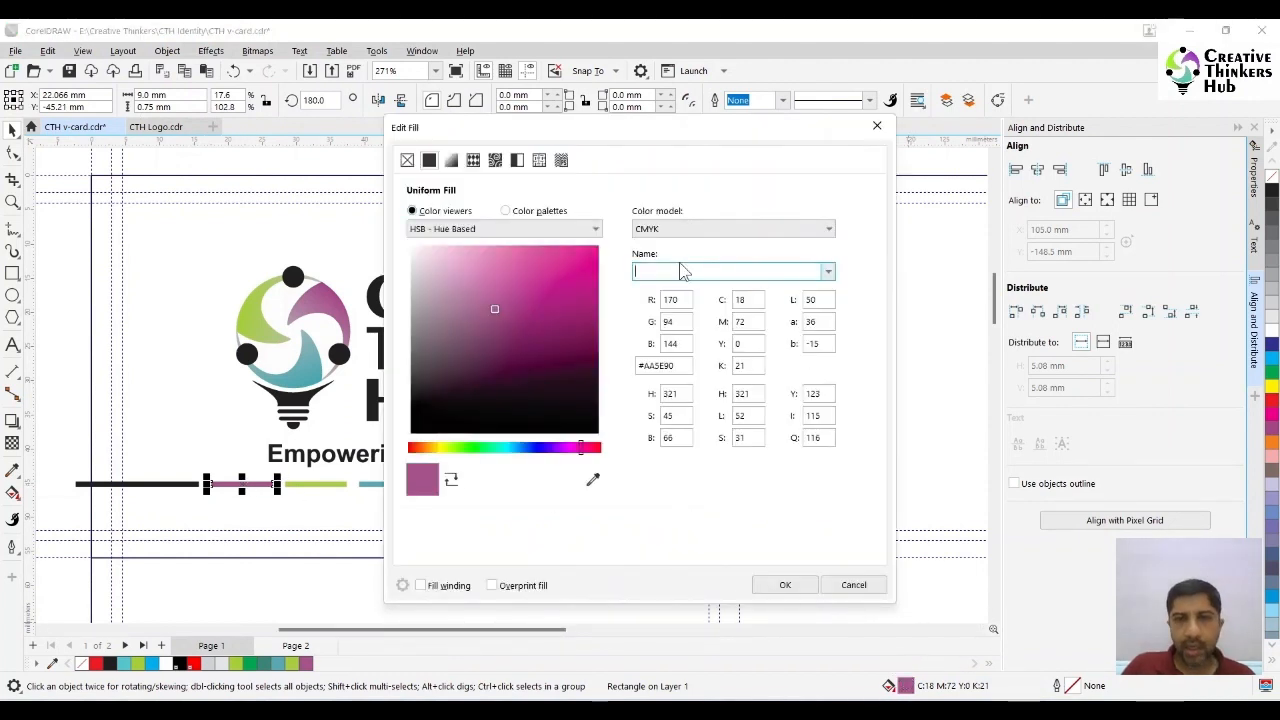
{"action": "double_click", "coordinate": [742, 300]}
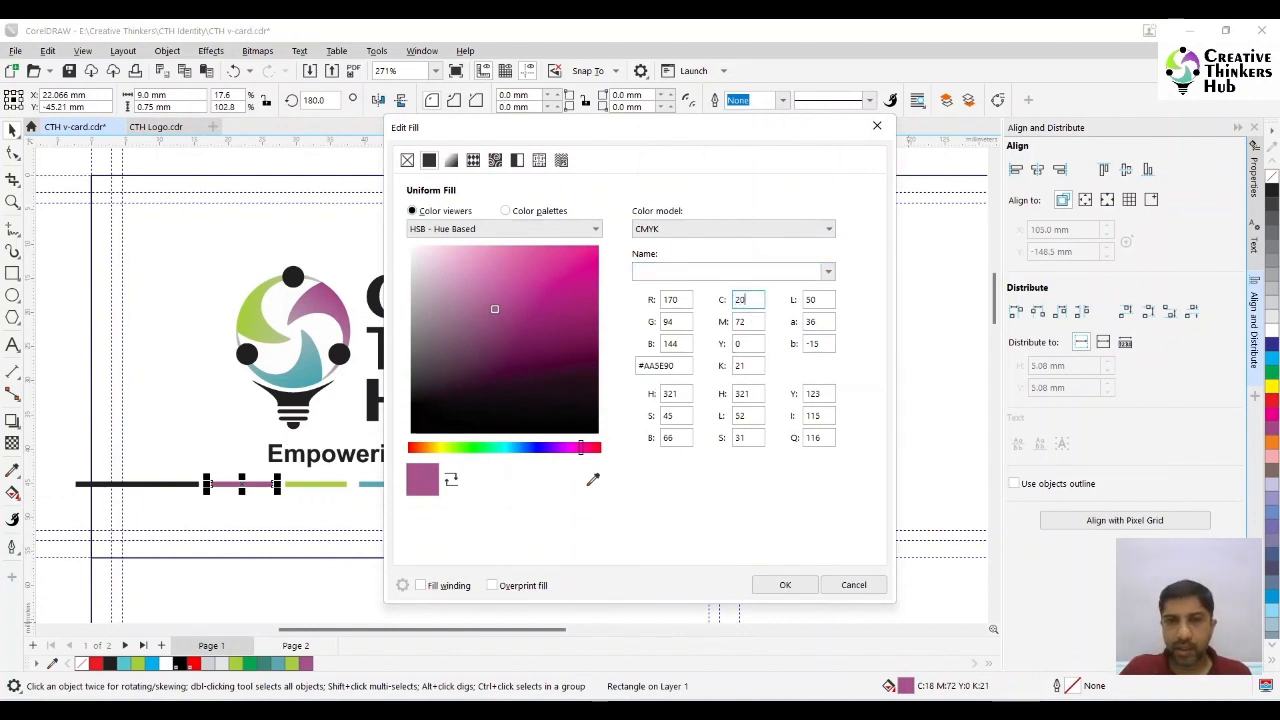
{"action": "type", "text": "20"}
{"action": "key", "text": "Tab"}
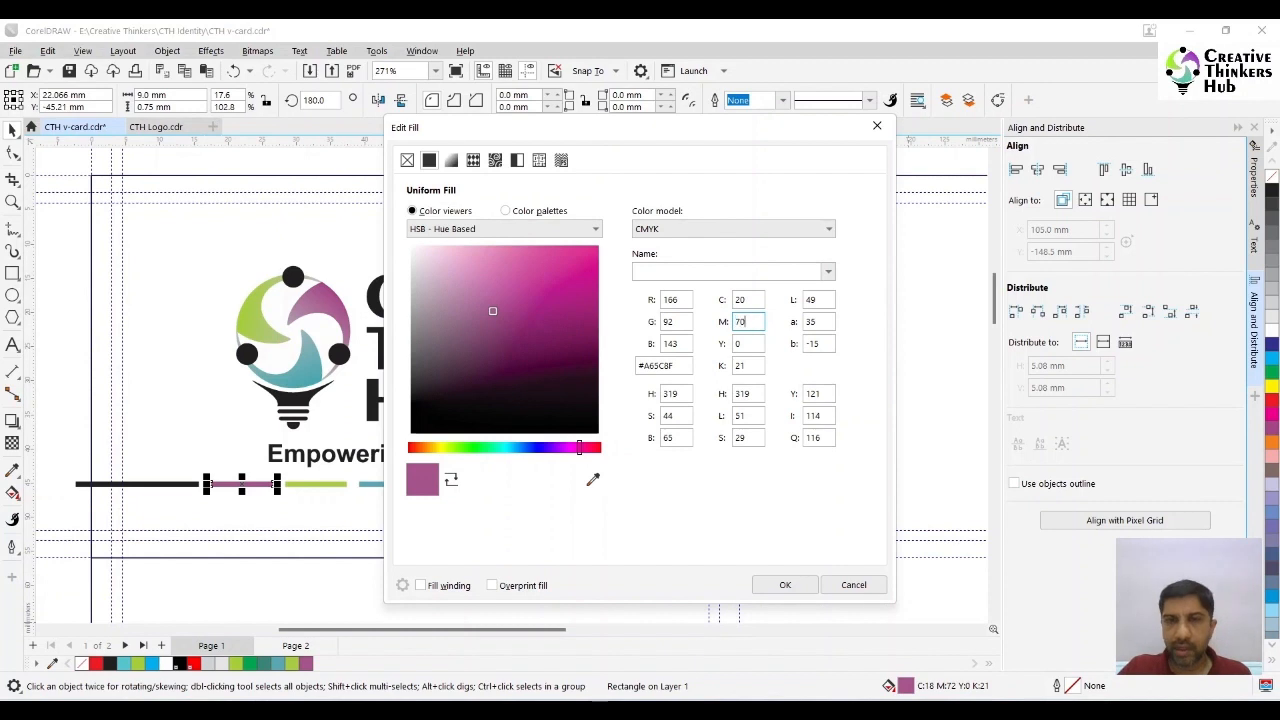
{"action": "type", "text": "70"}
{"action": "key", "text": "Tab"}
{"action": "key", "text": "Tab"}
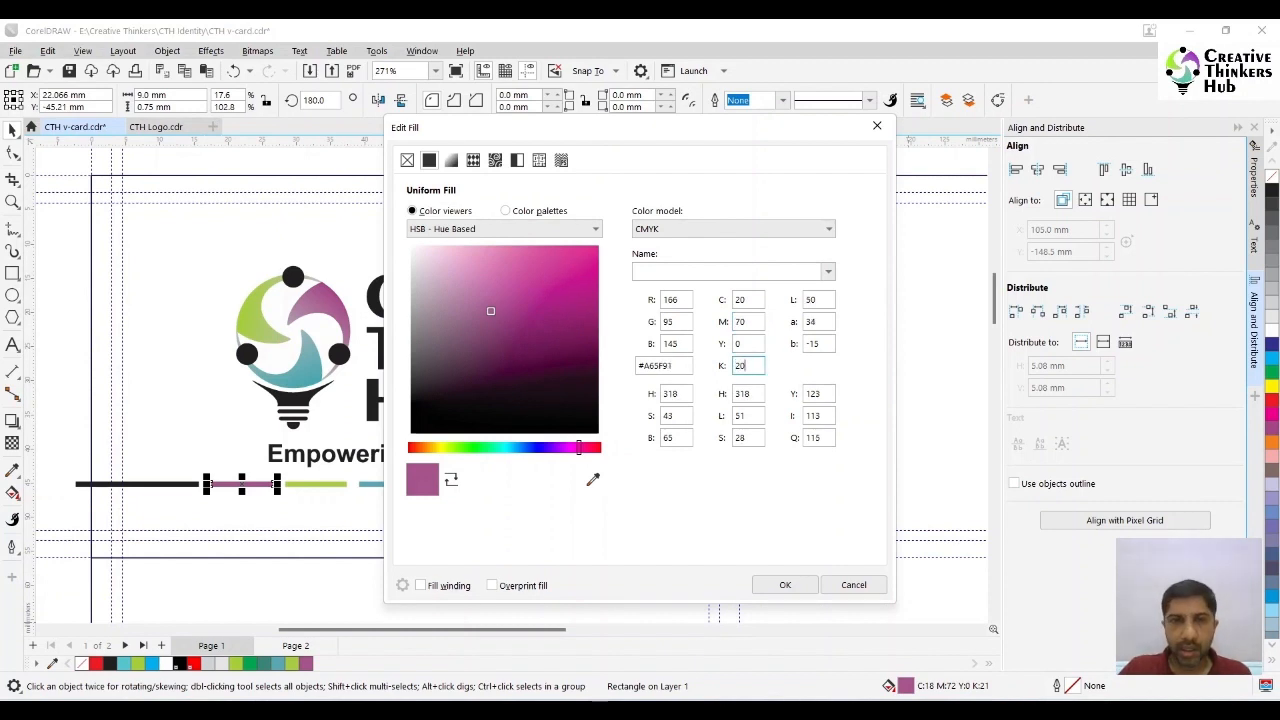
{"action": "key", "text": "Return"}
- Set the cyan component of the green bar's fill to 35
{"action": "left_click", "coordinate": [334, 485]}
{"action": "double_click", "coordinate": [905, 686]}
{"action": "left_click_drag", "start_coordinate": [747, 300], "coordinate": [707, 306]}
{"action": "type", "text": "35"}
{"action": "key", "text": "Tab"}
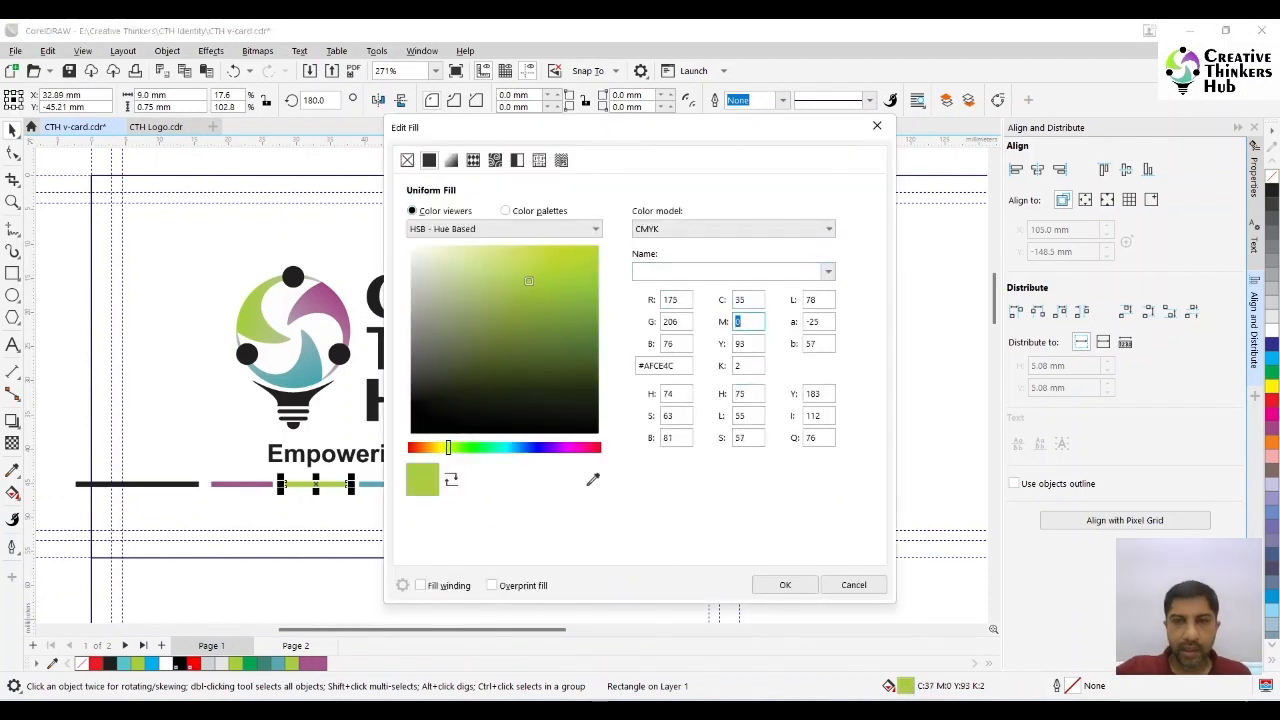
{"action": "key", "text": "Tab"}
{"action": "key", "text": "Tab"}
{"action": "key", "text": "Return"}
- Round the teal bar's fill to C55 M0 Y20 K20
{"action": "left_click", "coordinate": [390, 485]}
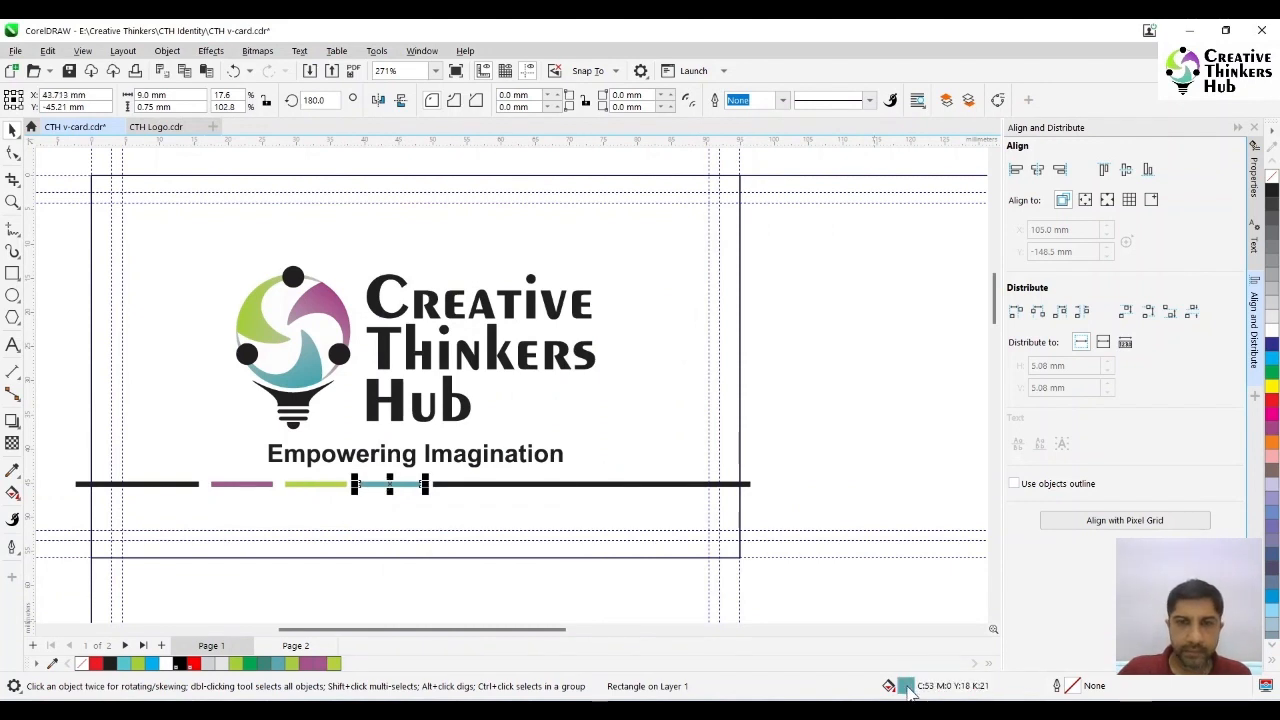
{"action": "double_click", "coordinate": [905, 686]}
{"action": "left_click_drag", "start_coordinate": [750, 300], "coordinate": [695, 315]}
{"action": "type", "text": "55"}
{"action": "key", "text": "Tab"}
{"action": "key", "text": "Tab"}
{"action": "key", "text": "Tab"}
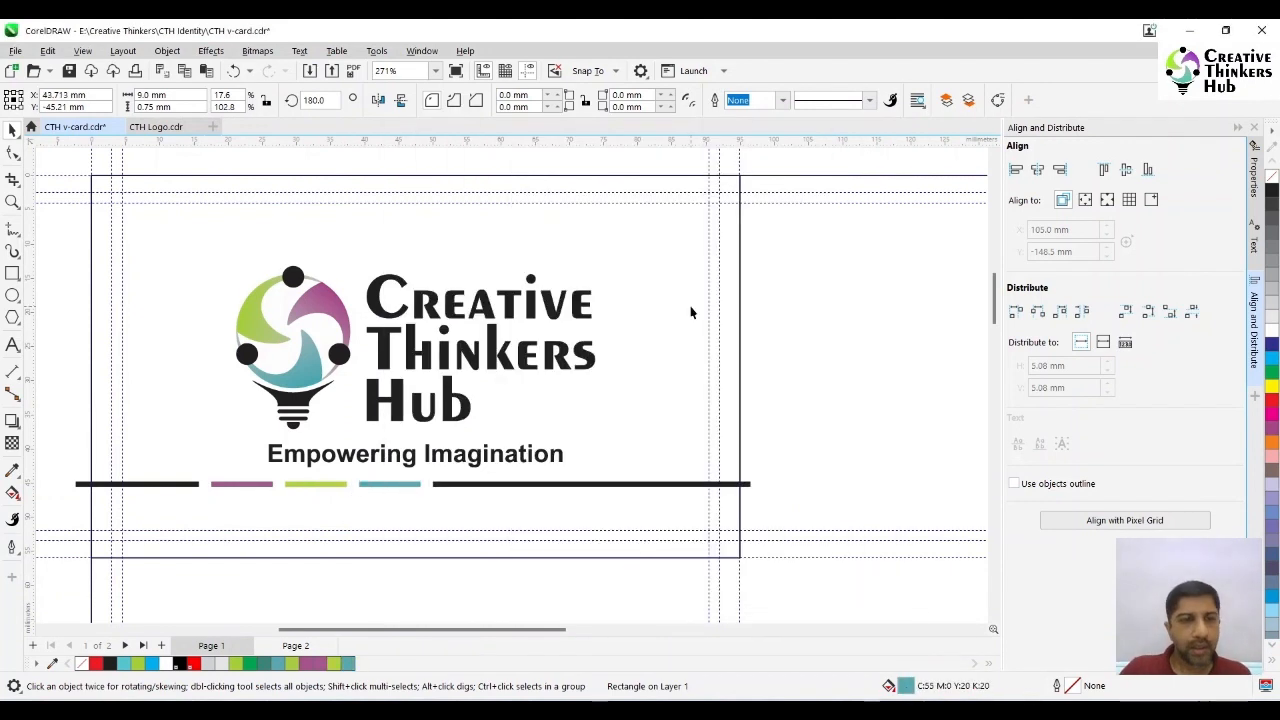
{"action": "key", "text": "Return"}
{"action": "left_click", "coordinate": [795, 484]}
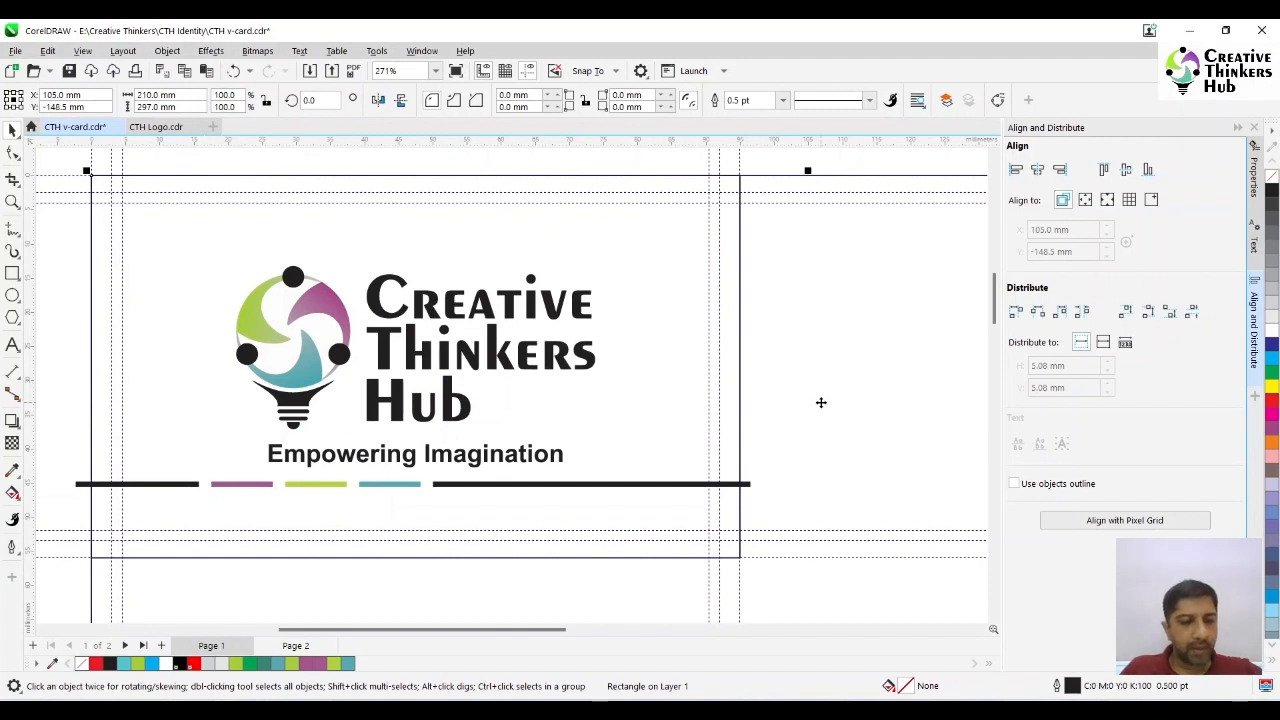
{"action": "scroll", "coordinate": [821, 402], "scroll_direction": "down", "scroll_amount": 2}
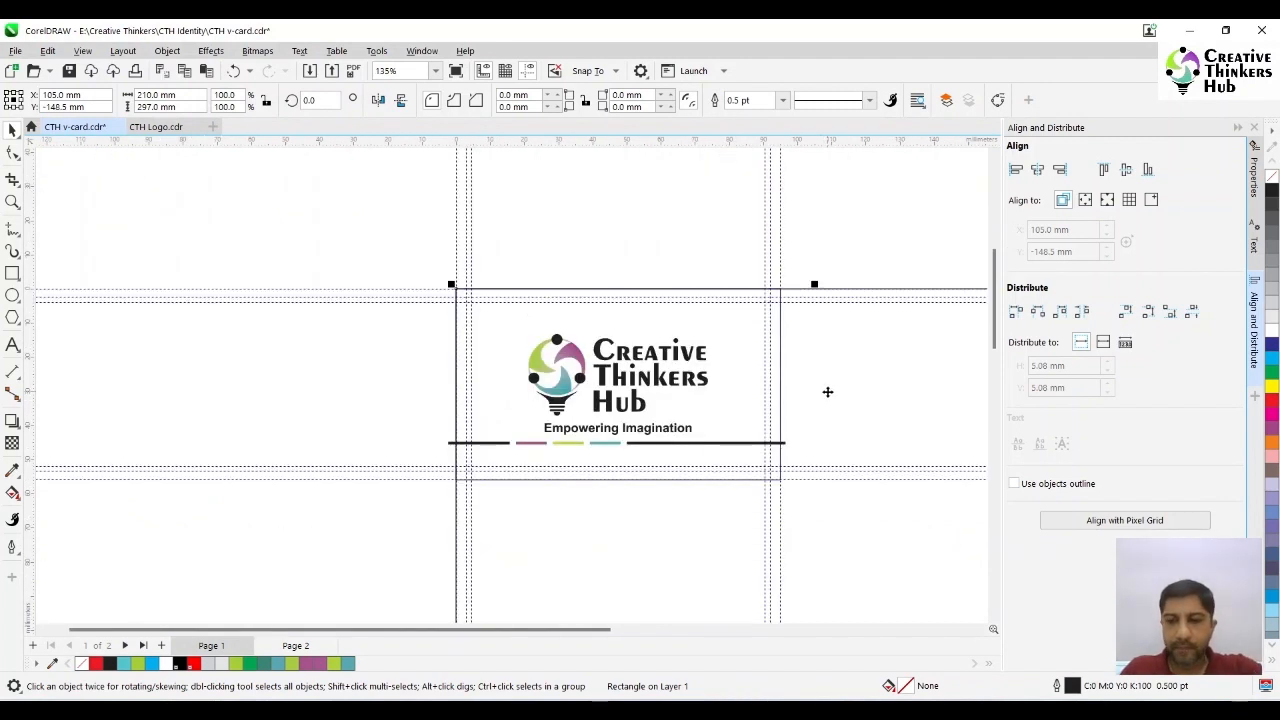
{"action": "left_click", "coordinate": [827, 394]}
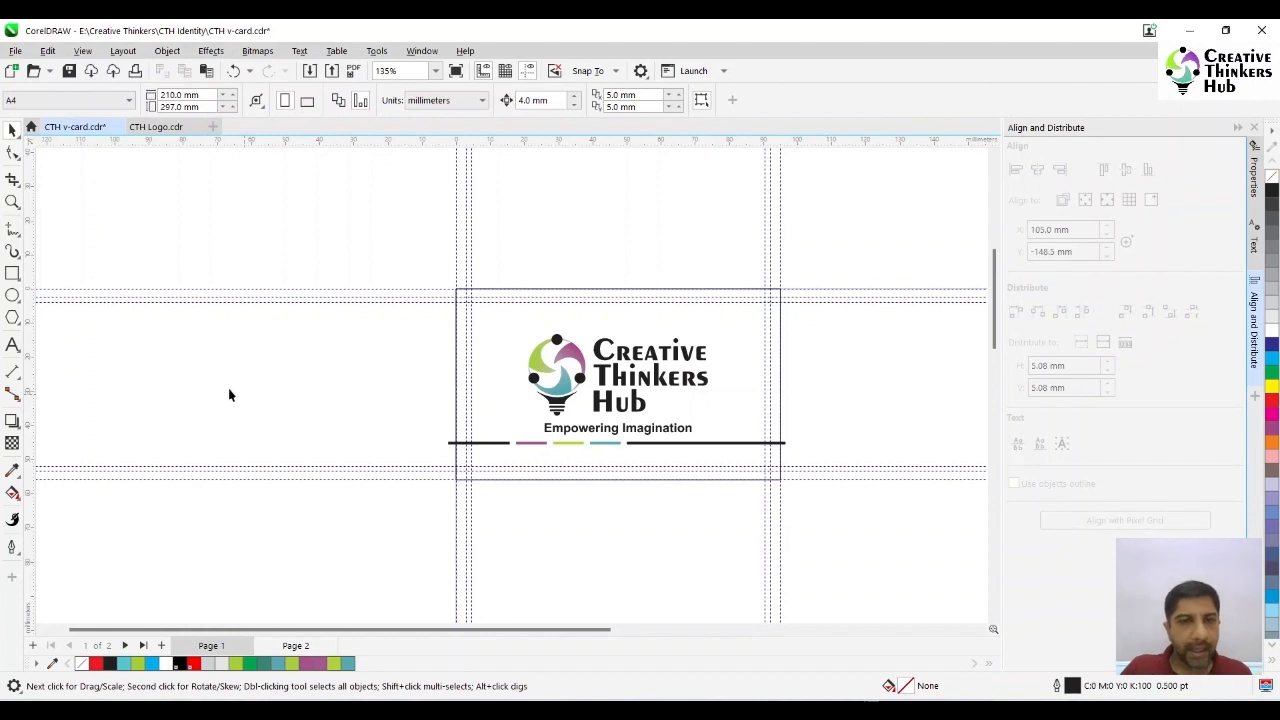
{"action": "left_click", "coordinate": [12, 203]}
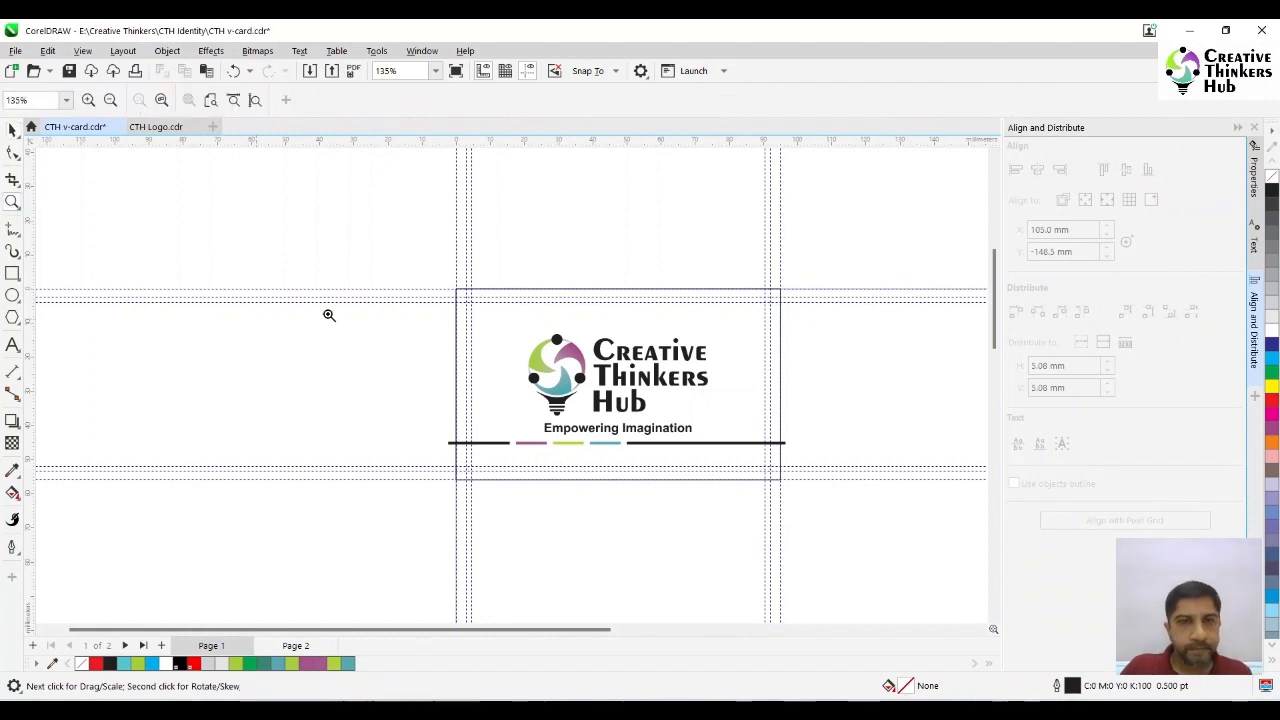
{"action": "left_click", "coordinate": [864, 516]}
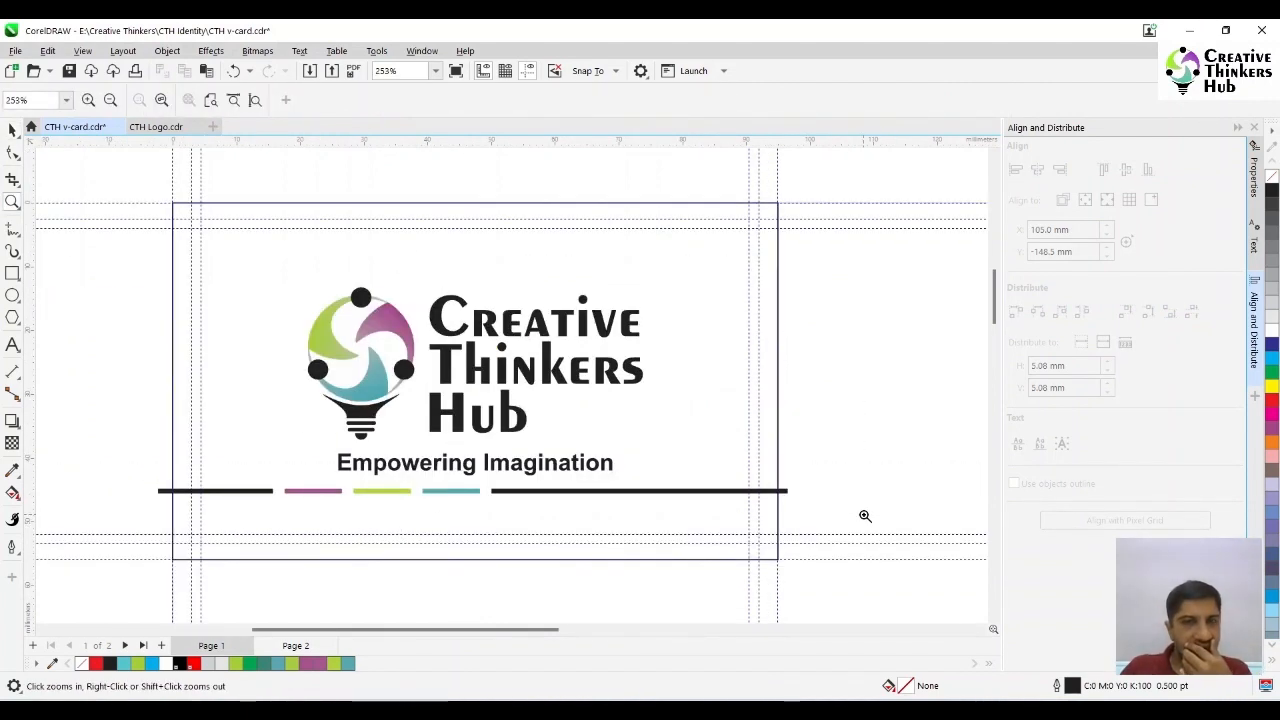
{"action": "left_click", "coordinate": [12, 346]}
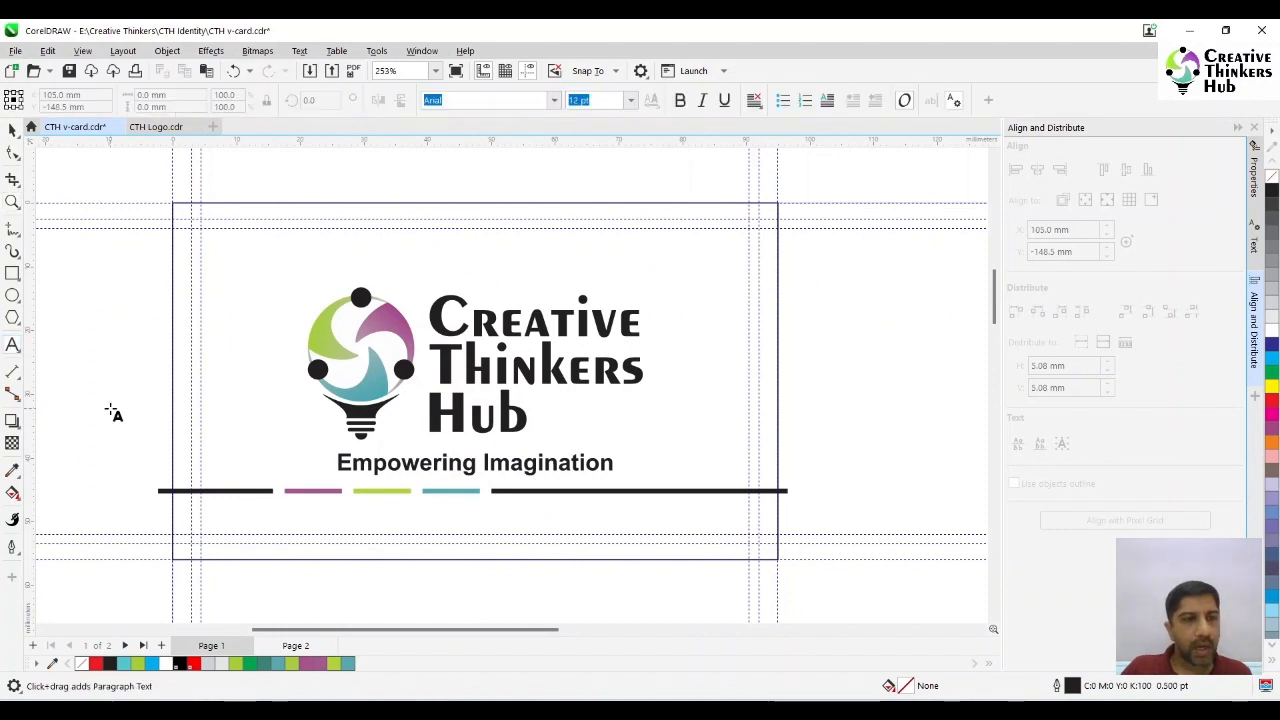
{"action": "type", "text": "ww"}
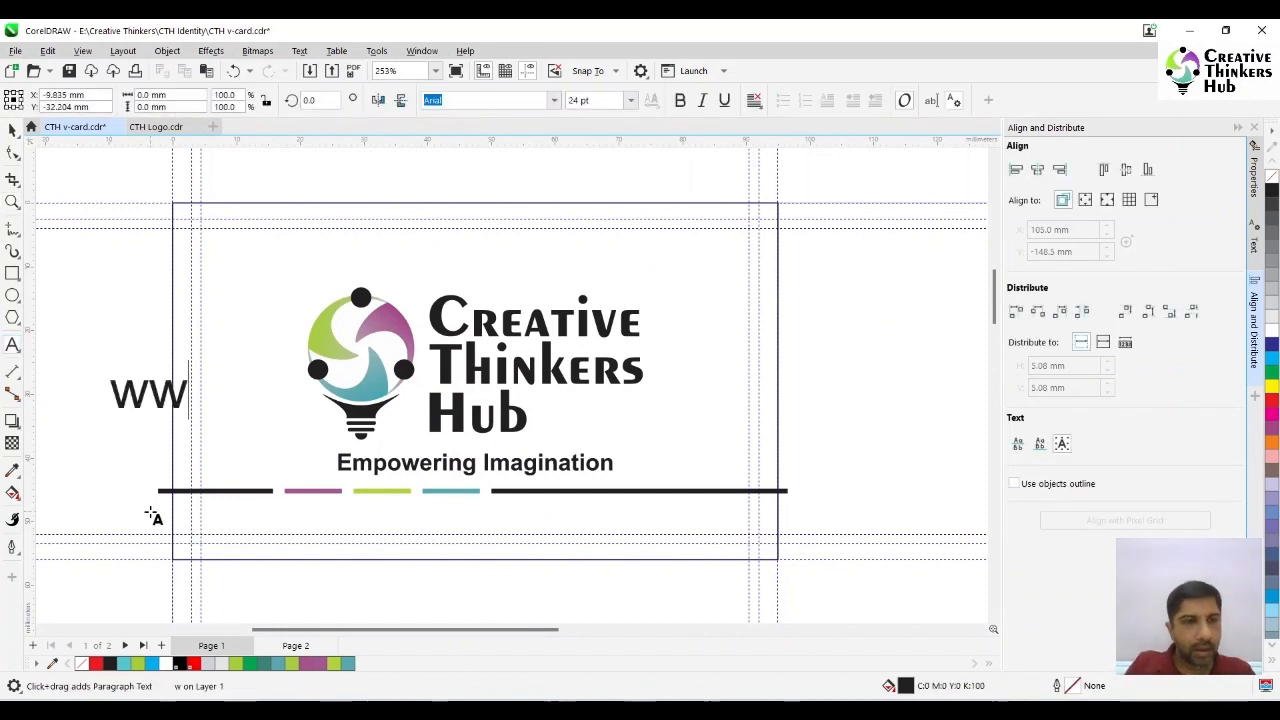
{"action": "type", "text": "w.creative"}
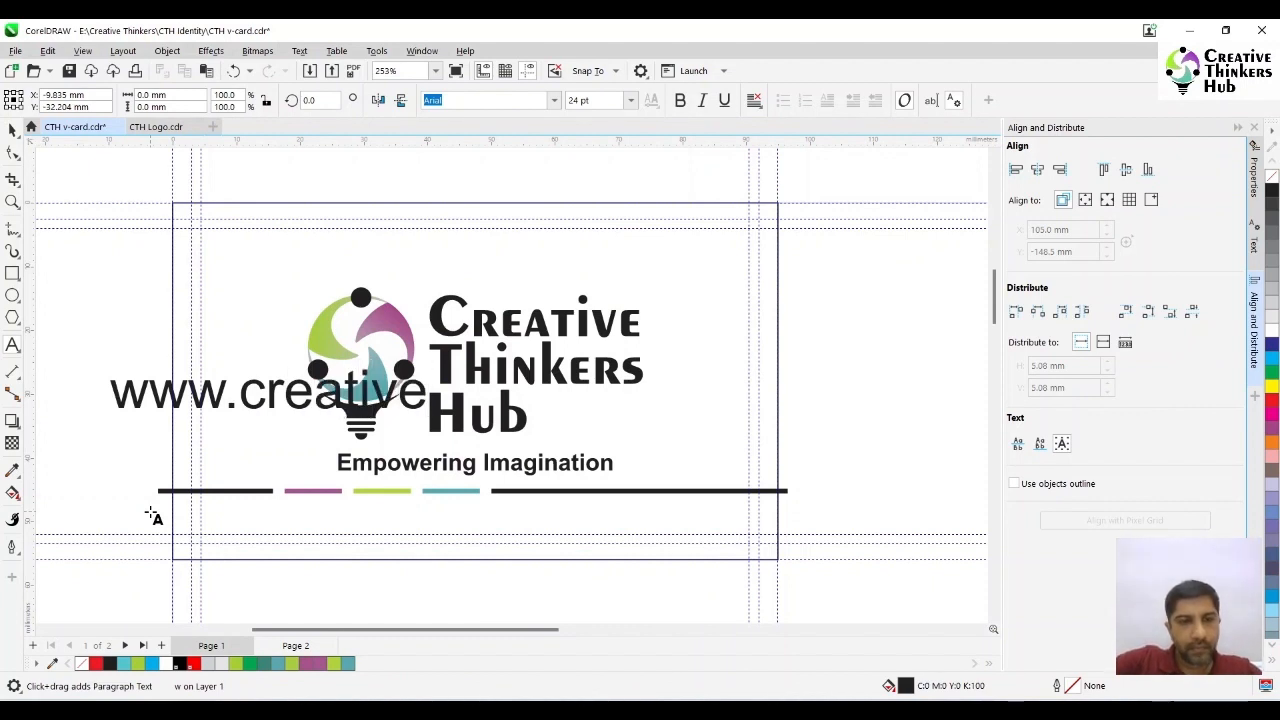
{"action": "type", "text": "thinkersh"}
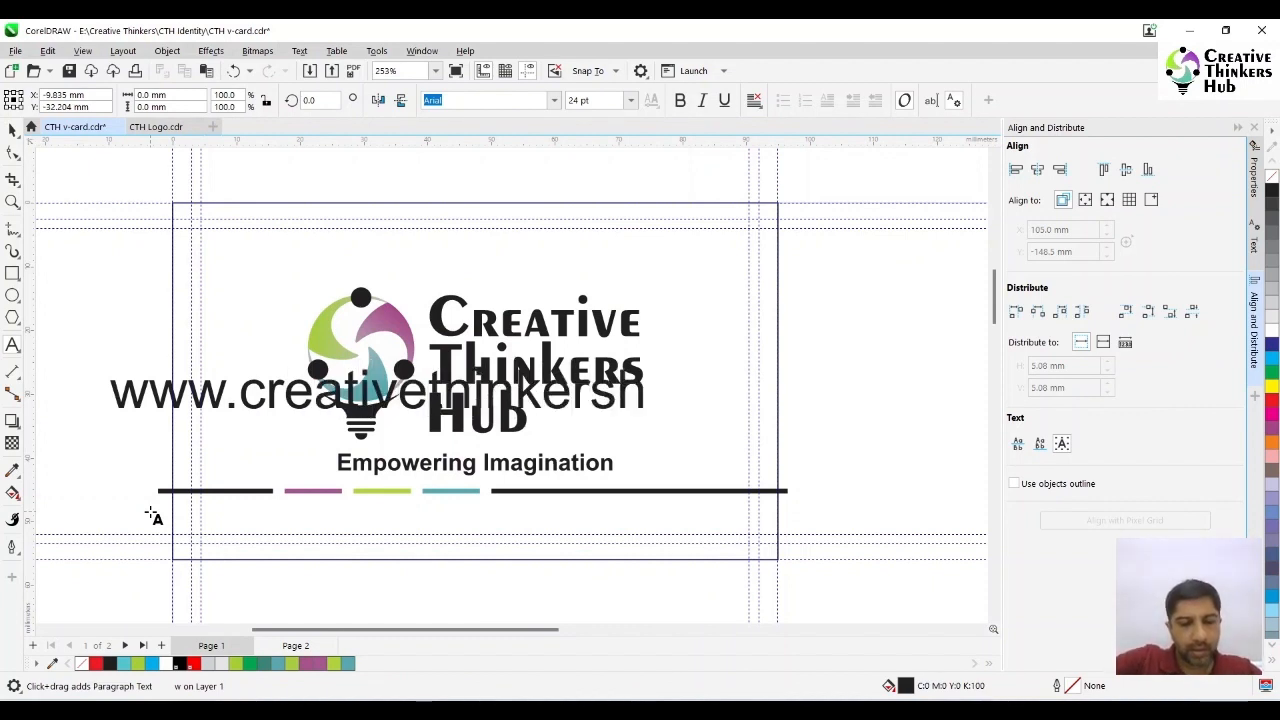
{"action": "type", "text": "ub,in"}
{"action": "key", "text": "BackSpace"}
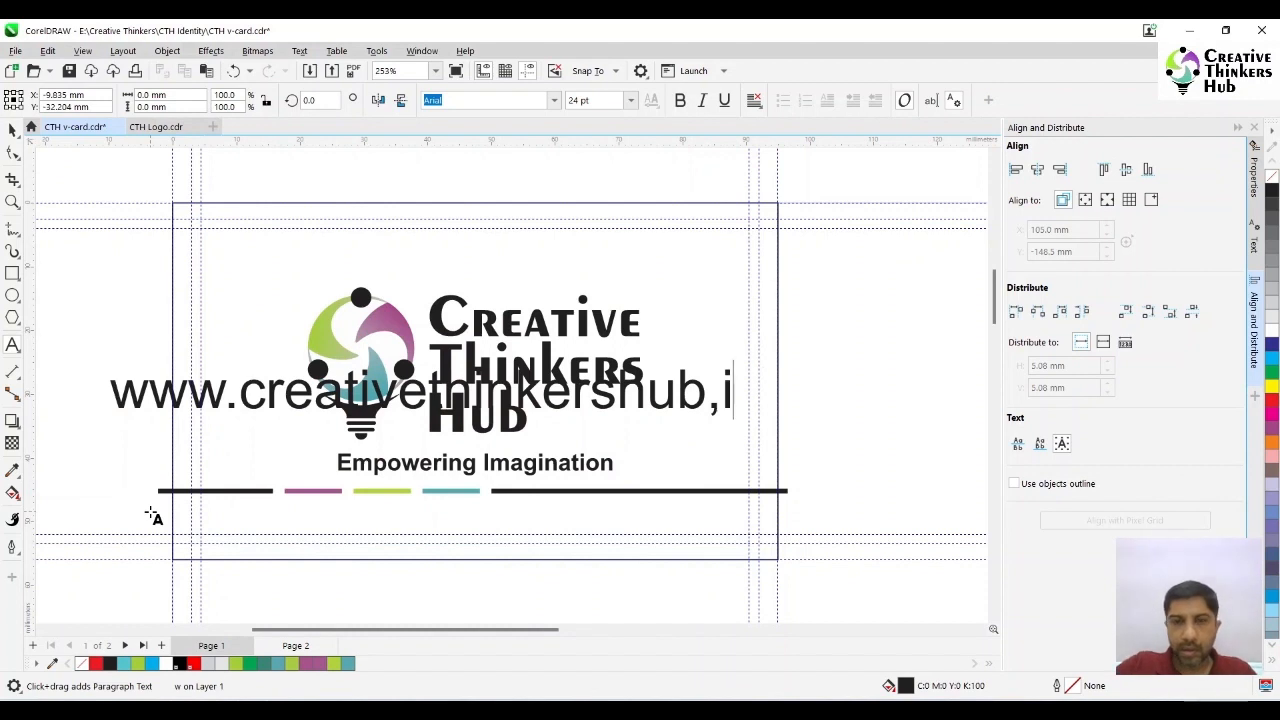
{"action": "key", "text": "BackSpace"}
{"action": "key", "text": "BackSpace"}
{"action": "type", "text": ".in"}
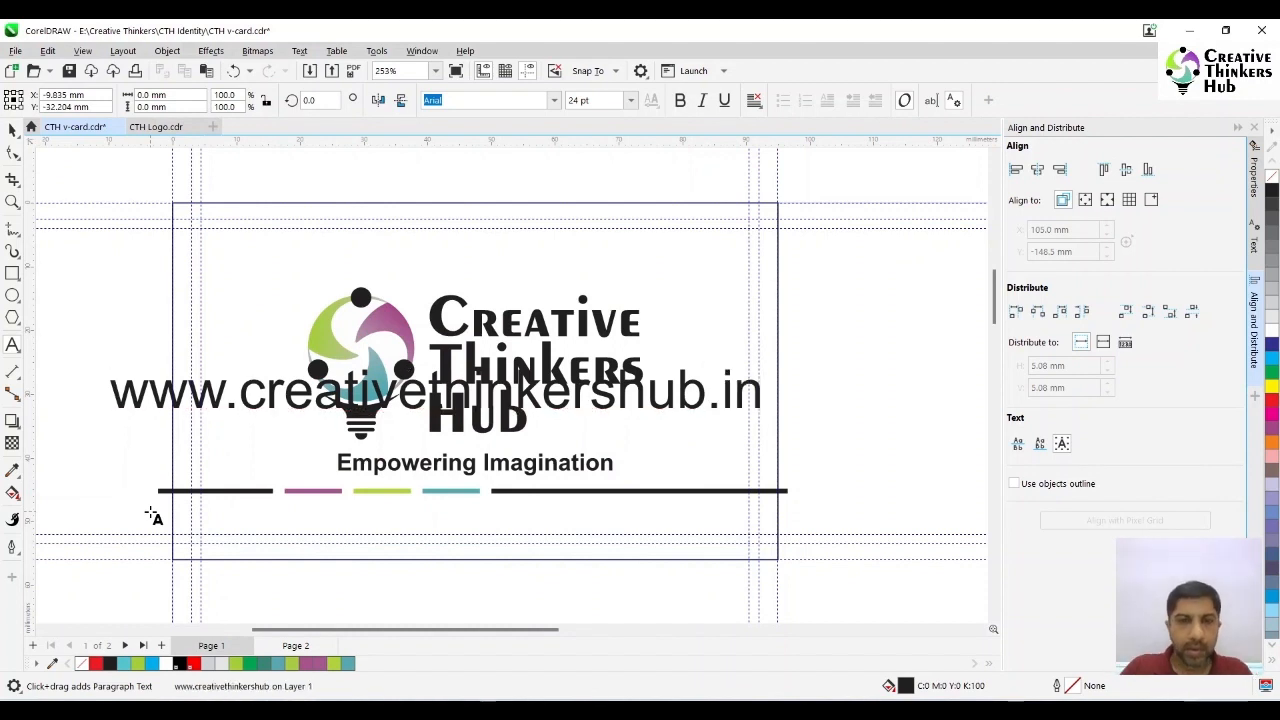
{"action": "left_click", "coordinate": [12, 130]}
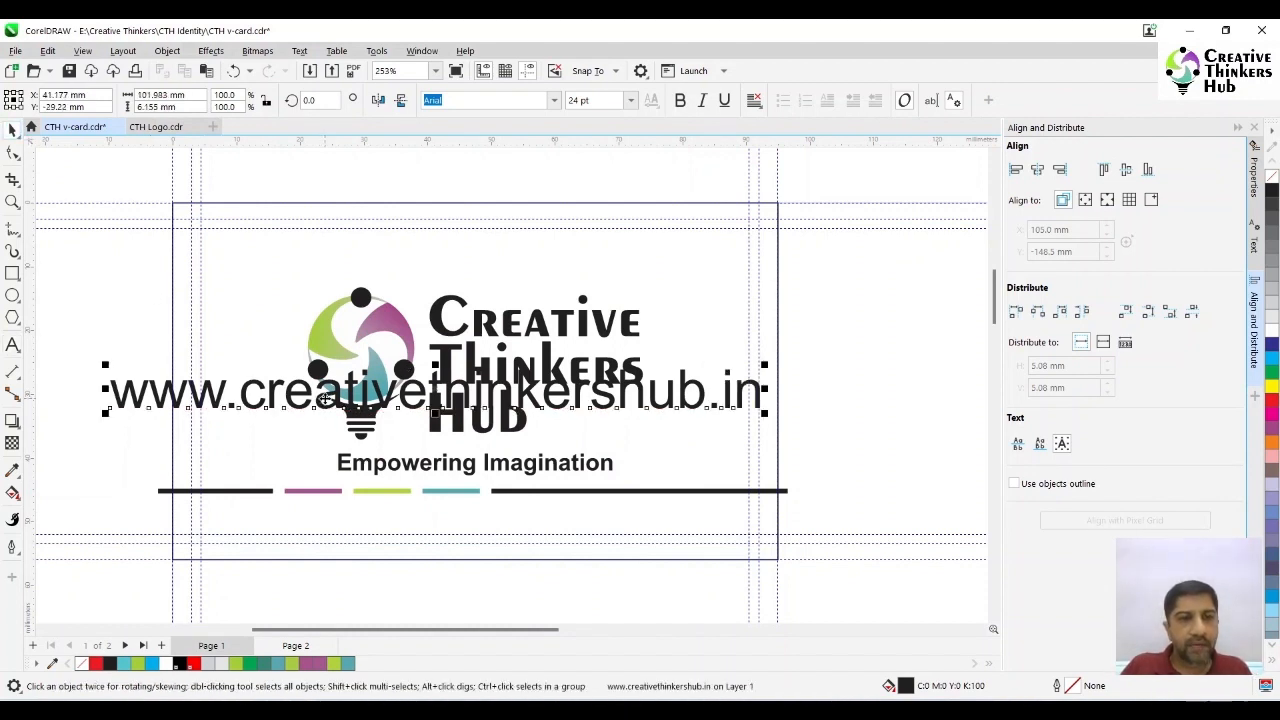
- Move the website text below the row of coloured bars
{"action": "left_click_drag", "start_coordinate": [430, 410], "coordinate": [370, 560]}
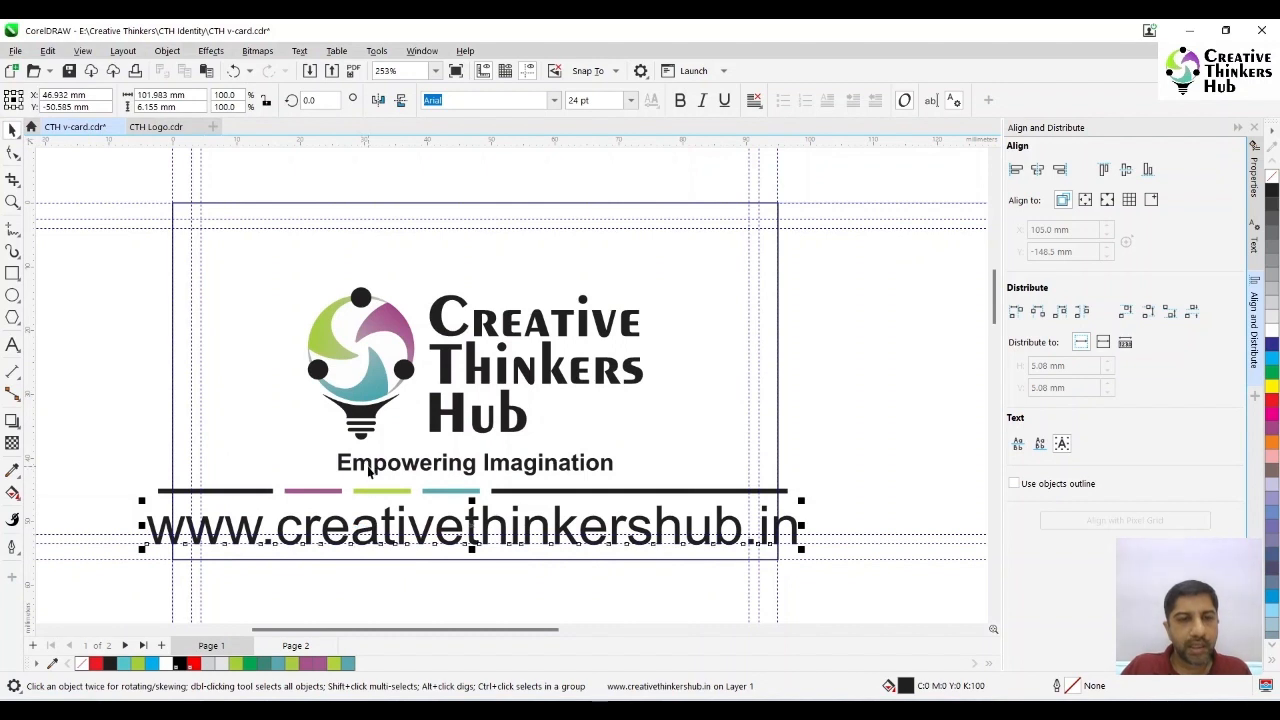
{"action": "left_click", "coordinate": [369, 465]}
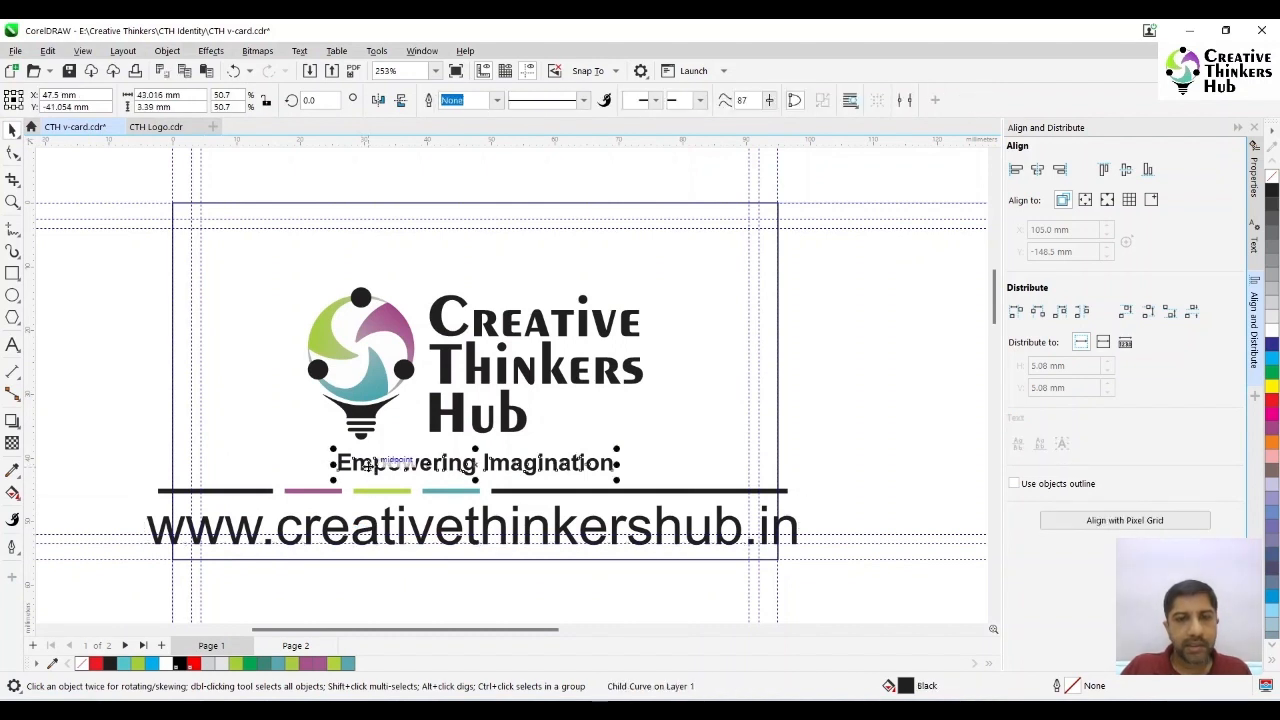
{"action": "left_click", "coordinate": [852, 460]}
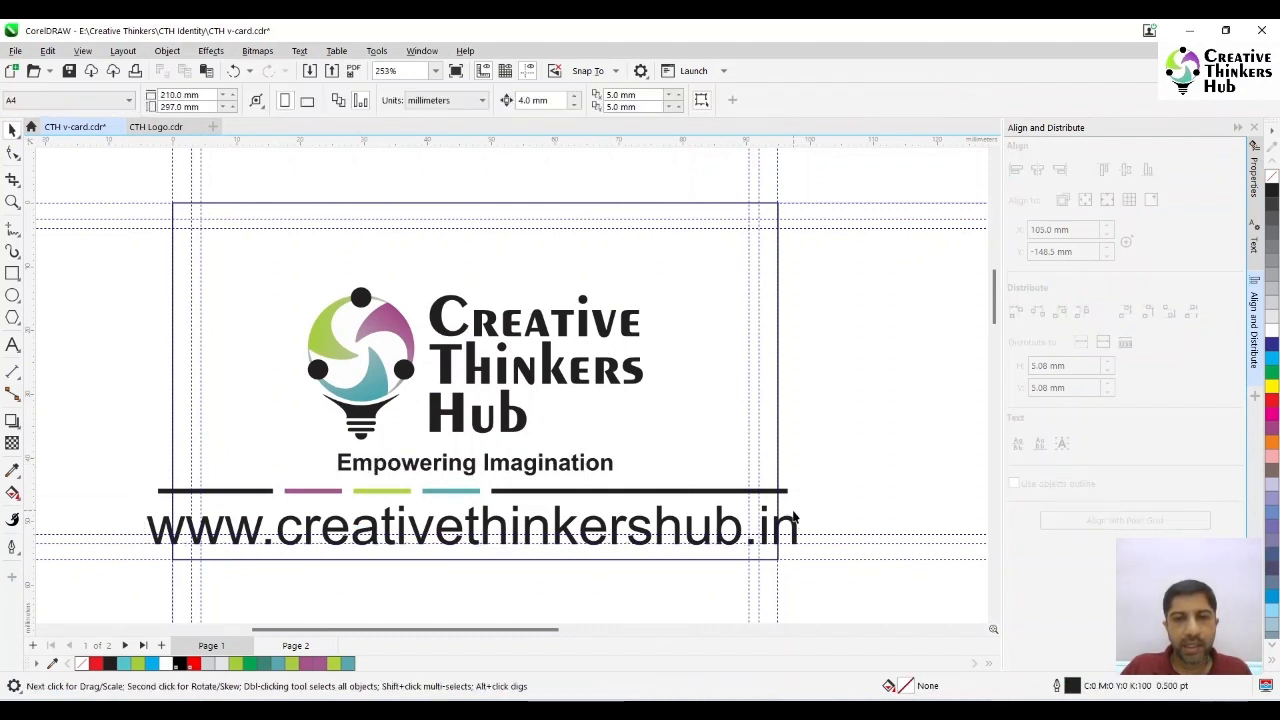
- Make the website text bold, then shrink it to about 11 pt between the bars and the card's lower guidelines
{"action": "left_click", "coordinate": [790, 519]}
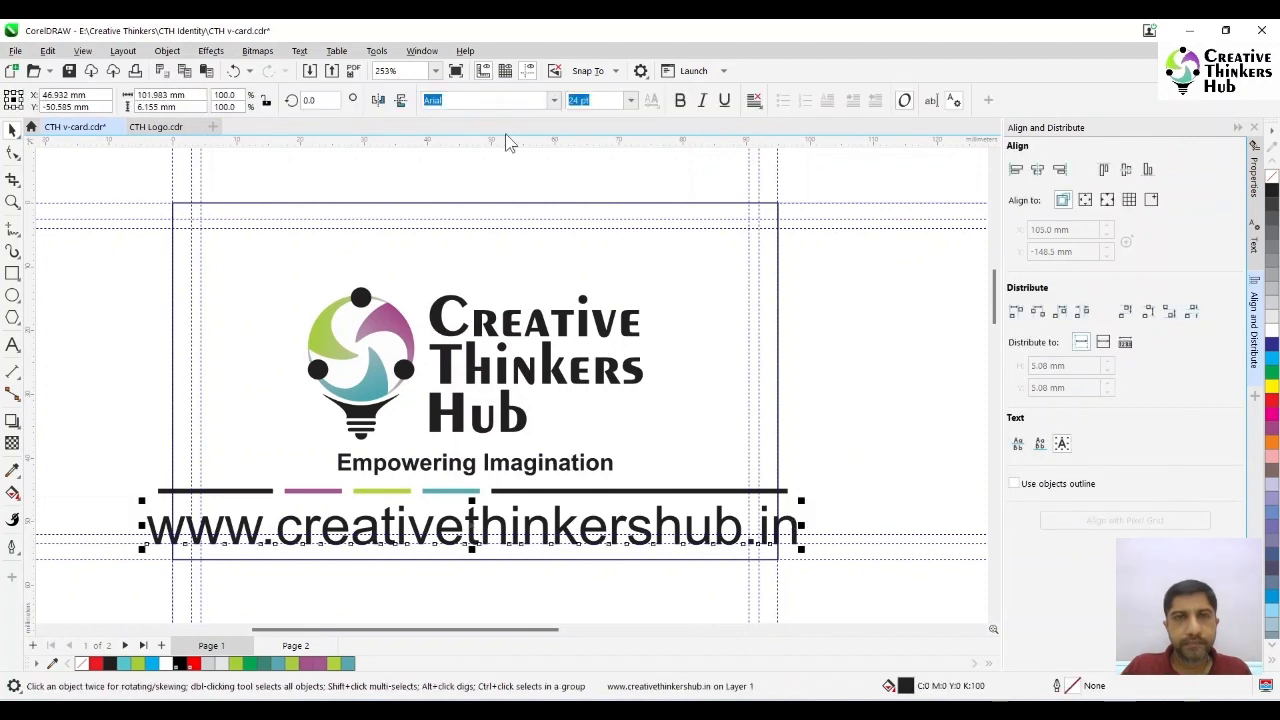
{"action": "left_click", "coordinate": [680, 101]}
{"action": "left_click_drag", "start_coordinate": [865, 560], "coordinate": [566, 543]}
{"action": "left_click_drag", "start_coordinate": [278, 520], "coordinate": [456, 470]}
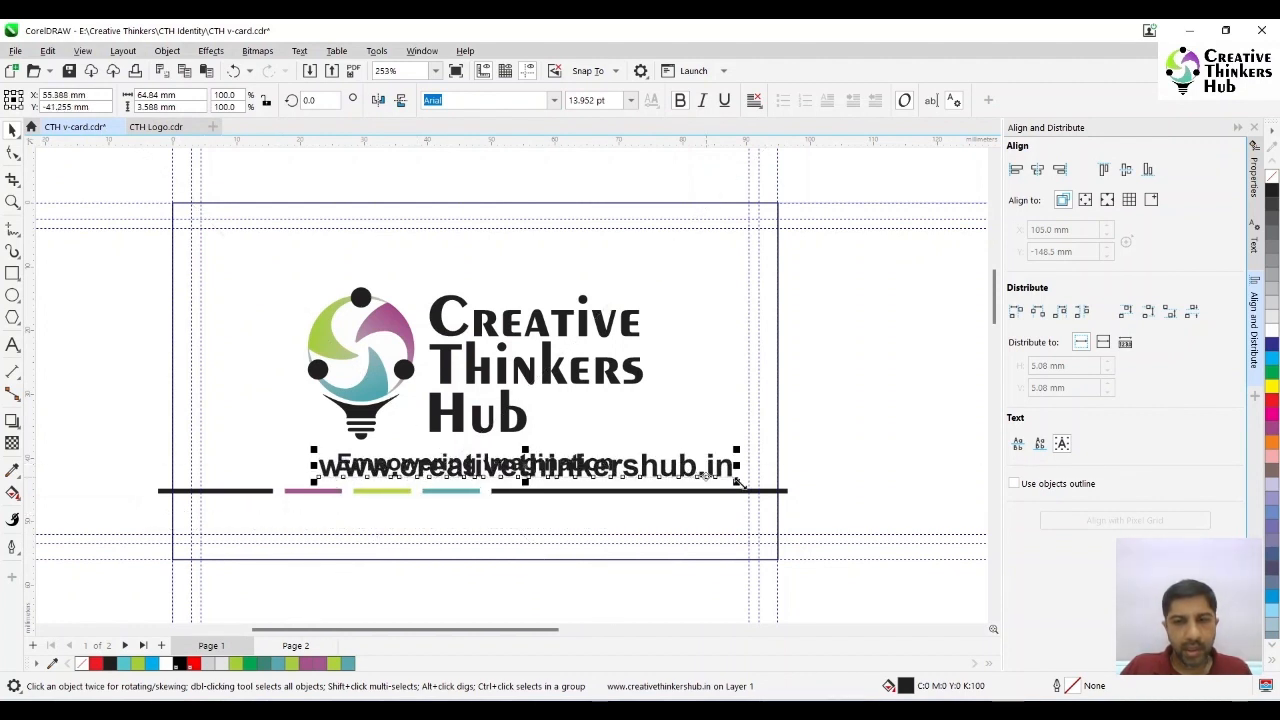
{"action": "left_click_drag", "start_coordinate": [736, 480], "coordinate": [659, 533]}
- Set the website text's font size to 10 pt
{"action": "left_click", "coordinate": [611, 101]}
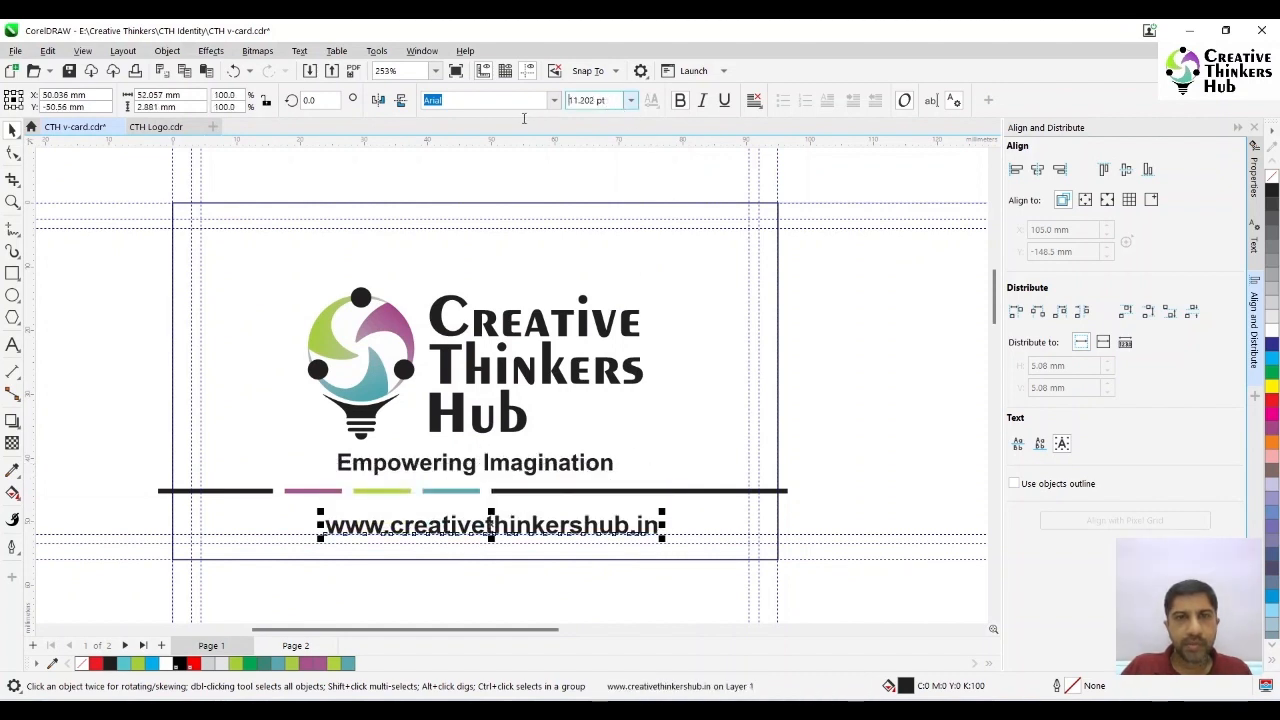
{"action": "double_click", "coordinate": [614, 101]}
{"action": "type", "text": "10"}
{"action": "key", "text": "Return"}
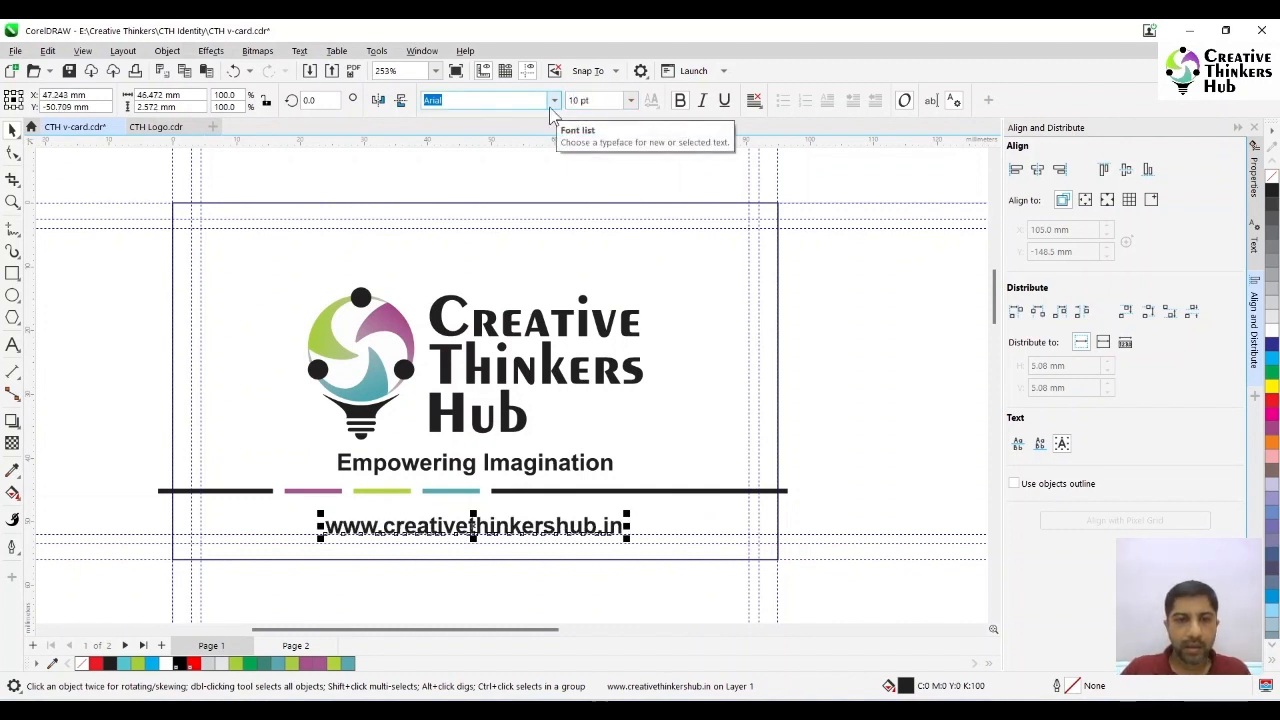
- Set the website text's alignment to Center and centre it horizontally on the card rectangle
{"action": "left_click", "coordinate": [754, 100]}
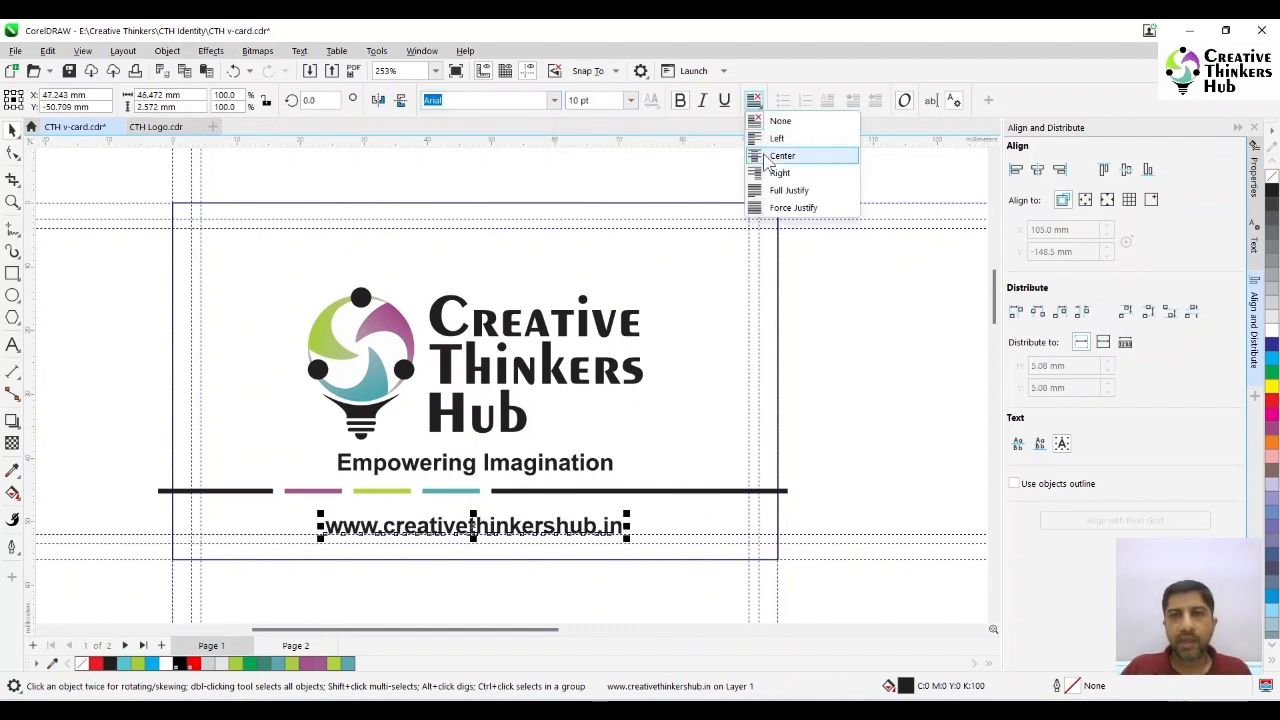
{"action": "left_click", "coordinate": [775, 158]}
{"action": "left_click", "coordinate": [687, 356], "text": "shift"}
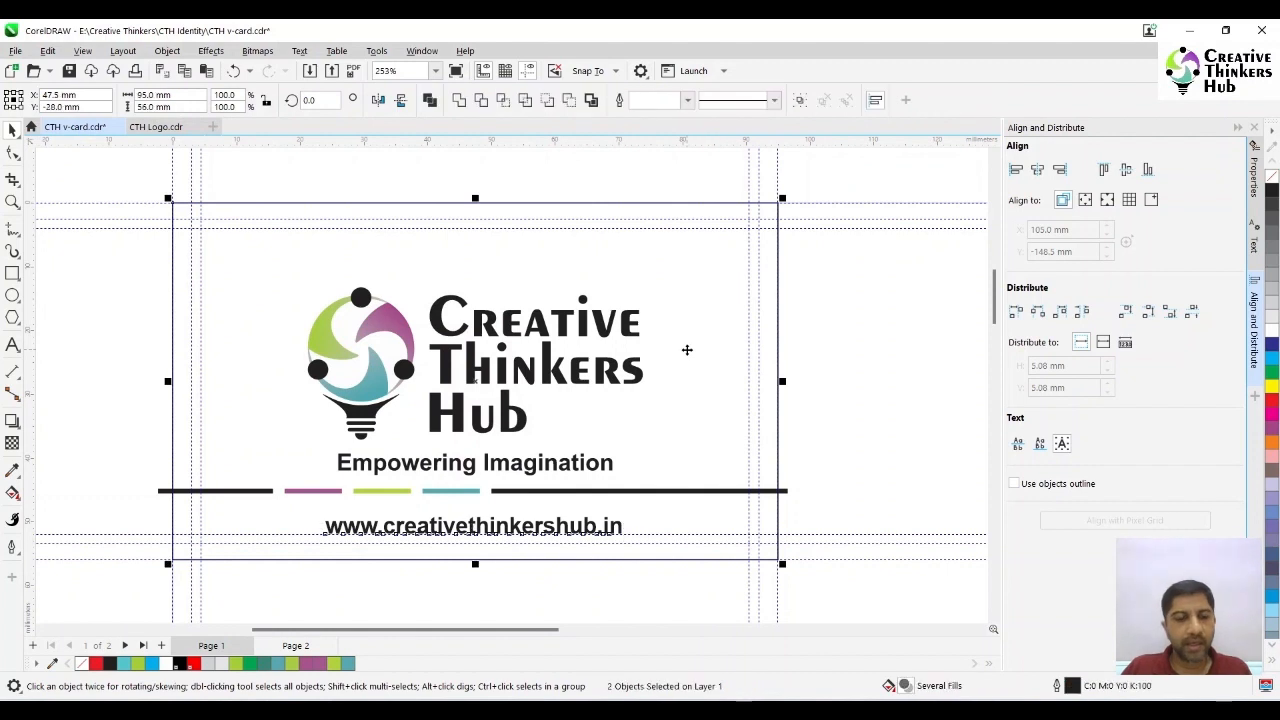
{"action": "left_click", "coordinate": [864, 434]}
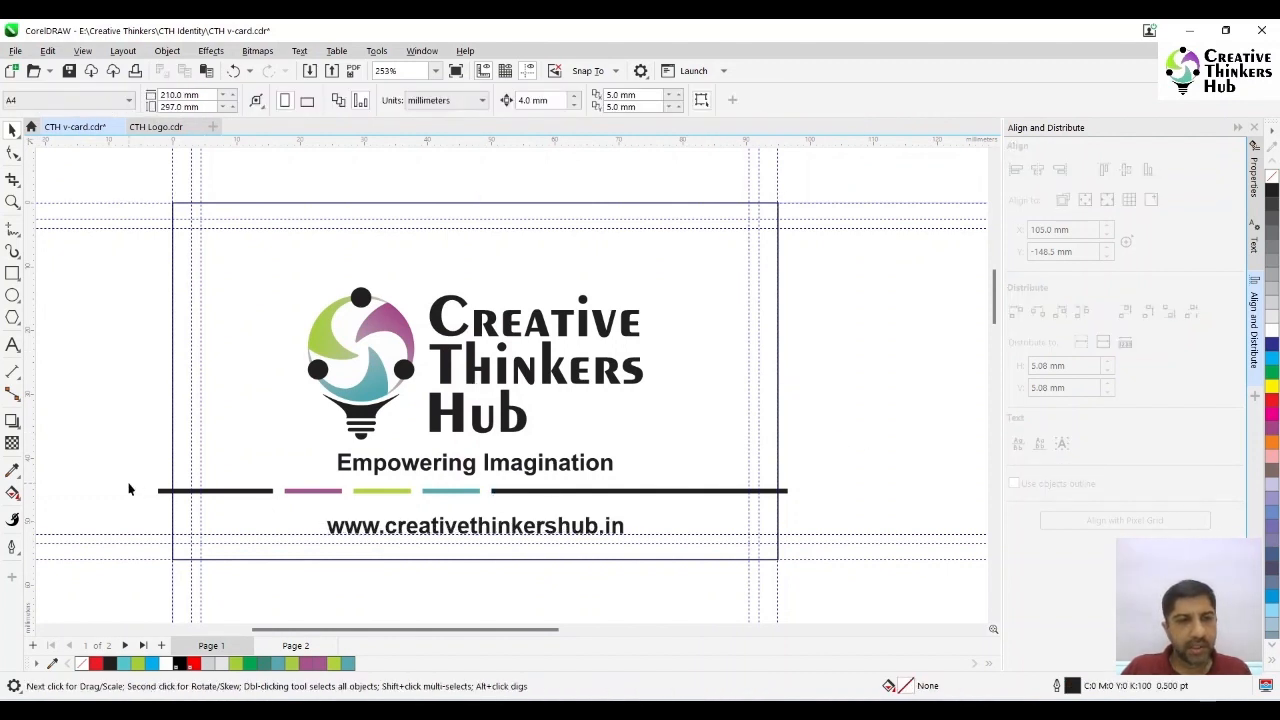
- Move the row of bars down toward the website text, and enlarge the logo with its tagline, centred horizontally on the card
{"action": "left_click_drag", "start_coordinate": [188, 491], "coordinate": [820, 514]}
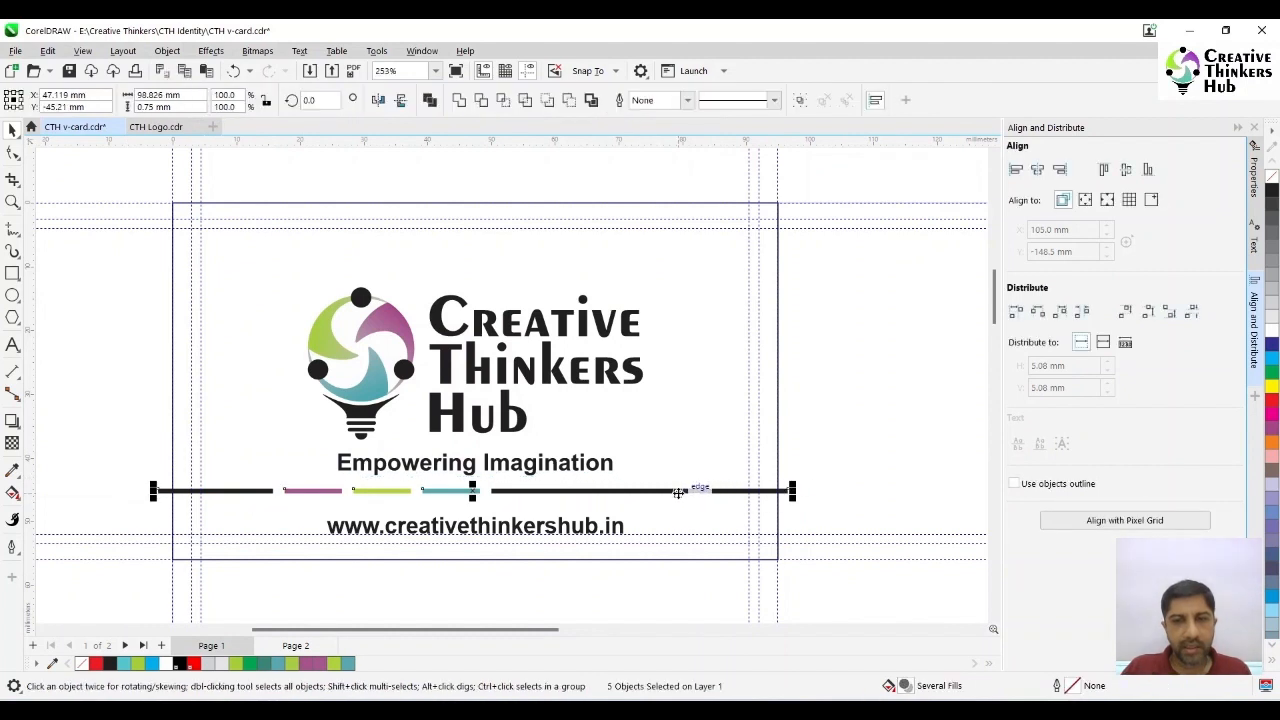
{"action": "mouse_move", "coordinate": [678, 491]}
{"action": "left_mouse_down"}
{"action": "mouse_move", "coordinate": [680, 505]}
{"action": "mouse_move", "coordinate": [656, 485]}
{"action": "left_mouse_up"}
{"action": "left_click", "coordinate": [520, 470]}
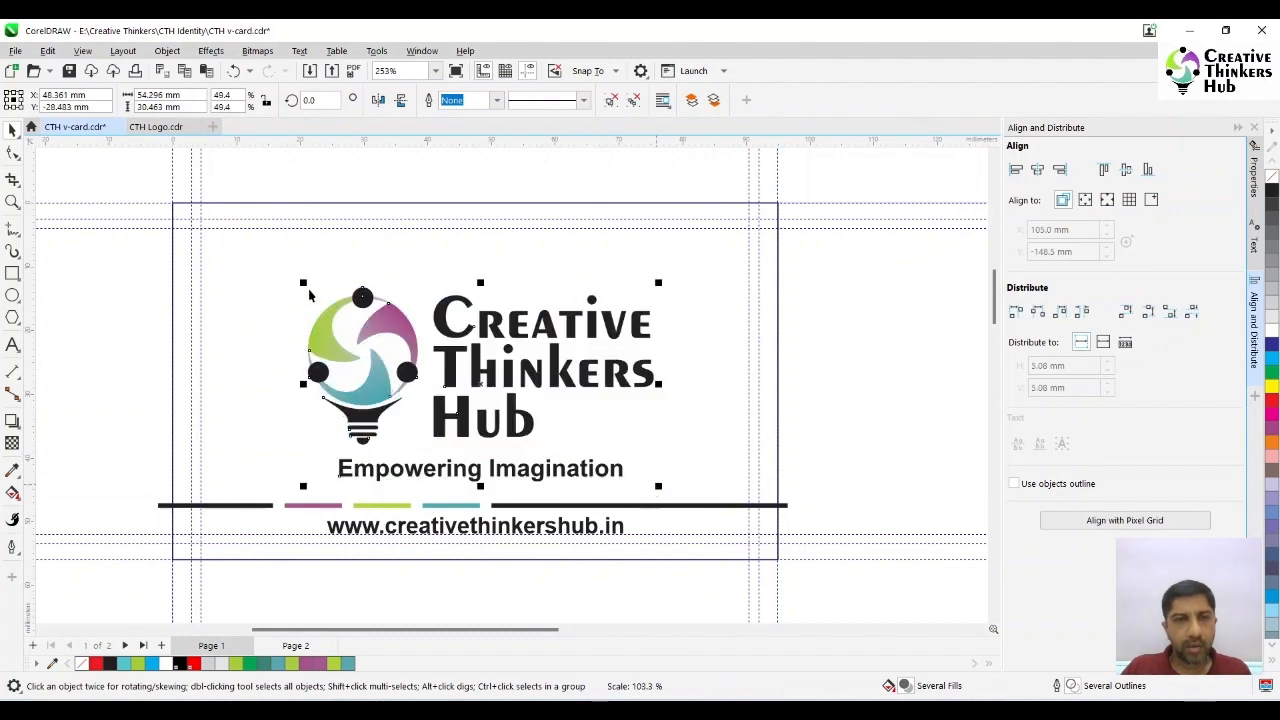
{"action": "left_click_drag", "start_coordinate": [304, 282], "coordinate": [277, 268]}
{"action": "left_click", "coordinate": [727, 398], "text": "shift"}
{"action": "key", "text": "c"}
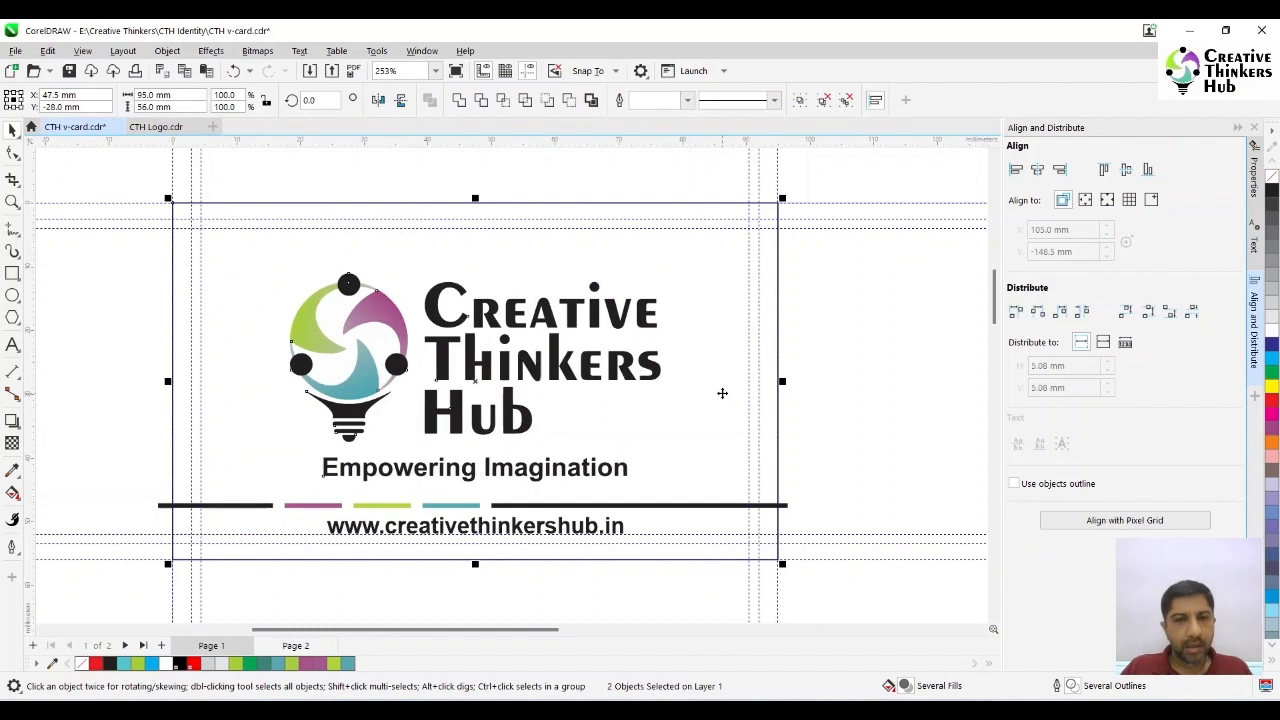
{"action": "key", "text": "Escape"}
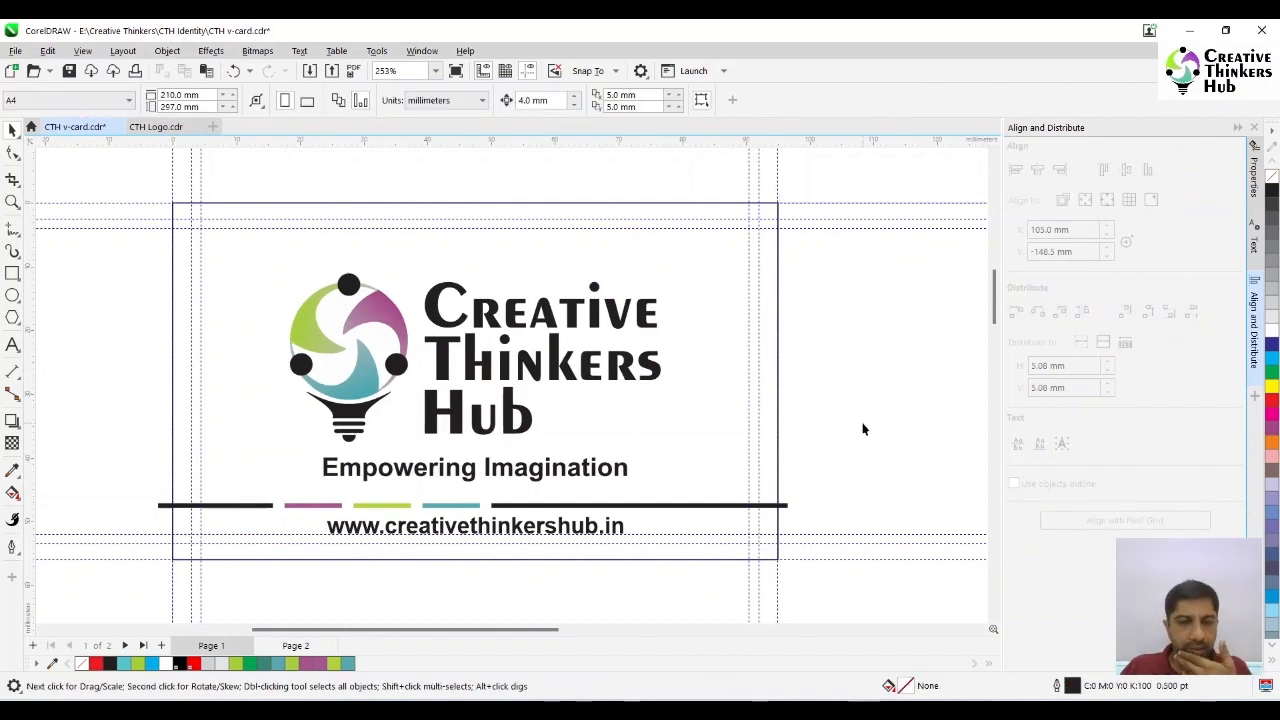
- Raise the row of bars slightly to about Y -46.6 mm, between the tagline and the website text
{"action": "left_click_drag", "start_coordinate": [237, 518], "coordinate": [143, 528]}
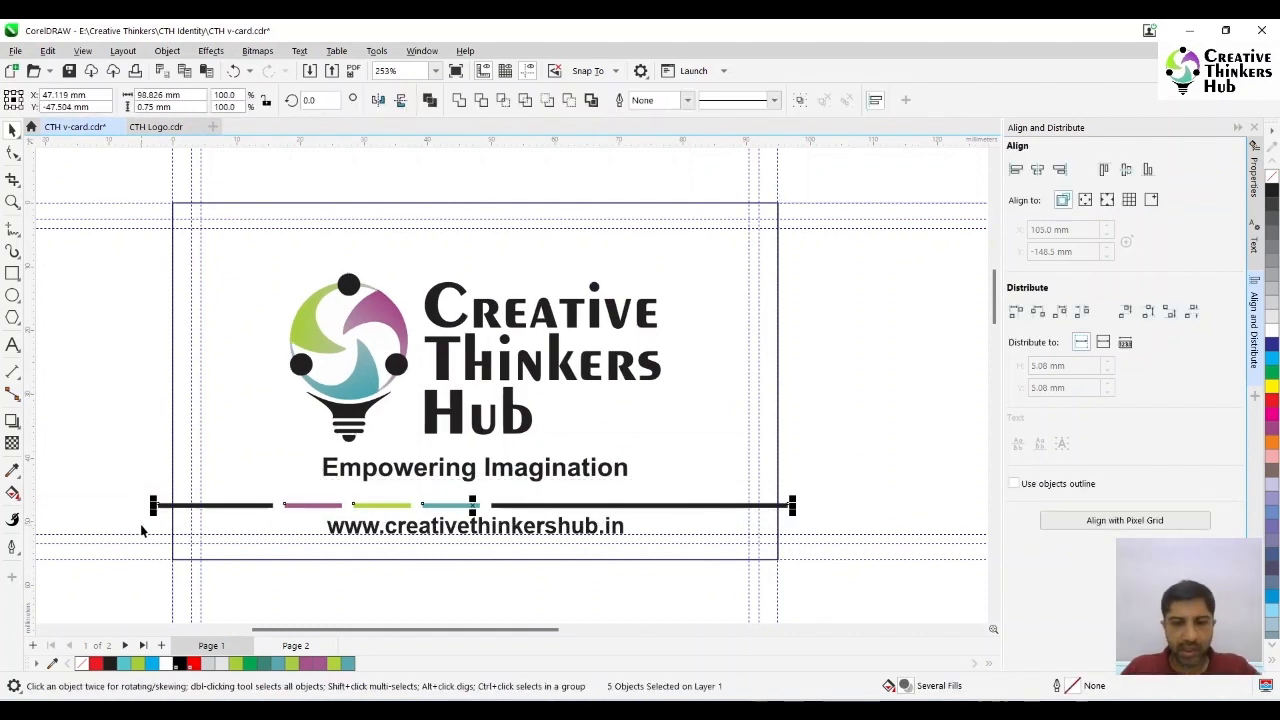
{"action": "key", "text": "Up"}
{"action": "key", "text": "Up"}
{"action": "key", "text": "Down"}
{"action": "key", "text": "Down"}
{"action": "key", "text": "Down"}
{"action": "key", "text": "Down"}
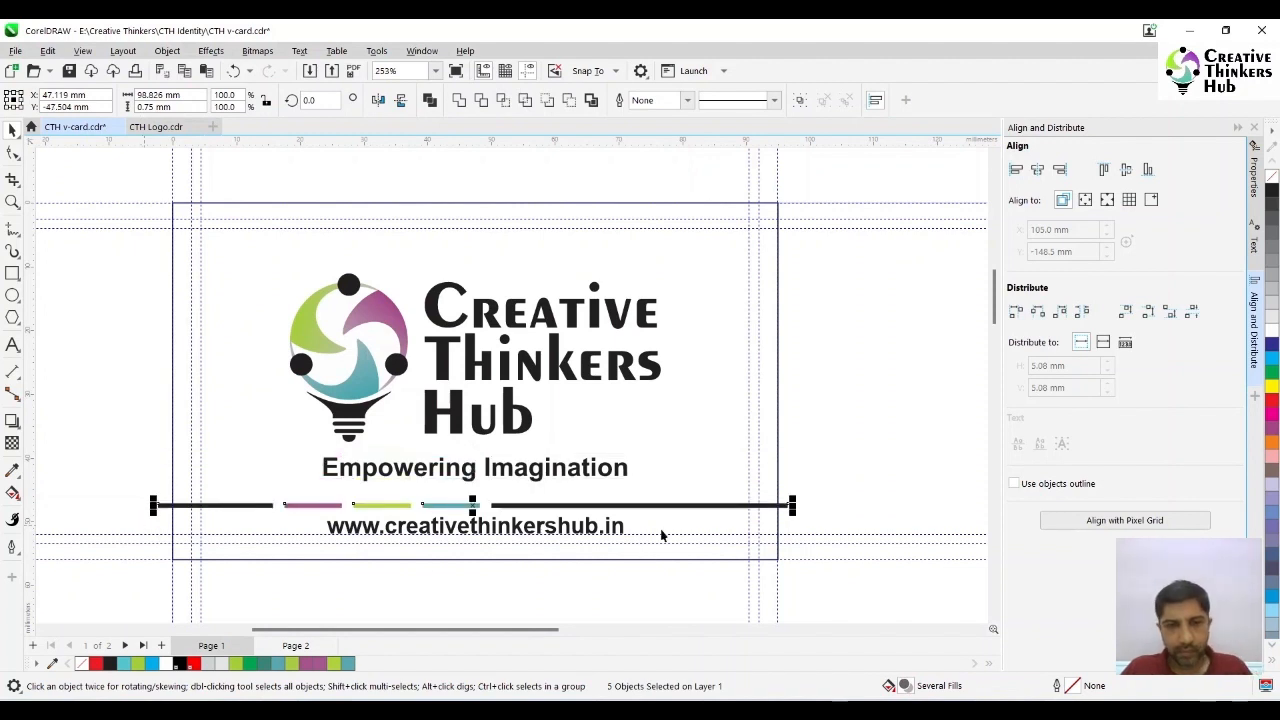
{"action": "left_click_drag", "start_coordinate": [661, 512], "coordinate": [659, 499]}
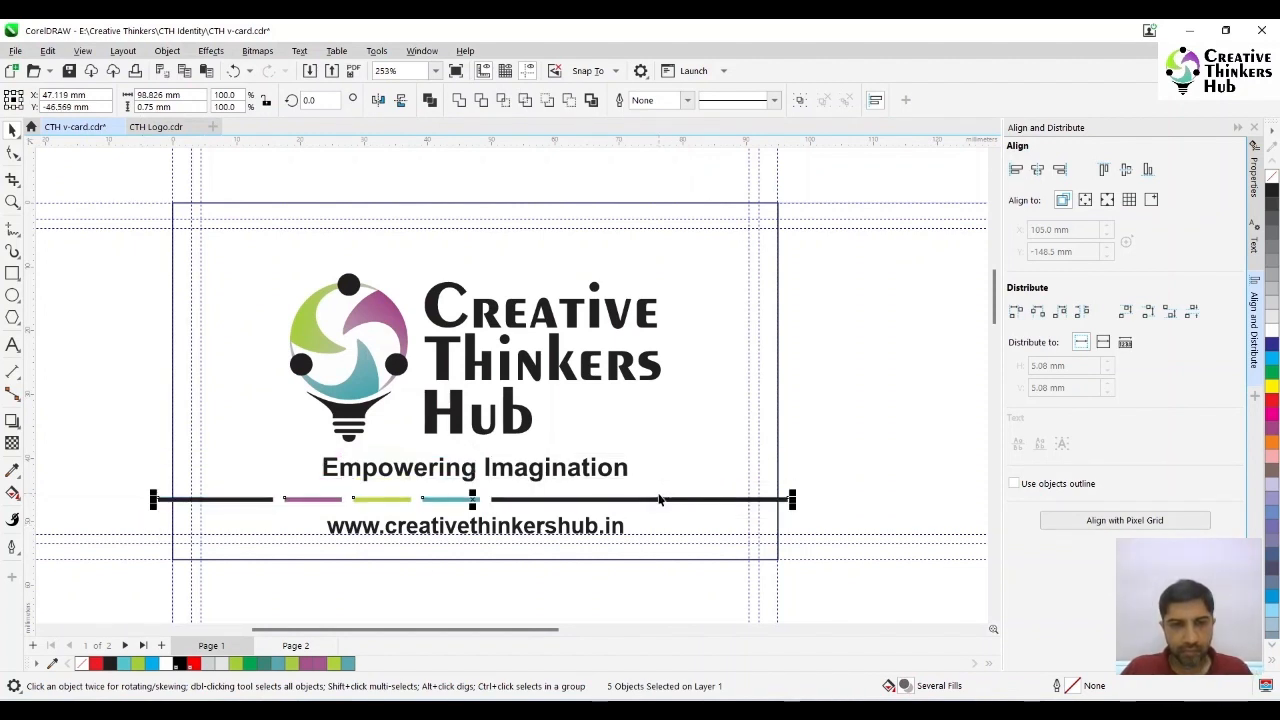
{"action": "left_click", "coordinate": [873, 459]}
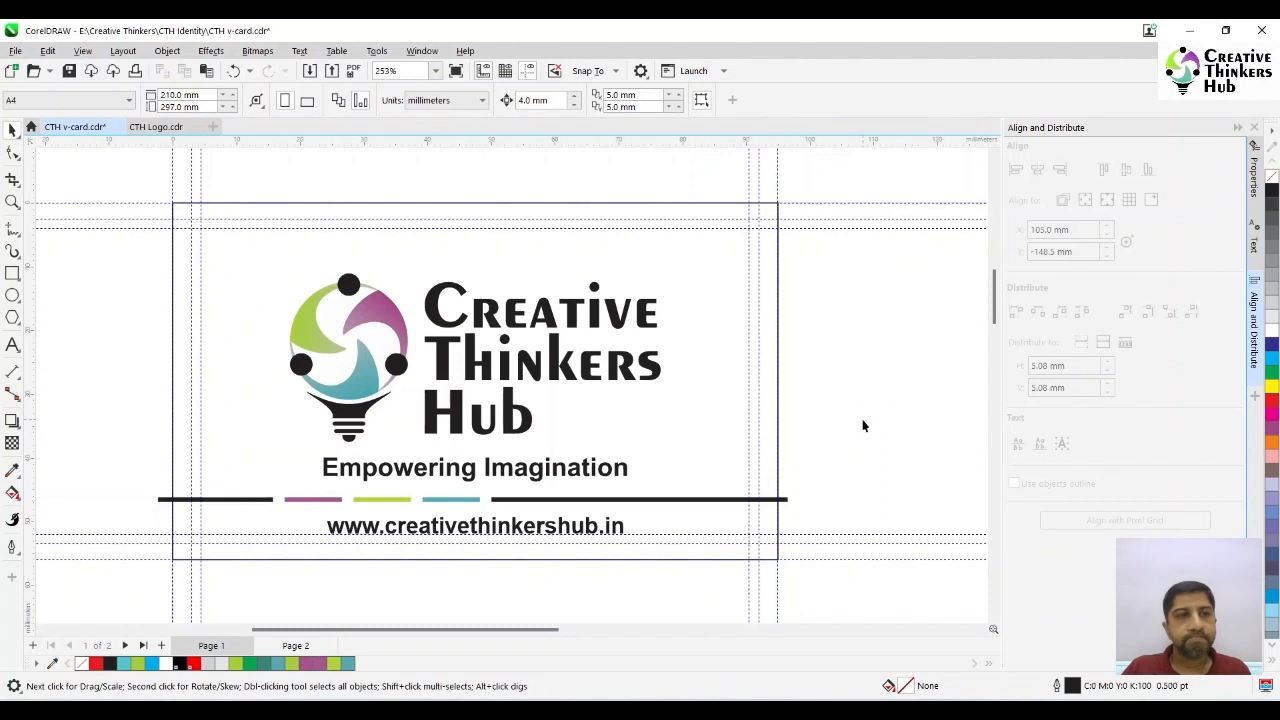
- Draw a rectangle about 51 × 5 mm at the safe area's upper-left corner and convert it to curves with its right end slanted inward
{"action": "left_click", "coordinate": [12, 273]}
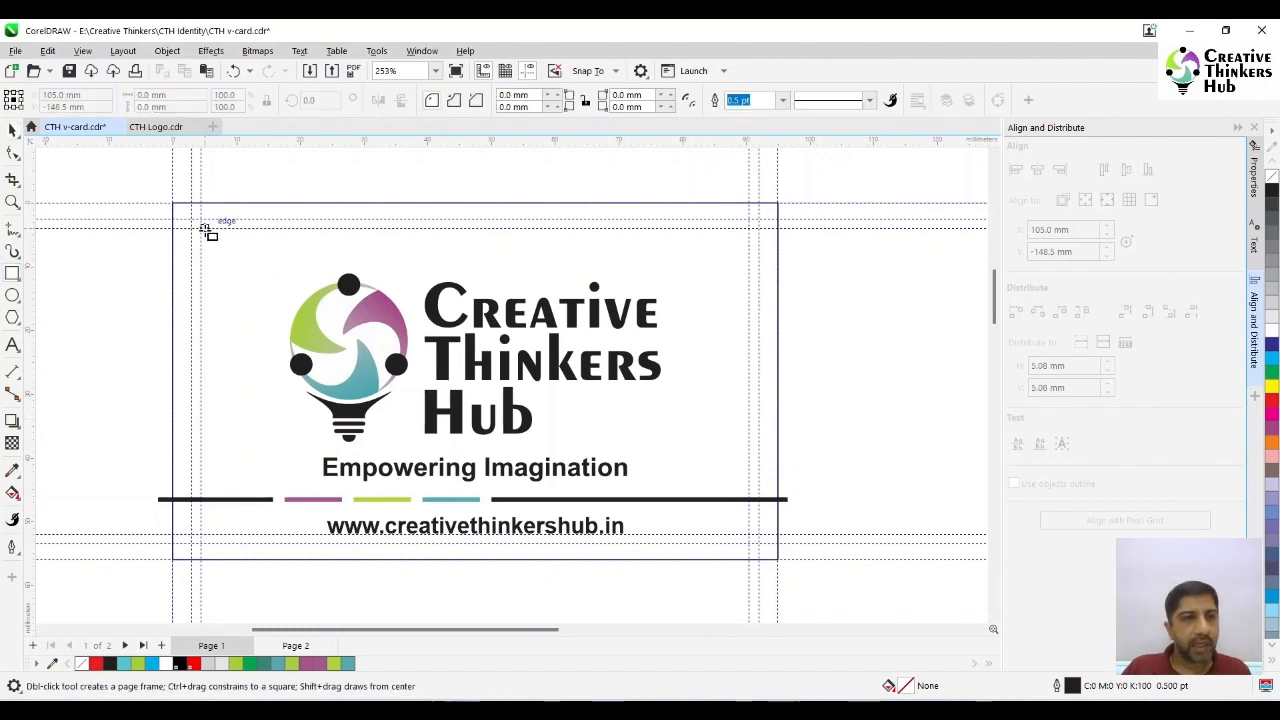
{"action": "left_click_drag", "start_coordinate": [202, 229], "coordinate": [525, 263]}
{"action": "key", "text": "F10"}
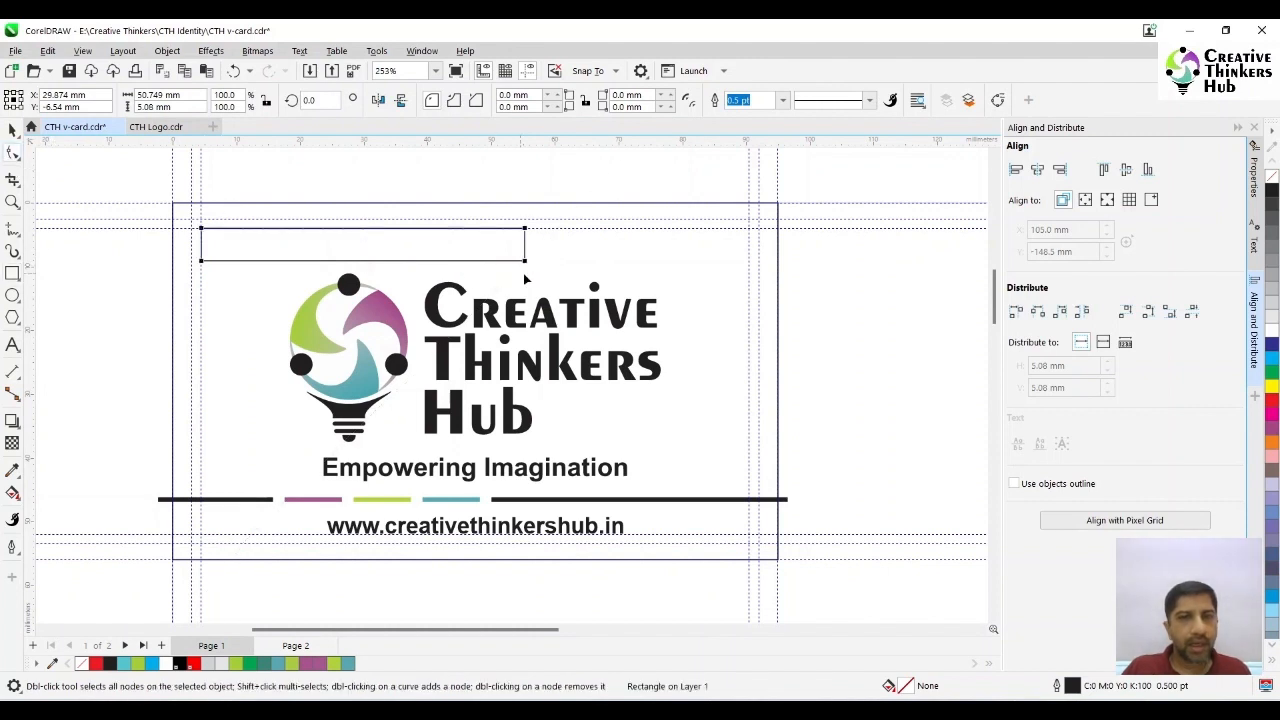
{"action": "key", "text": "ctrl+q"}
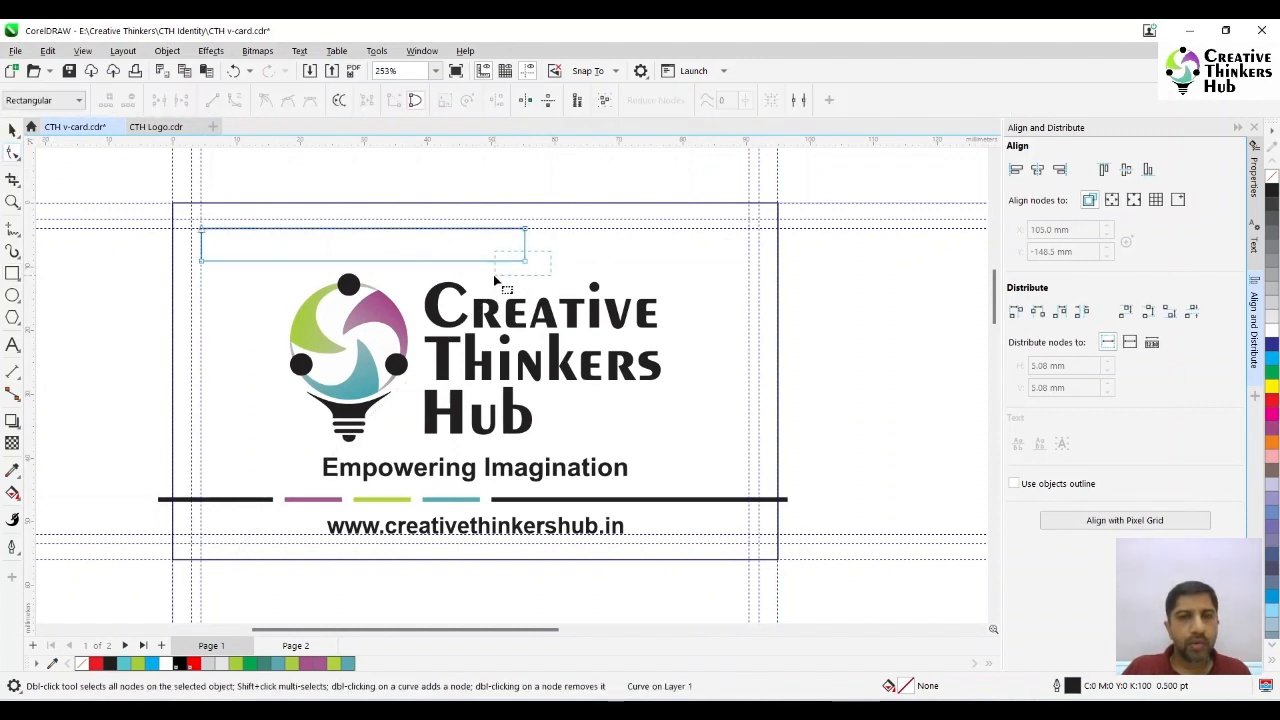
{"action": "left_click_drag", "start_coordinate": [525, 261], "coordinate": [475, 267]}
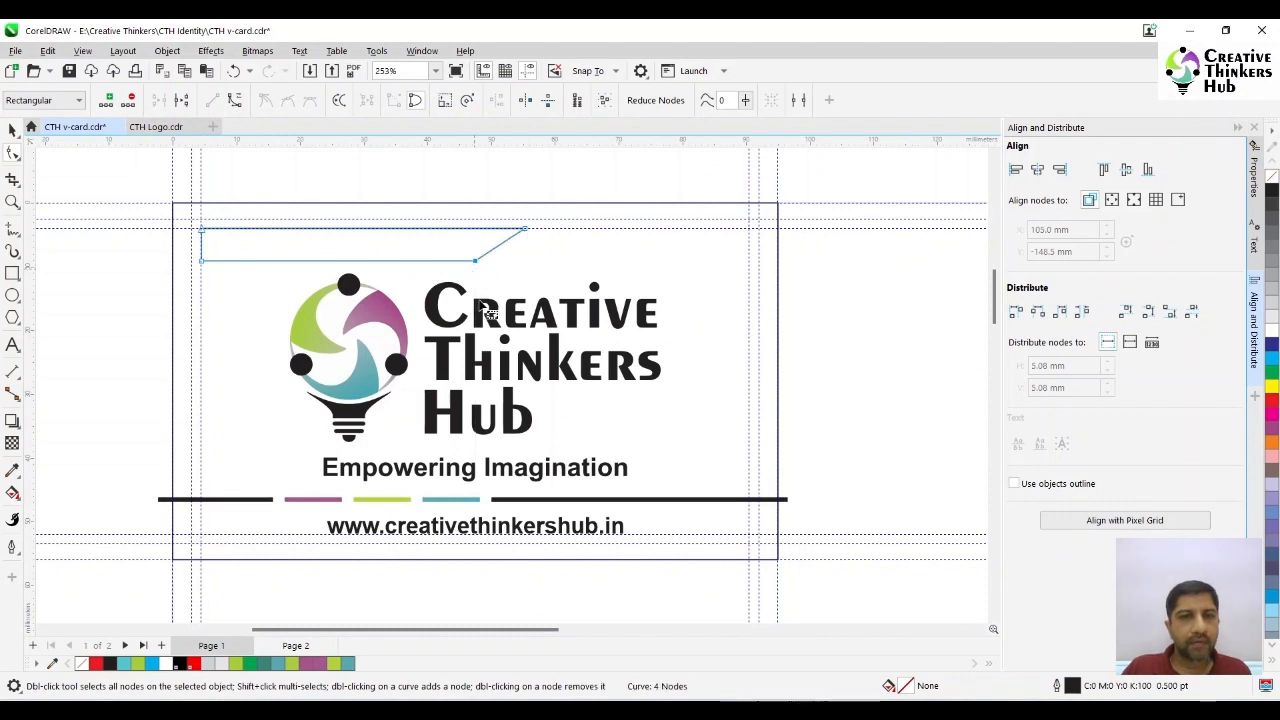
{"action": "left_click", "coordinate": [12, 130]}
- Add a text line in Arial with the contact's full name, a hyphen and the phone number split into two groups
{"action": "left_click", "coordinate": [12, 346]}
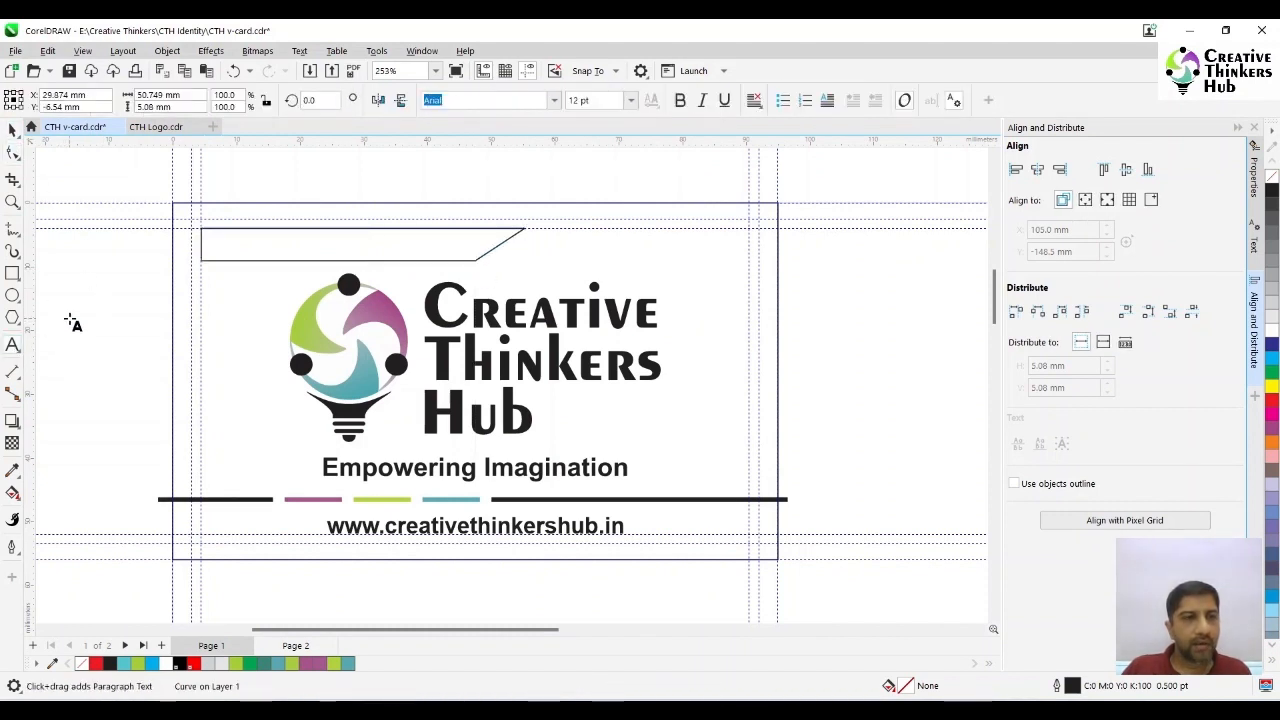
{"action": "left_click", "coordinate": [70, 322]}
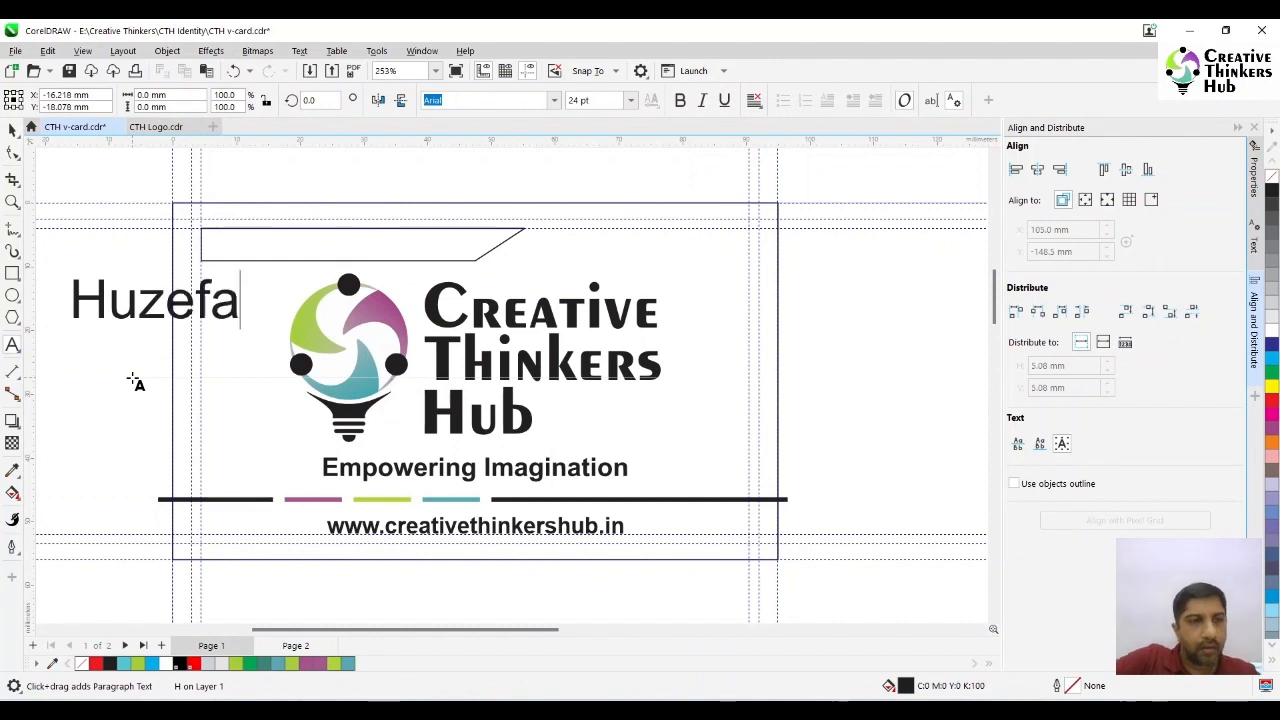
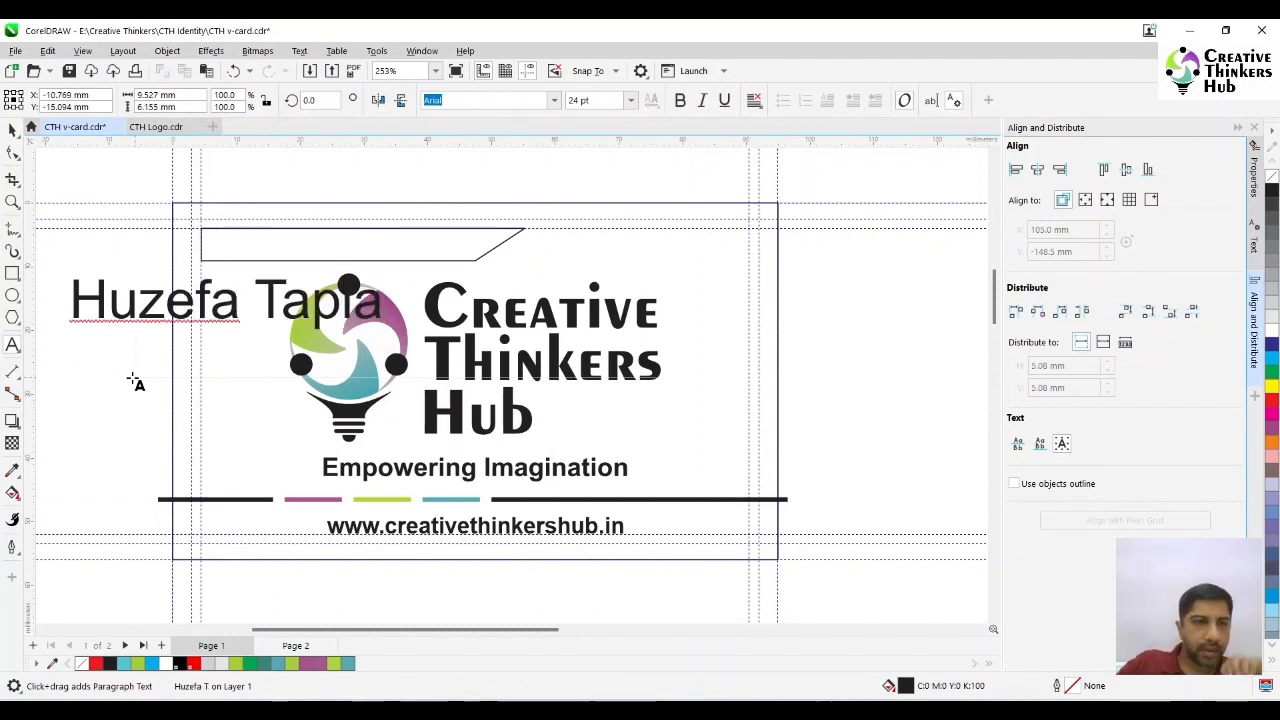
{"action": "type", "text": " - "}
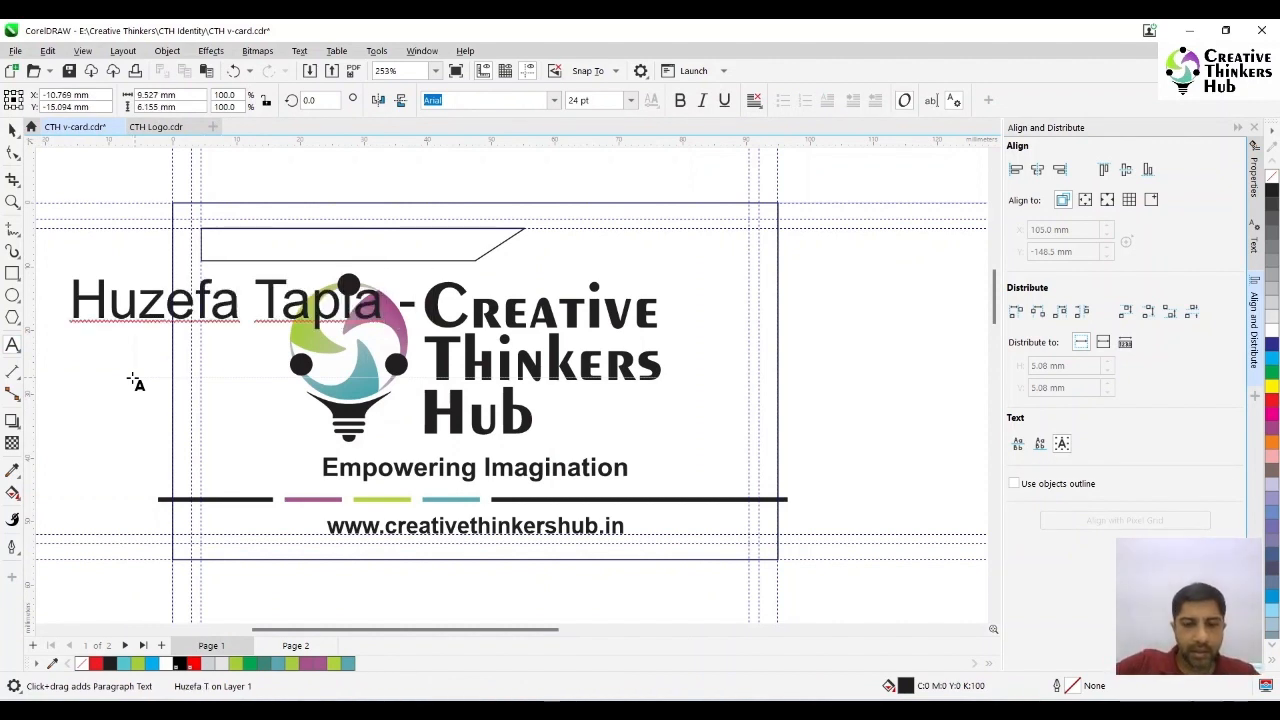
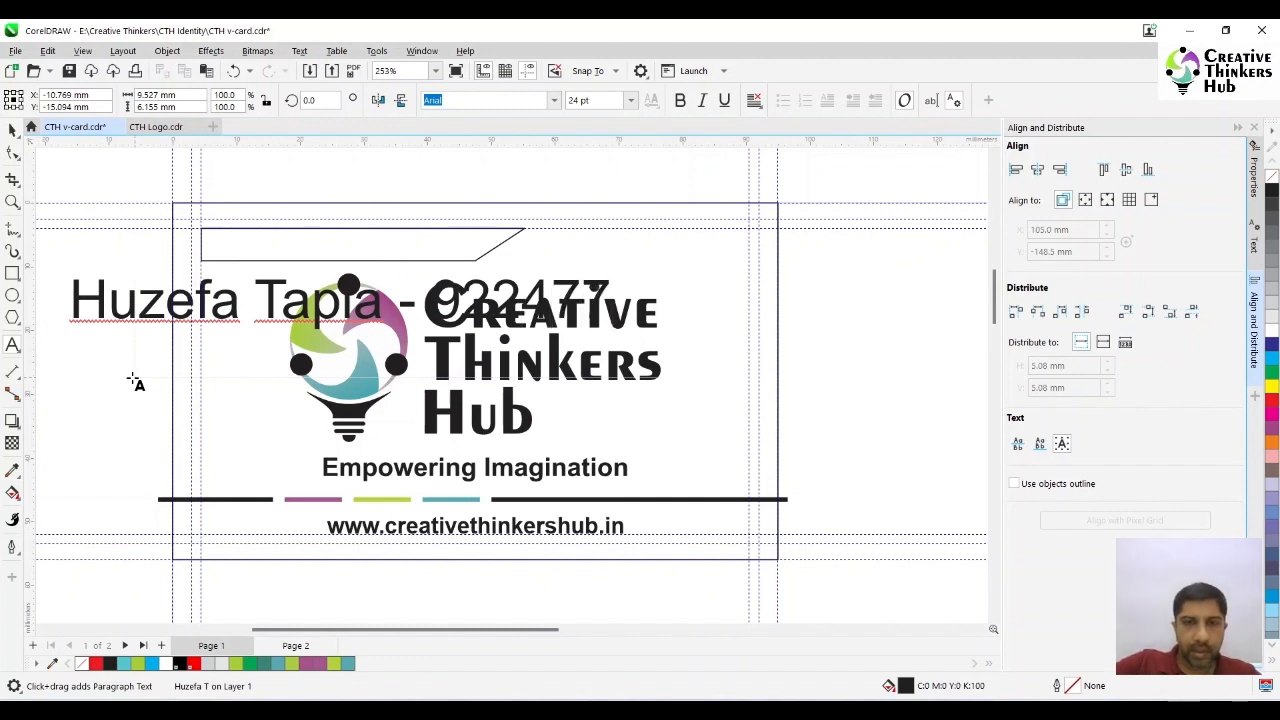
{"action": "key", "text": "Left"}
{"action": "key", "text": "Left"}
{"action": "key", "text": "Left"}
{"action": "key", "text": "Left"}
{"action": "key", "text": "Left"}
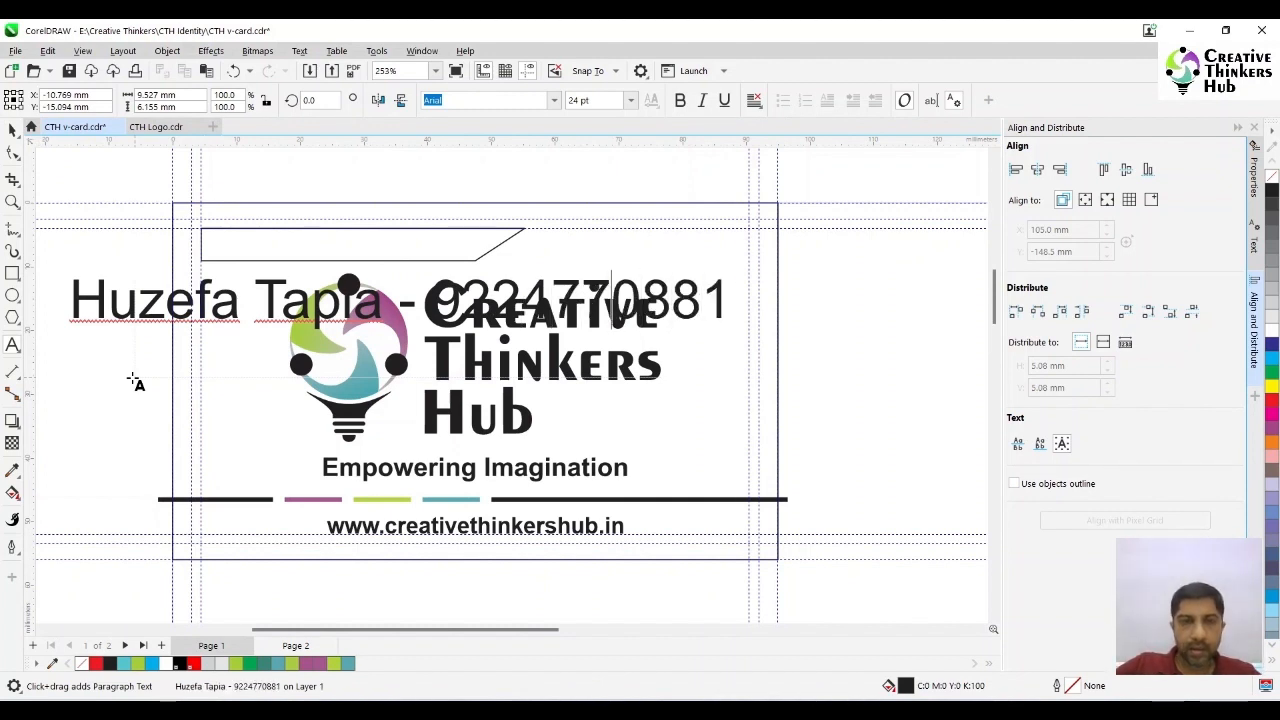
- Shrink the contact text to about 7.9 pt and place it inside the slanted shape above the logo
{"action": "left_click", "coordinate": [12, 130]}
{"action": "left_click_drag", "start_coordinate": [742, 335], "coordinate": [135, 303]}
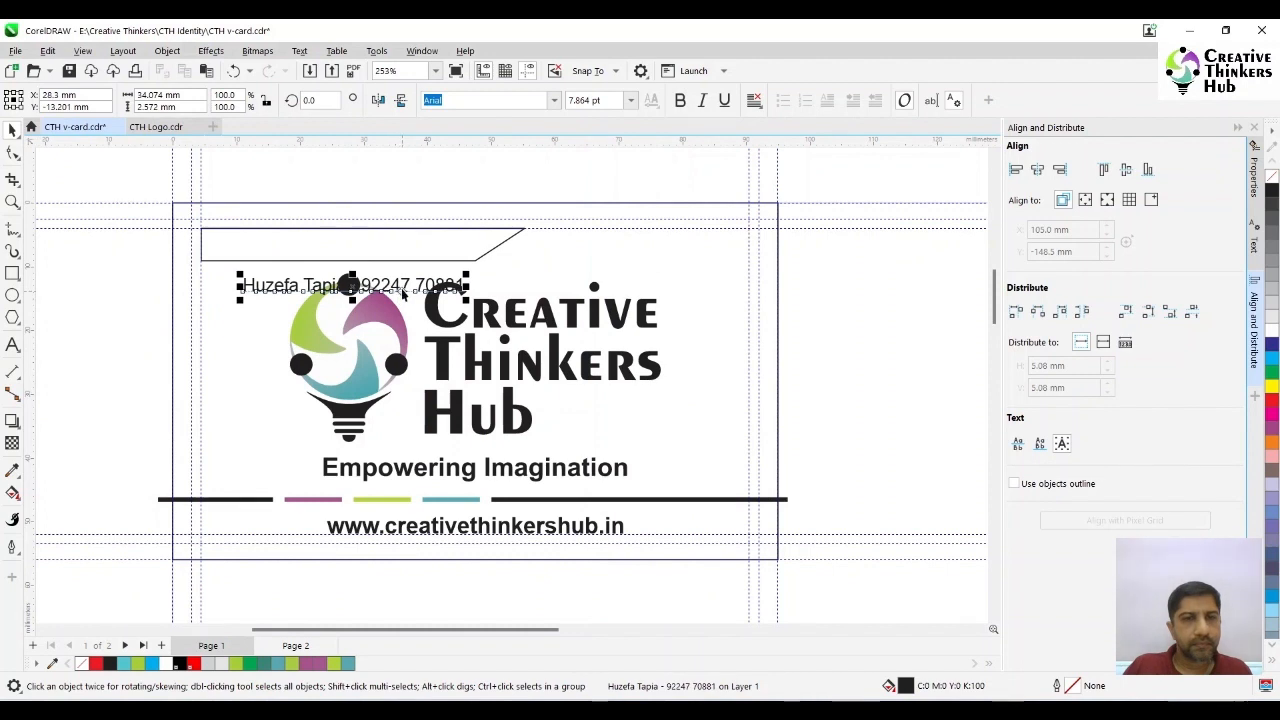
{"action": "left_click_drag", "start_coordinate": [400, 297], "coordinate": [368, 256]}
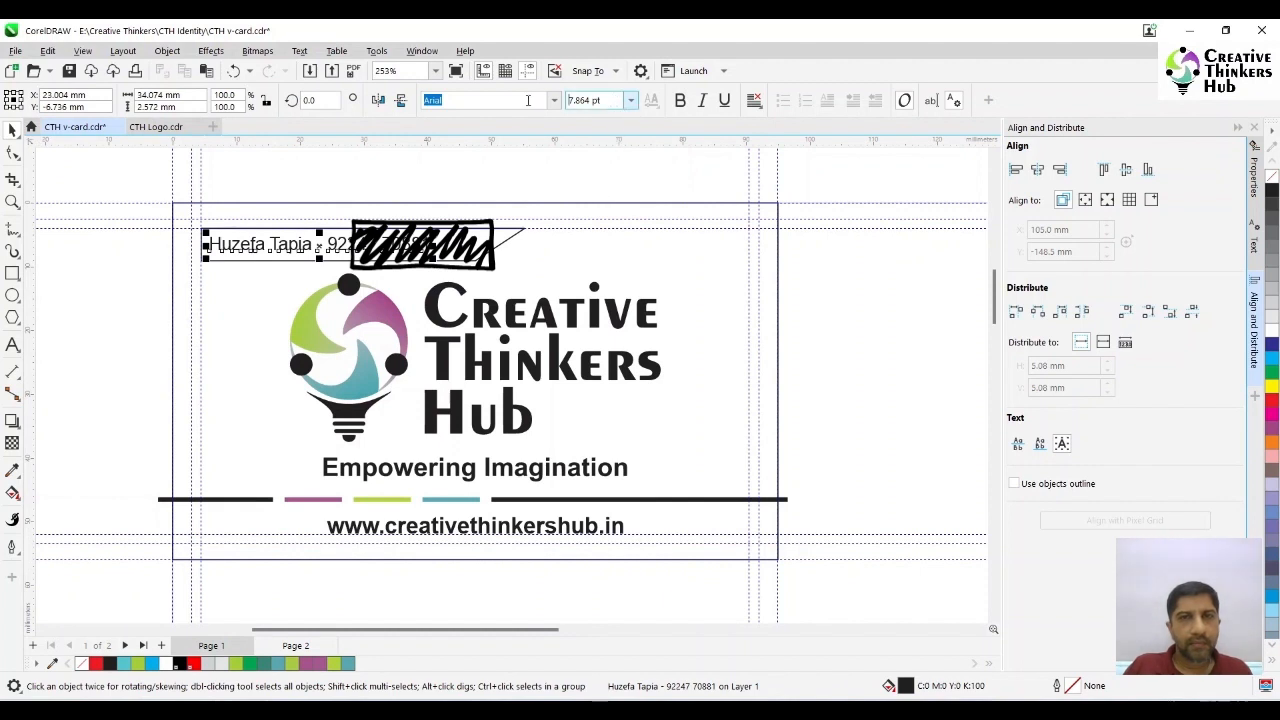
- Try the contact text at 10 pt, make it bold and set its final size to 8 pt
{"action": "left_click_drag", "start_coordinate": [568, 100], "coordinate": [602, 100]}
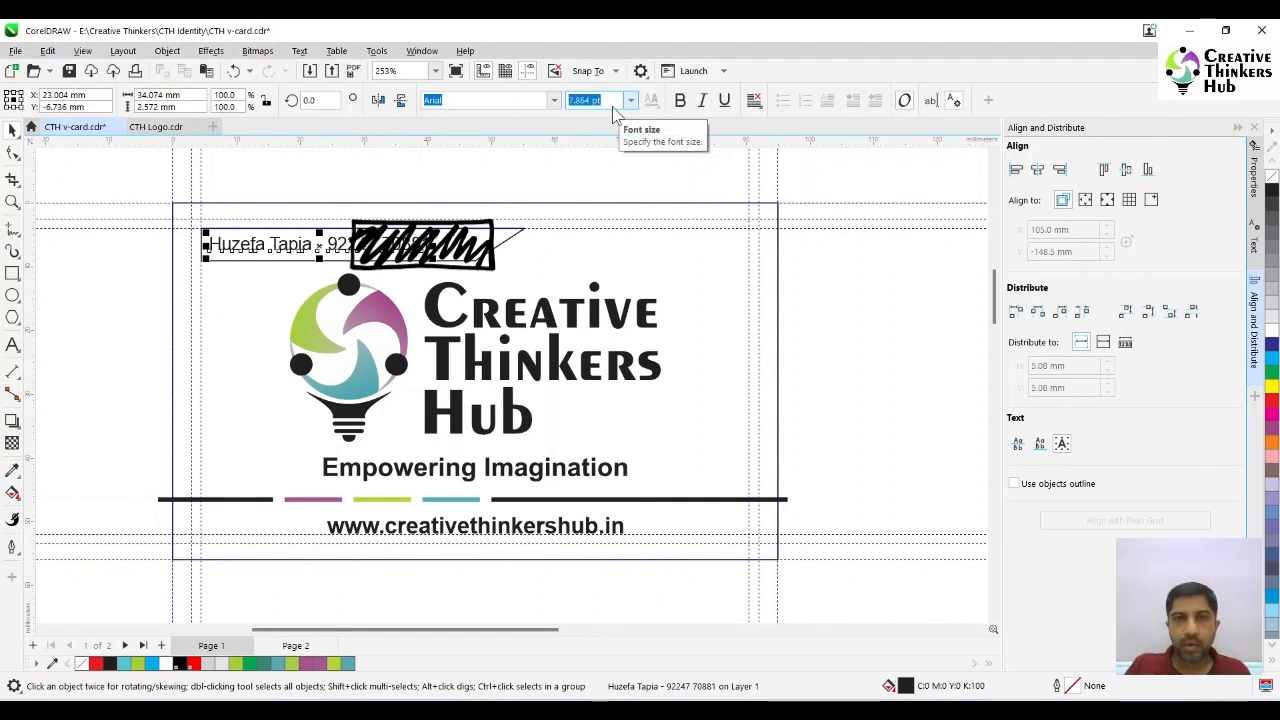
{"action": "type", "text": "1"}
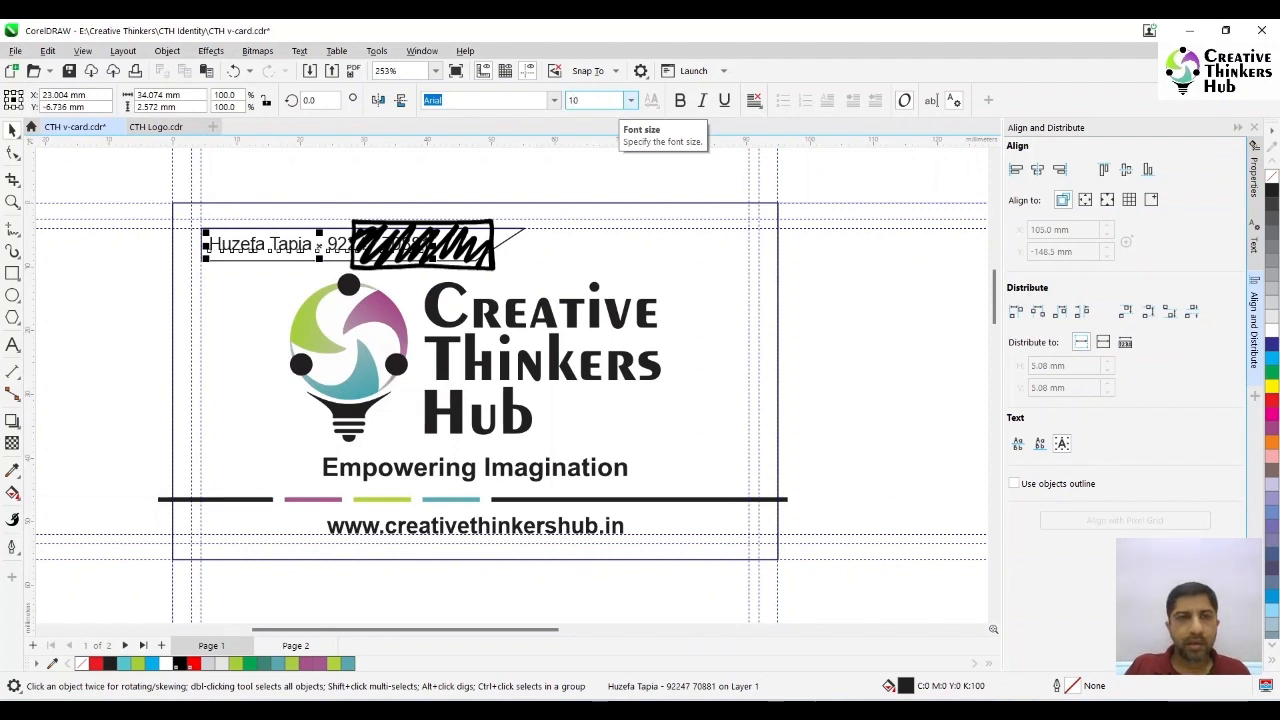
{"action": "type", "text": "0"}
{"action": "key", "text": "Return"}
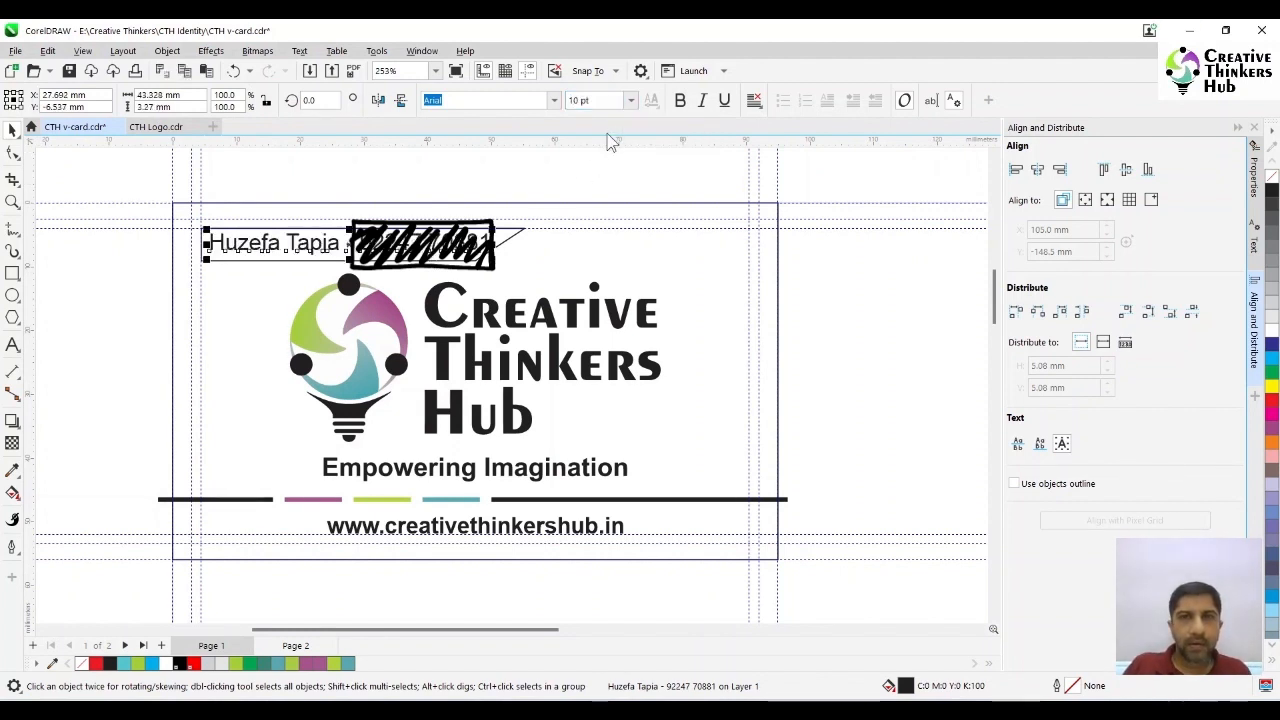
{"action": "left_click", "coordinate": [681, 102]}
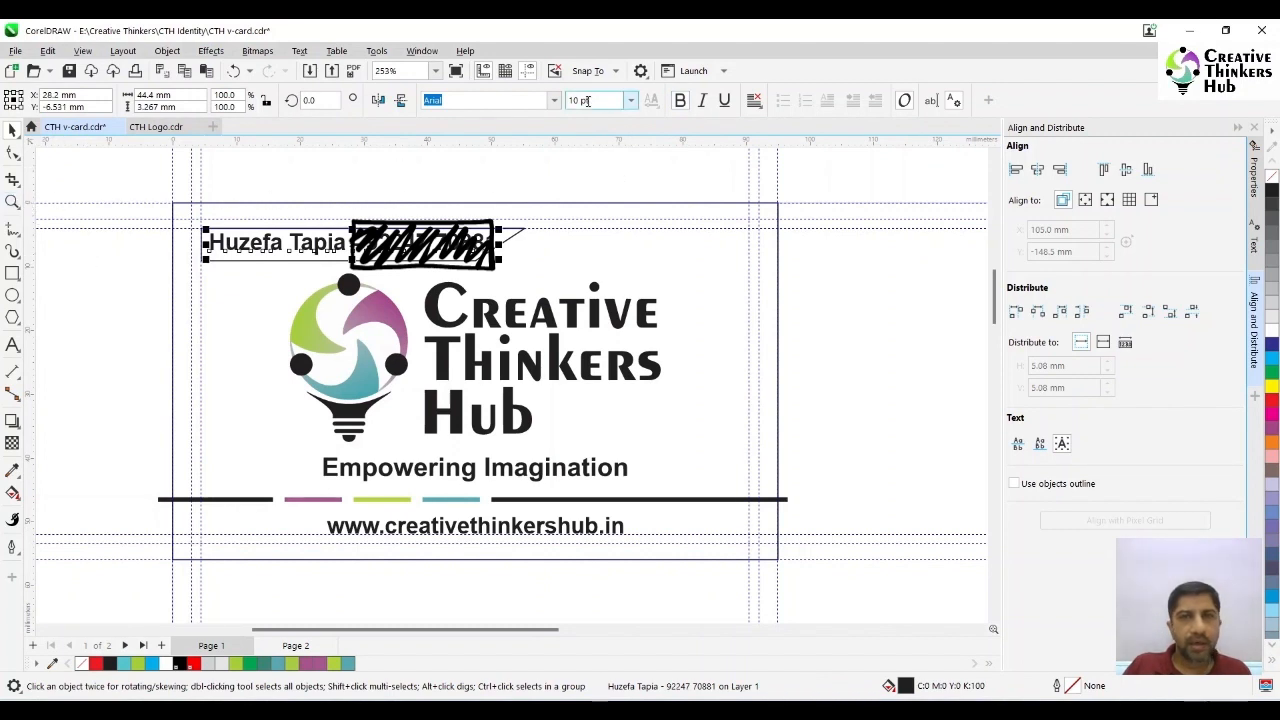
{"action": "type", "text": "8"}
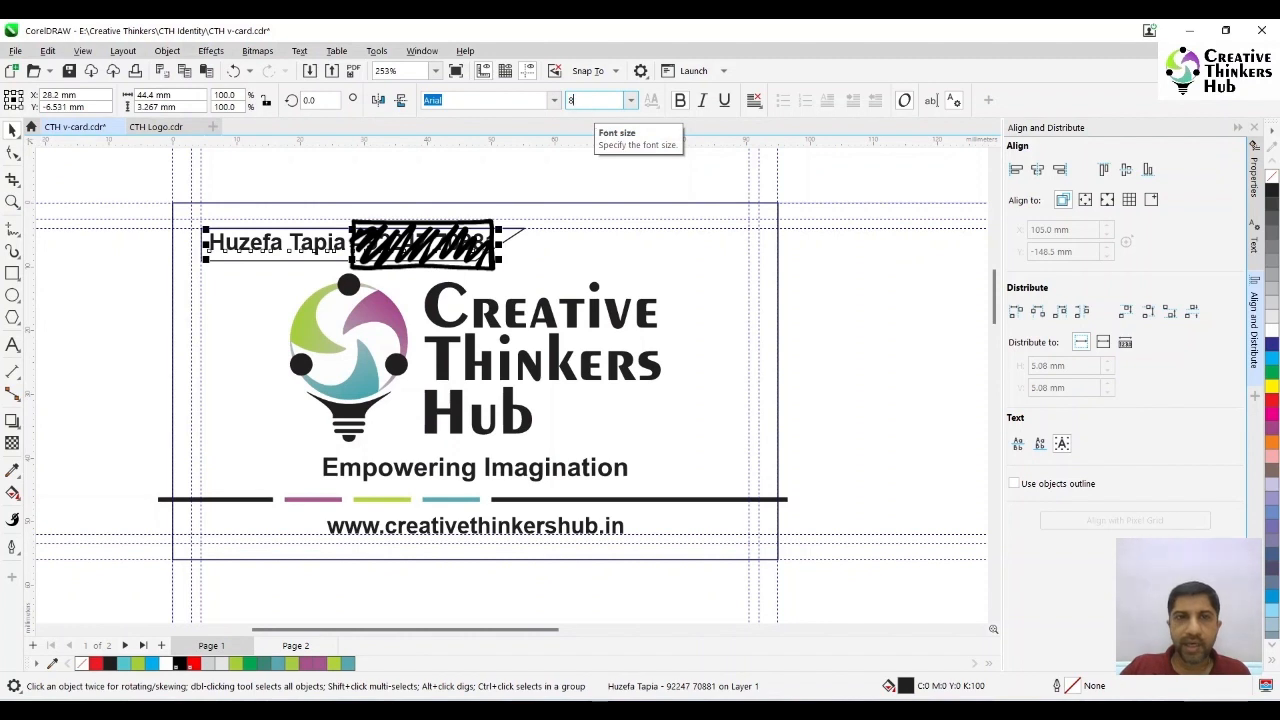
{"action": "key", "text": "Return"}
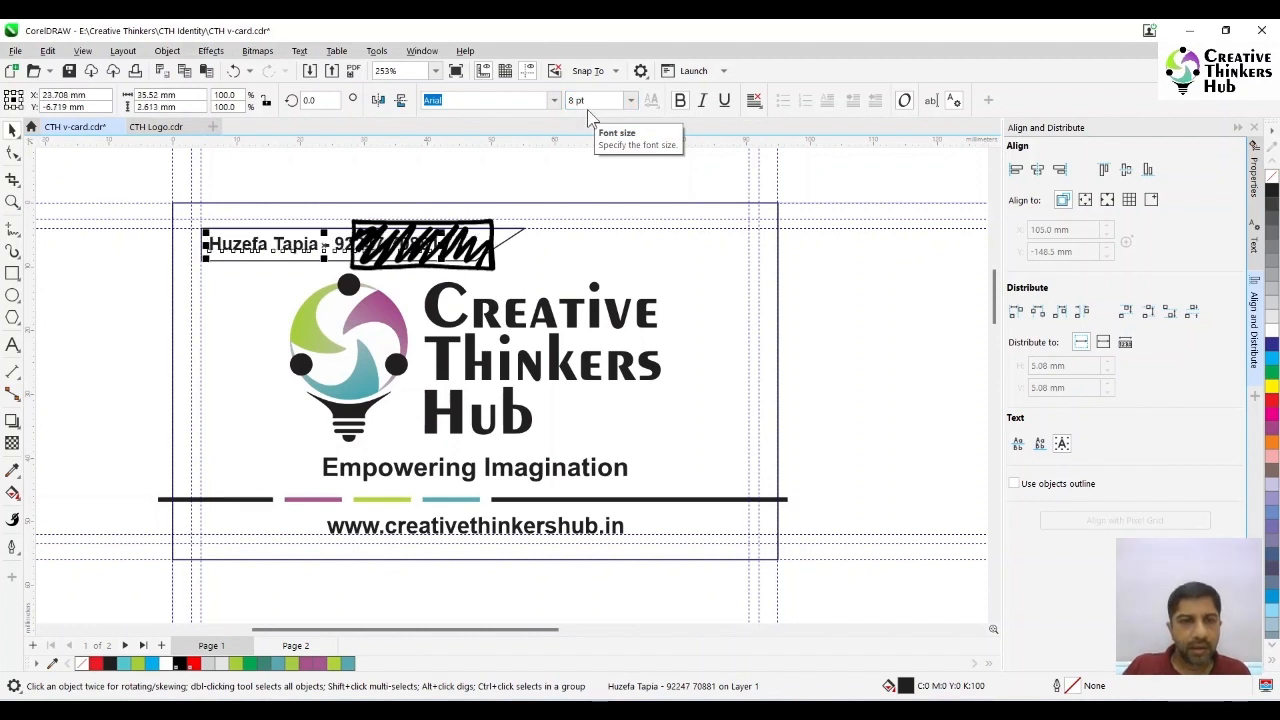
- Set the website text's font size to 8 pt and centre it horizontally on the card rectangle
{"action": "left_click", "coordinate": [430, 528]}
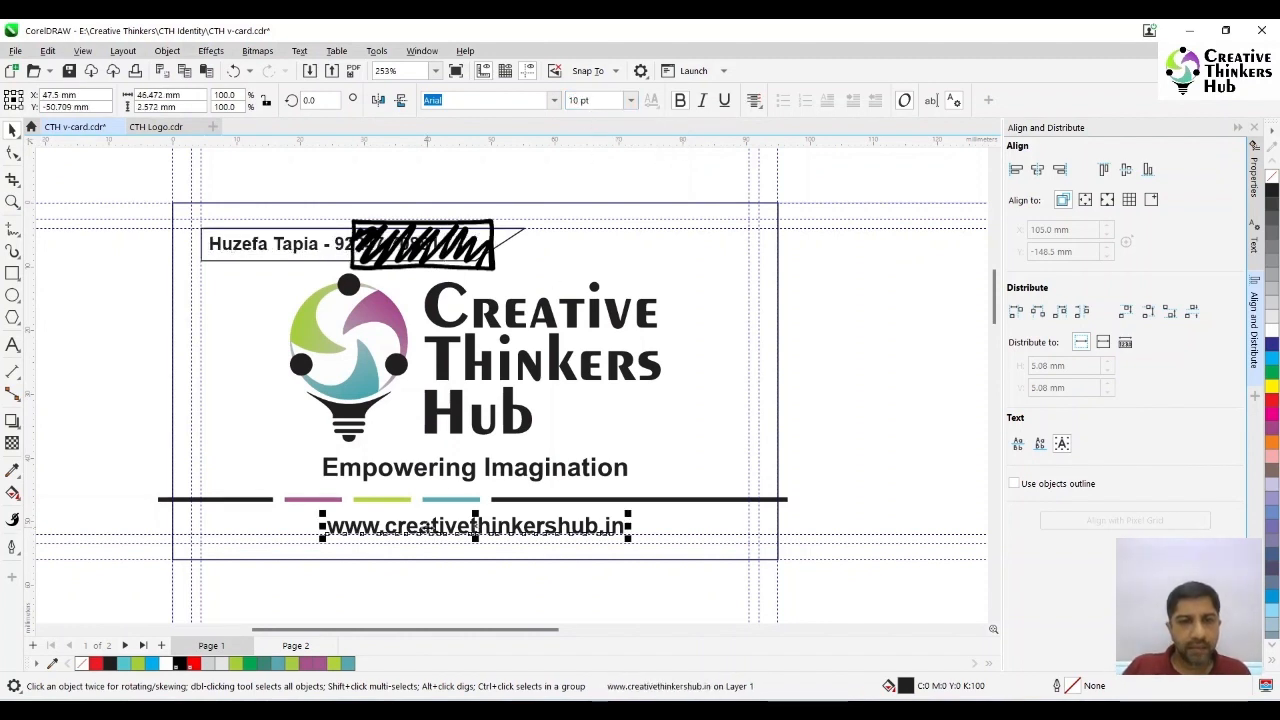
{"action": "left_click", "coordinate": [576, 102]}
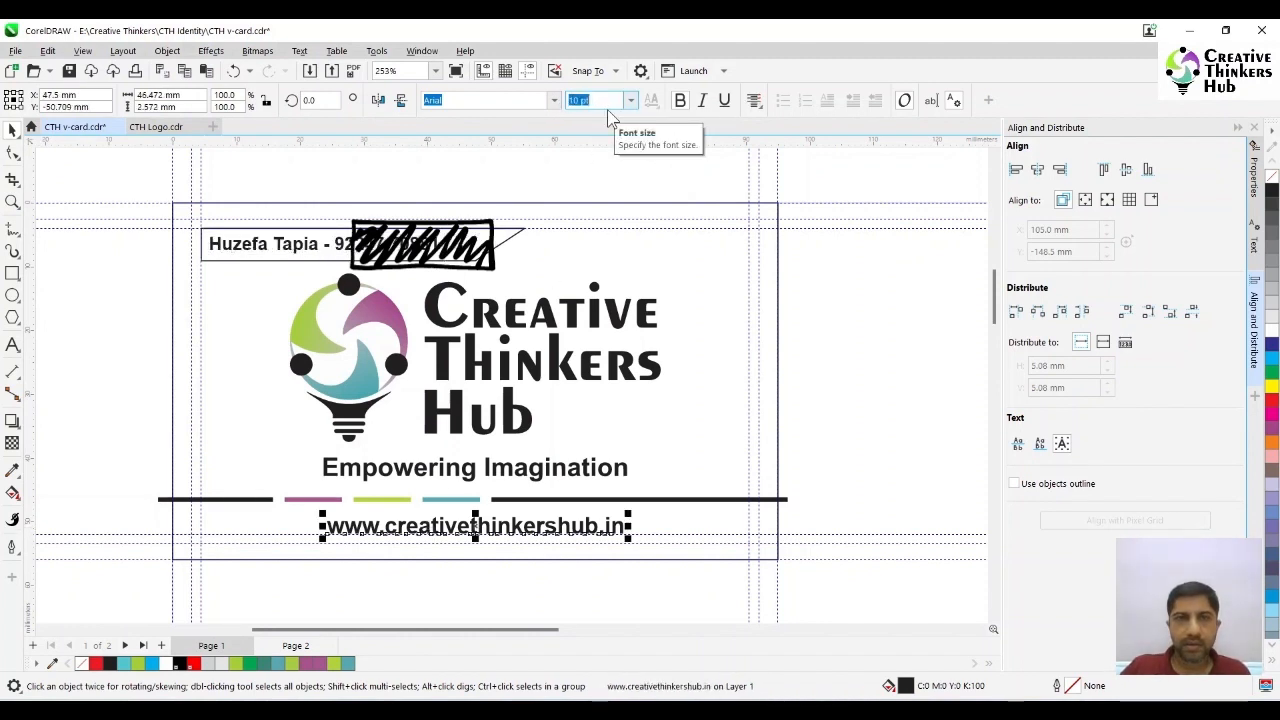
{"action": "key", "text": "Return"}
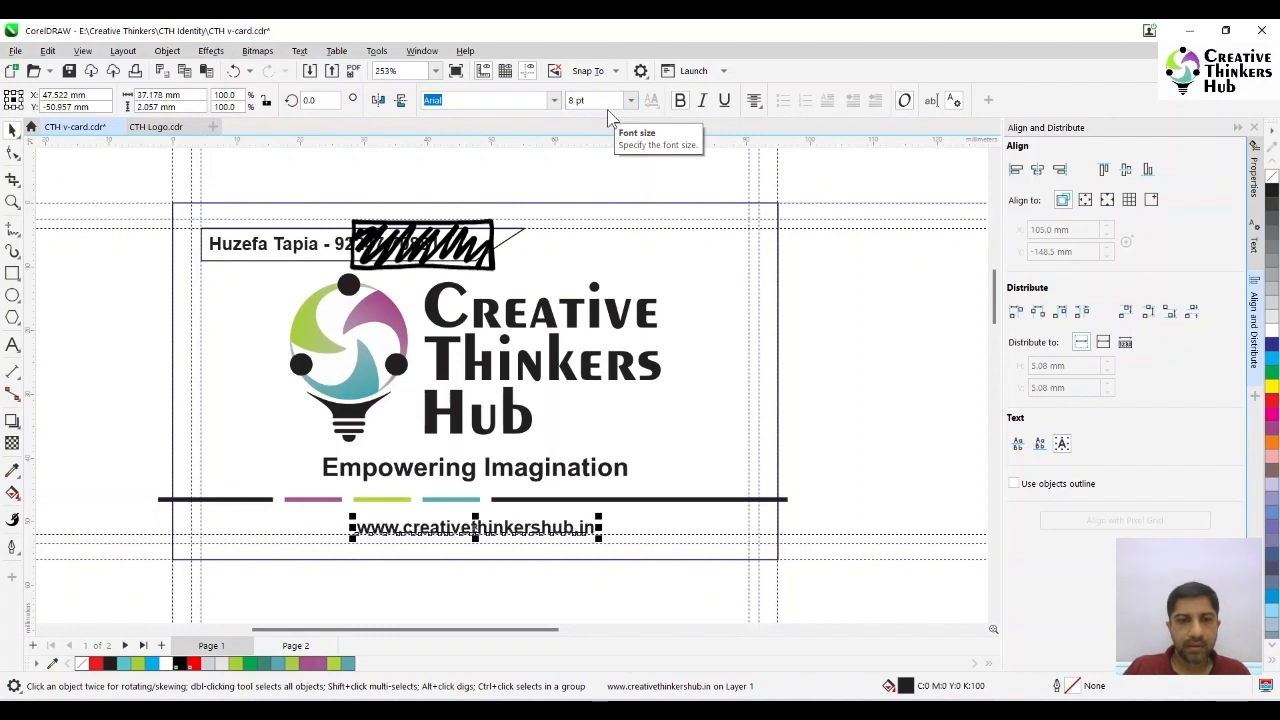
{"action": "left_click", "coordinate": [708, 366], "text": "shift"}
{"action": "left_click", "coordinate": [823, 386]}
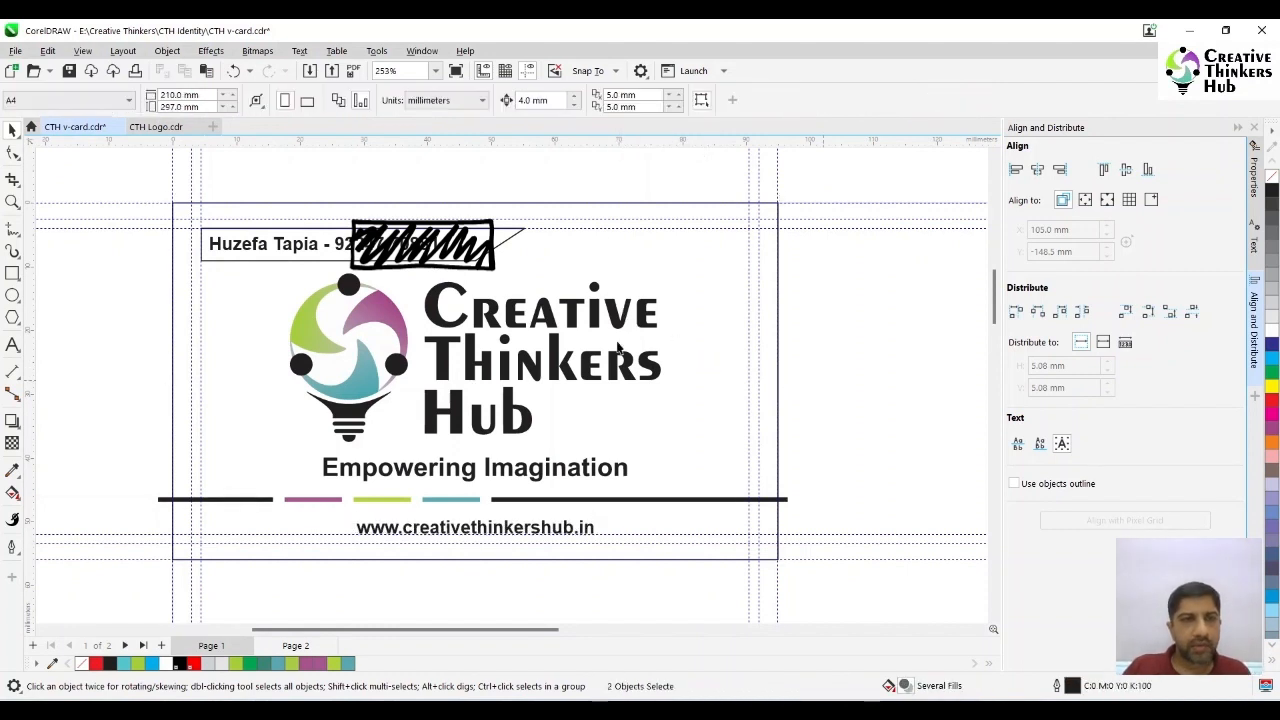
- Narrow the slanted shape behind the contact text to about 43 mm wide and fill it with black (K:100)
{"action": "left_click", "coordinate": [265, 253]}
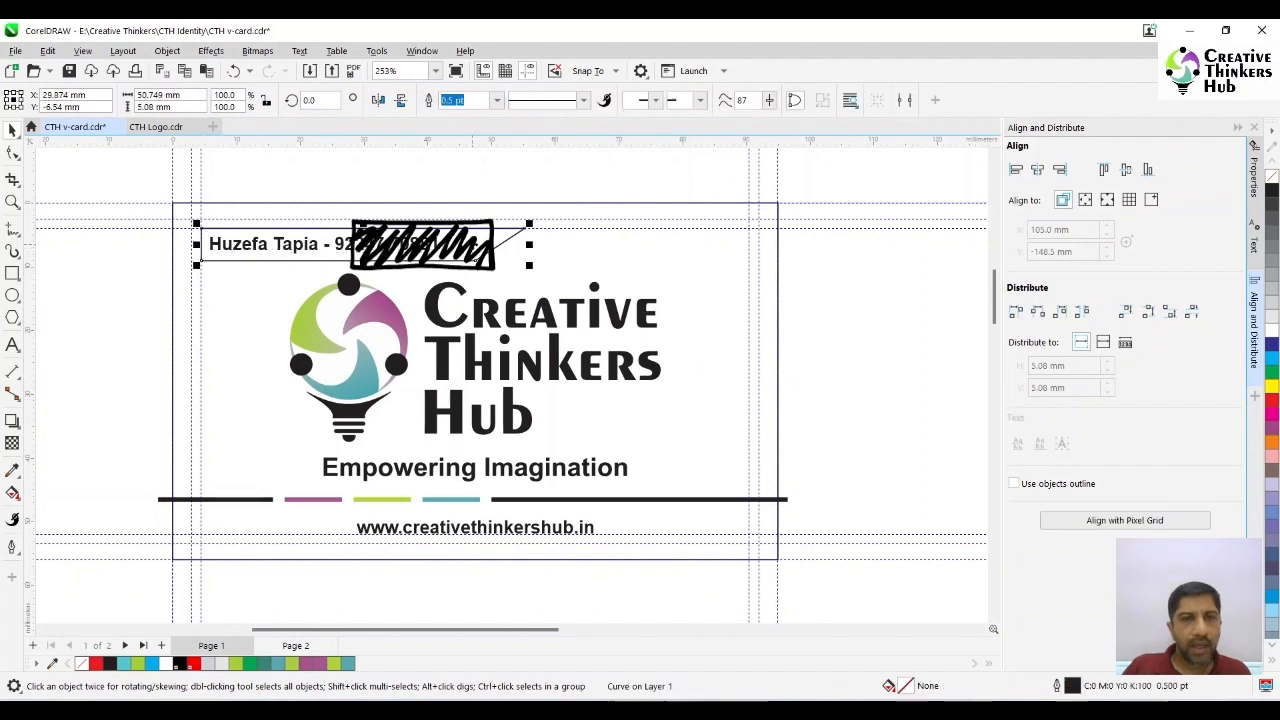
{"action": "left_click_drag", "start_coordinate": [528, 245], "coordinate": [492, 253]}
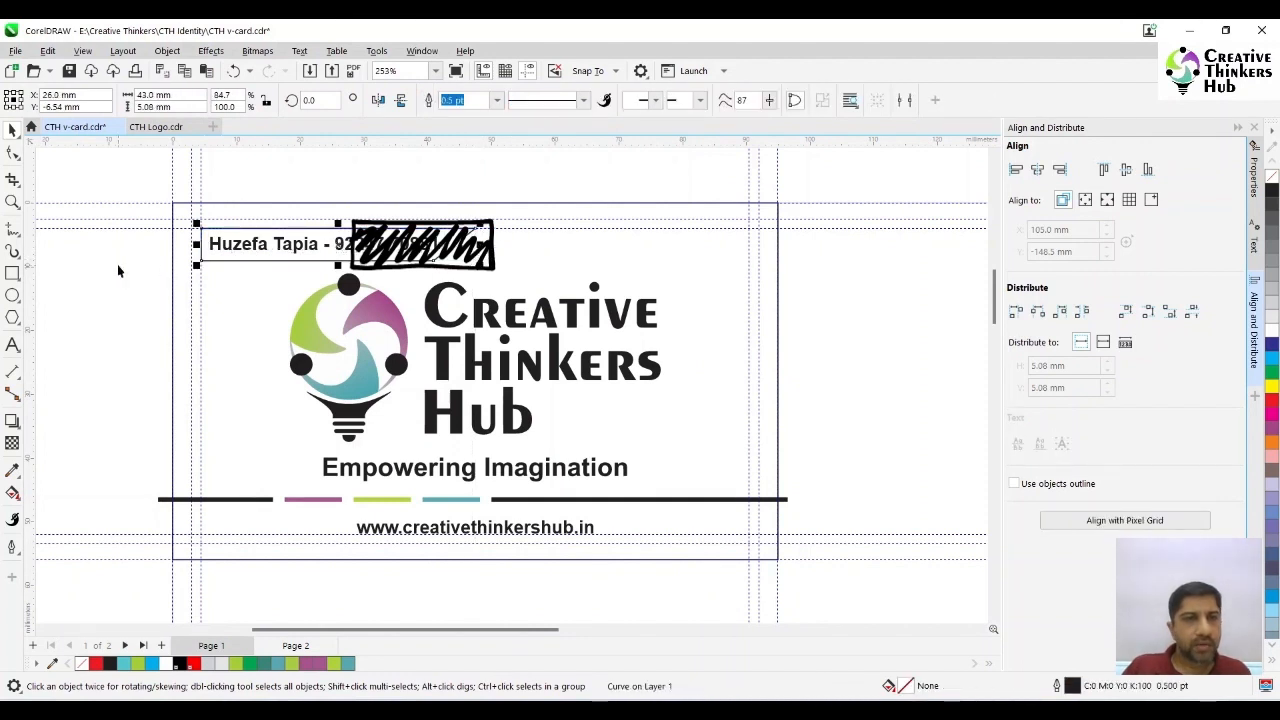
{"action": "left_click", "coordinate": [117, 264]}
{"action": "left_click", "coordinate": [391, 260]}
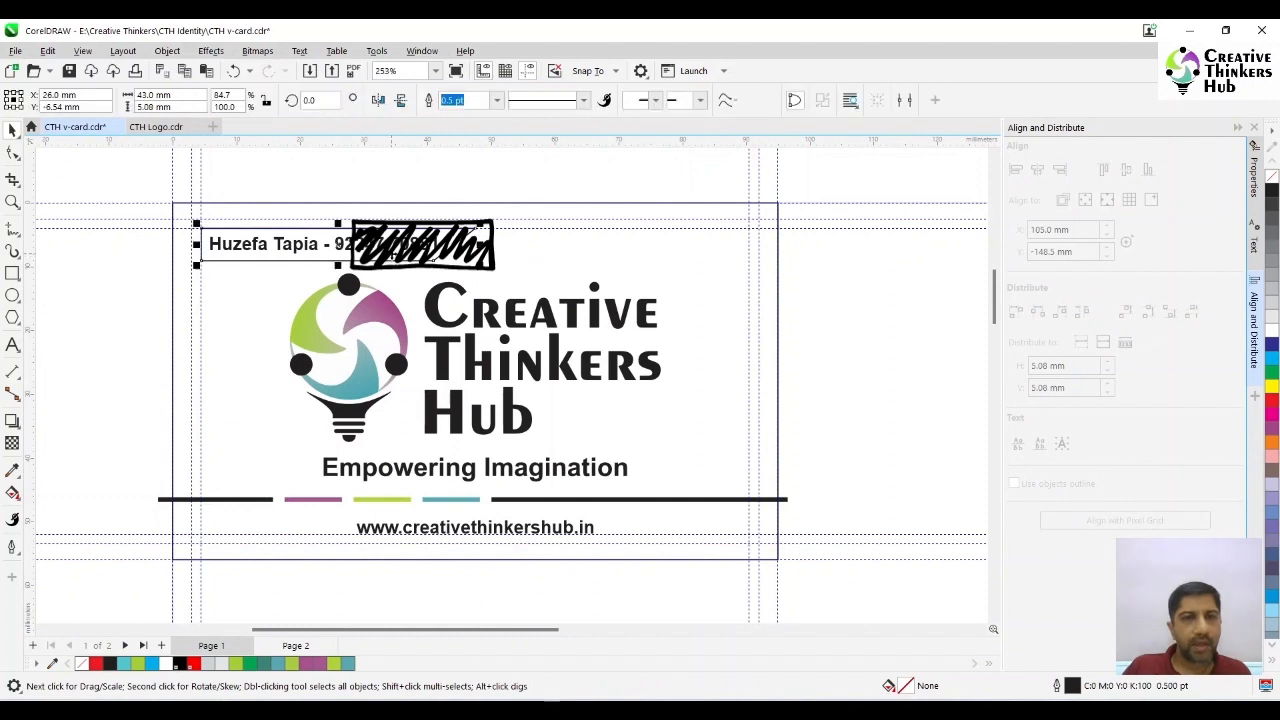
{"action": "left_click", "coordinate": [1270, 197]}
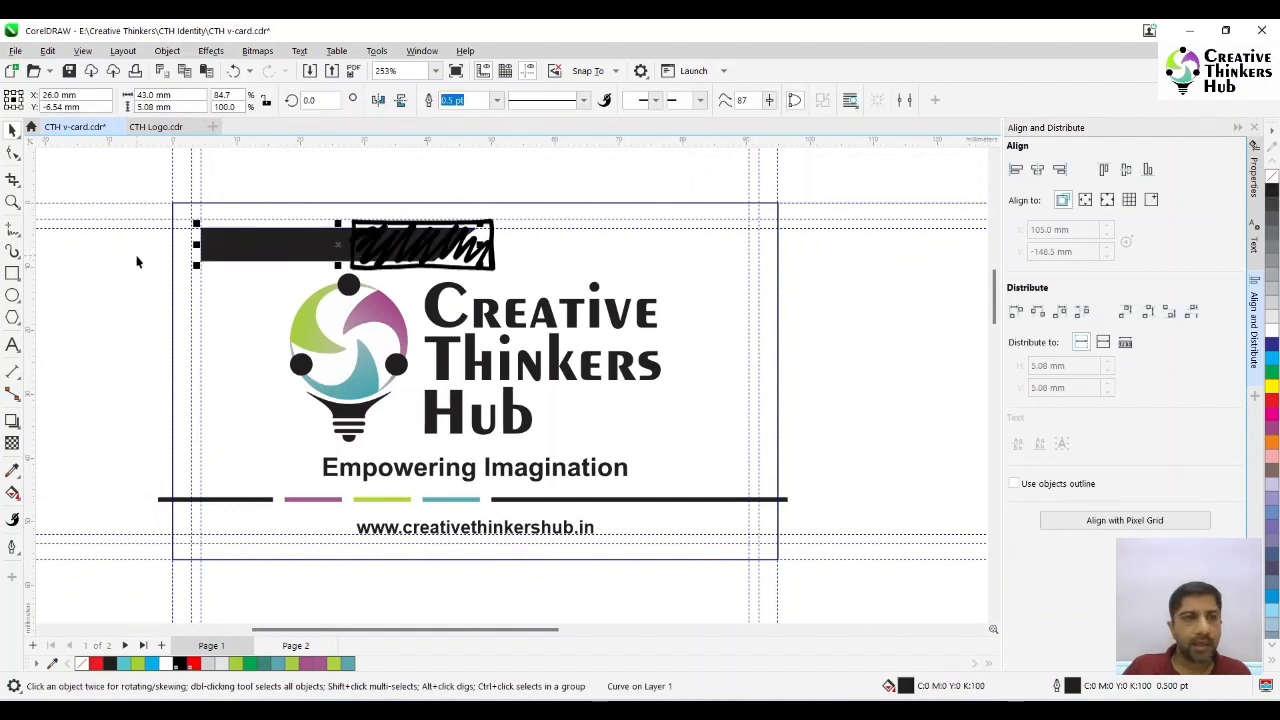
- Fill the contact text on the black slanted shape with white
{"action": "left_click", "coordinate": [150, 218]}
{"action": "left_click_drag", "start_coordinate": [135, 184], "coordinate": [452, 281]}
{"action": "left_click", "coordinate": [1272, 325]}
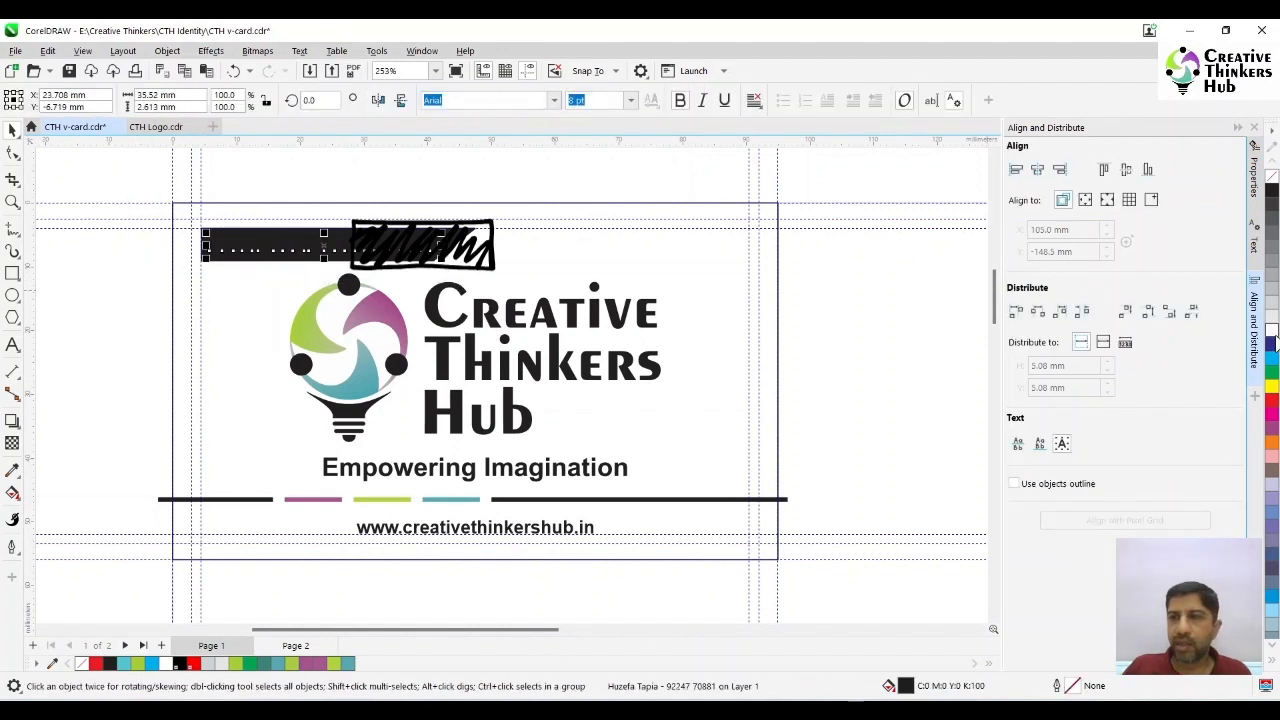
{"action": "left_click", "coordinate": [108, 332]}
{"action": "key", "text": "F4"}
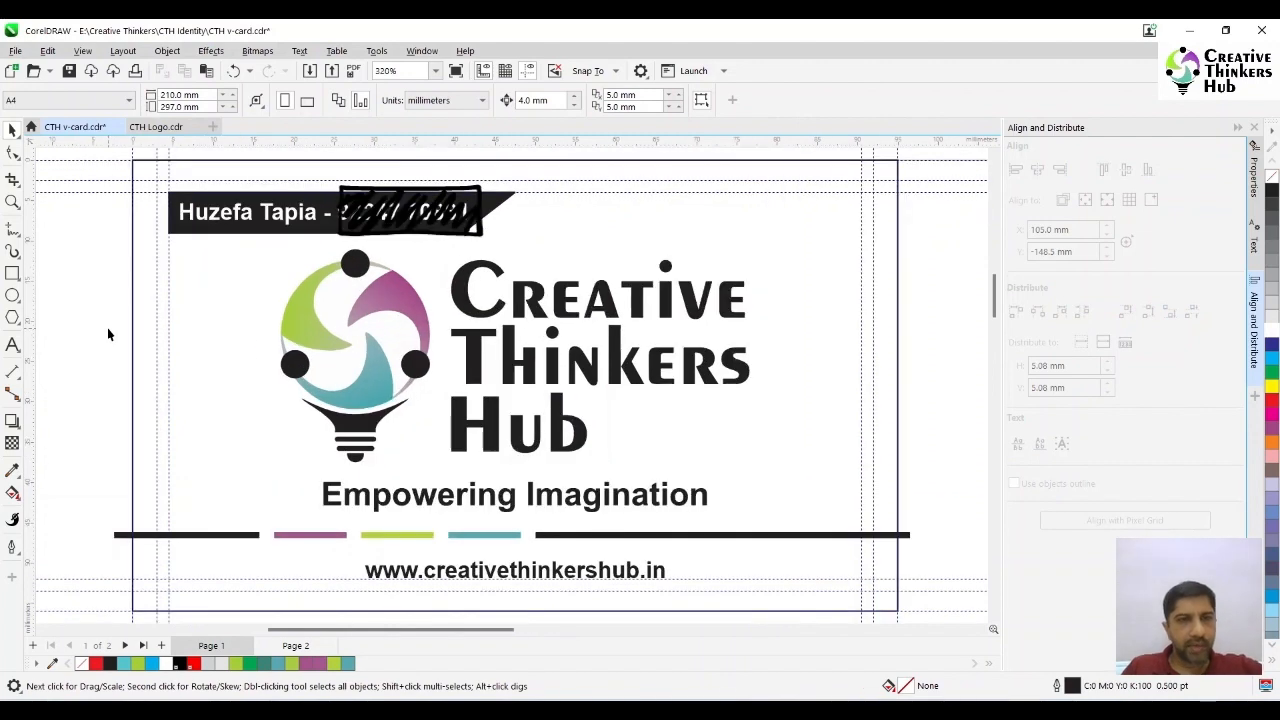
- Duplicate the complete card design and place the copy beside the original on the same page
{"action": "left_click", "coordinate": [436, 70]}
{"action": "left_click", "coordinate": [400, 108]}
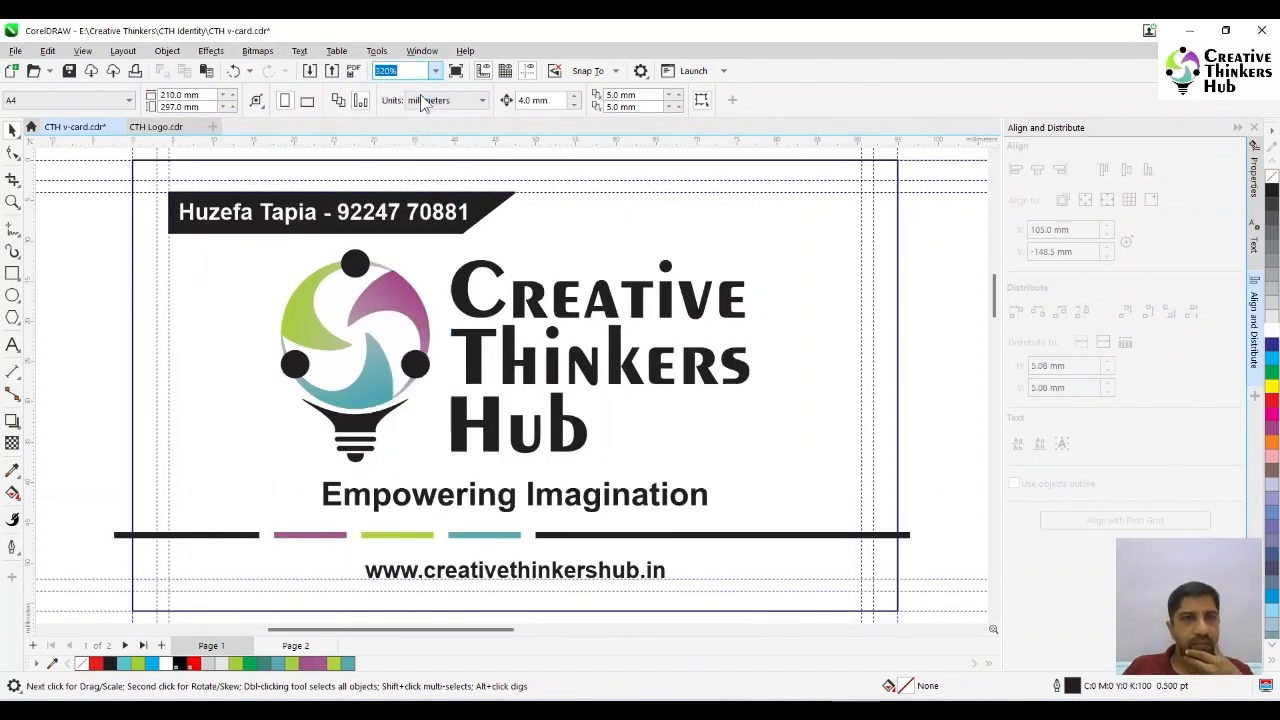
{"action": "left_click_drag", "start_coordinate": [344, 185], "coordinate": [525, 296]}
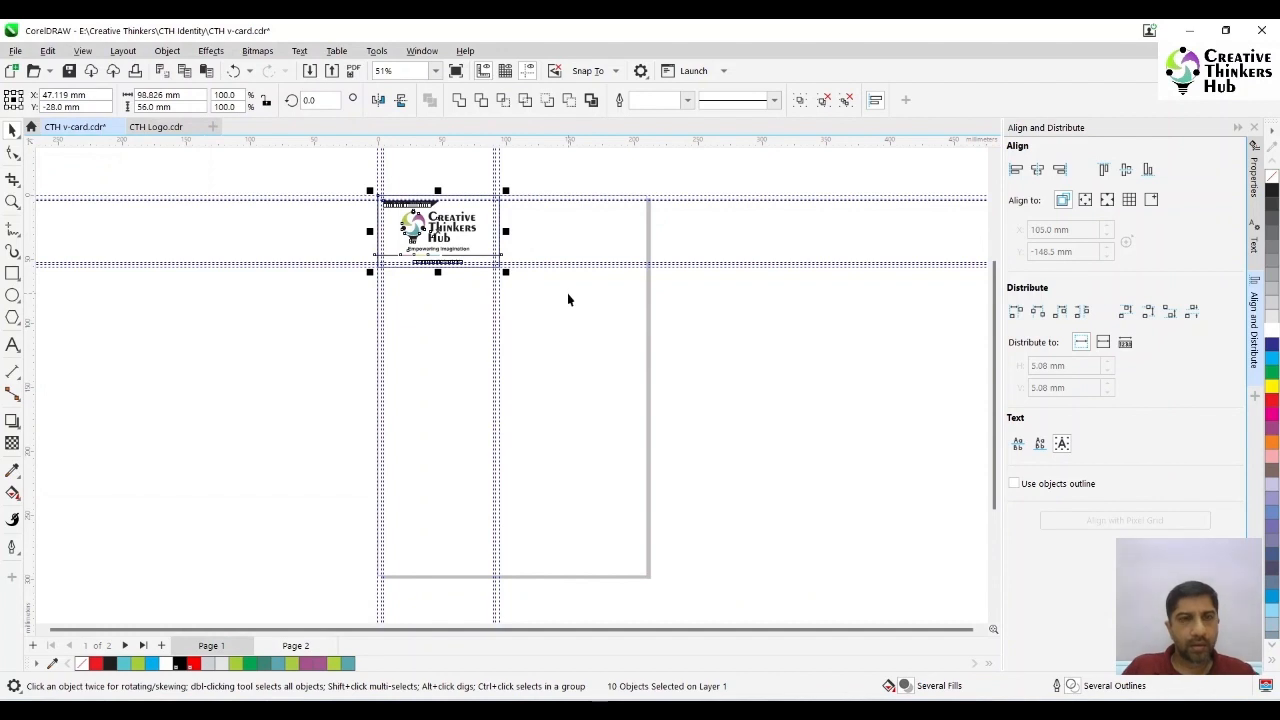
{"action": "left_click_drag", "start_coordinate": [441, 231], "coordinate": [569, 231]}
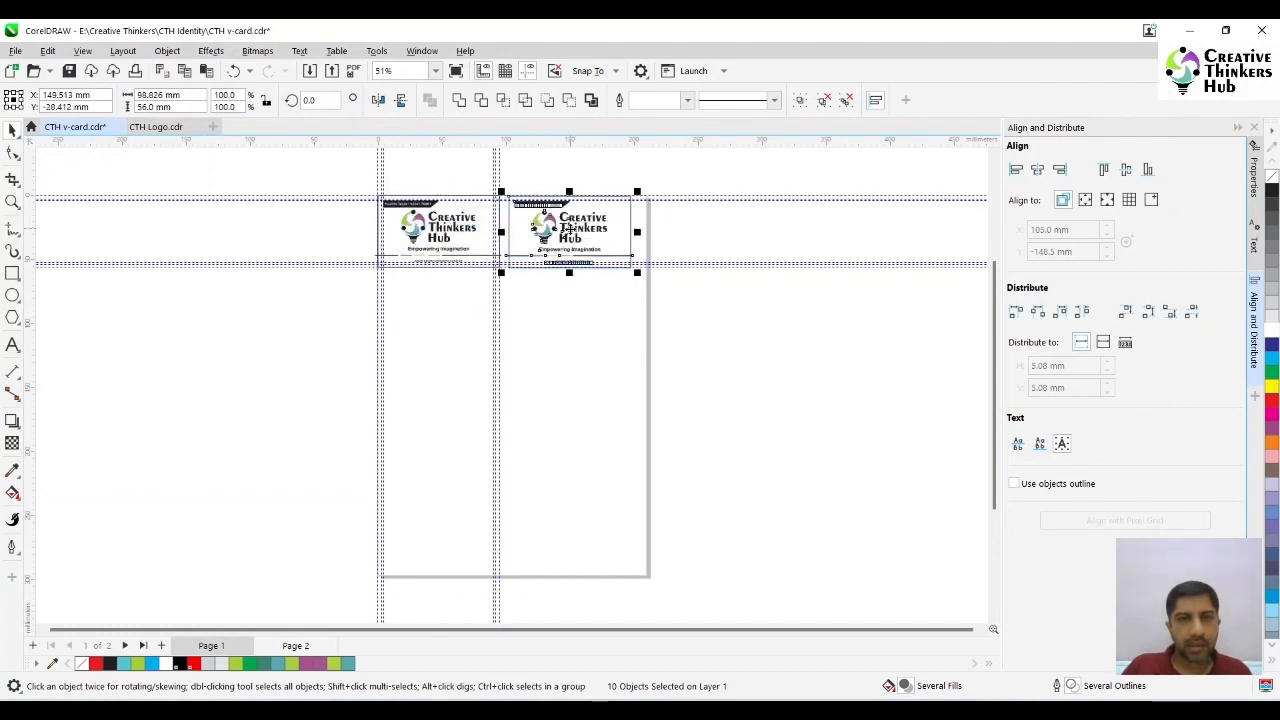
{"action": "left_click", "coordinate": [130, 240]}
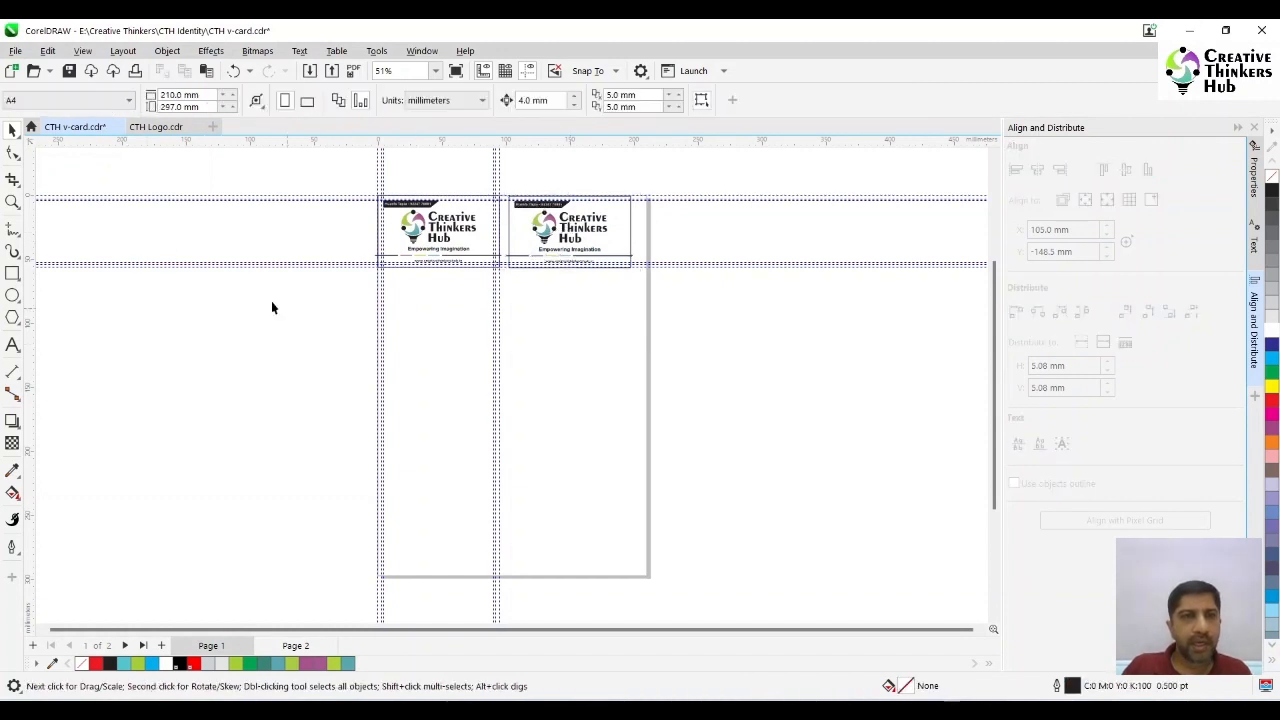
- Group the five decorative bars on the duplicate card and PowerClip them inside its rectangle
{"action": "left_click", "coordinate": [12, 203]}
{"action": "left_click_drag", "start_coordinate": [353, 184], "coordinate": [685, 289]}
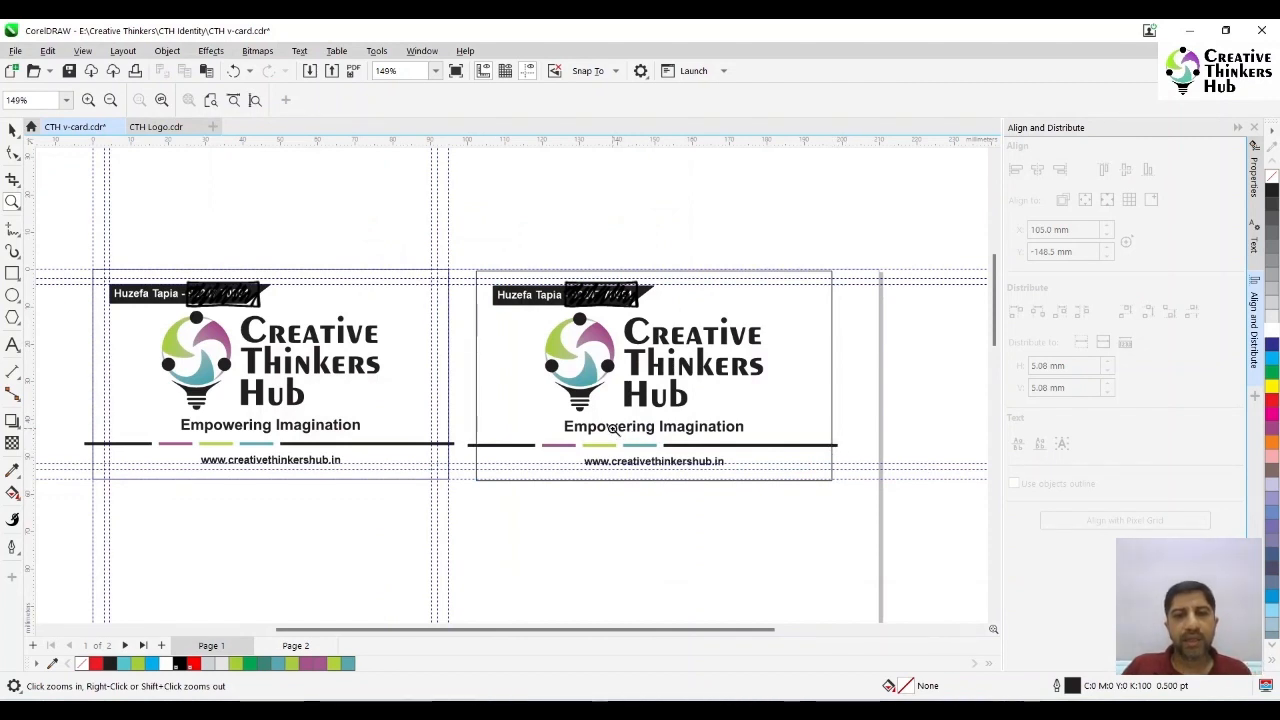
{"action": "left_click", "coordinate": [12, 130]}
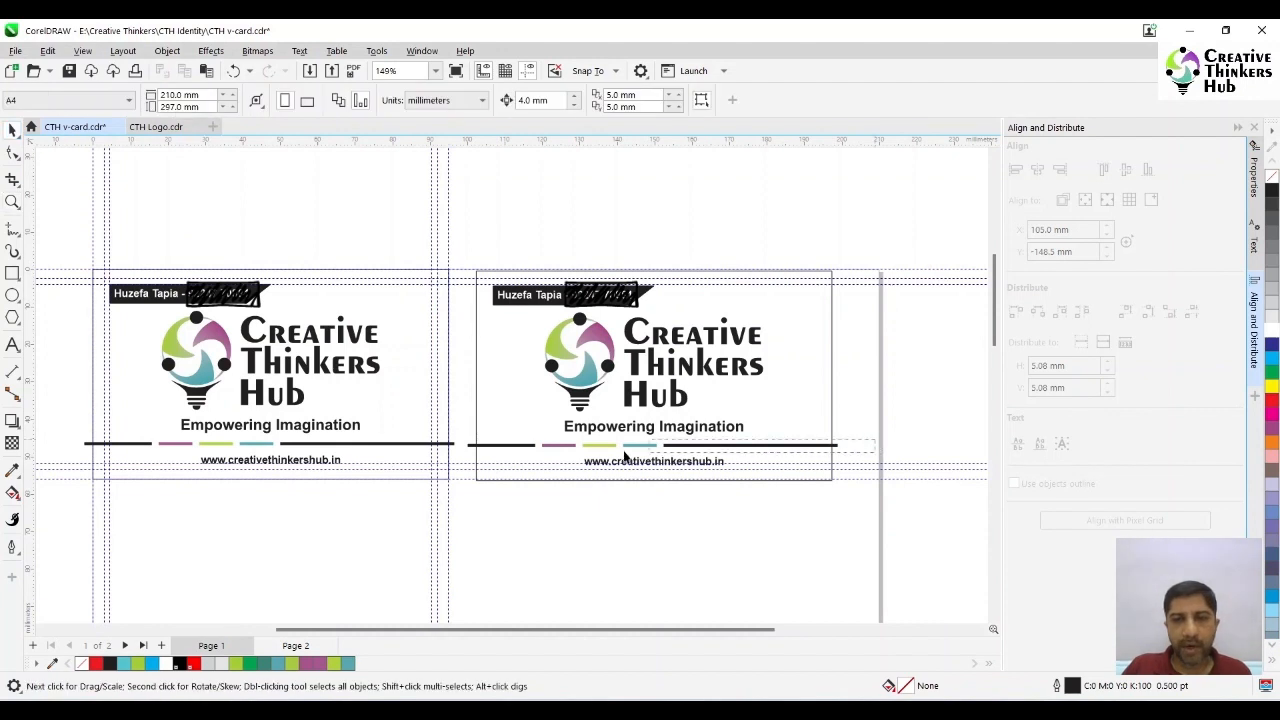
{"action": "left_click_drag", "start_coordinate": [625, 456], "coordinate": [455, 466]}
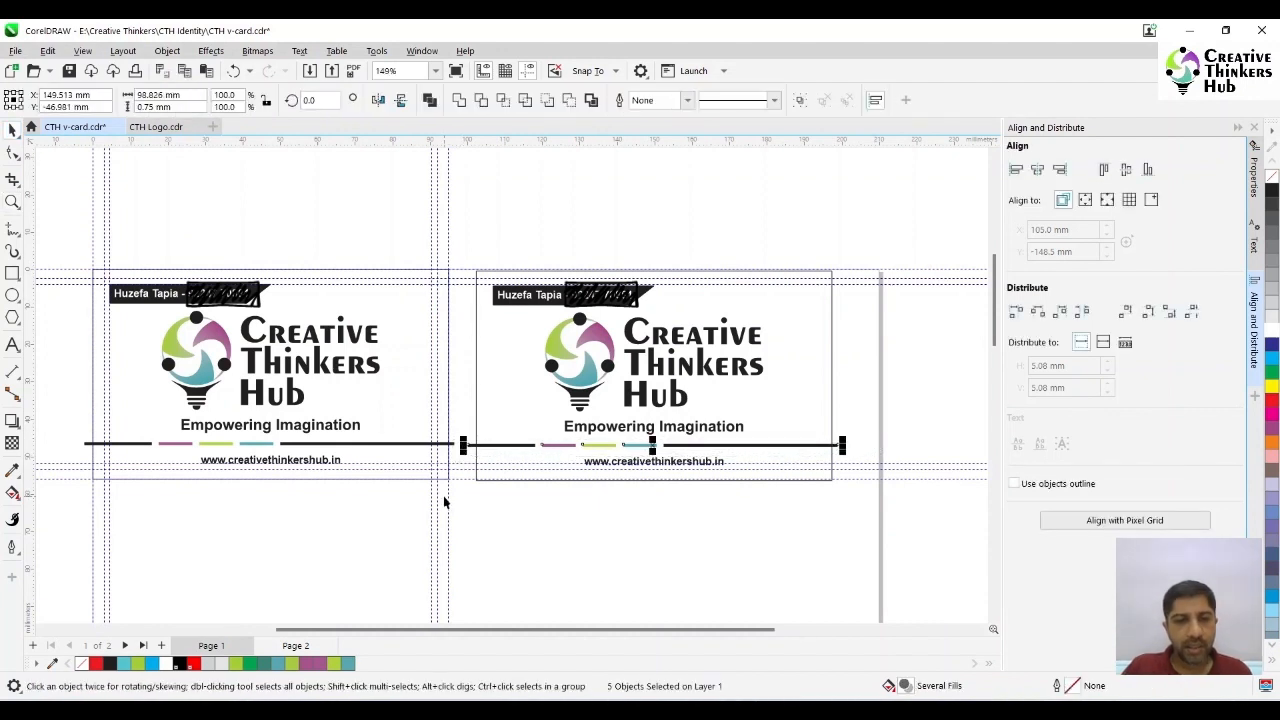
{"action": "key", "text": "ctrl+g"}
{"action": "left_click", "coordinate": [167, 55]}
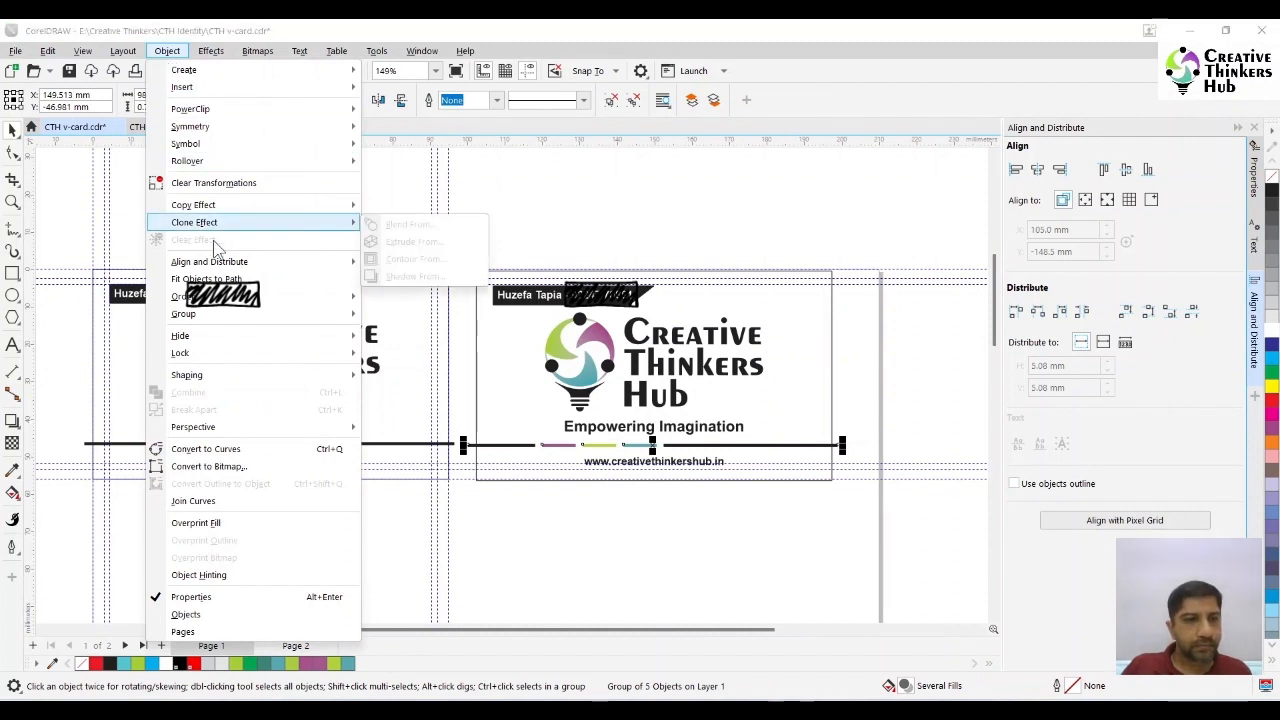
{"action": "mouse_move", "coordinate": [230, 110]}
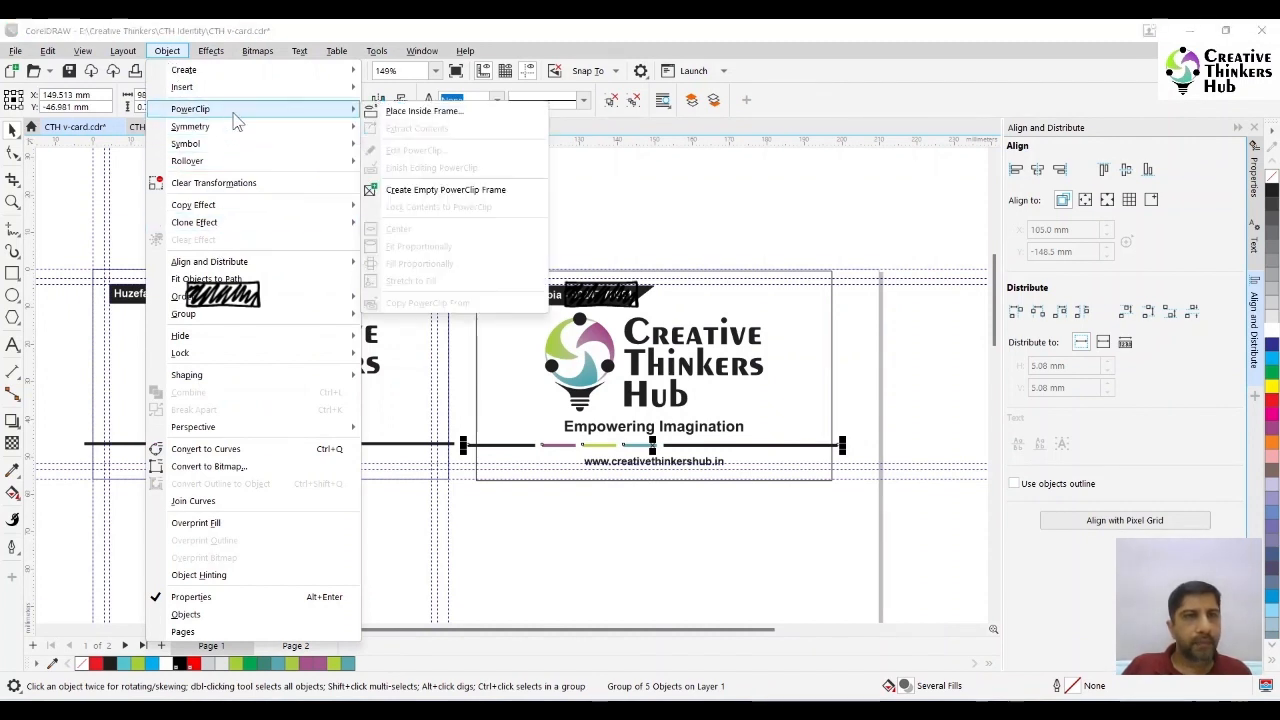
{"action": "left_click", "coordinate": [418, 115]}
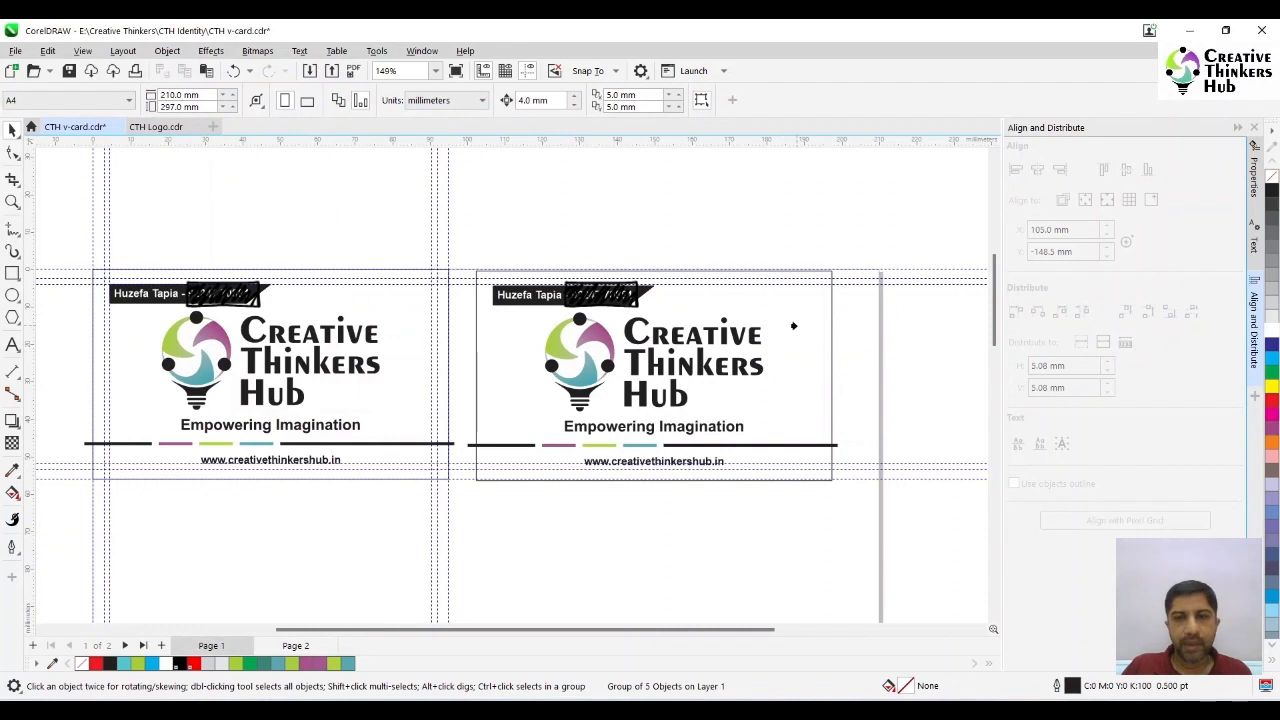
{"action": "left_click", "coordinate": [793, 325]}
{"action": "left_click", "coordinate": [911, 375]}
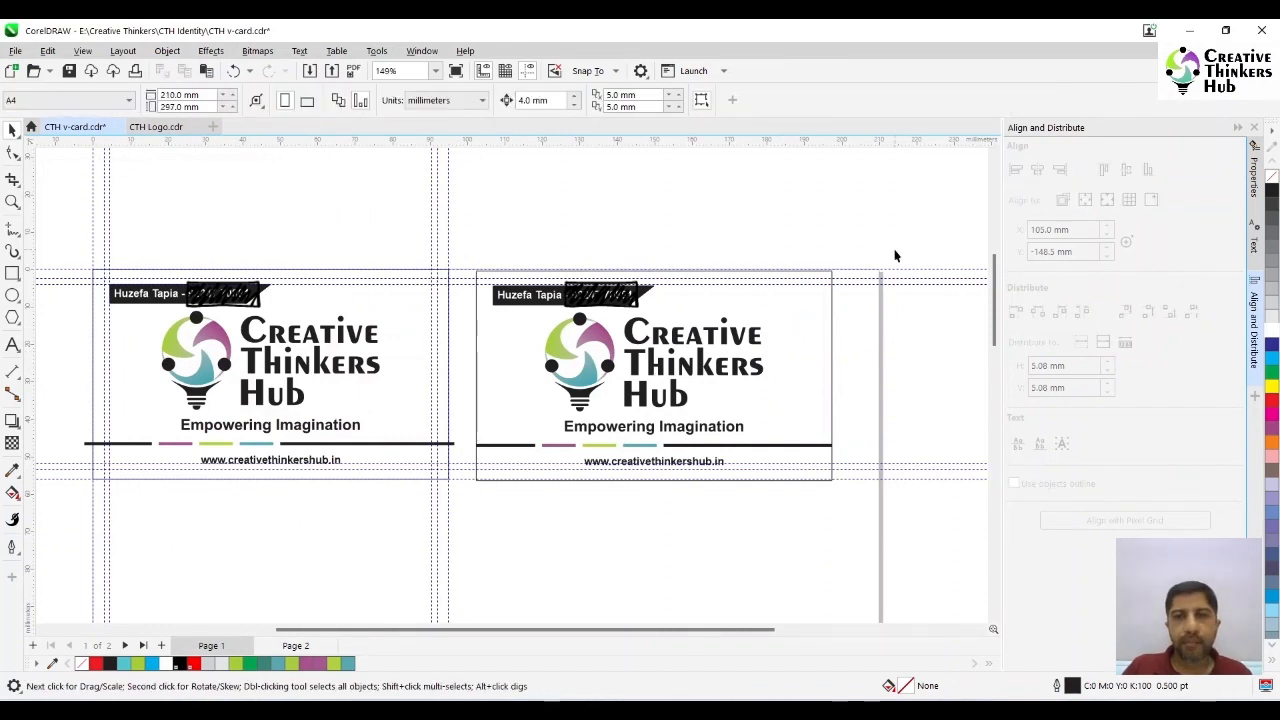
- Reposition the whole duplicate card so its upper edge snaps to the same horizontal guideline as the original card
{"action": "left_click_drag", "start_coordinate": [529, 491], "coordinate": [462, 534]}
{"action": "left_click_drag", "start_coordinate": [491, 383], "coordinate": [512, 419]}
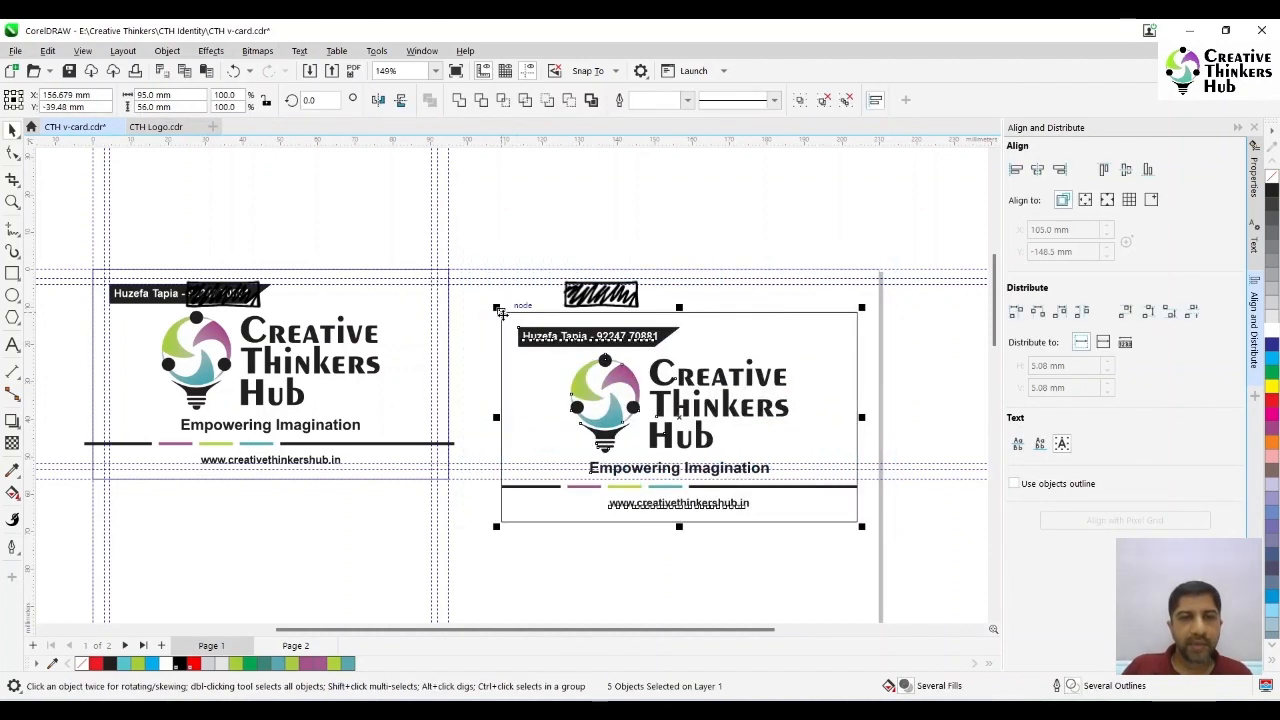
{"action": "left_click_drag", "start_coordinate": [500, 312], "coordinate": [474, 274]}
{"action": "left_click", "coordinate": [526, 237]}
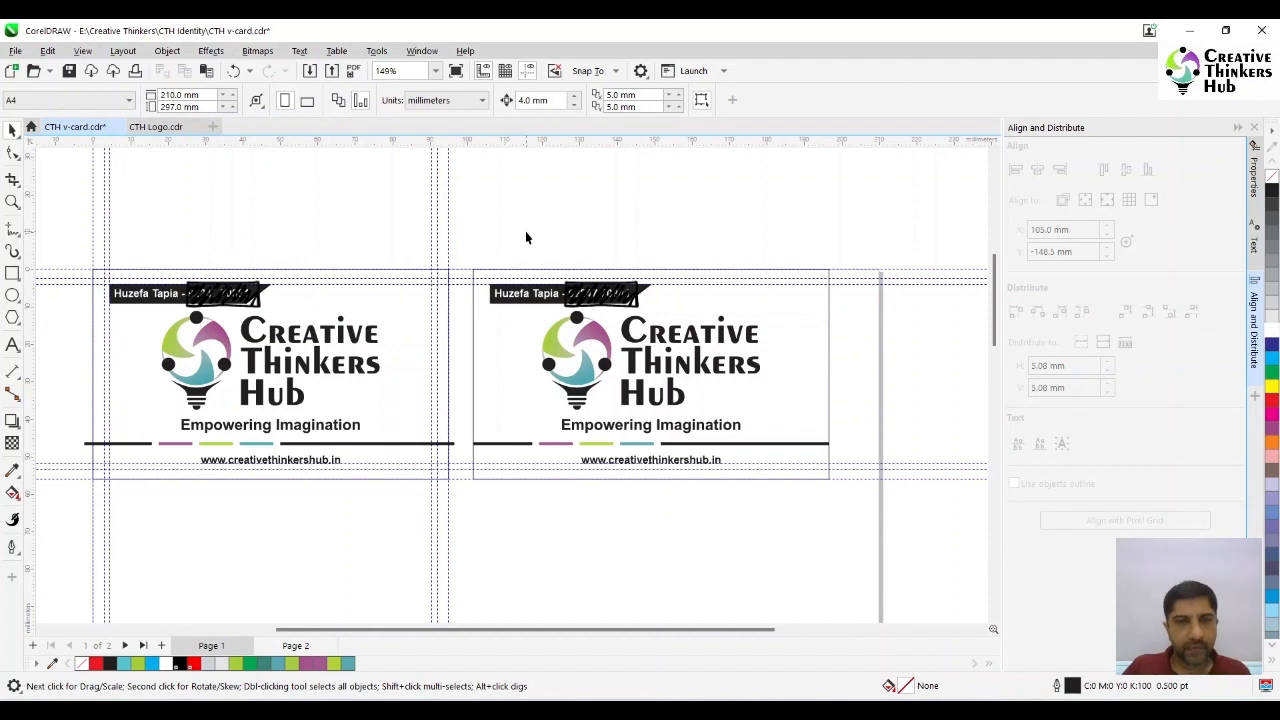
- Delete the contact text and its slanted shape from the duplicate card
{"action": "key", "text": "F4"}
{"action": "key", "text": "z"}
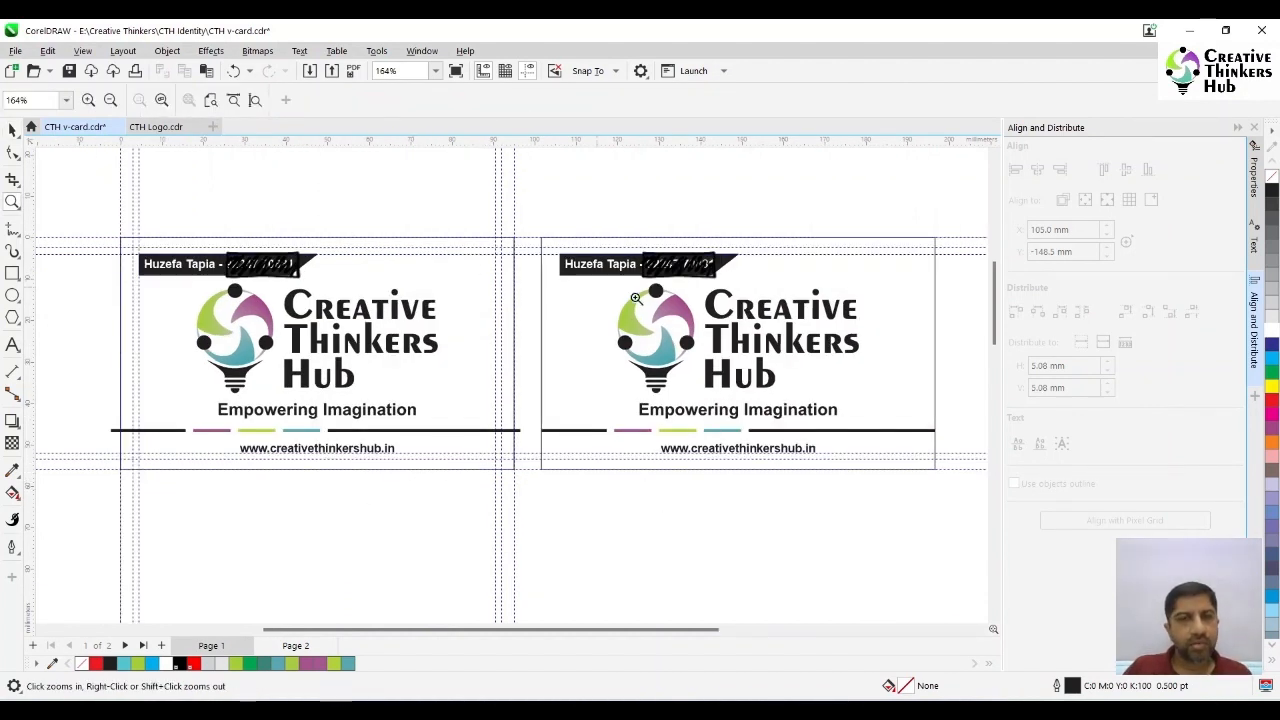
{"action": "key", "text": "space"}
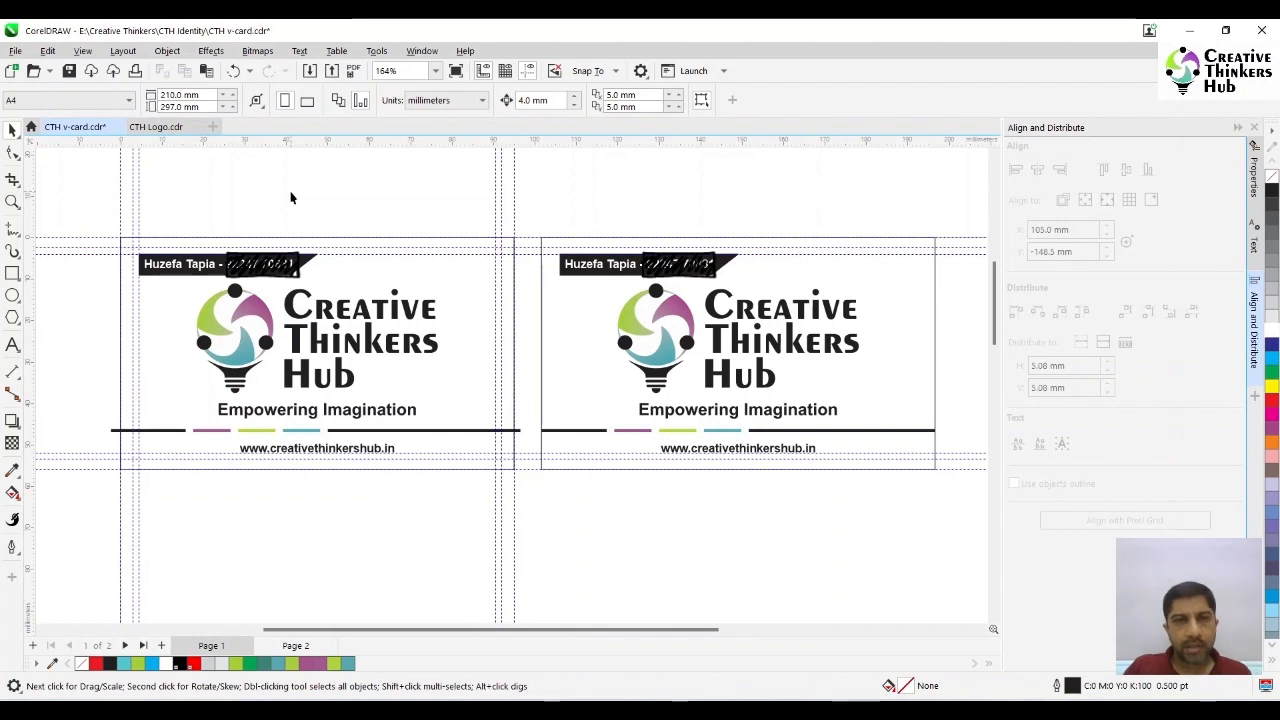
{"action": "left_click_drag", "start_coordinate": [526, 217], "coordinate": [759, 288]}
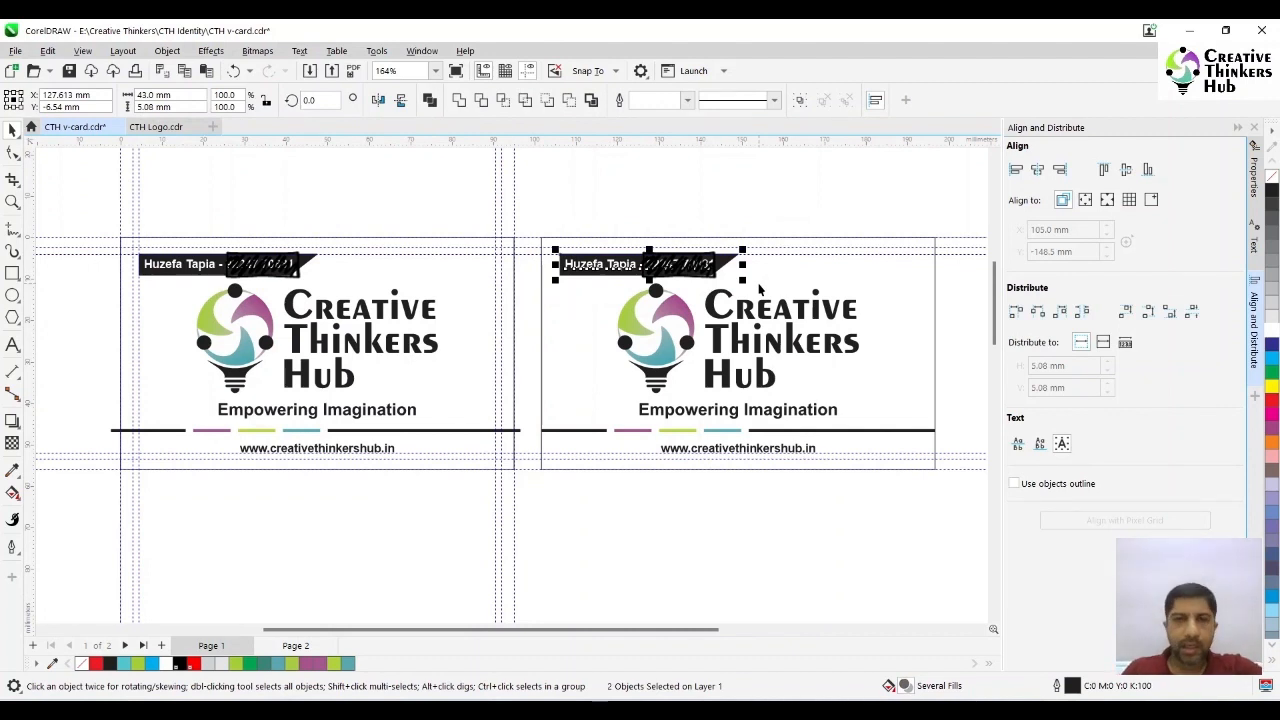
{"action": "key", "text": "Delete"}
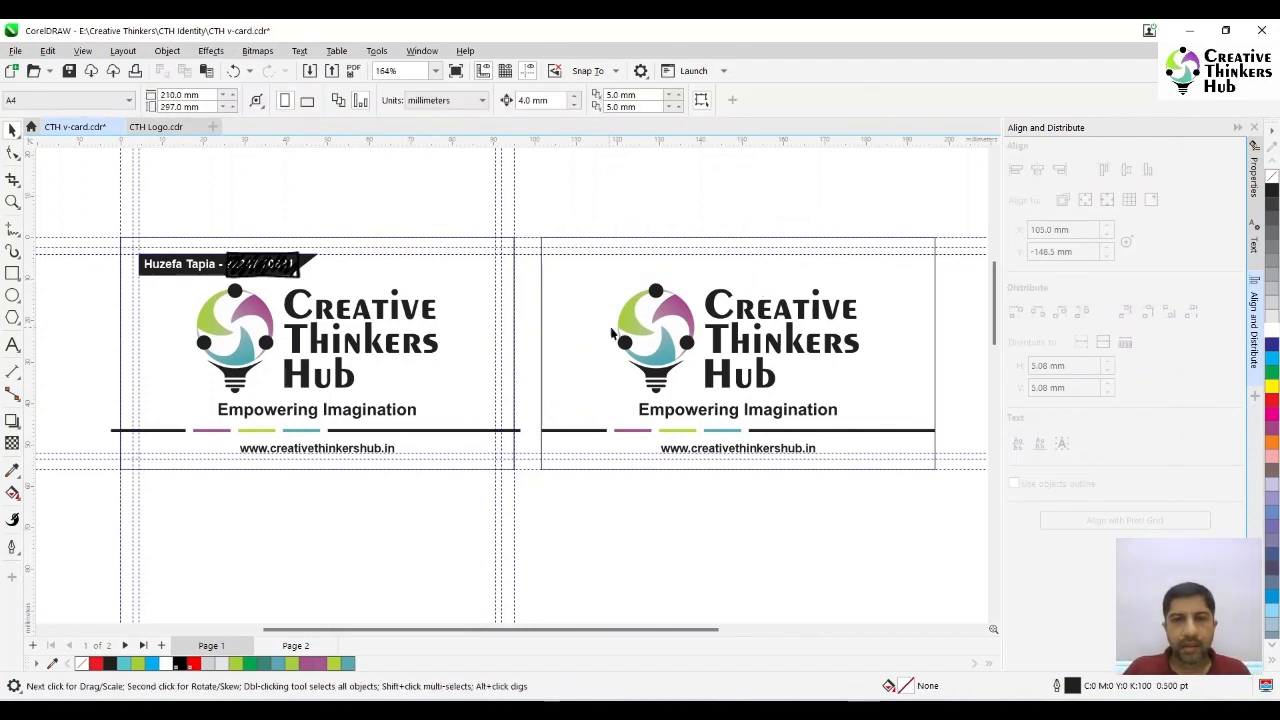
- Move the logo group on the duplicate card up by 4 mm
{"action": "left_click", "coordinate": [664, 368]}
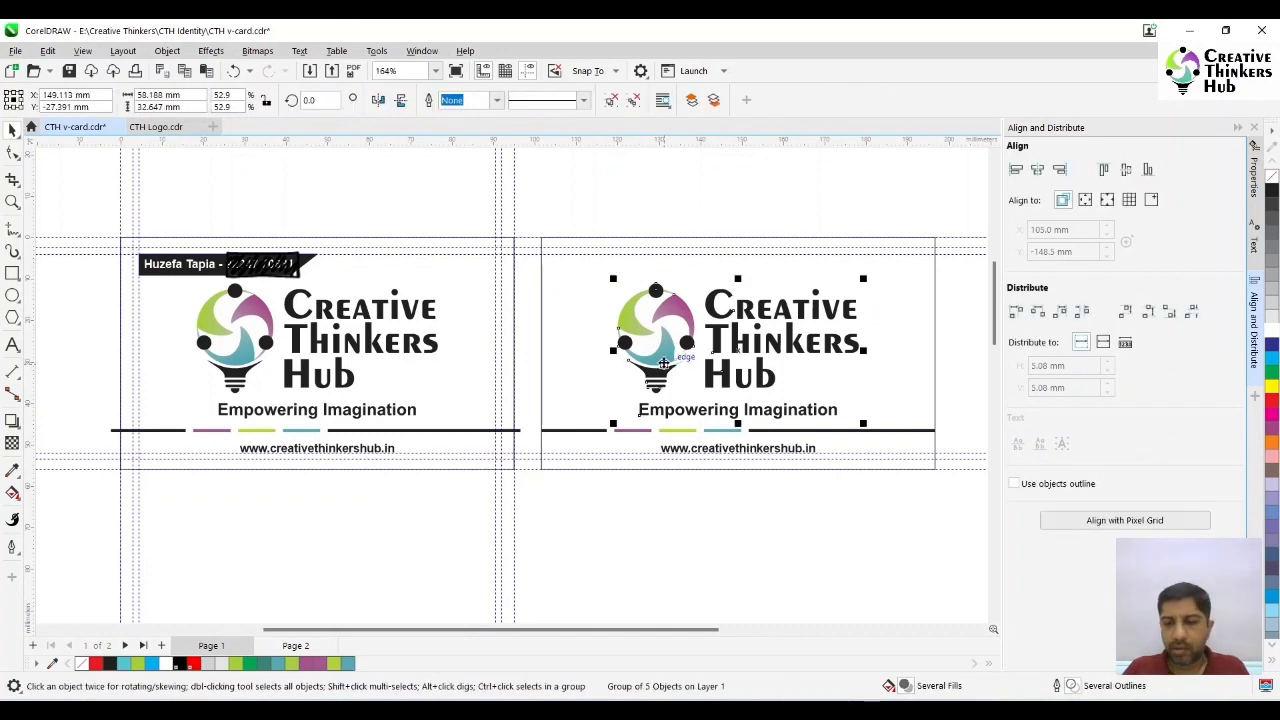
{"action": "left_click_drag", "start_coordinate": [664, 368], "coordinate": [664, 352]}
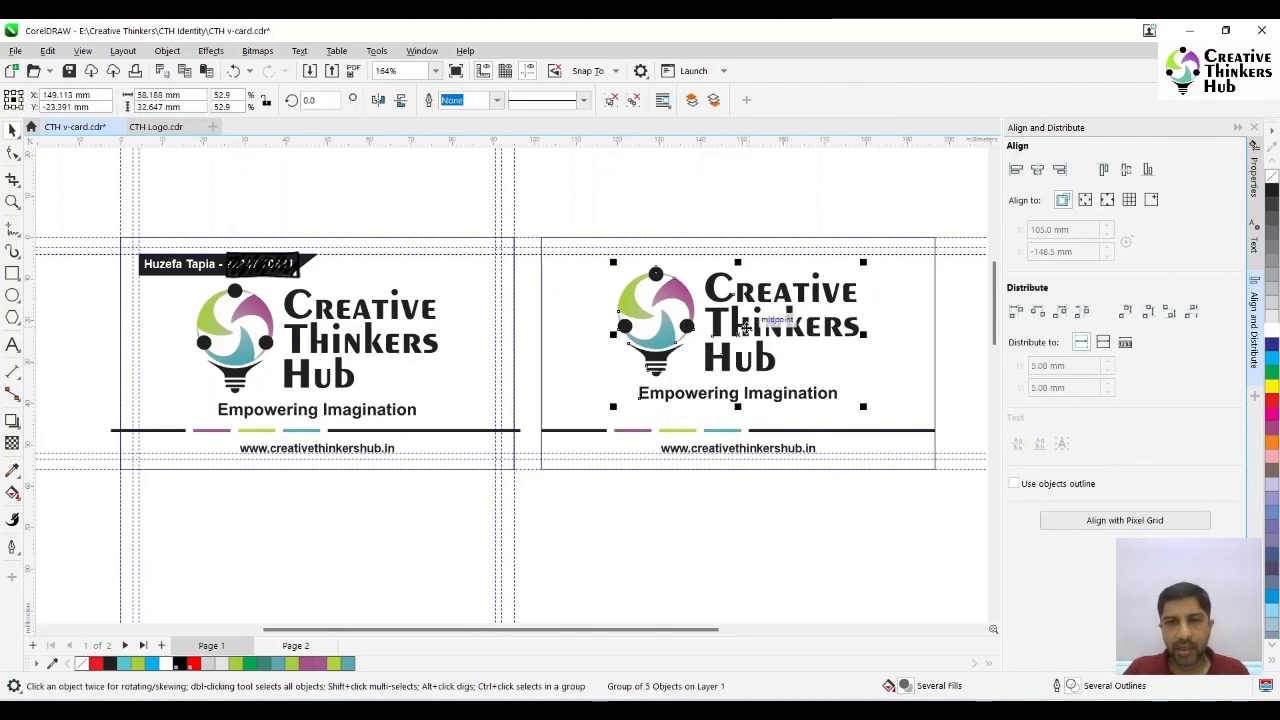
{"action": "left_click", "coordinate": [745, 328], "text": "ctrl"}
{"action": "left_click", "coordinate": [817, 211]}
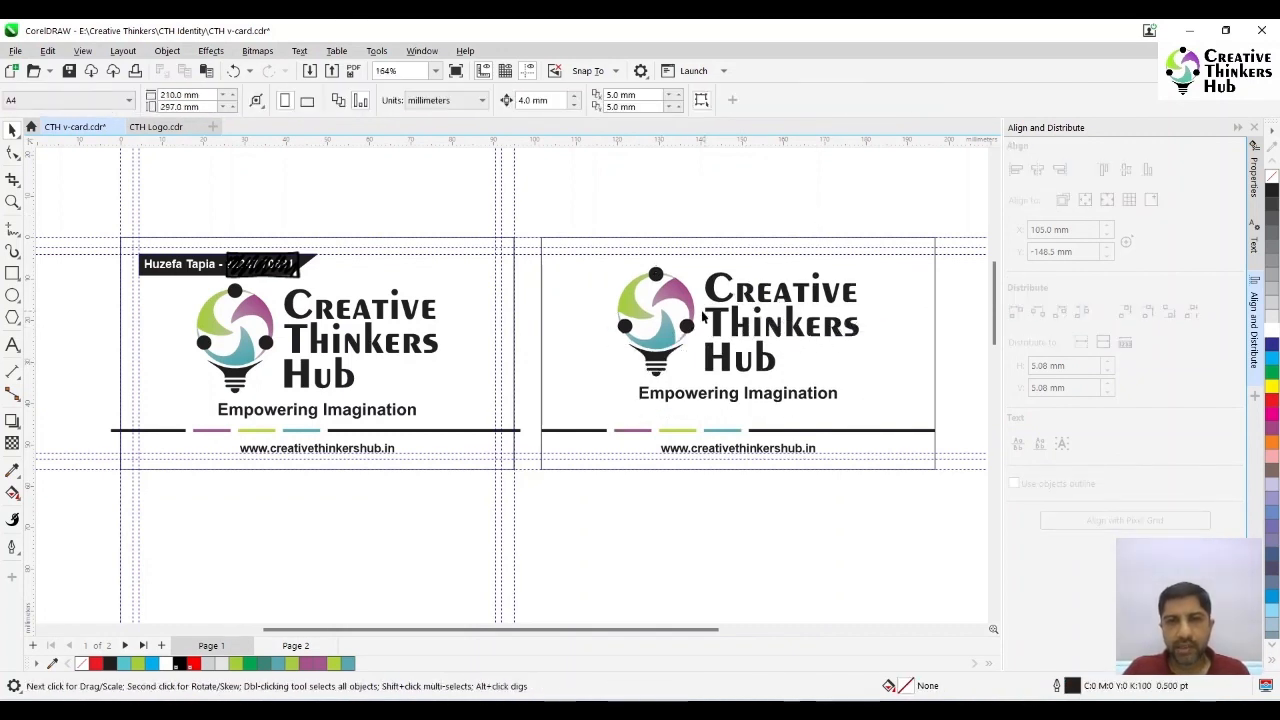
- Centre the logo group on the duplicate card's rectangle and raise it to a Y position of -26 mm
{"action": "left_click", "coordinate": [682, 300]}
{"action": "left_click", "coordinate": [908, 347], "text": "shift"}
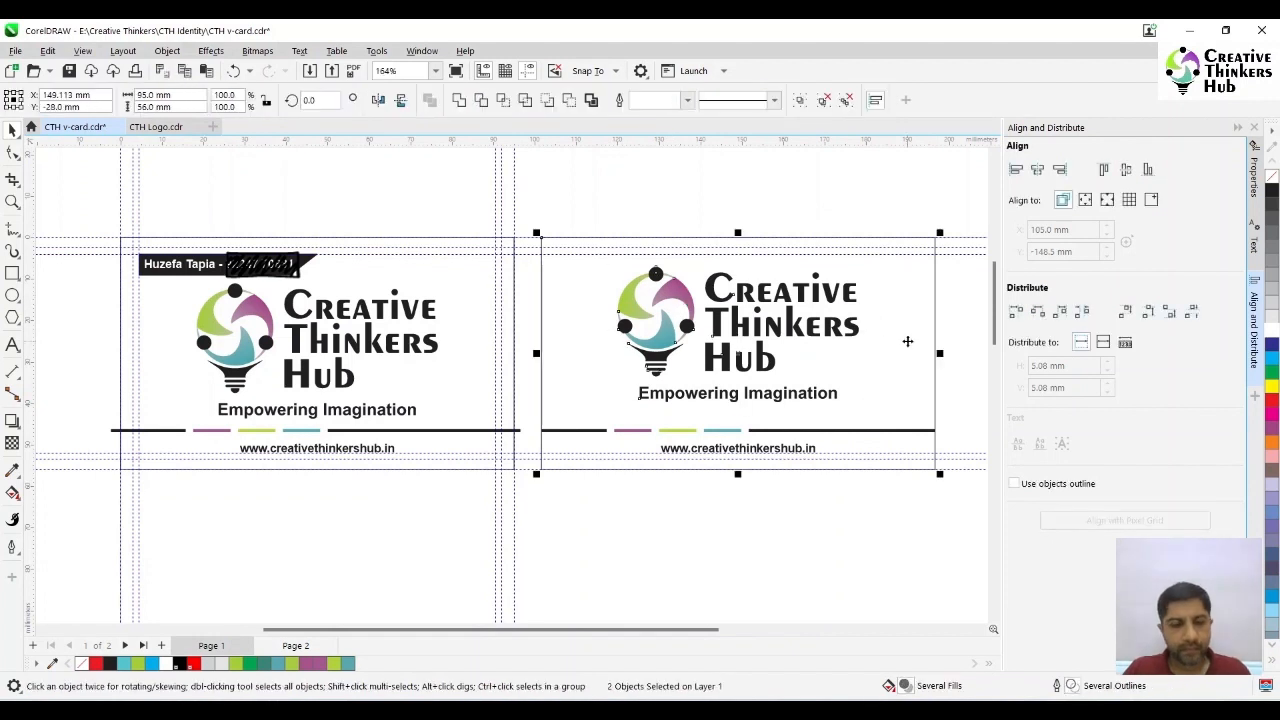
{"action": "key", "text": "c"}
{"action": "left_click", "coordinate": [727, 196]}
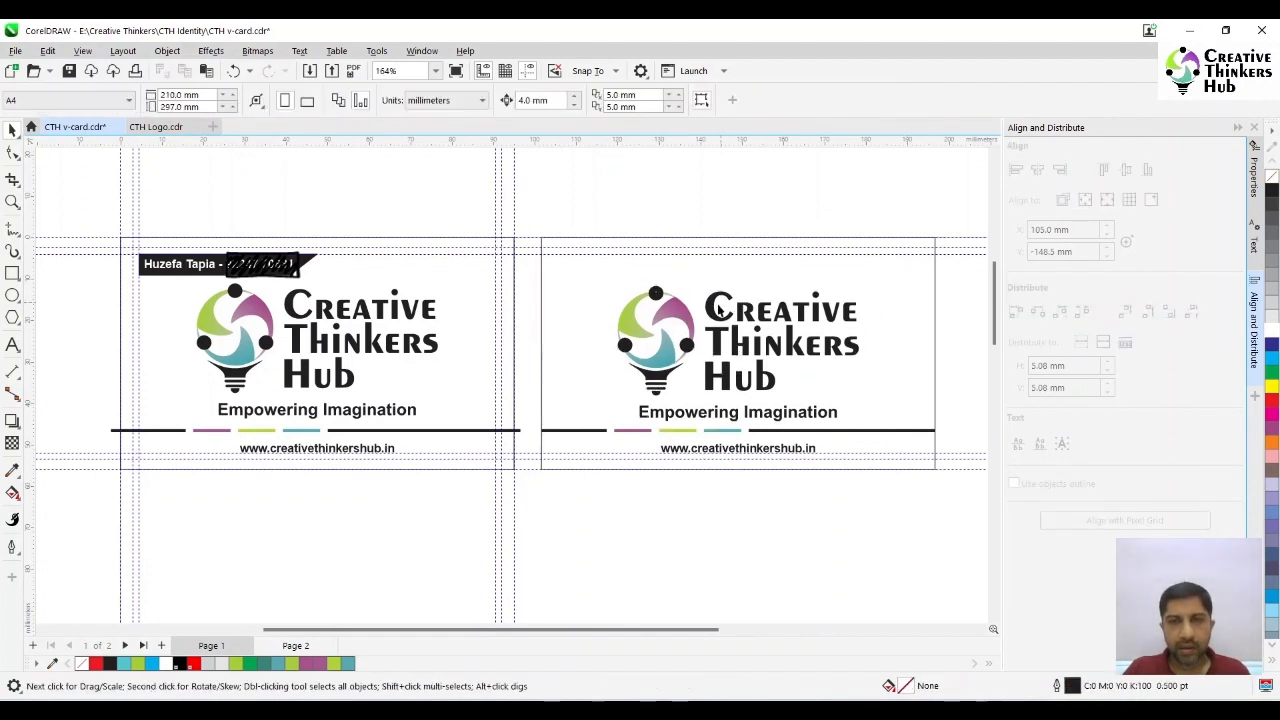
{"action": "left_click", "coordinate": [714, 312]}
{"action": "key", "text": "Up"}
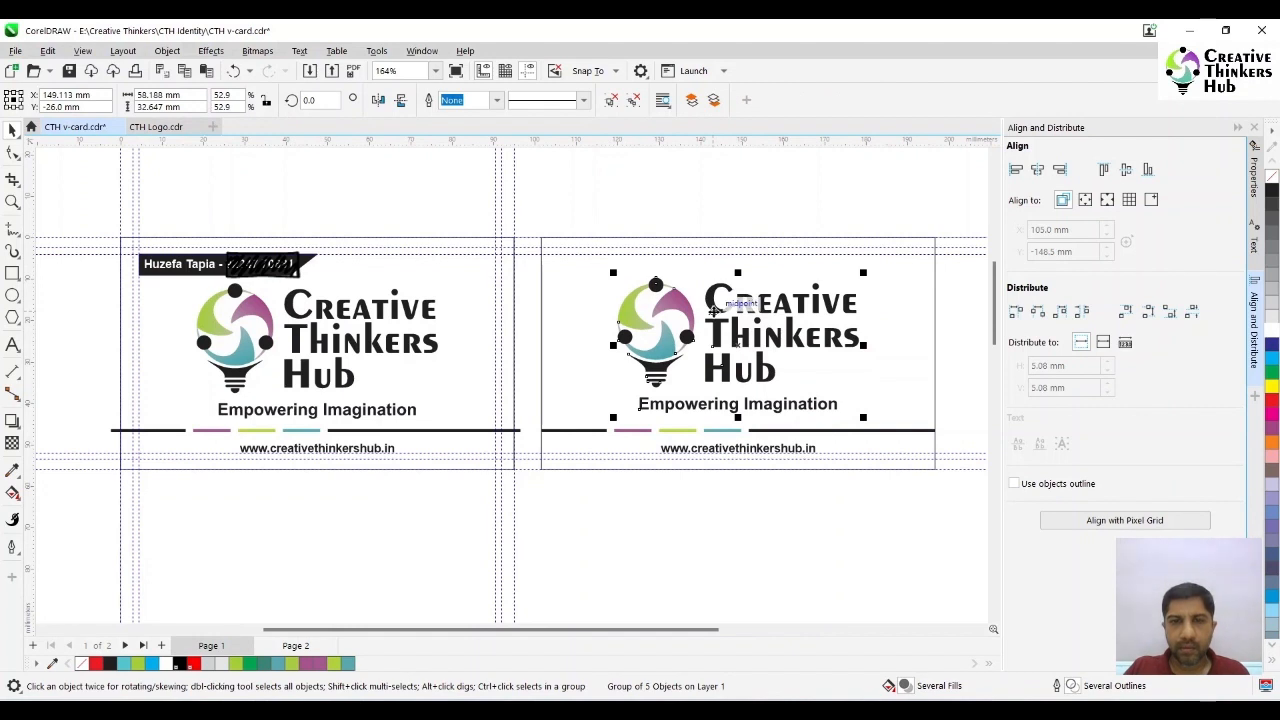
{"action": "left_click", "coordinate": [656, 205]}
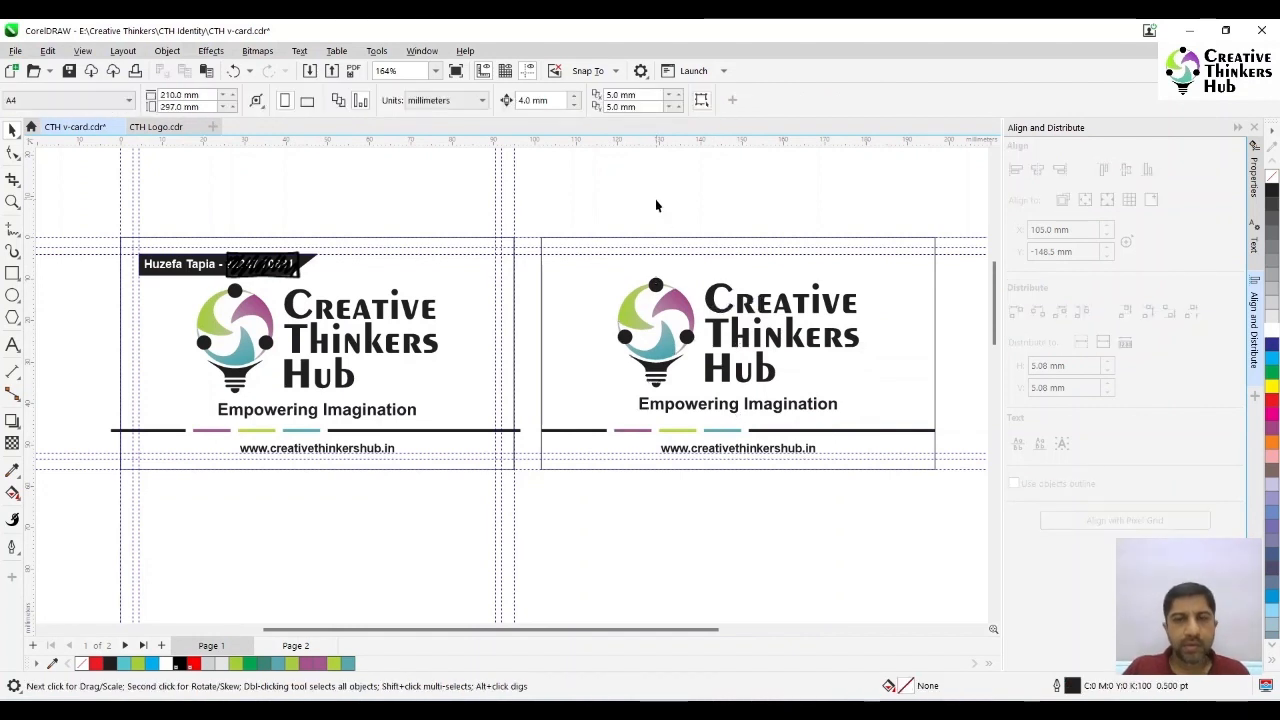
- Delete the logo with its tagline and the black slanted shape from the original card
{"action": "left_click", "coordinate": [501, 430]}
{"action": "key", "text": "Delete"}
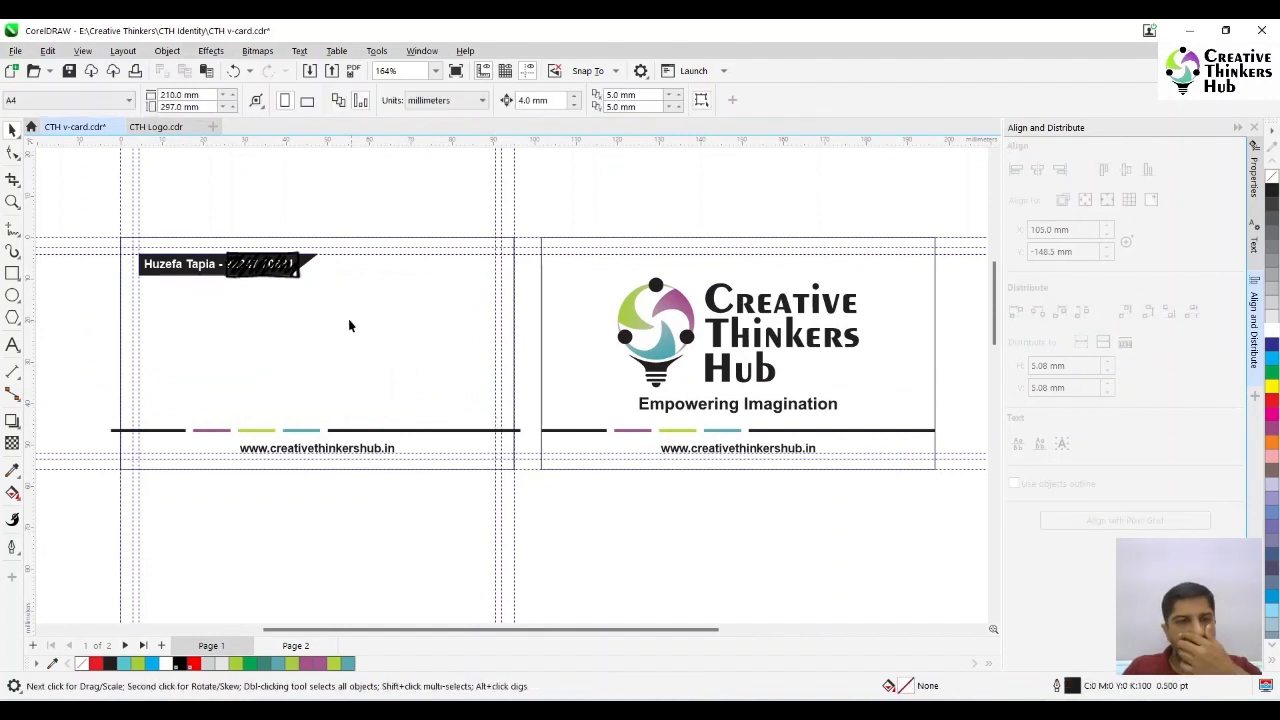
{"action": "left_click", "coordinate": [283, 280]}
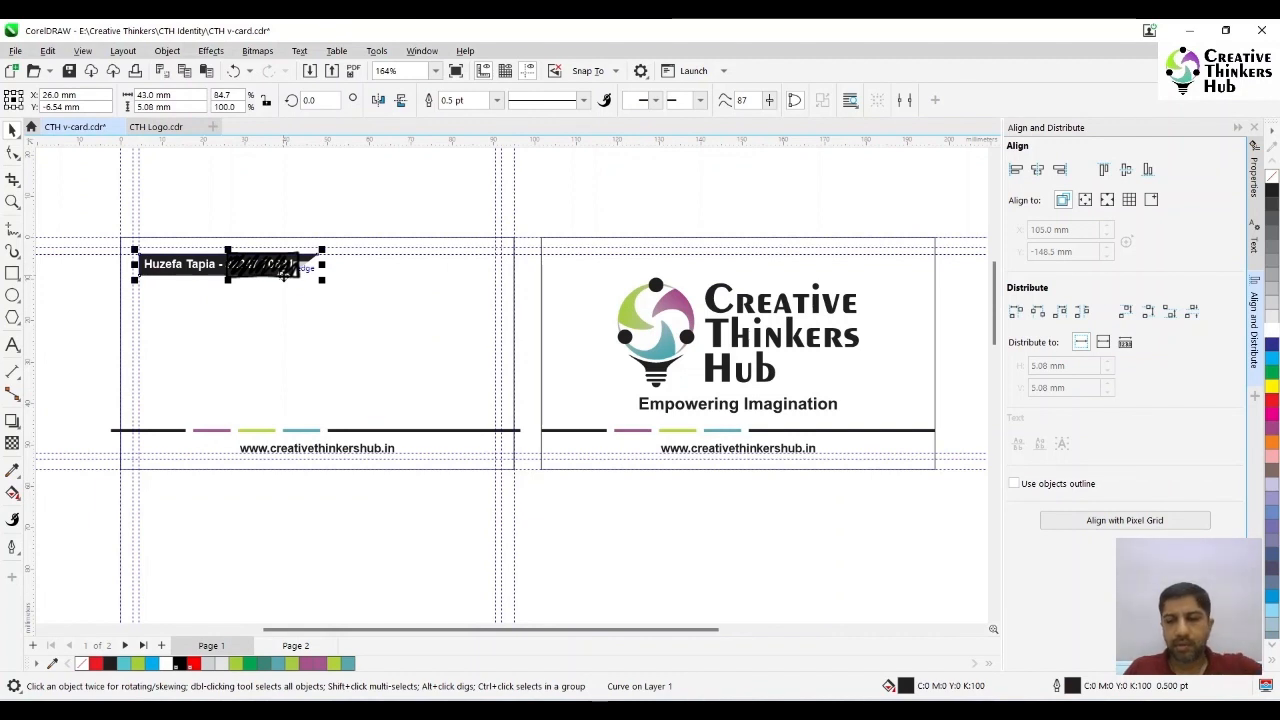
{"action": "key", "text": "Delete"}
- Recolour the original card's contact text purple (C20 M70 Y0 K20) and move it near the card's upper centre
{"action": "left_click_drag", "start_coordinate": [85, 238], "coordinate": [360, 322]}
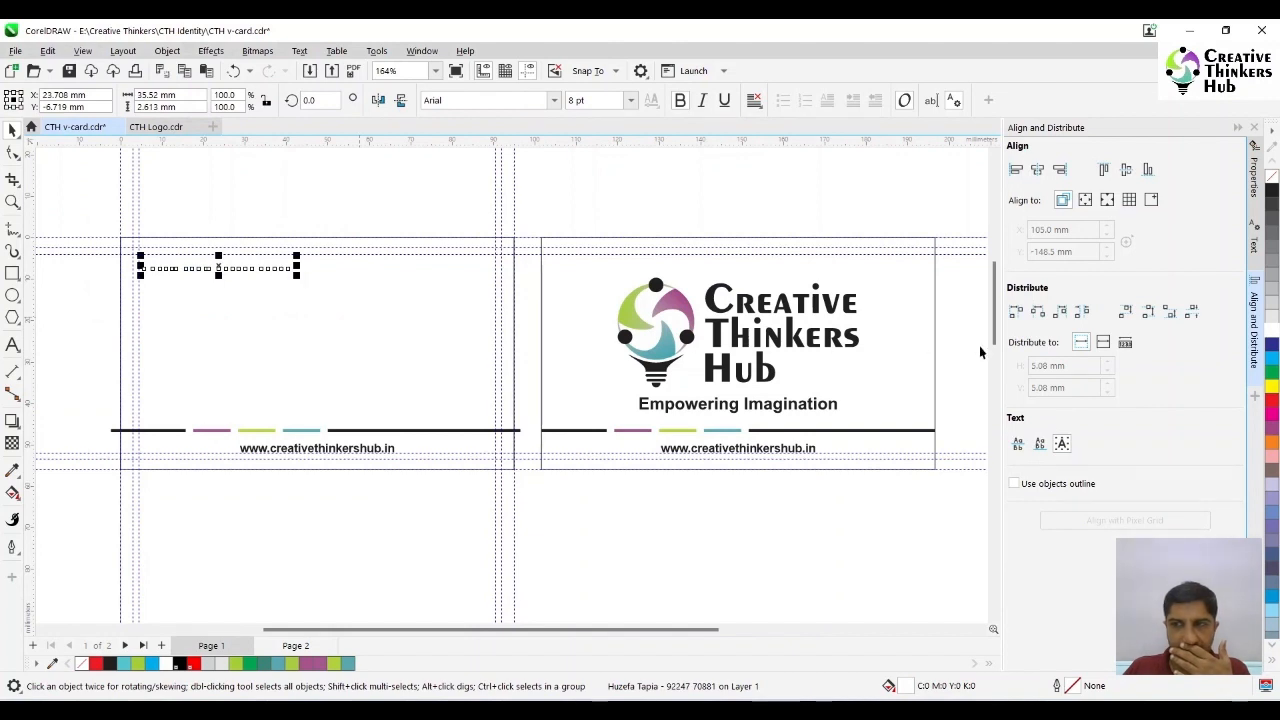
{"action": "left_click", "coordinate": [322, 663]}
{"action": "mouse_move", "coordinate": [218, 265]}
{"action": "left_mouse_down"}
{"action": "mouse_move", "coordinate": [348, 290]}
{"action": "mouse_move", "coordinate": [313, 280]}
{"action": "left_mouse_up"}
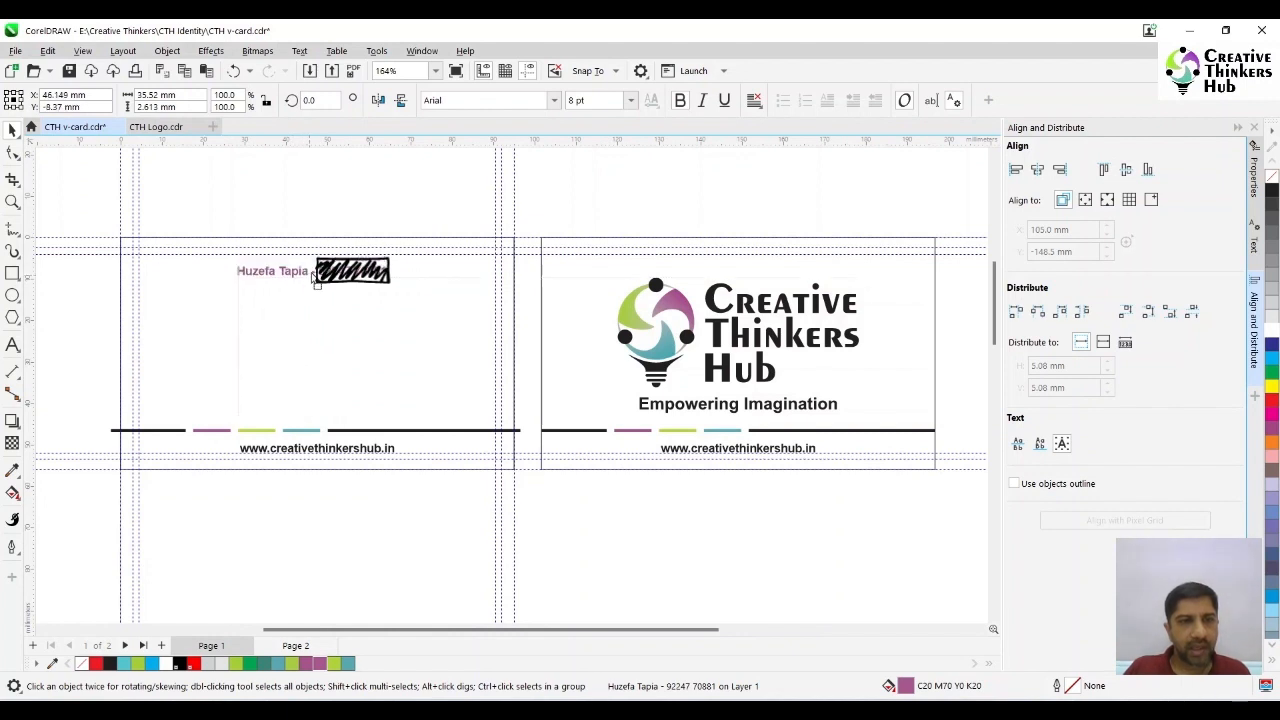
{"action": "left_click", "coordinate": [13, 344]}
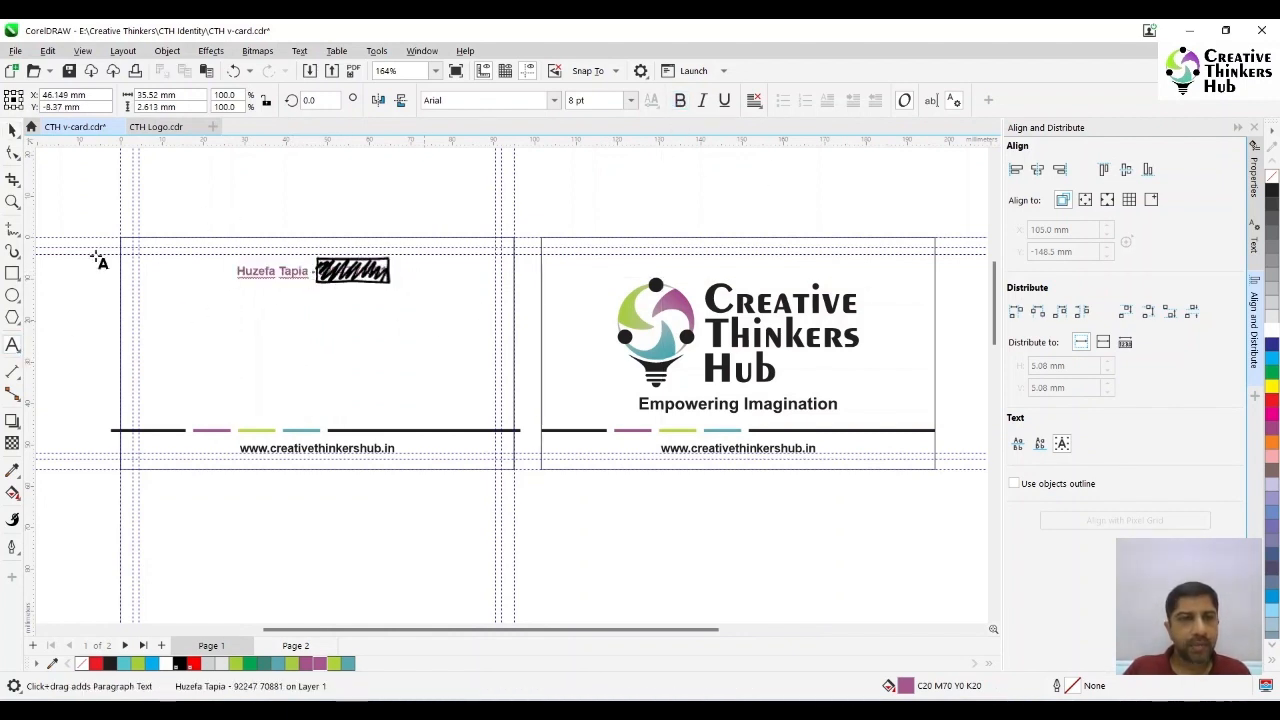
- Remove the bold from the contact text, centre its paragraph alignment and centre it horizontally on the original card
{"action": "left_click", "coordinate": [13, 130]}
{"action": "left_click", "coordinate": [681, 103]}
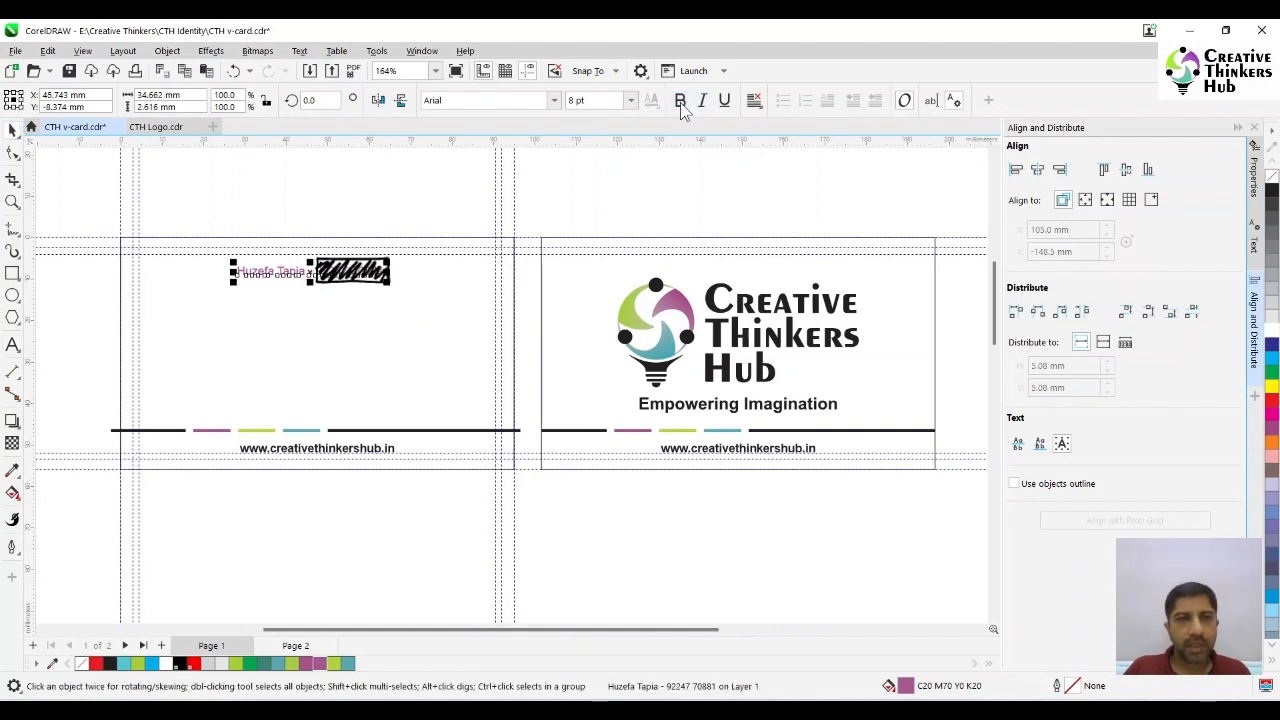
{"action": "left_click", "coordinate": [755, 100]}
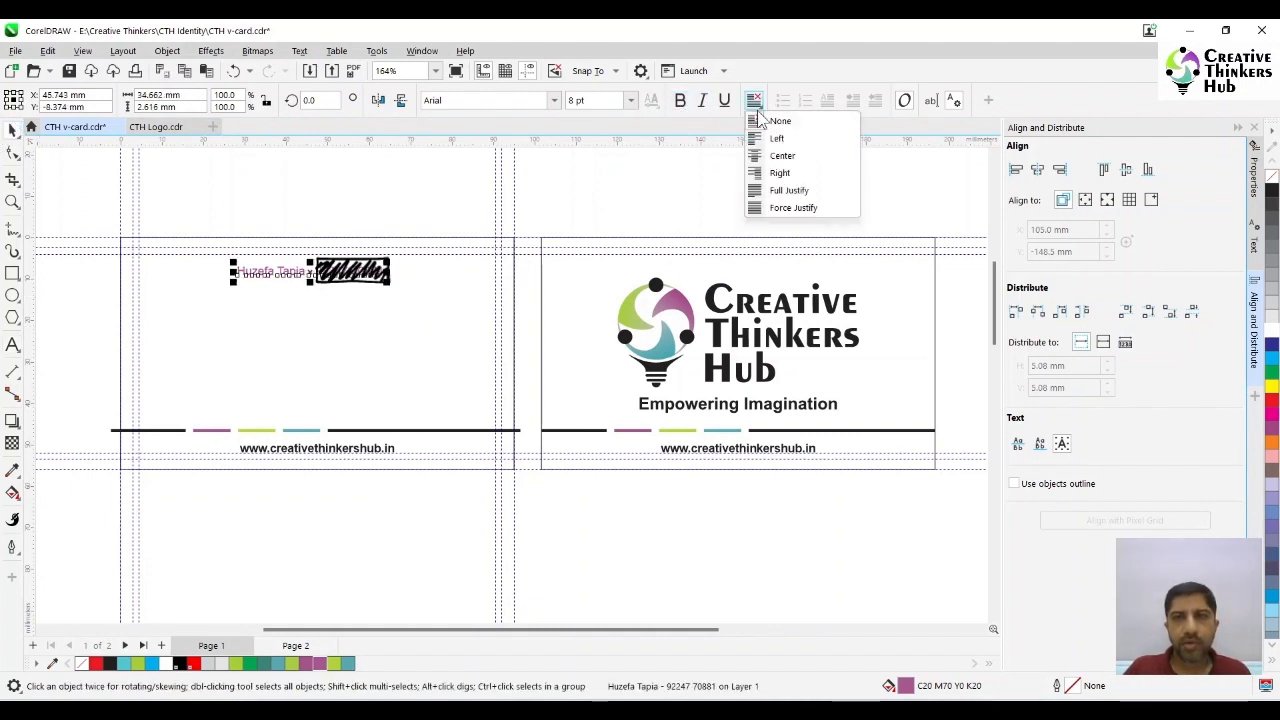
{"action": "left_click", "coordinate": [776, 154]}
{"action": "left_click", "coordinate": [391, 345]}
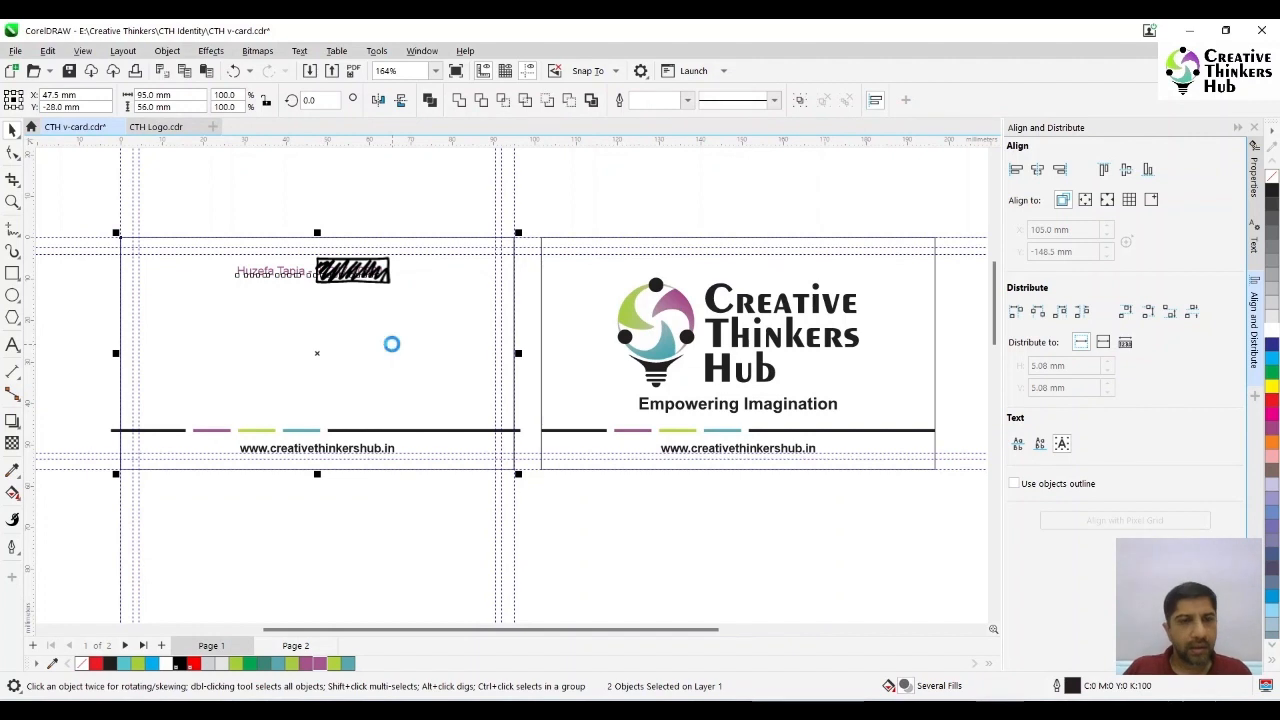
- Delete the dash separator in the contact text and break it into two lines, name above phone number
{"action": "left_click", "coordinate": [13, 345]}
{"action": "left_click", "coordinate": [322, 272]}
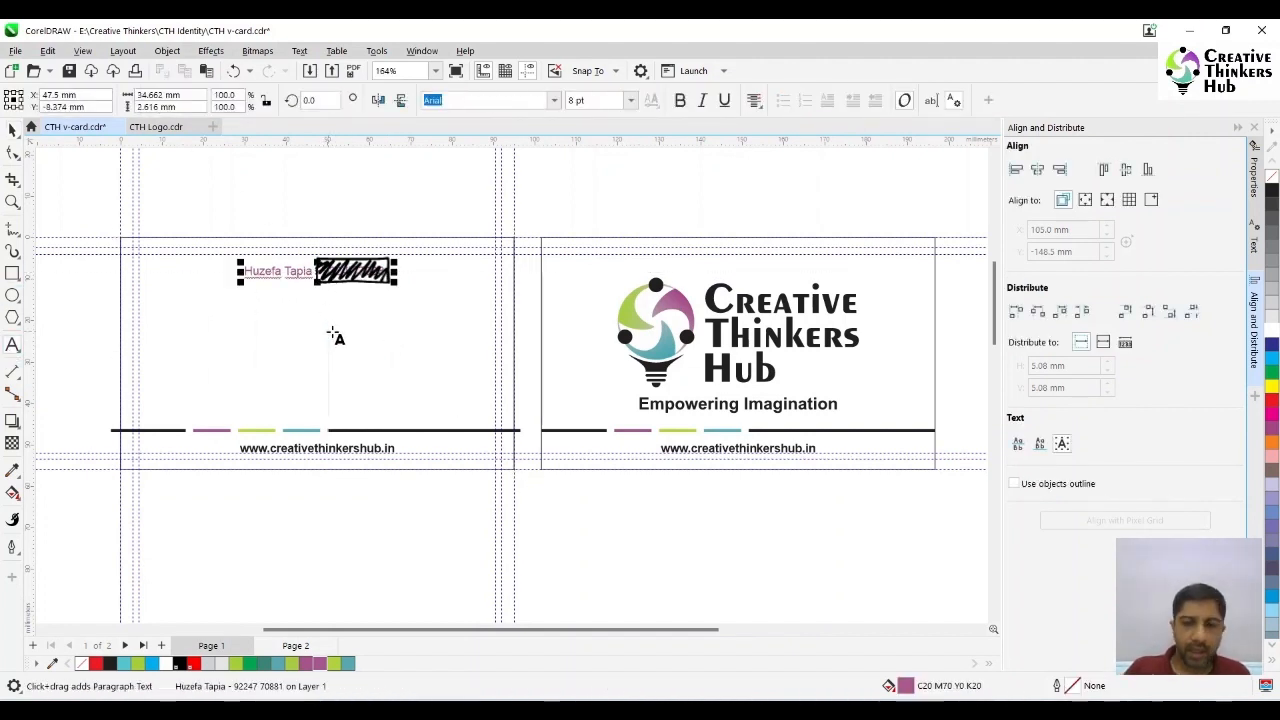
{"action": "key", "text": "BackSpace"}
{"action": "key", "text": "BackSpace"}
{"action": "key", "text": "BackSpace"}
{"action": "key", "text": "Return"}
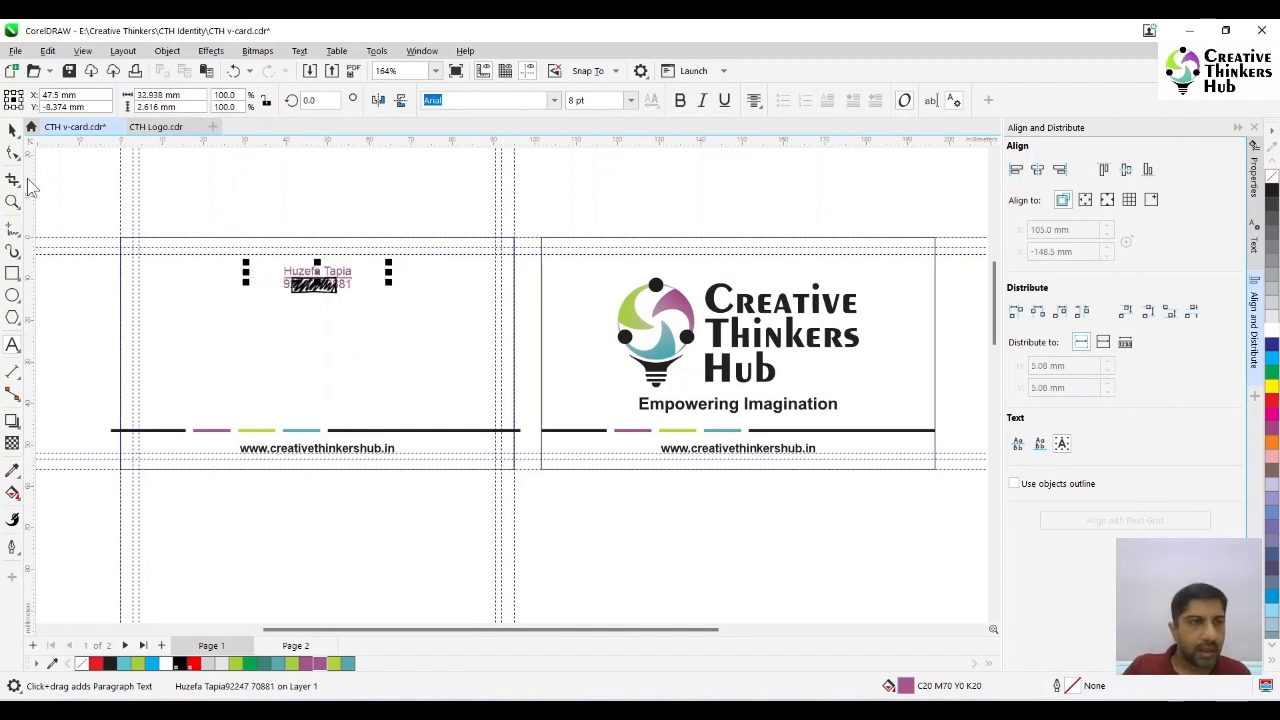
- Increase the line spacing between the name and the phone number slightly
{"action": "left_click", "coordinate": [13, 152]}
{"action": "left_click_drag", "start_coordinate": [275, 296], "coordinate": [276, 298]}
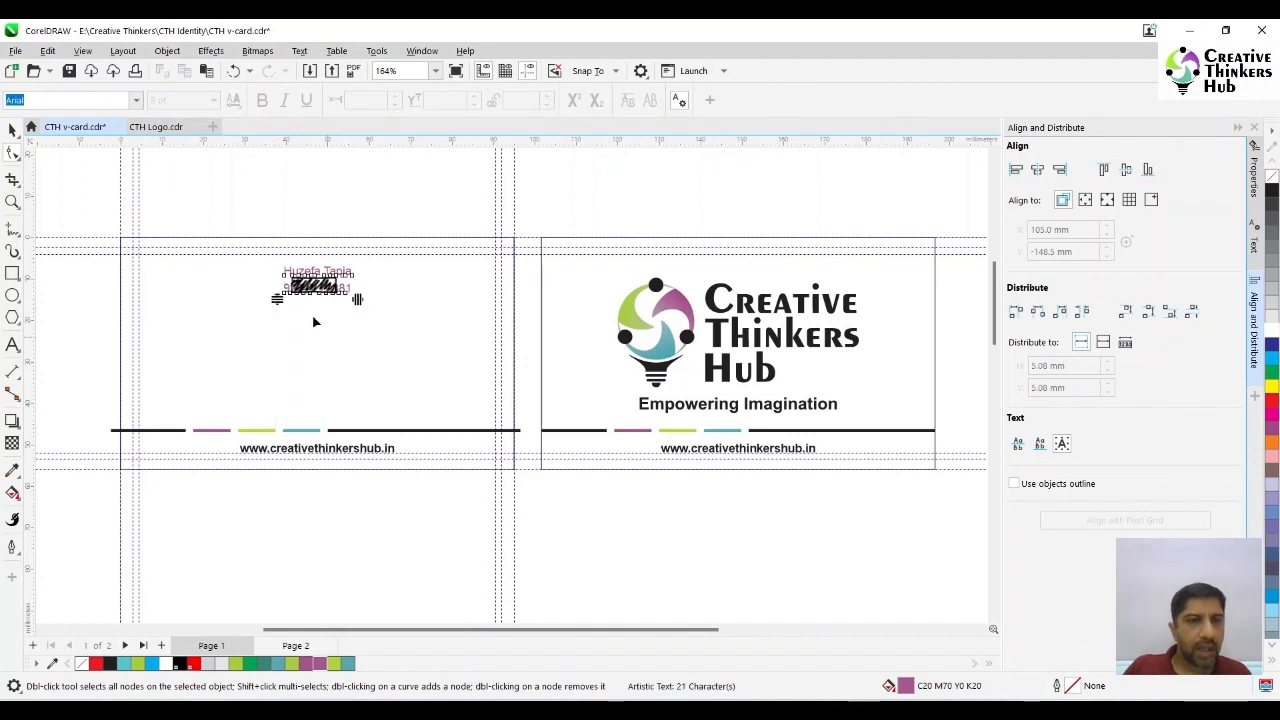
{"action": "left_click", "coordinate": [13, 130]}
{"action": "left_click", "coordinate": [64, 366]}
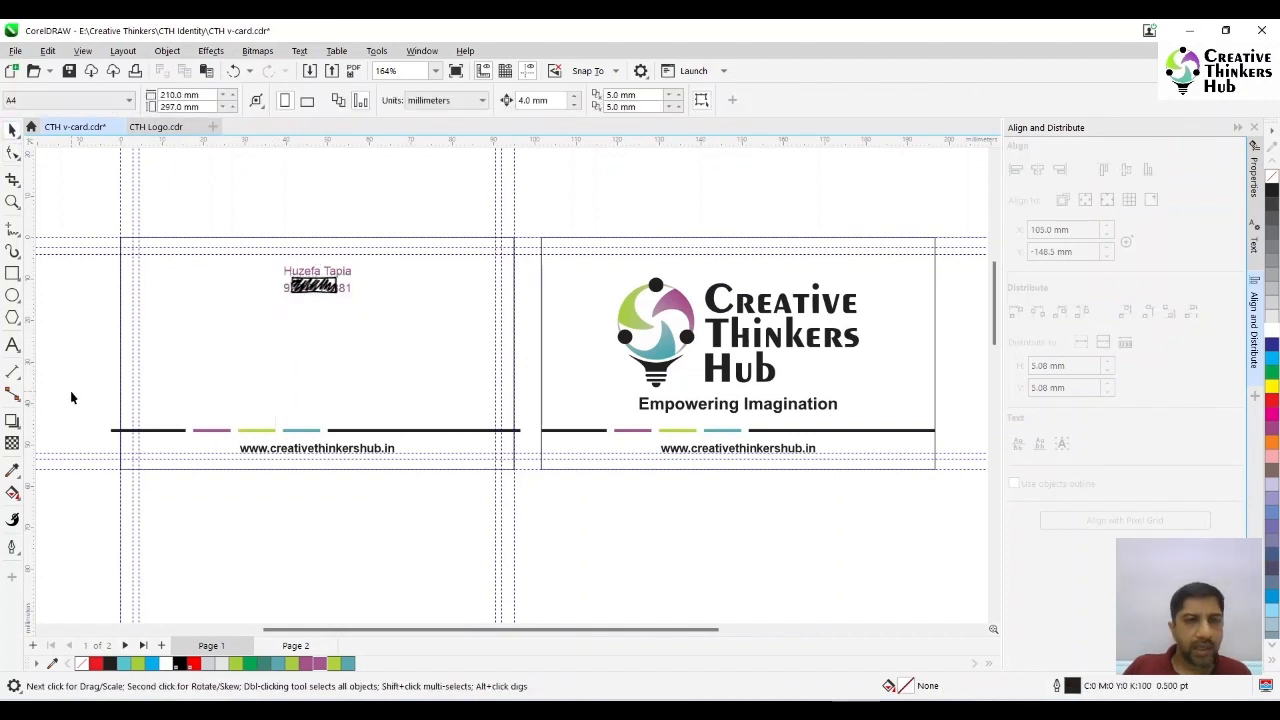
- Recolour only the phone number line black (K100)
{"action": "left_click", "coordinate": [12, 344]}
{"action": "left_click", "coordinate": [292, 288]}
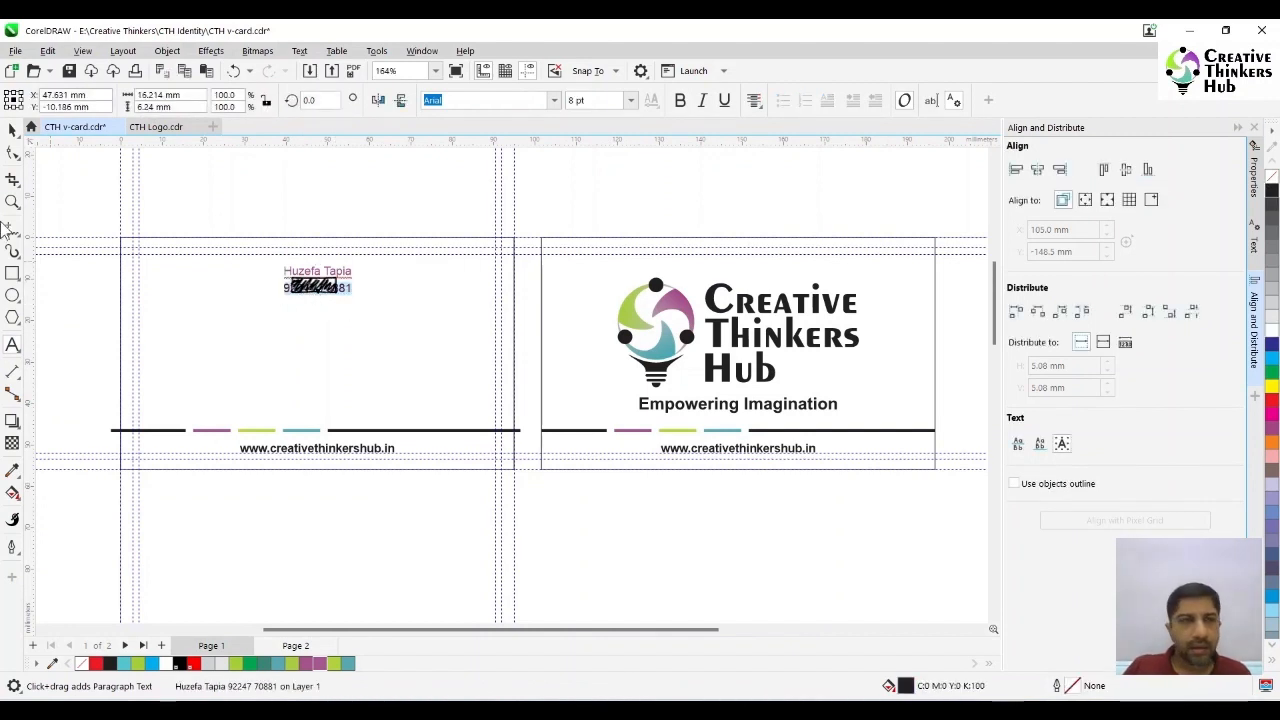
{"action": "left_click", "coordinate": [12, 130]}
- Move the original card's row of coloured bars up in 4 mm nudges to just below the phone number
{"action": "left_click_drag", "start_coordinate": [80, 393], "coordinate": [533, 444]}
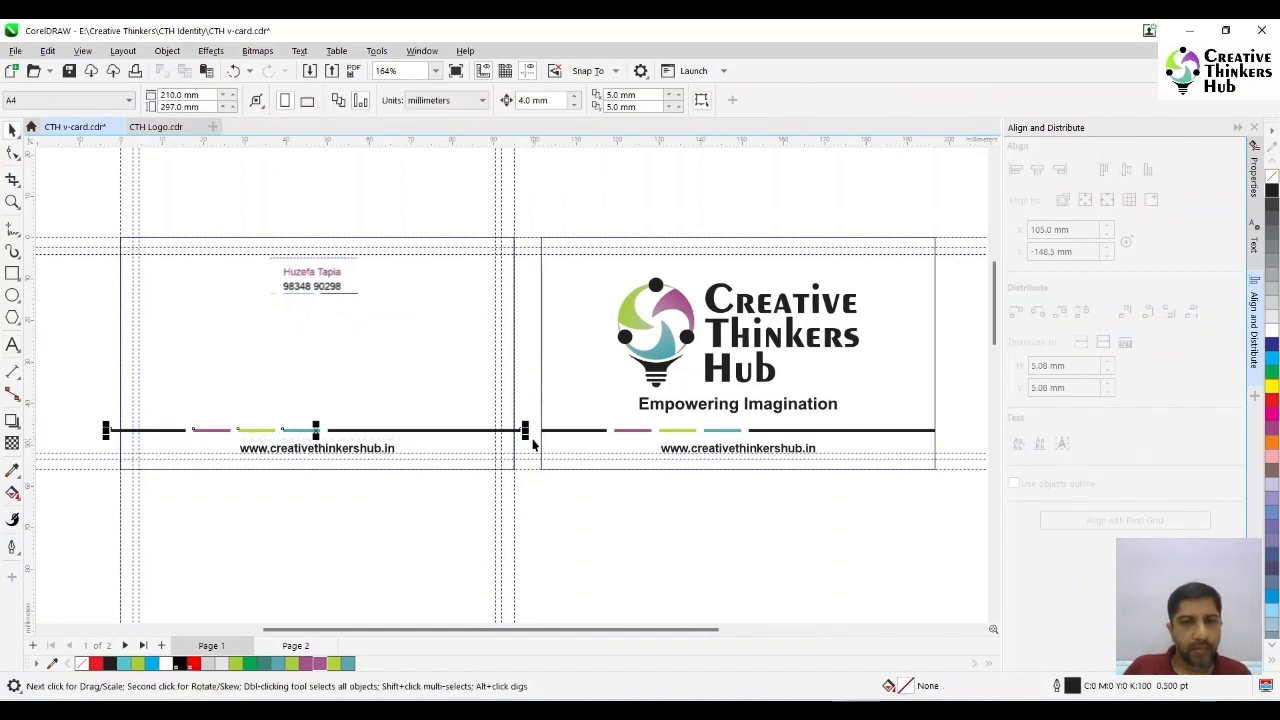
{"action": "key", "text": "Up"}
{"action": "key", "text": "Up"}
{"action": "key", "text": "Up"}
{"action": "key", "text": "Up"}
{"action": "key", "text": "Up"}
{"action": "key", "text": "Up"}
{"action": "key", "text": "Up"}
{"action": "key", "text": "Up"}
{"action": "key", "text": "Up"}
{"action": "key", "text": "Up"}
{"action": "key", "text": "Up"}
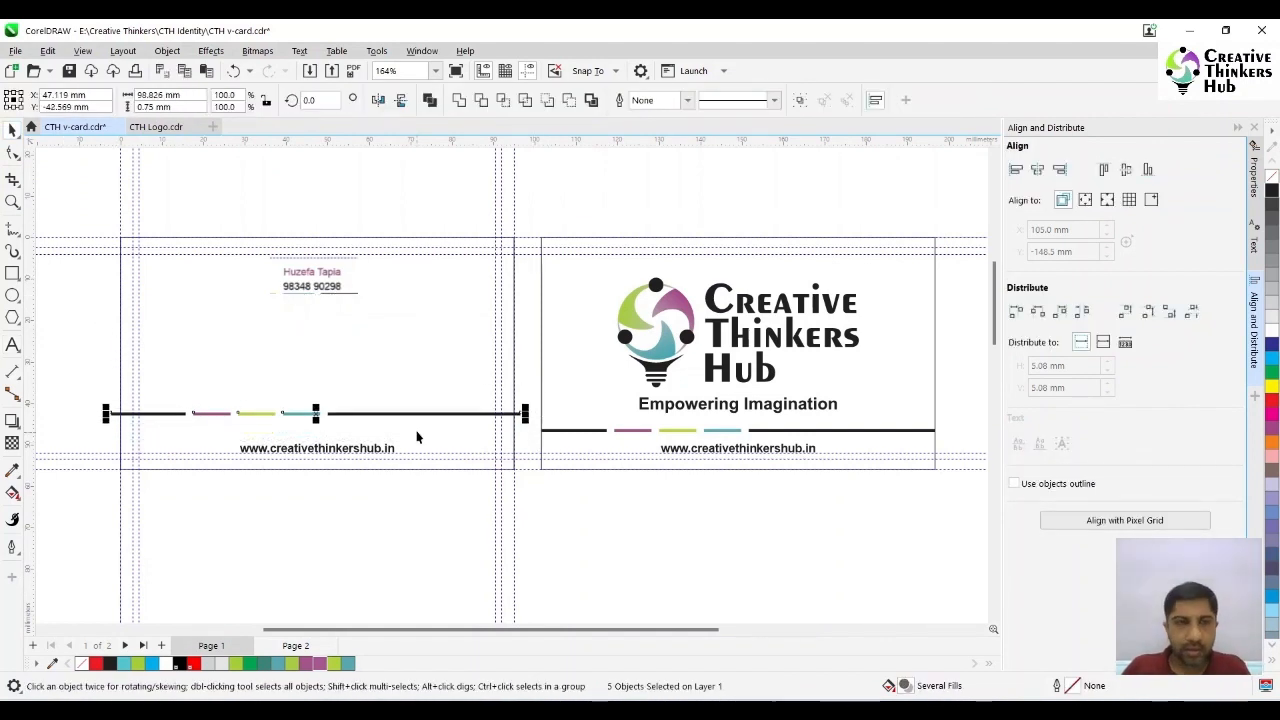
- Paste a copy of the name text below the bars, add a second line under it and colour that line black (K100)
{"action": "key", "text": "ctrl+v"}
{"action": "key", "text": "F8"}
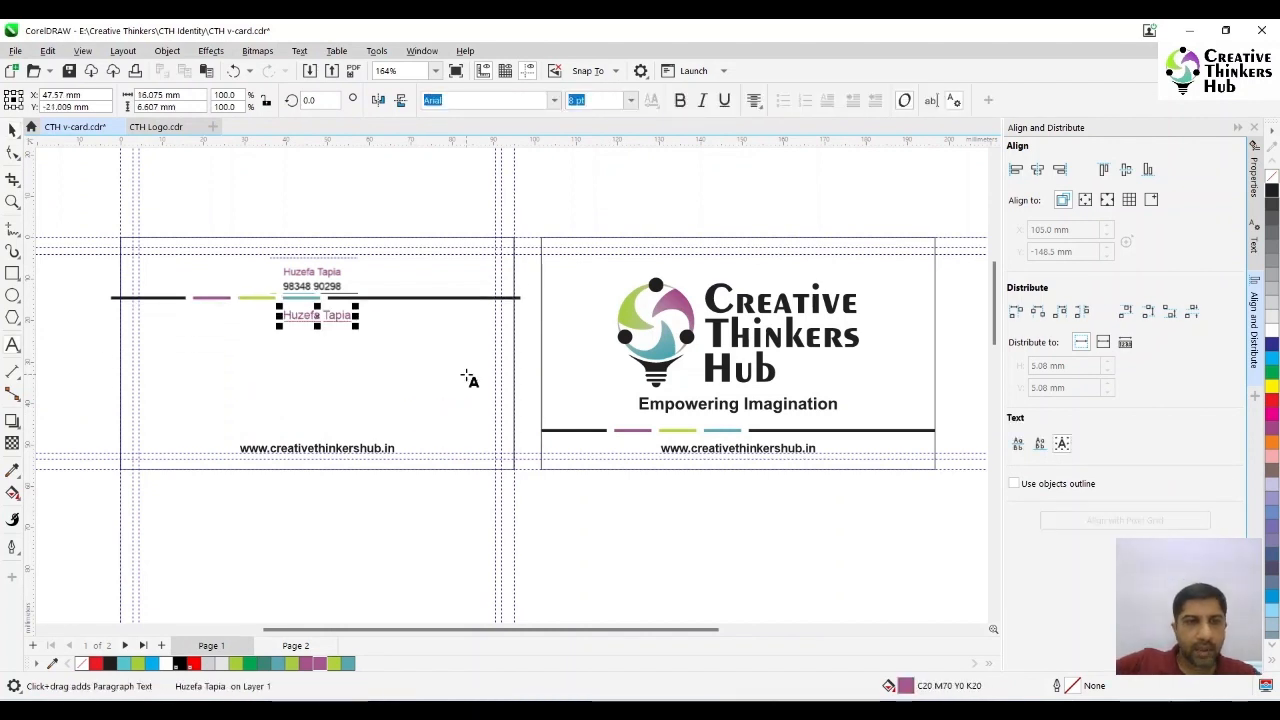
{"action": "key", "text": "Return"}
{"action": "type", "text": "2039"}
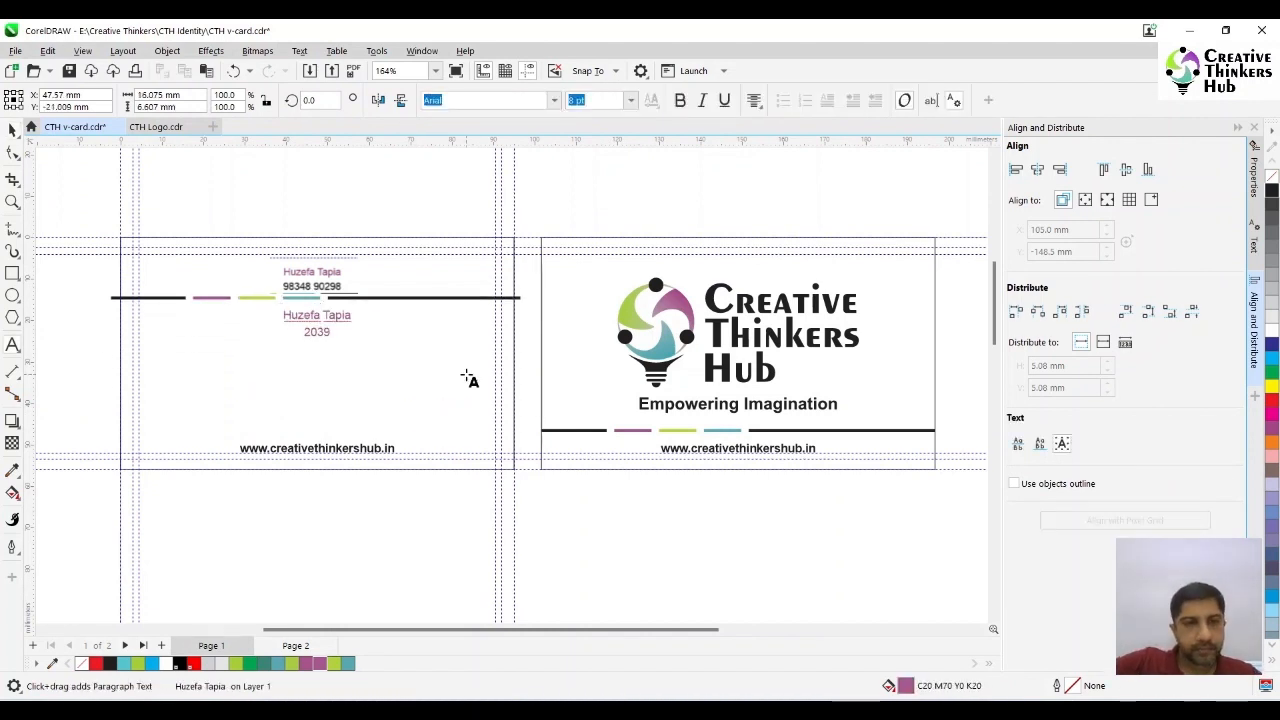
{"action": "key", "text": "BackSpace"}
{"action": "key", "text": "Escape"}
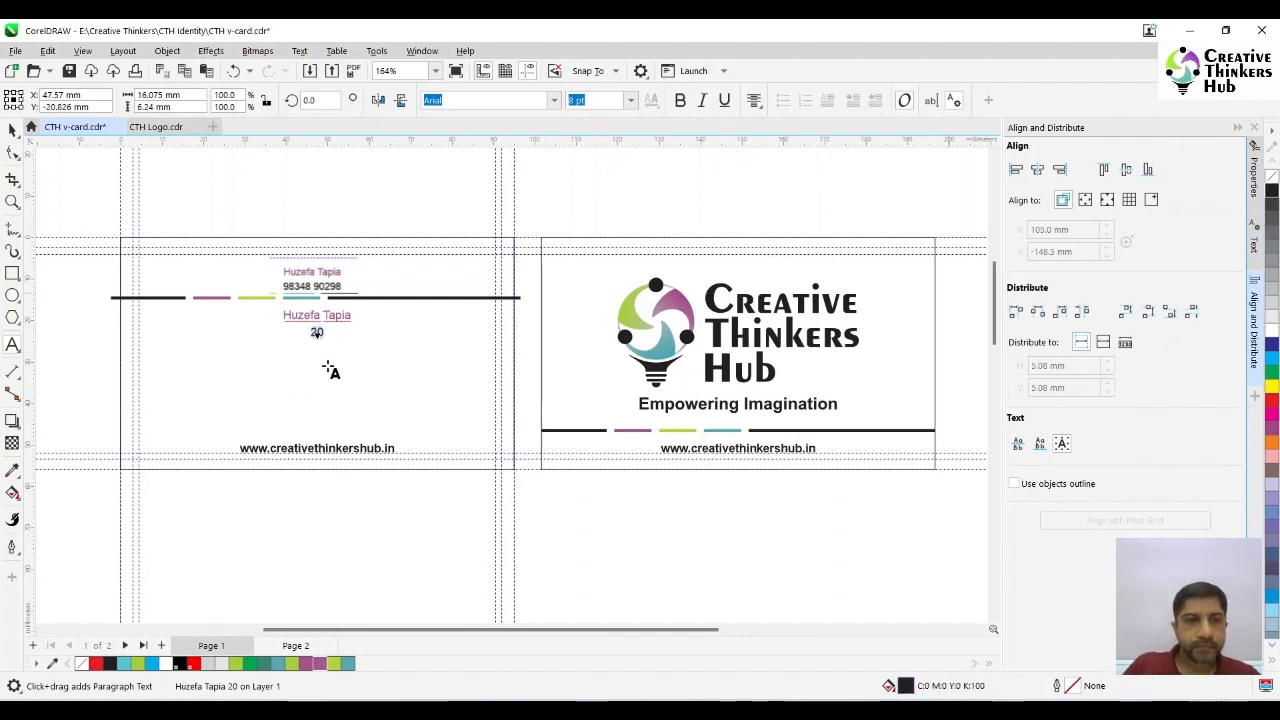
{"action": "double_click", "coordinate": [318, 334]}
{"action": "key", "text": "Escape"}
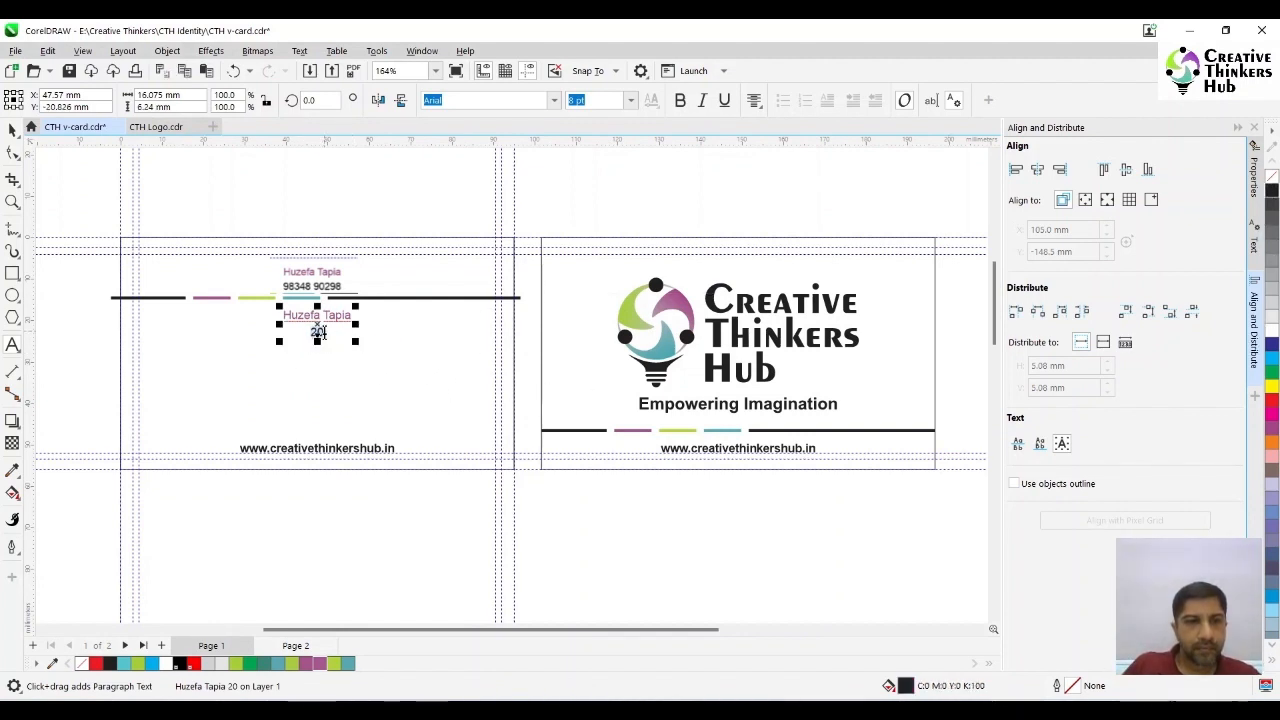
- Enter the postal address on separate lines under the heading Creative Thinkers Hub, leaving no blank line beneath the heading
{"action": "left_click", "coordinate": [324, 332]}
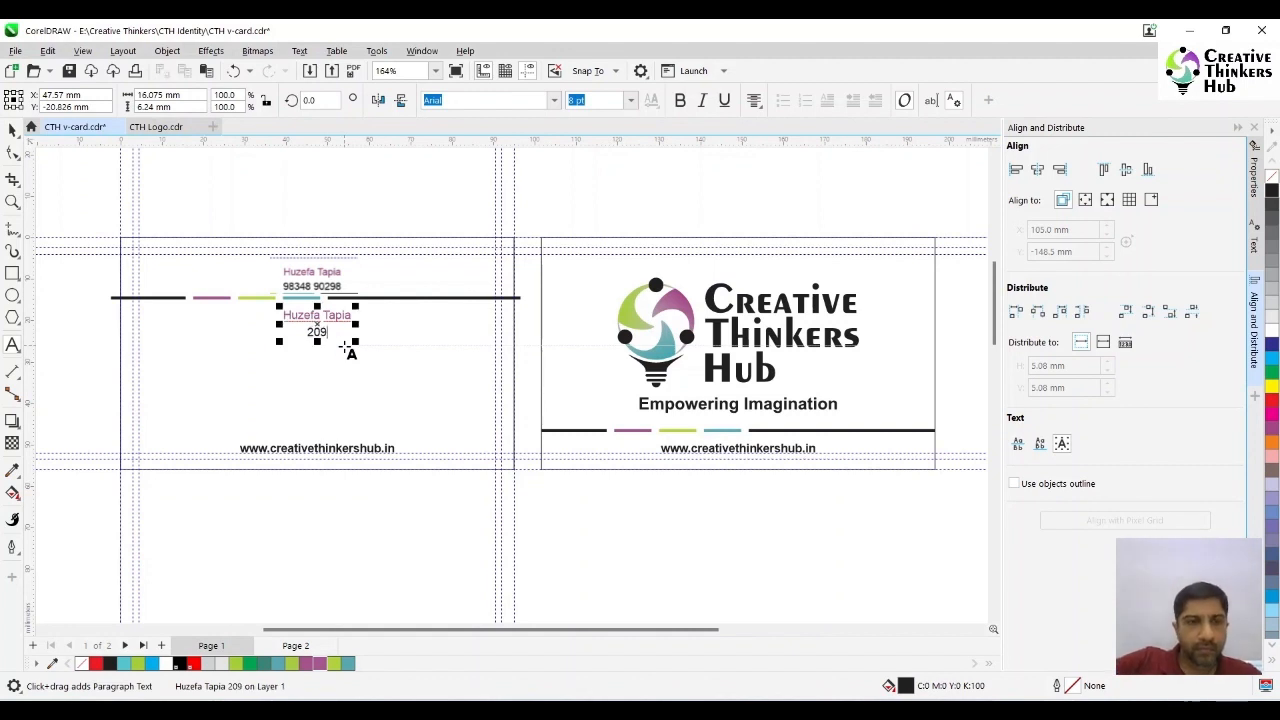
{"action": "key", "text": "Return"}
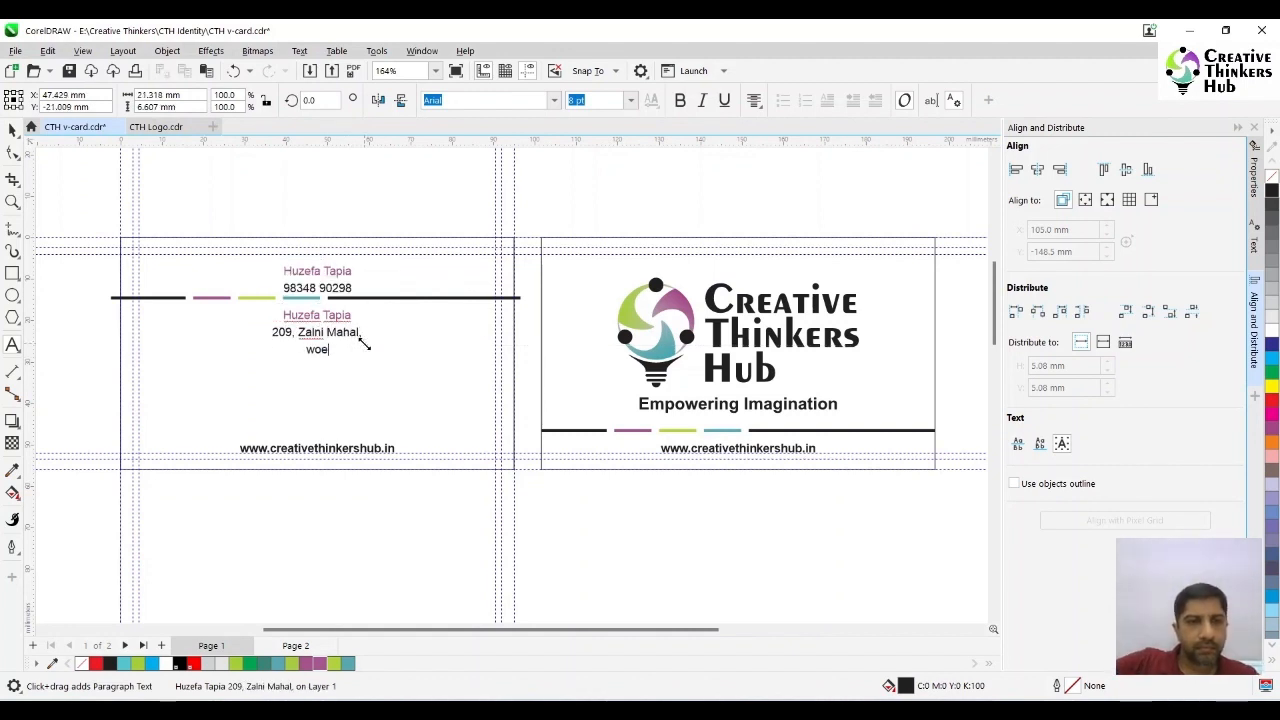
{"action": "key", "text": "Return"}
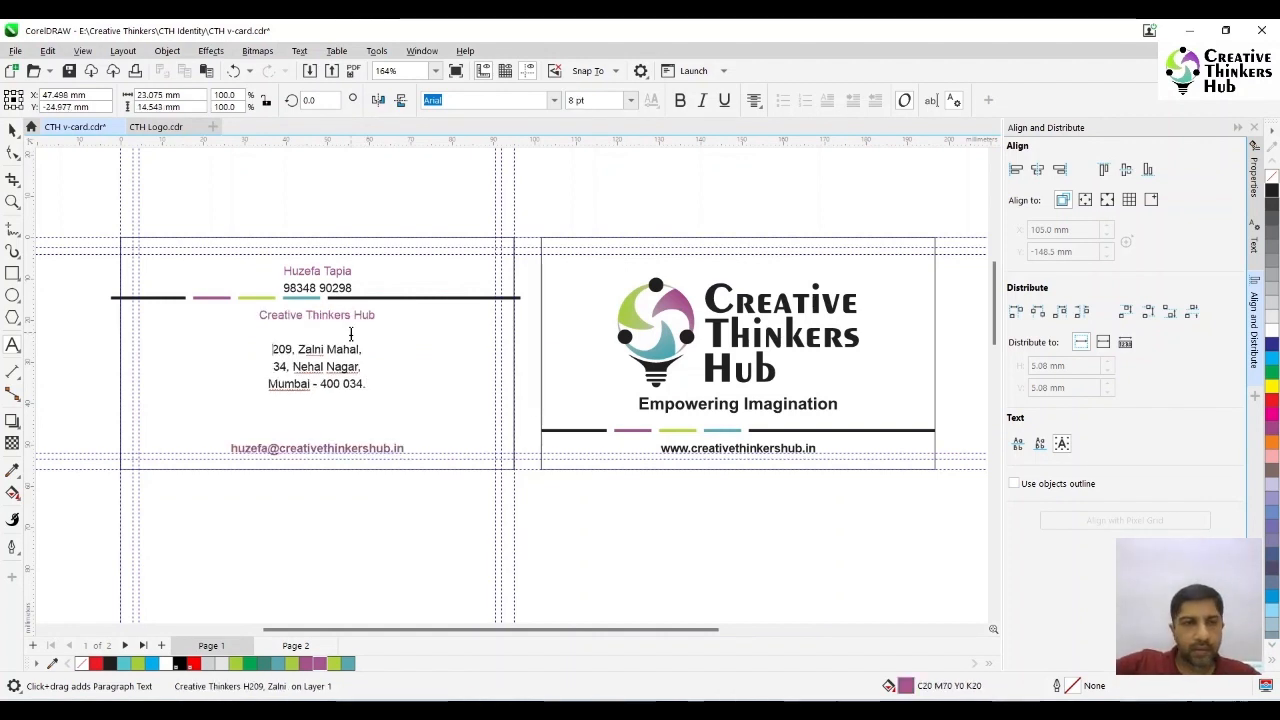
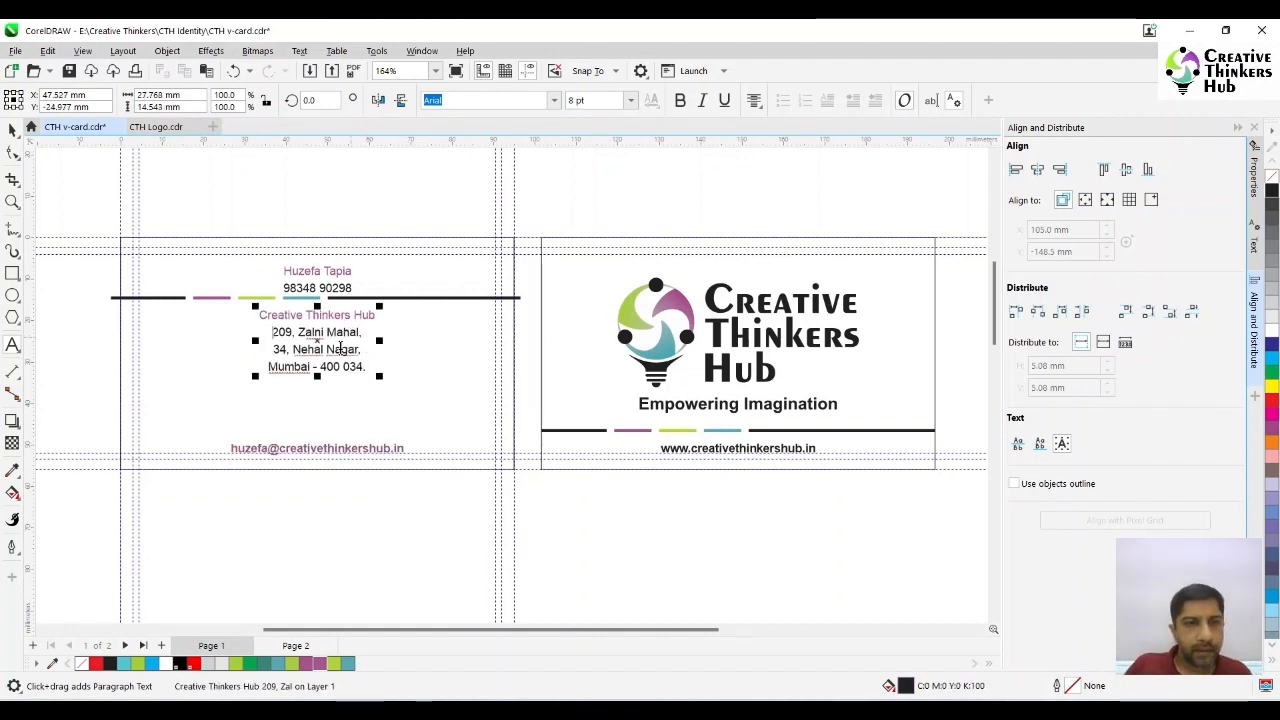
- Add a separate line with the locality name above the city line of the address
{"action": "key", "text": "Return"}
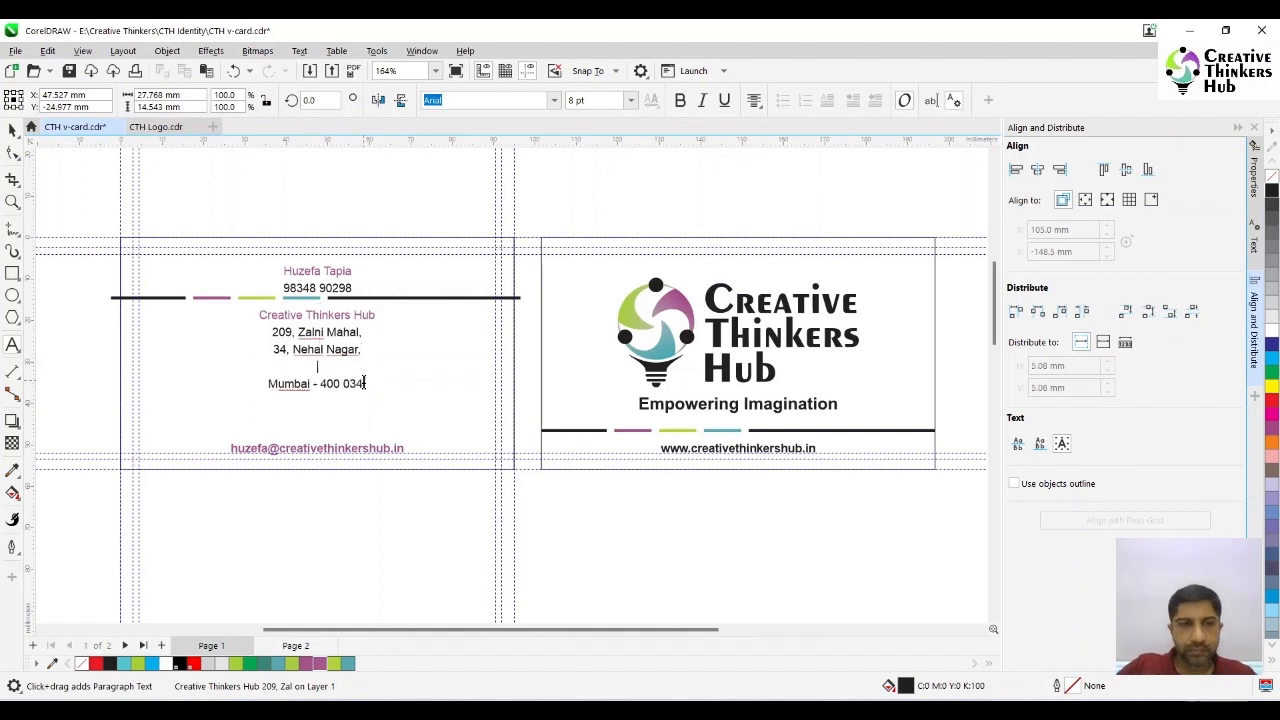
{"action": "type", "text": "Ban"}
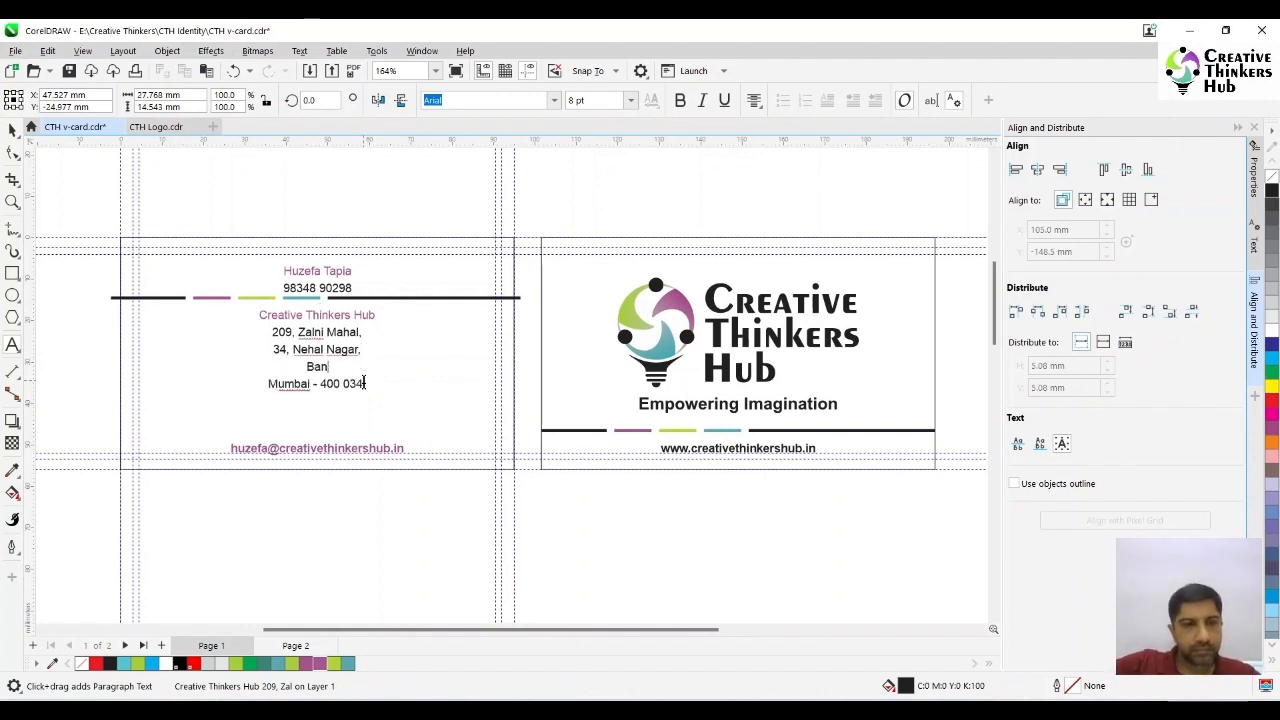
{"action": "type", "text": "dra"}
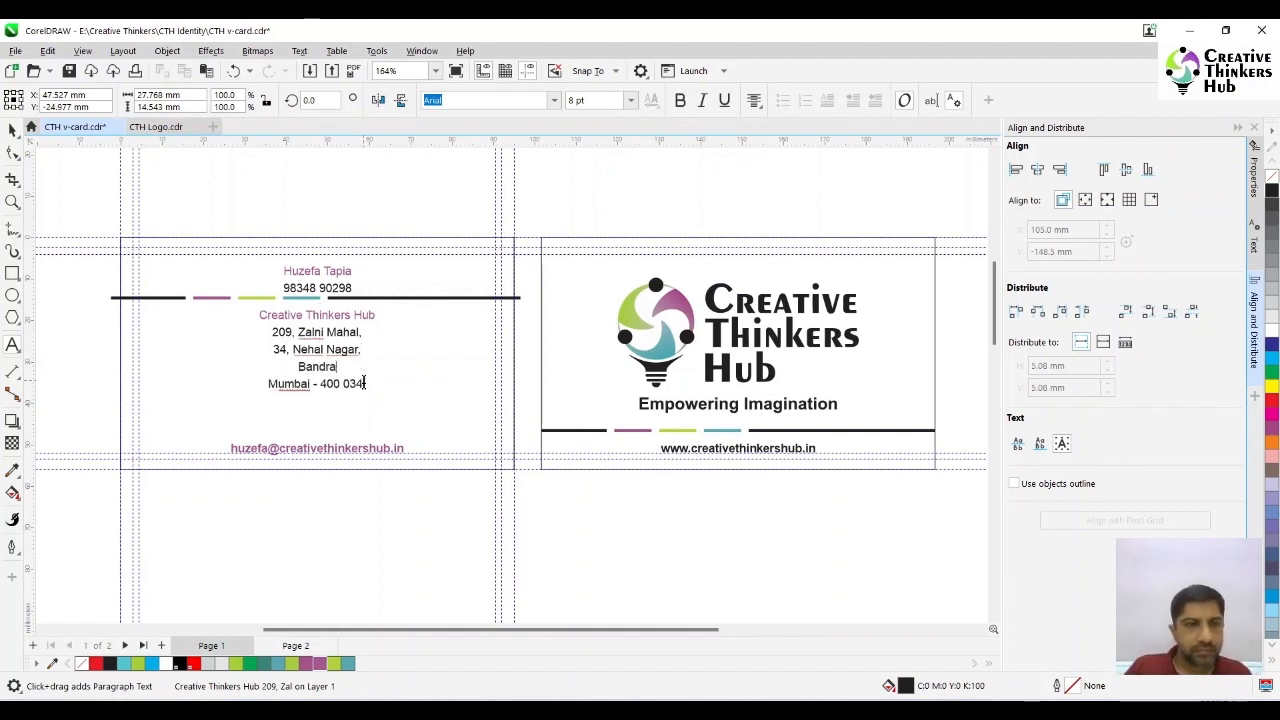
{"action": "left_click", "coordinate": [12, 130]}
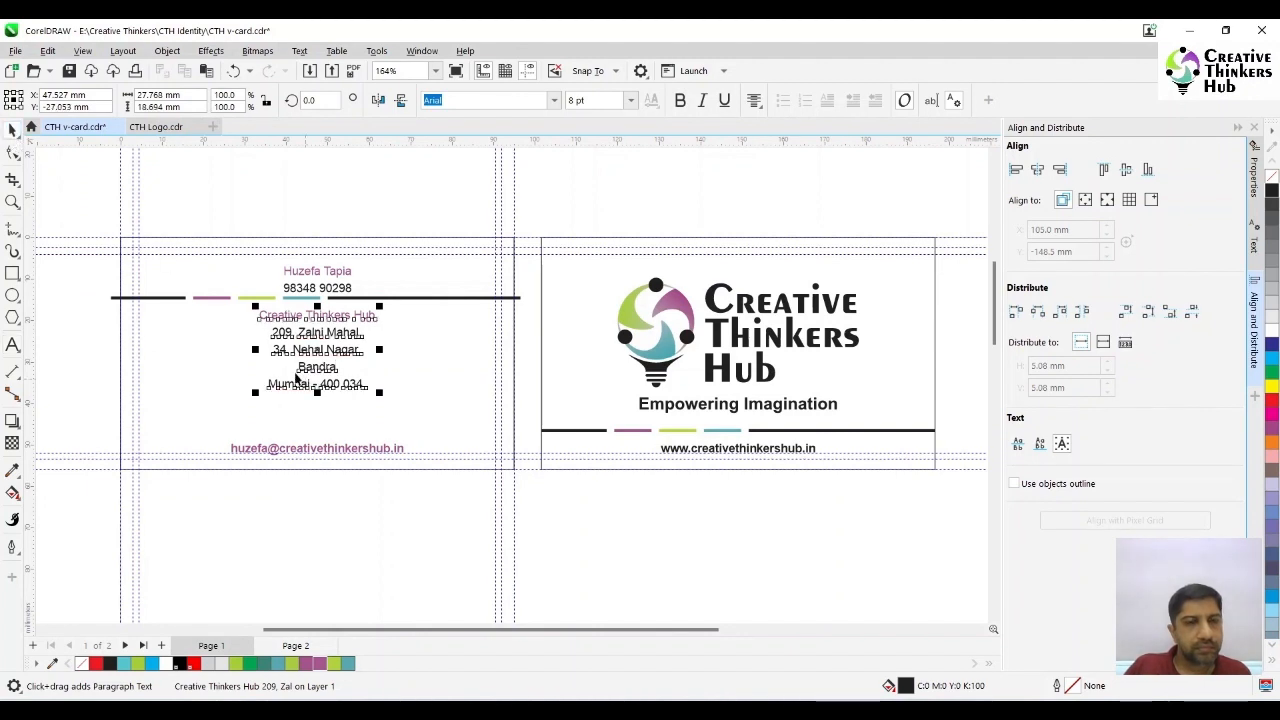
- Duplicate the row of coloured bars down to just above the e-mail line, at a Y position of about -46 mm
{"action": "left_click_drag", "start_coordinate": [77, 291], "coordinate": [571, 316]}
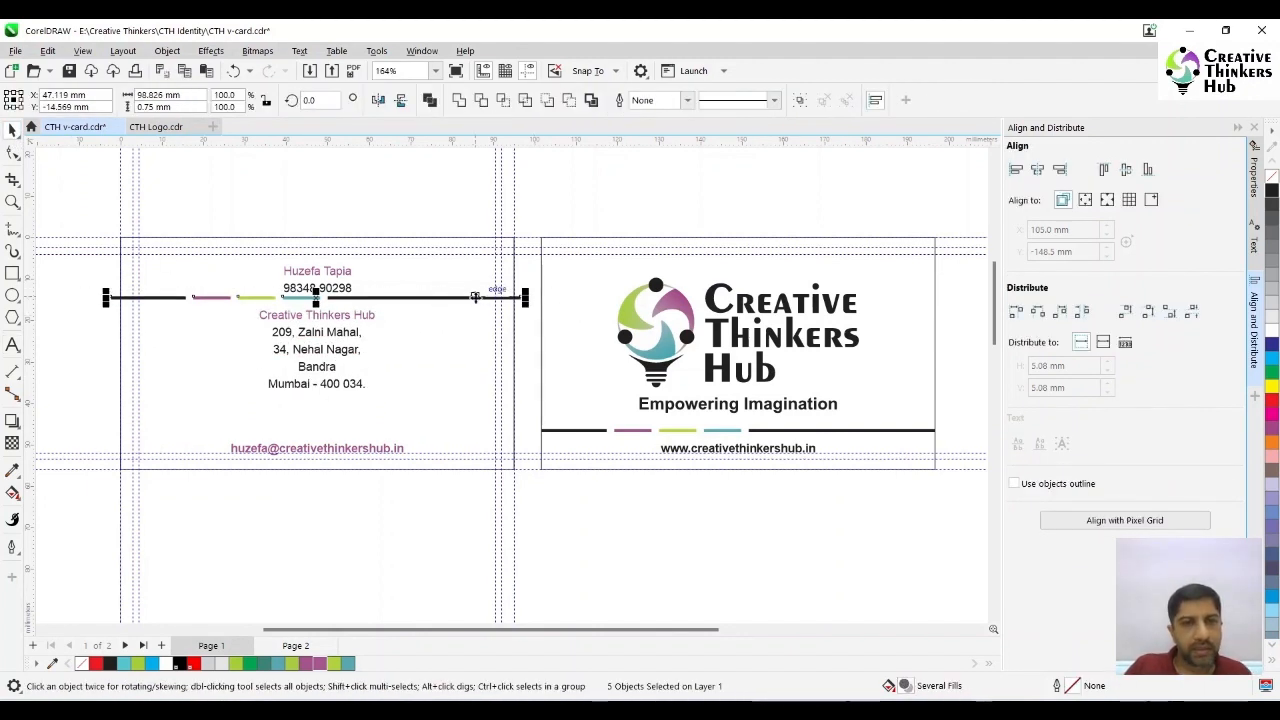
{"action": "left_click_drag", "start_coordinate": [478, 310], "coordinate": [478, 427]}
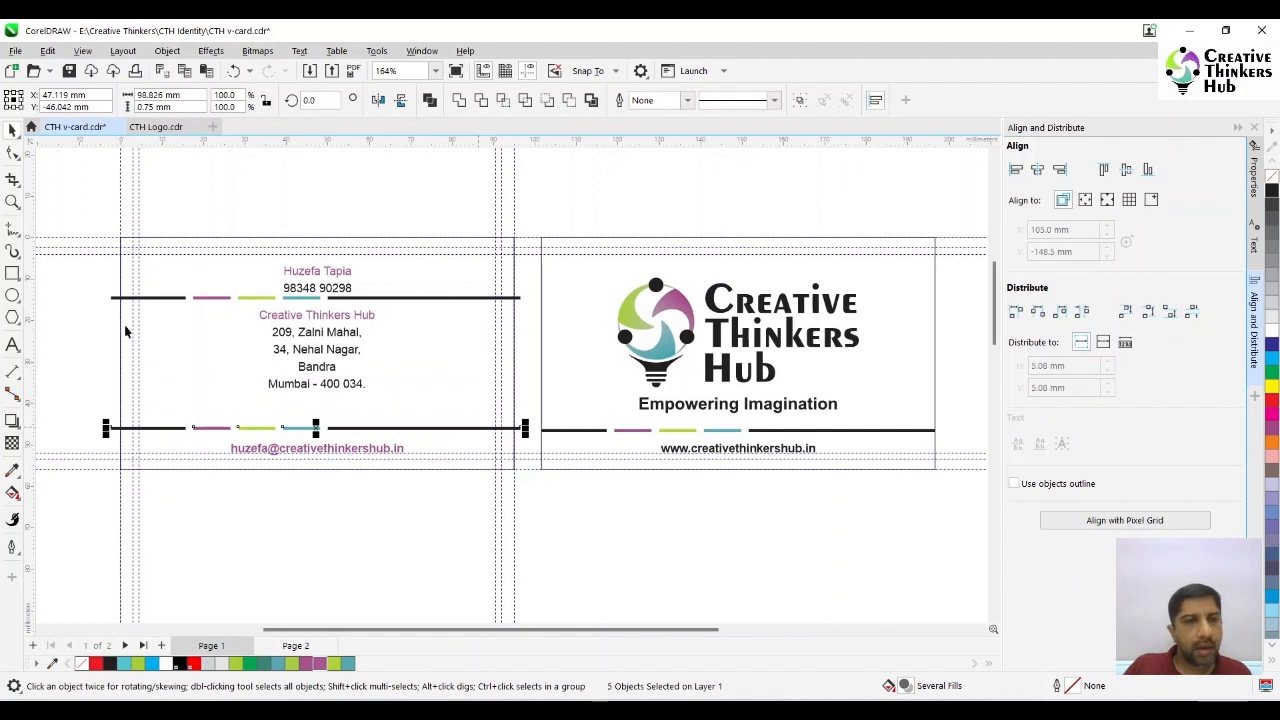
{"action": "left_click", "coordinate": [84, 324]}
- Group the name-and-phone text with the e-mail line and centre the group on the original card's rectangle
{"action": "left_click", "coordinate": [305, 277]}
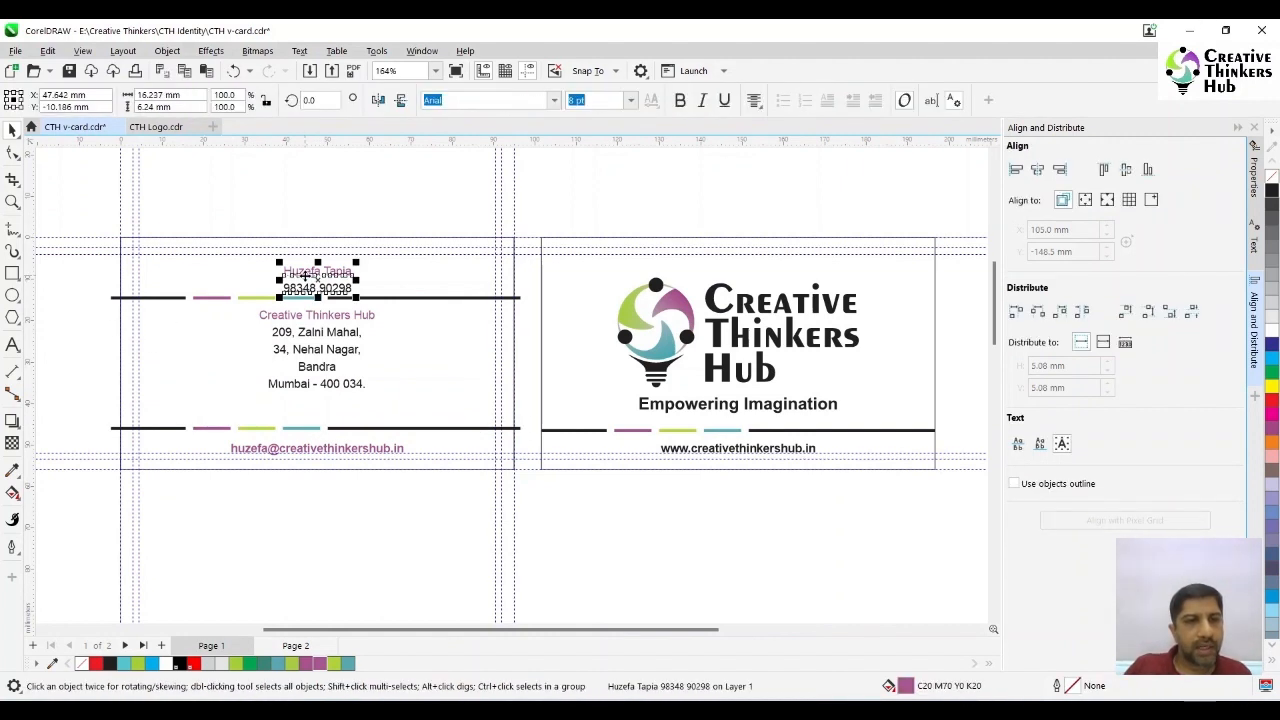
{"action": "left_click", "coordinate": [298, 450], "text": "shift"}
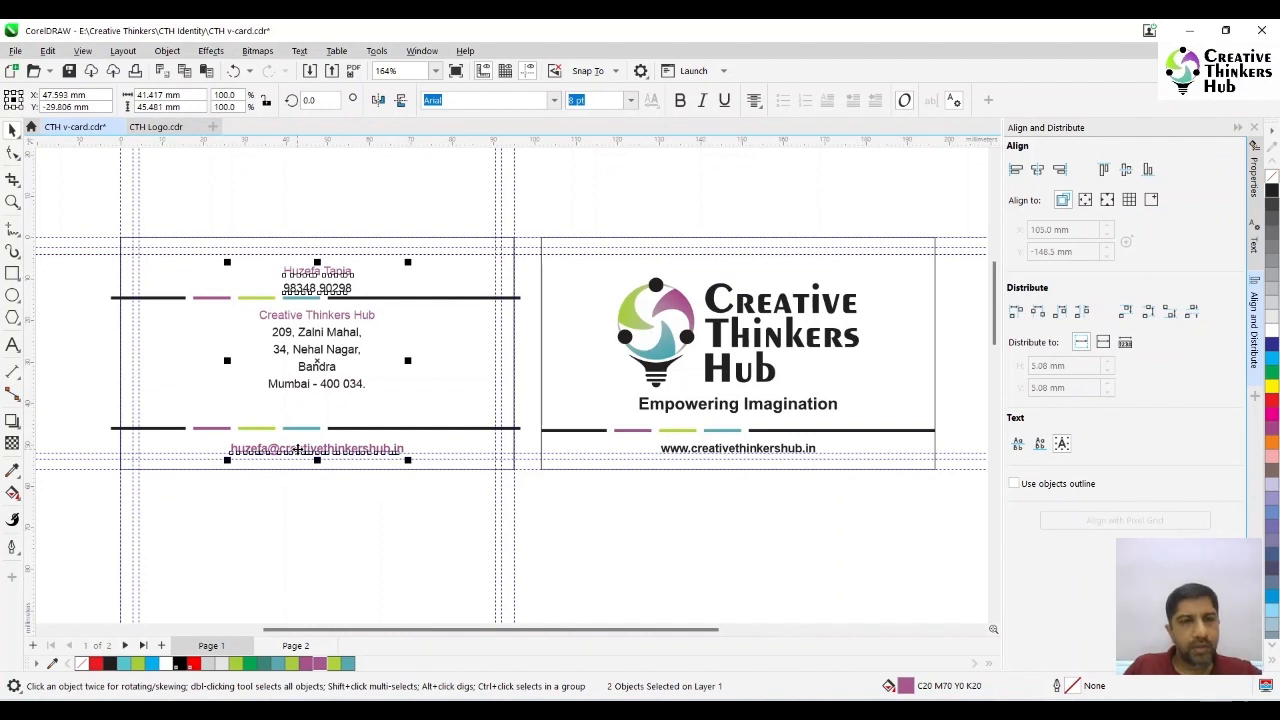
{"action": "key", "text": "ctrl+g"}
{"action": "left_click", "coordinate": [453, 360], "text": "shift"}
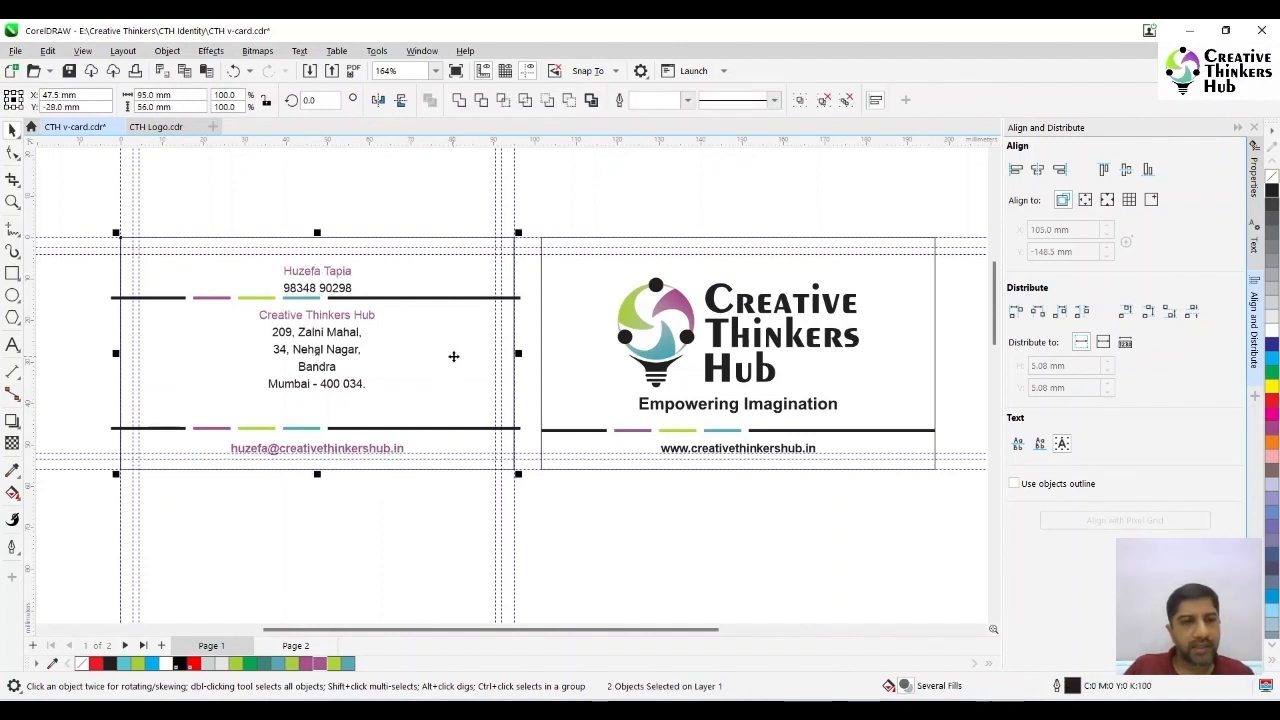
{"action": "key", "text": "c"}
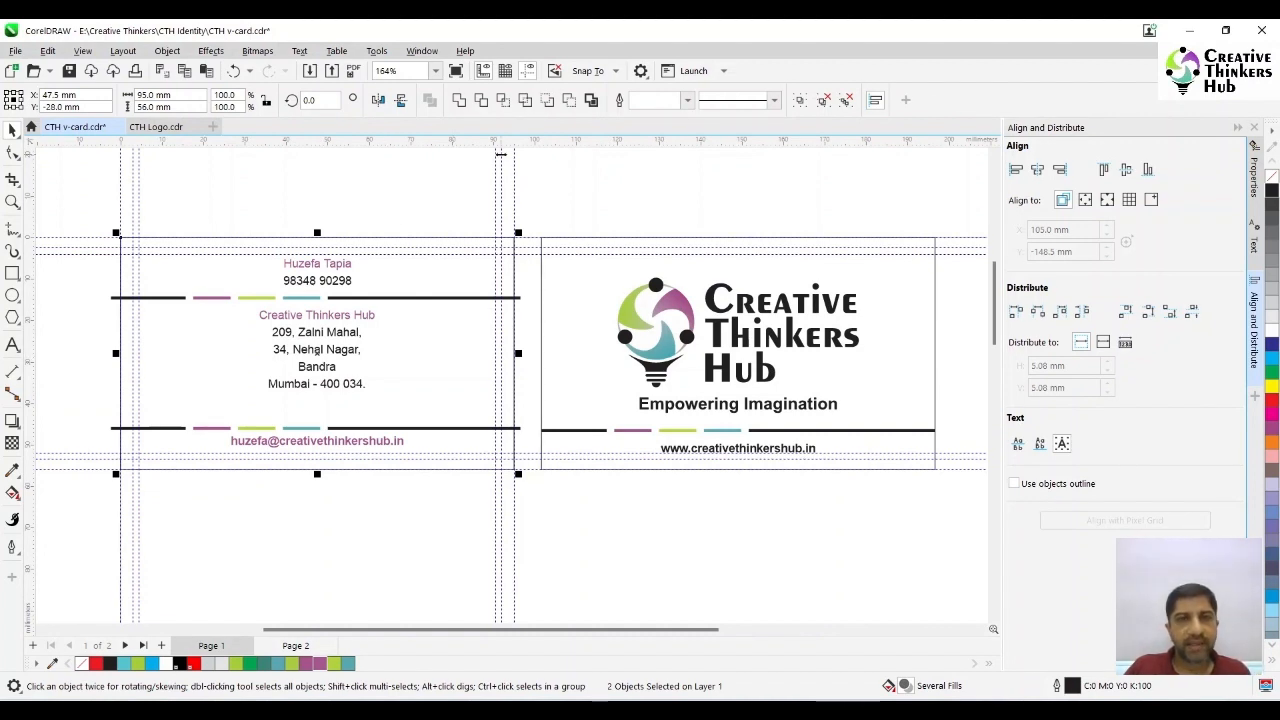
- Distribute the name text, both bar rows, the address block and the e-mail line with equal vertical spacing
{"action": "left_click", "coordinate": [345, 280]}
{"action": "left_click", "coordinate": [365, 297], "text": "shift"}
{"action": "left_click", "coordinate": [372, 317], "text": "shift"}
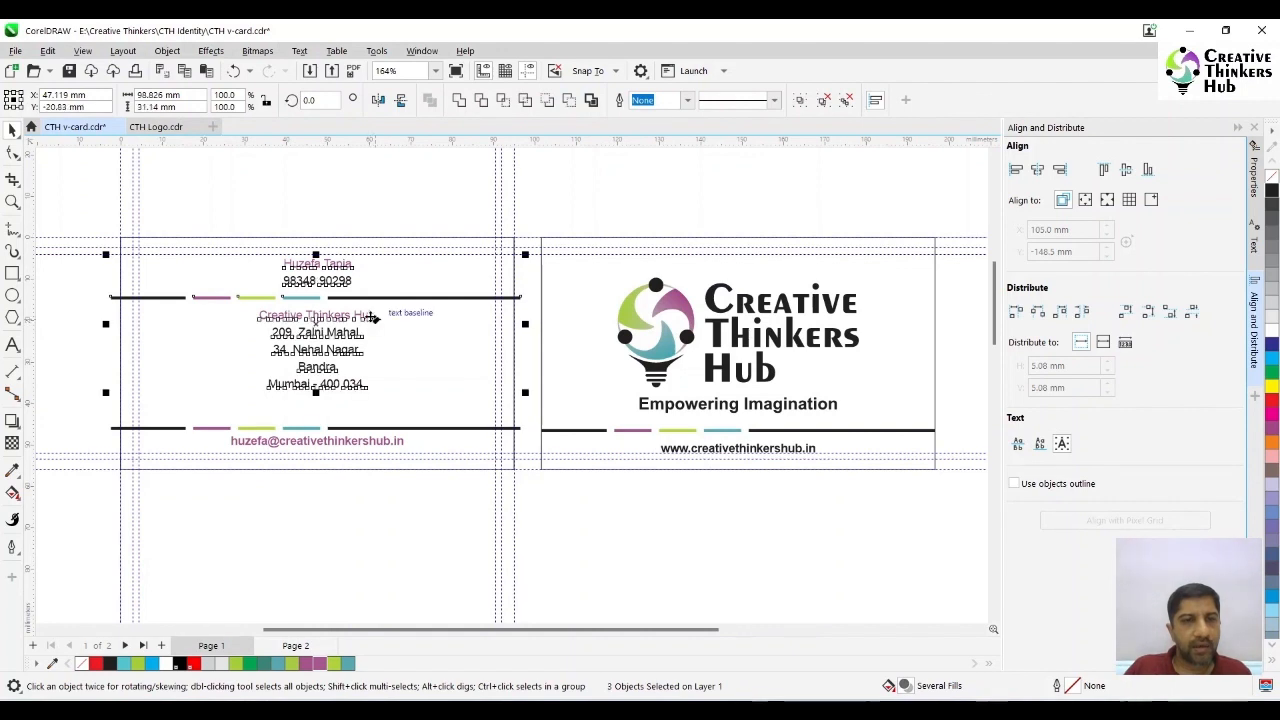
{"action": "left_click", "coordinate": [395, 429], "text": "shift"}
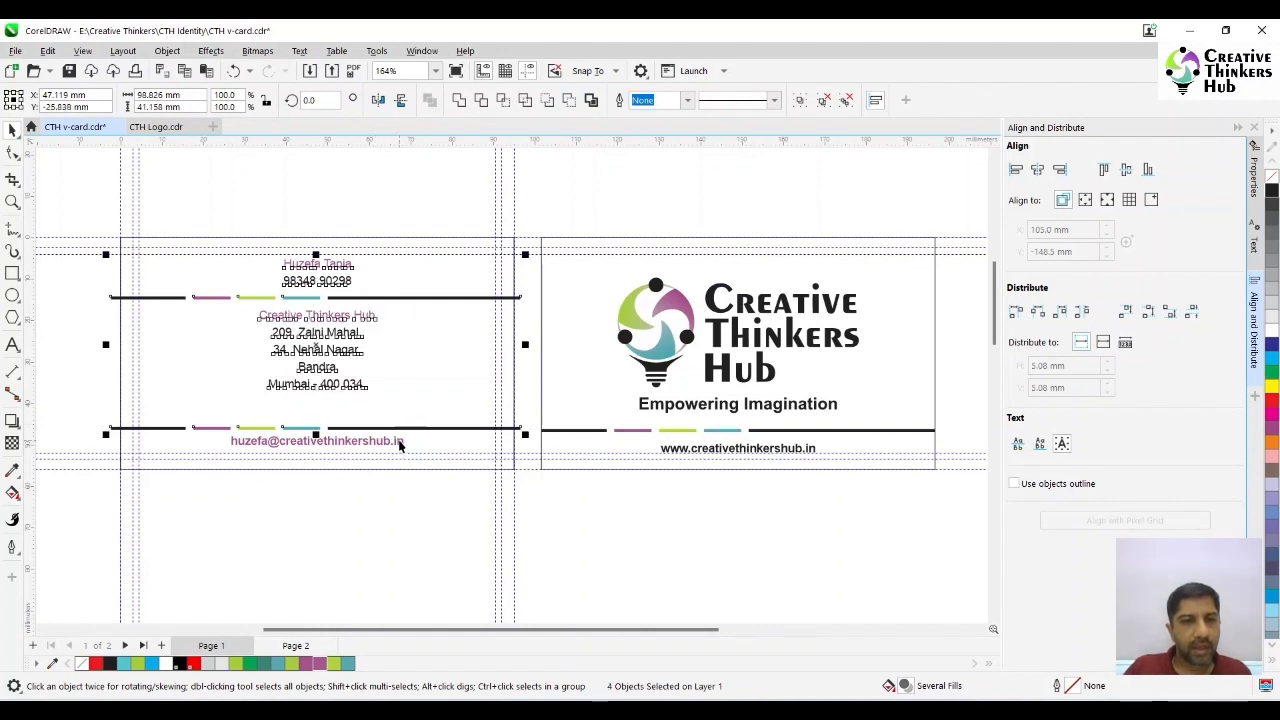
{"action": "left_click", "coordinate": [399, 441], "text": "shift"}
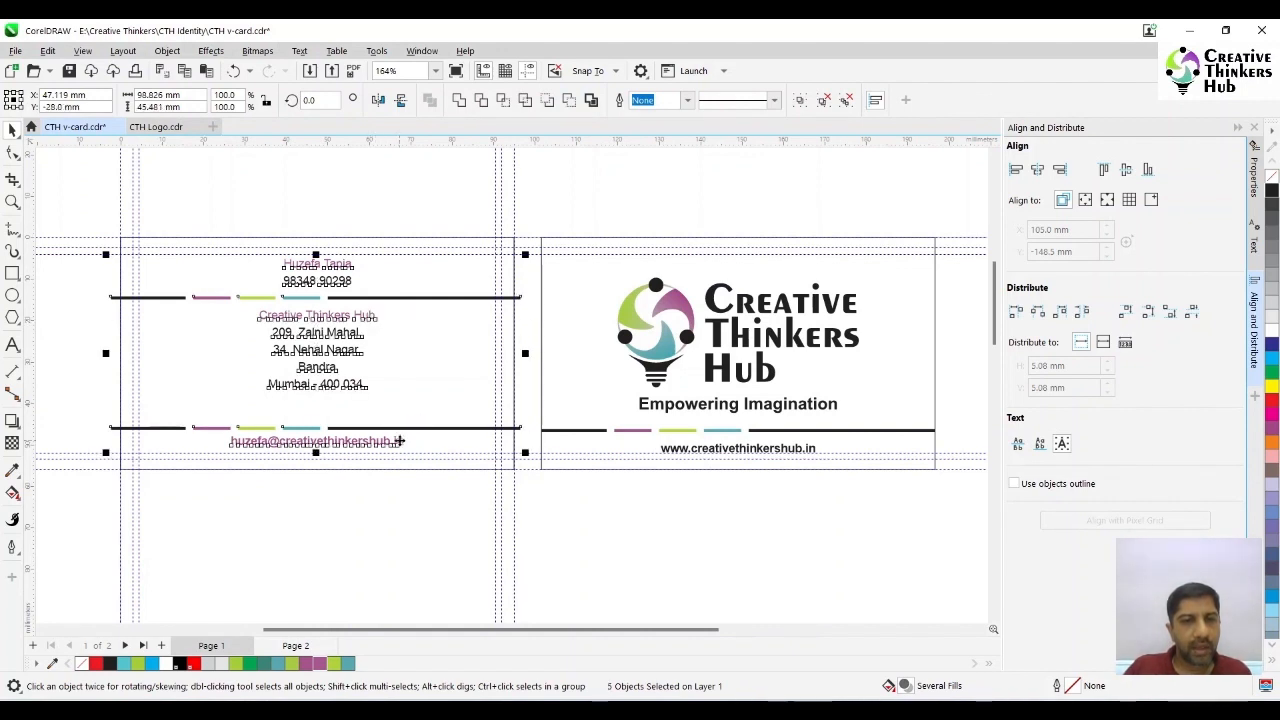
{"action": "left_click", "coordinate": [1192, 313]}
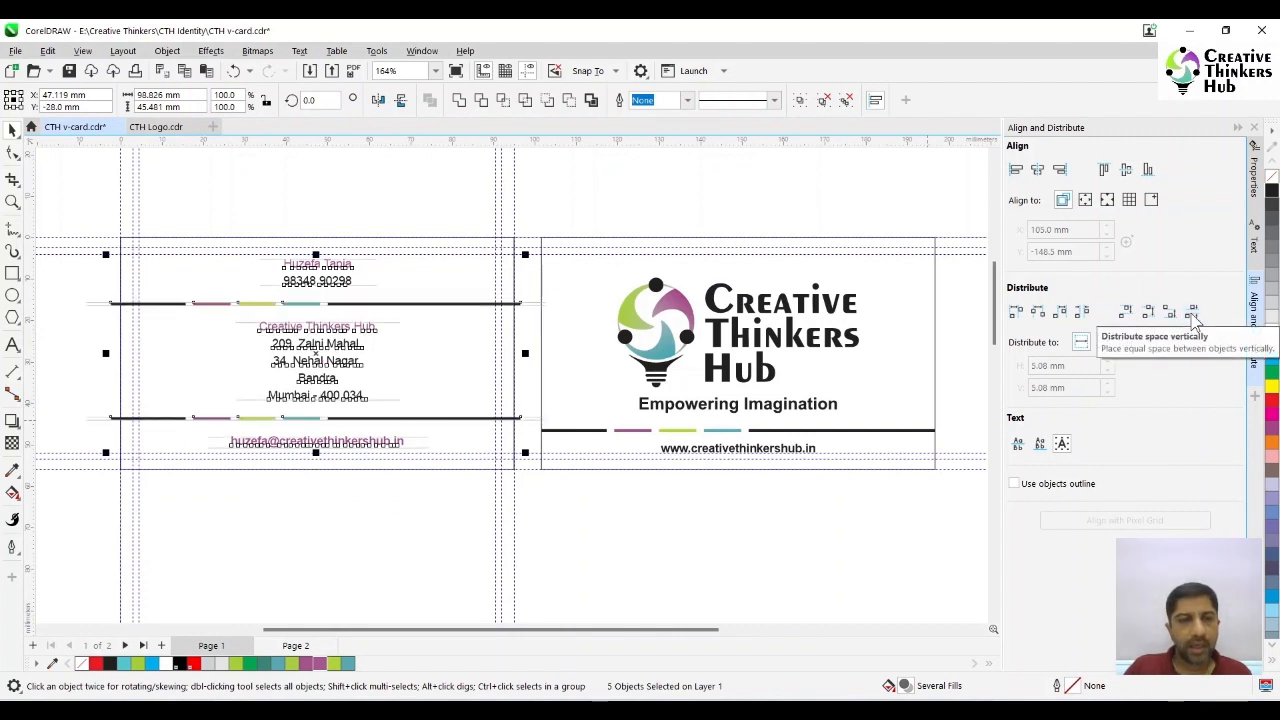
{"action": "left_click", "coordinate": [361, 527]}
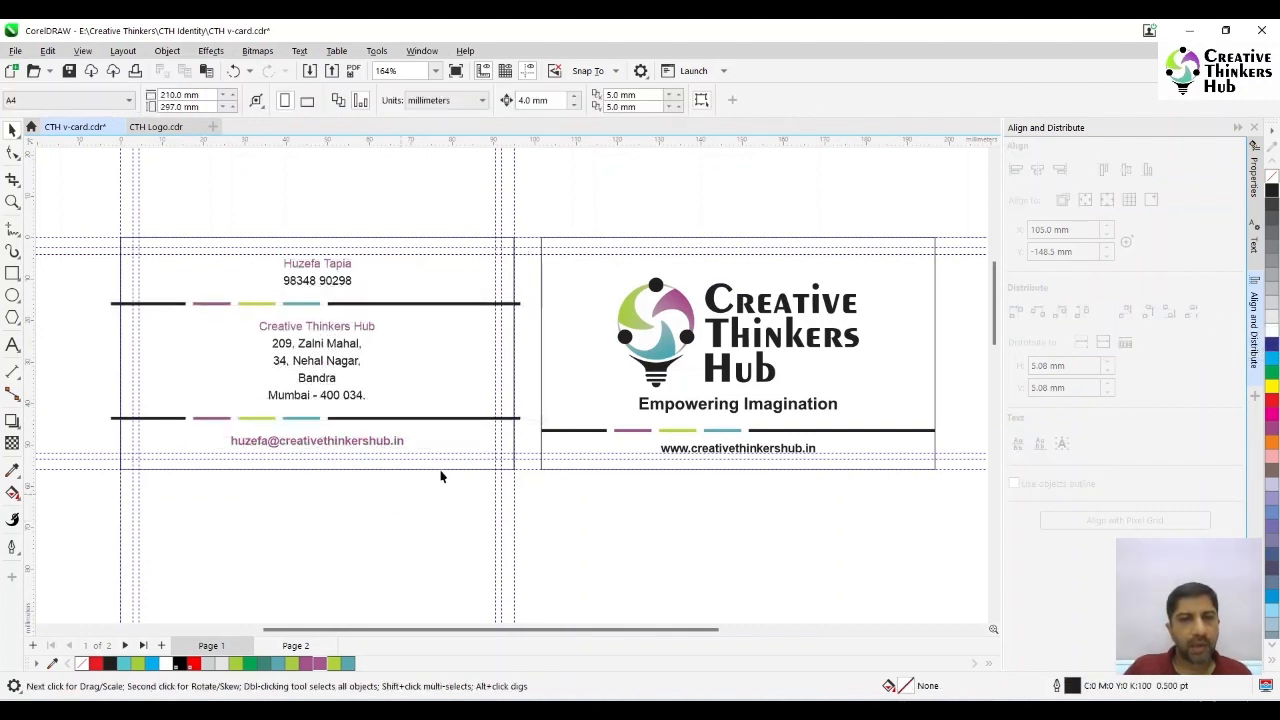
- PowerClip both rows of coloured bars inside the contact card's rectangle and preview the two cards full-screen
{"action": "left_click", "coordinate": [455, 303]}
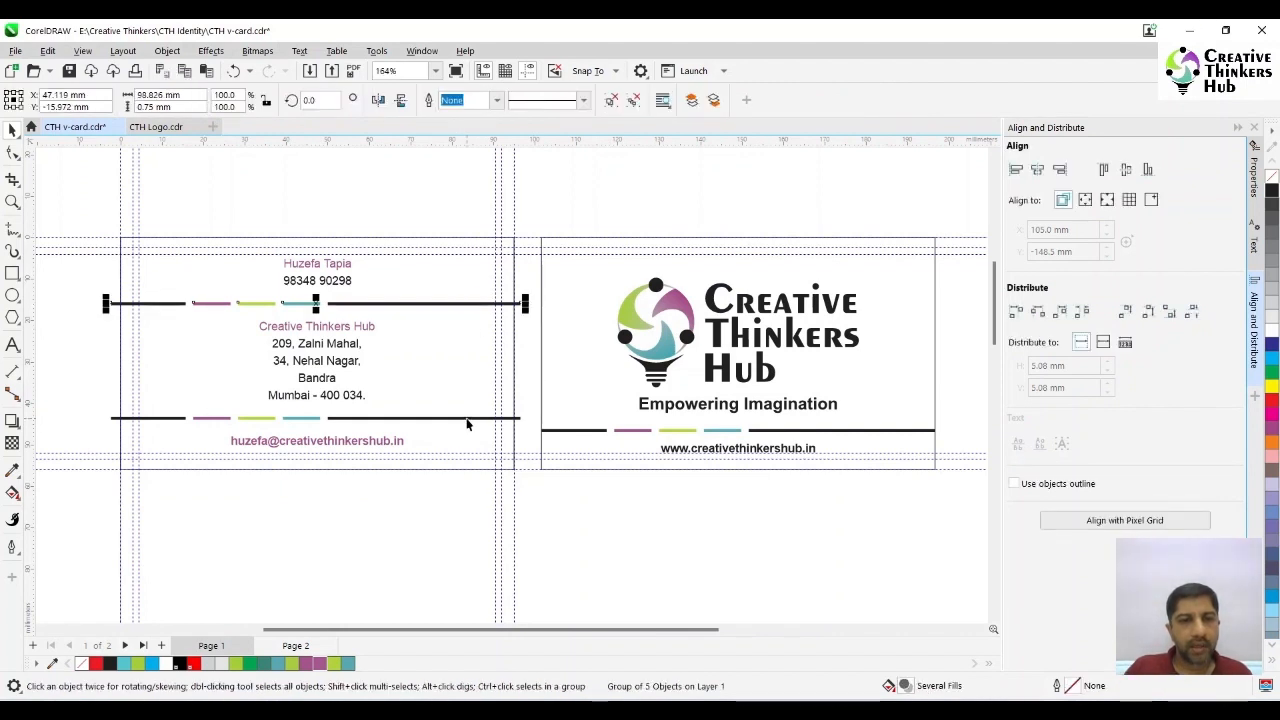
{"action": "left_click", "coordinate": [467, 418], "text": "shift"}
{"action": "left_click", "coordinate": [167, 51]}
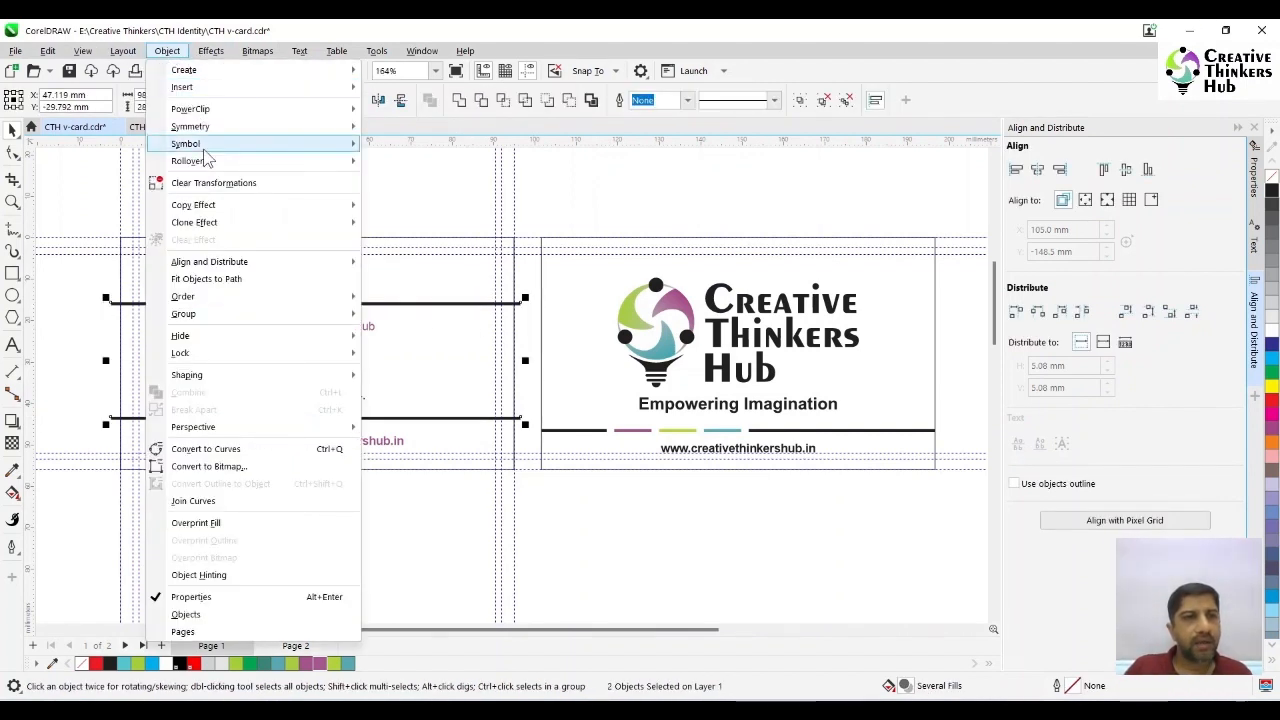
{"action": "mouse_move", "coordinate": [200, 109]}
{"action": "left_click", "coordinate": [440, 112]}
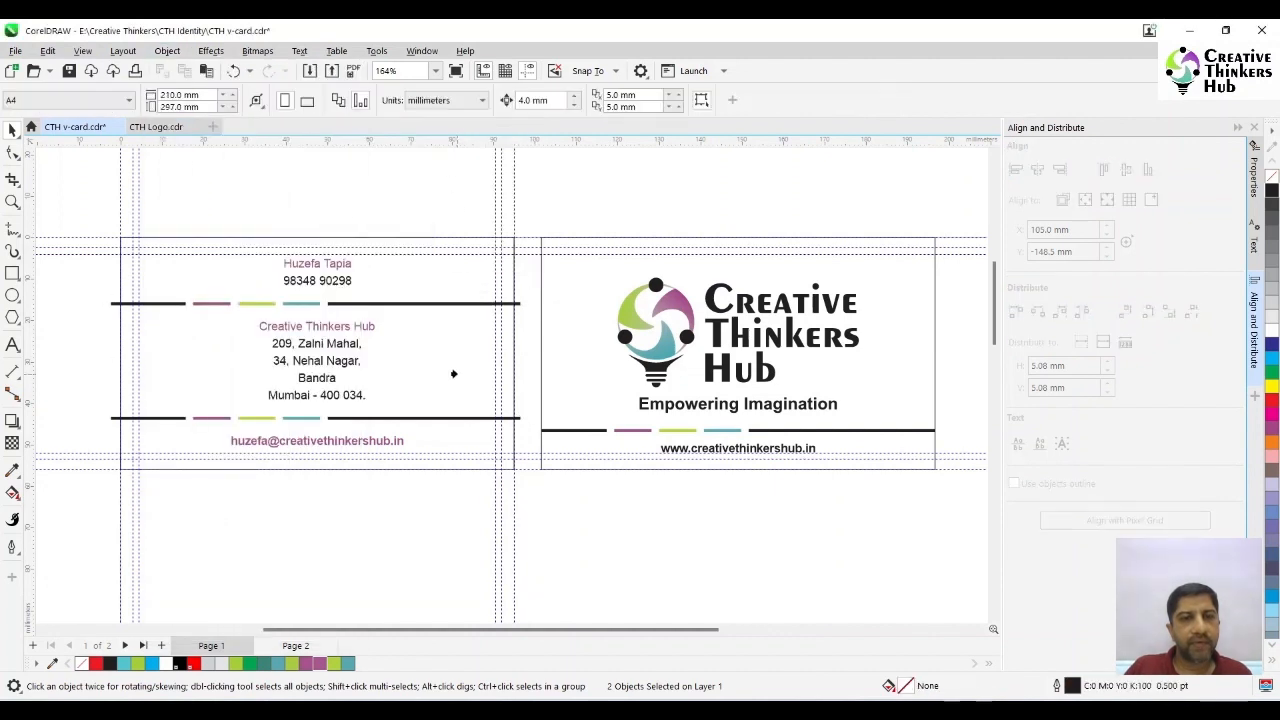
{"action": "left_click", "coordinate": [455, 372]}
{"action": "left_click", "coordinate": [395, 533]}
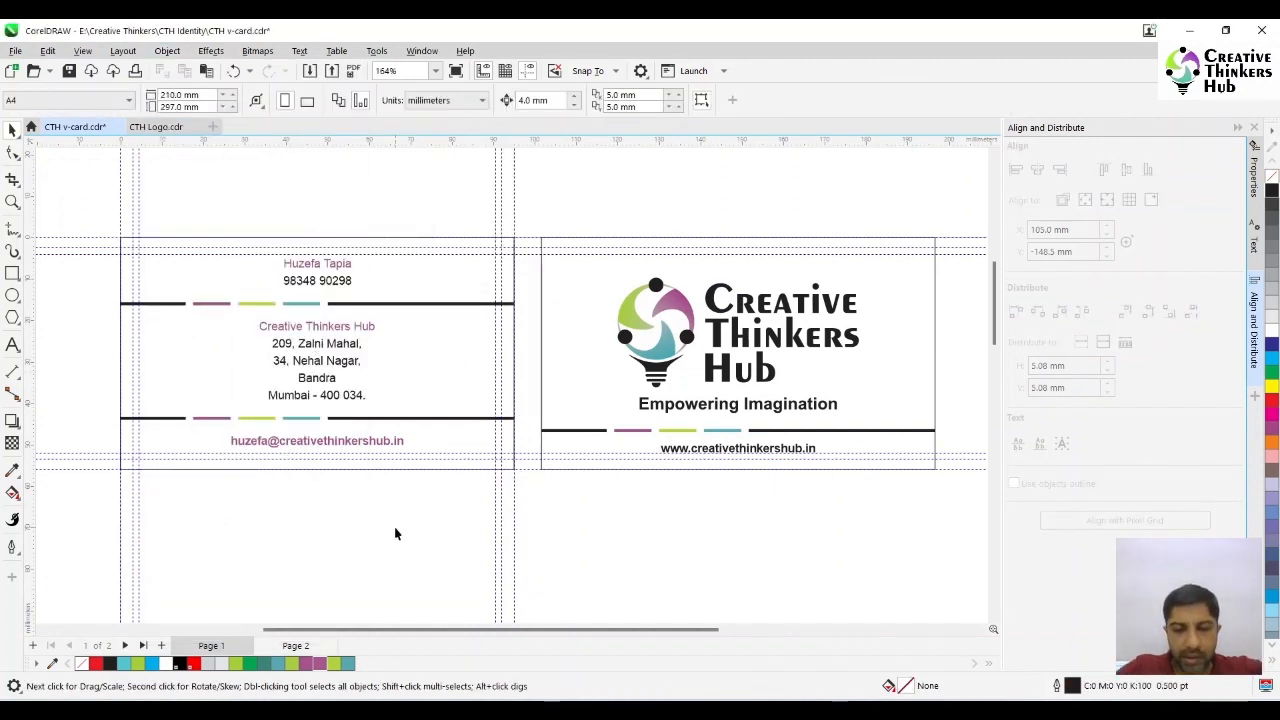
{"action": "key", "text": "F9"}
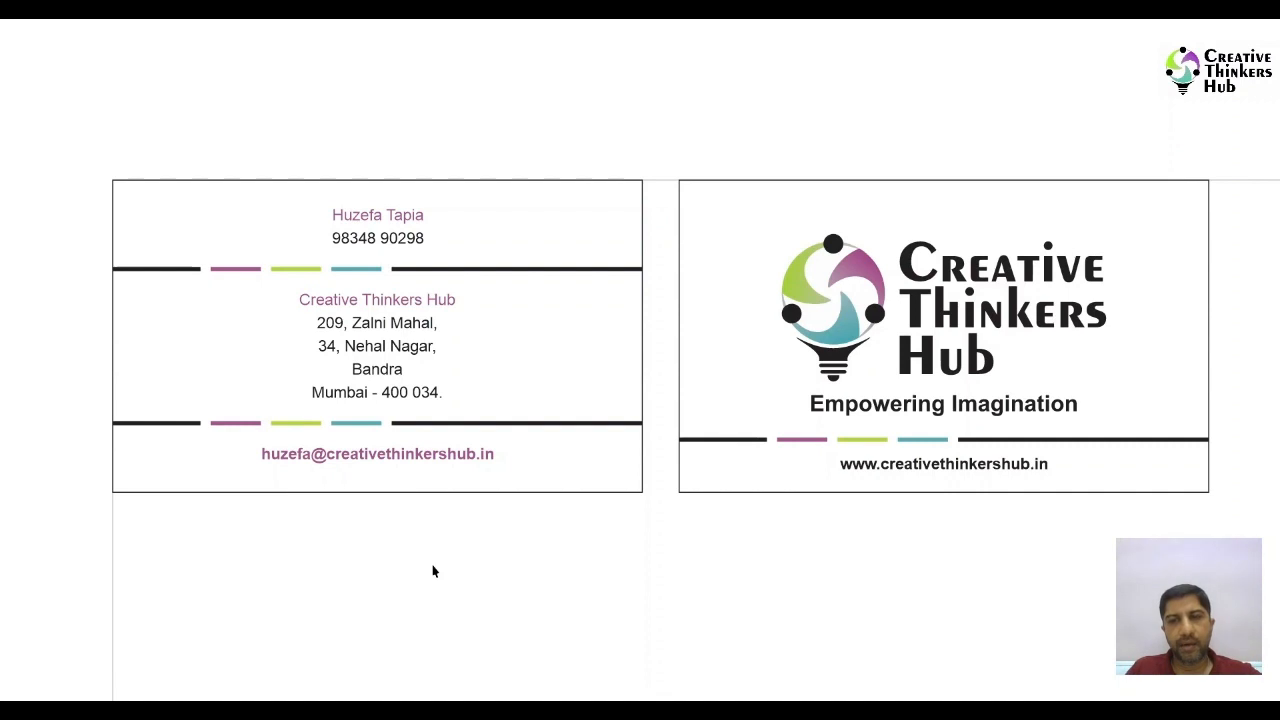
{"action": "key", "text": "F9"}
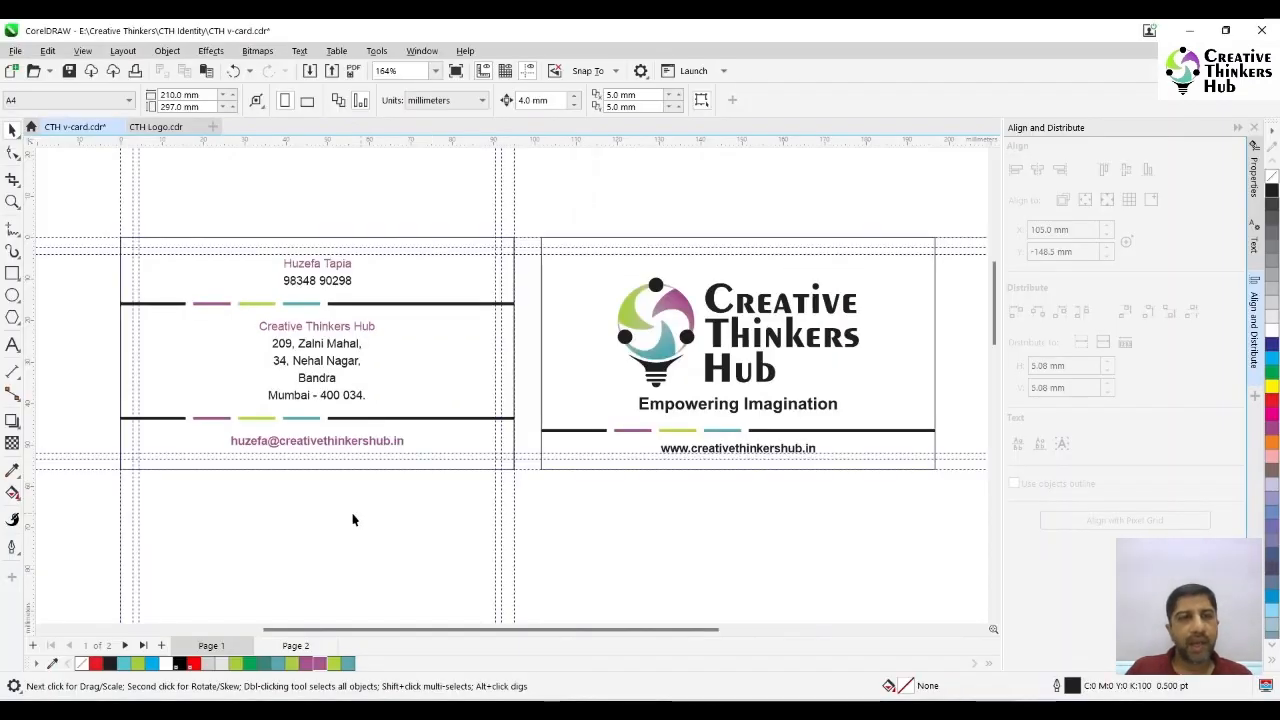
- Duplicate both cards with all their contents and move the copy down the page to a Y position of about -122 mm
{"action": "left_click", "coordinate": [435, 70]}
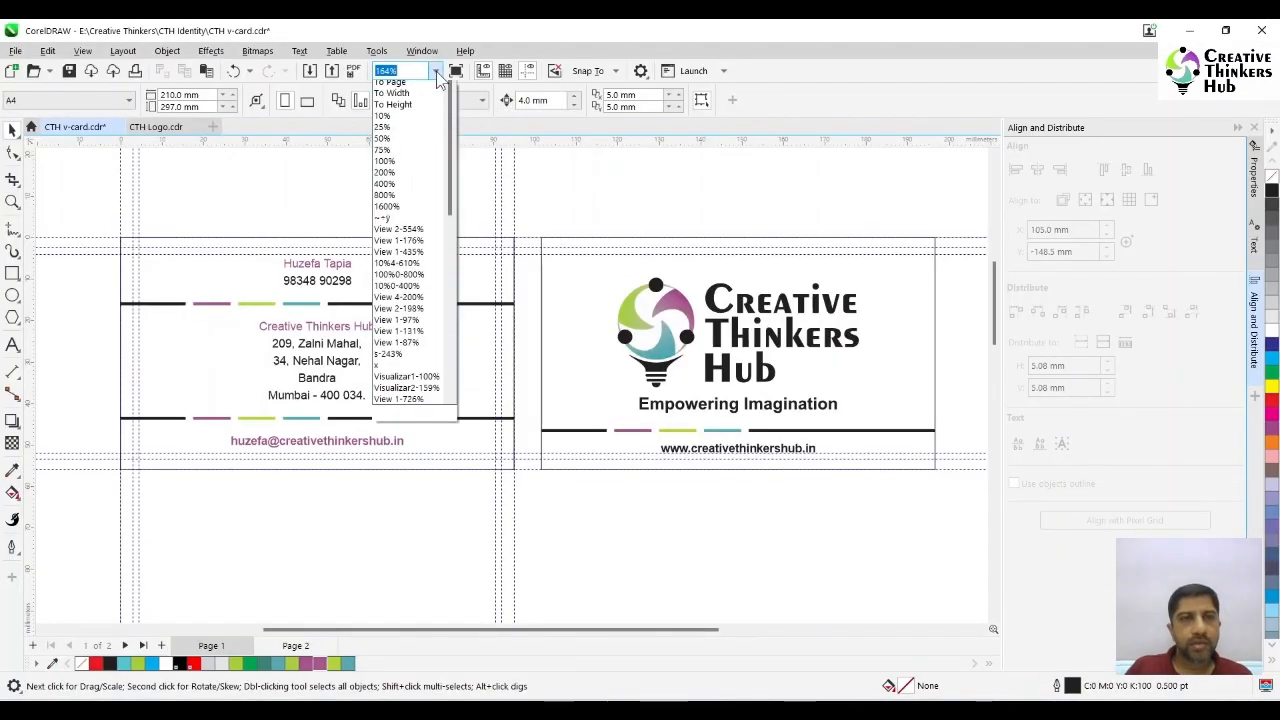
{"action": "left_click", "coordinate": [420, 108]}
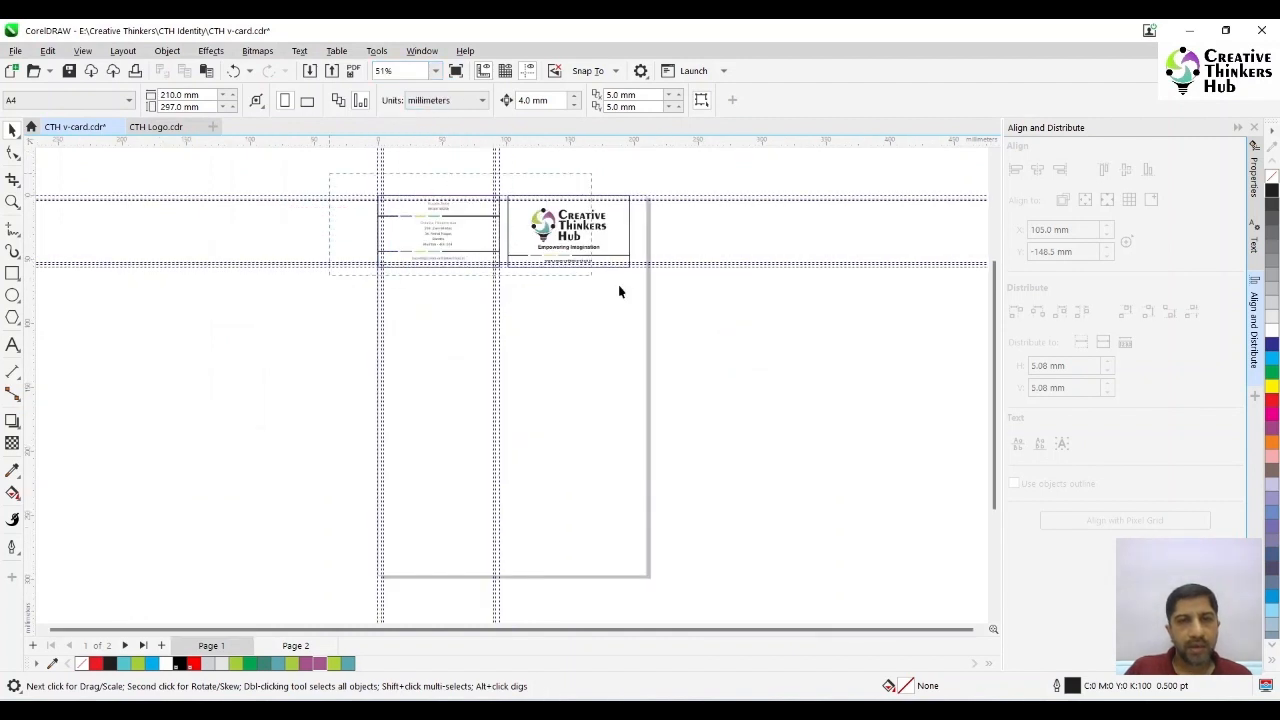
{"action": "key", "text": "ctrl+a"}
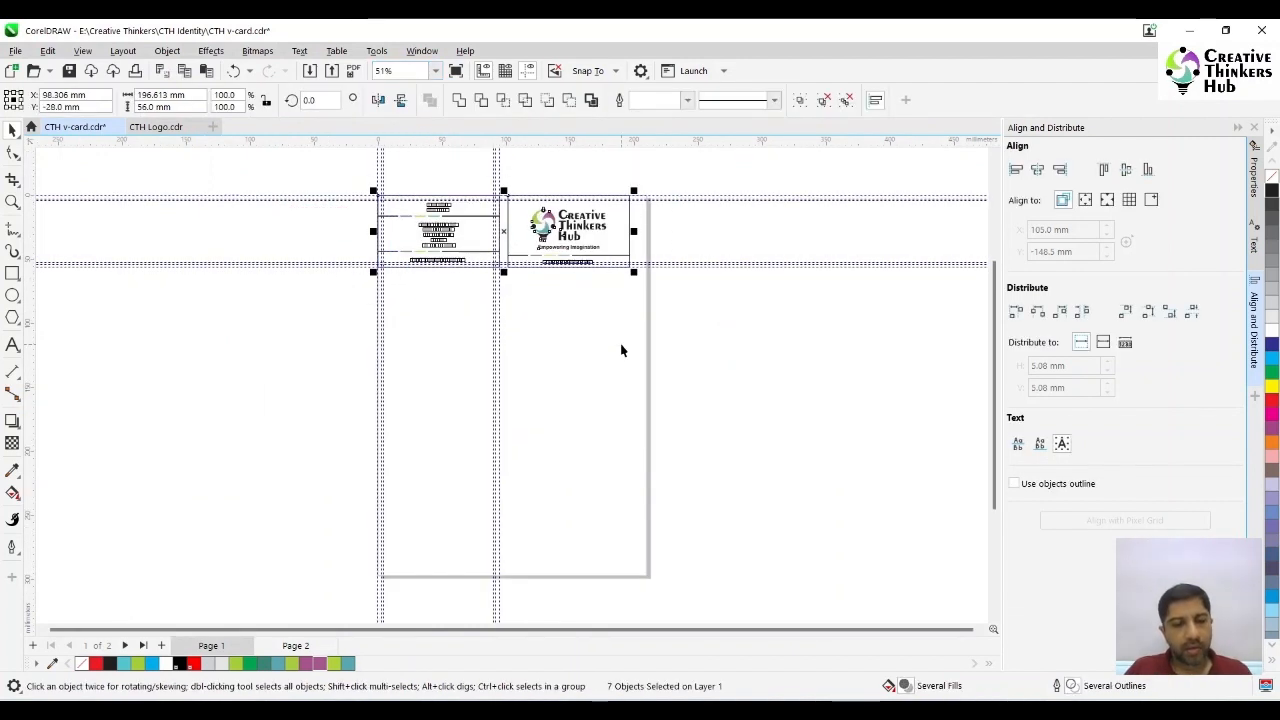
{"action": "key", "text": "ctrl+d"}
{"action": "left_click_drag", "start_coordinate": [548, 215], "coordinate": [543, 341]}
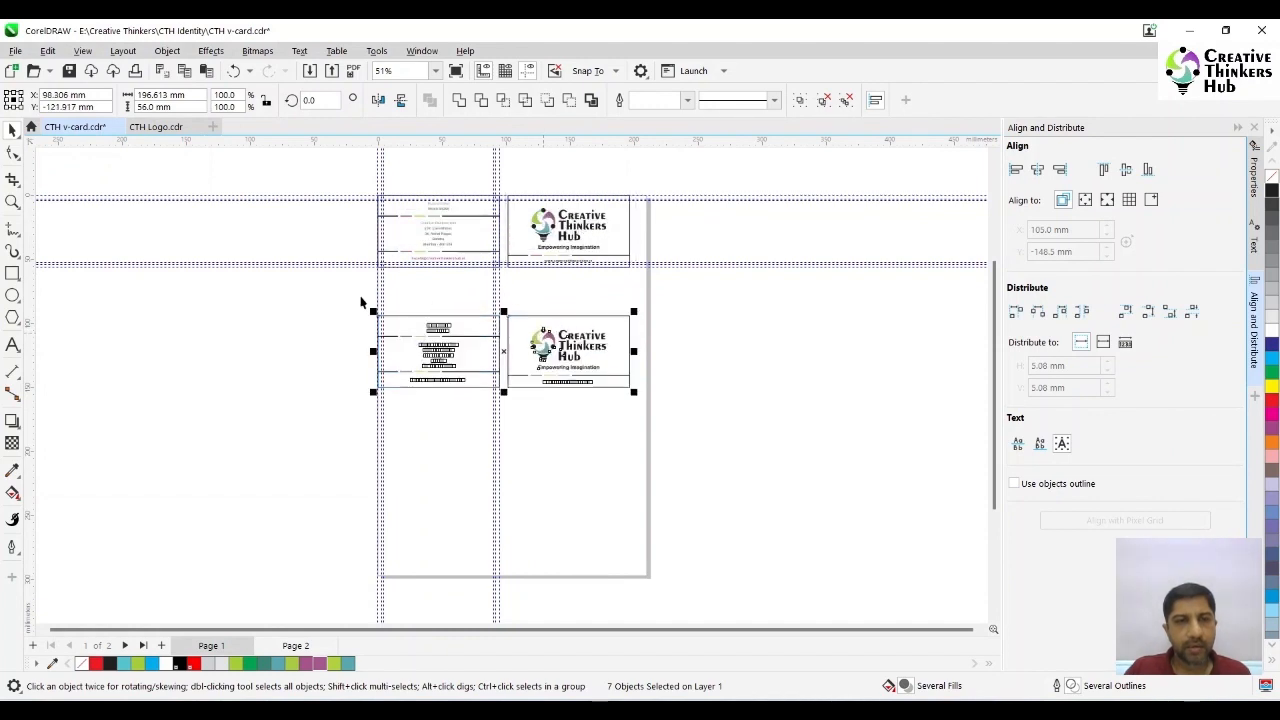
{"action": "left_click", "coordinate": [310, 308]}
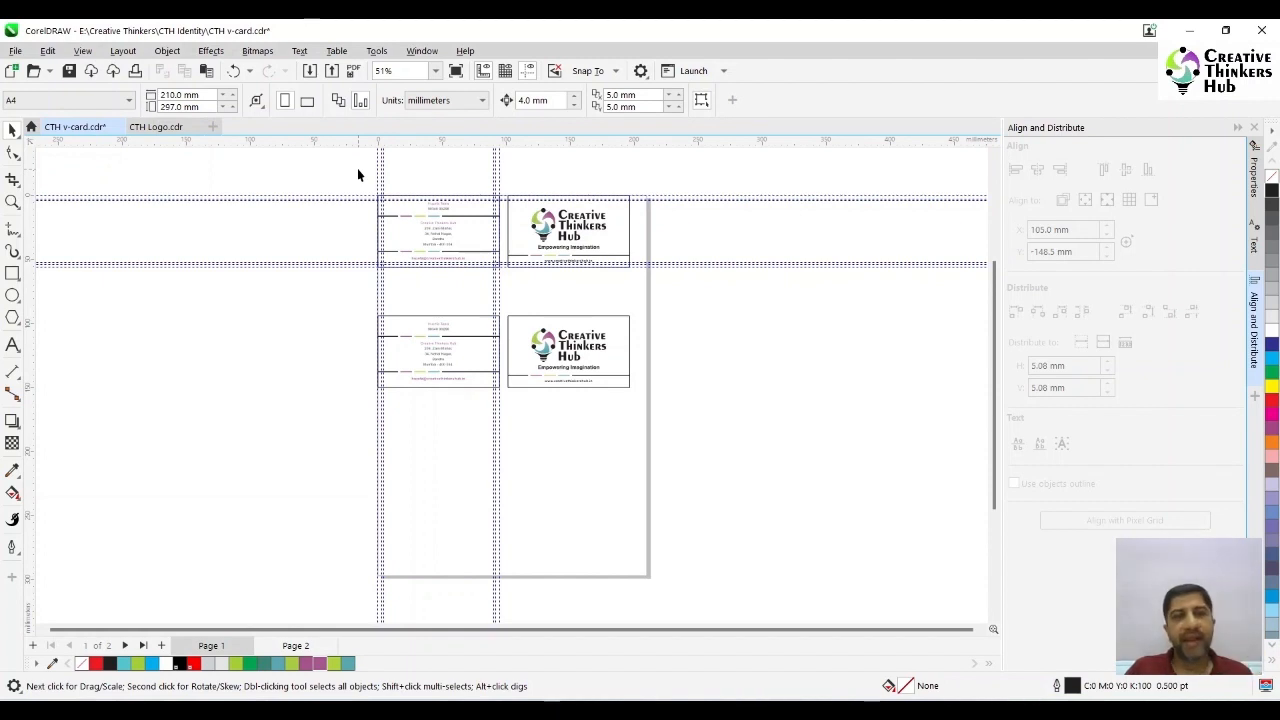
- Rotate the upper logo card's logo group by 20 degrees and move it left to an X position of about 138.6 mm
{"action": "left_click", "coordinate": [12, 201]}
{"action": "left_click_drag", "start_coordinate": [357, 183], "coordinate": [663, 295]}
{"action": "key", "text": "space"}
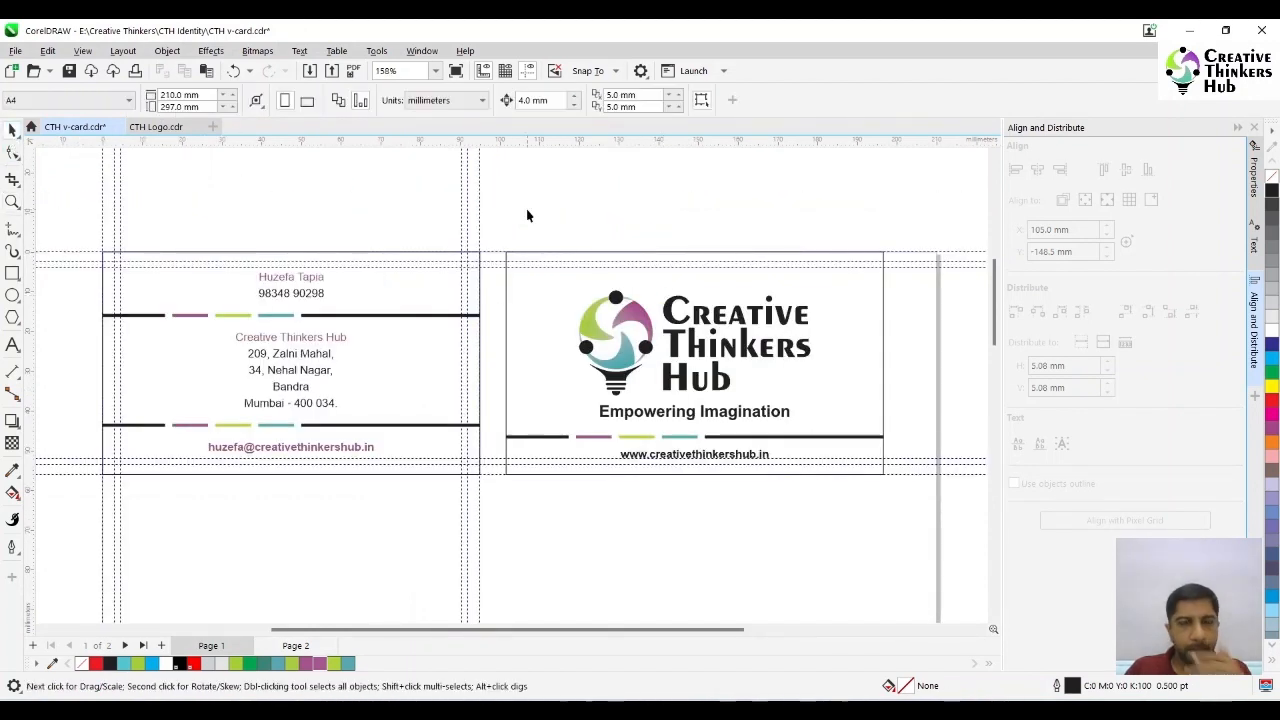
{"action": "left_click", "coordinate": [787, 356]}
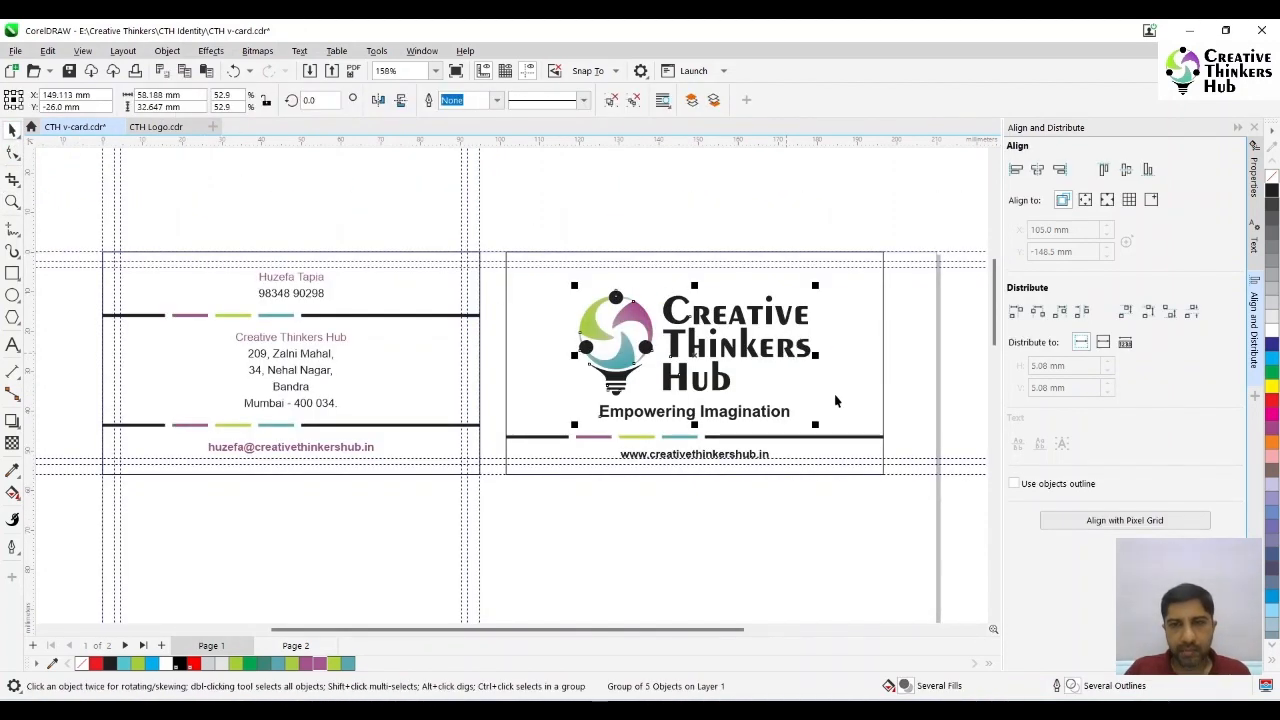
{"action": "left_click", "coordinate": [807, 416]}
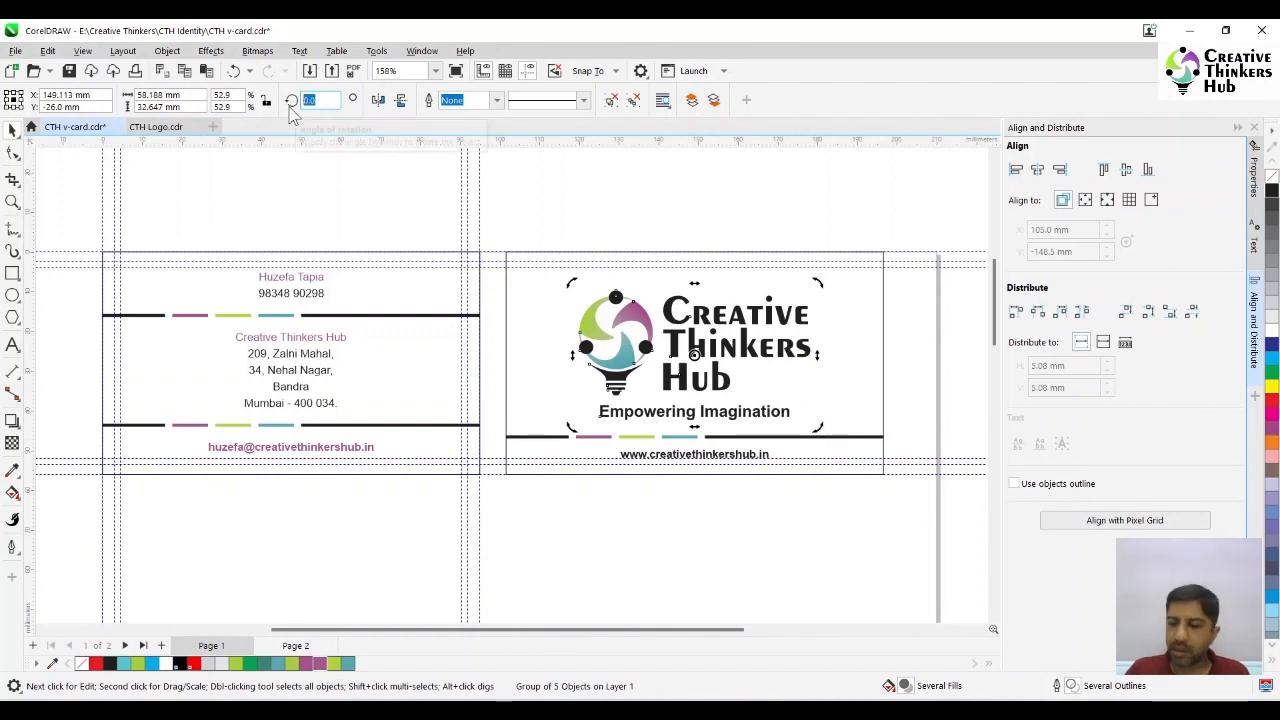
{"action": "type", "text": "20"}
{"action": "key", "text": "Return"}
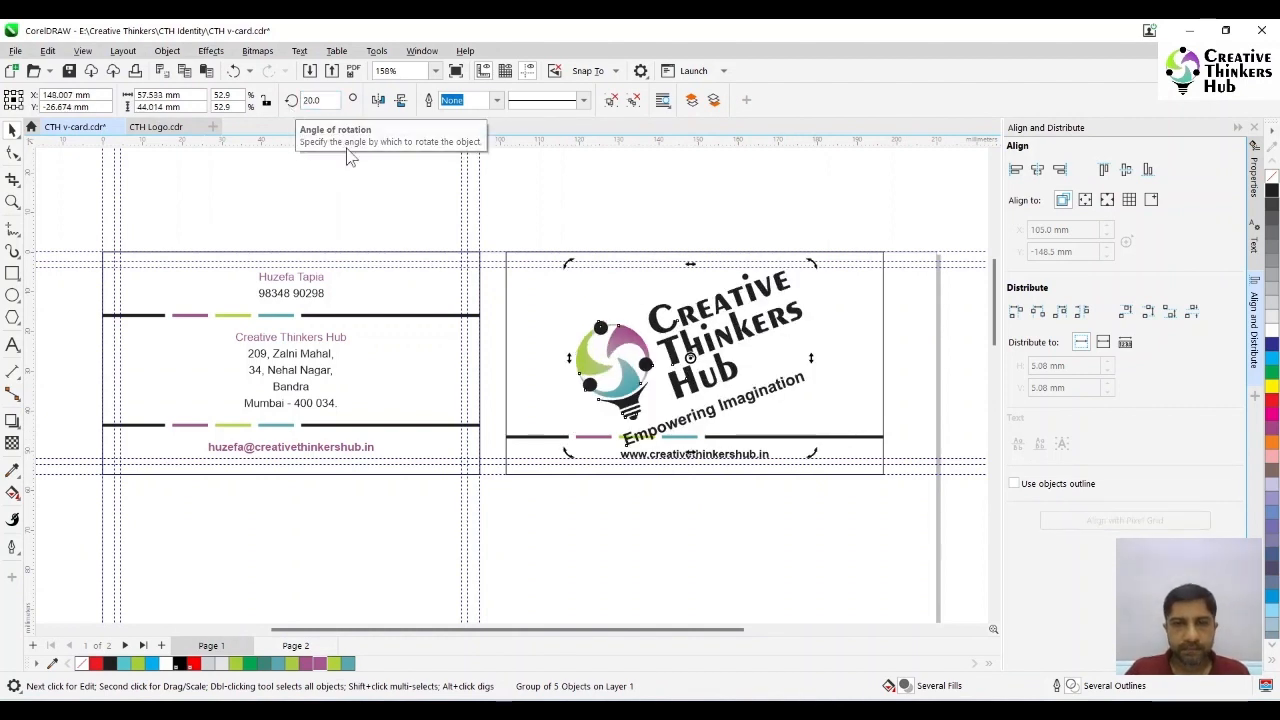
{"action": "left_click", "coordinate": [602, 199]}
{"action": "left_click_drag", "start_coordinate": [682, 327], "coordinate": [645, 316]}
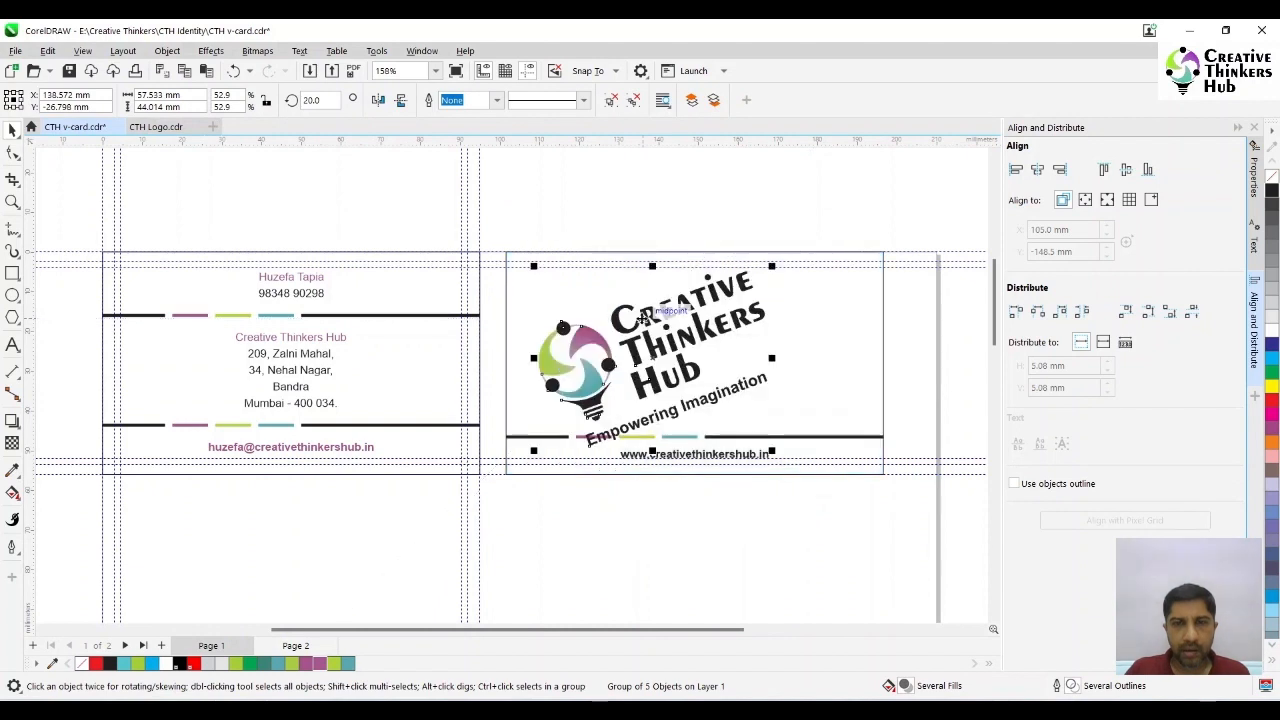
{"action": "left_click", "coordinate": [612, 227]}
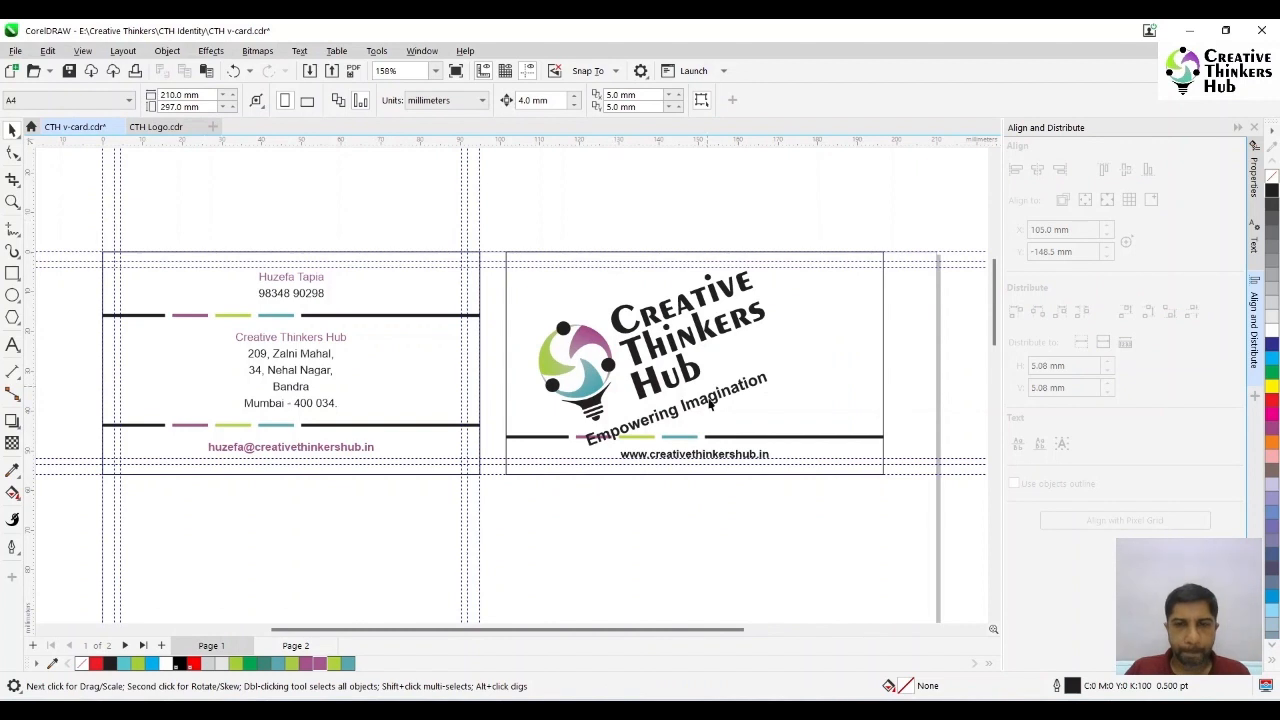
- Inside the logo card's PowerClip, rotate the row of coloured bars to match the logo's 20-degree tilt and place it beneath the tagline
{"action": "left_click", "coordinate": [749, 436]}
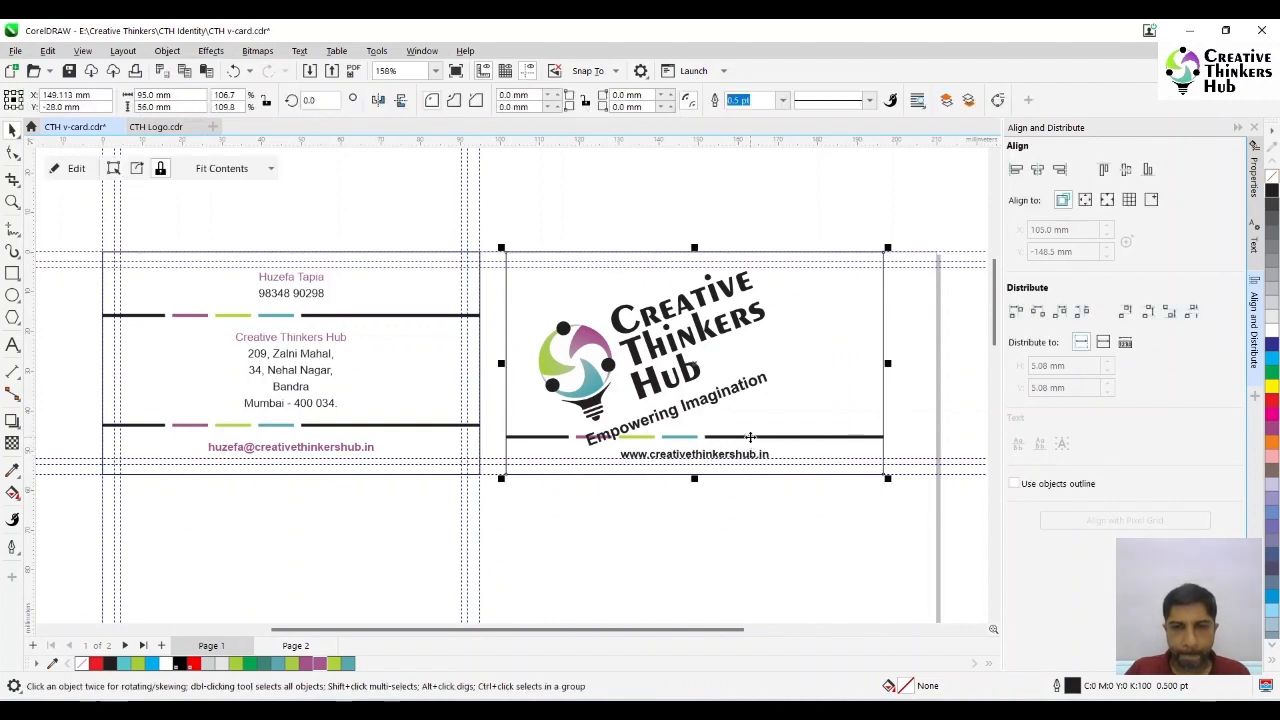
{"action": "double_click", "coordinate": [749, 436]}
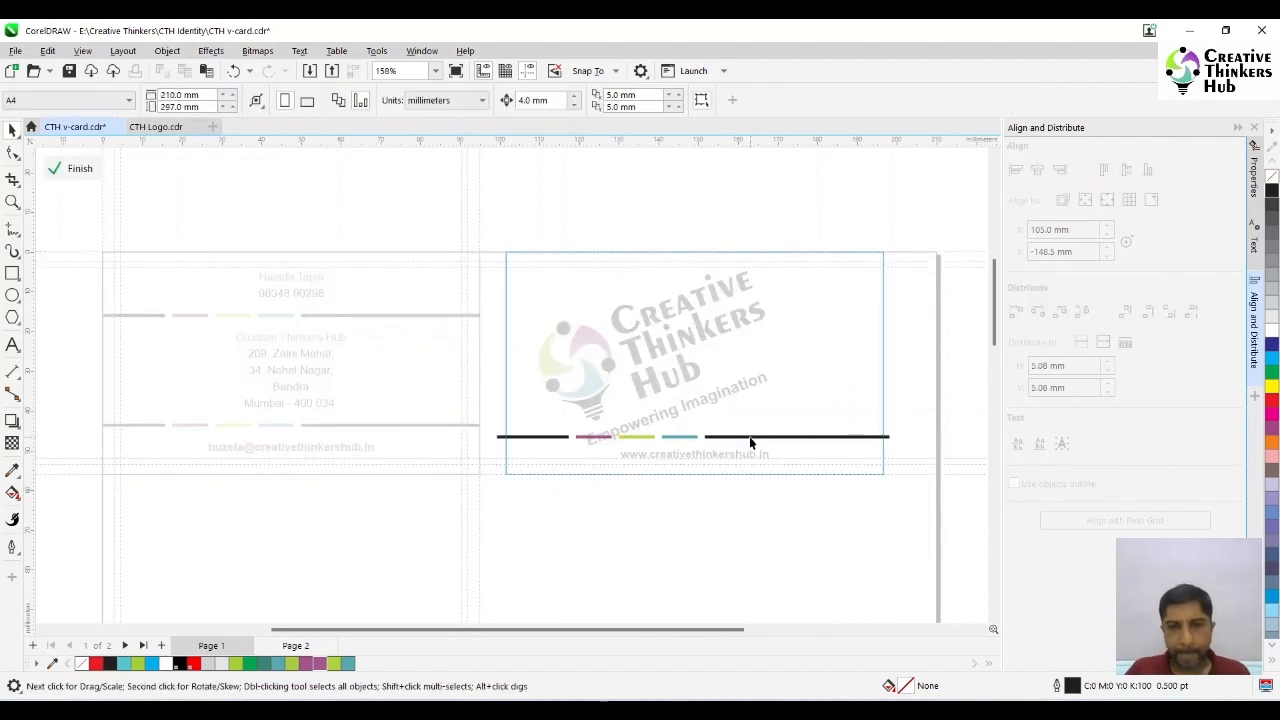
{"action": "left_click", "coordinate": [749, 436]}
{"action": "left_click", "coordinate": [749, 436]}
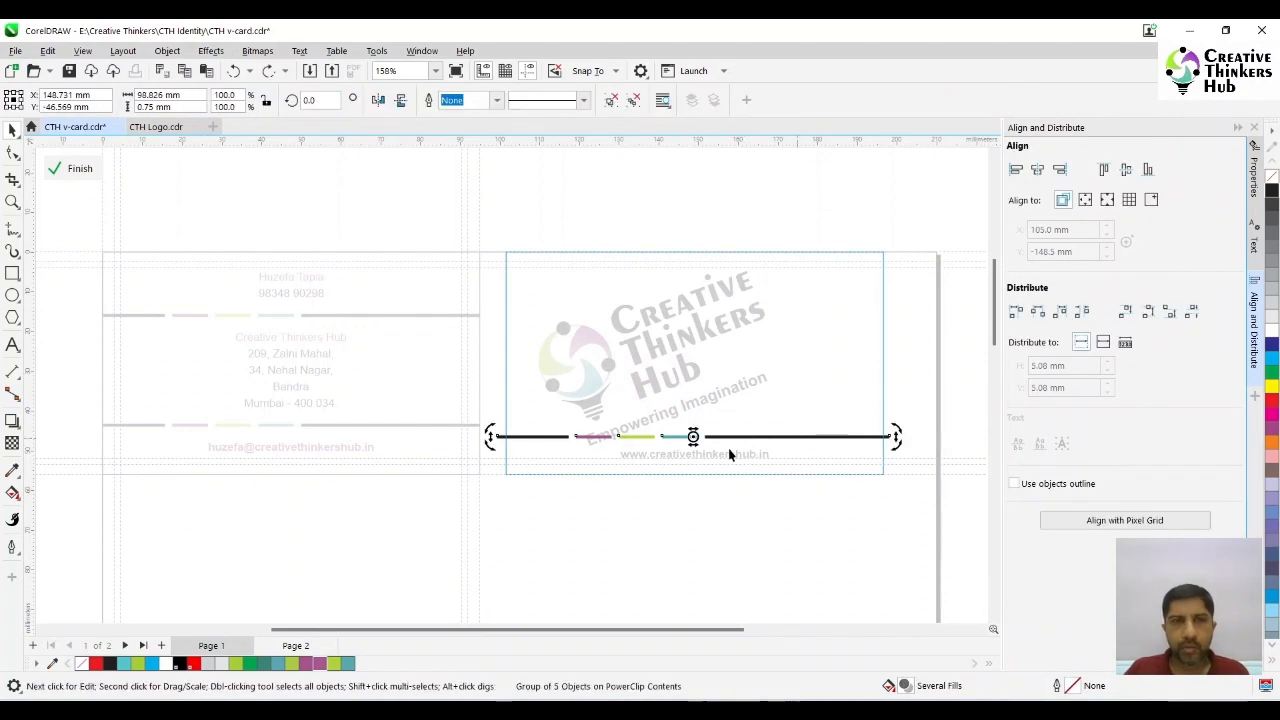
{"action": "key", "text": "Return"}
{"action": "left_click", "coordinate": [793, 403]}
{"action": "left_click_drag", "start_coordinate": [791, 405], "coordinate": [803, 380]}
{"action": "left_click", "coordinate": [683, 497], "text": "ctrl"}
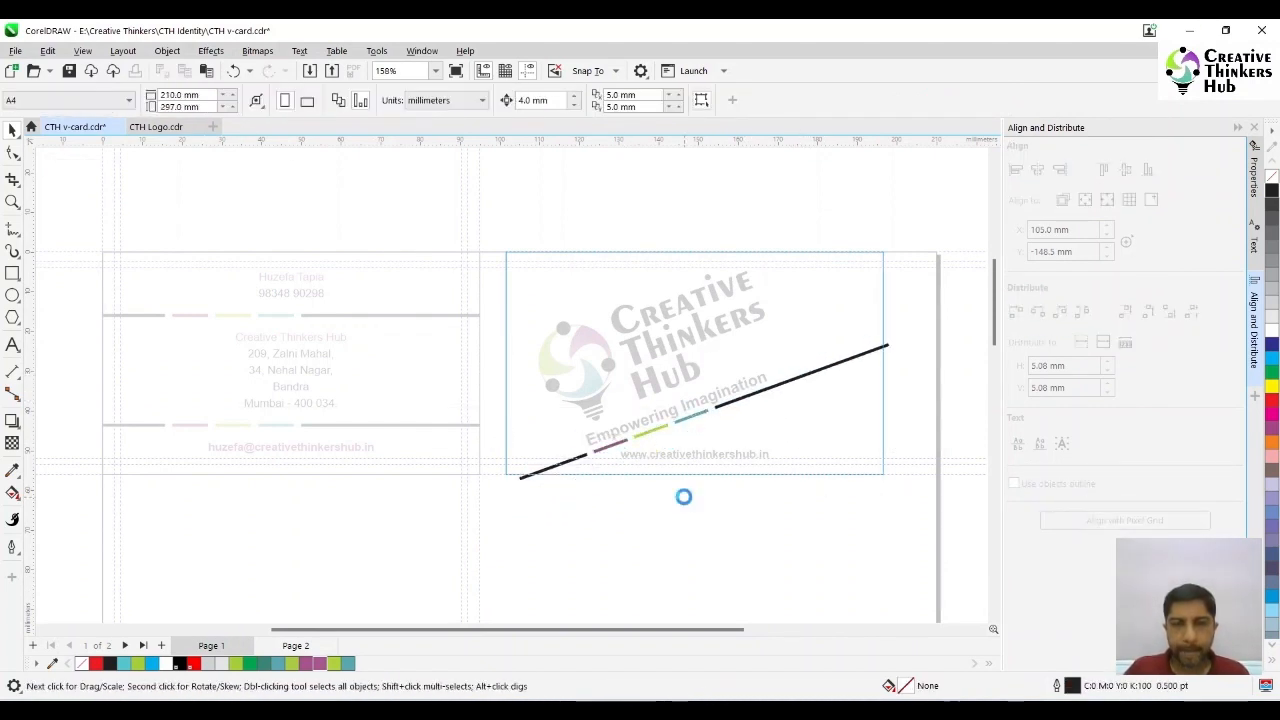
- Move the website text below the logo card and scale the tilted logo down to about 47 mm wide
{"action": "left_click", "coordinate": [680, 455]}
{"action": "left_click_drag", "start_coordinate": [693, 455], "coordinate": [712, 548]}
{"action": "left_click", "coordinate": [731, 363]}
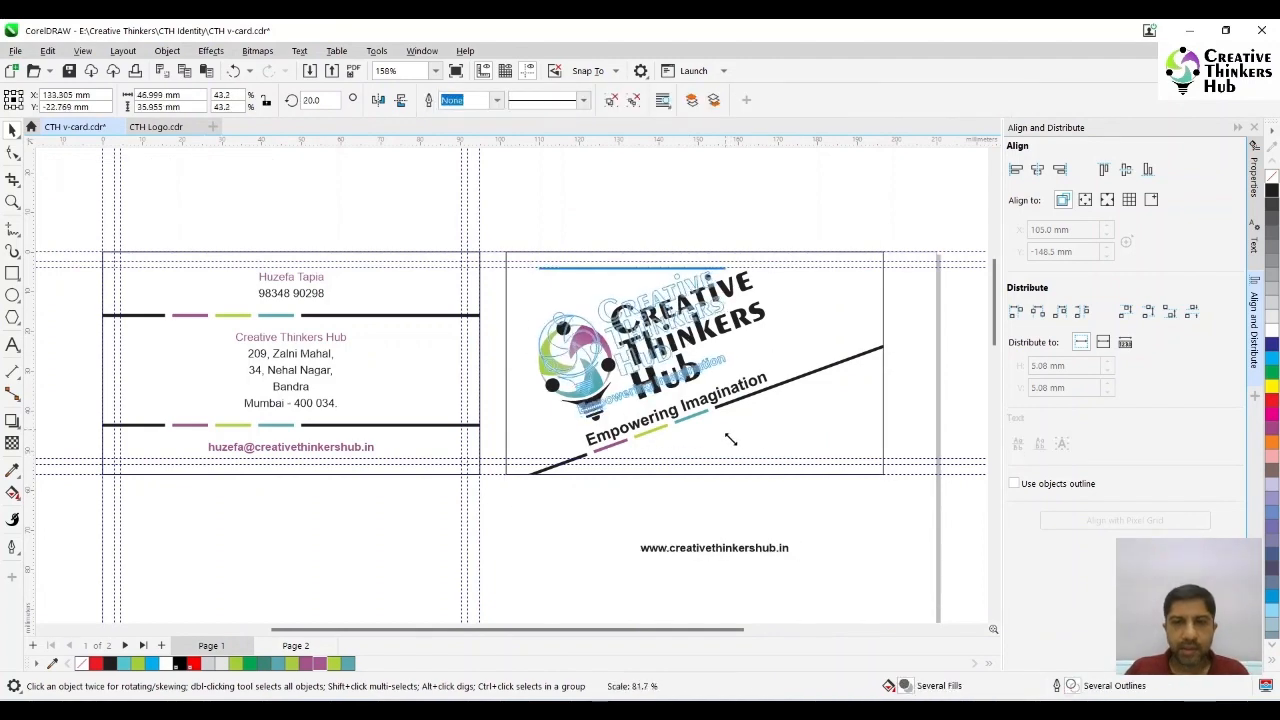
- Shift the clipped diagonal bars up close under the tagline so that they span the logo card from edge to edge
{"action": "left_click", "coordinate": [778, 383], "text": "ctrl"}
{"action": "left_click_drag", "start_coordinate": [824, 369], "coordinate": [802, 349]}
{"action": "left_click", "coordinate": [850, 328], "text": "ctrl"}
{"action": "left_click_drag", "start_coordinate": [872, 317], "coordinate": [899, 308]}
{"action": "left_click", "coordinate": [911, 347], "text": "ctrl"}
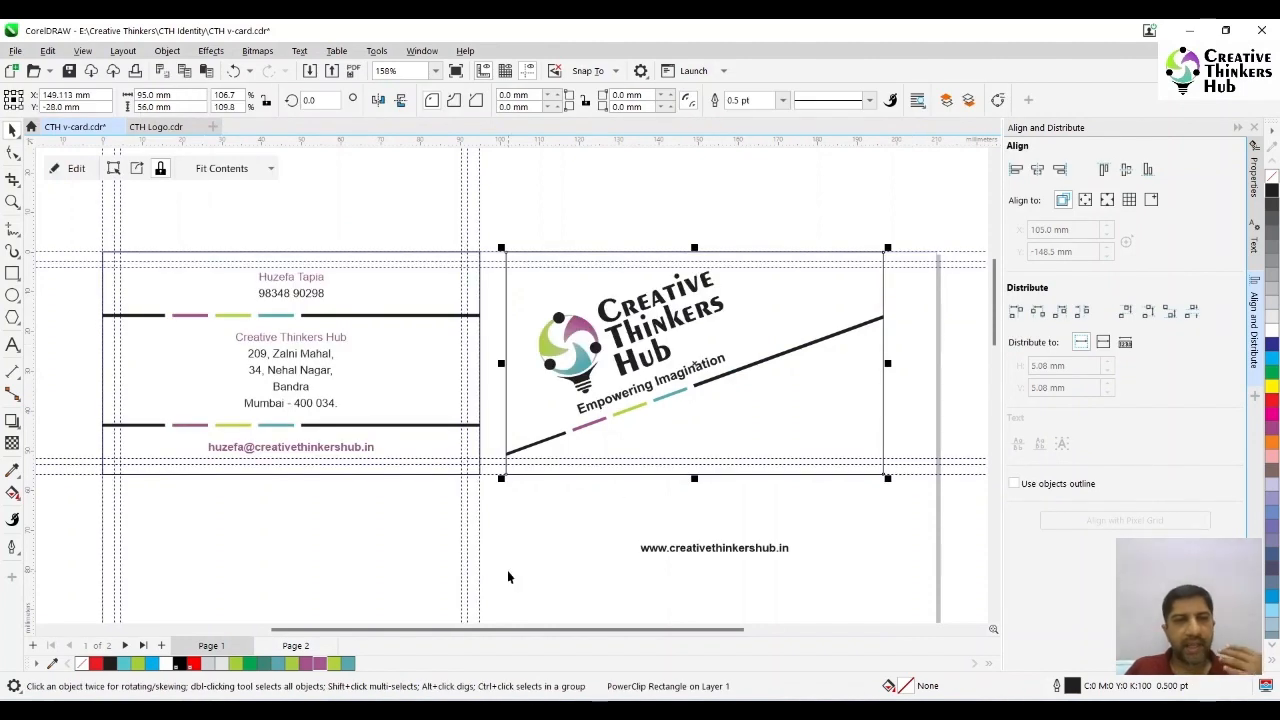
- Draw a rectangle about 33 mm wide and 4 mm high in the lower-left corner of the logo card
{"action": "left_click", "coordinate": [12, 272]}
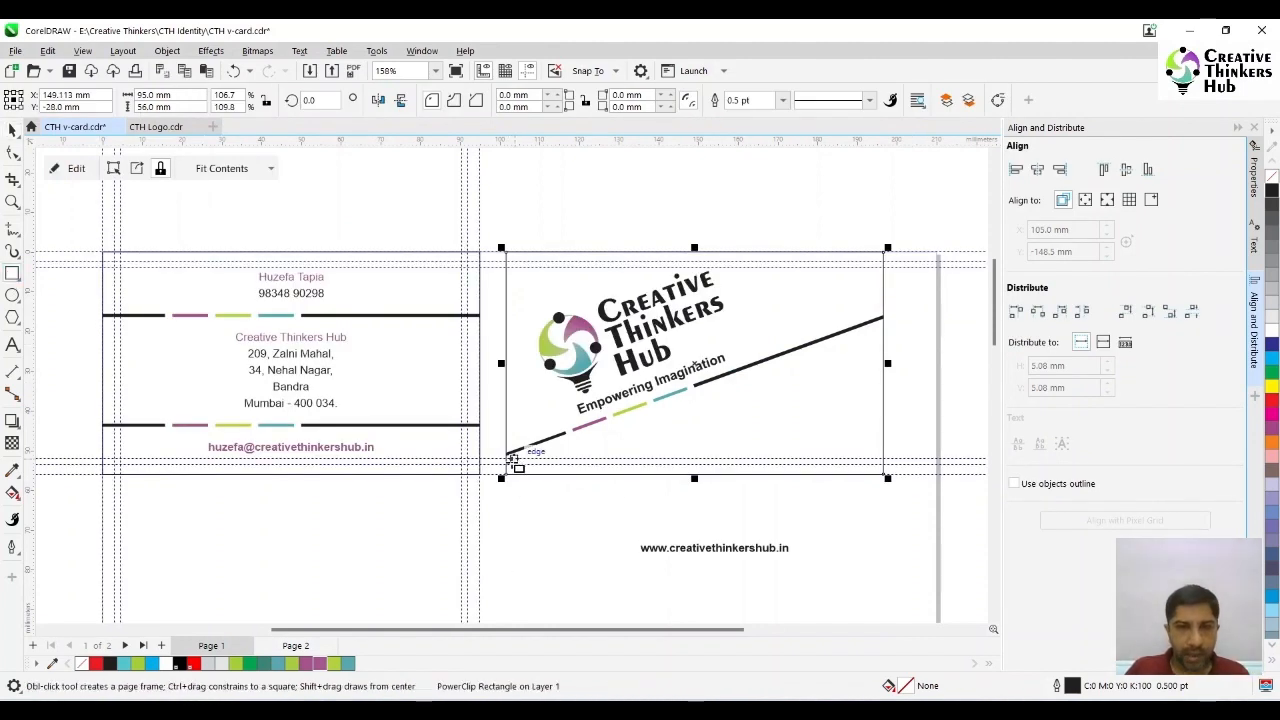
{"action": "mouse_move", "coordinate": [513, 459]}
{"action": "left_mouse_down"}
{"action": "mouse_move", "coordinate": [627, 490]}
{"action": "mouse_move", "coordinate": [648, 478]}
{"action": "left_mouse_up"}
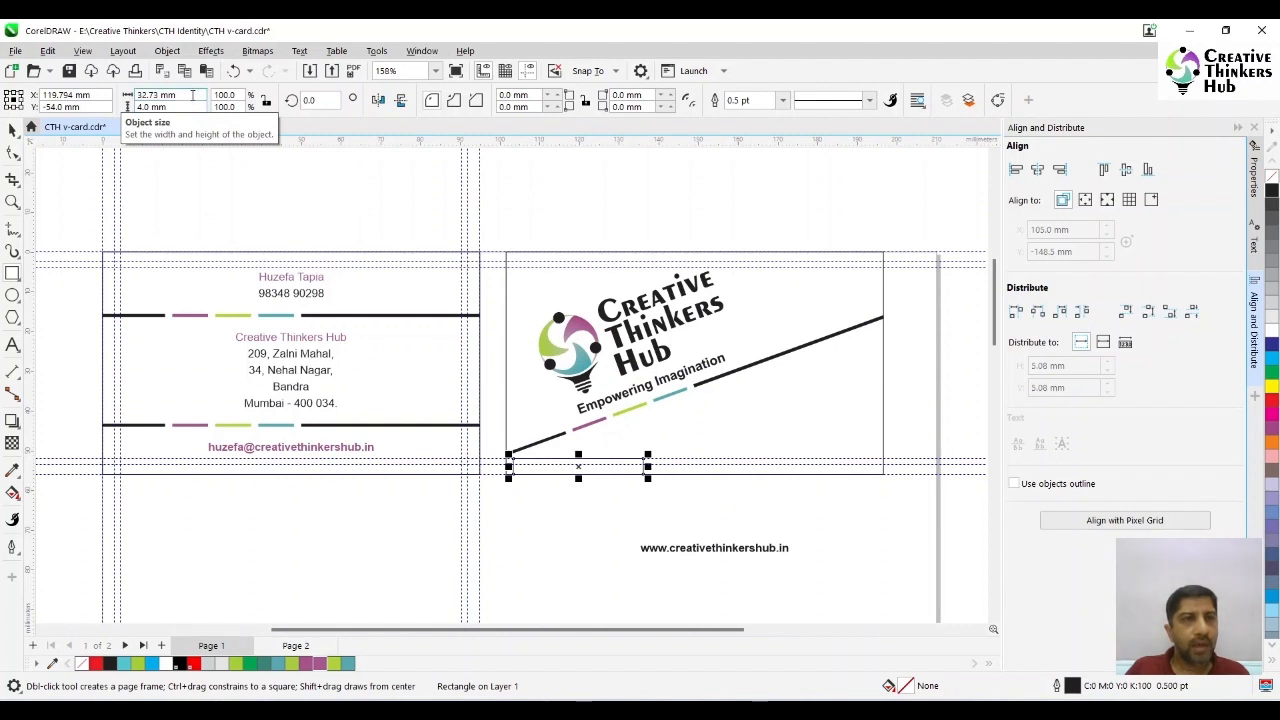
{"action": "left_click", "coordinate": [192, 95]}
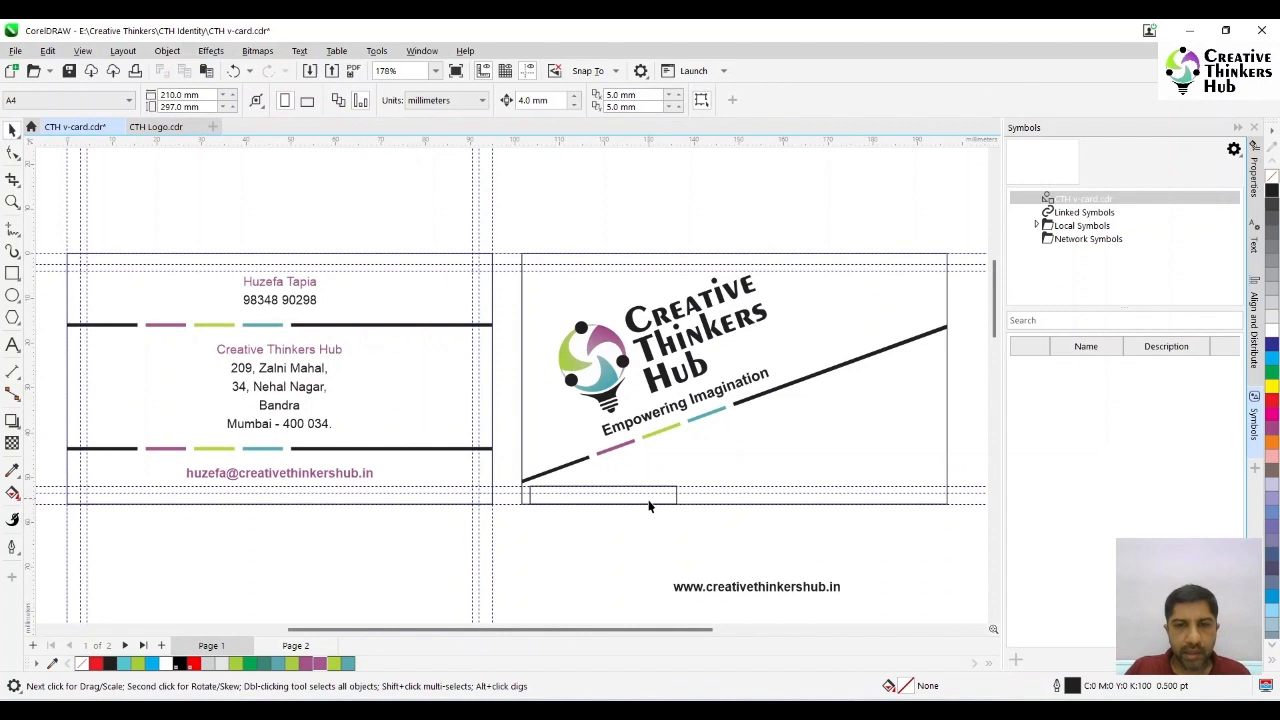
{"action": "left_click", "coordinate": [649, 503]}
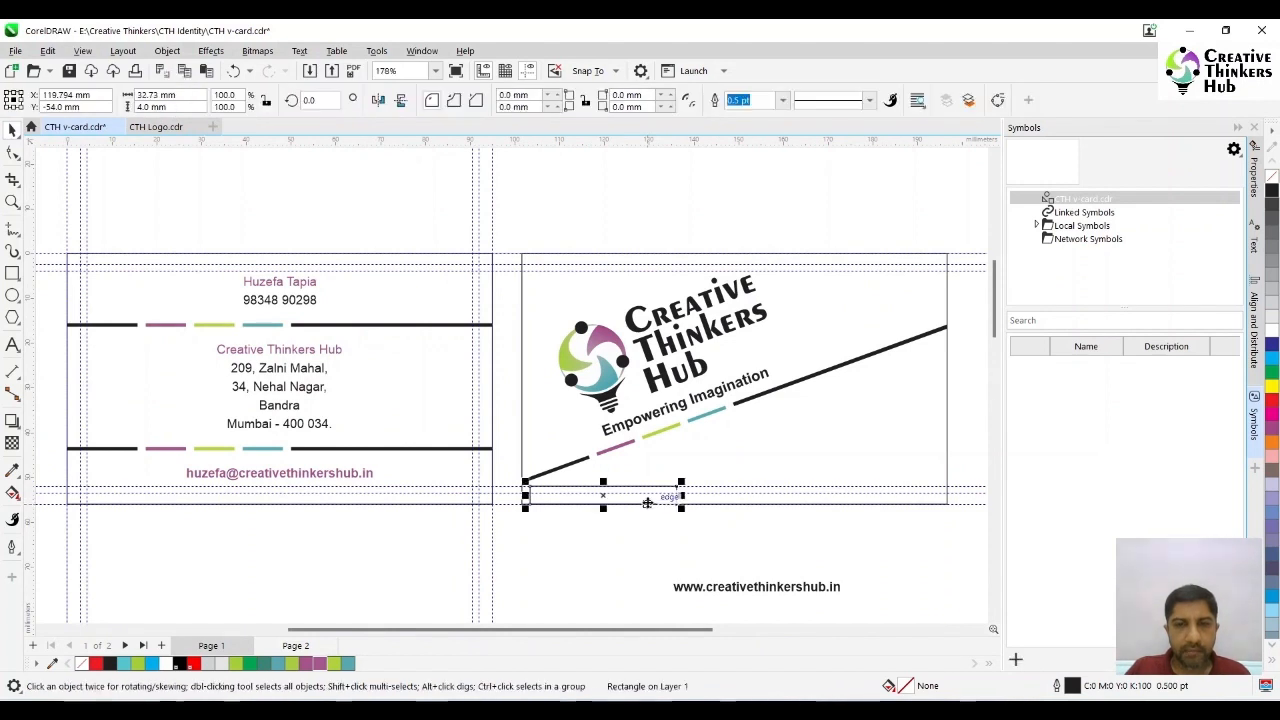
{"action": "left_click", "coordinate": [571, 207]}
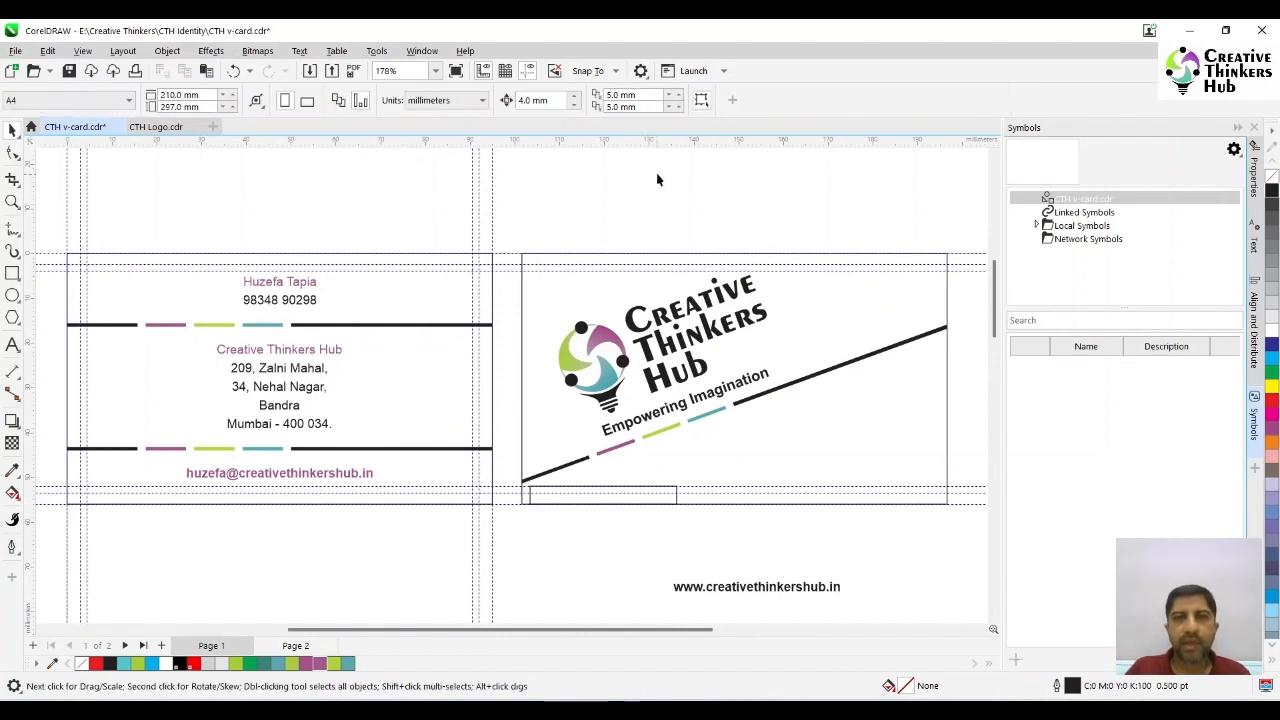
- Set the duplicate distance to 0 mm horizontally and 6 mm vertically
{"action": "left_click", "coordinate": [622, 94]}
{"action": "type", "text": "0"}
{"action": "key", "text": "Return"}
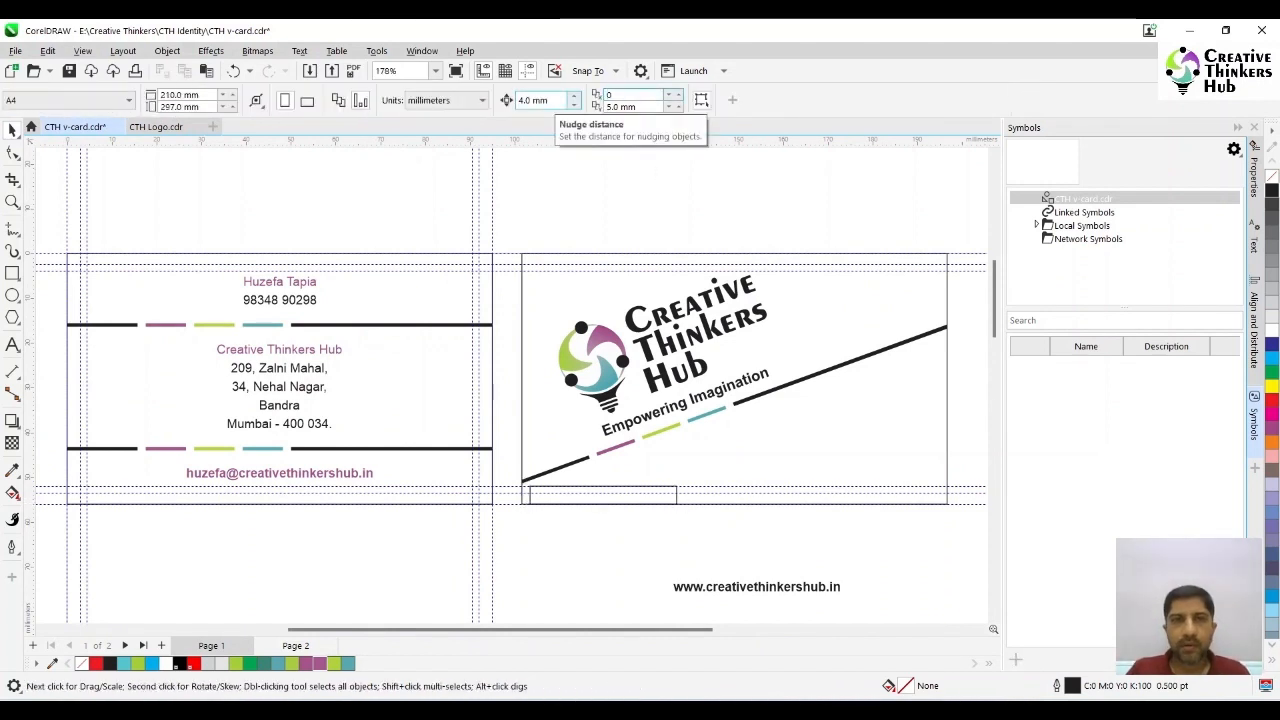
{"action": "left_click", "coordinate": [622, 106]}
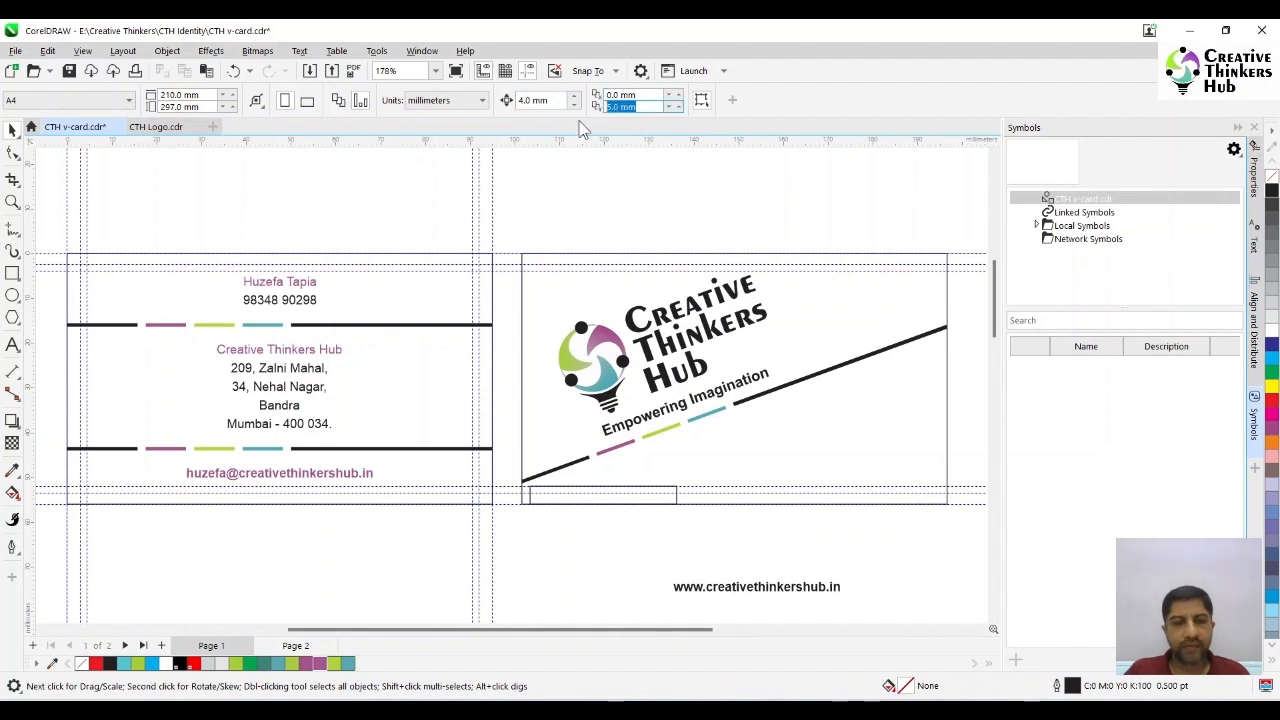
{"action": "type", "text": "6"}
{"action": "key", "text": "Return"}
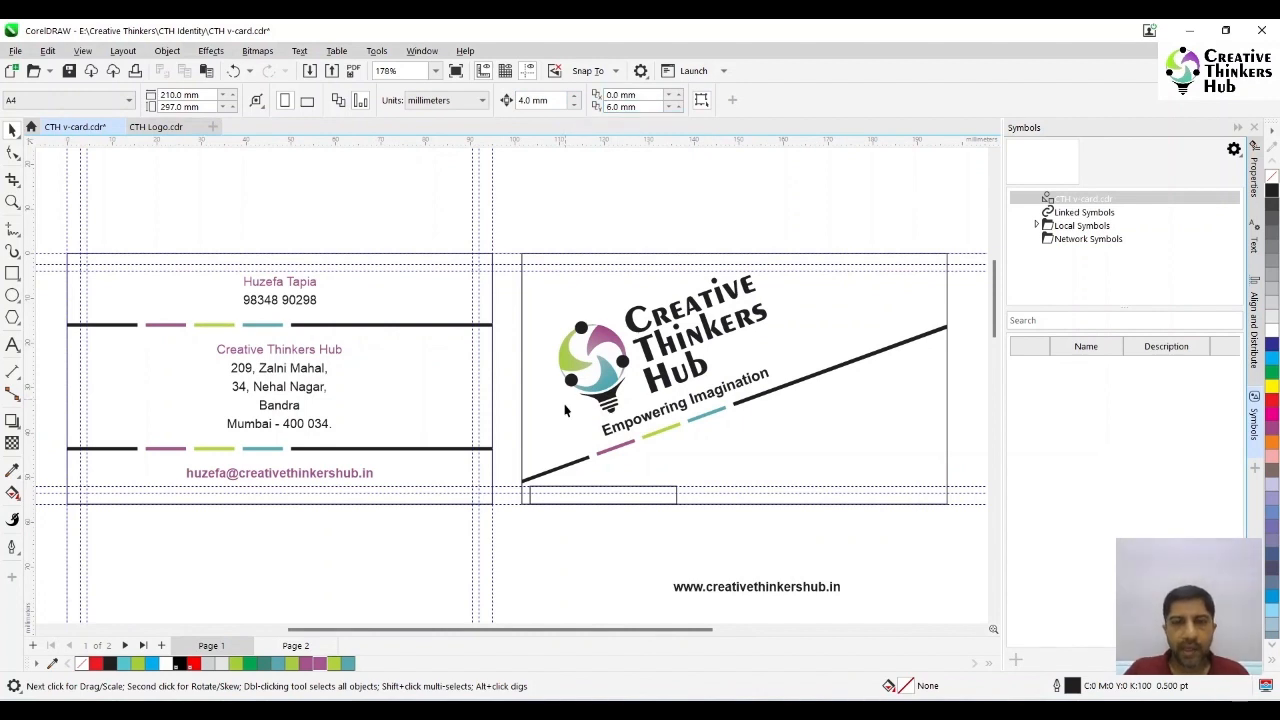
- Duplicate the small rectangle twice to stack three, and move all three diagonally down past the logo card's lower edge
{"action": "left_click", "coordinate": [563, 503]}
{"action": "key", "text": "ctrl+d"}
{"action": "key", "text": "ctrl+d"}
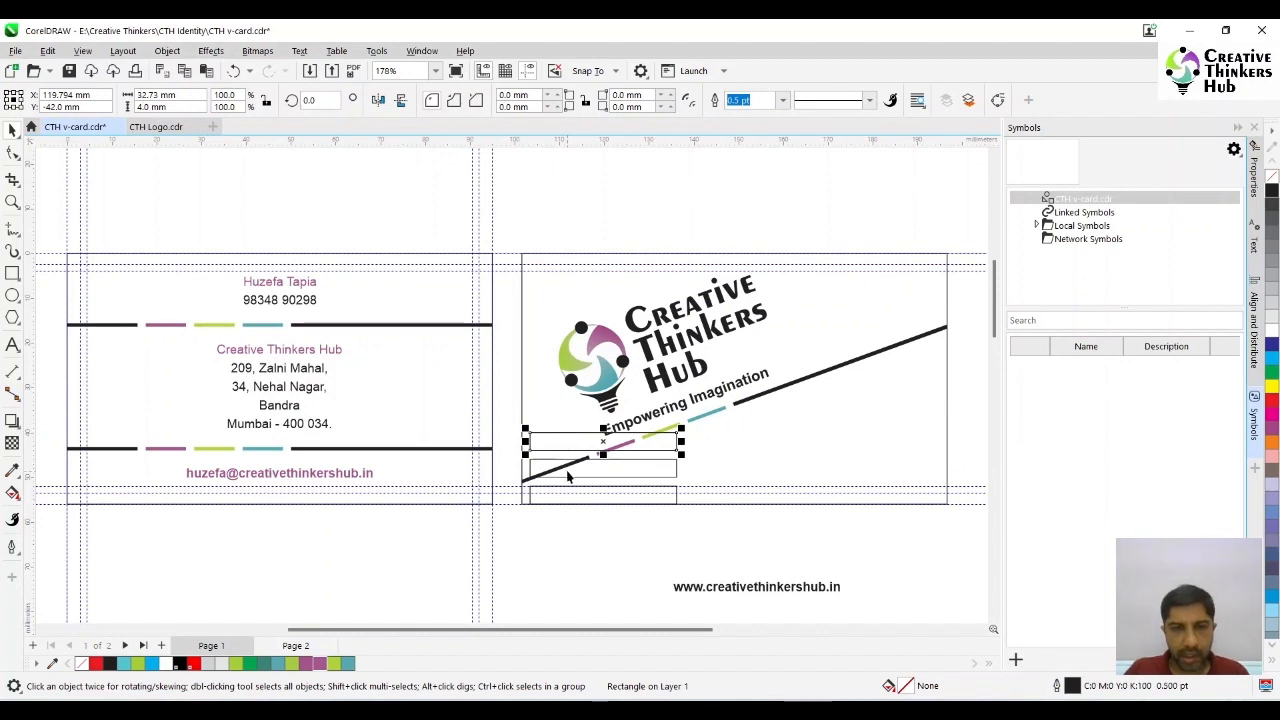
{"action": "left_click", "coordinate": [567, 472], "text": "shift"}
{"action": "left_click", "coordinate": [570, 499], "text": "shift"}
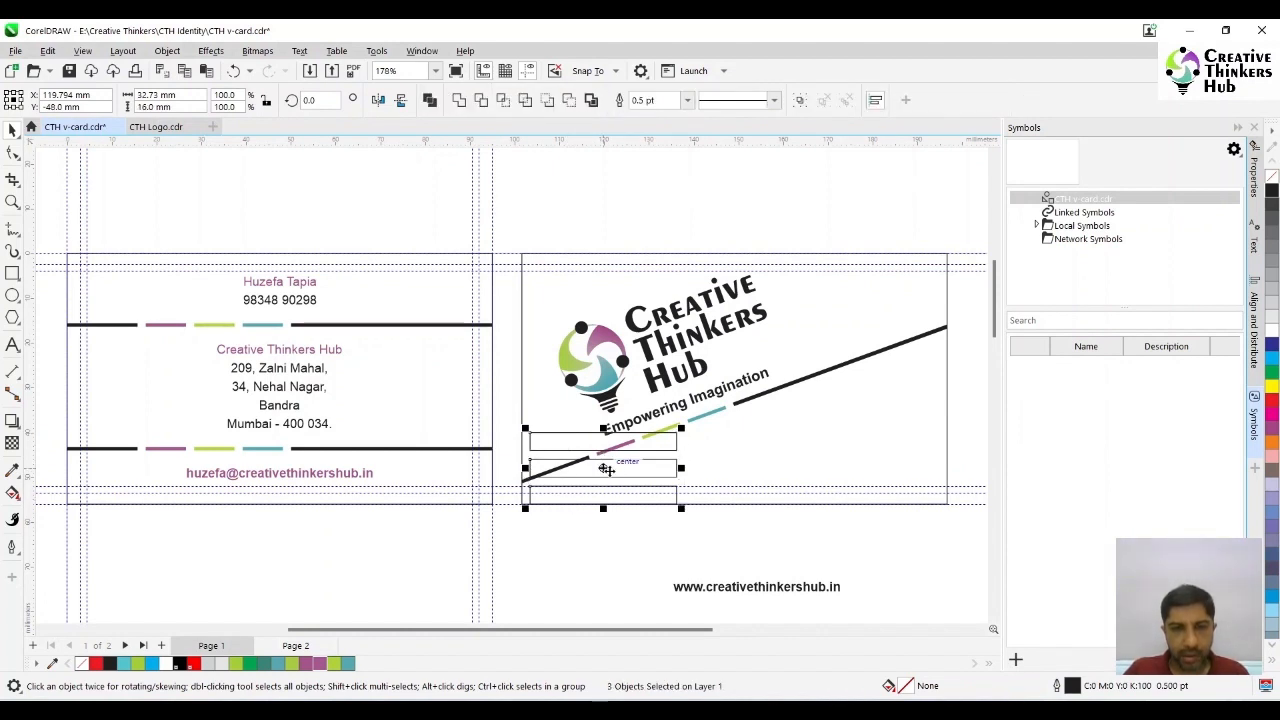
{"action": "left_click_drag", "start_coordinate": [606, 469], "coordinate": [642, 505]}
- Widen the uppermost of the three stacked rectangles to 65 mm
{"action": "scroll", "coordinate": [650, 505], "scroll_direction": "up", "scroll_amount": 3}
{"action": "left_click", "coordinate": [582, 325]}
{"action": "left_click_drag", "start_coordinate": [619, 326], "coordinate": [969, 327]}
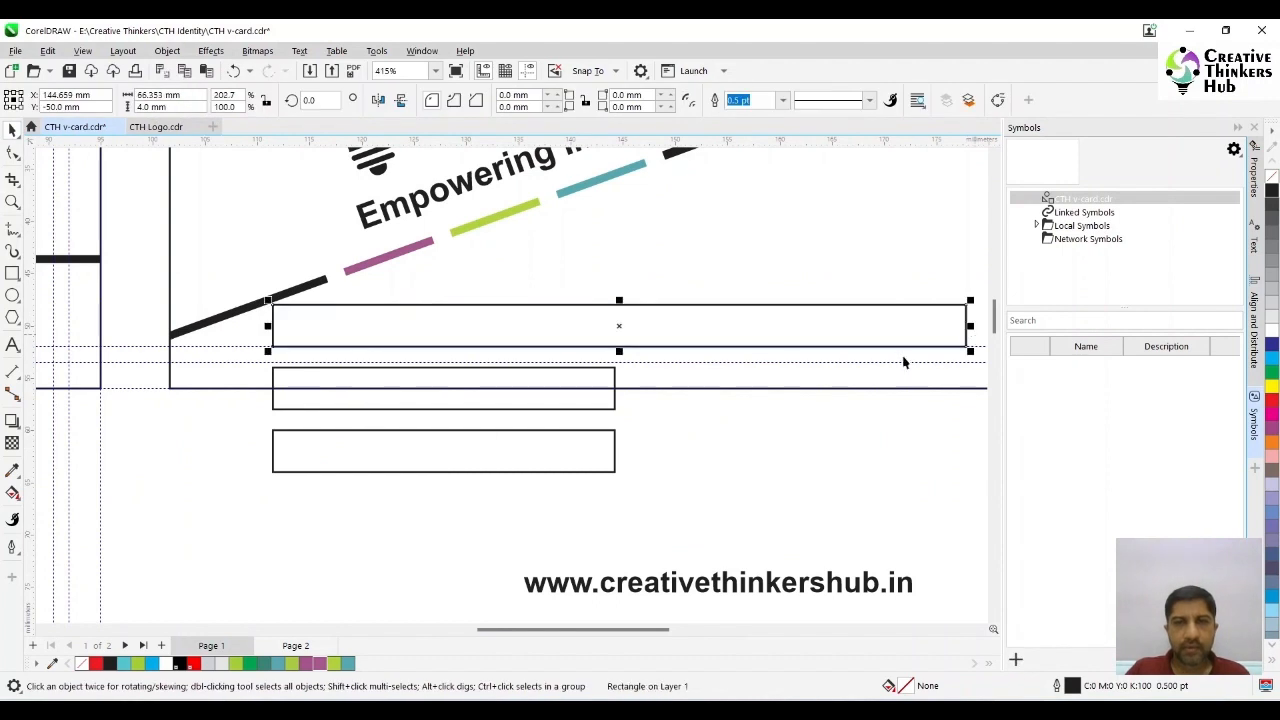
{"action": "double_click", "coordinate": [172, 95]}
{"action": "type", "text": "65"}
{"action": "key", "text": "Return"}
- Left-align the two lower rectangles with the widened uppermost rectangle
{"action": "left_click", "coordinate": [486, 405], "text": "shift"}
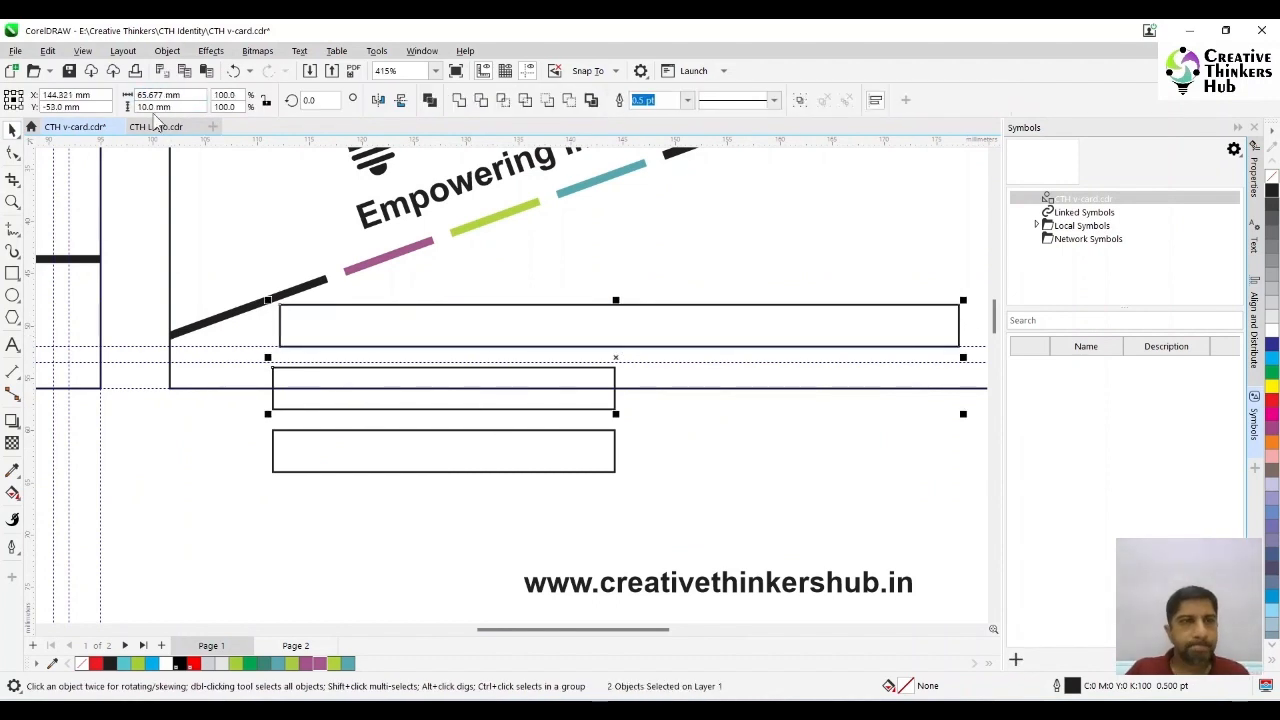
{"action": "left_click", "coordinate": [366, 437], "text": "shift"}
{"action": "key", "text": "l"}
- Stretch the middle rectangle rightward to about 50 mm wide and set the lowest rectangle's width to 35 mm
{"action": "left_click", "coordinate": [343, 408]}
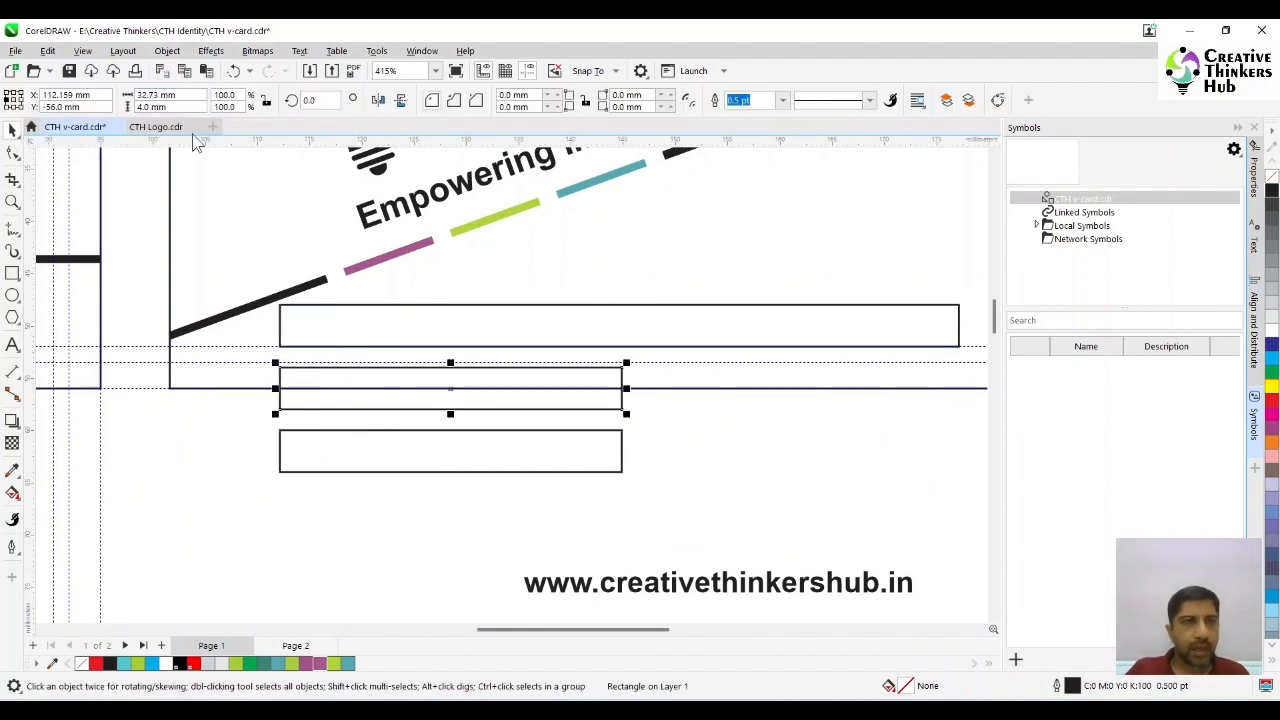
{"action": "left_click_drag", "start_coordinate": [622, 388], "coordinate": [802, 388]}
{"action": "left_click", "coordinate": [454, 452]}
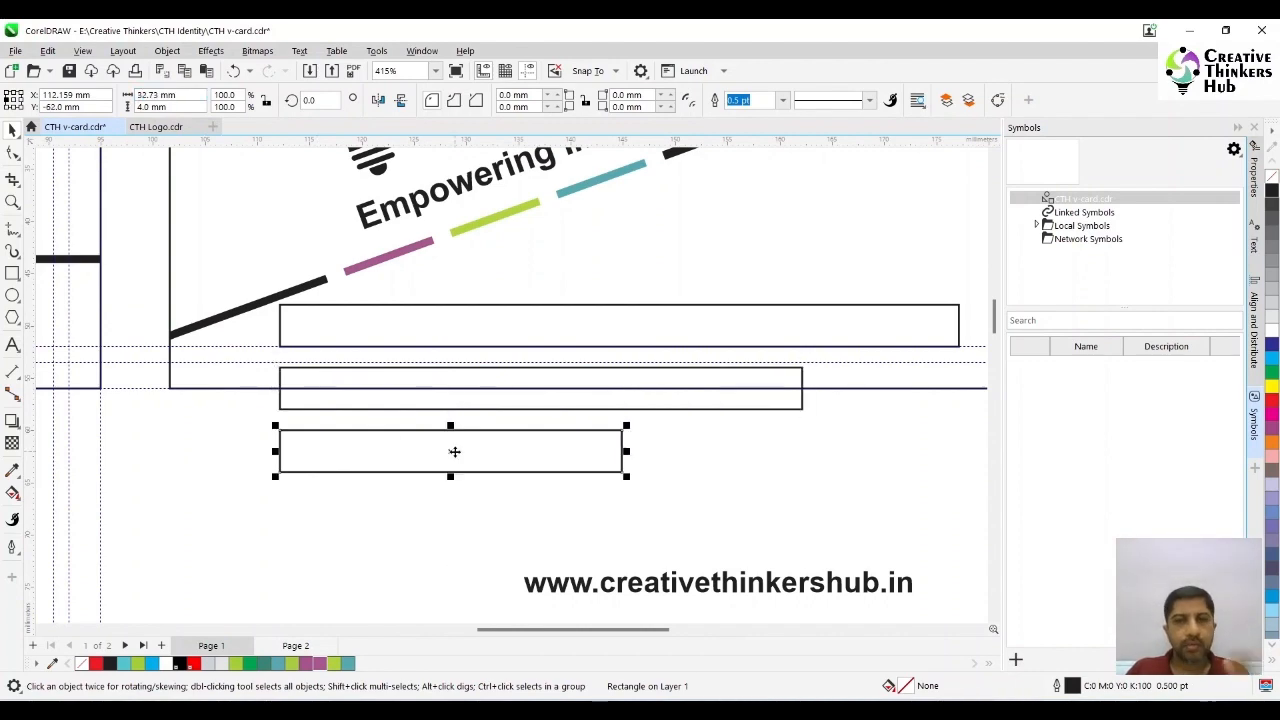
{"action": "double_click", "coordinate": [172, 95]}
{"action": "type", "text": "35"}
{"action": "key", "text": "Return"}
- Try rotating all three rectangles together by 20 degrees and moving them up towards the diagonal bars
{"action": "left_click", "coordinate": [660, 406], "text": "shift"}
{"action": "left_click", "coordinate": [677, 342], "text": "shift"}
{"action": "key", "text": "F4"}
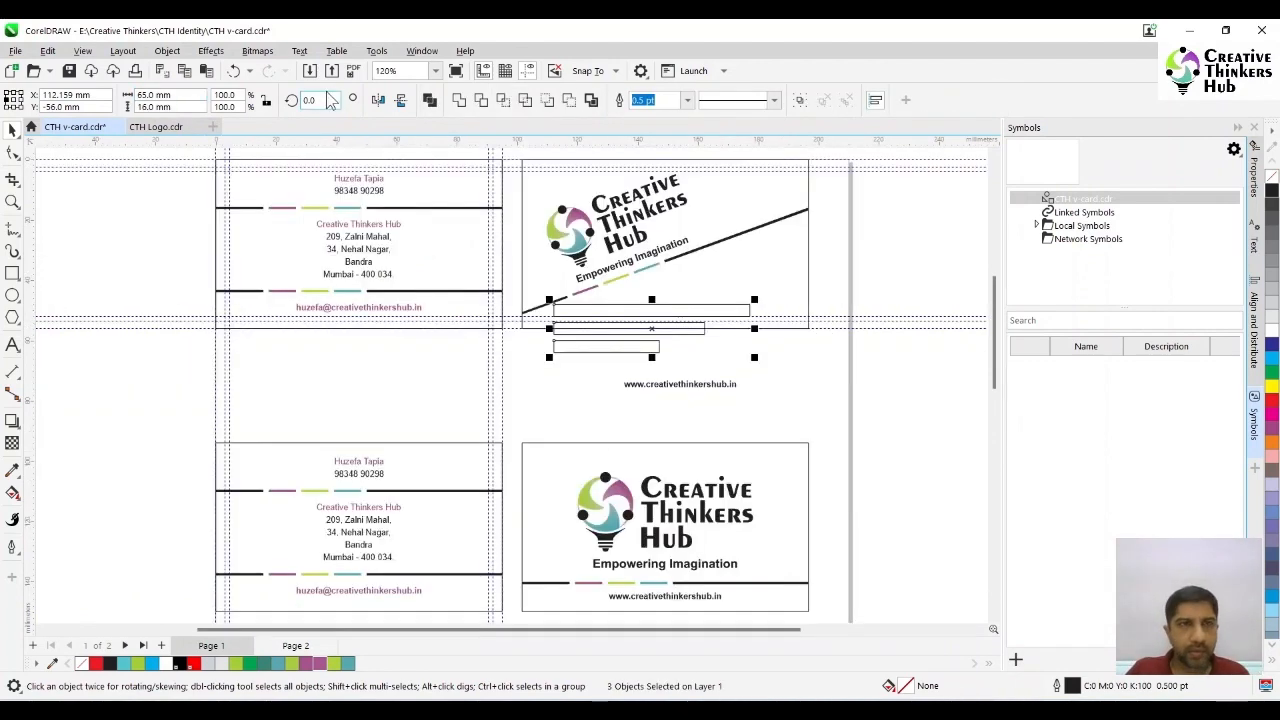
{"action": "left_click_drag", "start_coordinate": [327, 98], "coordinate": [280, 108]}
{"action": "type", "text": "20"}
{"action": "key", "text": "Return"}
{"action": "left_click_drag", "start_coordinate": [650, 329], "coordinate": [616, 312]}
{"action": "key", "text": "ctrl+z"}
{"action": "key", "text": "ctrl+z"}
- Stretch the three selected rectangles horizontally together until the longest ends just short of the logo card's right edge
{"action": "key", "text": "F2"}
{"action": "left_click_drag", "start_coordinate": [512, 152], "coordinate": [846, 375]}
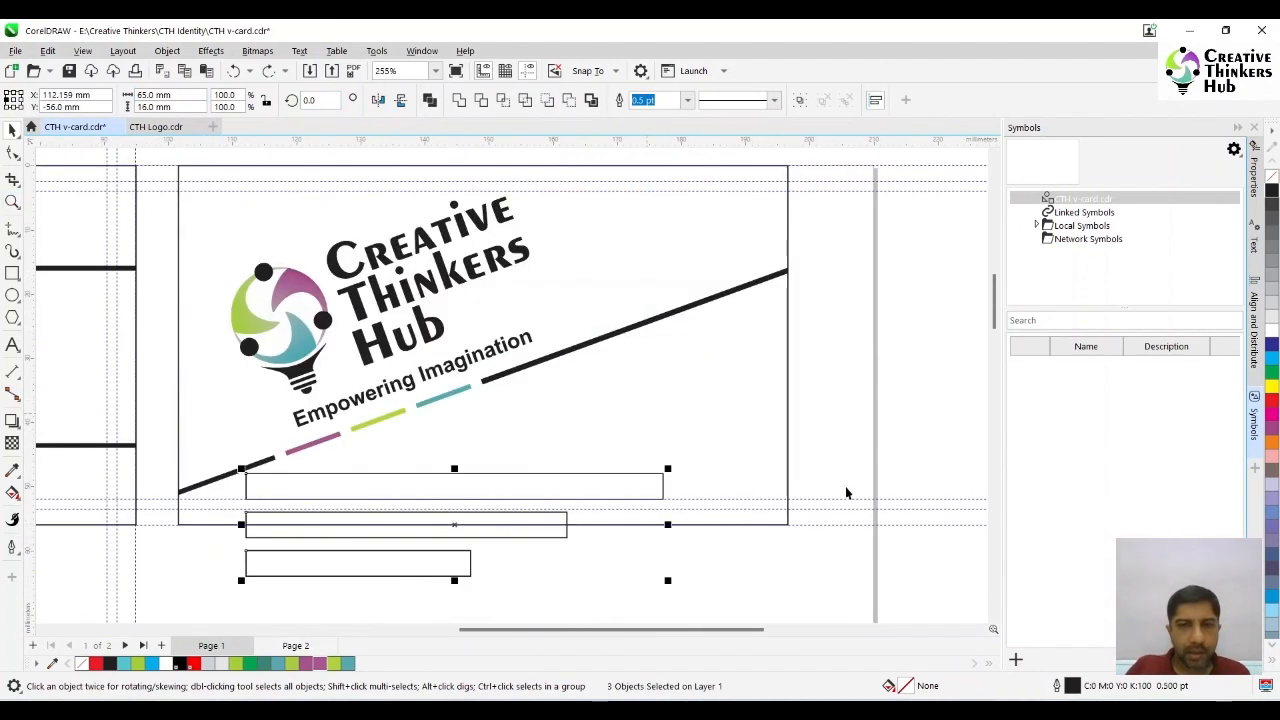
{"action": "left_click_drag", "start_coordinate": [668, 524], "coordinate": [778, 524]}
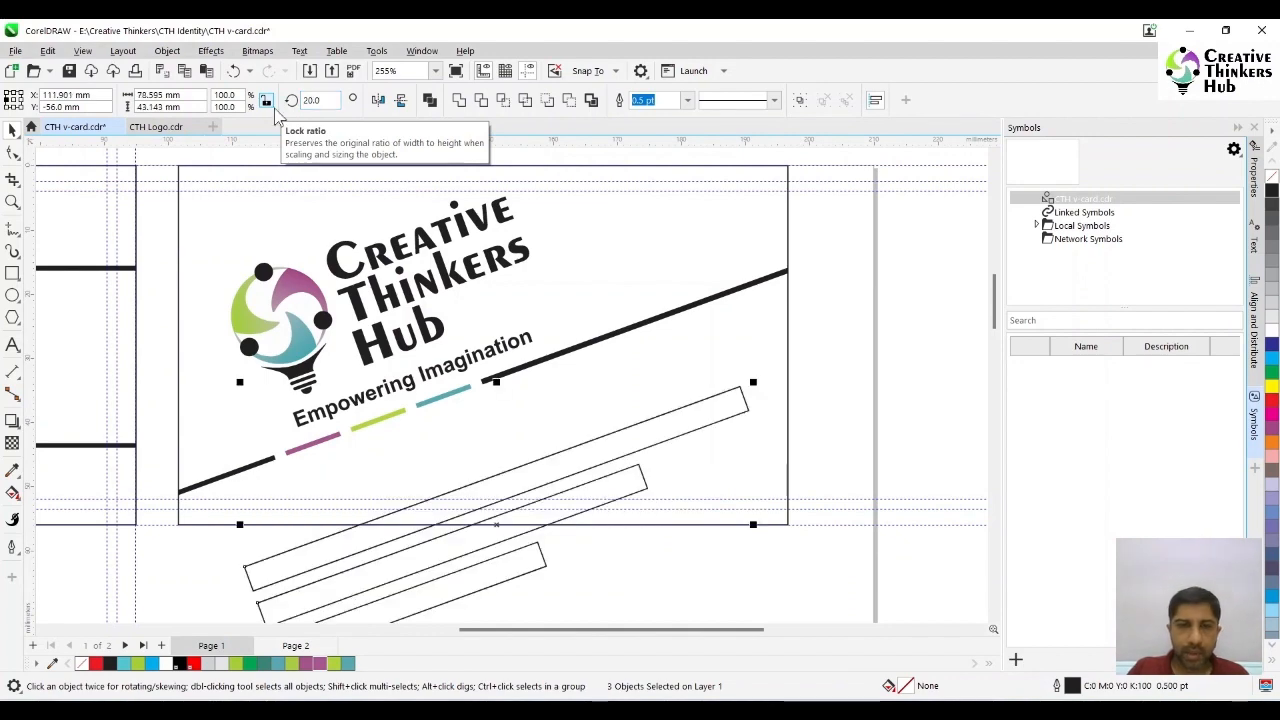
- Rotate the three rectangles by 20 degrees and move them up to sit directly beneath the diagonal bars
{"action": "type", "text": "20"}
{"action": "key", "text": "Return"}
{"action": "left_click_drag", "start_coordinate": [494, 528], "coordinate": [421, 463]}
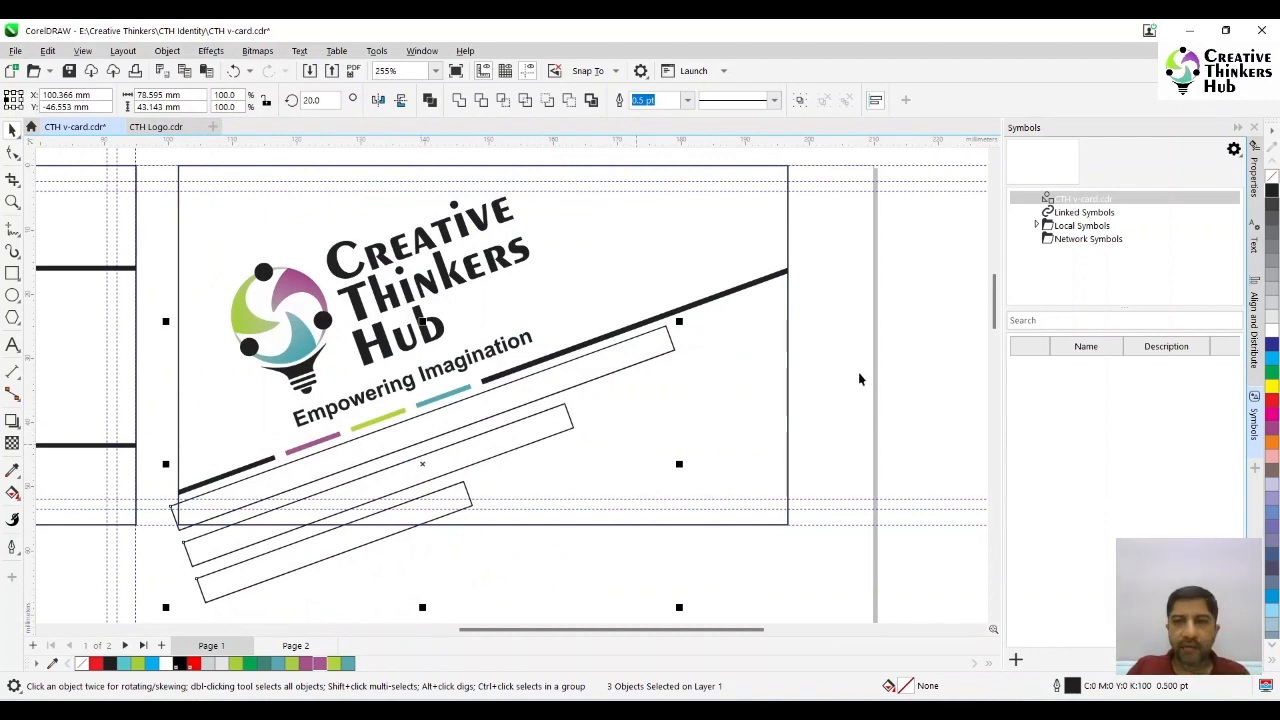
{"action": "left_click", "coordinate": [903, 364]}
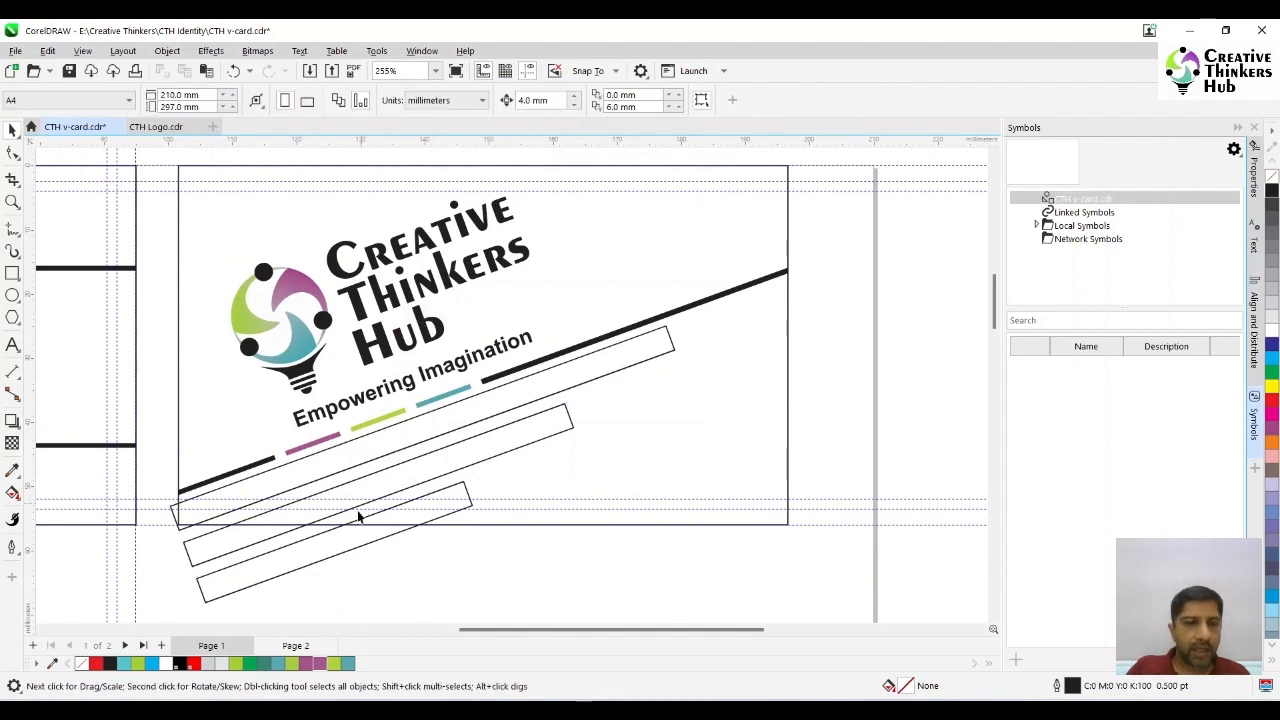
- Fill the longest tilted rectangle with the logo purple, the middle one with lime green and the shortest with teal
{"action": "left_click", "coordinate": [420, 443]}
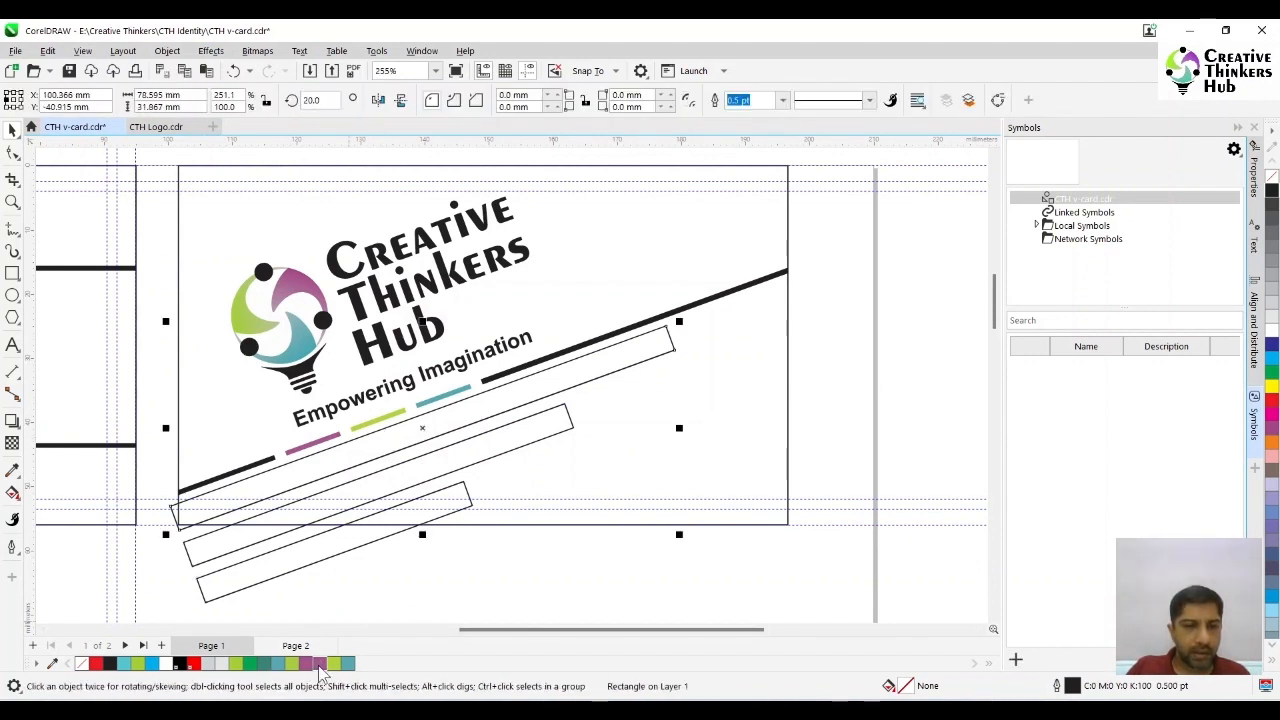
{"action": "left_click", "coordinate": [320, 663]}
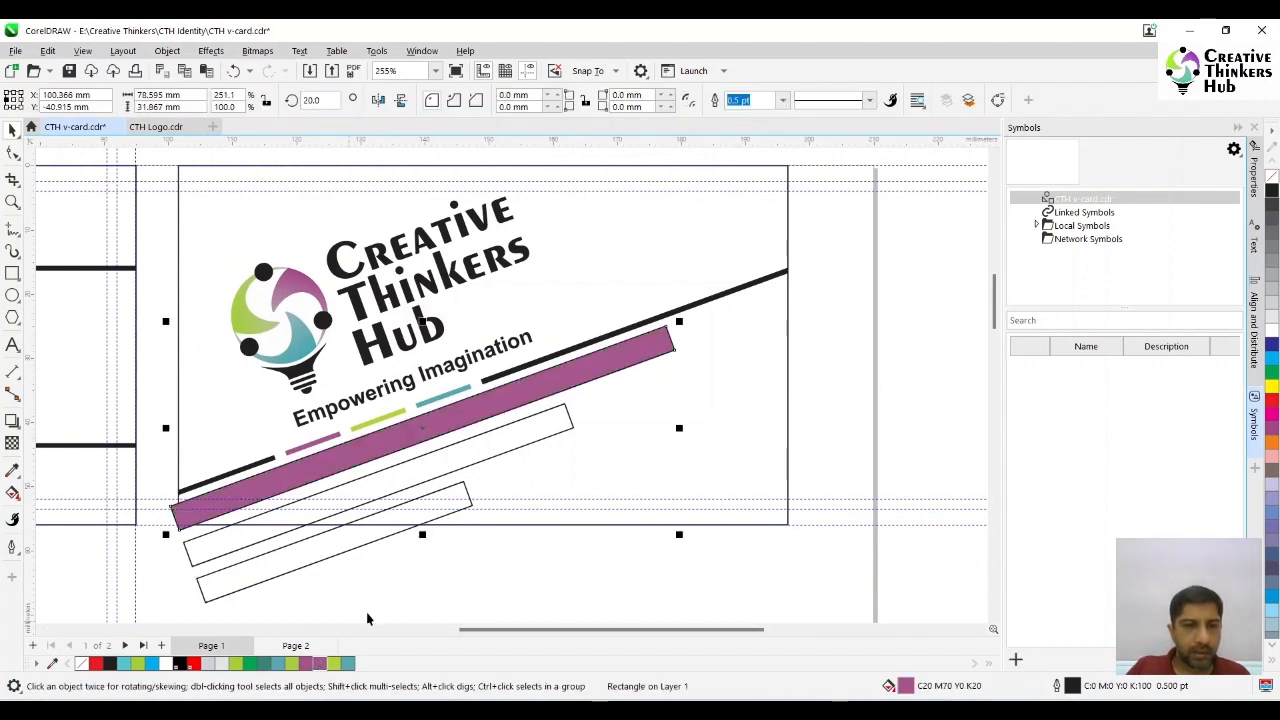
{"action": "left_click", "coordinate": [336, 663]}
{"action": "left_click", "coordinate": [462, 498]}
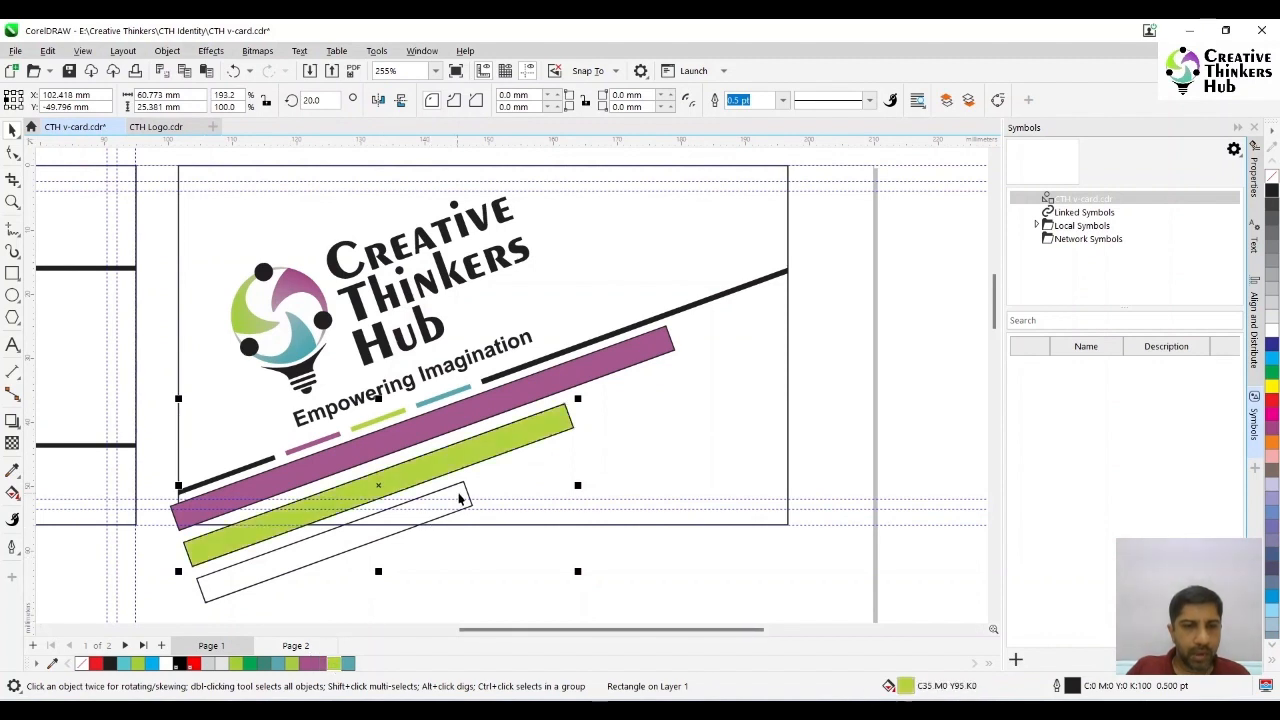
{"action": "left_click", "coordinate": [347, 663]}
- Remove the outlines from all three coloured rectangles
{"action": "left_click", "coordinate": [537, 443], "text": "shift"}
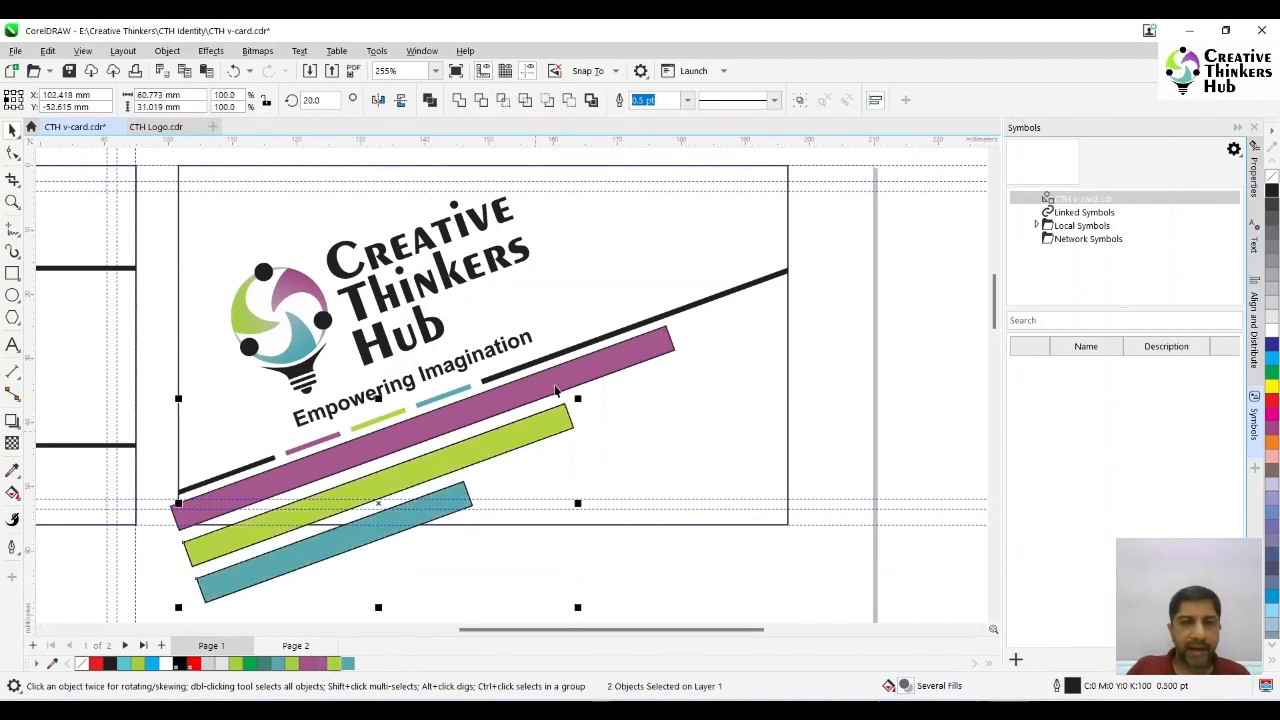
{"action": "left_click", "coordinate": [556, 388], "text": "shift"}
{"action": "right_click", "coordinate": [1272, 174]}
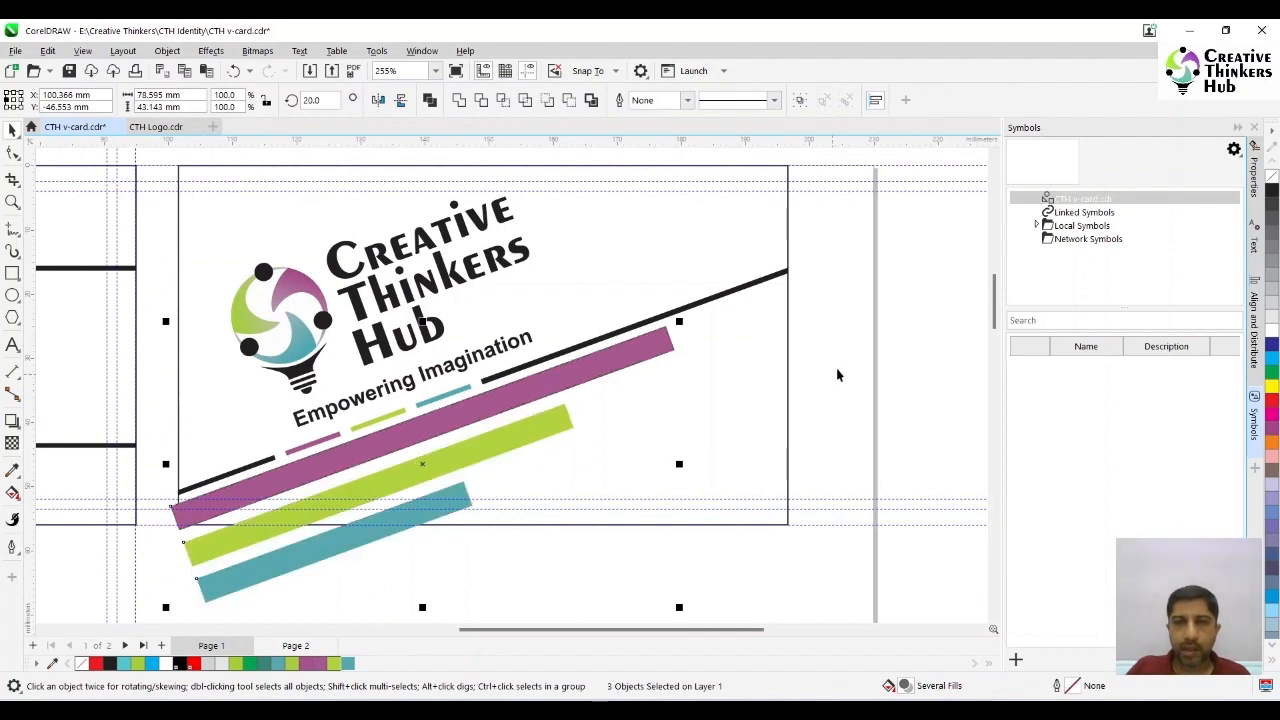
{"action": "left_click", "coordinate": [910, 338]}
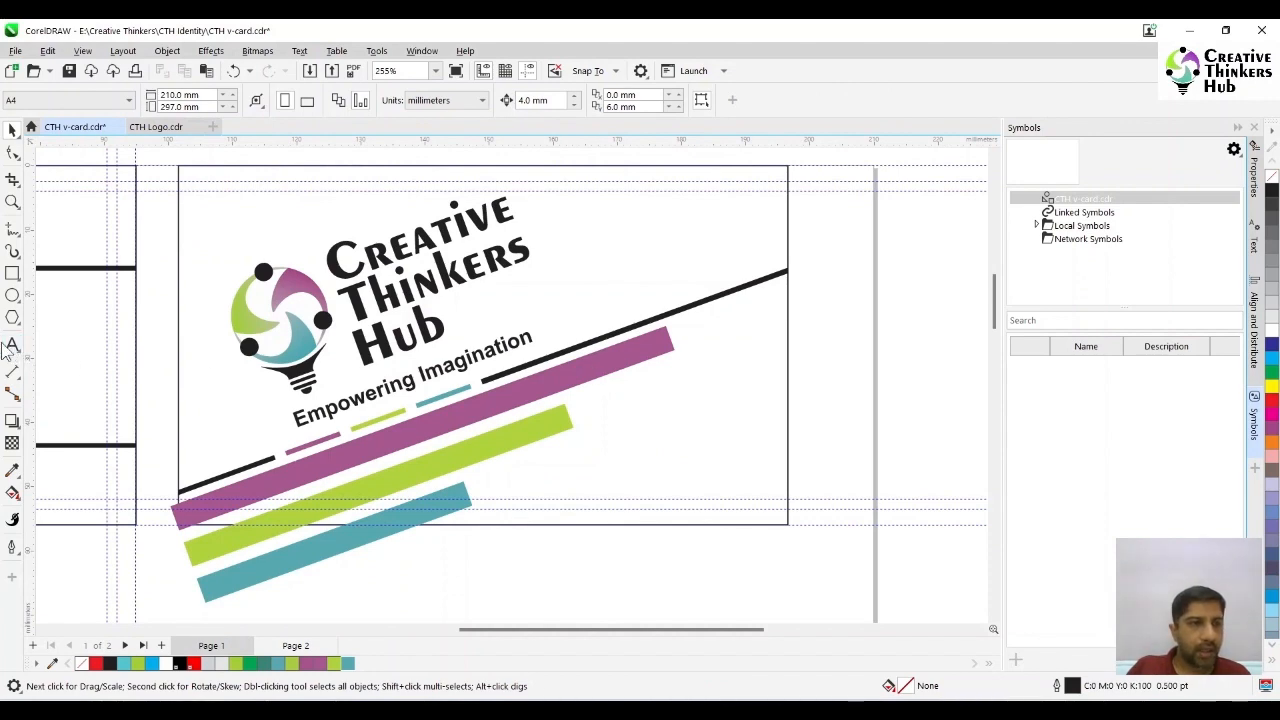
- Move the website address up onto the coloured rectangles and rotate it by 20 degrees
{"action": "scroll", "coordinate": [670, 472], "scroll_direction": "down", "scroll_amount": 2}
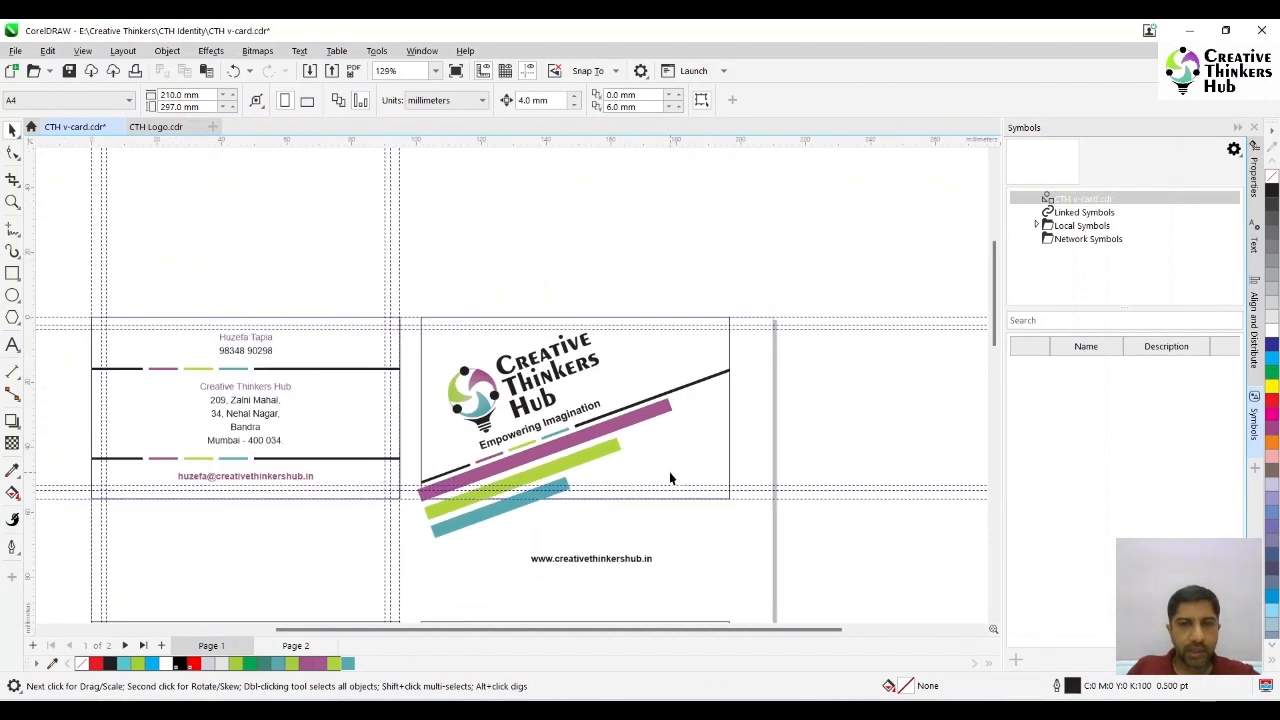
{"action": "left_click_drag", "start_coordinate": [580, 565], "coordinate": [517, 489]}
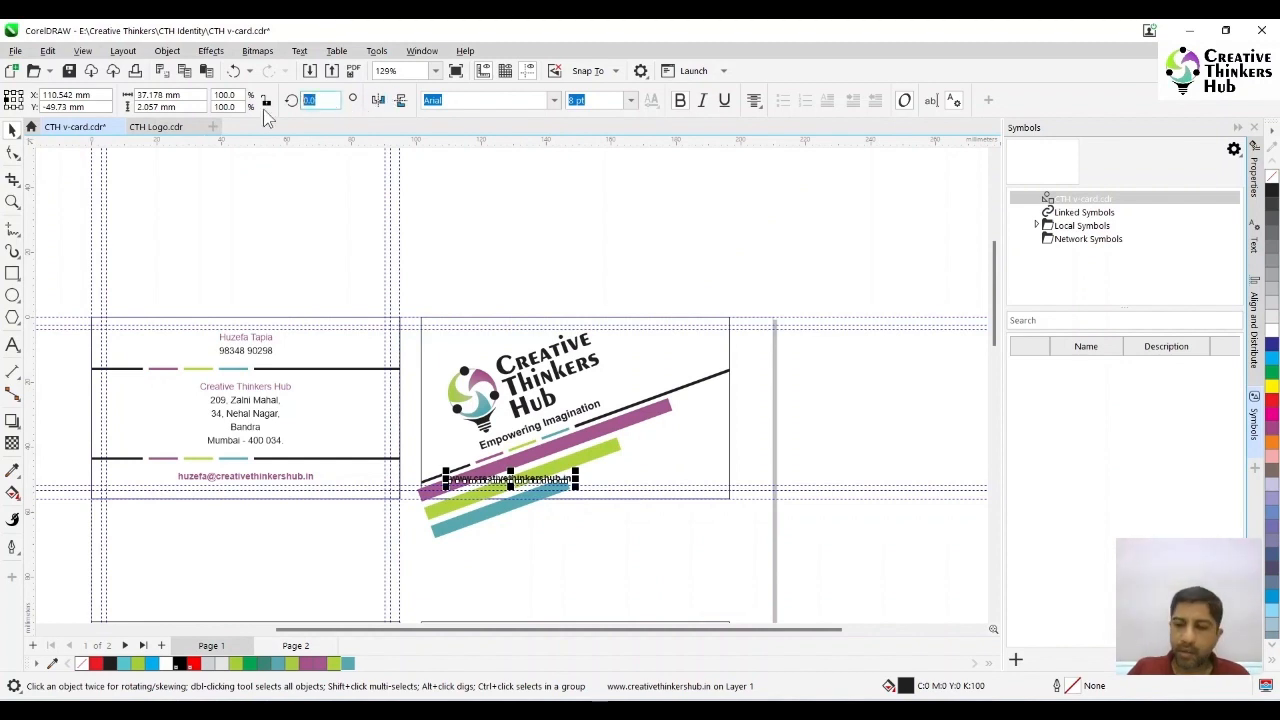
{"action": "type", "text": "20"}
{"action": "key", "text": "Return"}
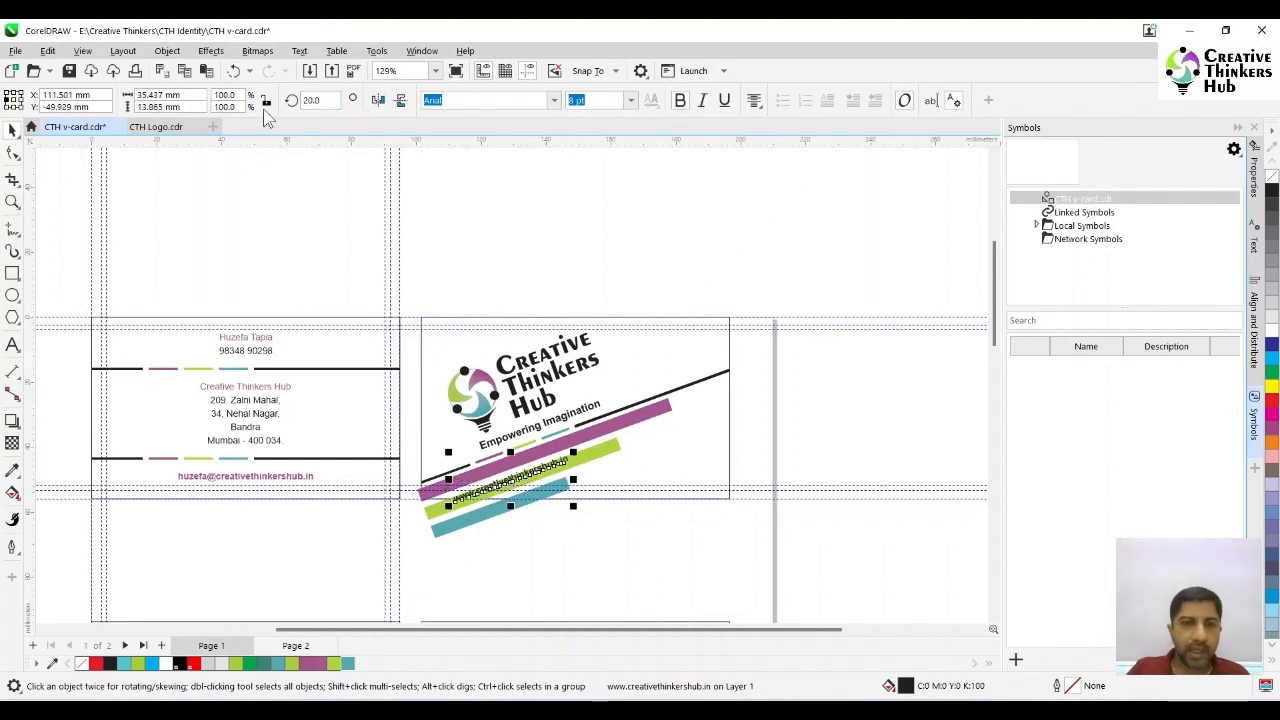
- Position the tilted website address inside the purple rectangle beneath the tagline
{"action": "left_click", "coordinate": [12, 203]}
{"action": "left_click_drag", "start_coordinate": [401, 405], "coordinate": [750, 552]}
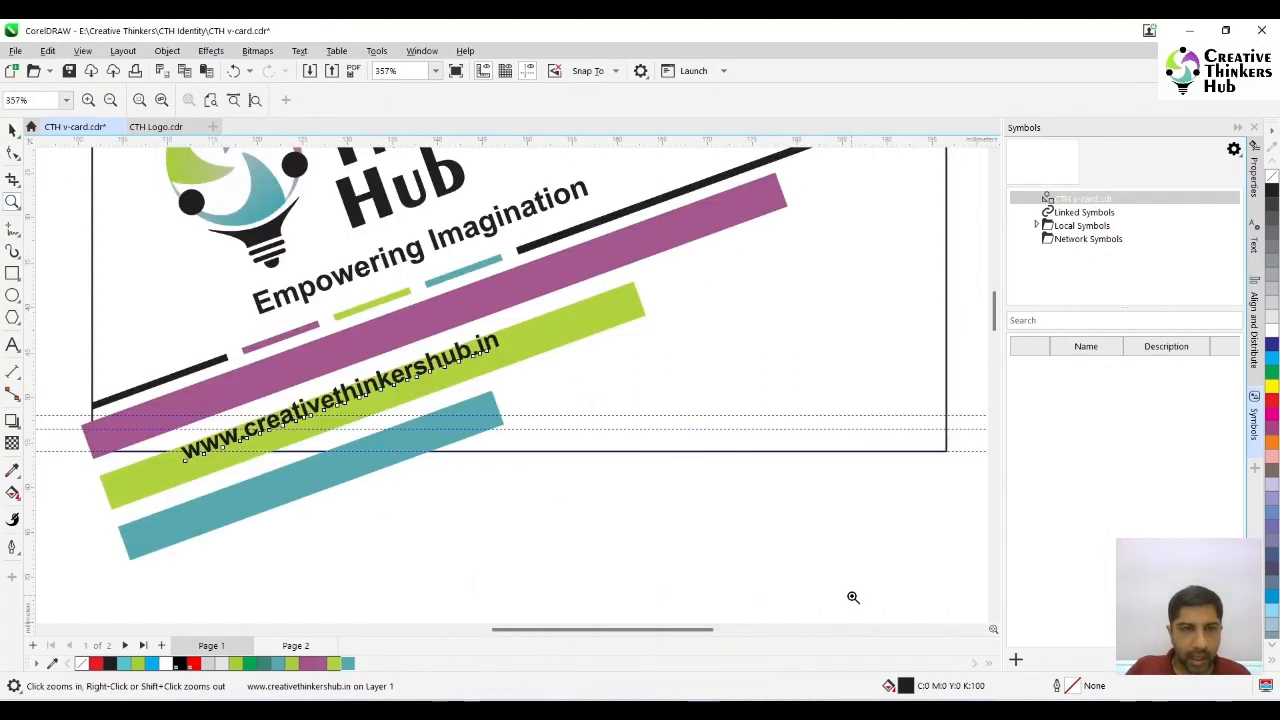
{"action": "left_click", "coordinate": [11, 131]}
{"action": "left_click_drag", "start_coordinate": [378, 384], "coordinate": [390, 338]}
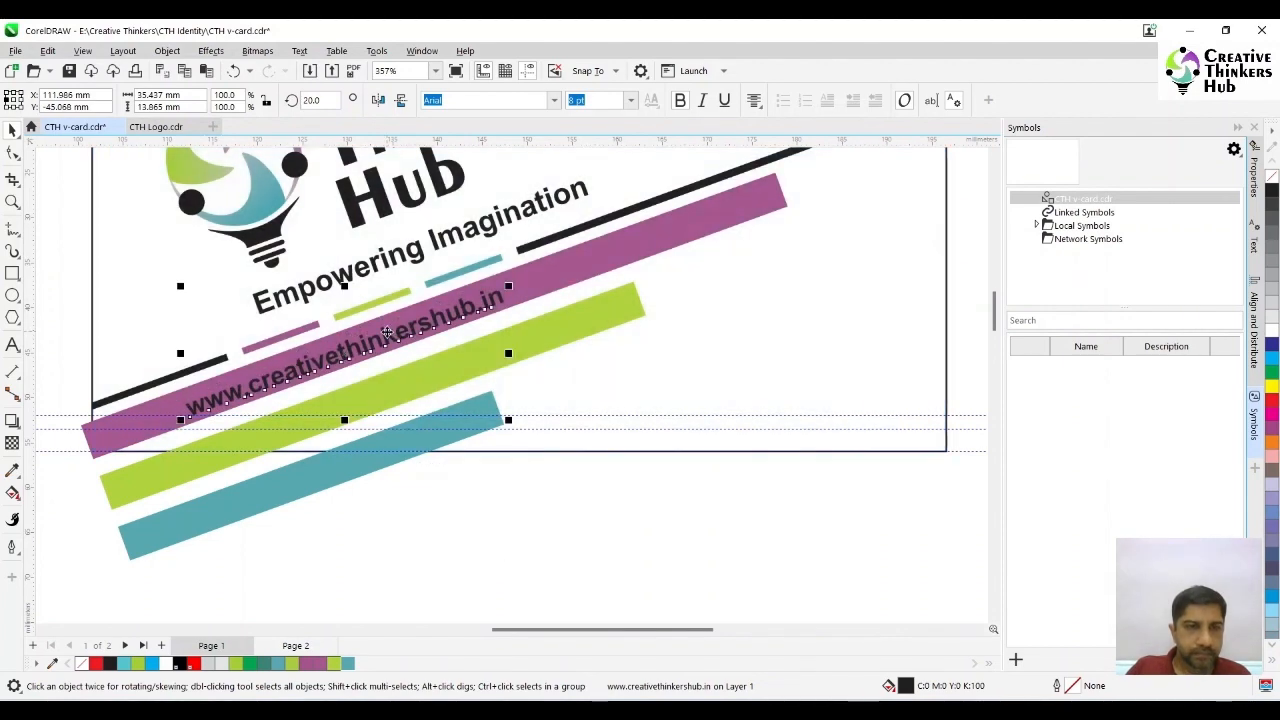
- Recolour the website address on the purple rectangle white
{"action": "left_click", "coordinate": [477, 526]}
{"action": "left_click", "coordinate": [466, 316]}
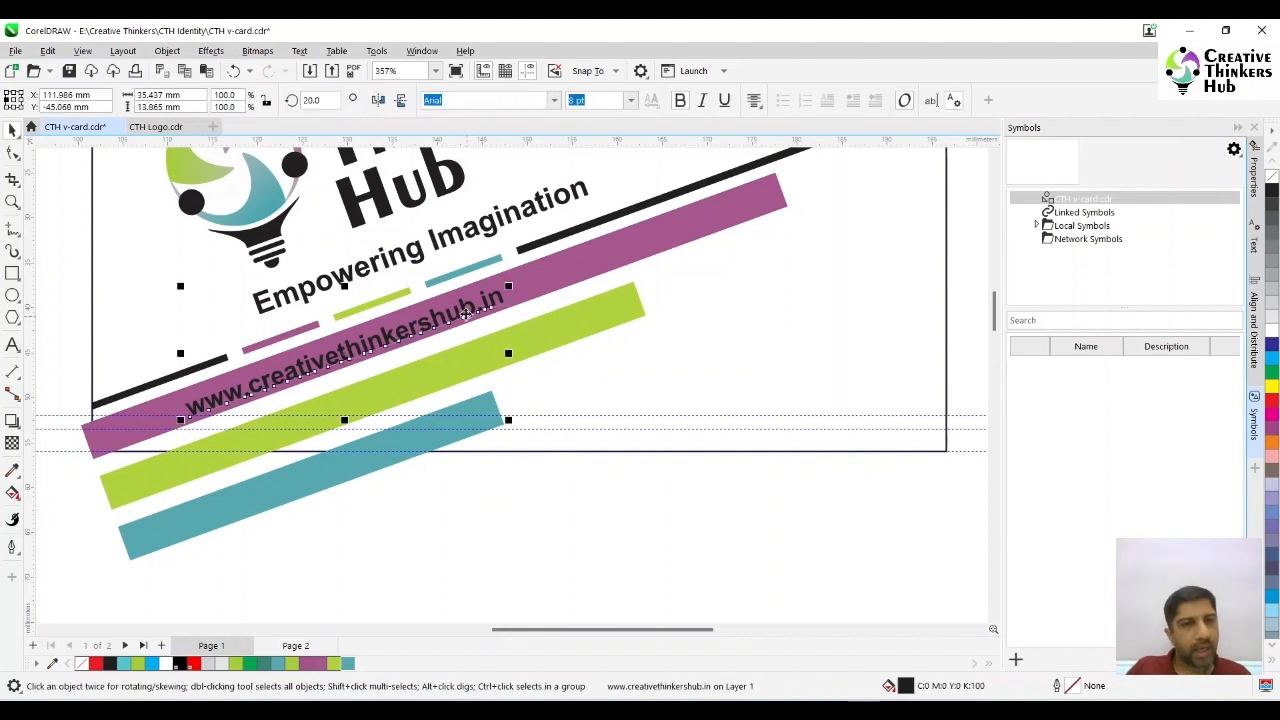
{"action": "left_click", "coordinate": [406, 541]}
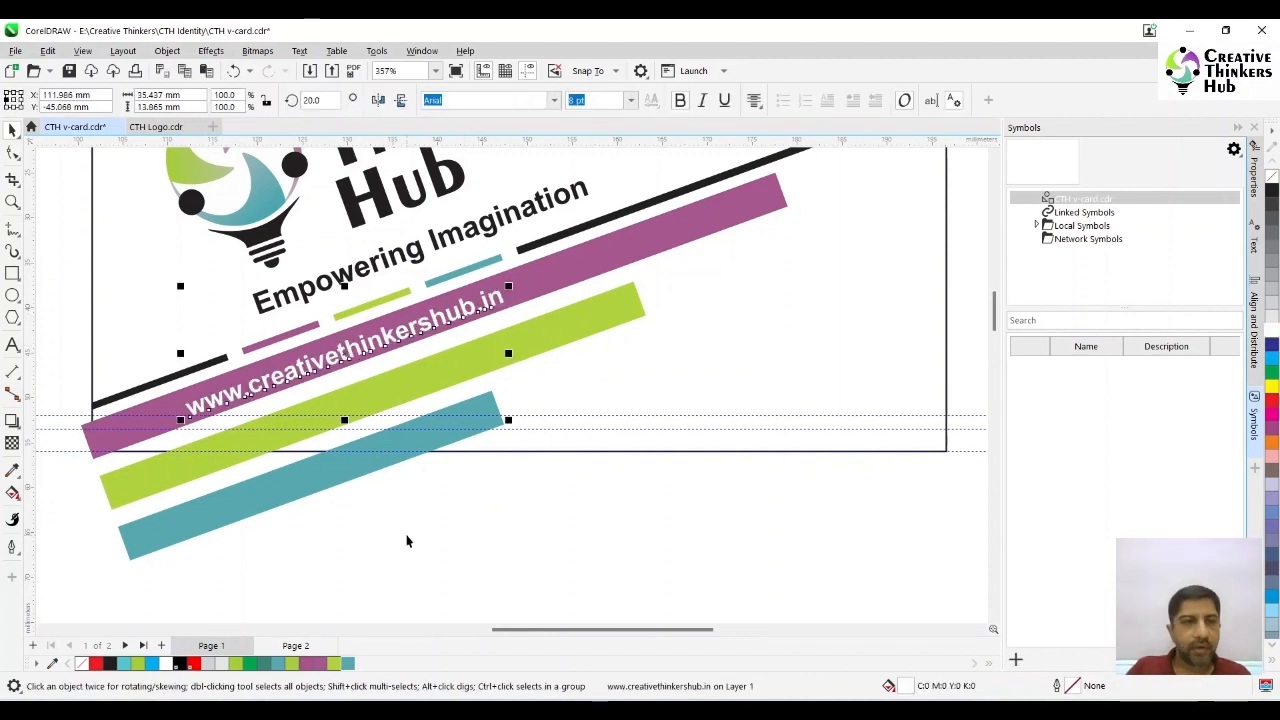
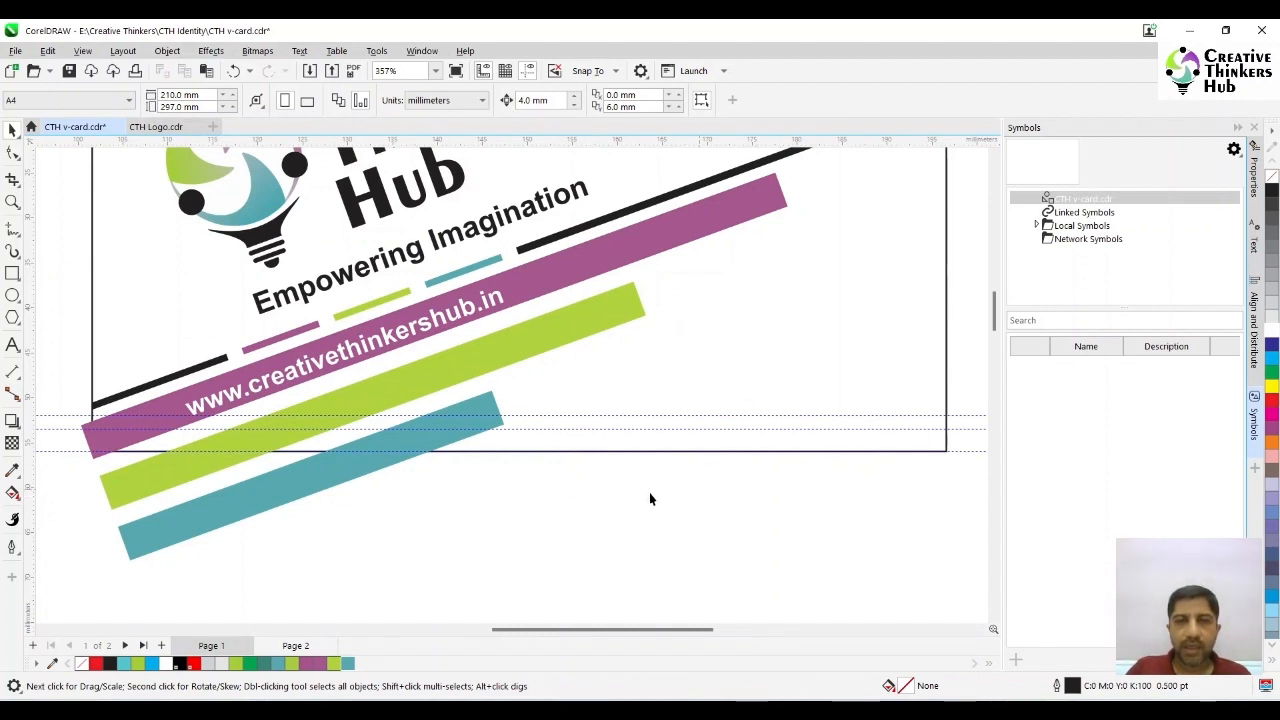
- PowerClip the purple, green and teal rectangles inside the outline of the tilted logo card
{"action": "scroll", "coordinate": [710, 464], "scroll_direction": "down", "scroll_amount": 3}
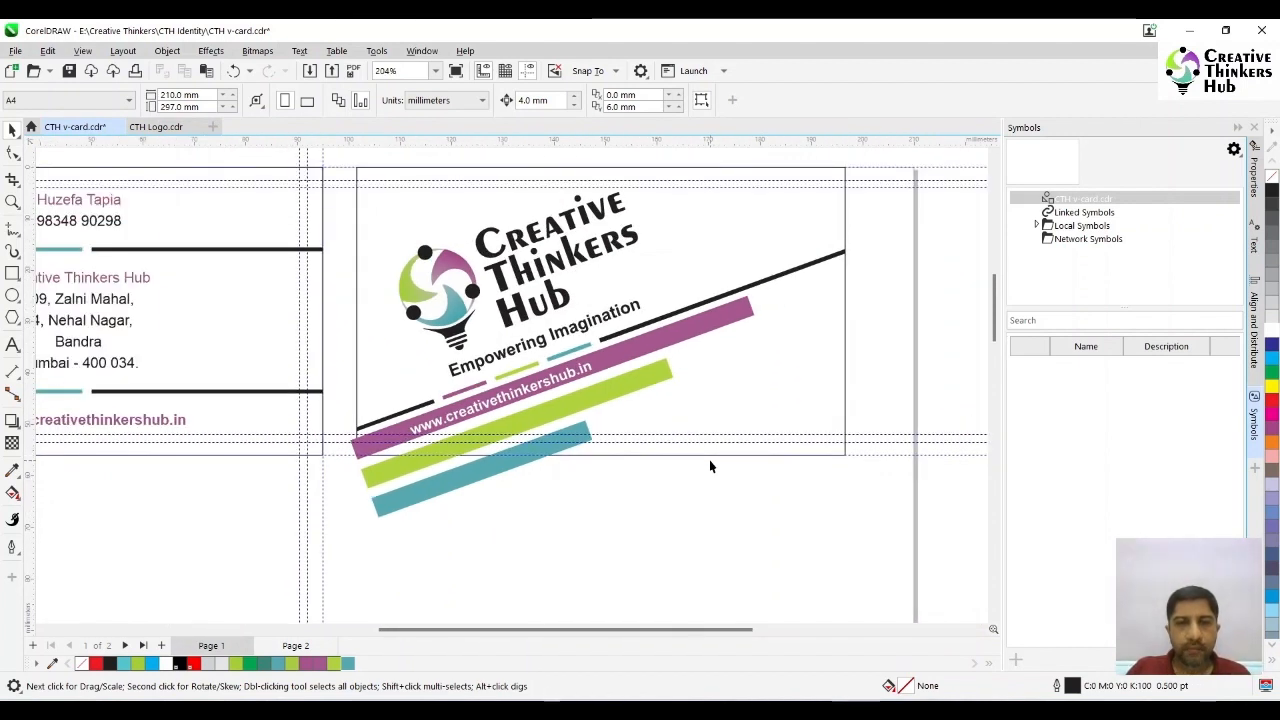
{"action": "left_click", "coordinate": [495, 463]}
{"action": "left_click", "coordinate": [383, 469], "text": "shift"}
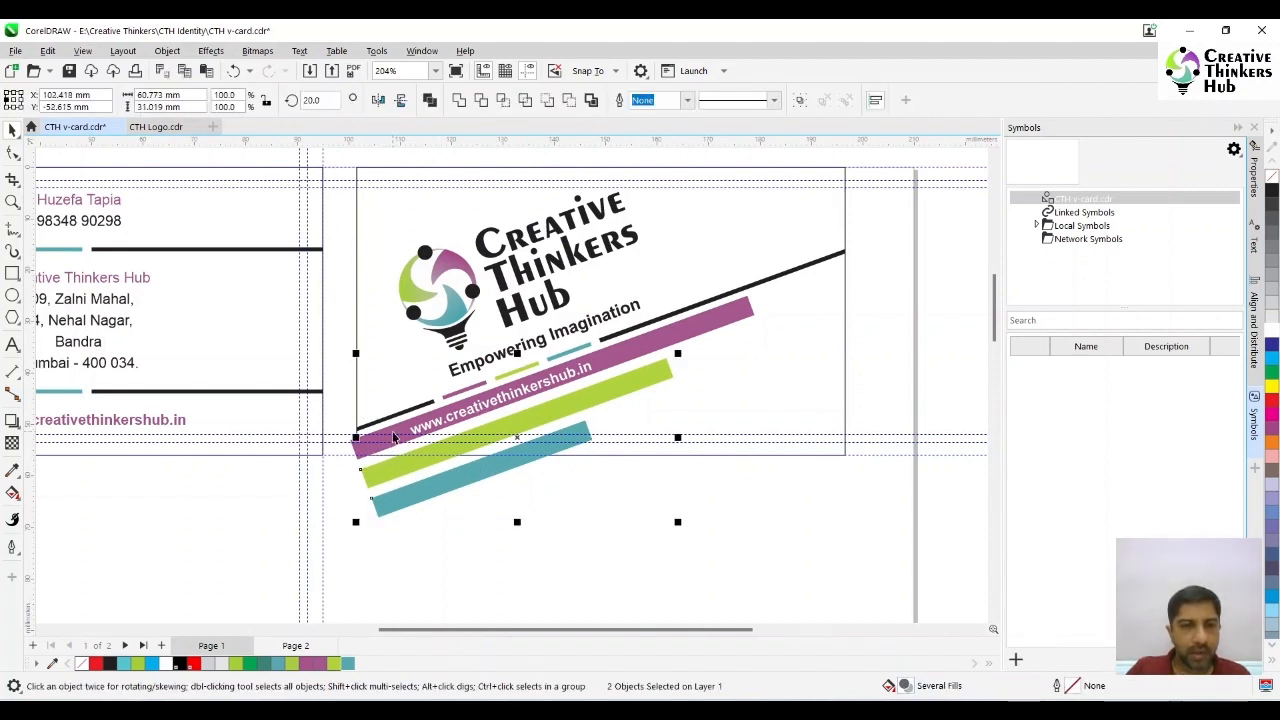
{"action": "left_click", "coordinate": [393, 437], "text": "shift"}
{"action": "left_click", "coordinate": [165, 51]}
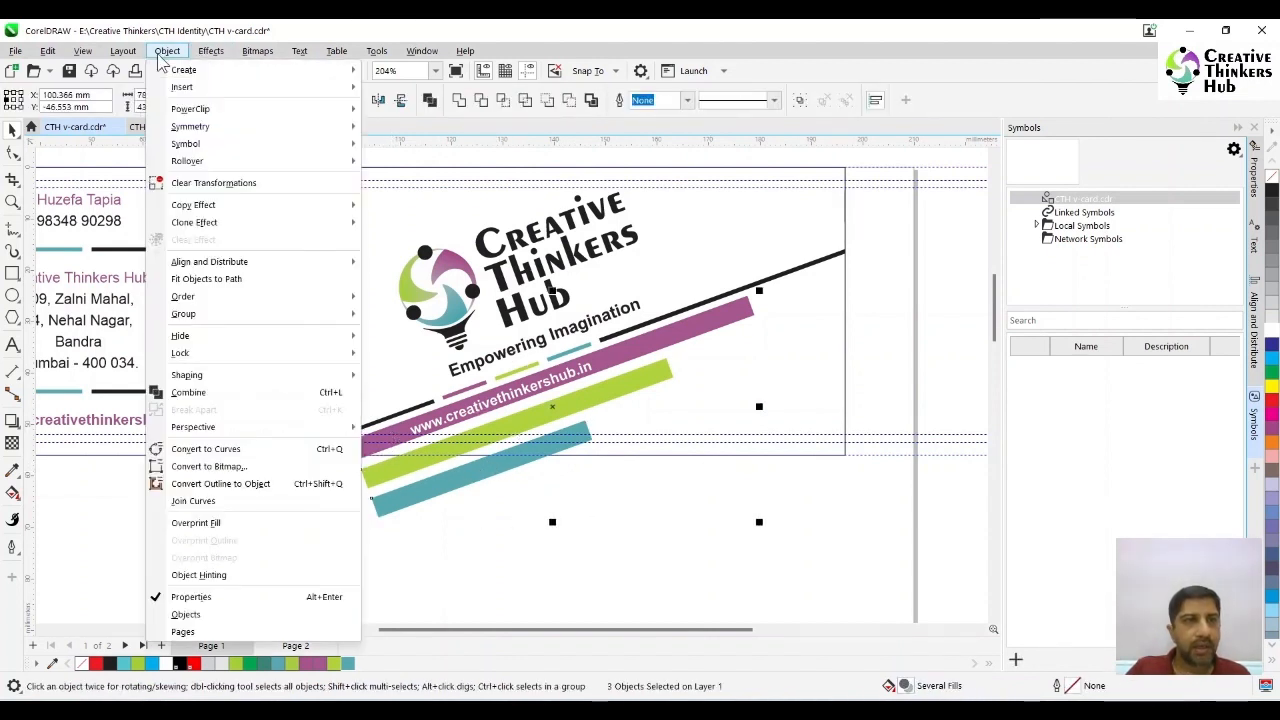
{"action": "mouse_move", "coordinate": [250, 108]}
{"action": "left_click", "coordinate": [425, 115]}
{"action": "left_click", "coordinate": [812, 368]}
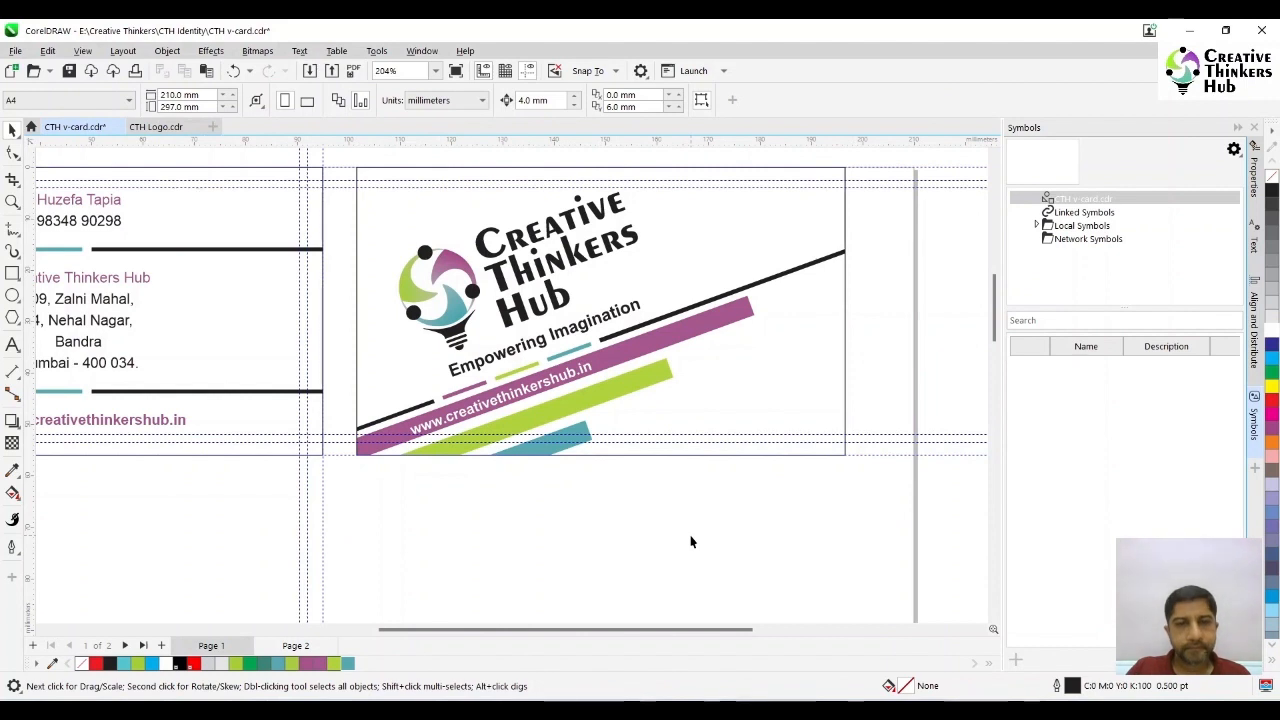
- Add a text line below the tilted logo card reading "E-mail - " followed by the contact's e-mail address
{"action": "scroll", "coordinate": [585, 404], "scroll_direction": "down", "scroll_amount": 1}
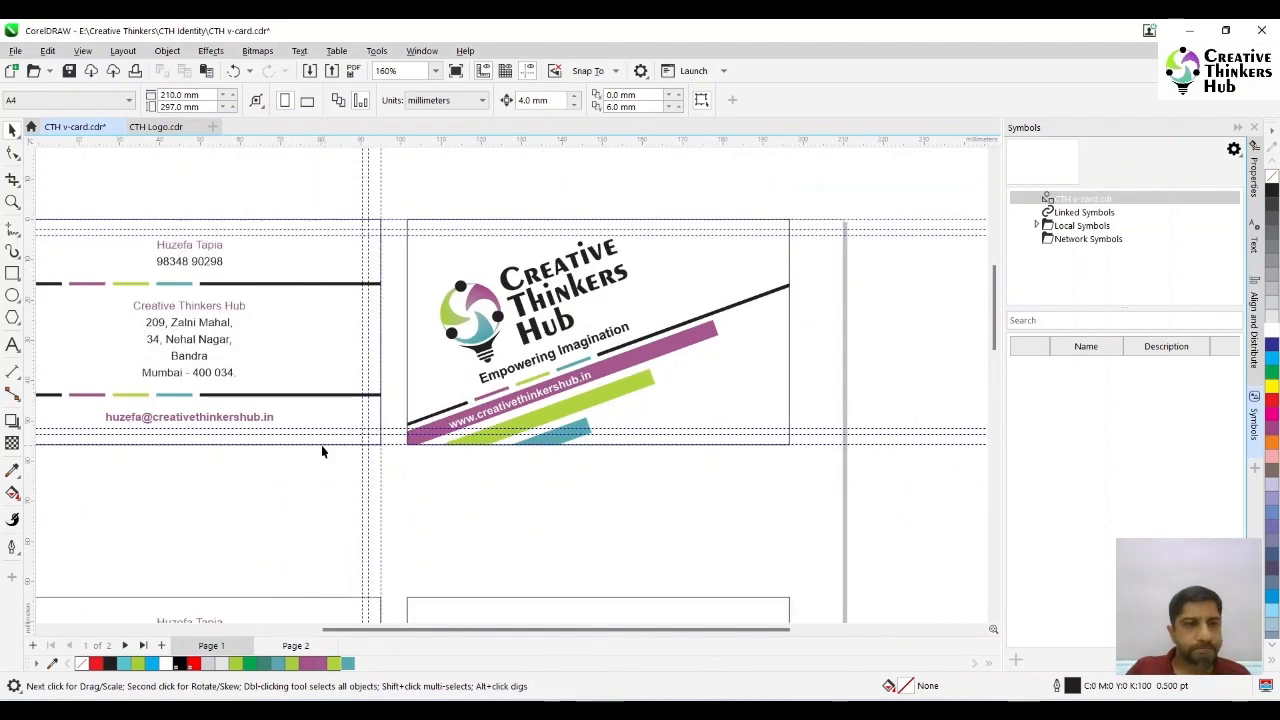
{"action": "left_click", "coordinate": [224, 413]}
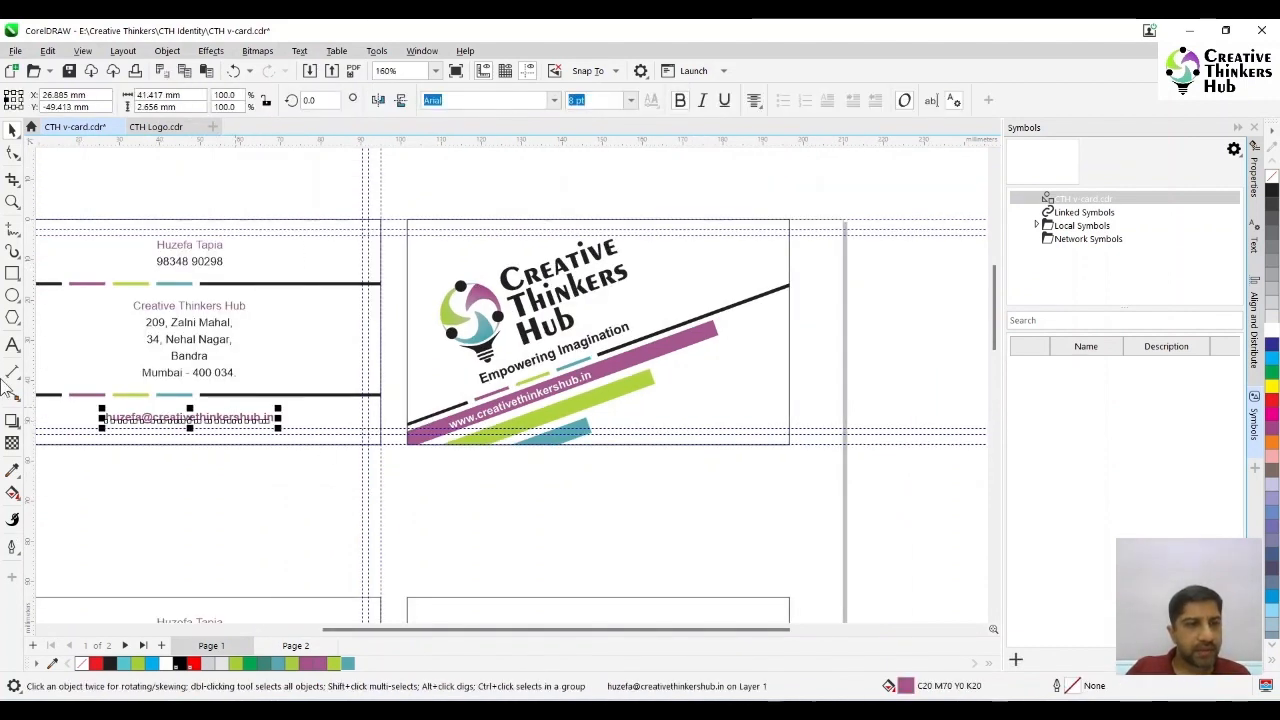
{"action": "left_click", "coordinate": [13, 344]}
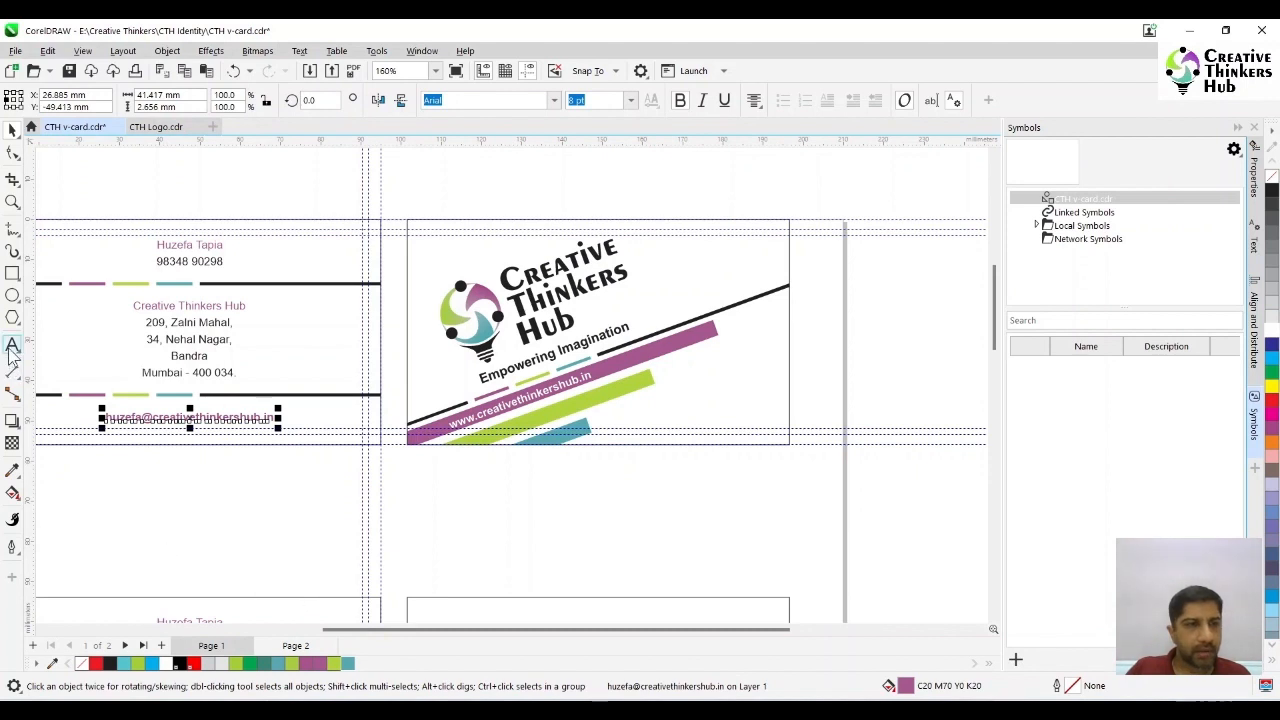
{"action": "left_click", "coordinate": [563, 492]}
{"action": "type", "text": "E-mail - "}
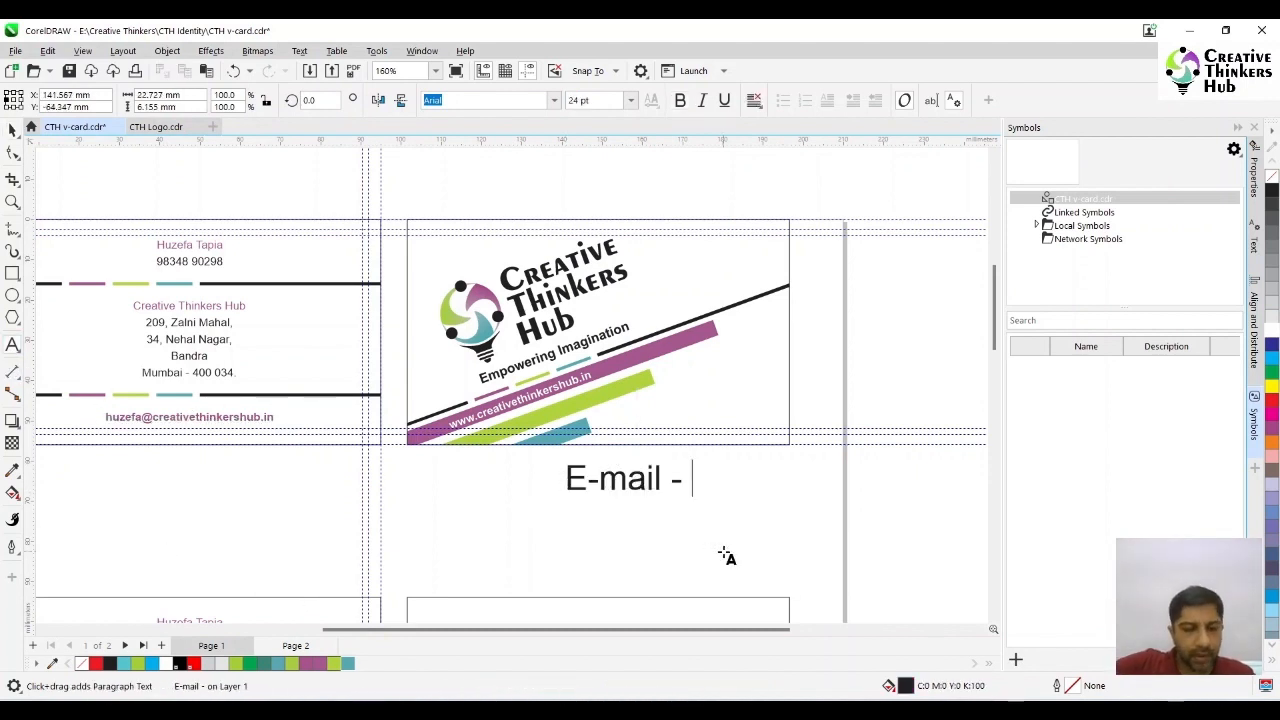
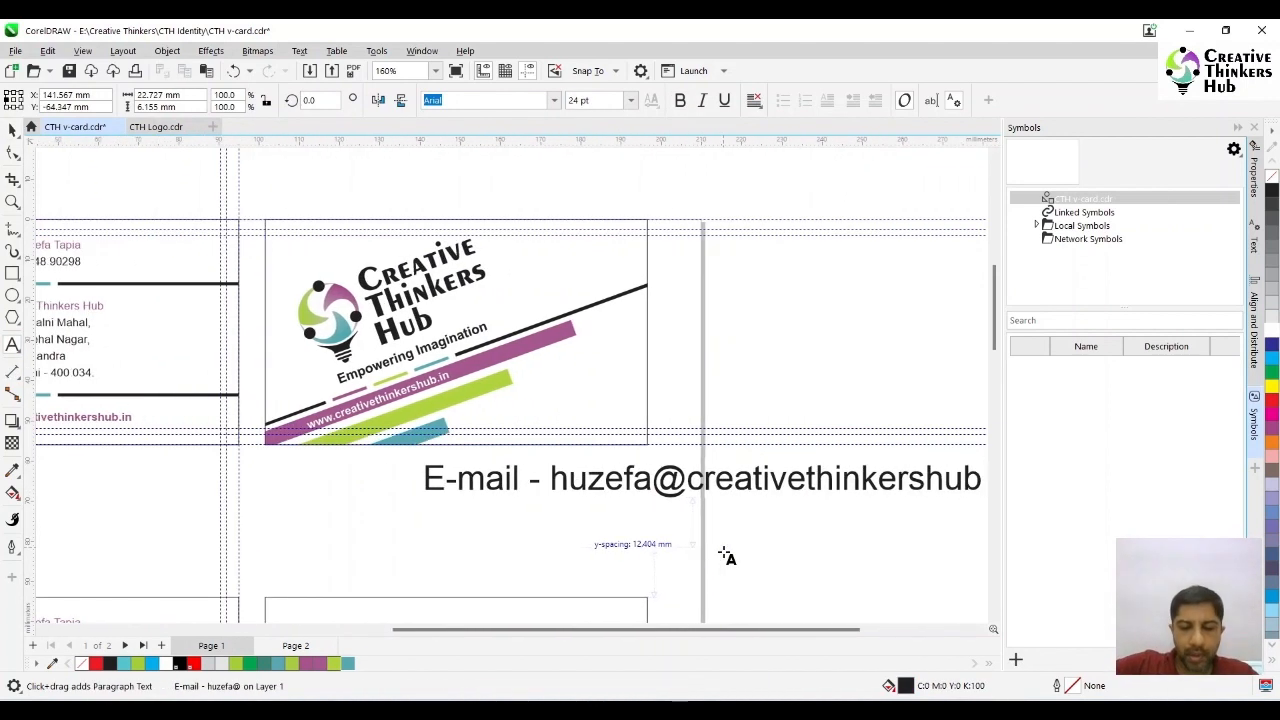
{"action": "key", "text": "ctrl+space"}
- Set the e-mail line to 7 pt, move it onto the card beside the green rectangle and rotate it by 20 degrees
{"action": "left_click_drag", "start_coordinate": [596, 101], "coordinate": [556, 105]}
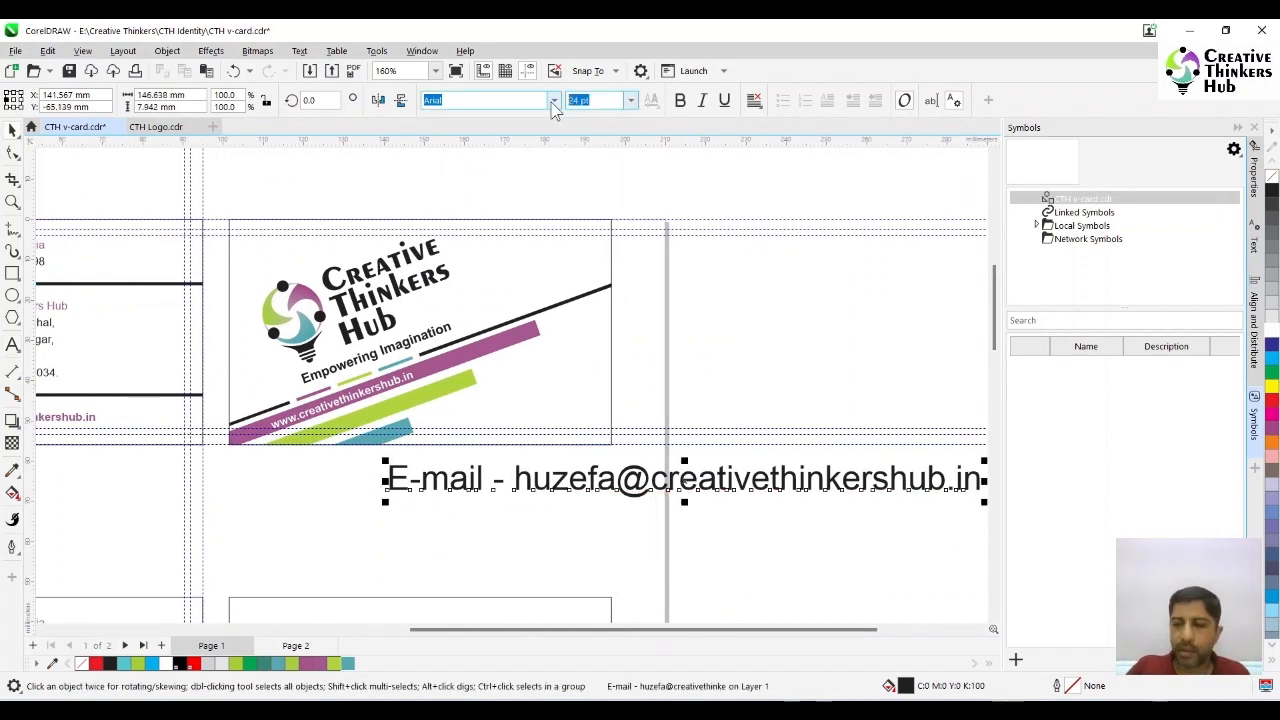
{"action": "type", "text": "8"}
{"action": "key", "text": "Return"}
{"action": "left_click_drag", "start_coordinate": [483, 486], "coordinate": [509, 381]}
{"action": "left_click_drag", "start_coordinate": [596, 101], "coordinate": [530, 113]}
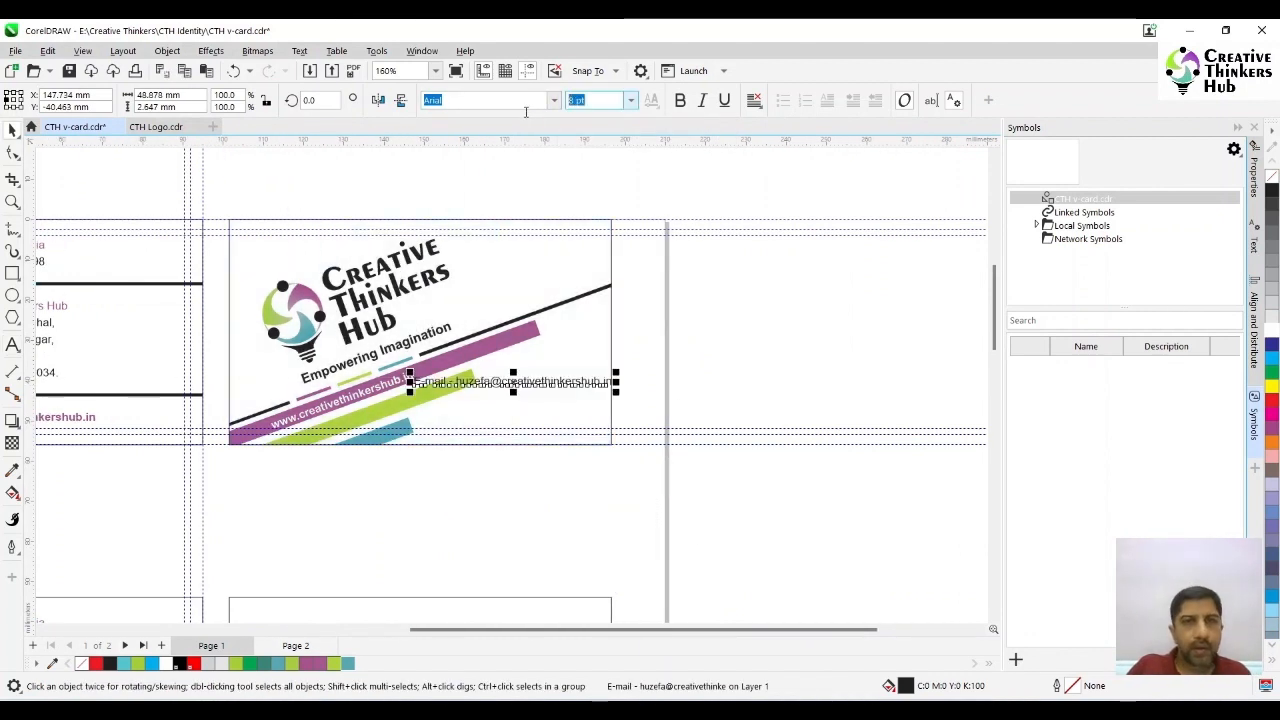
{"action": "type", "text": "7"}
{"action": "key", "text": "Return"}
{"action": "left_click_drag", "start_coordinate": [322, 101], "coordinate": [284, 109]}
{"action": "type", "text": "20"}
{"action": "key", "text": "Return"}
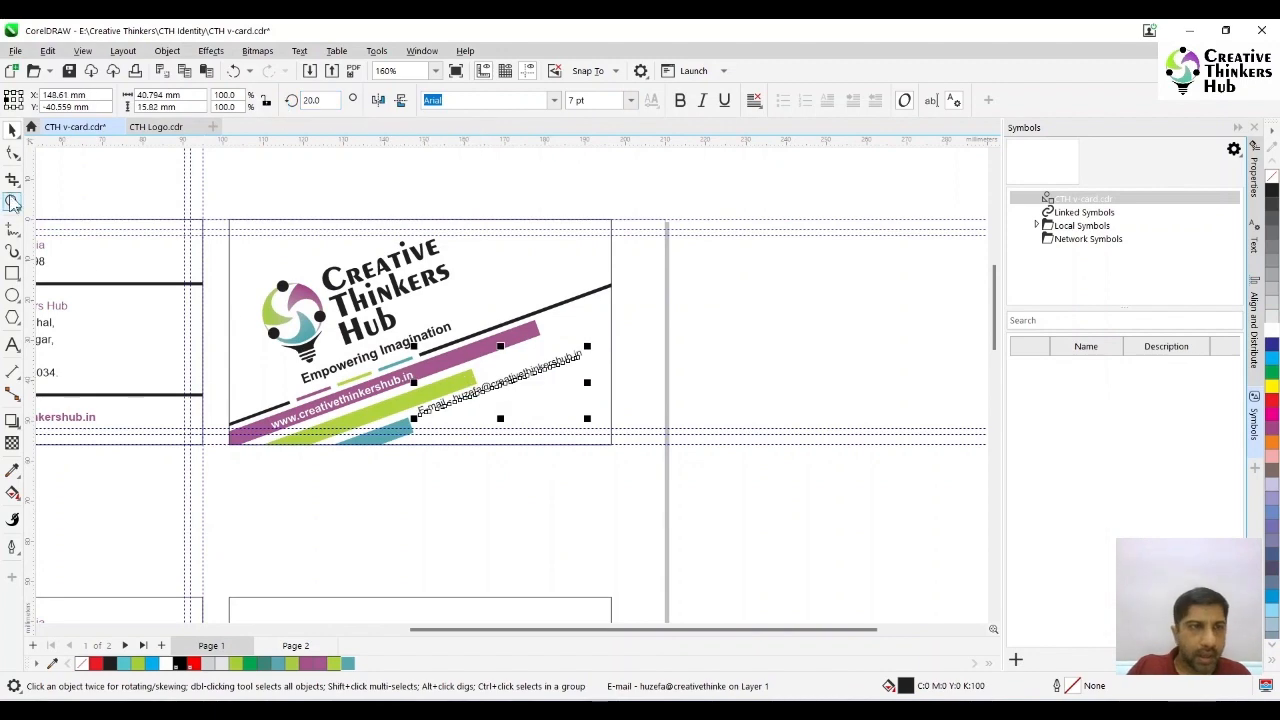
{"action": "left_click", "coordinate": [12, 202]}
{"action": "left_click_drag", "start_coordinate": [215, 213], "coordinate": [662, 424]}
{"action": "key", "text": "space"}
{"action": "left_click", "coordinate": [847, 463]}
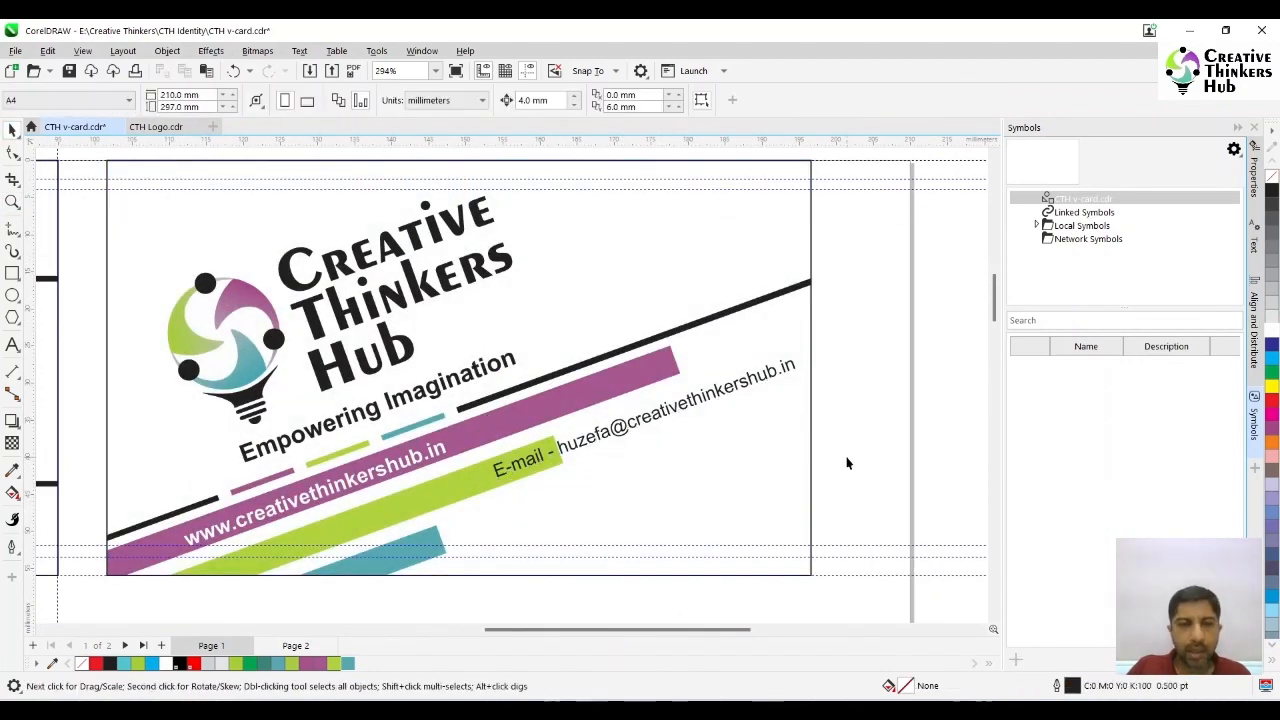
- Move the upper contact-details side off the page and snap the tilted logo side onto the guidelines in its place
{"action": "key", "text": "F4"}
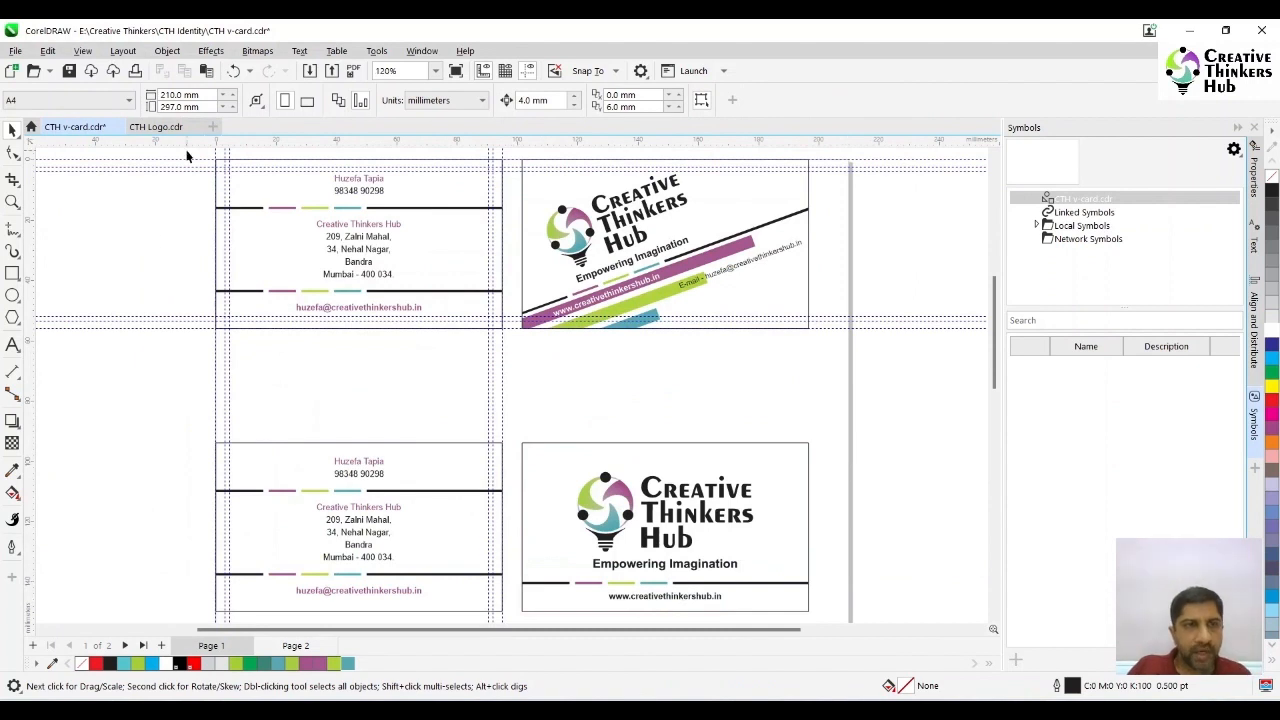
{"action": "left_click_drag", "start_coordinate": [507, 354], "coordinate": [510, 355]}
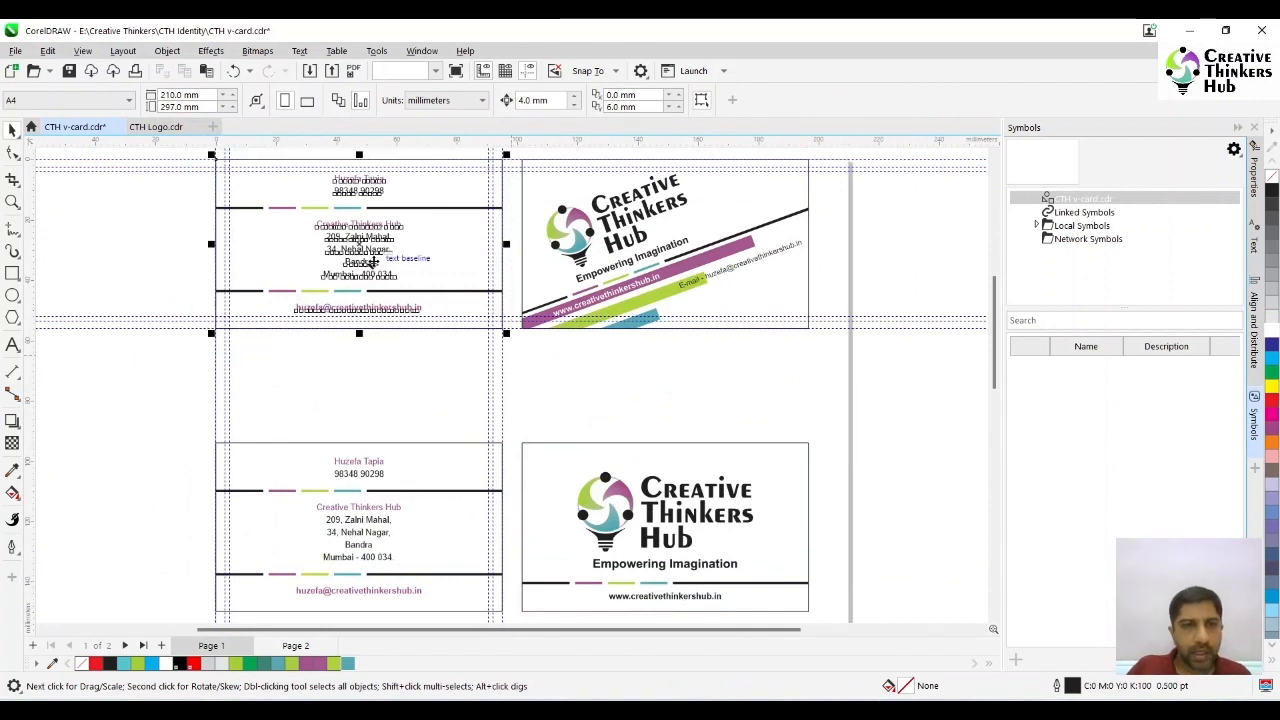
{"action": "left_click_drag", "start_coordinate": [369, 259], "coordinate": [983, 255]}
{"action": "left_click_drag", "start_coordinate": [372, 155], "coordinate": [720, 374]}
{"action": "left_click_drag", "start_coordinate": [526, 254], "coordinate": [339, 307]}
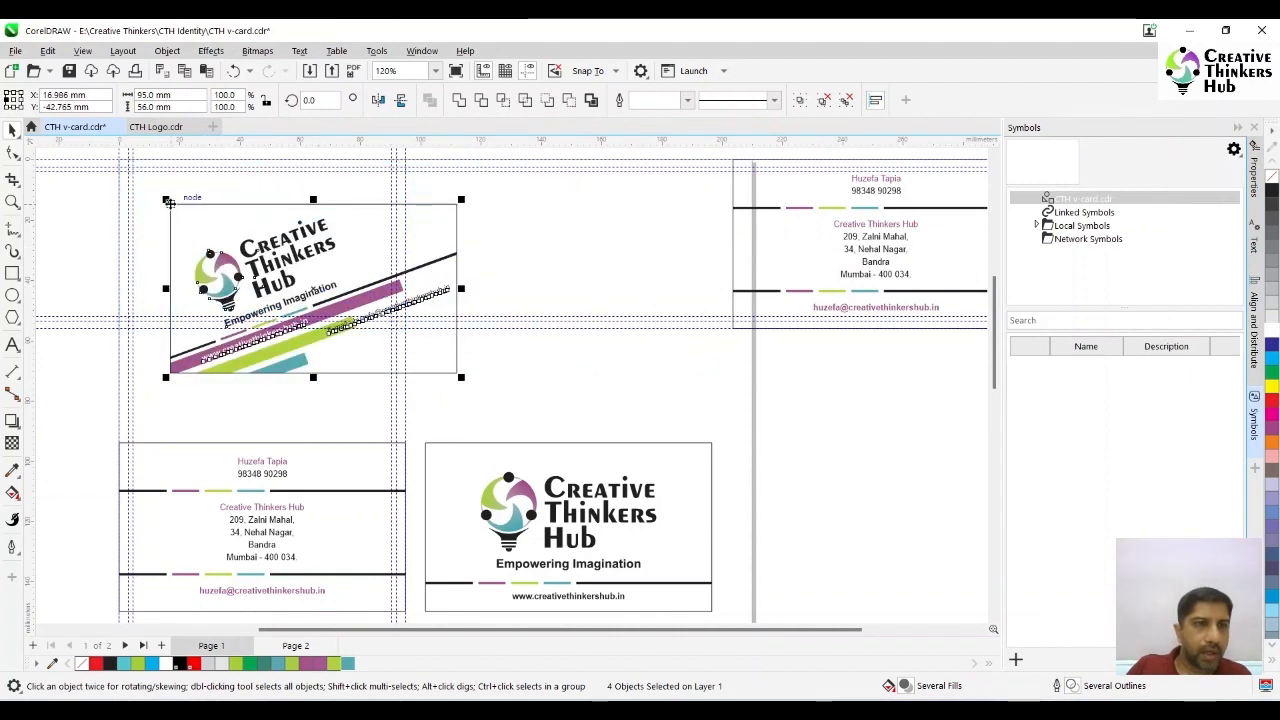
{"action": "left_click_drag", "start_coordinate": [172, 205], "coordinate": [116, 157]}
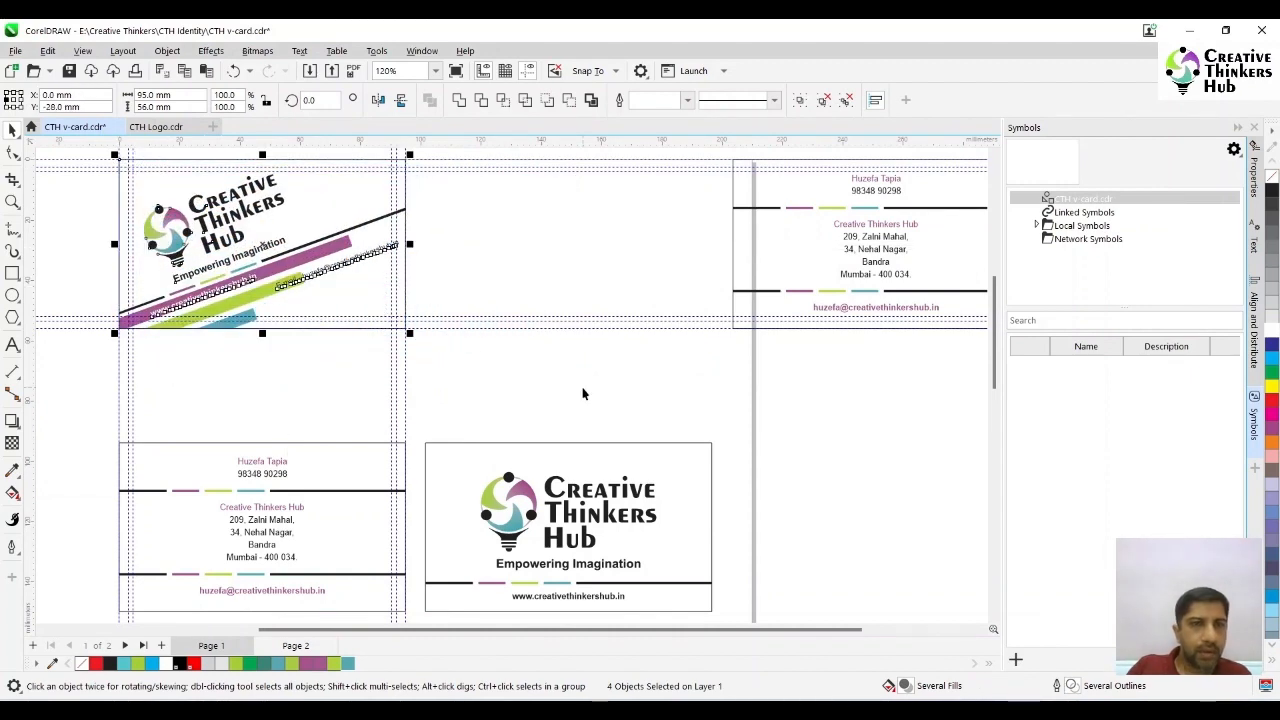
{"action": "left_click", "coordinate": [550, 425]}
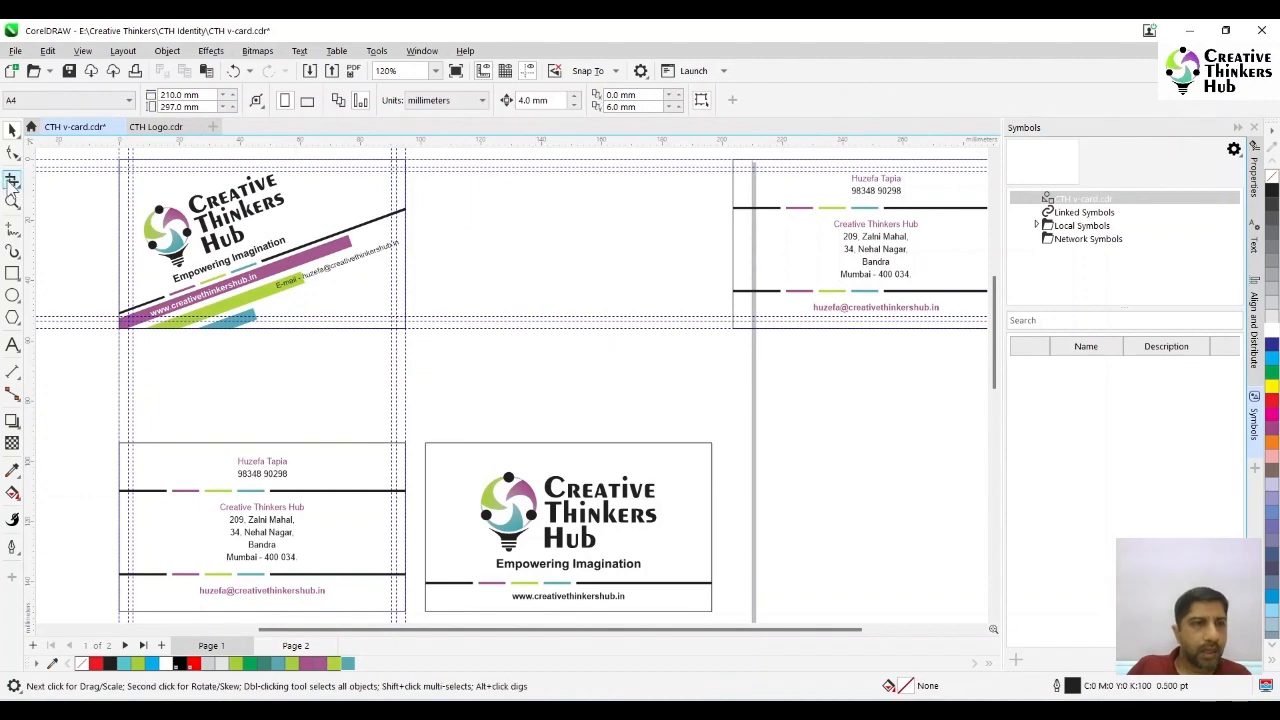
- Open the PowerClip contents of the tilted logo card for editing
{"action": "left_click", "coordinate": [12, 201]}
{"action": "left_click_drag", "start_coordinate": [96, 155], "coordinate": [469, 372]}
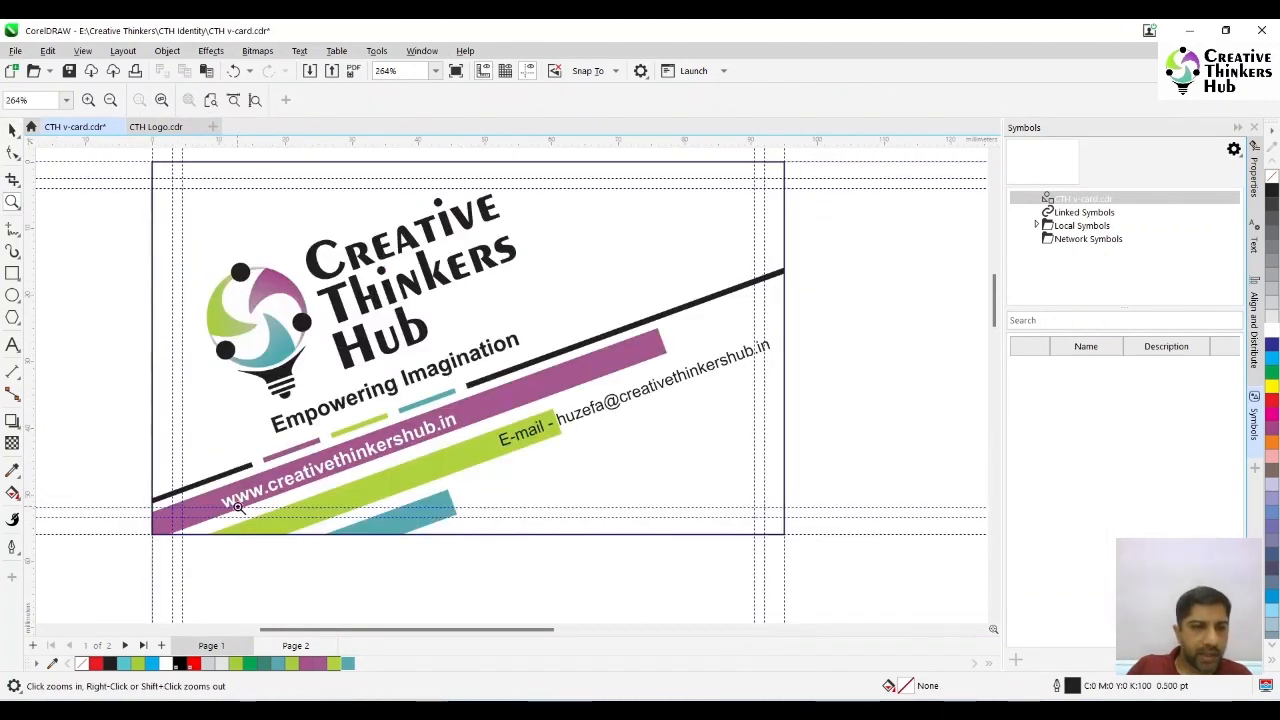
{"action": "key", "text": "space"}
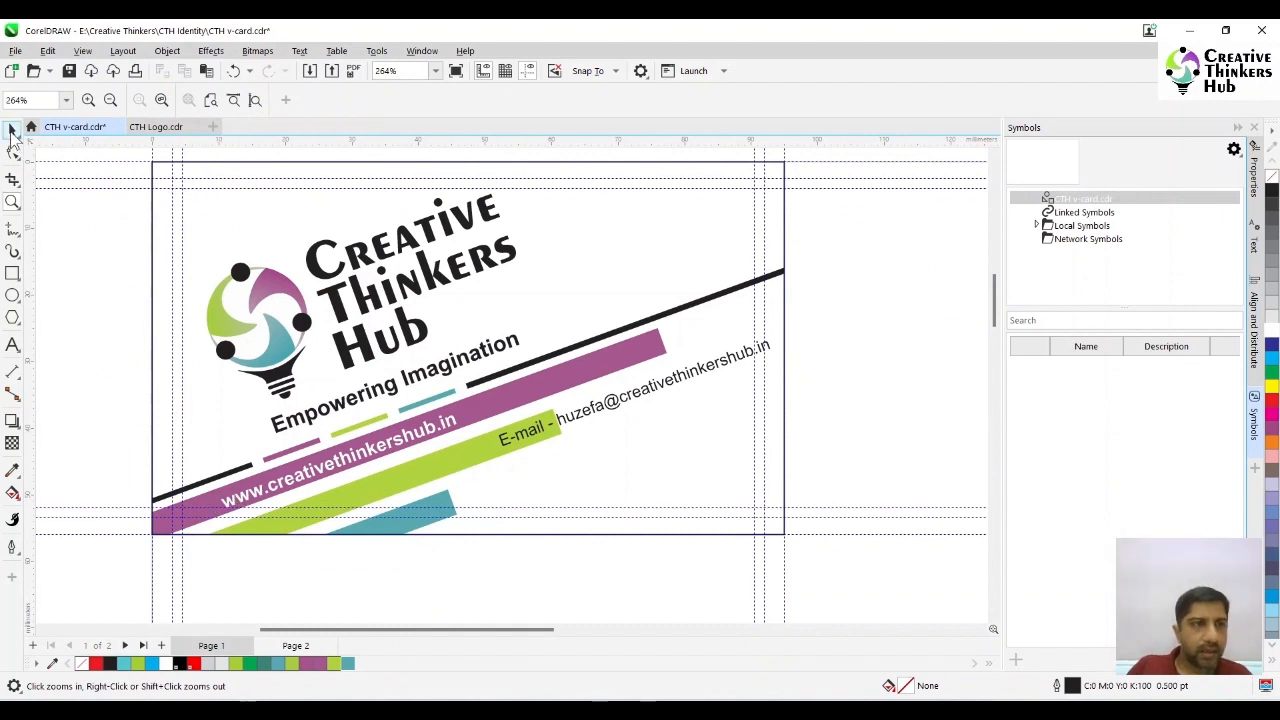
{"action": "left_click", "coordinate": [600, 370]}
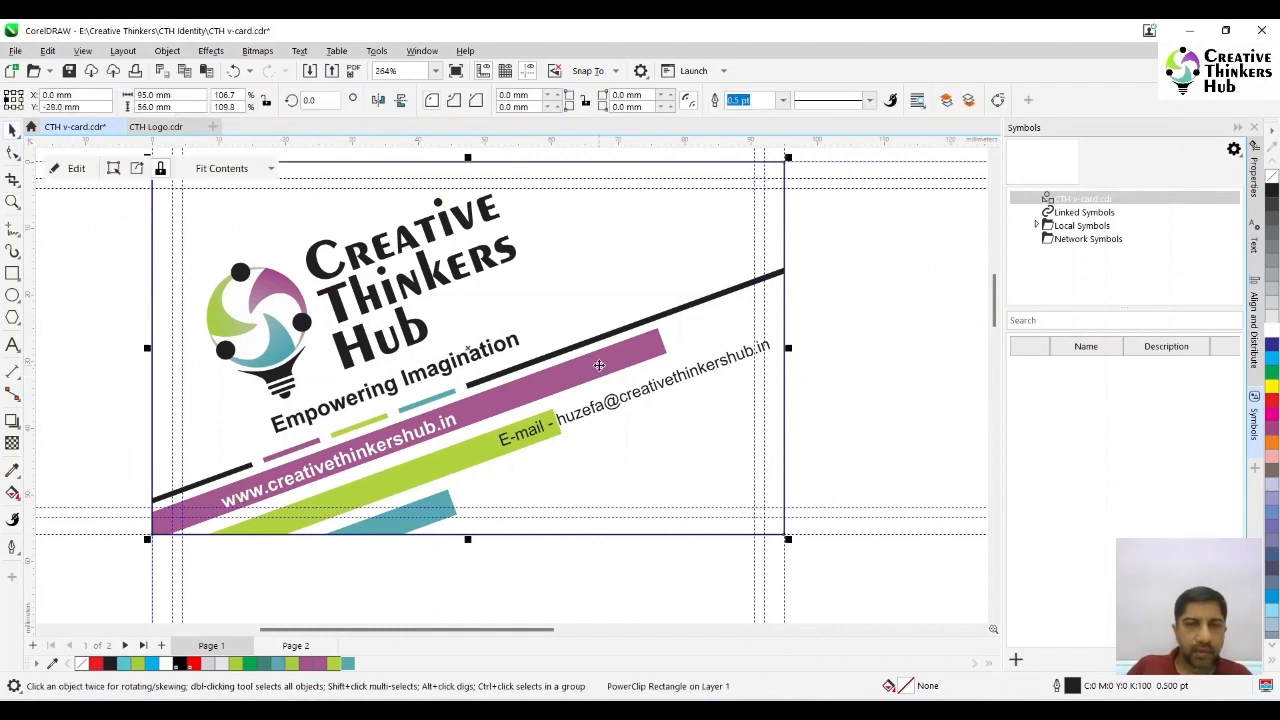
{"action": "key", "text": "Escape"}
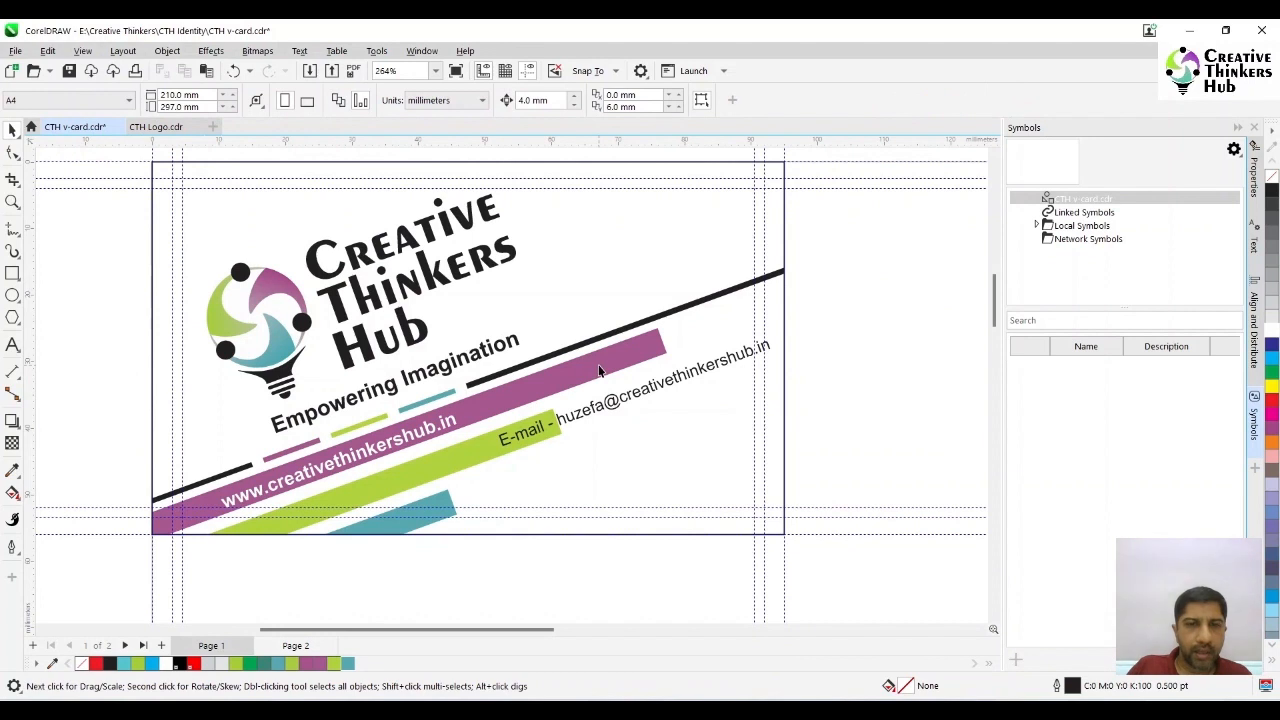
{"action": "double_click", "coordinate": [600, 370]}
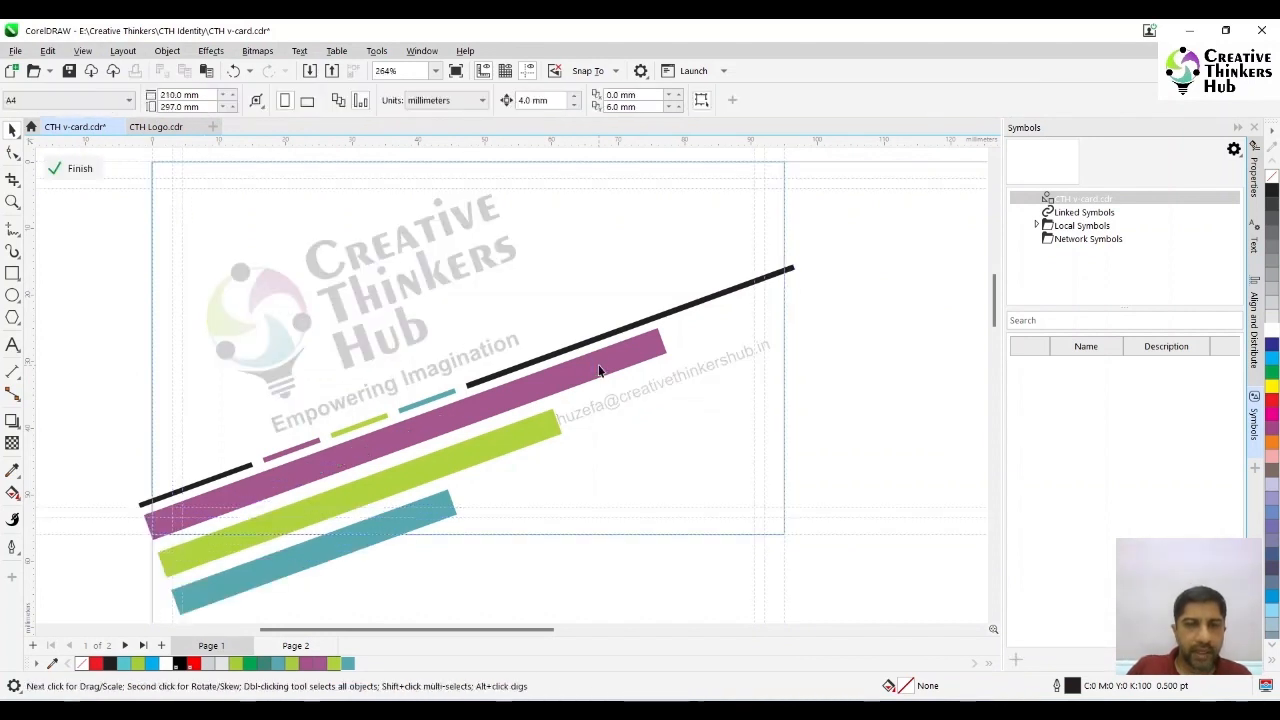
- Set the rotation of the three coloured rectangles to 0 degrees and shorten them together to about 71.4 mm overall width
{"action": "left_click", "coordinate": [598, 370]}
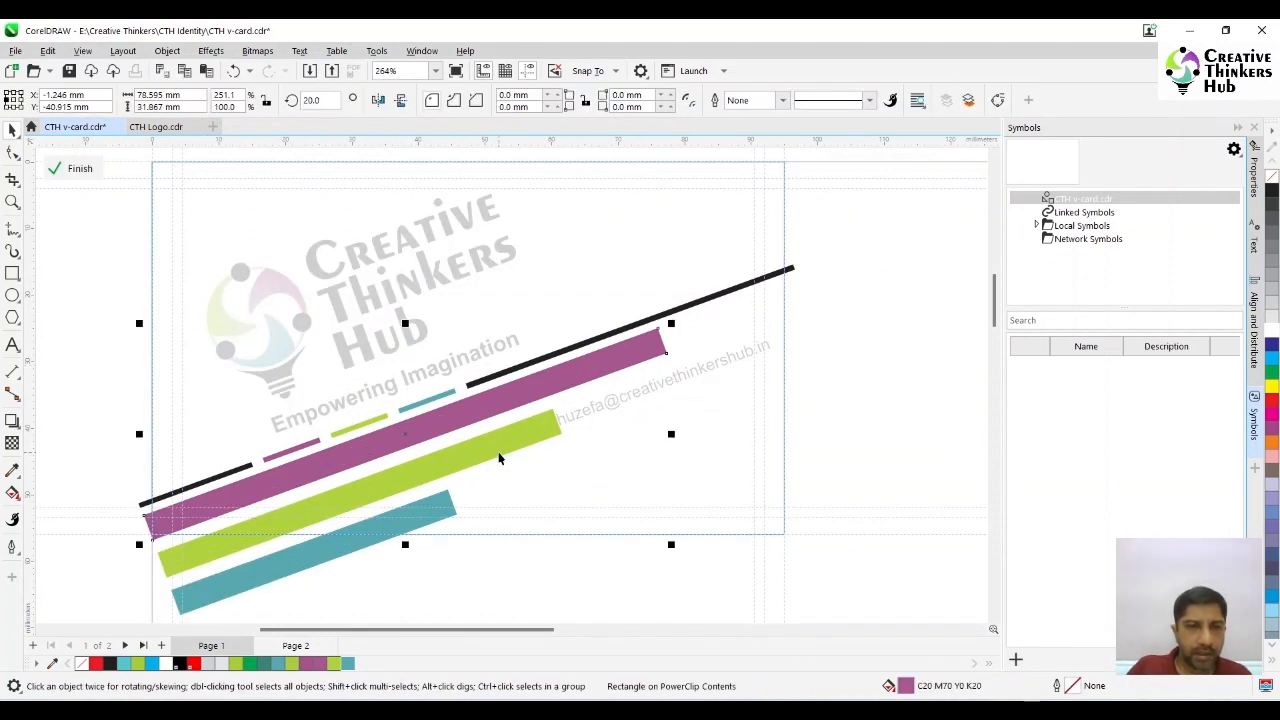
{"action": "left_click", "coordinate": [428, 506], "text": "shift"}
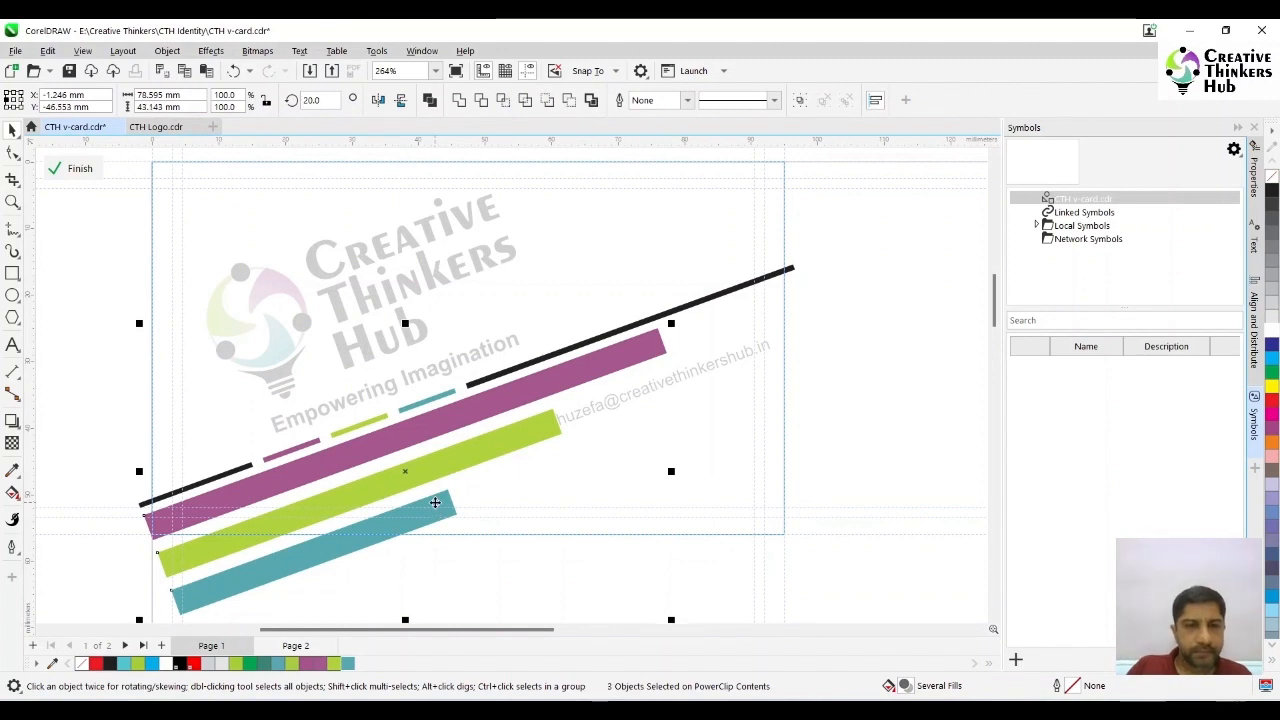
{"action": "left_click", "coordinate": [514, 441]}
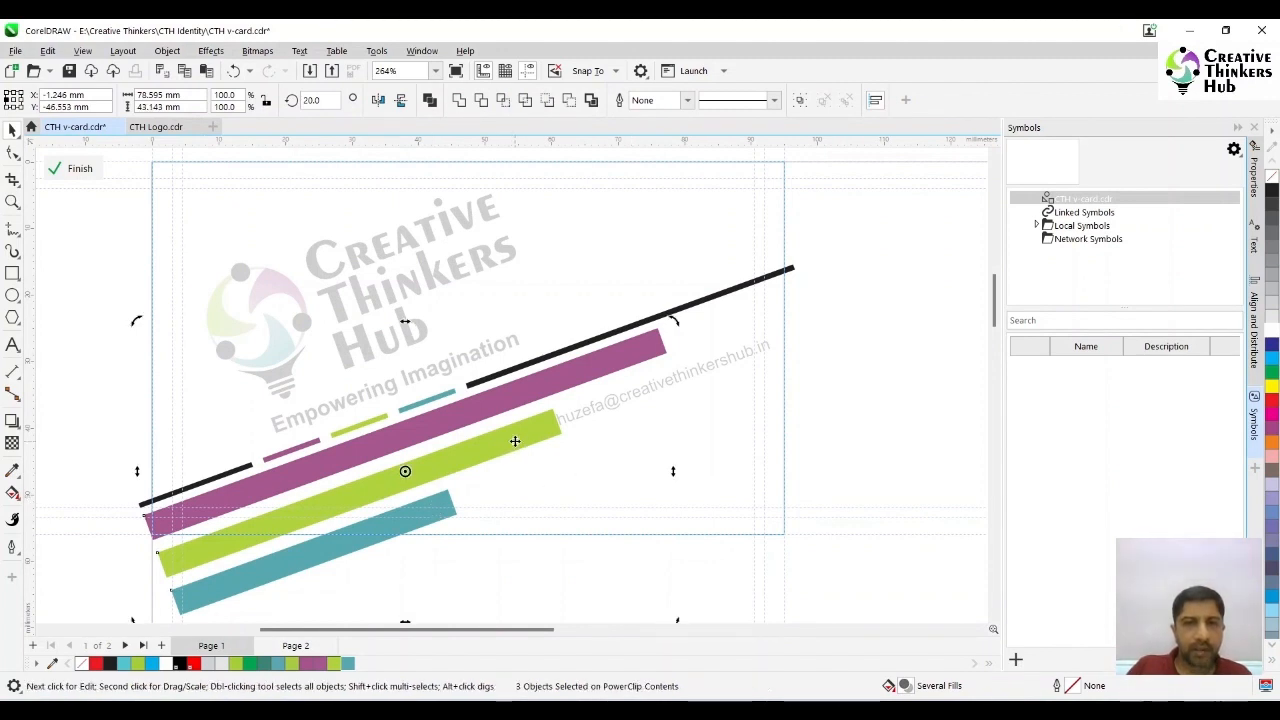
{"action": "type", "text": "0"}
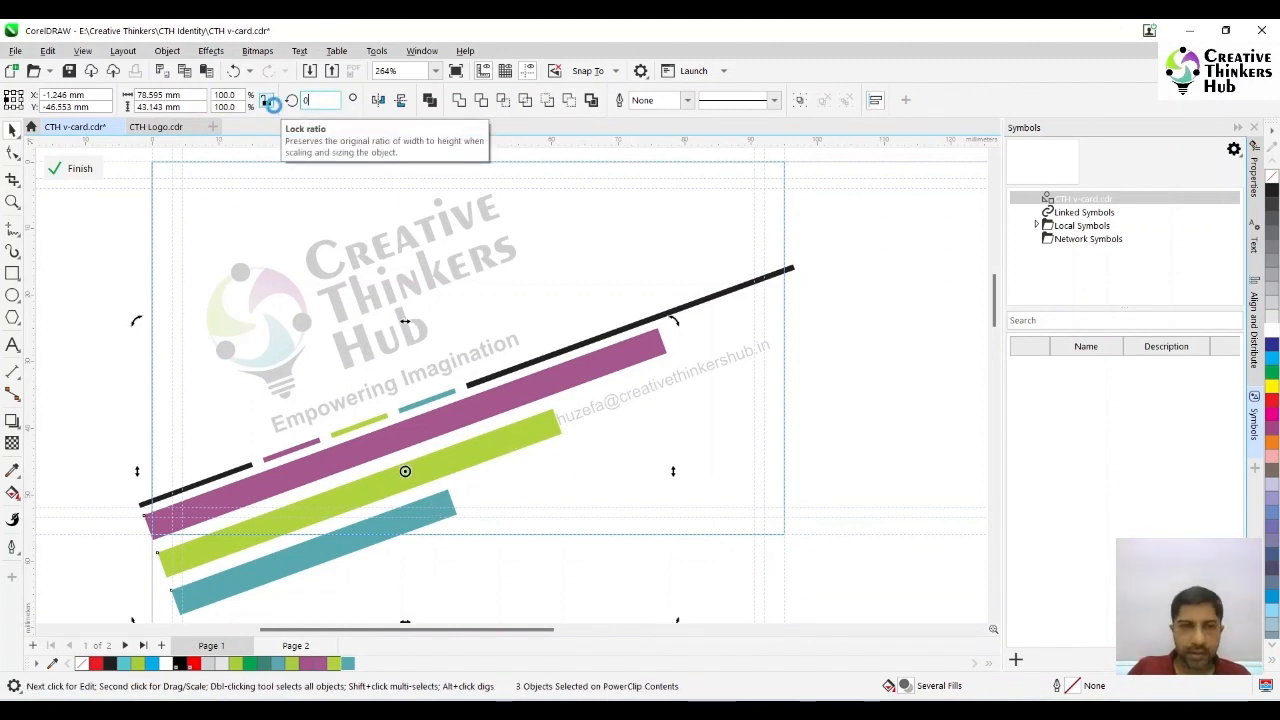
{"action": "key", "text": "Return"}
{"action": "left_click", "coordinate": [648, 448]}
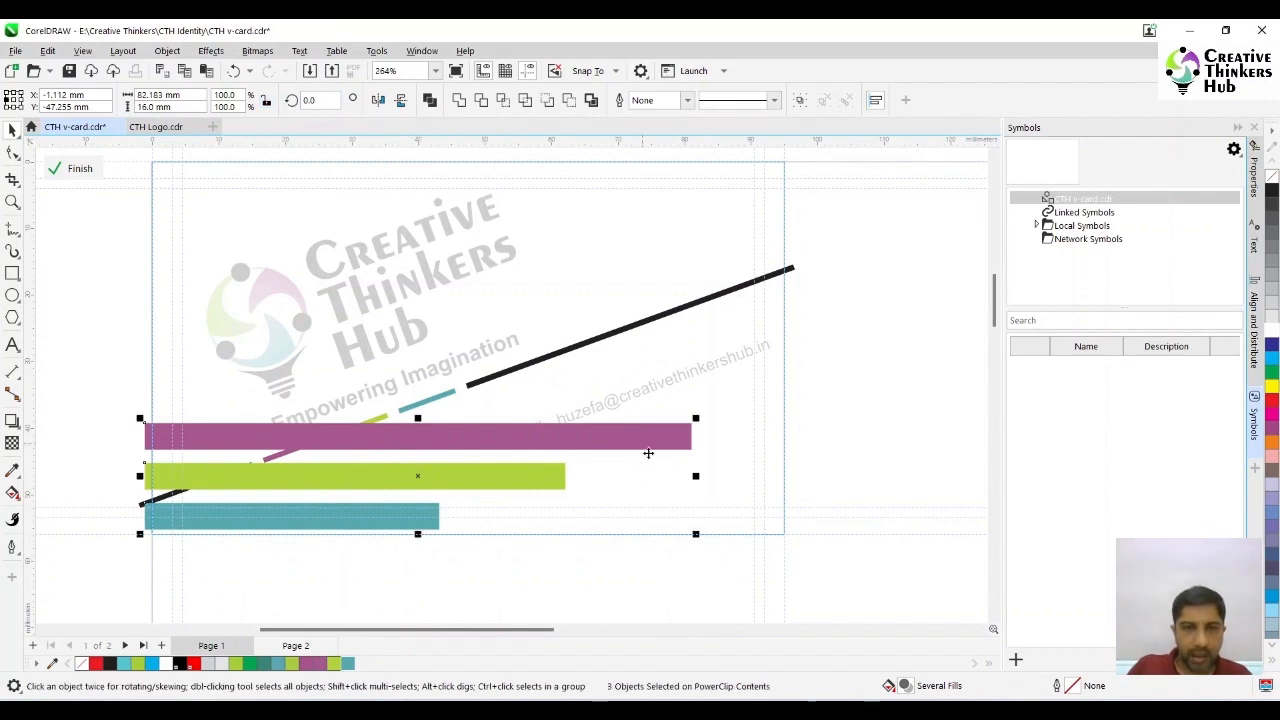
{"action": "left_click_drag", "start_coordinate": [698, 476], "coordinate": [627, 477]}
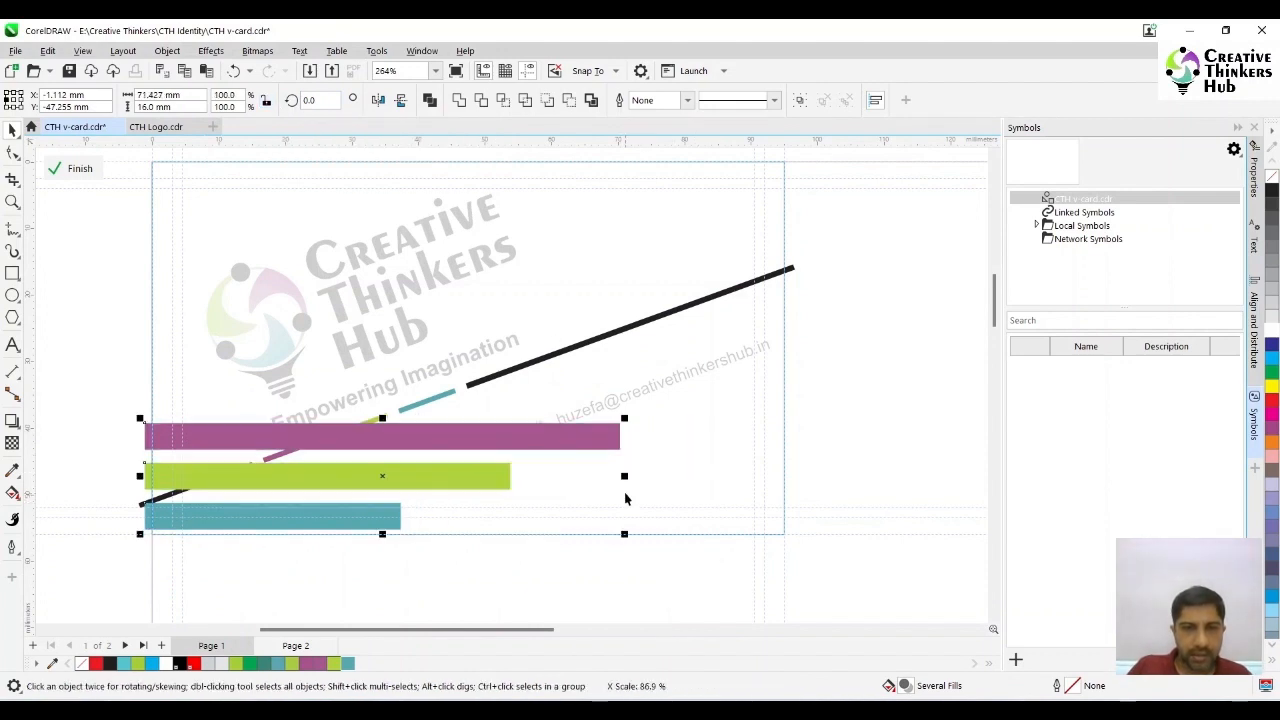
- Nudge the green rectangle up by 1 mm and the teal rectangle up by 2 mm to tighten the gaps
{"action": "left_click", "coordinate": [404, 477]}
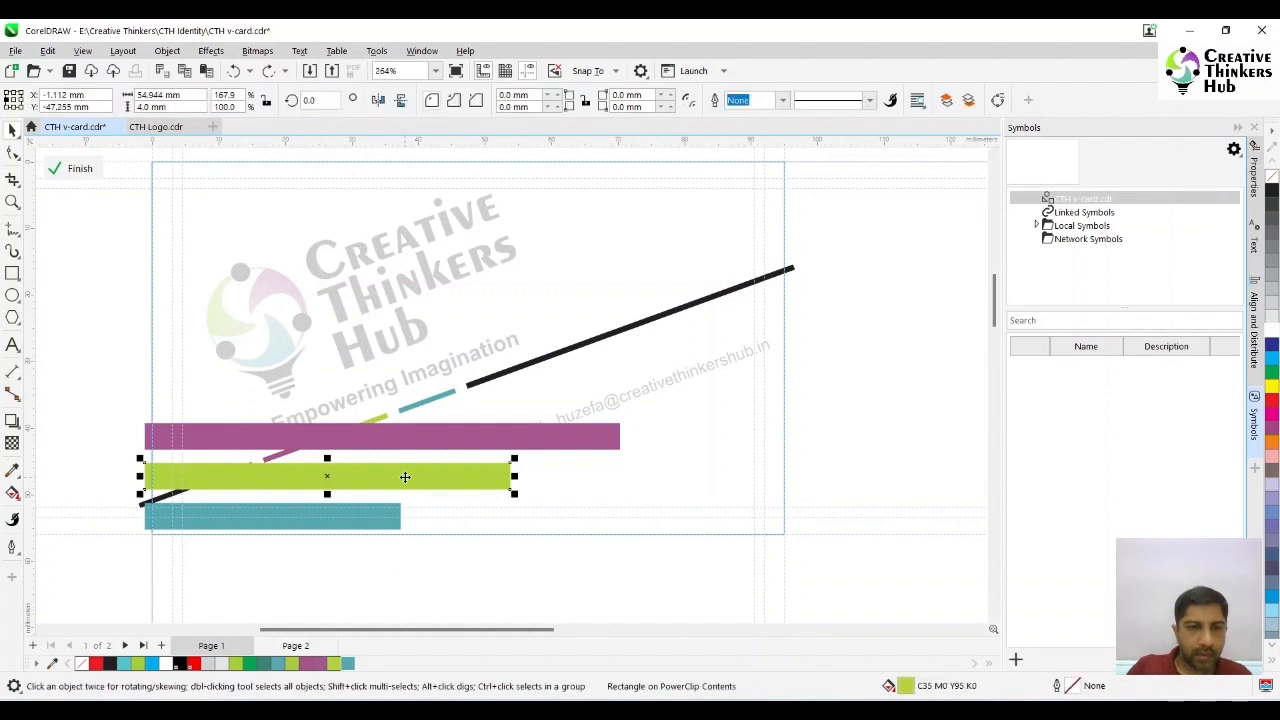
{"action": "left_click", "coordinate": [803, 238]}
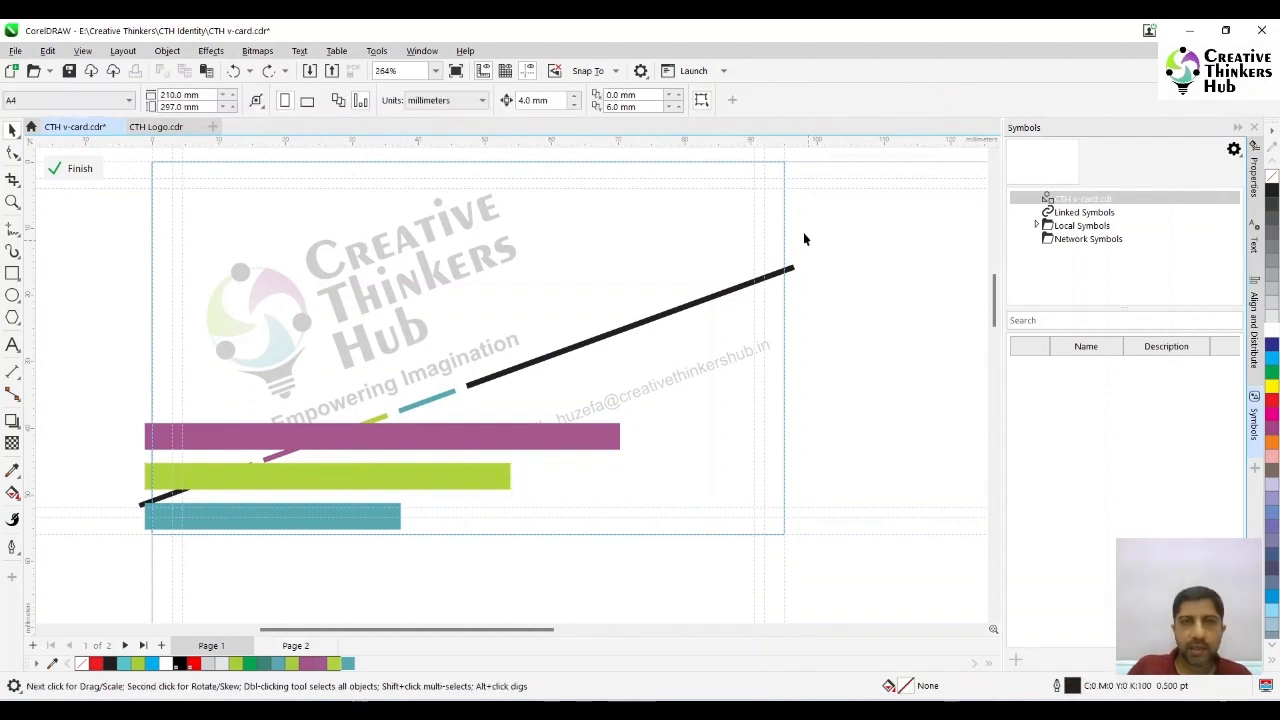
{"action": "double_click", "coordinate": [533, 100]}
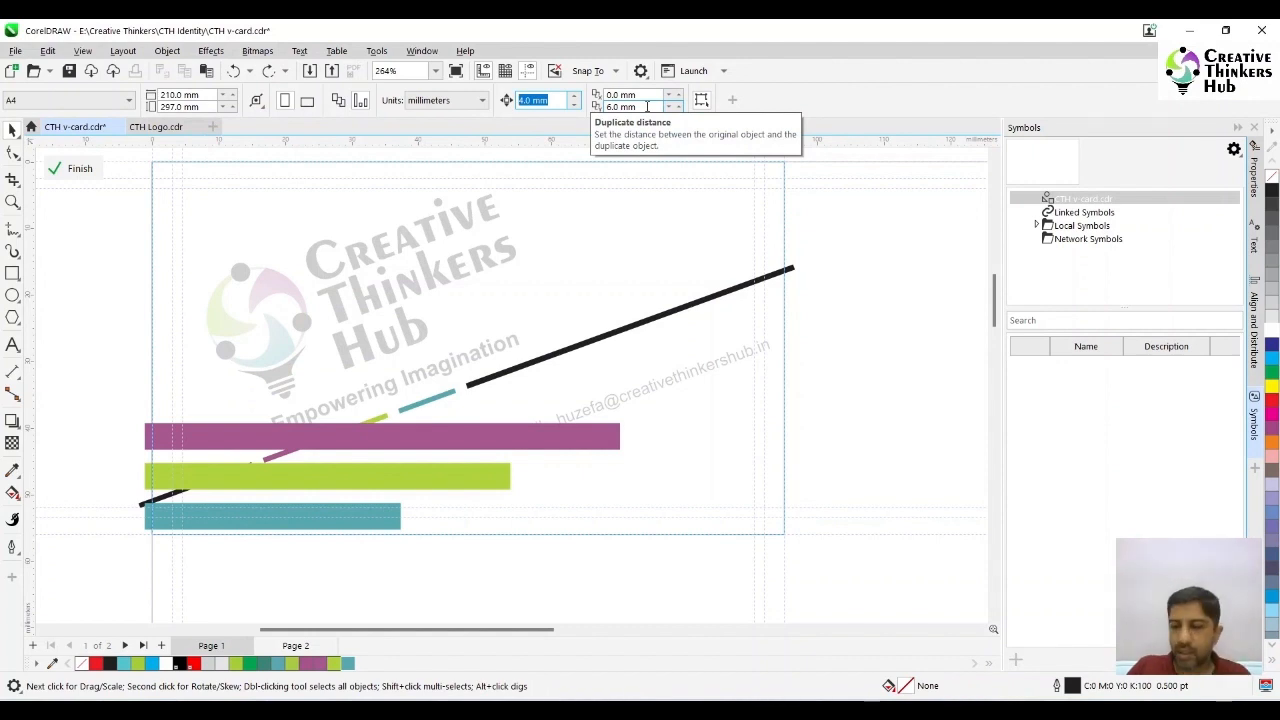
{"action": "left_click", "coordinate": [282, 474]}
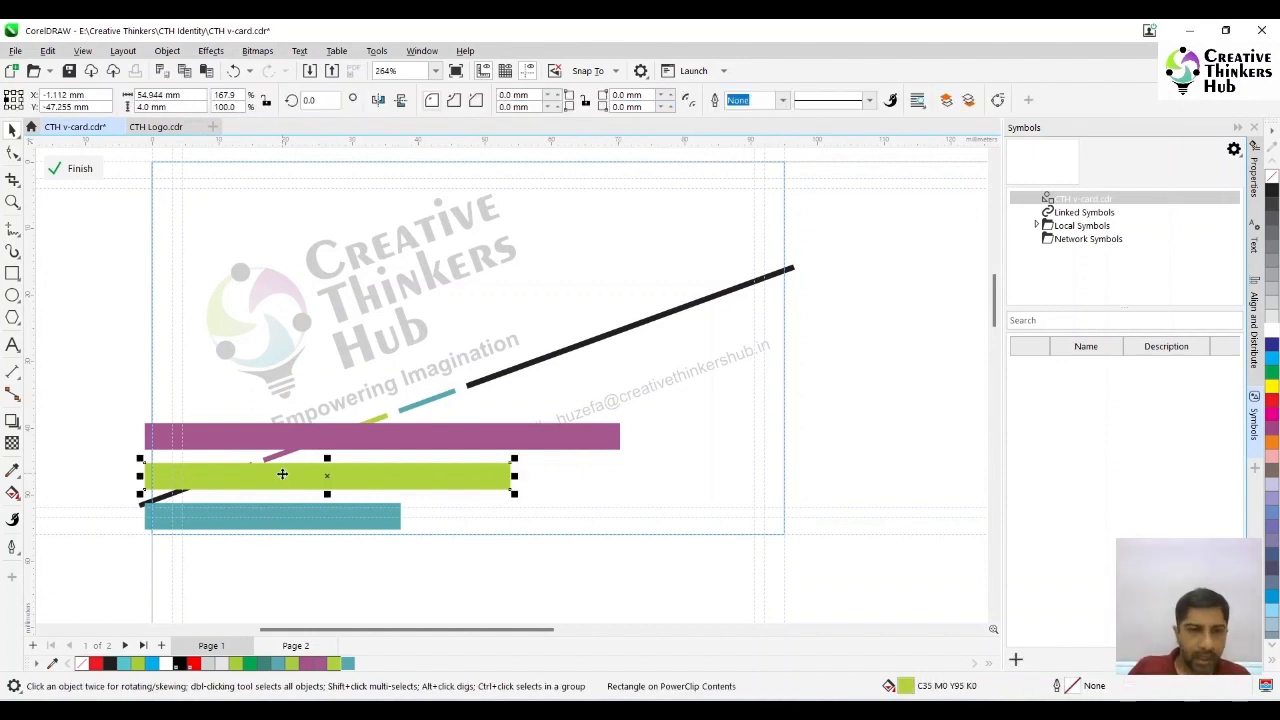
{"action": "key", "text": "Up"}
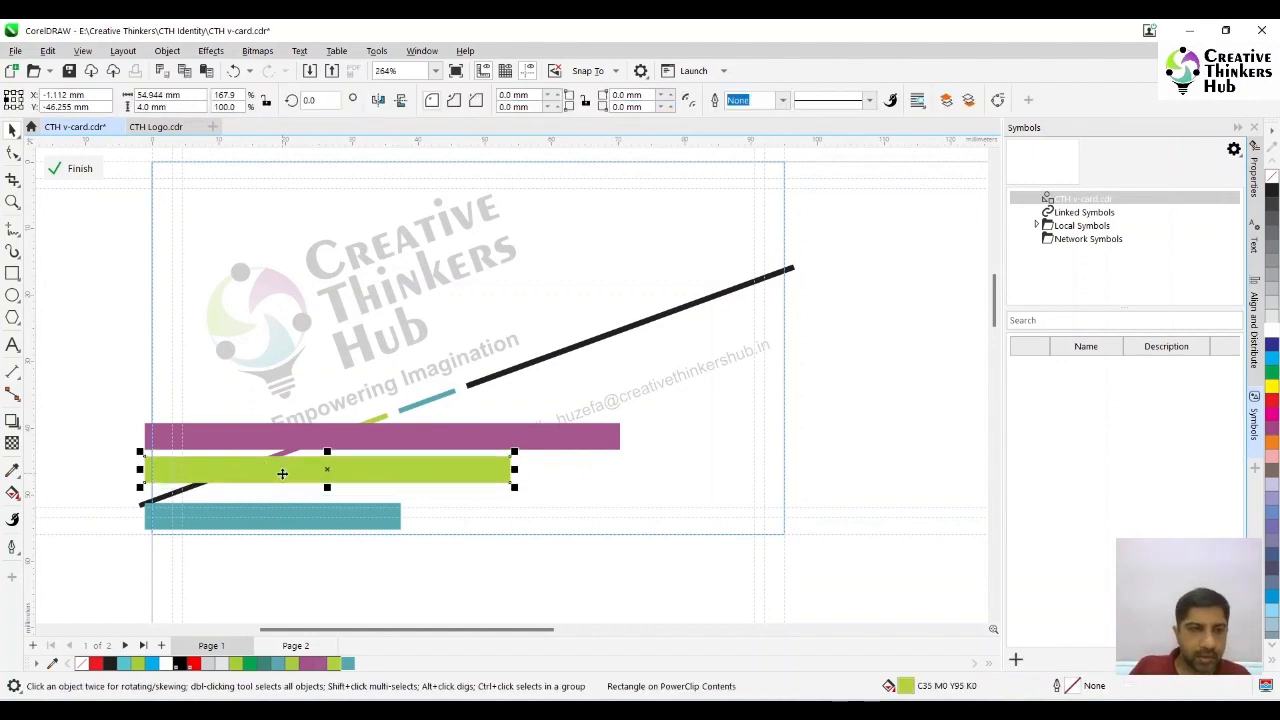
{"action": "left_click", "coordinate": [337, 523]}
{"action": "key", "text": "Up"}
{"action": "key", "text": "Up"}
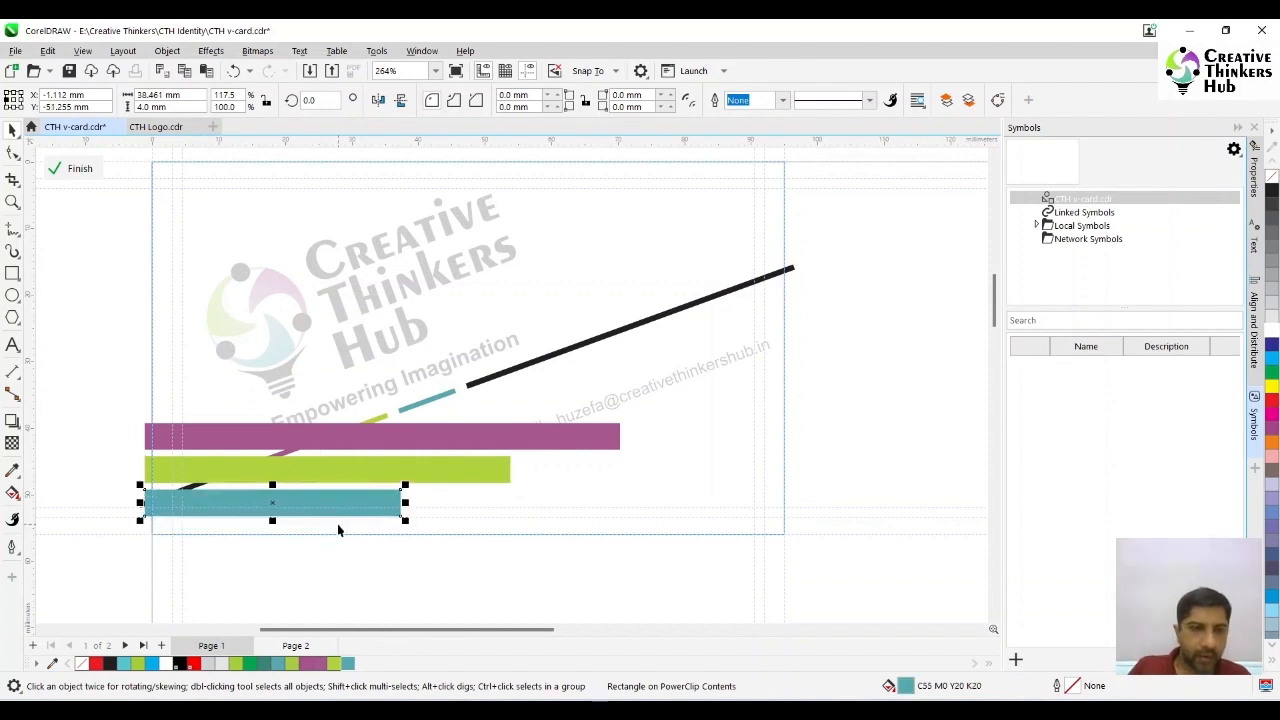
- Rotate the three coloured rectangles together by 20 degrees and place them parallel to the diagonal line, with a narrow gap beneath it
{"action": "left_click", "coordinate": [402, 470], "text": "shift"}
{"action": "left_click", "coordinate": [411, 441], "text": "shift"}
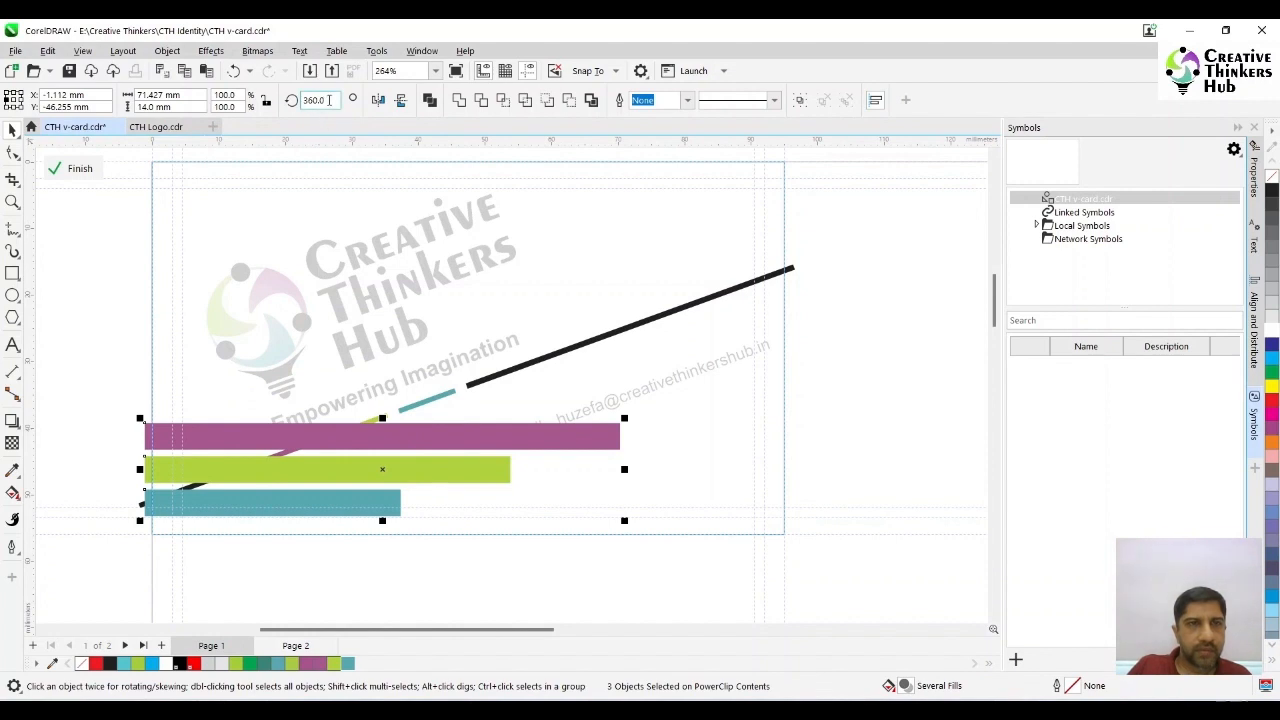
{"action": "double_click", "coordinate": [329, 100]}
{"action": "type", "text": "20"}
{"action": "key", "text": "Return"}
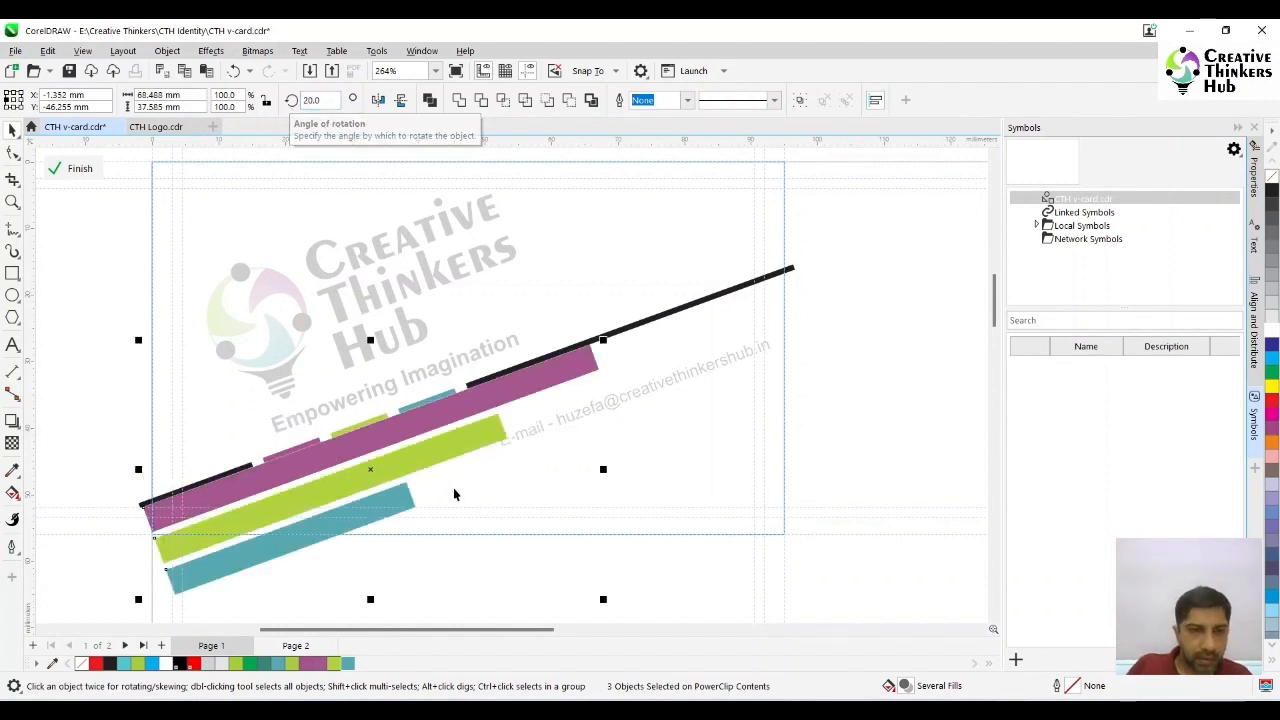
{"action": "mouse_move", "coordinate": [412, 423]}
{"action": "left_mouse_down"}
{"action": "mouse_move", "coordinate": [422, 432]}
{"action": "mouse_move", "coordinate": [411, 433]}
{"action": "left_mouse_up"}
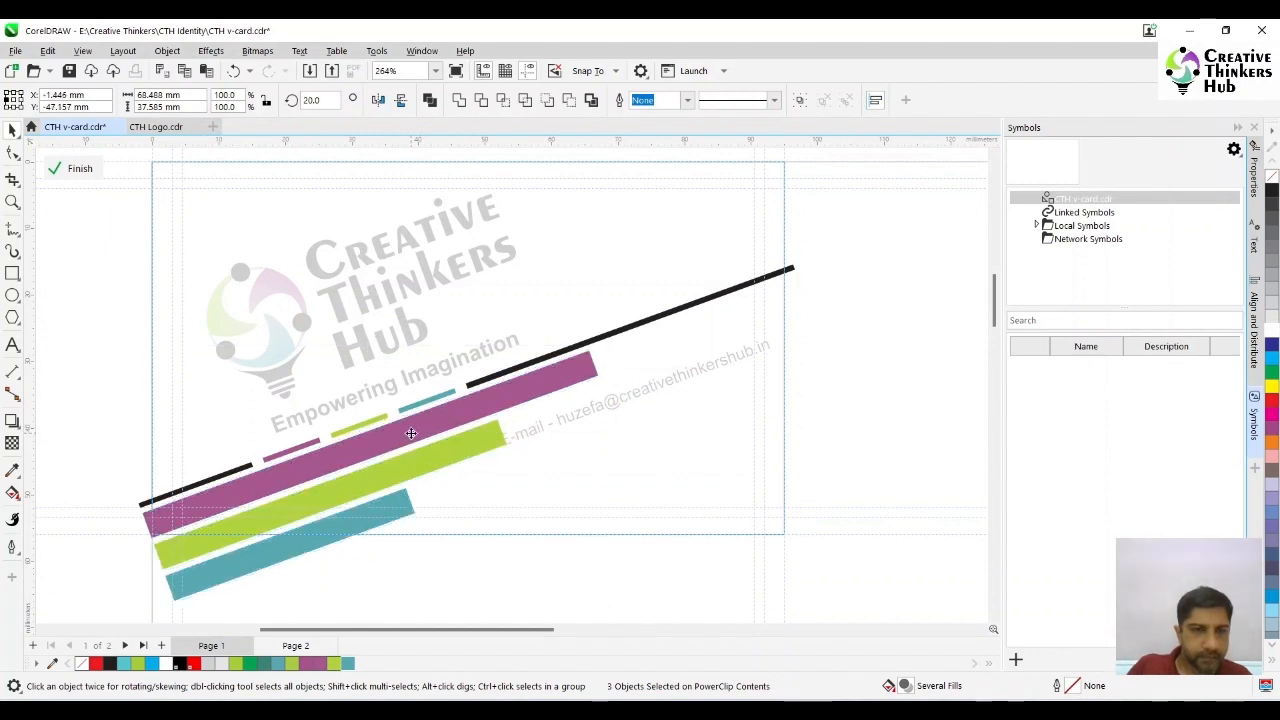
{"action": "left_click_drag", "start_coordinate": [410, 433], "coordinate": [410, 433]}
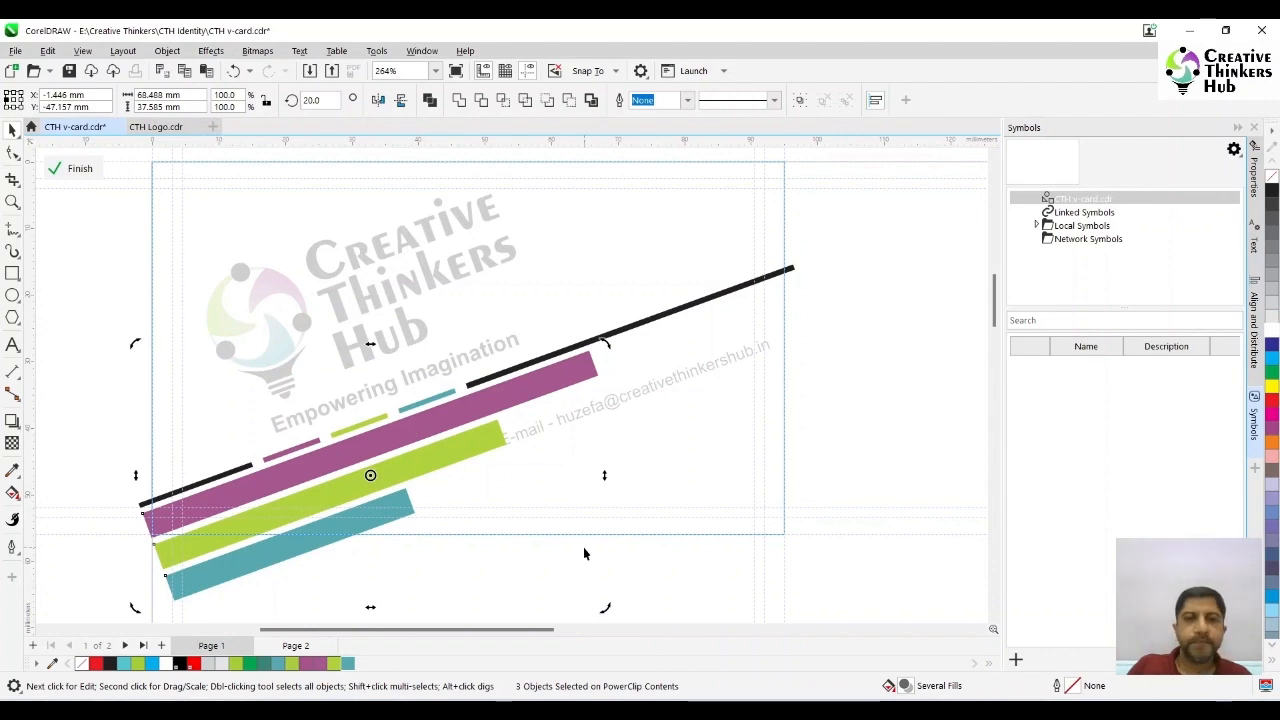
{"action": "left_click", "coordinate": [857, 412]}
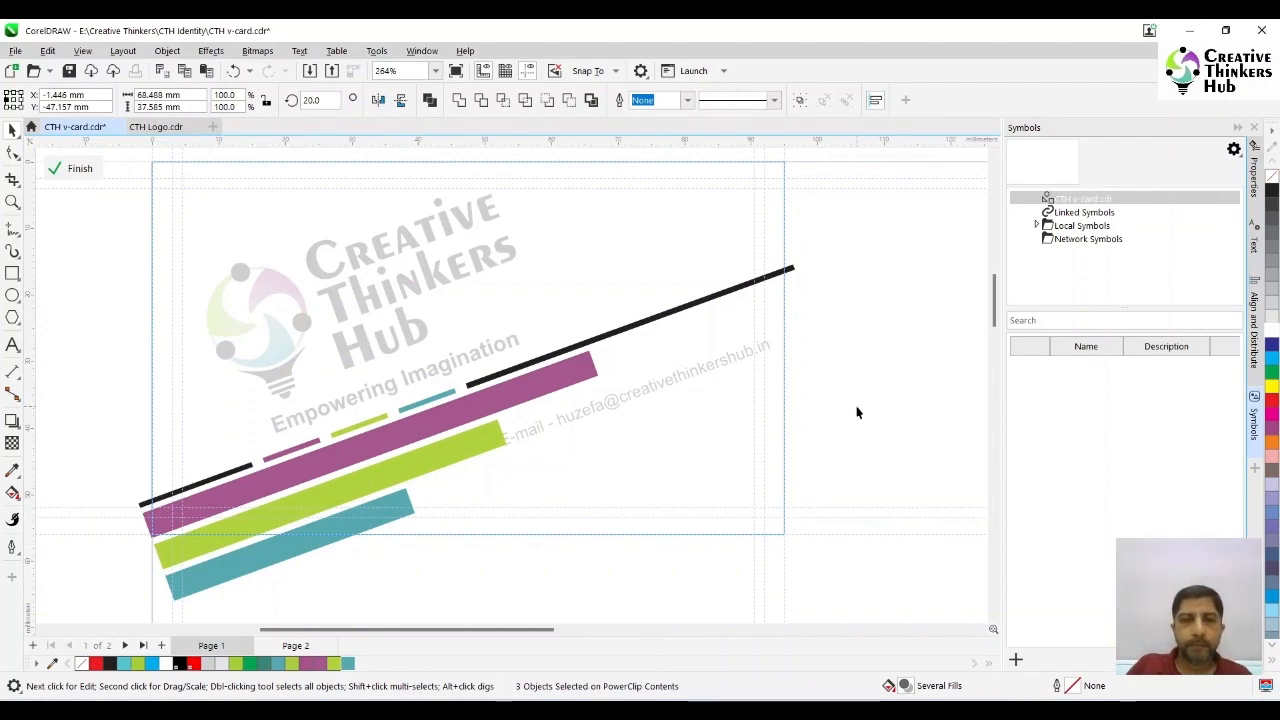
- Position the website line on the purple rectangle and remove the "E-mail - " prefix from the tilted e-mail line
{"action": "left_click", "coordinate": [443, 425]}
{"action": "left_click_drag", "start_coordinate": [443, 425], "coordinate": [451, 418]}
{"action": "left_click", "coordinate": [615, 399]}
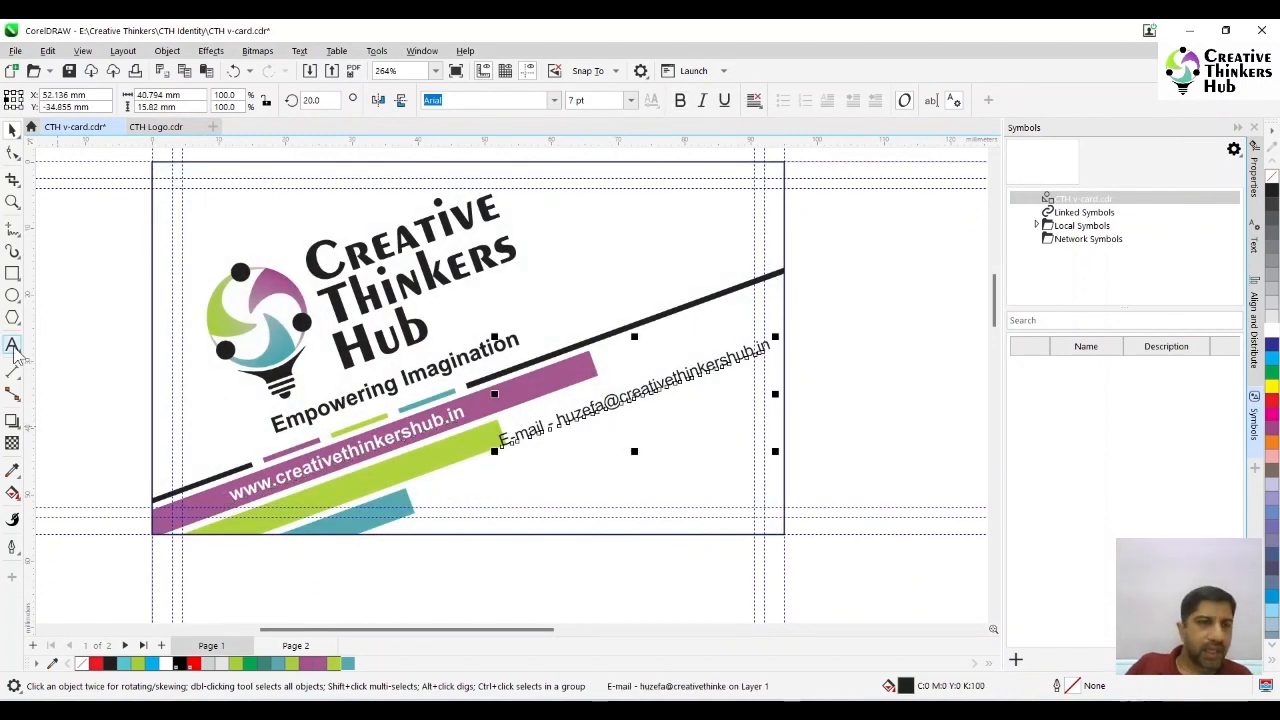
{"action": "left_click", "coordinate": [12, 346]}
{"action": "left_click_drag", "start_coordinate": [558, 422], "coordinate": [472, 454]}
{"action": "key", "text": "Delete"}
- Shift the tilted e-mail line slightly and set its font size to 8 pt
{"action": "left_click", "coordinate": [12, 131]}
{"action": "left_click_drag", "start_coordinate": [610, 401], "coordinate": [619, 387]}
{"action": "left_click_drag", "start_coordinate": [599, 101], "coordinate": [537, 112]}
{"action": "type", "text": "8"}
{"action": "key", "text": "Return"}
{"action": "left_click_drag", "start_coordinate": [686, 365], "coordinate": [622, 436]}
{"action": "left_click", "coordinate": [837, 412]}
{"action": "left_click", "coordinate": [622, 389]}
{"action": "right_click", "coordinate": [622, 436]}
{"action": "key", "text": "Delete"}
- Copy the company name and address block from the off-page contact-details side onto the tilted logo card
{"action": "key", "text": "F4"}
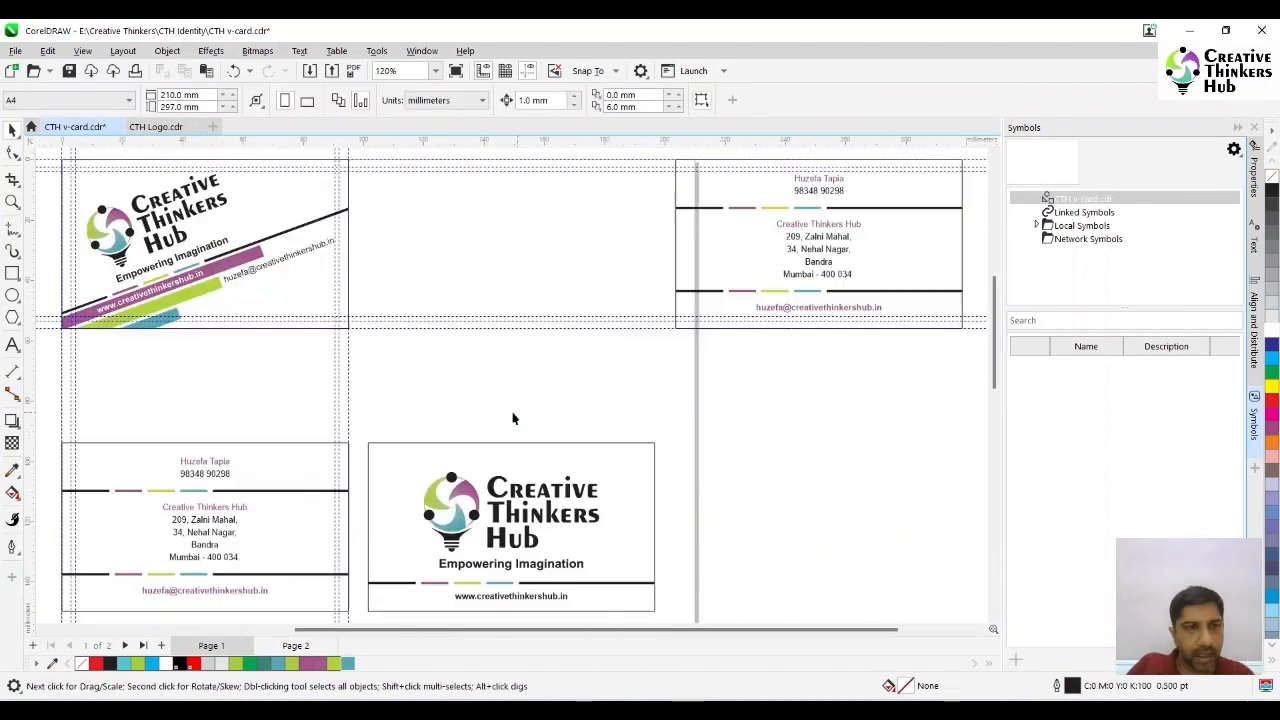
{"action": "left_click_drag", "start_coordinate": [826, 246], "coordinate": [299, 310]}
{"action": "right_click", "coordinate": [299, 310]}
{"action": "left_click", "coordinate": [12, 204]}
{"action": "left_click_drag", "start_coordinate": [52, 156], "coordinate": [428, 368]}
{"action": "left_click", "coordinate": [12, 132]}
- Delete the company name line from the copied text block, leaving only the address lines
{"action": "left_click", "coordinate": [12, 345]}
{"action": "left_click_drag", "start_coordinate": [538, 447], "coordinate": [841, 448]}
{"action": "key", "text": "Delete"}
{"action": "key", "text": "Delete"}
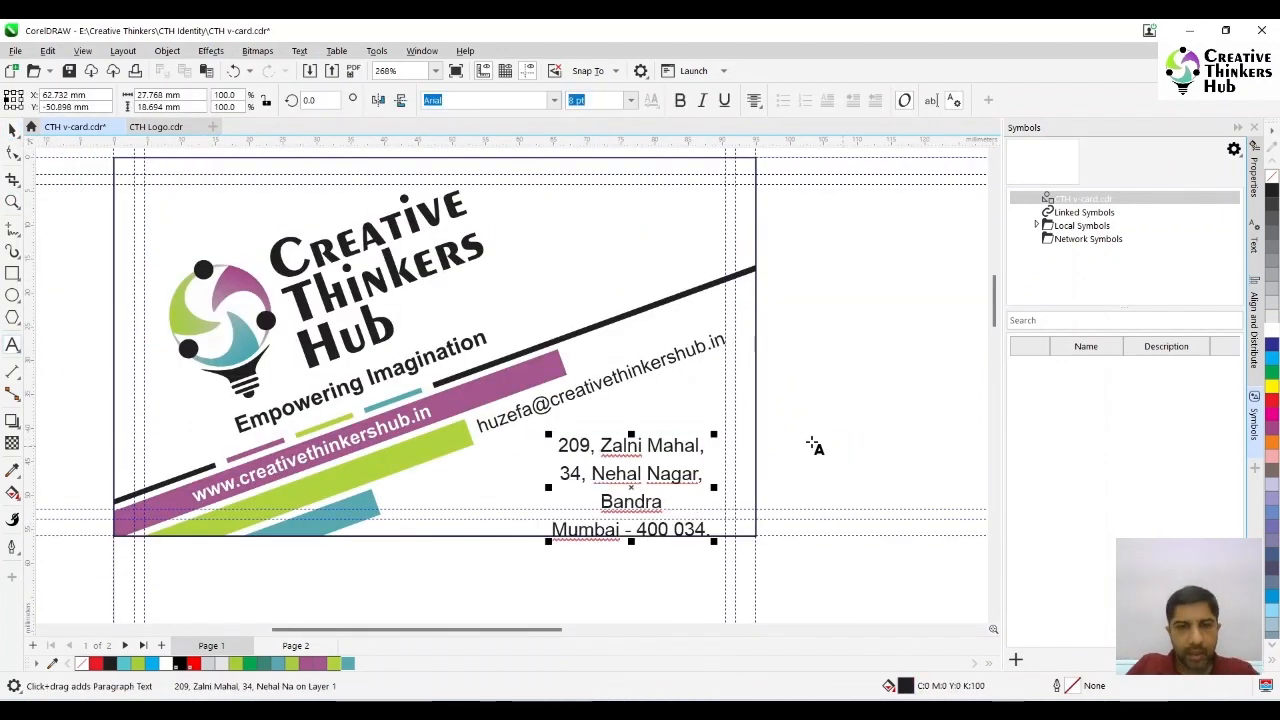
- Rotate the copied address block by 20 degrees and move it below the tilted e-mail line
{"action": "left_click", "coordinate": [12, 132]}
{"action": "double_click", "coordinate": [309, 102]}
{"action": "type", "text": "20"}
{"action": "key", "text": "Return"}
{"action": "left_click_drag", "start_coordinate": [625, 482], "coordinate": [461, 487]}
- Join the tilted address into two lines and position it directly beneath the e-mail line, clear of the teal rectangle
{"action": "left_click", "coordinate": [12, 345]}
{"action": "left_click", "coordinate": [523, 457]}
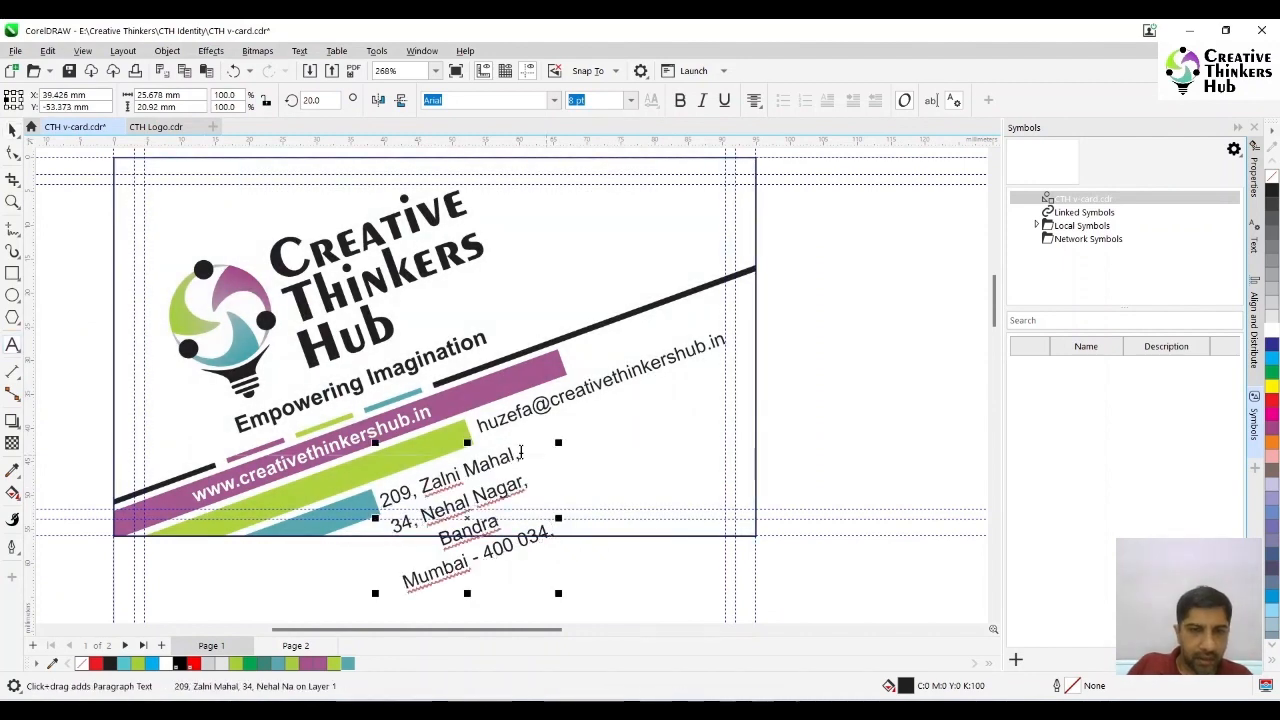
{"action": "key", "text": "Delete"}
{"action": "left_click", "coordinate": [592, 430]}
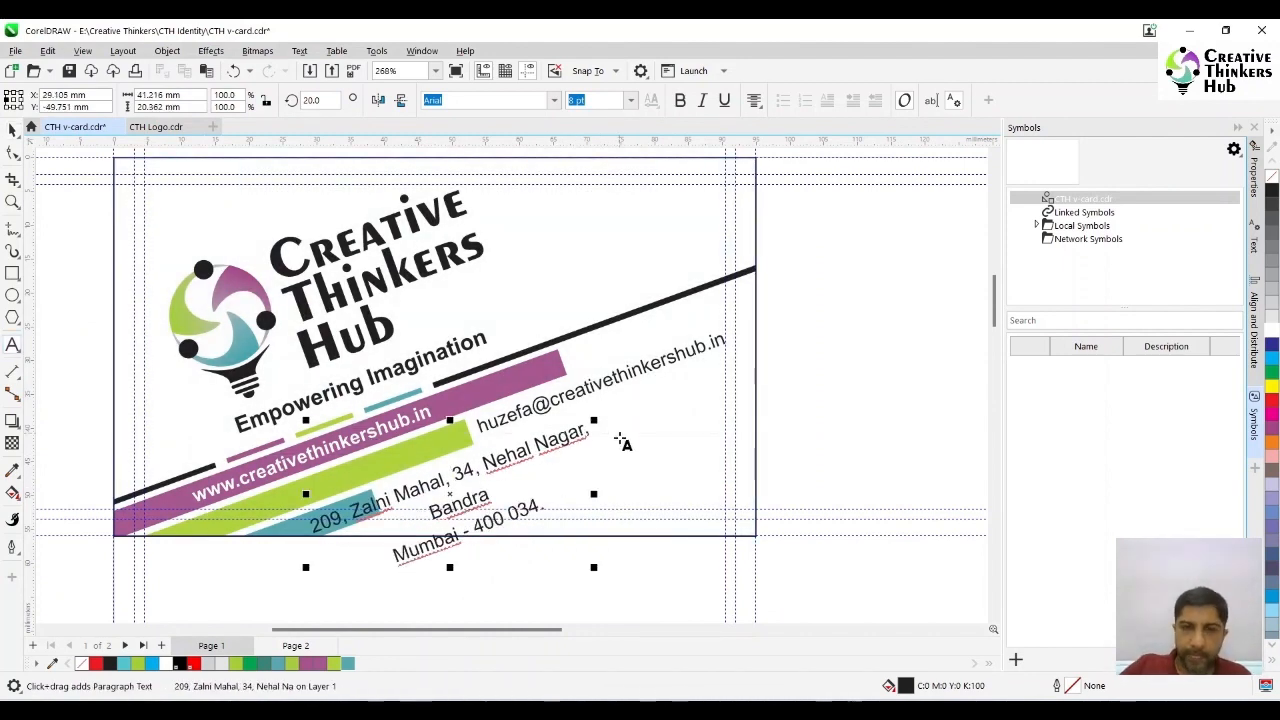
{"action": "key", "text": "Delete"}
{"action": "left_click", "coordinate": [12, 131]}
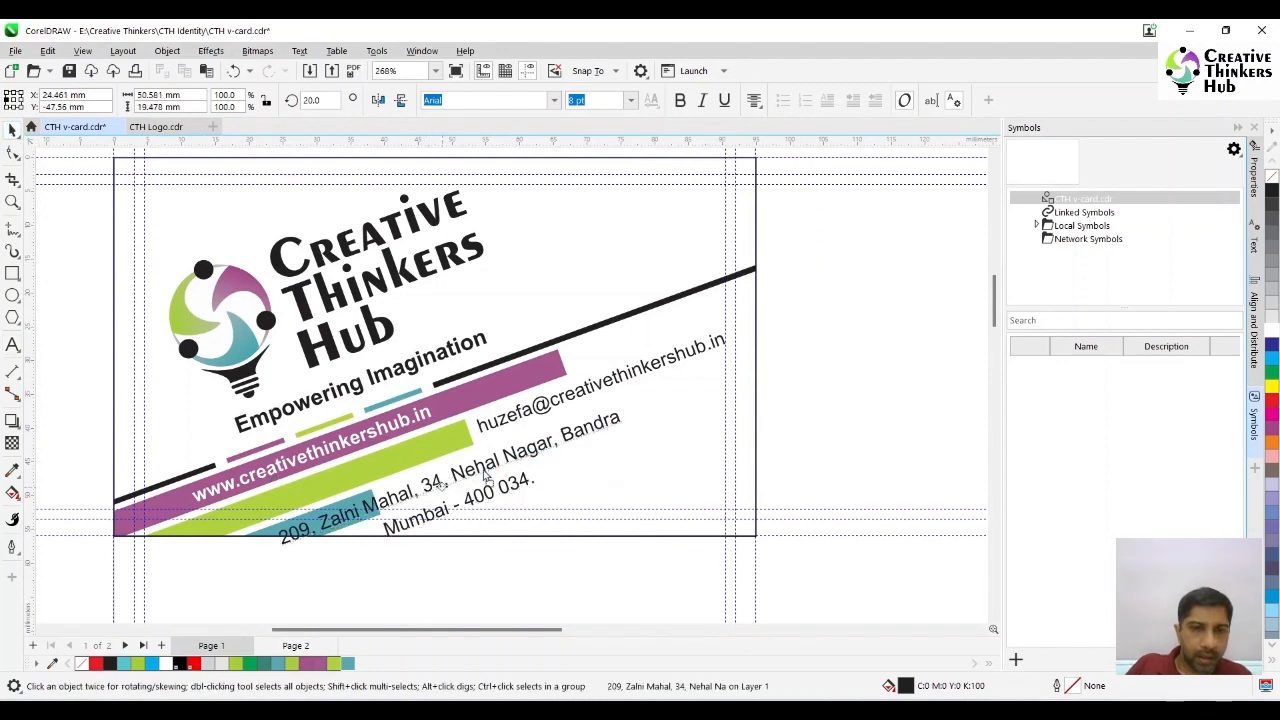
{"action": "left_click_drag", "start_coordinate": [445, 487], "coordinate": [540, 448]}
{"action": "left_click", "coordinate": [799, 455]}
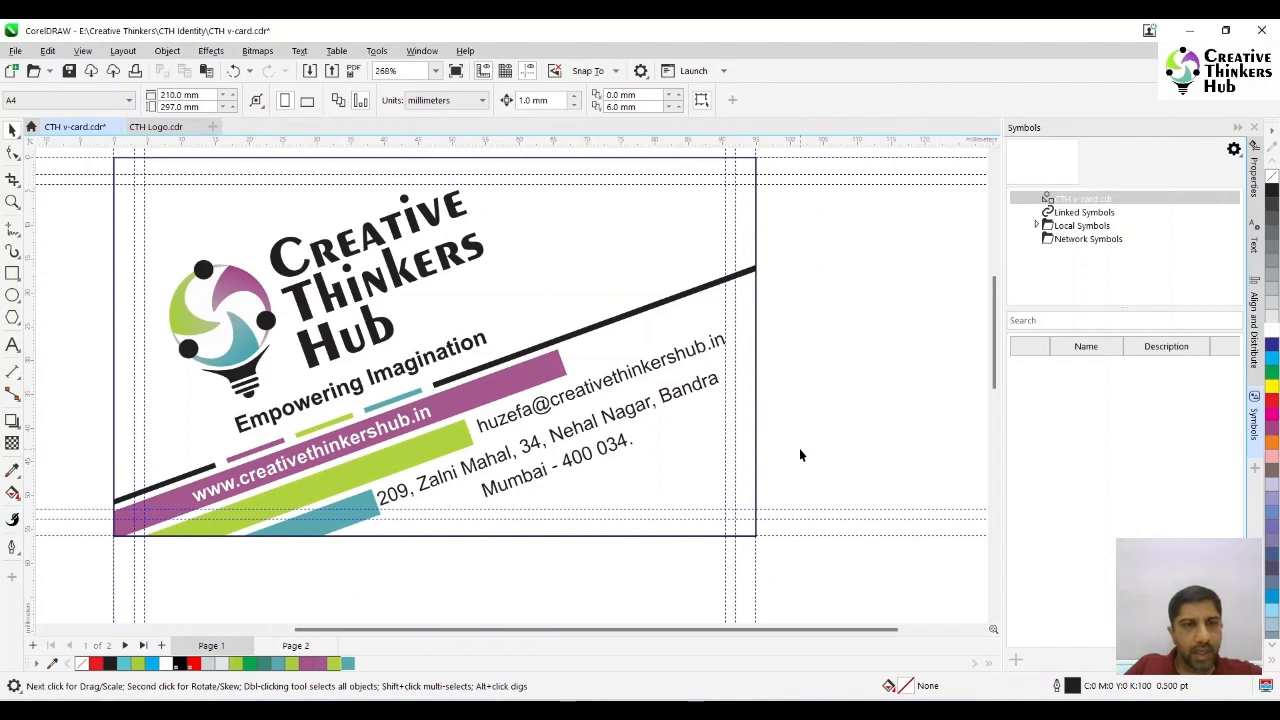
- Delete the company name and address block and the e-mail line from the off-page contact-details side
{"action": "key", "text": "F3"}
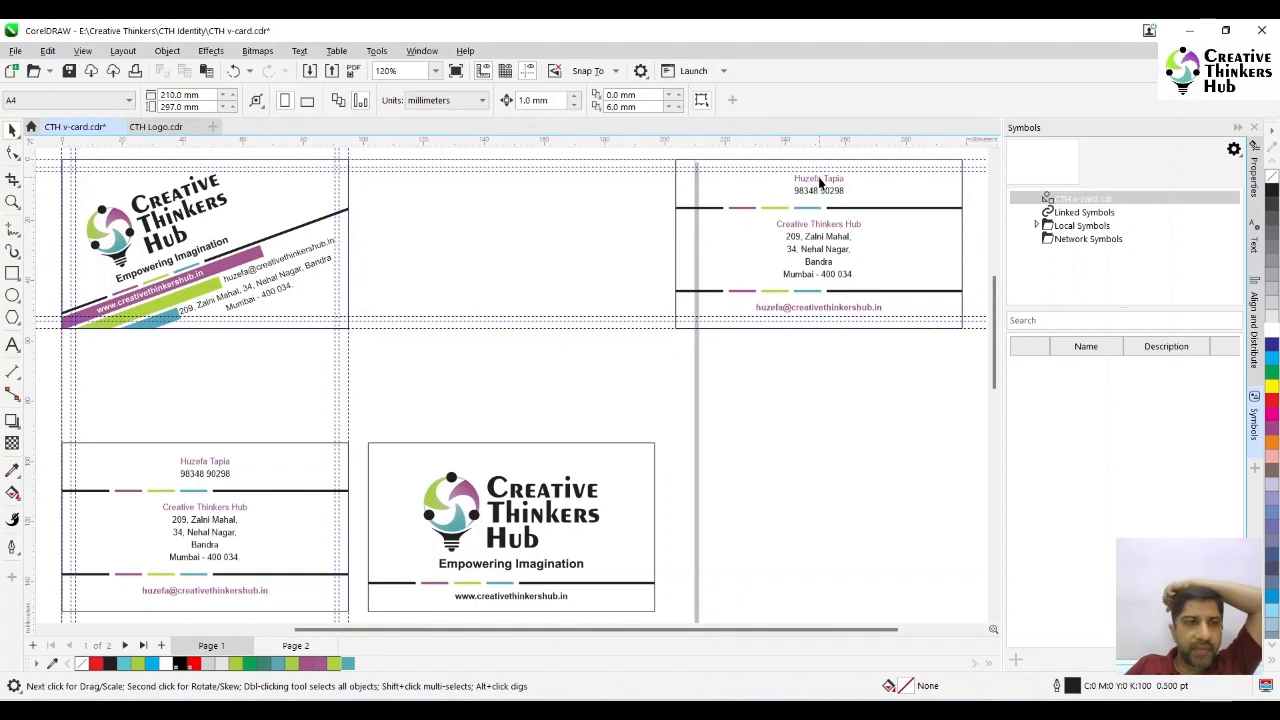
{"action": "left_click", "coordinate": [810, 231]}
{"action": "key", "text": "Delete"}
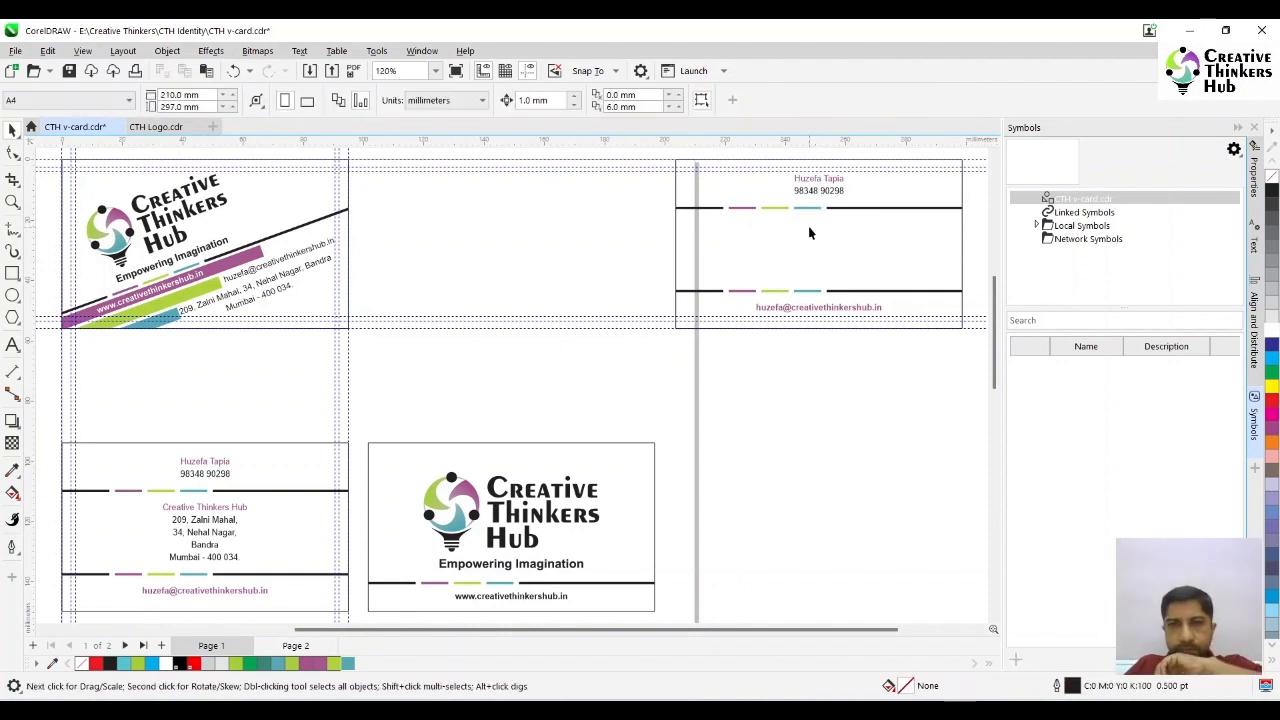
{"action": "left_click", "coordinate": [817, 309]}
{"action": "key", "text": "Delete"}
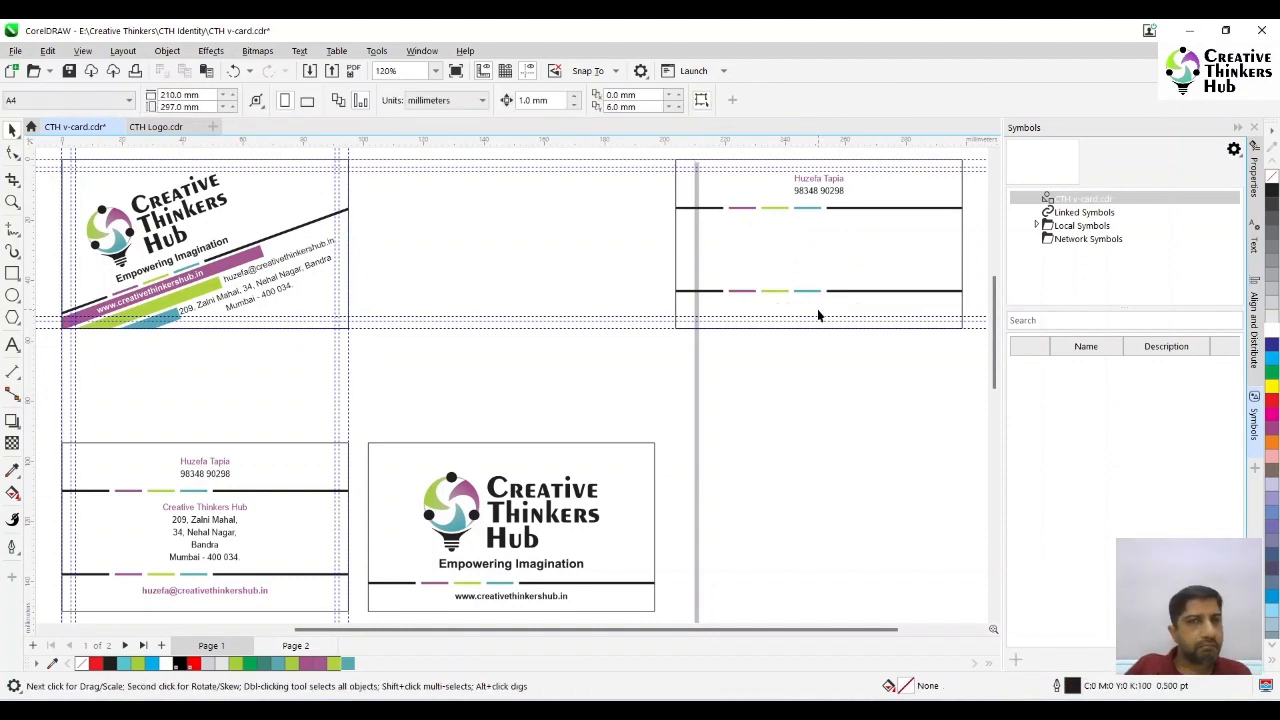
- Move the remaining contact-details side next to the tilted logo card
{"action": "left_click_drag", "start_coordinate": [649, 153], "coordinate": [857, 343]}
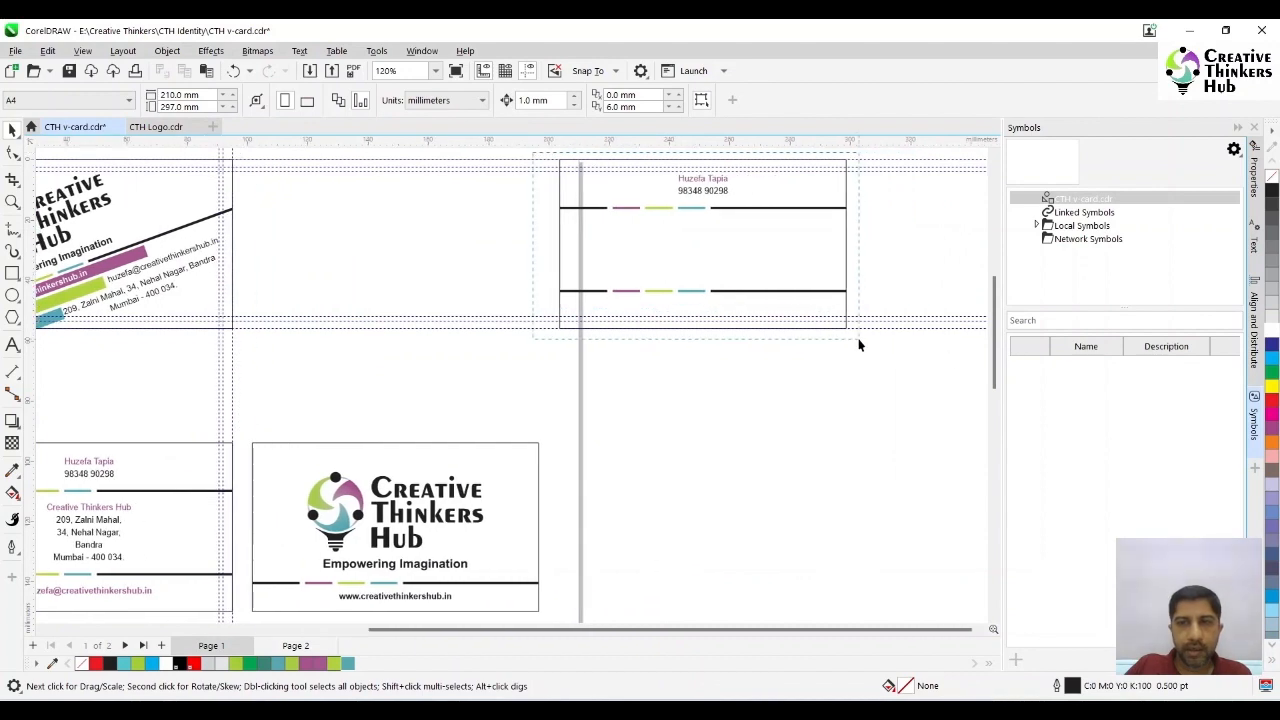
{"action": "left_click_drag", "start_coordinate": [780, 237], "coordinate": [471, 246]}
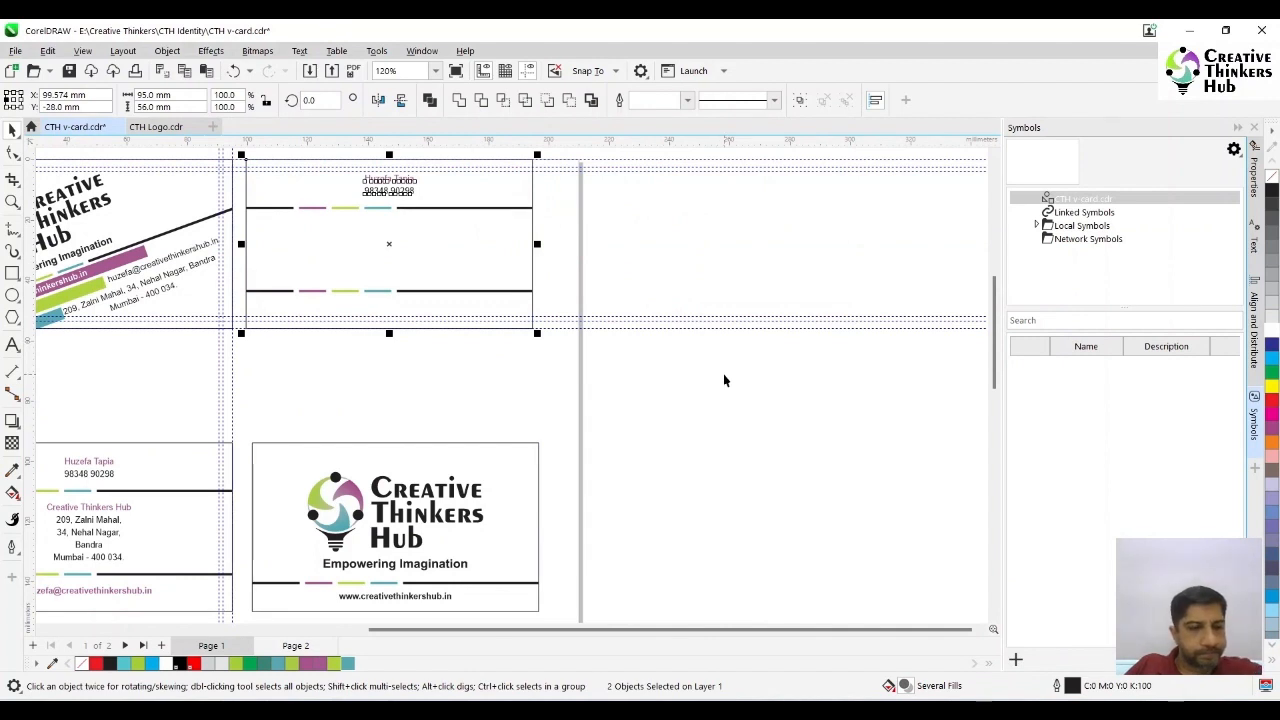
{"action": "scroll", "coordinate": [724, 378], "scroll_direction": "left", "scroll_amount": 3}
{"action": "left_click", "coordinate": [693, 383]}
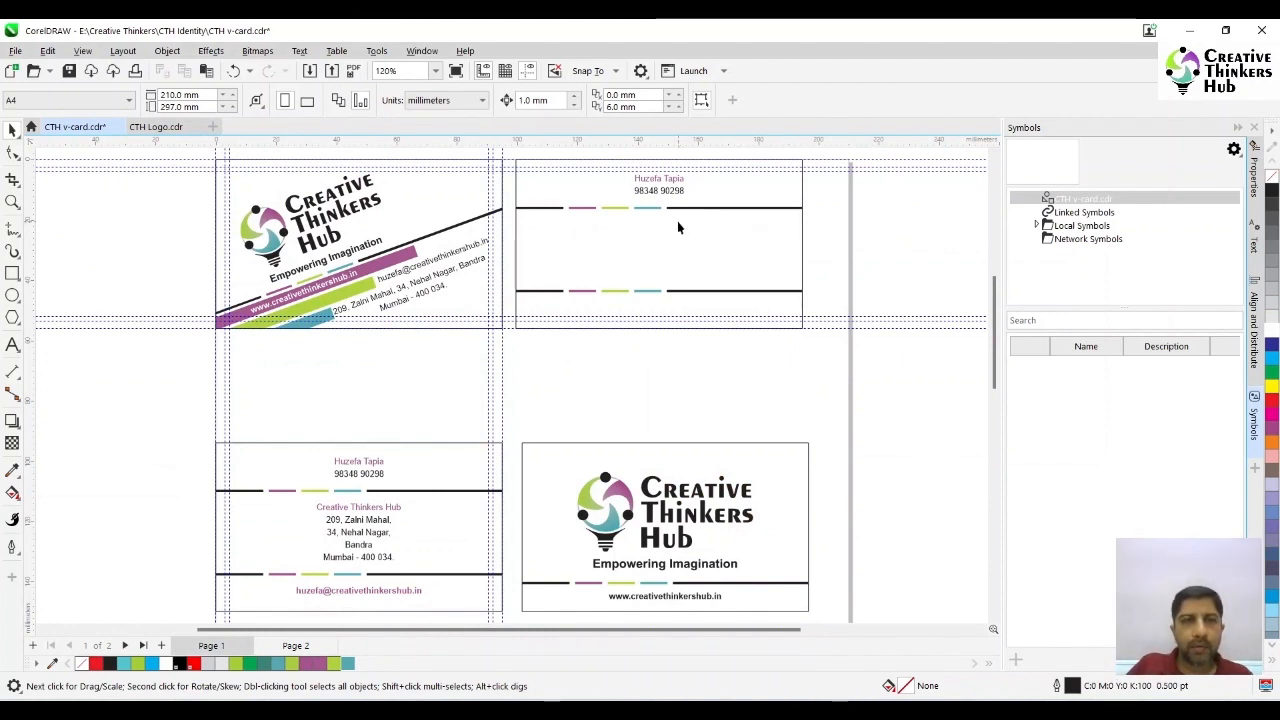
- Replace the contact side's frame of horizontal bars with a copy of the tilted card's PowerClip frame
{"action": "left_click", "coordinate": [397, 261]}
{"action": "left_click", "coordinate": [710, 262]}
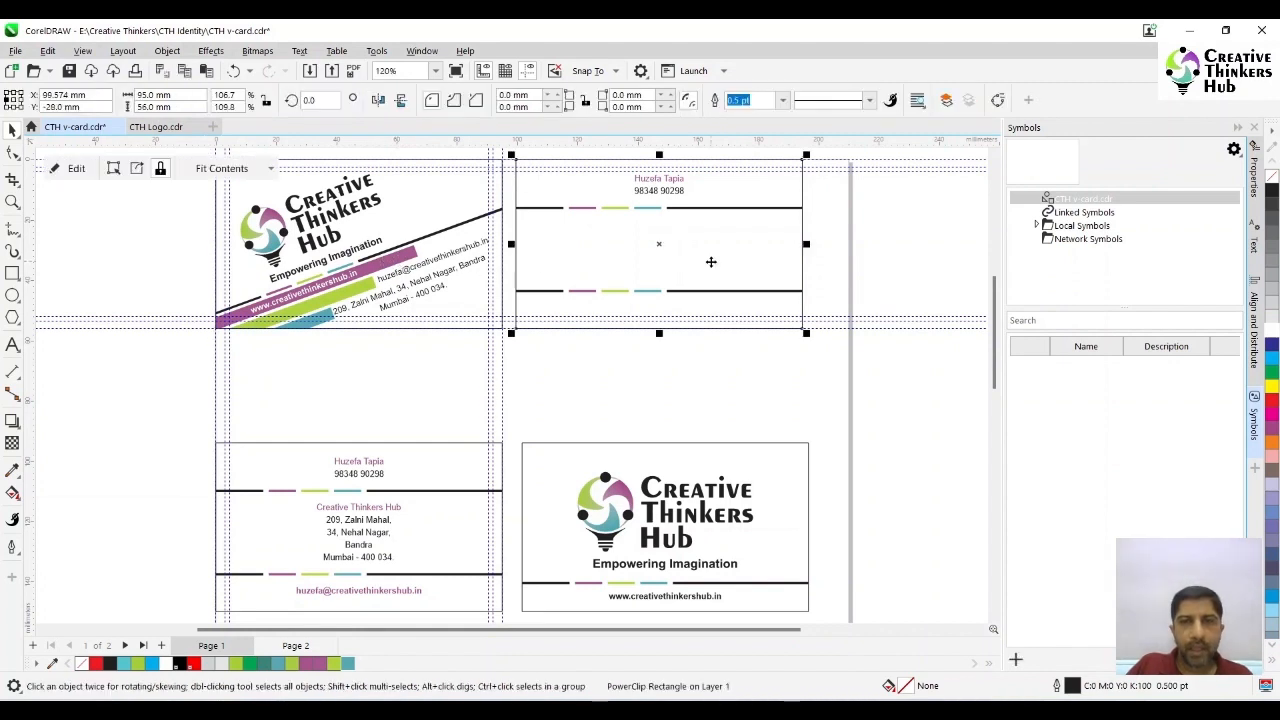
{"action": "key", "text": "Delete"}
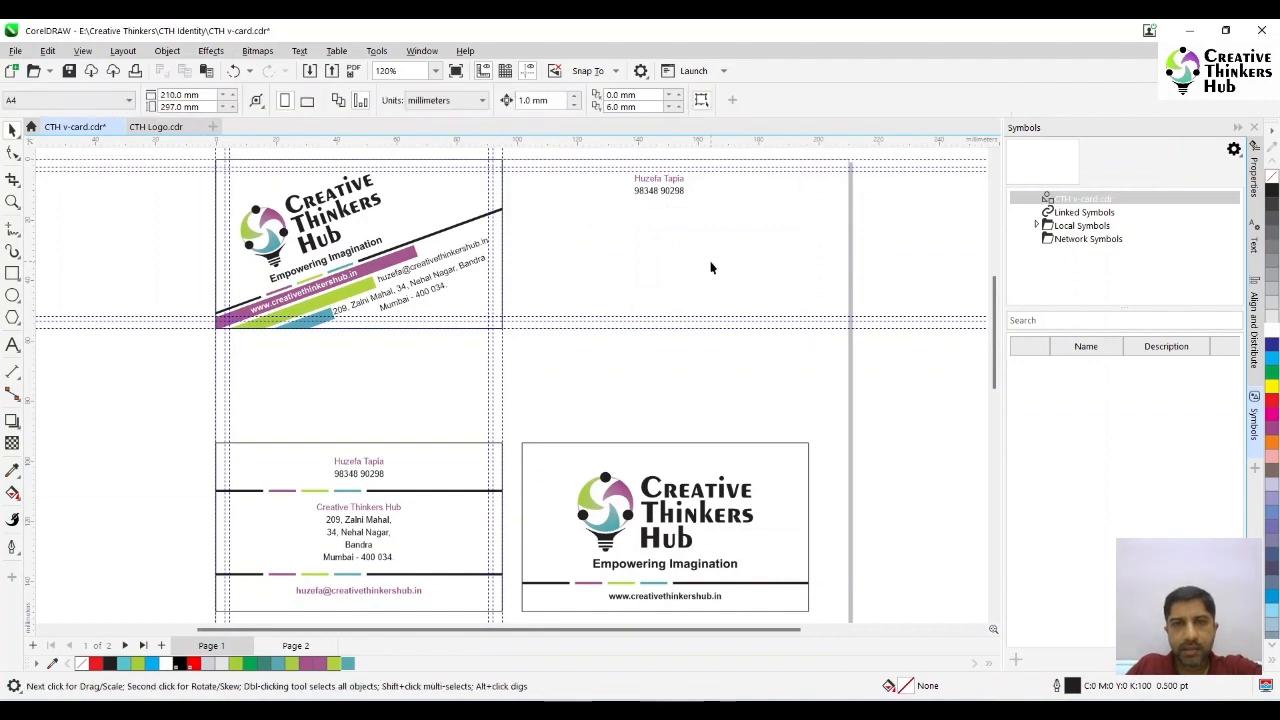
{"action": "left_click", "coordinate": [446, 237]}
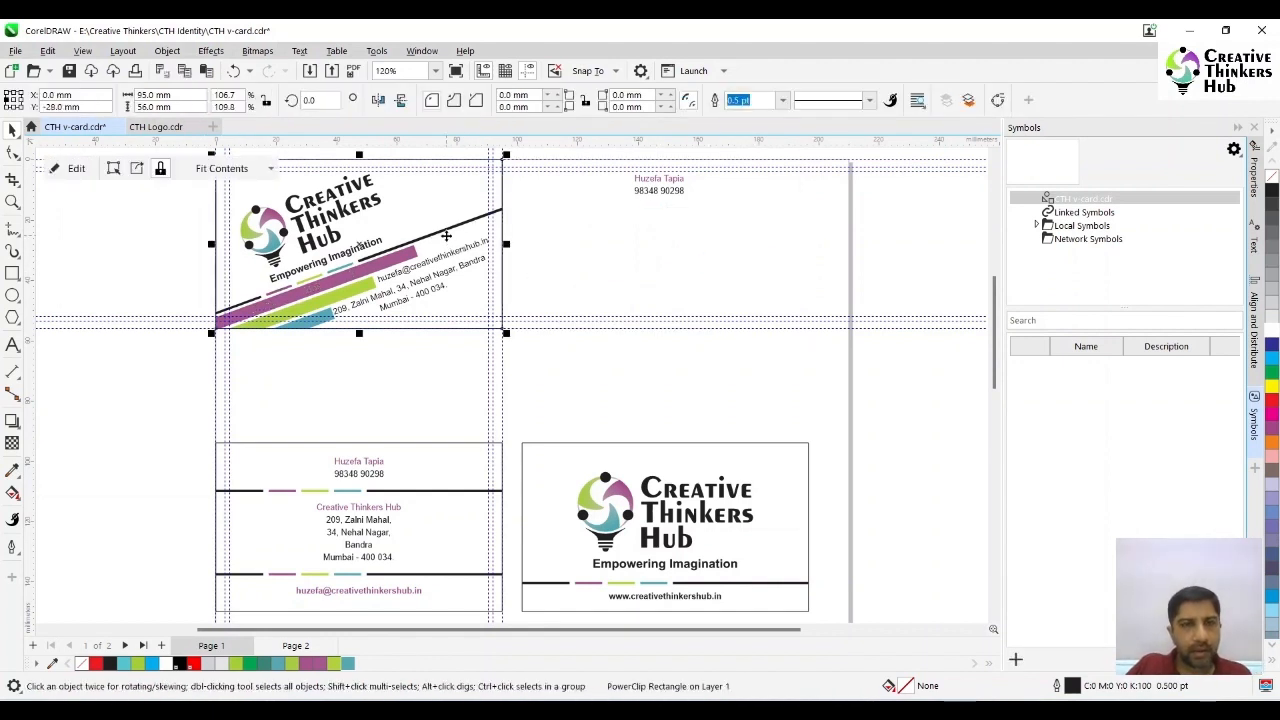
{"action": "left_click_drag", "start_coordinate": [446, 237], "coordinate": [756, 245]}
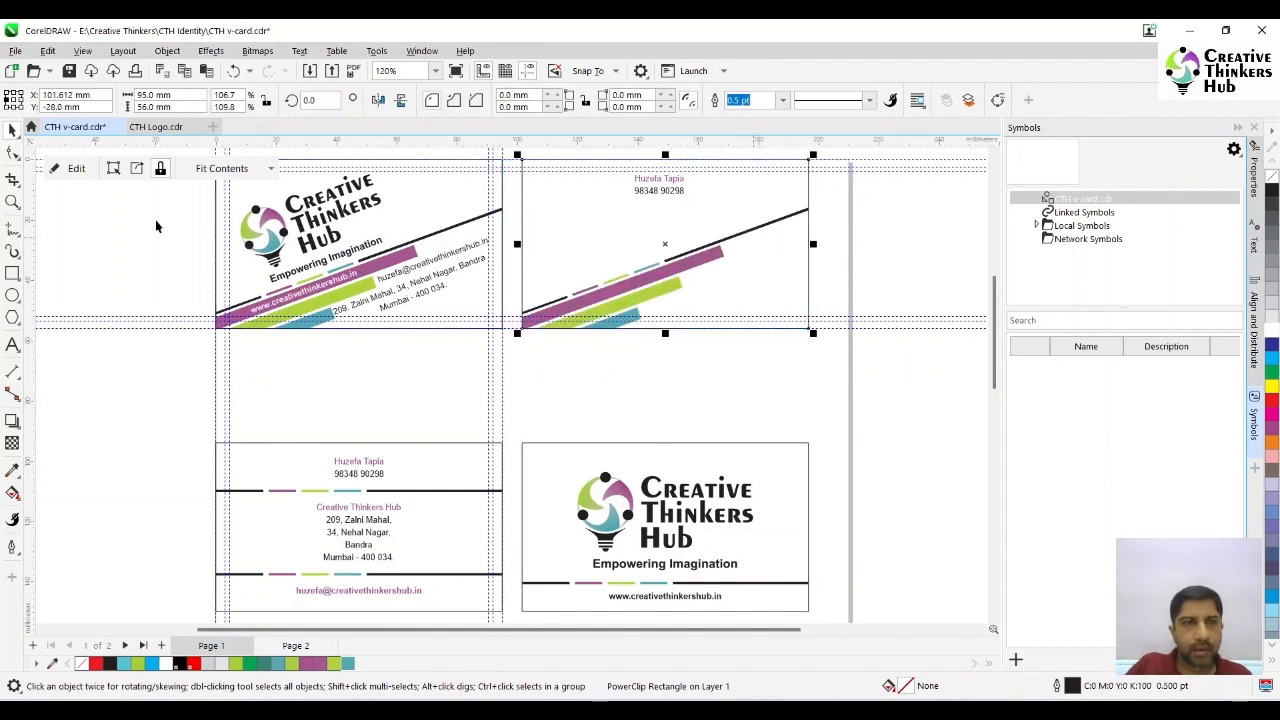
- Move the tilted logo side off the page and snap the contact side onto the guidelines in its place
{"action": "left_click", "coordinate": [166, 243]}
{"action": "left_click_drag", "start_coordinate": [199, 155], "coordinate": [509, 357]}
{"action": "left_click_drag", "start_coordinate": [357, 268], "coordinate": [966, 279]}
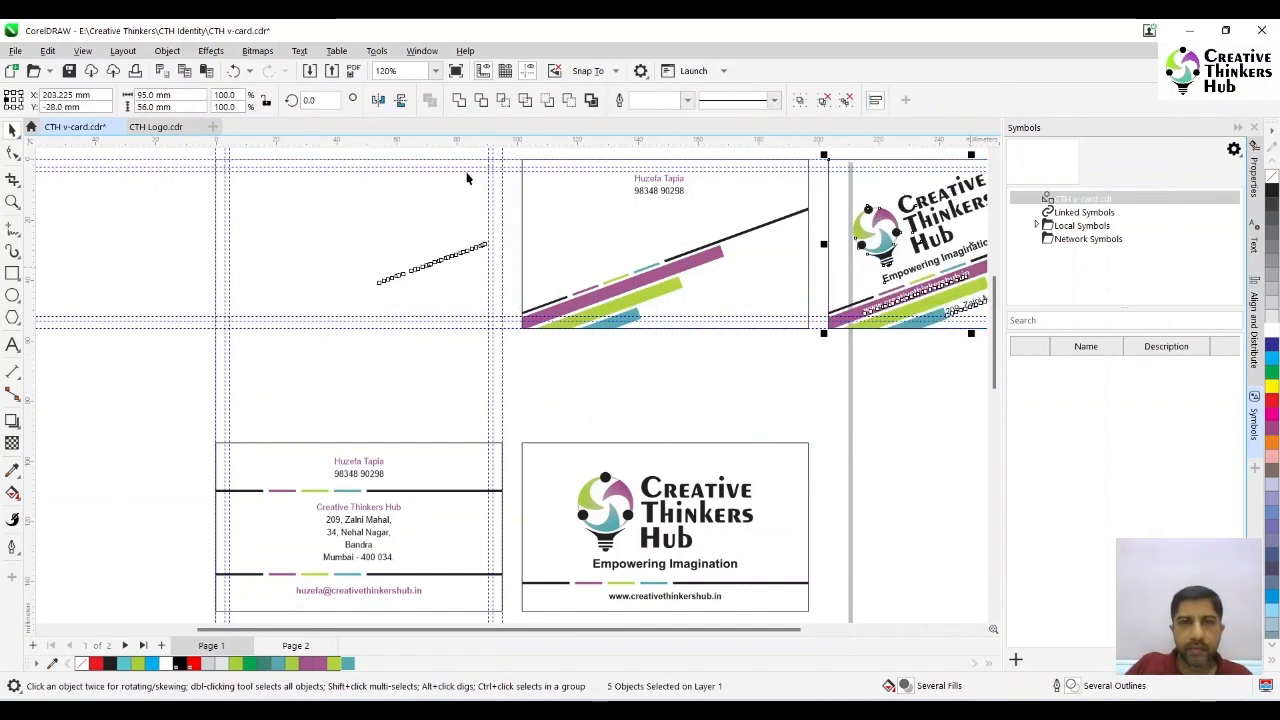
{"action": "left_click", "coordinate": [513, 153]}
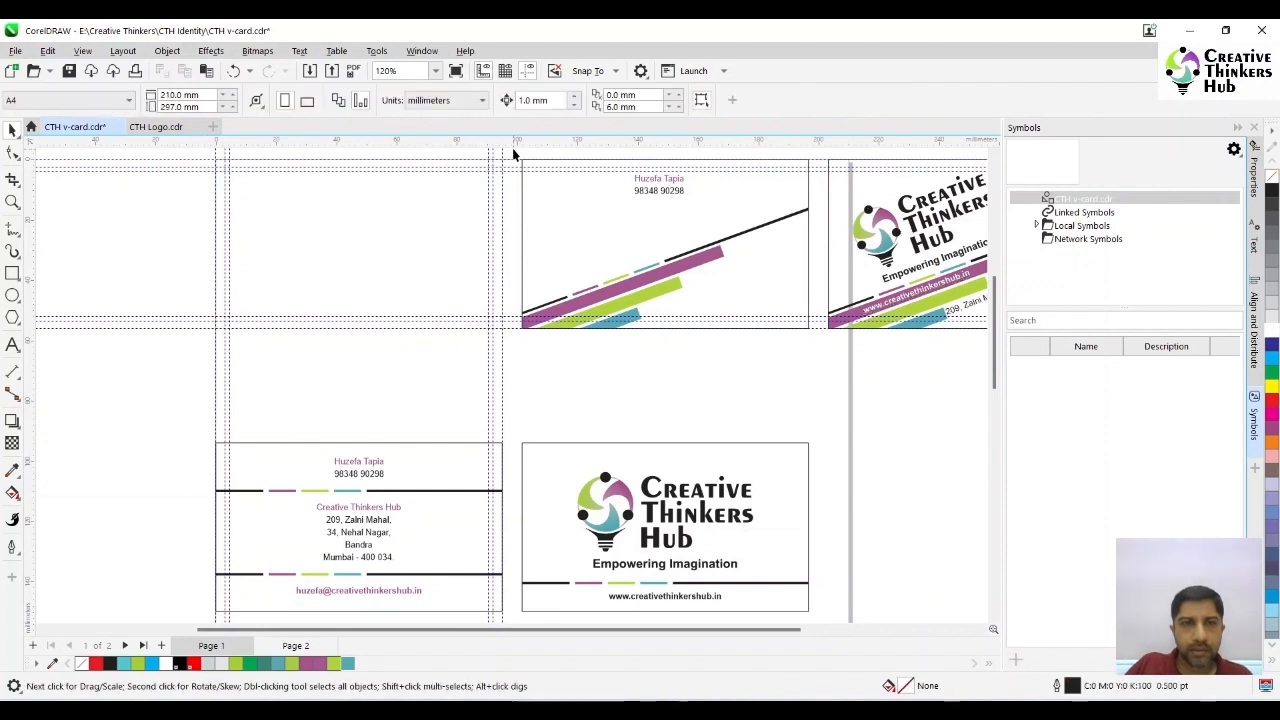
{"action": "left_click_drag", "start_coordinate": [513, 153], "coordinate": [814, 350]}
{"action": "left_click_drag", "start_coordinate": [719, 238], "coordinate": [420, 243]}
{"action": "left_click", "coordinate": [106, 225]}
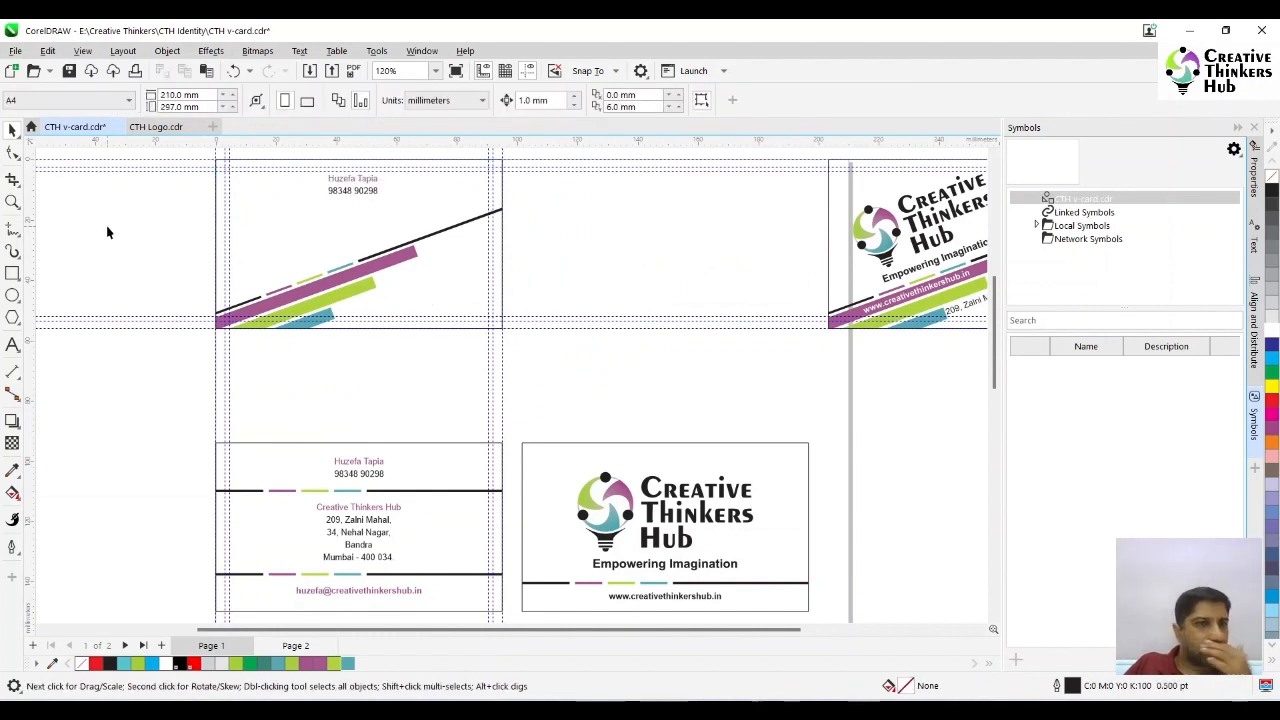
- Put the name and phone number on one line separated by a hyphen, and make the whole line bold
{"action": "left_click", "coordinate": [12, 202]}
{"action": "left_click_drag", "start_coordinate": [173, 149], "coordinate": [574, 352]}
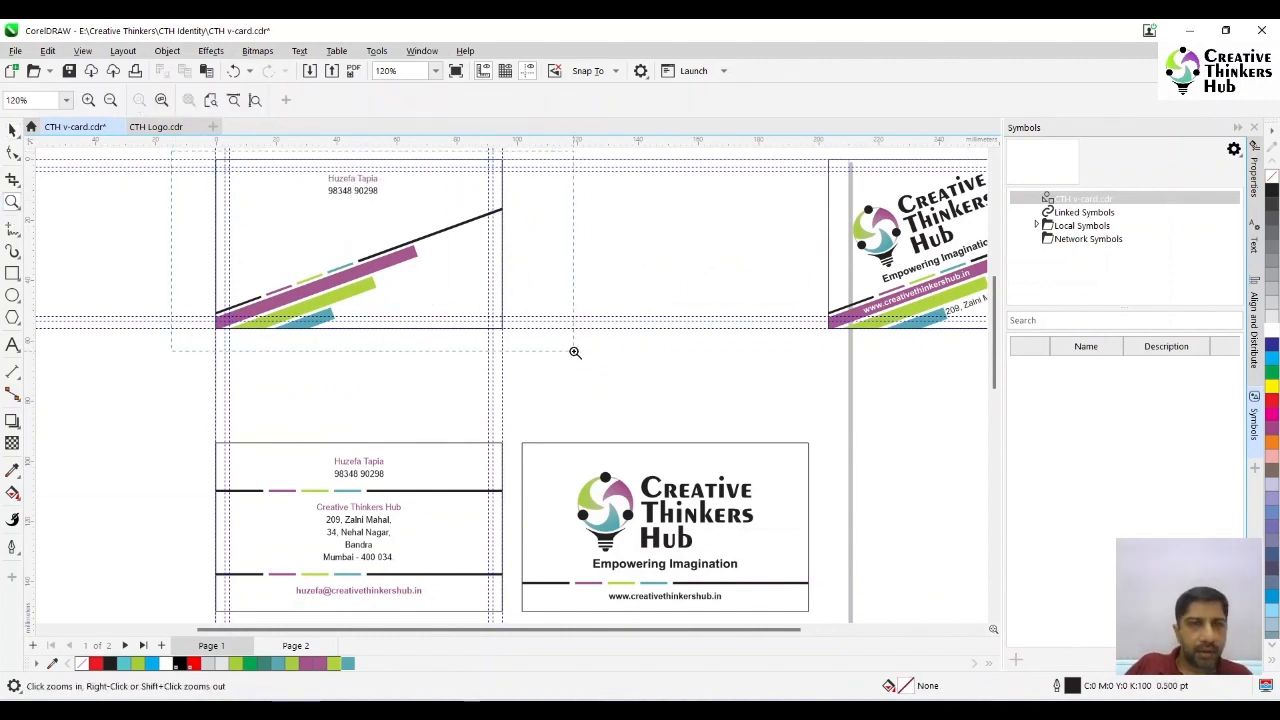
{"action": "left_click", "coordinate": [12, 130]}
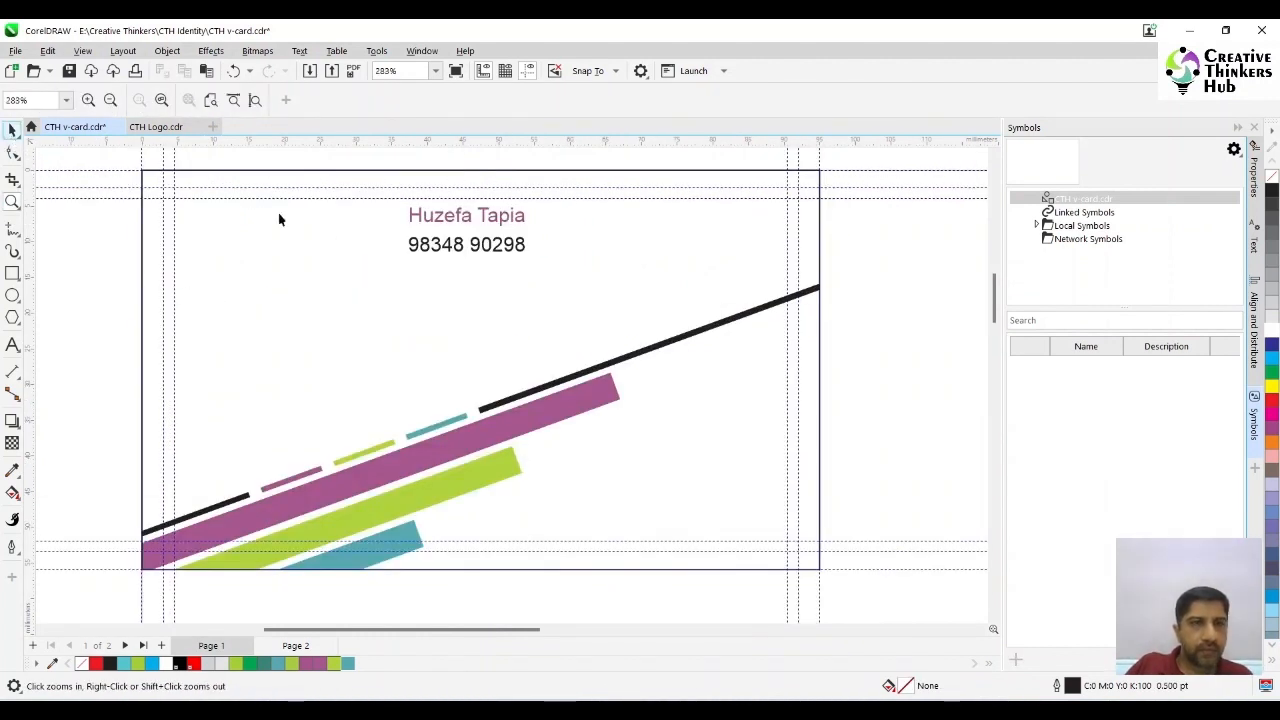
{"action": "left_click", "coordinate": [468, 230]}
{"action": "left_click", "coordinate": [12, 345]}
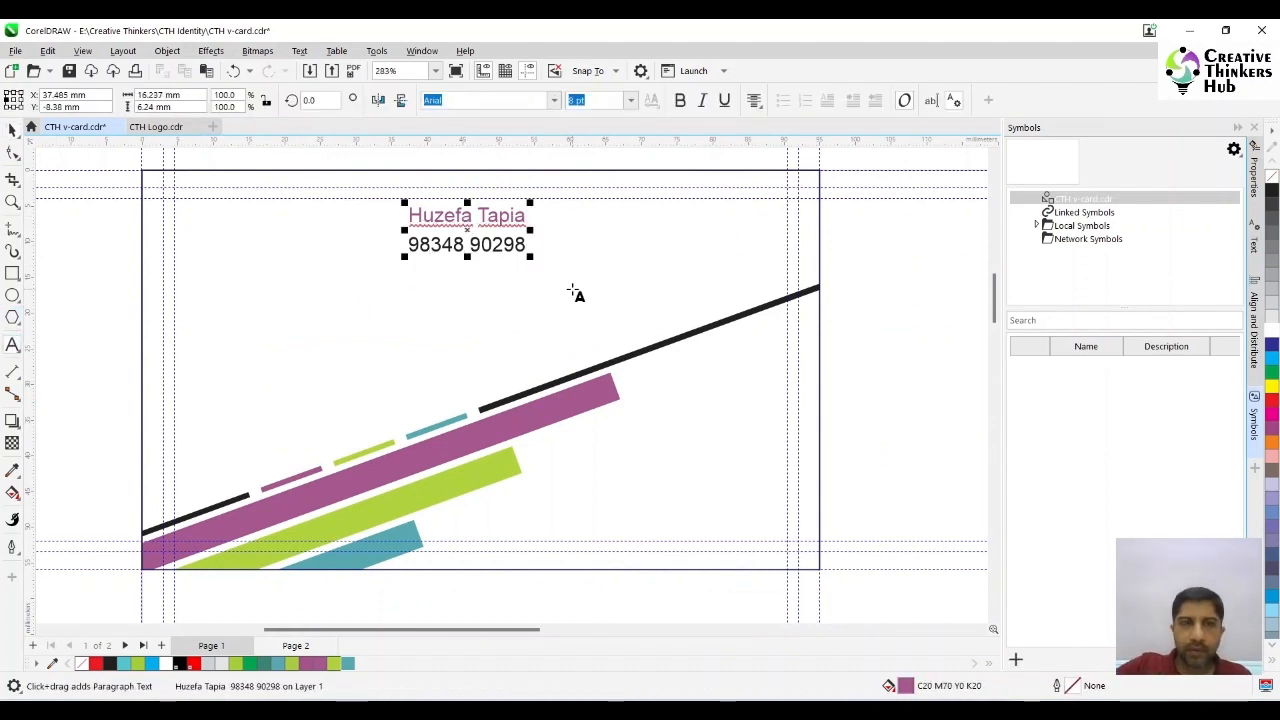
{"action": "type", "text": "-"}
{"action": "key", "text": "Delete"}
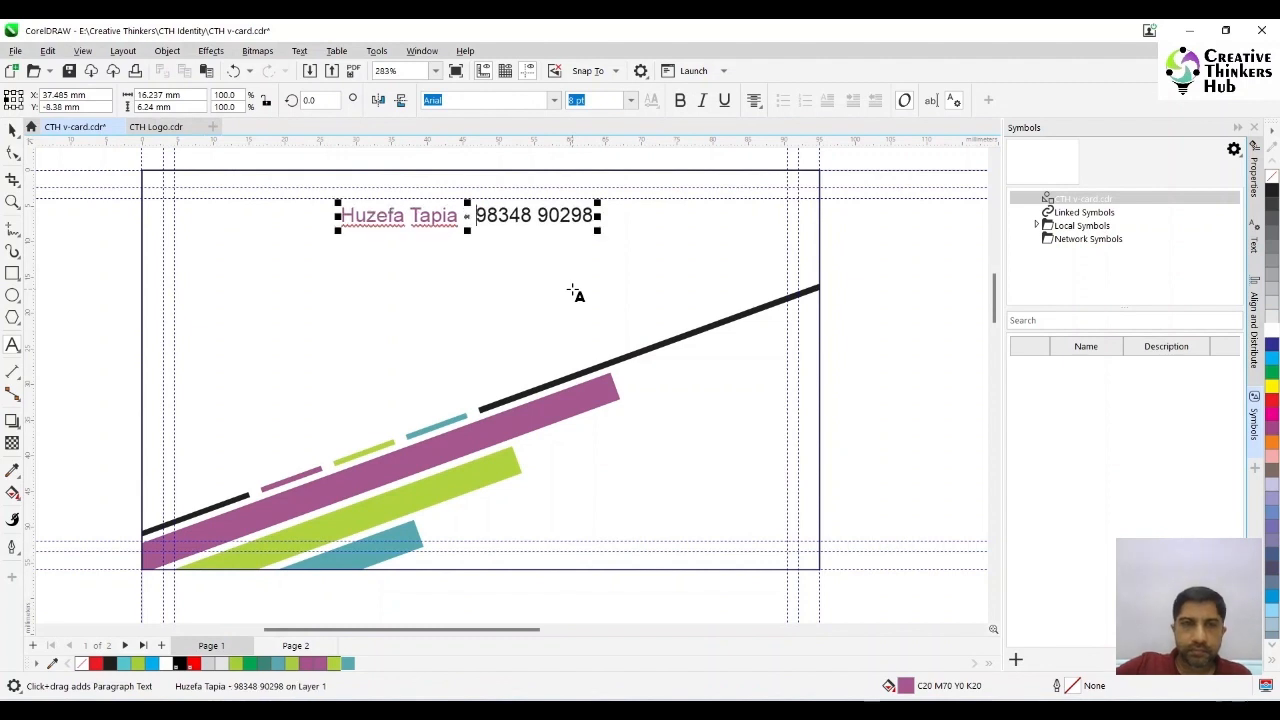
{"action": "key", "text": "ctrl+a"}
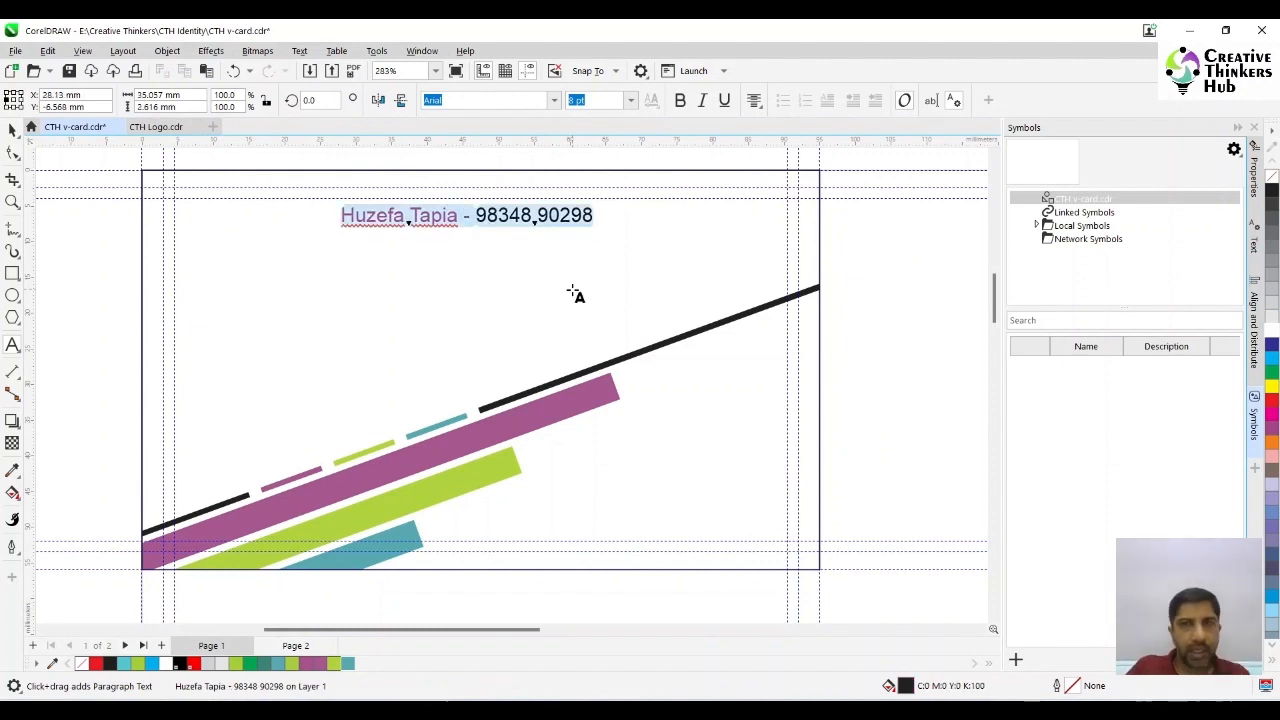
{"action": "key", "text": "ctrl+b"}
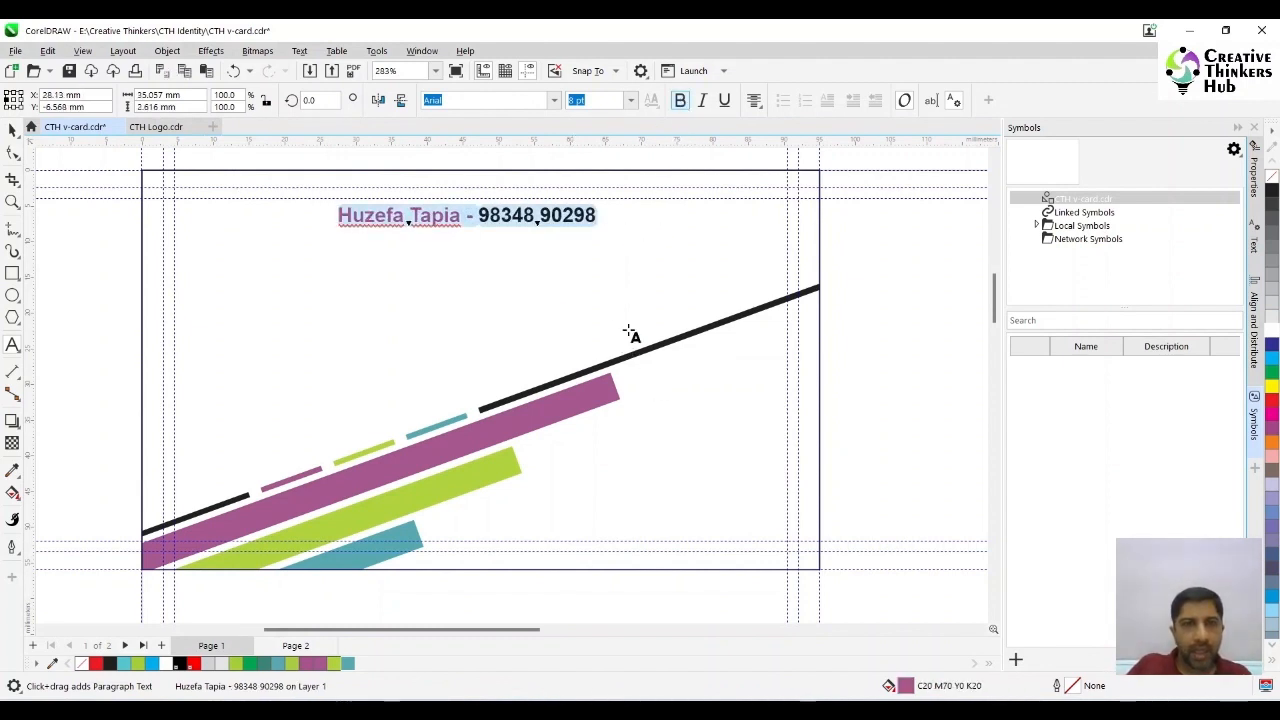
- Rotate the name and phone line by 20 degrees and snap it to the margin guides at the card's upper-left corner
{"action": "left_click", "coordinate": [312, 100]}
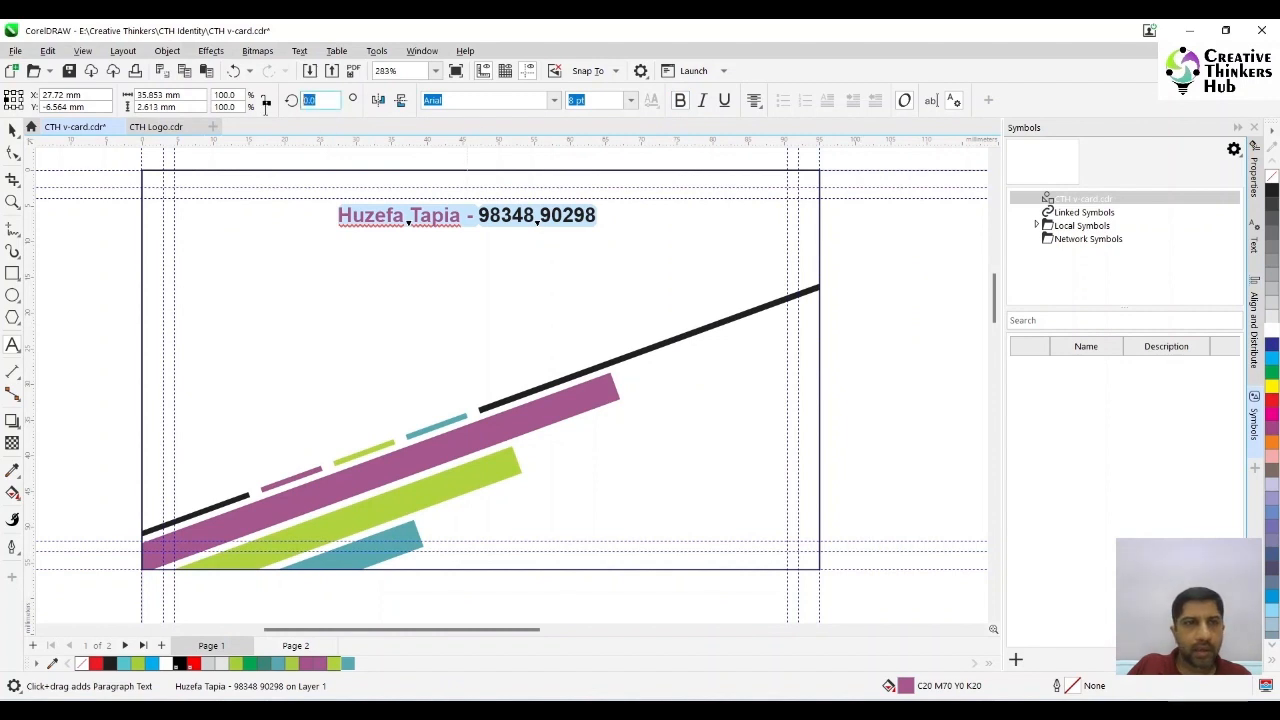
{"action": "type", "text": "20"}
{"action": "key", "text": "Return"}
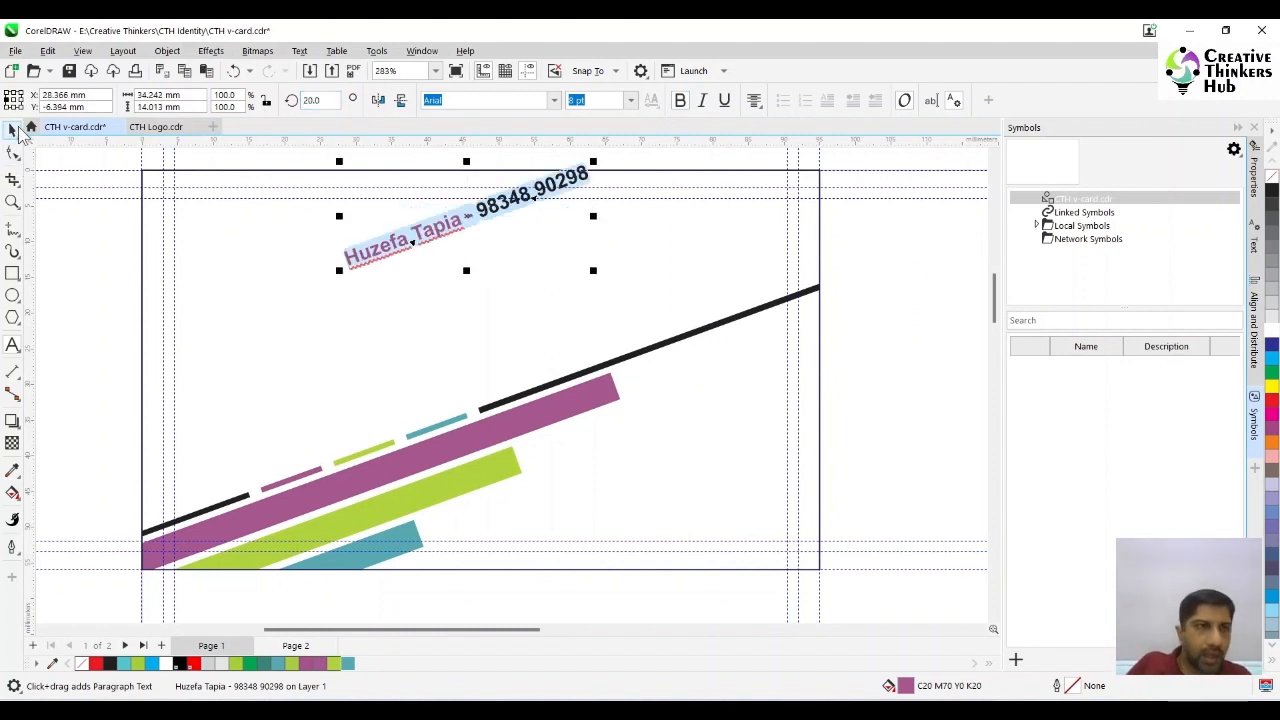
{"action": "left_click", "coordinate": [12, 130]}
{"action": "left_click_drag", "start_coordinate": [467, 218], "coordinate": [296, 256]}
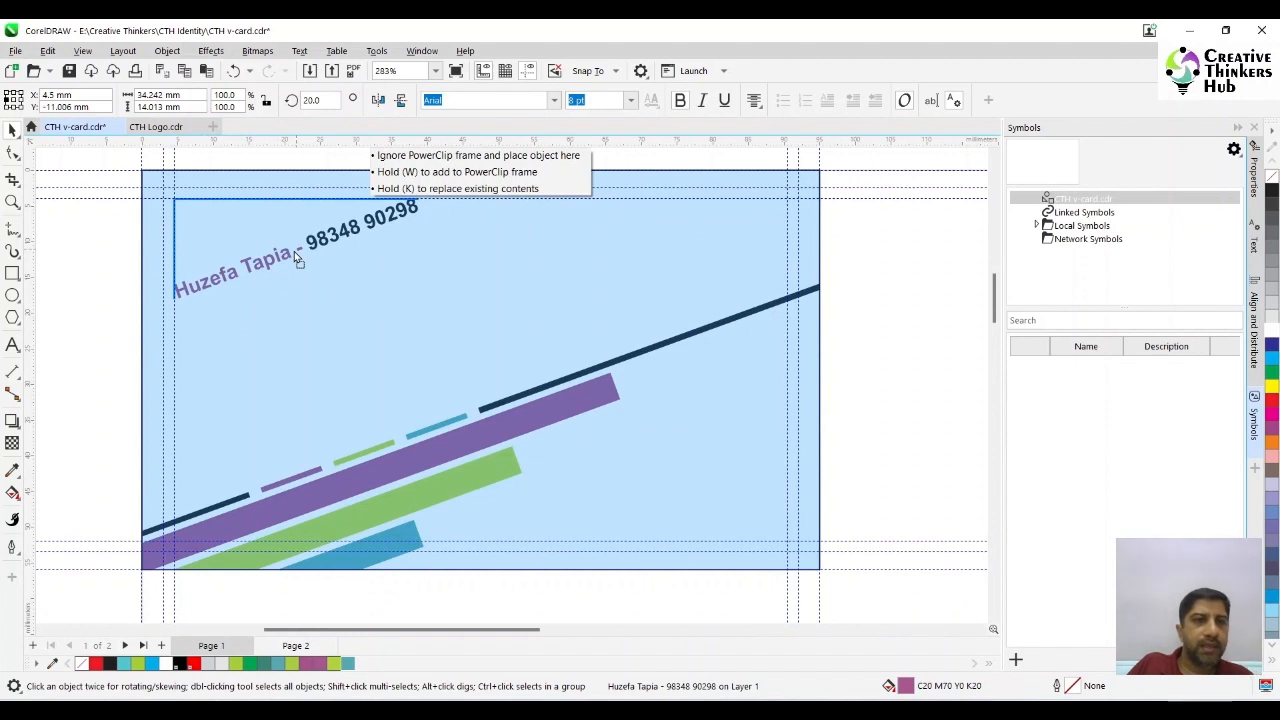
{"action": "left_click_drag", "start_coordinate": [296, 257], "coordinate": [296, 257]}
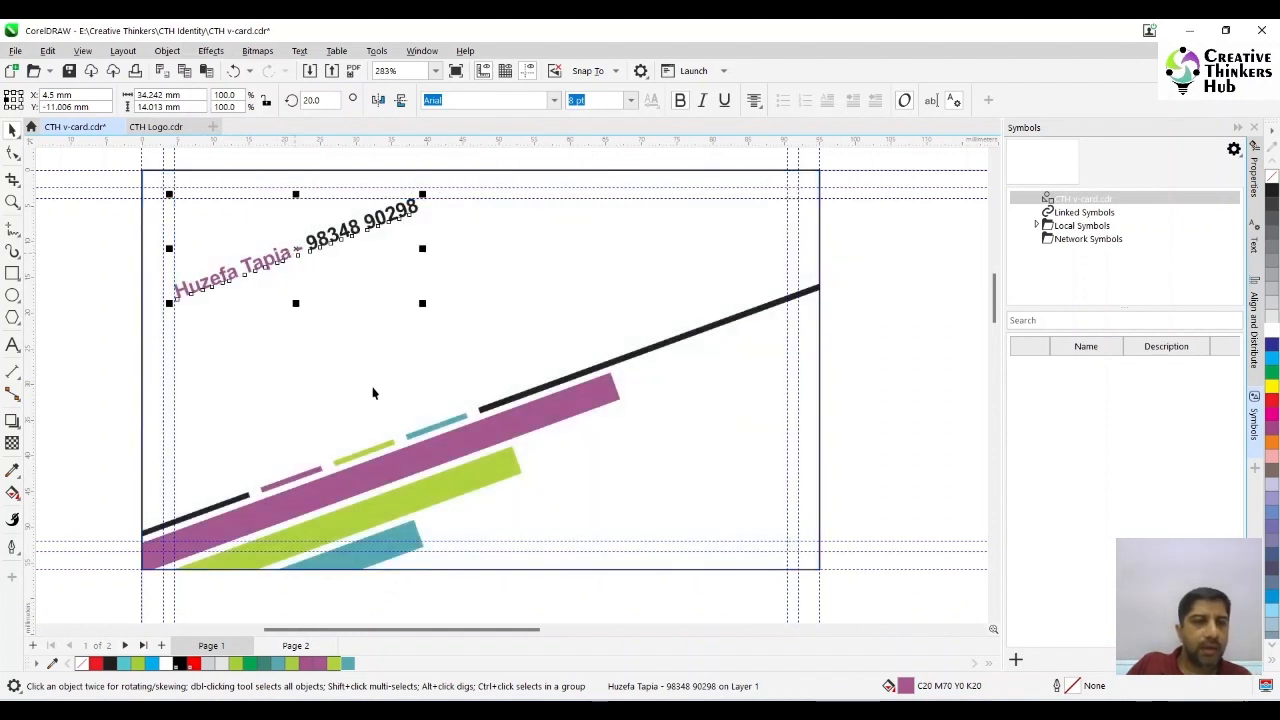
- Duplicate the thick purple bar inside the contact side's PowerClip and place the copy behind the name and phone line
{"action": "double_click", "coordinate": [461, 439]}
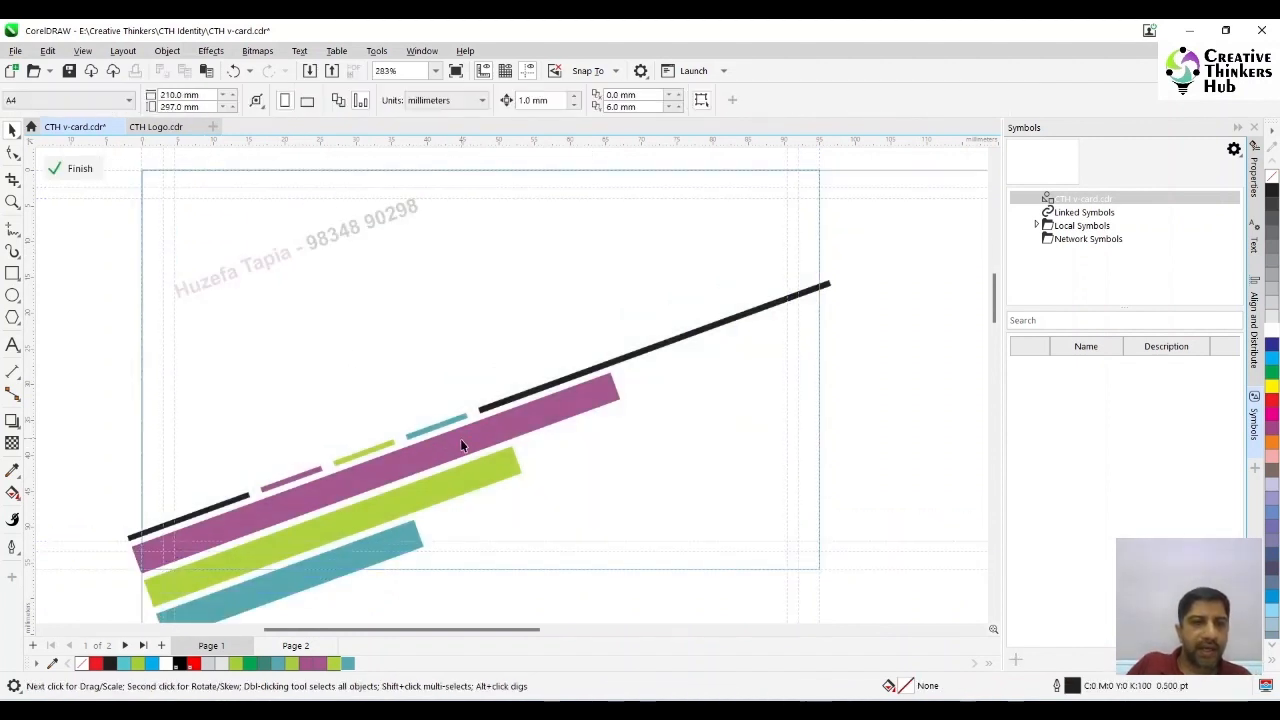
{"action": "left_click", "coordinate": [461, 443]}
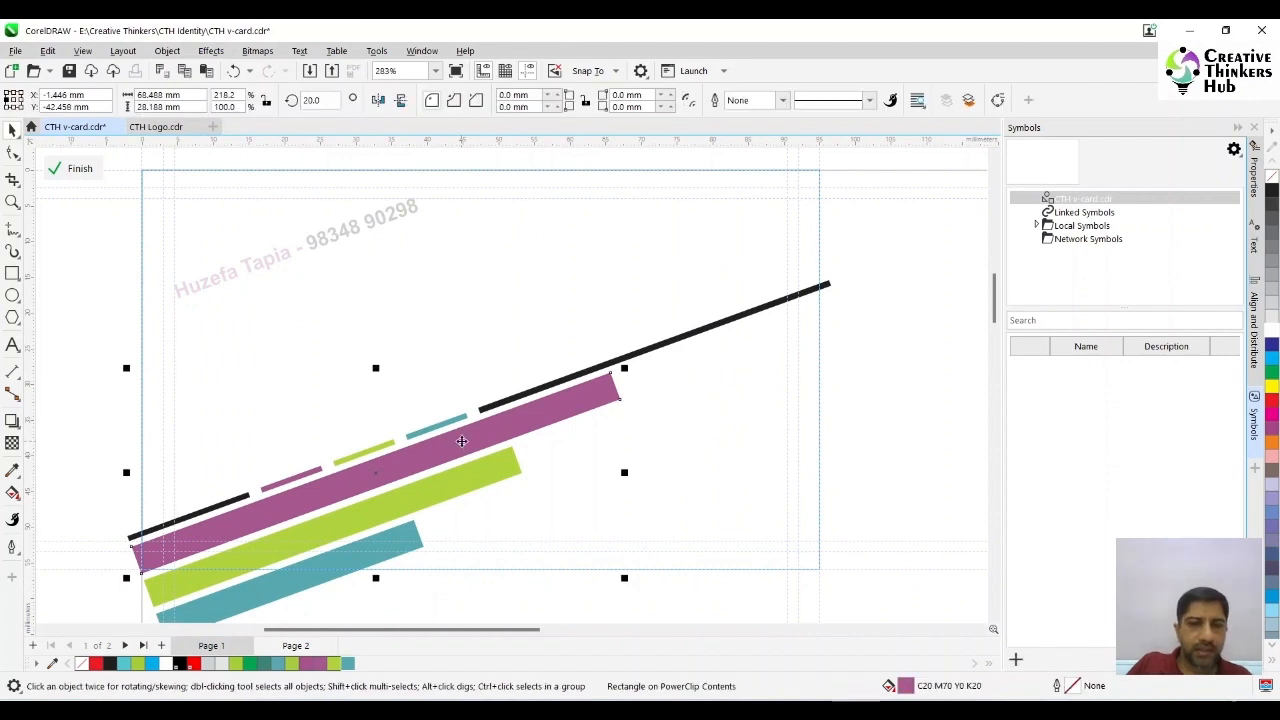
{"action": "left_click_drag", "start_coordinate": [461, 441], "coordinate": [427, 202]}
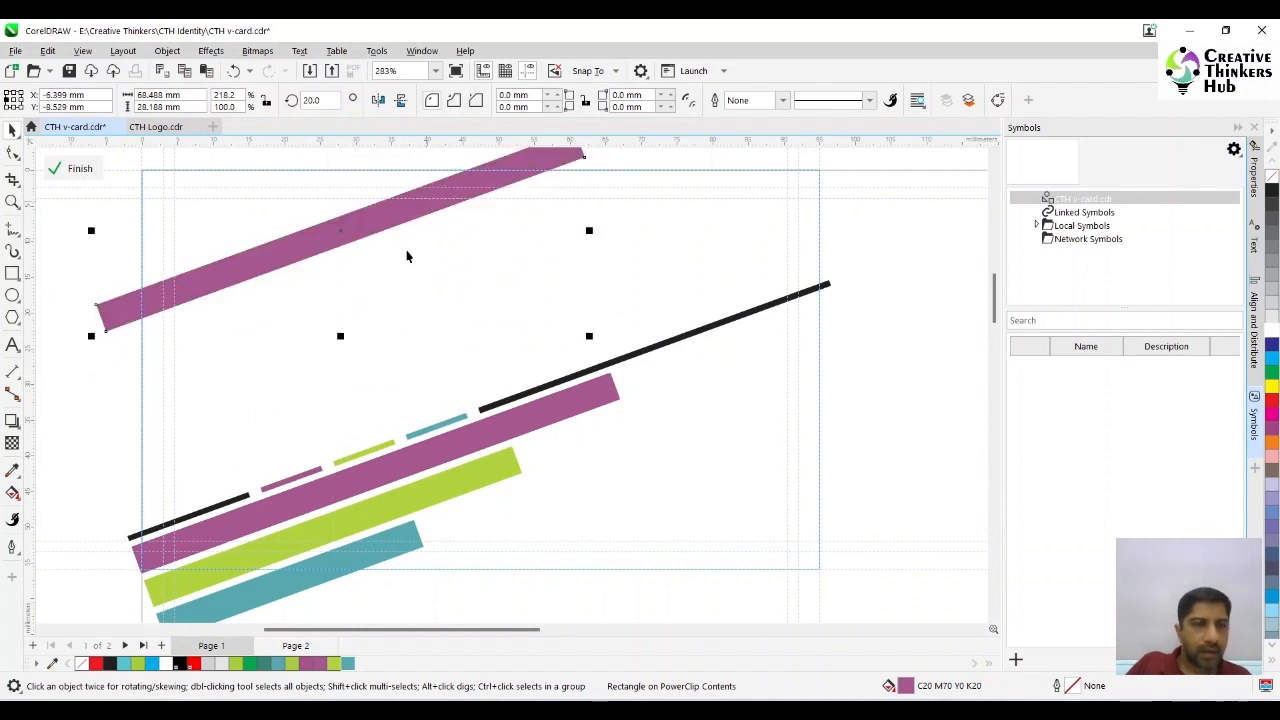
{"action": "left_click", "coordinate": [51, 411], "text": "ctrl"}
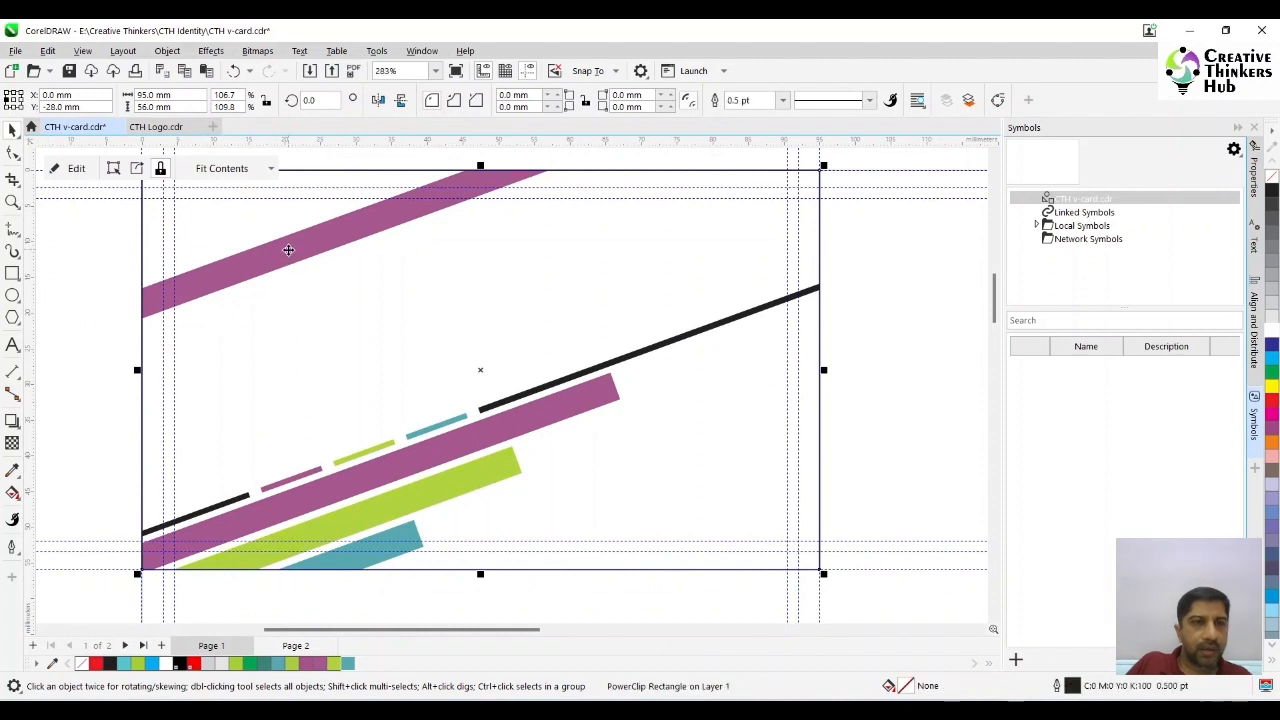
- Fill the name and phone line with white so it contrasts with the purple bar
{"action": "left_click_drag", "start_coordinate": [102, 213], "coordinate": [560, 337]}
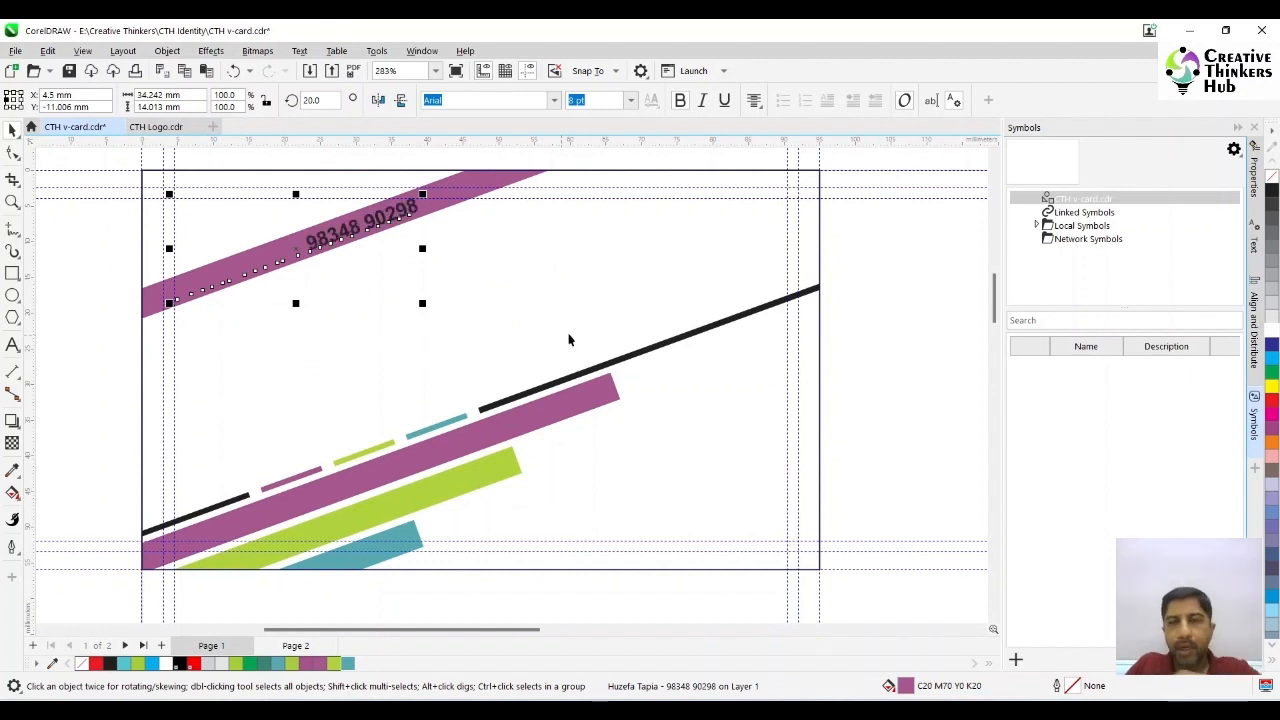
{"action": "left_click", "coordinate": [1272, 330]}
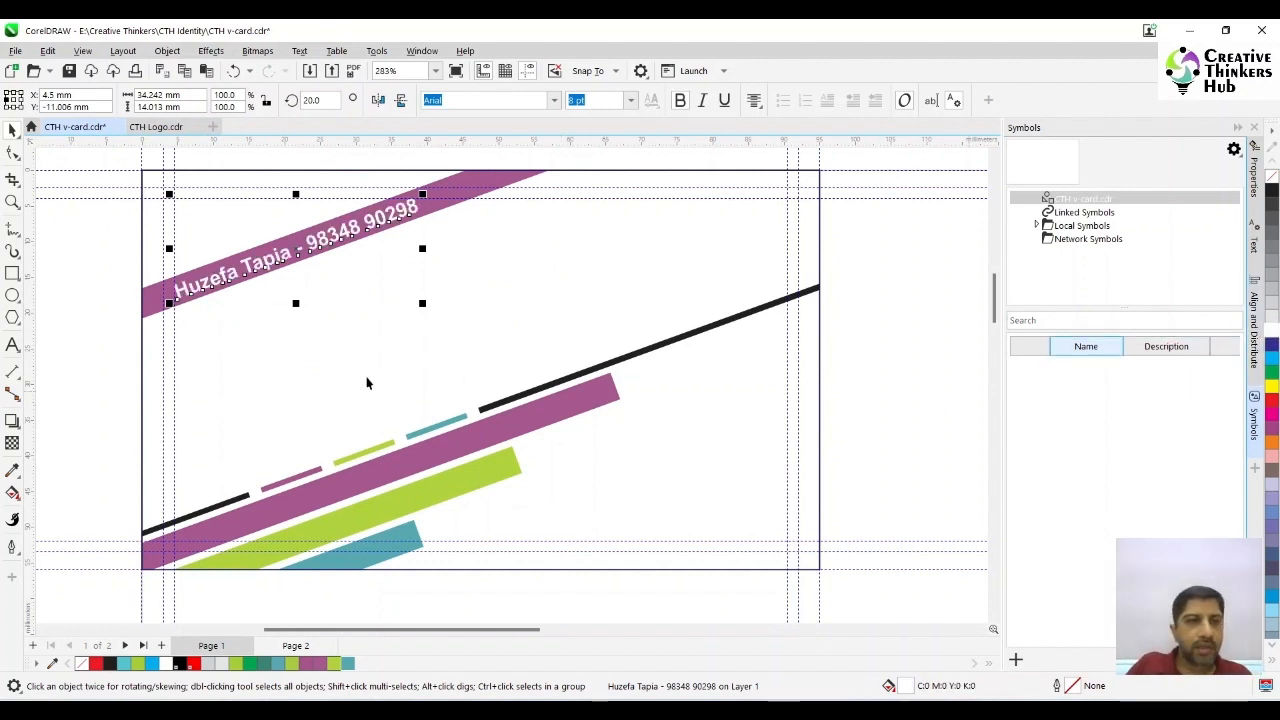
{"action": "left_click", "coordinate": [71, 357]}
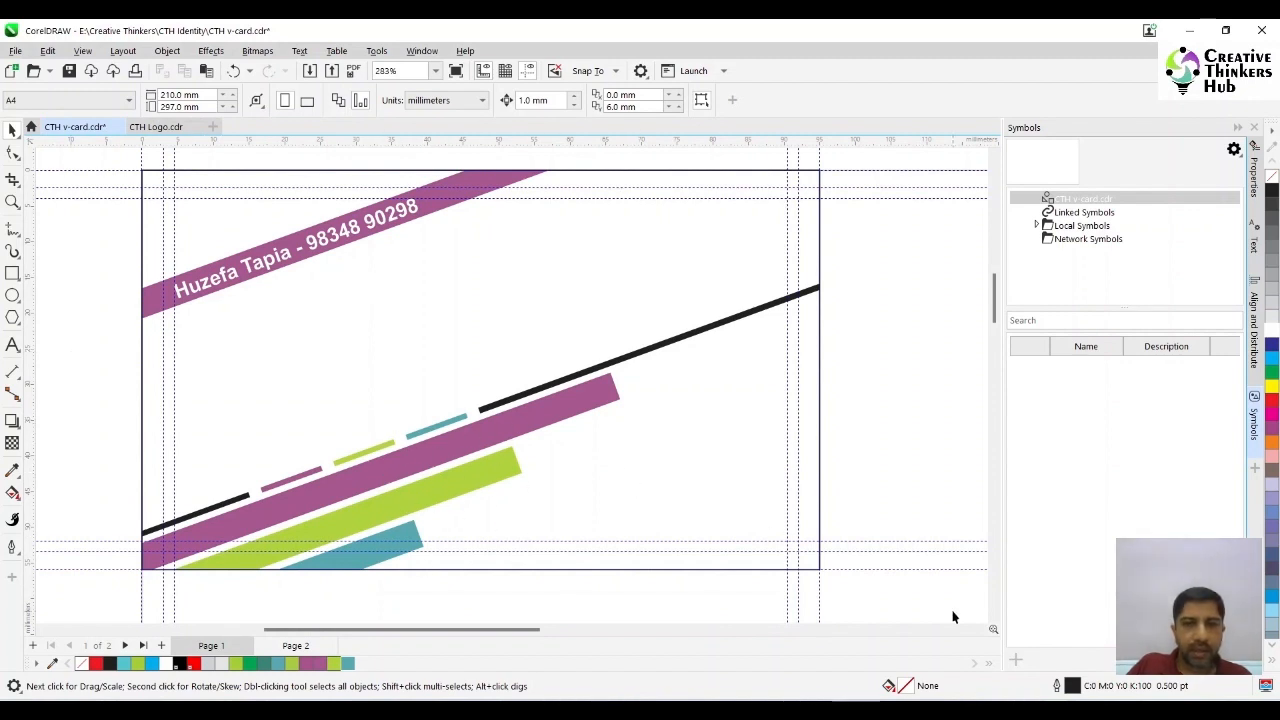
- Move the three thick purple, green and teal bars inside the PowerClip to the contact side's lower-right corner
{"action": "double_click", "coordinate": [400, 463]}
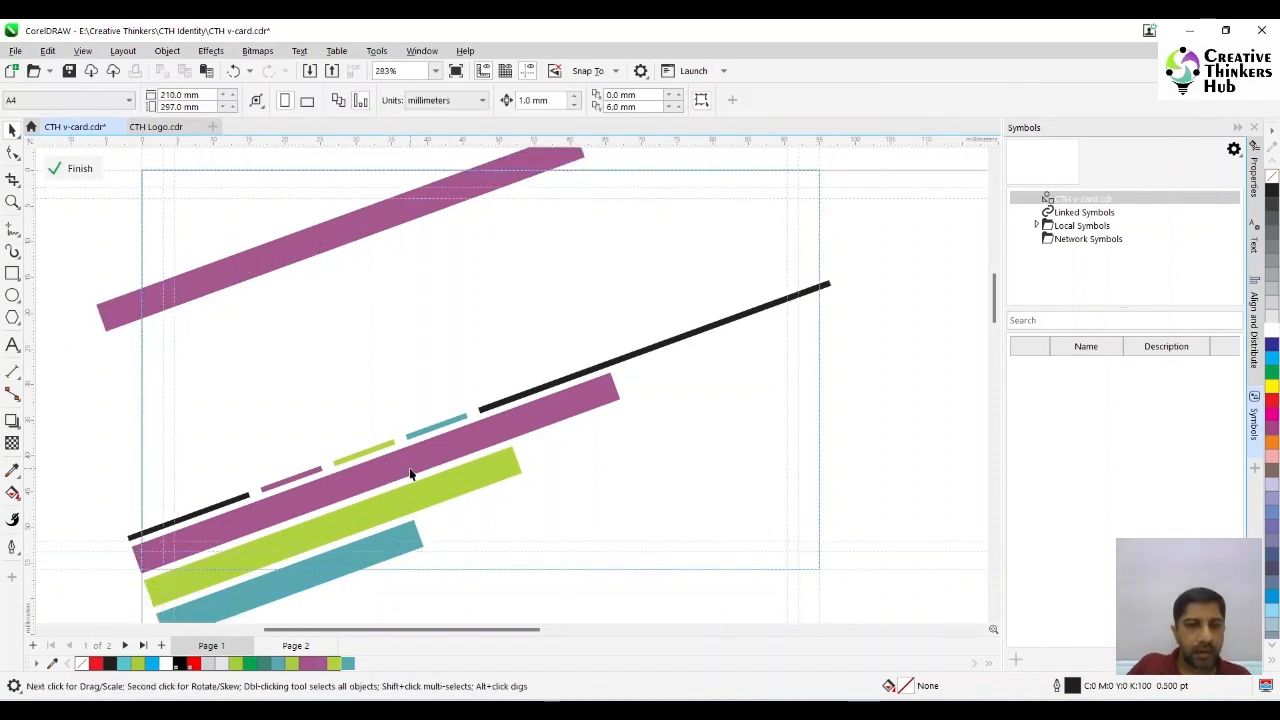
{"action": "left_click", "coordinate": [438, 494], "text": "shift"}
{"action": "left_click", "coordinate": [366, 560], "text": "shift"}
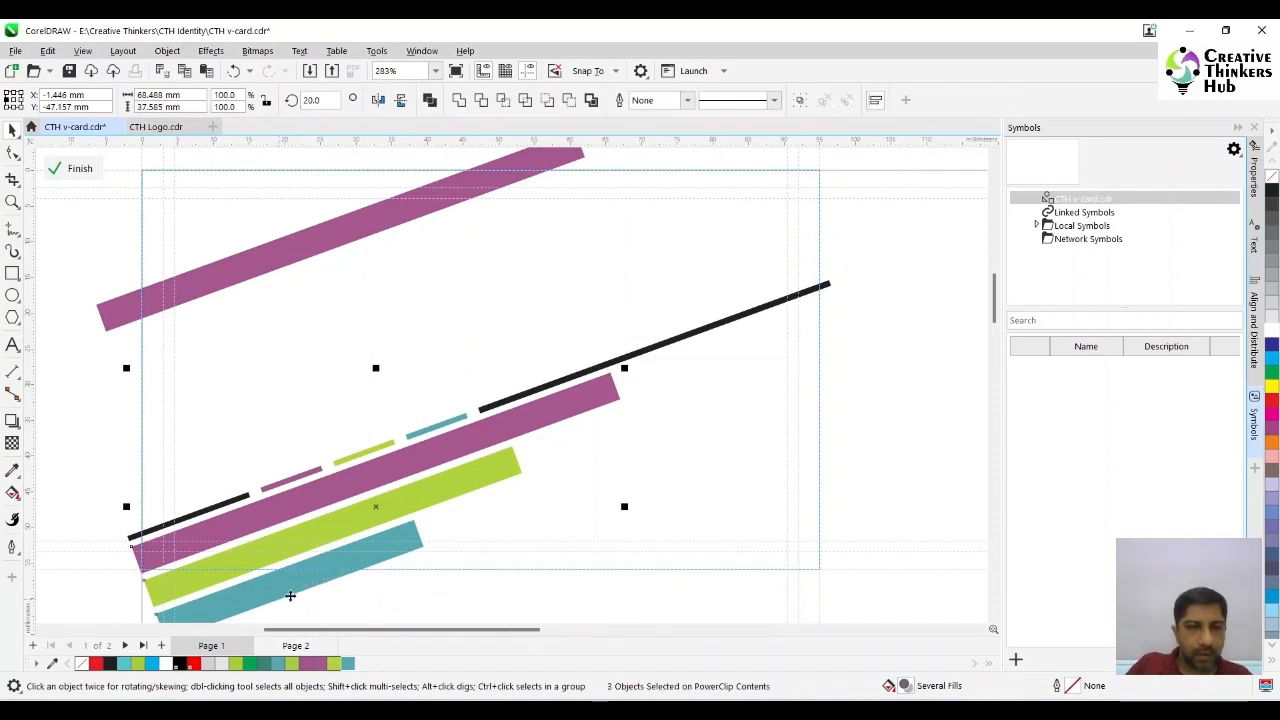
{"action": "left_click_drag", "start_coordinate": [286, 591], "coordinate": [704, 556]}
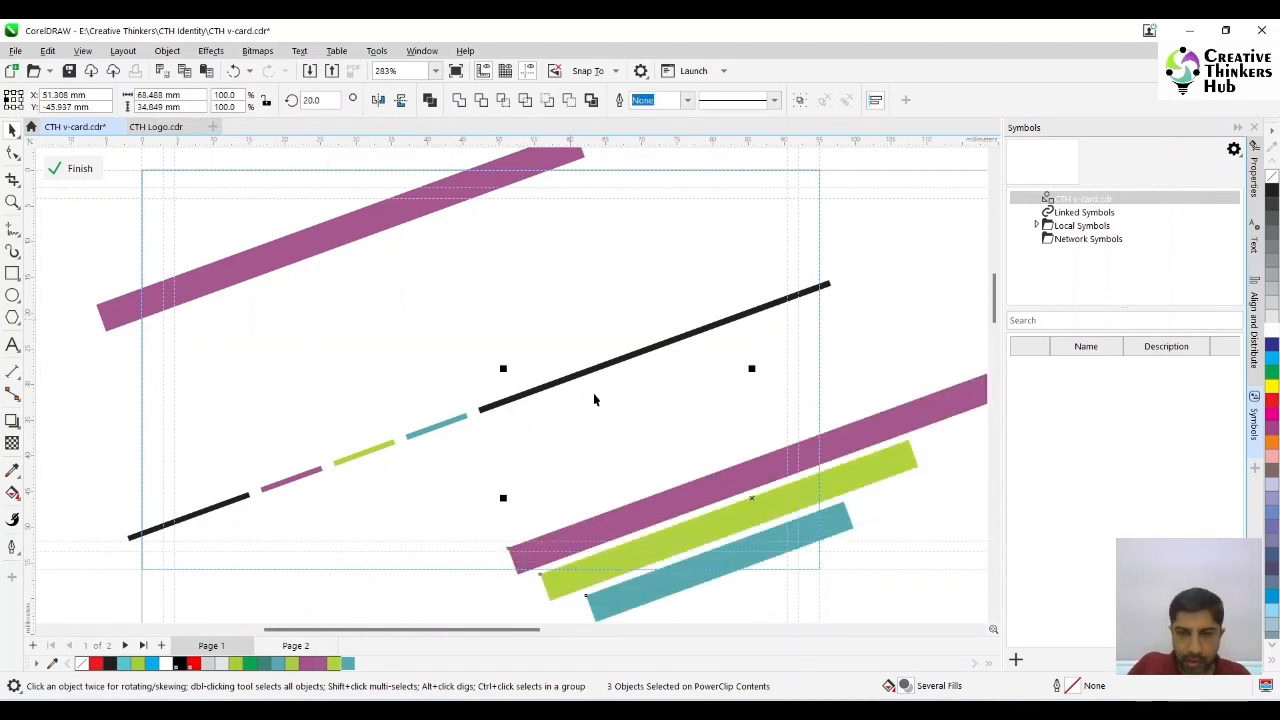
{"action": "left_click_drag", "start_coordinate": [838, 522], "coordinate": [818, 500]}
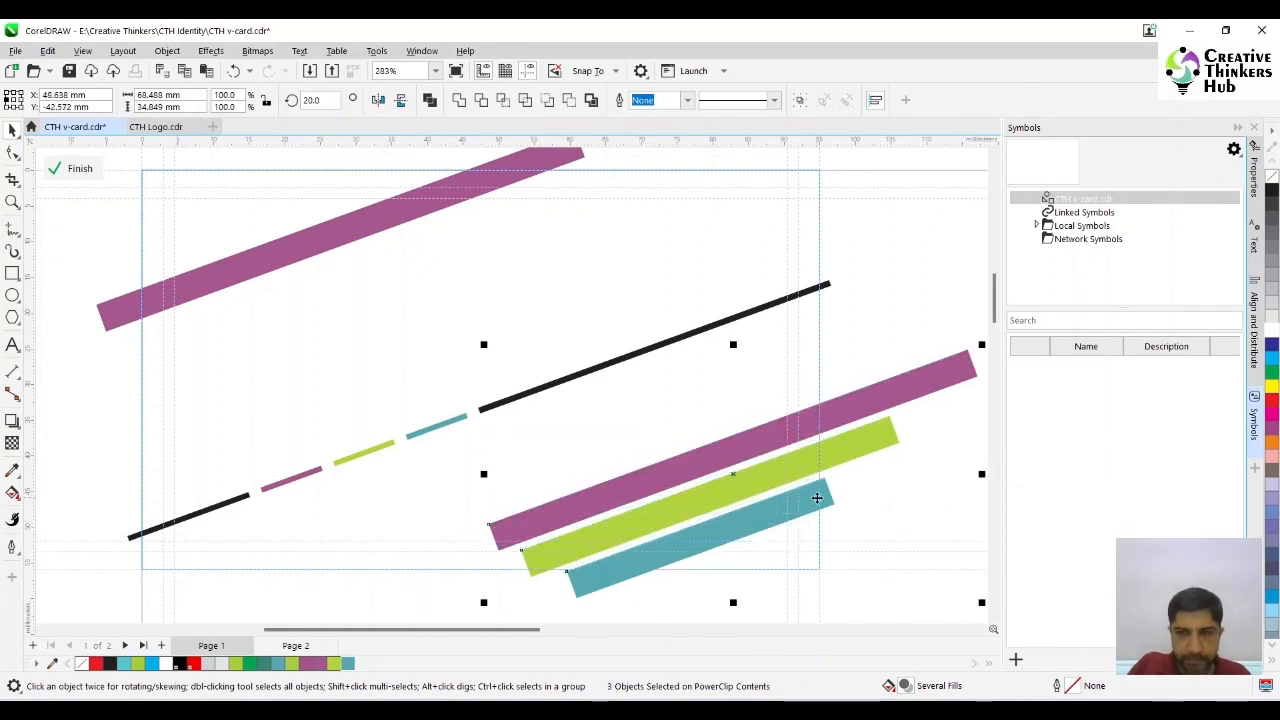
- Slide the green and purple bars down along their tilt so all three run off the card's right edge, and finish the PowerClip edit
{"action": "left_click", "coordinate": [884, 502]}
{"action": "left_click", "coordinate": [655, 510]}
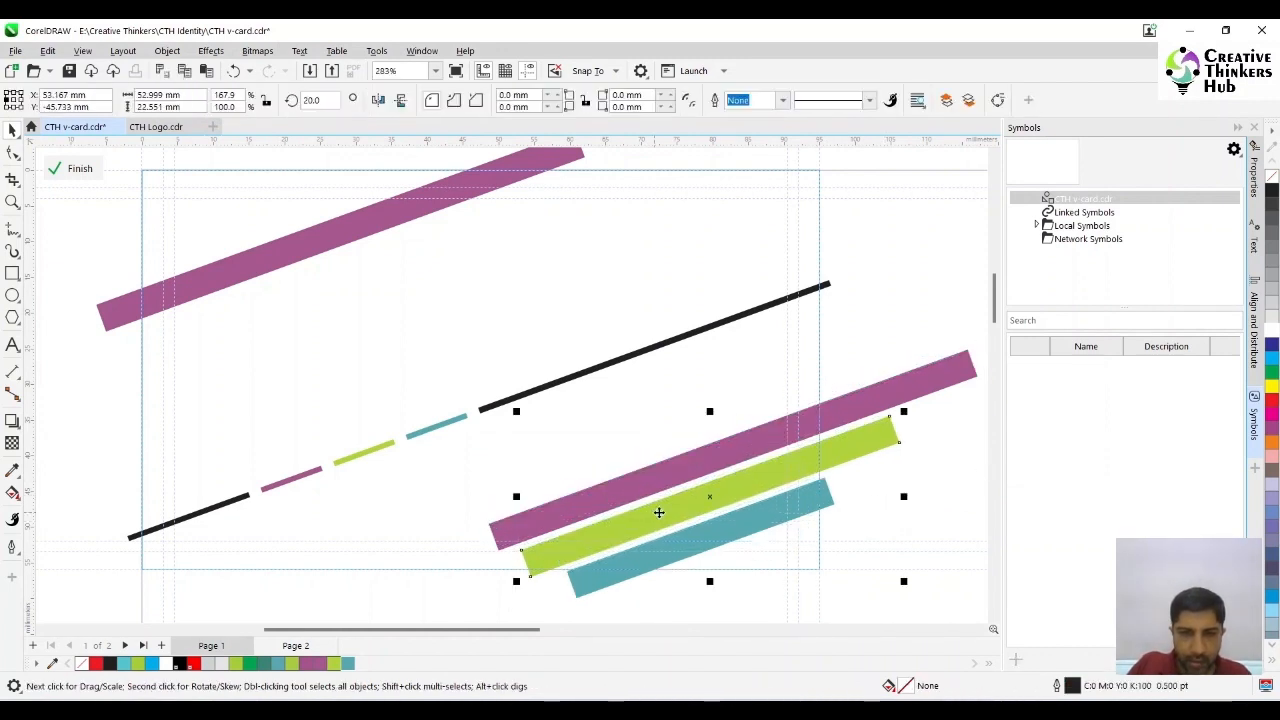
{"action": "left_click_drag", "start_coordinate": [697, 504], "coordinate": [497, 597]}
{"action": "key", "text": "ctrl+z"}
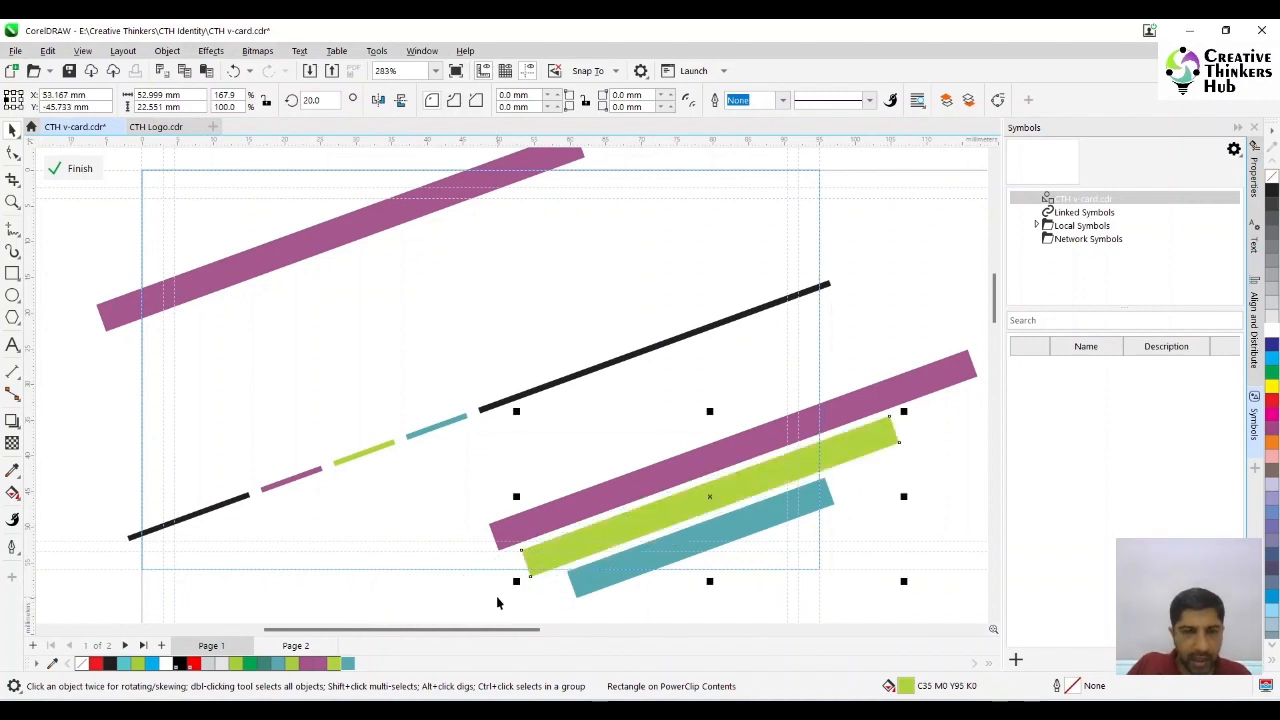
{"action": "left_click_drag", "start_coordinate": [686, 506], "coordinate": [635, 535]}
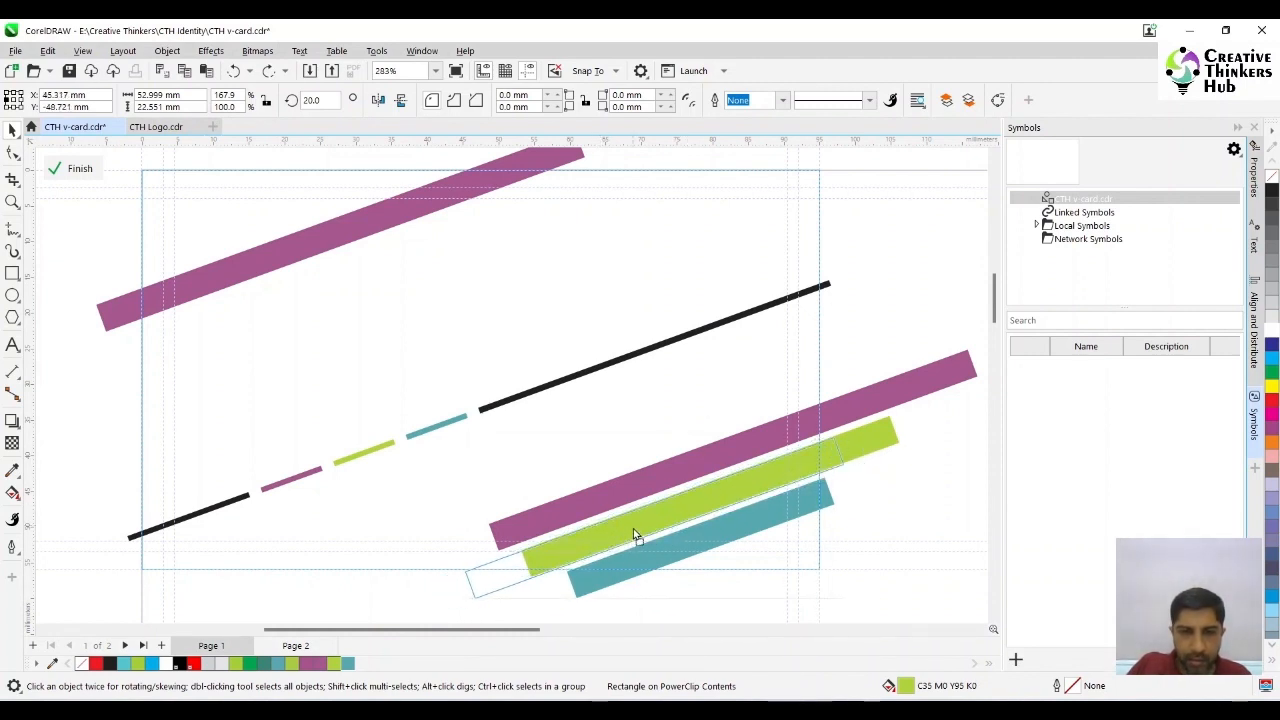
{"action": "left_click_drag", "start_coordinate": [633, 530], "coordinate": [631, 525]}
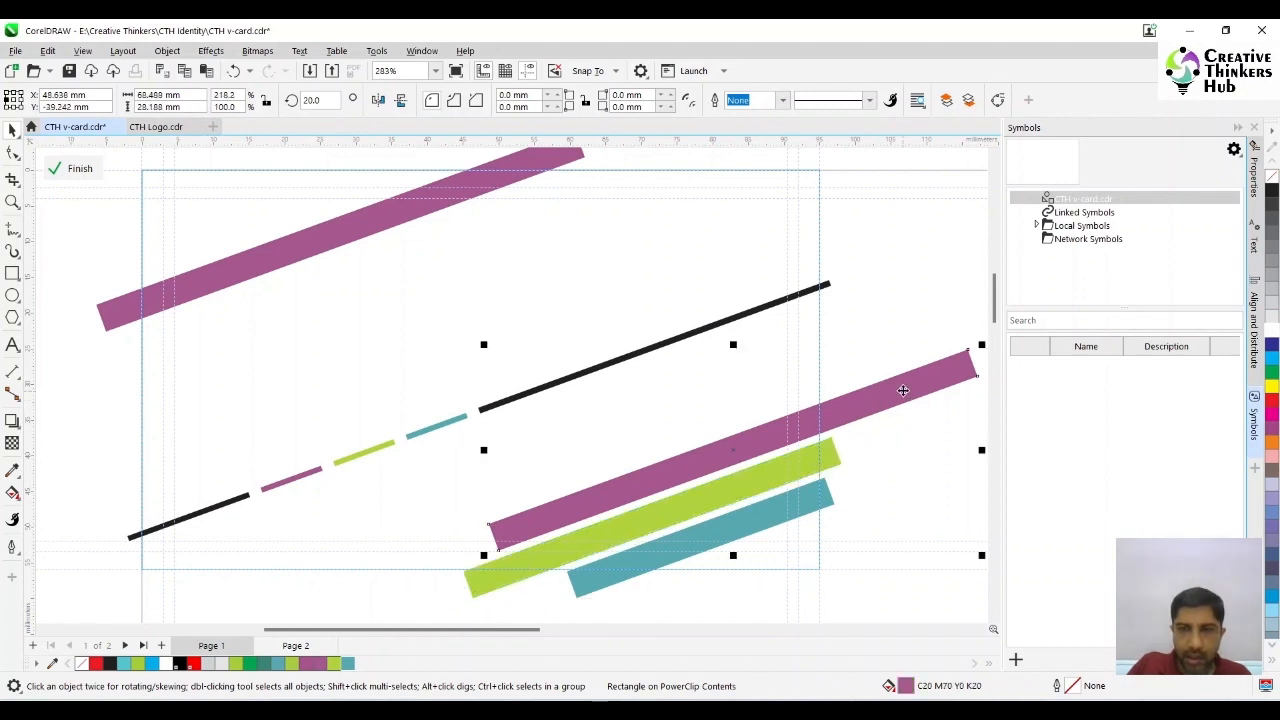
{"action": "left_click_drag", "start_coordinate": [900, 386], "coordinate": [777, 445]}
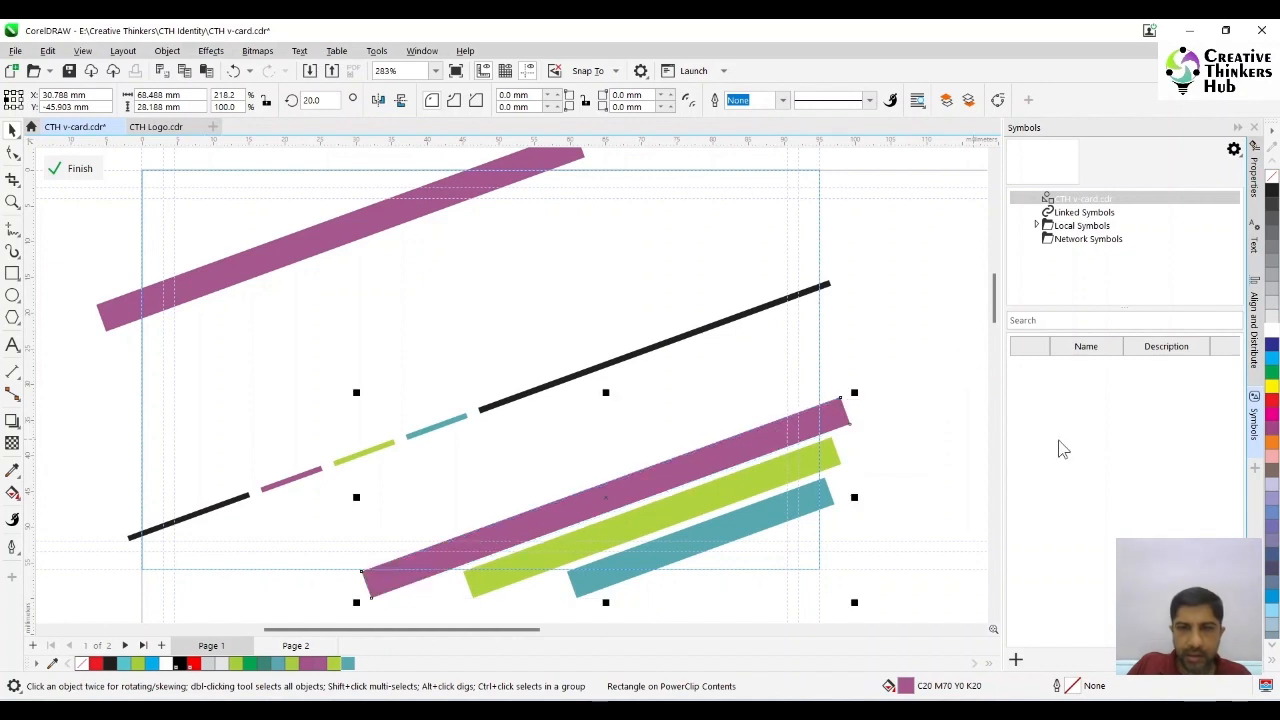
{"action": "left_click", "coordinate": [938, 459], "text": "ctrl"}
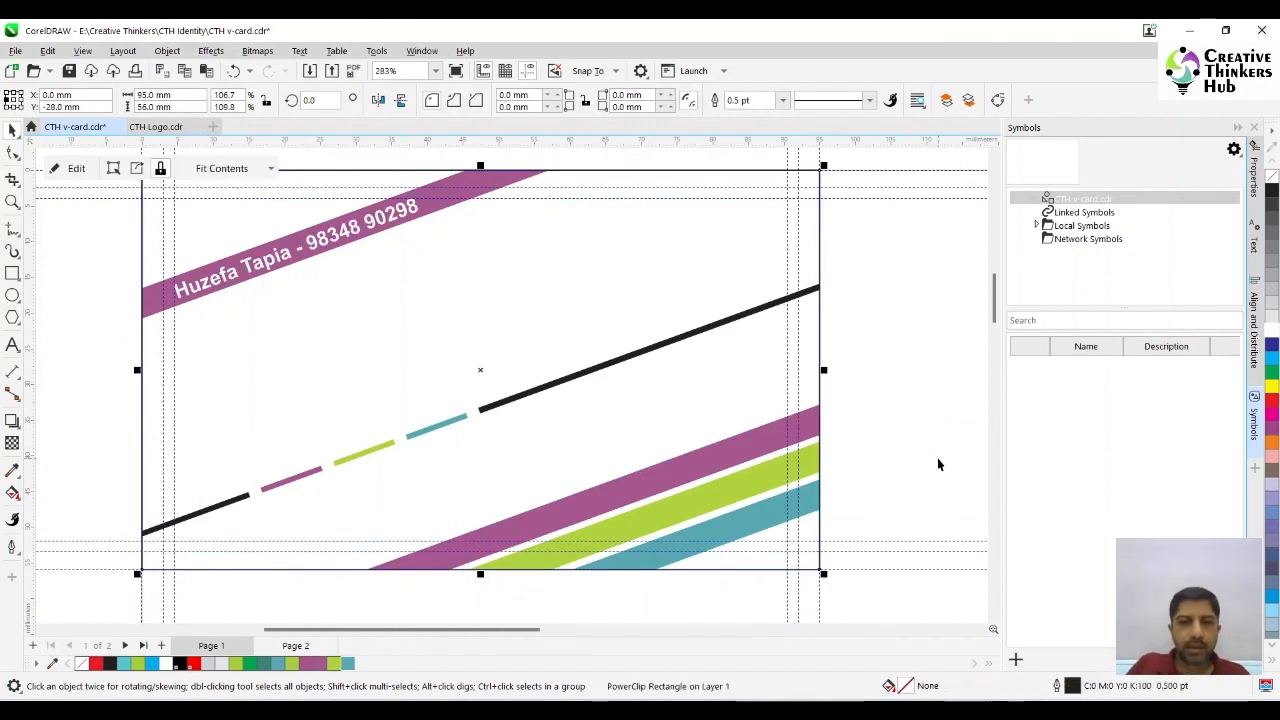
{"action": "left_click", "coordinate": [938, 459]}
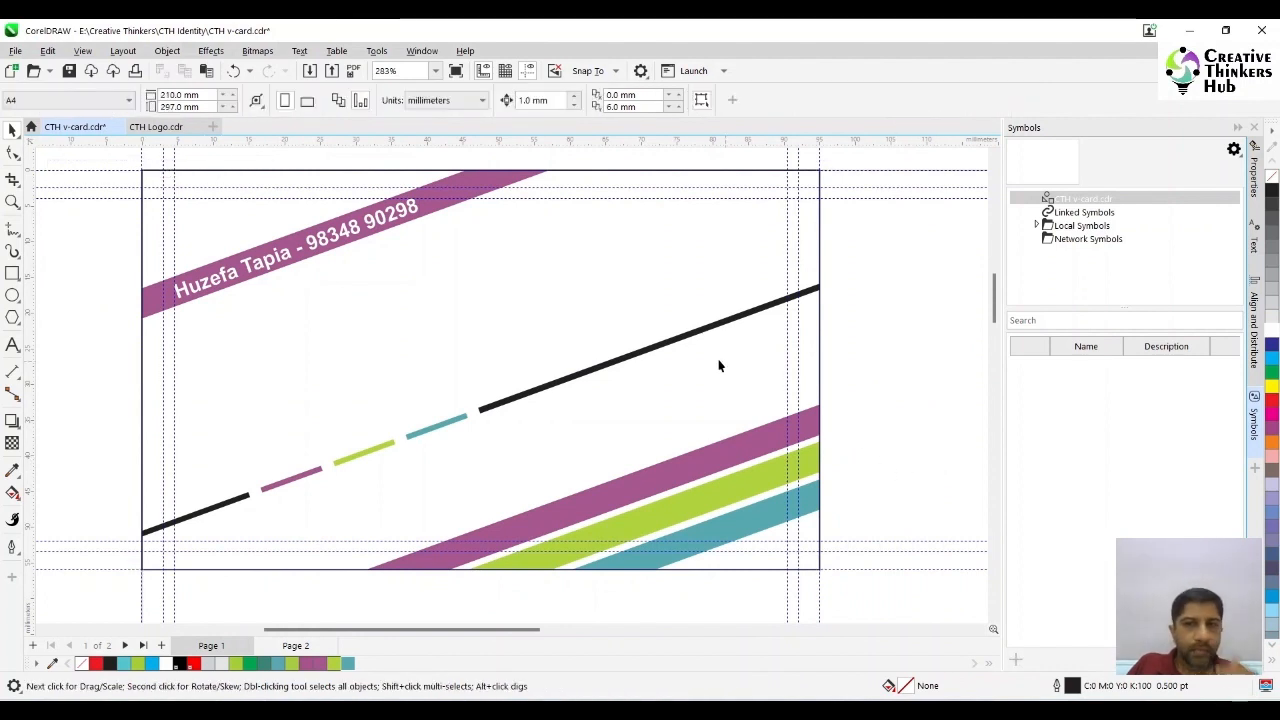
{"action": "left_click", "coordinate": [689, 336]}
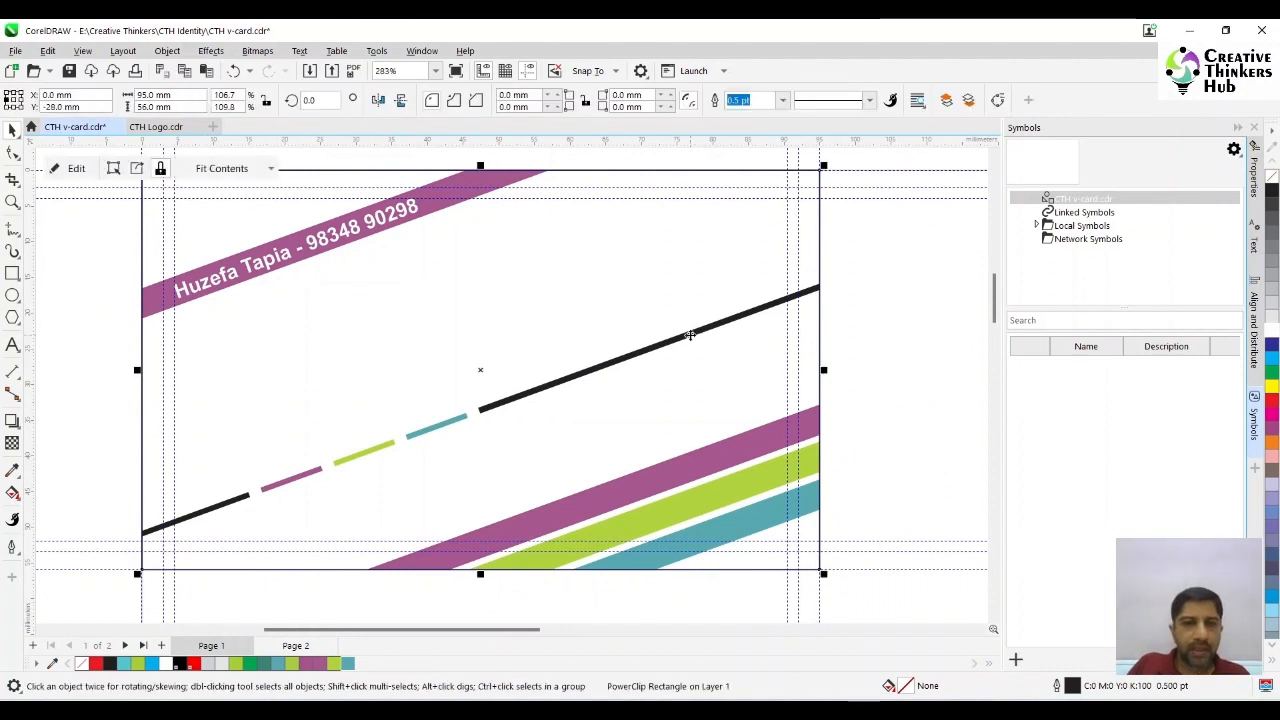
{"action": "left_click", "coordinate": [886, 373]}
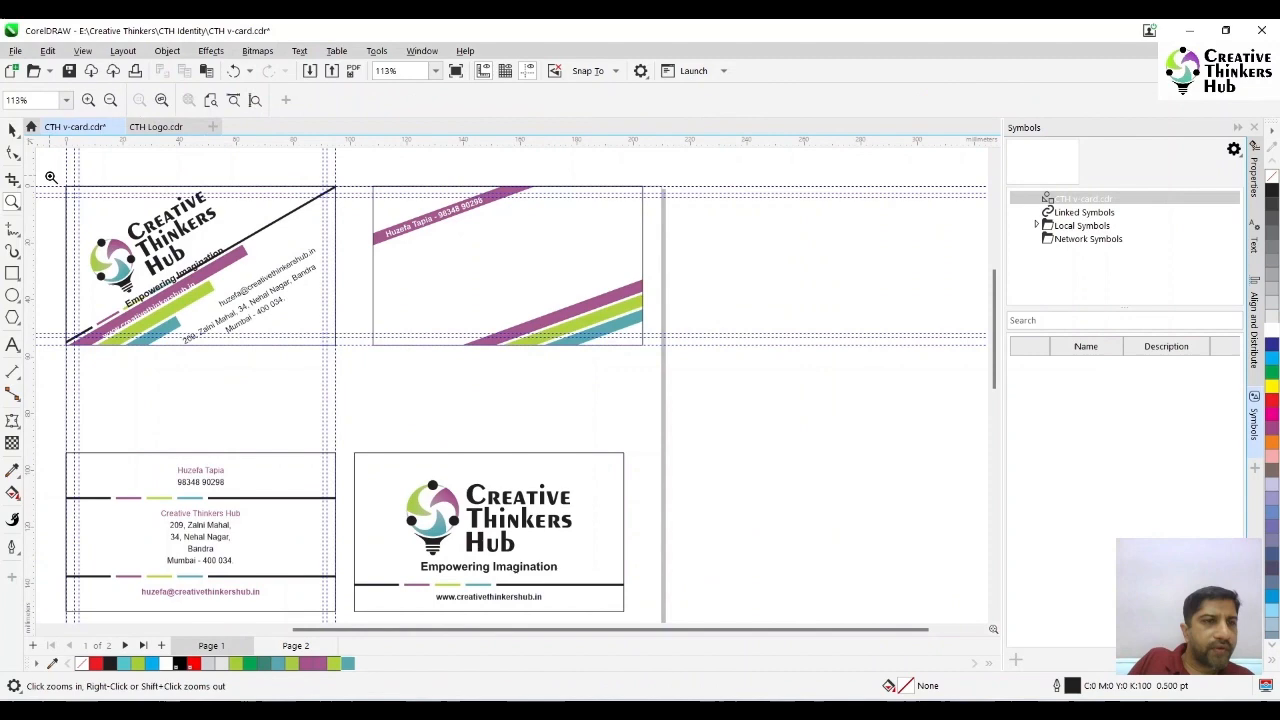
- On the tilted logo side, move the logo group to the left margin guide and shift the website line up onto the purple bar
{"action": "left_click_drag", "start_coordinate": [49, 176], "coordinate": [357, 366]}
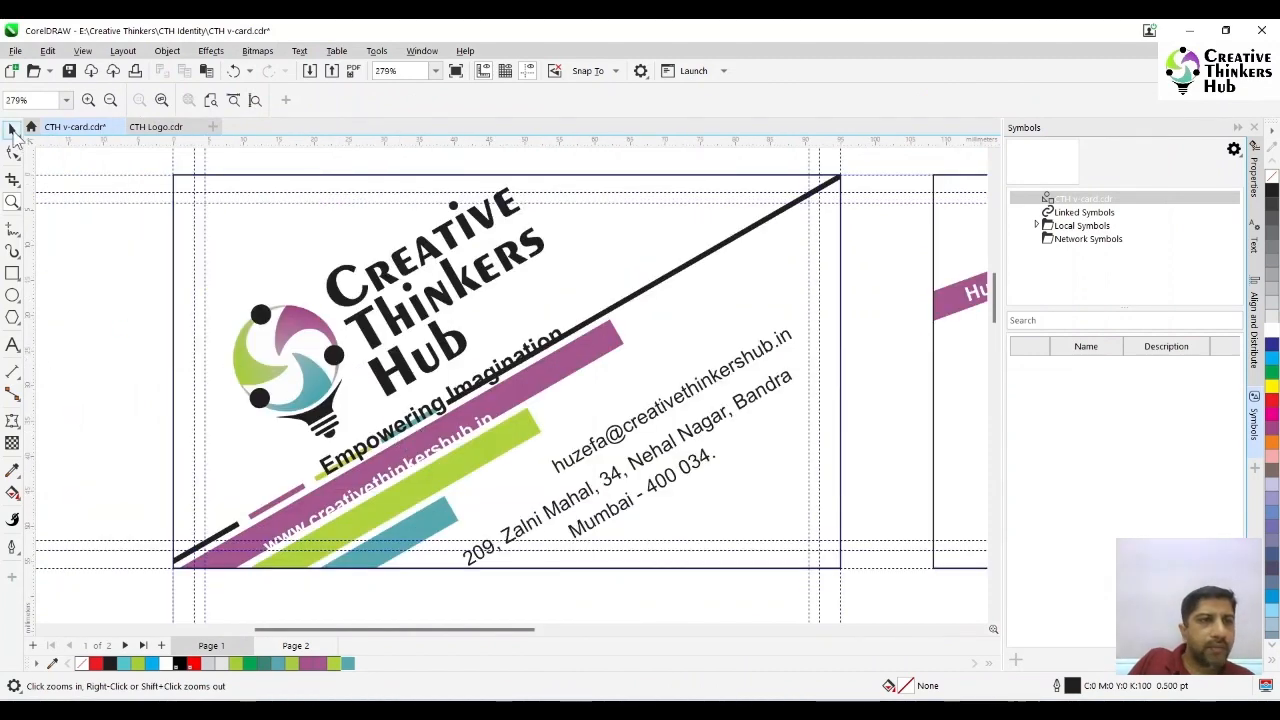
{"action": "key", "text": "F4"}
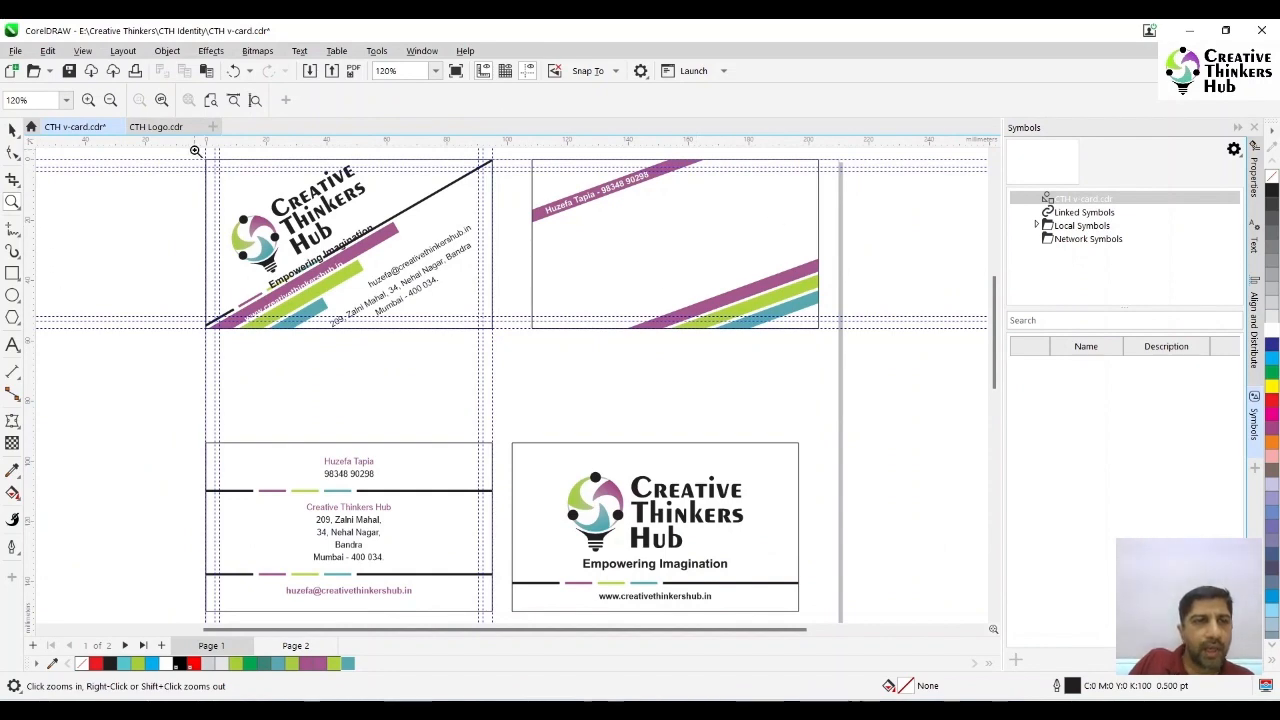
{"action": "left_click_drag", "start_coordinate": [197, 154], "coordinate": [514, 344]}
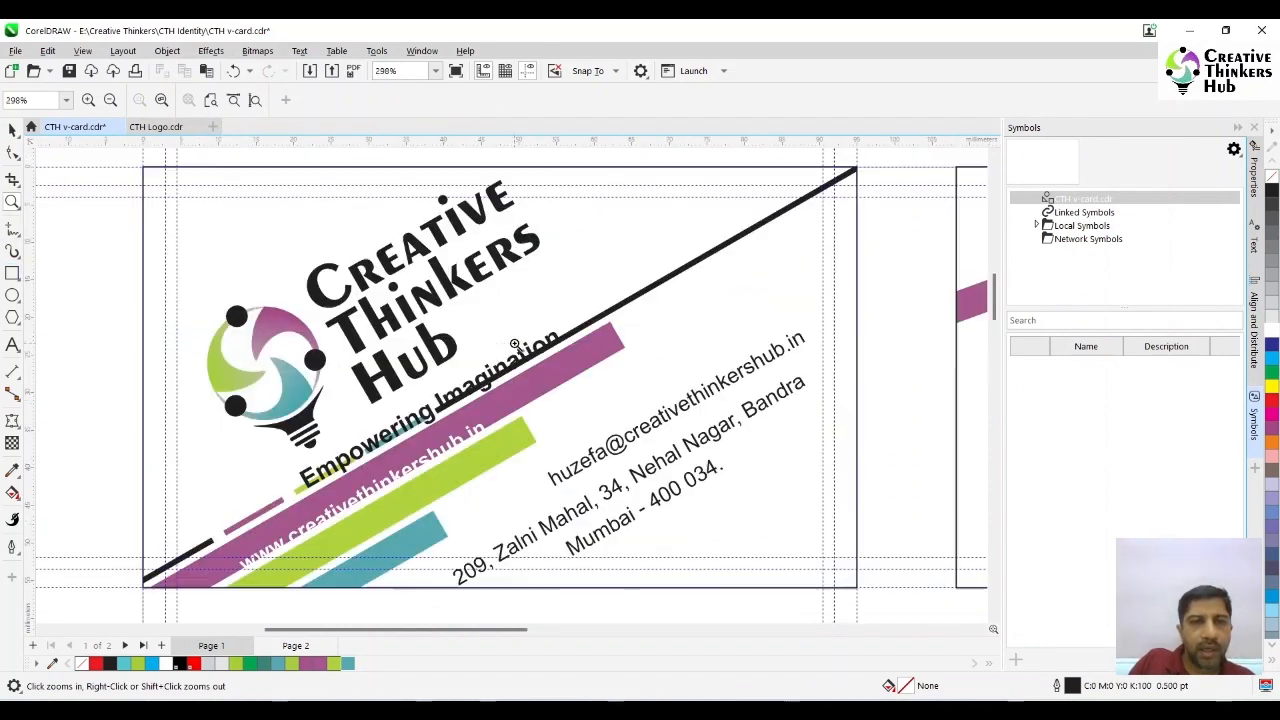
{"action": "left_click", "coordinate": [12, 131]}
{"action": "left_click_drag", "start_coordinate": [372, 290], "coordinate": [340, 287]}
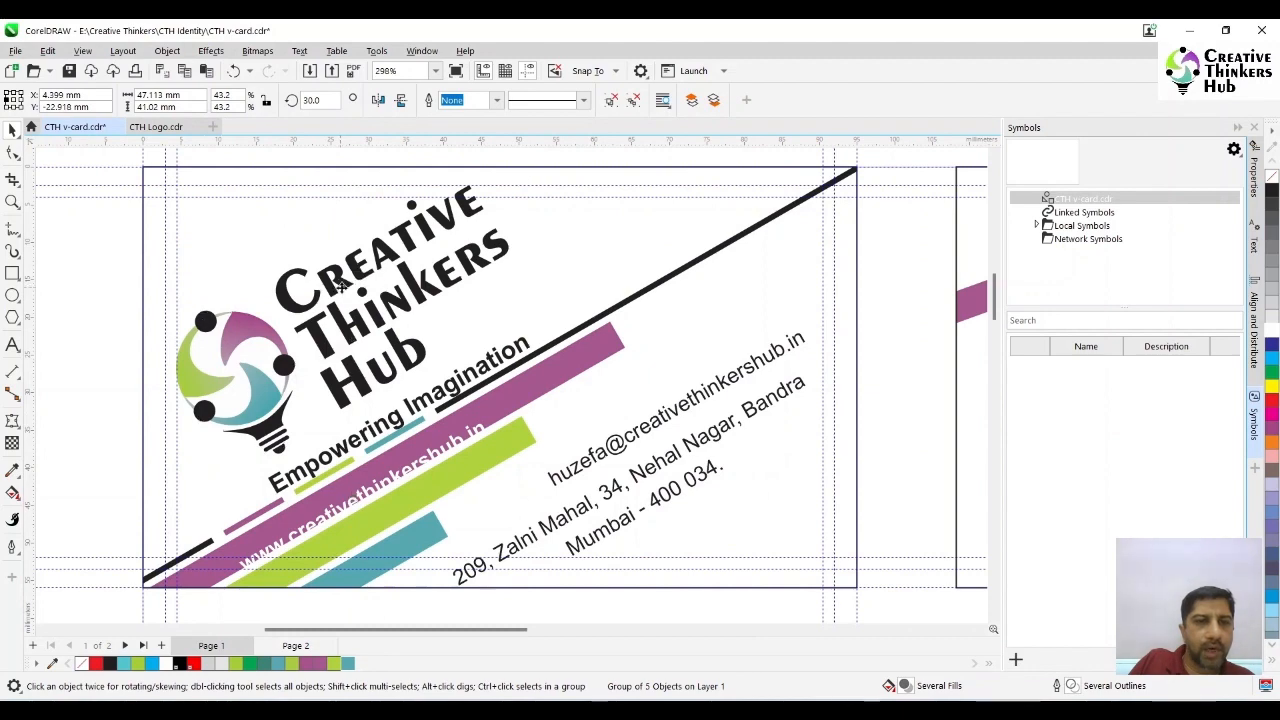
{"action": "left_click_drag", "start_coordinate": [340, 287], "coordinate": [346, 292]}
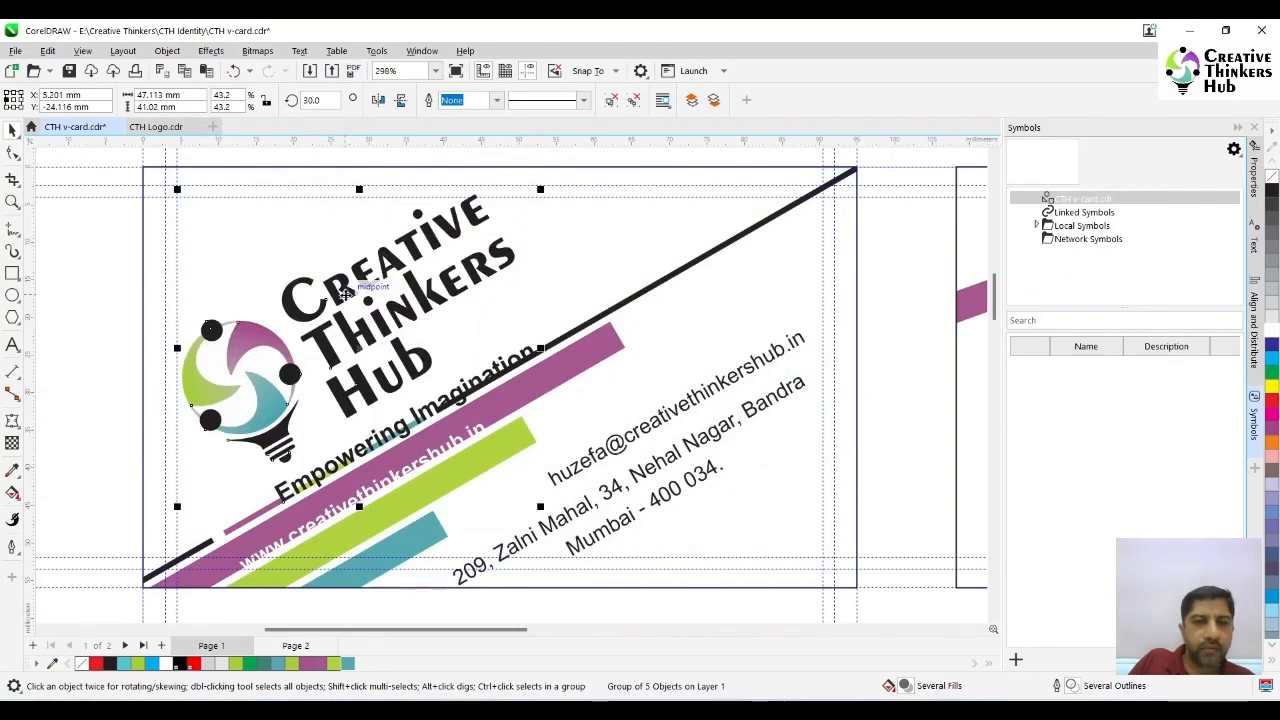
{"action": "left_click_drag", "start_coordinate": [451, 439], "coordinate": [455, 429]}
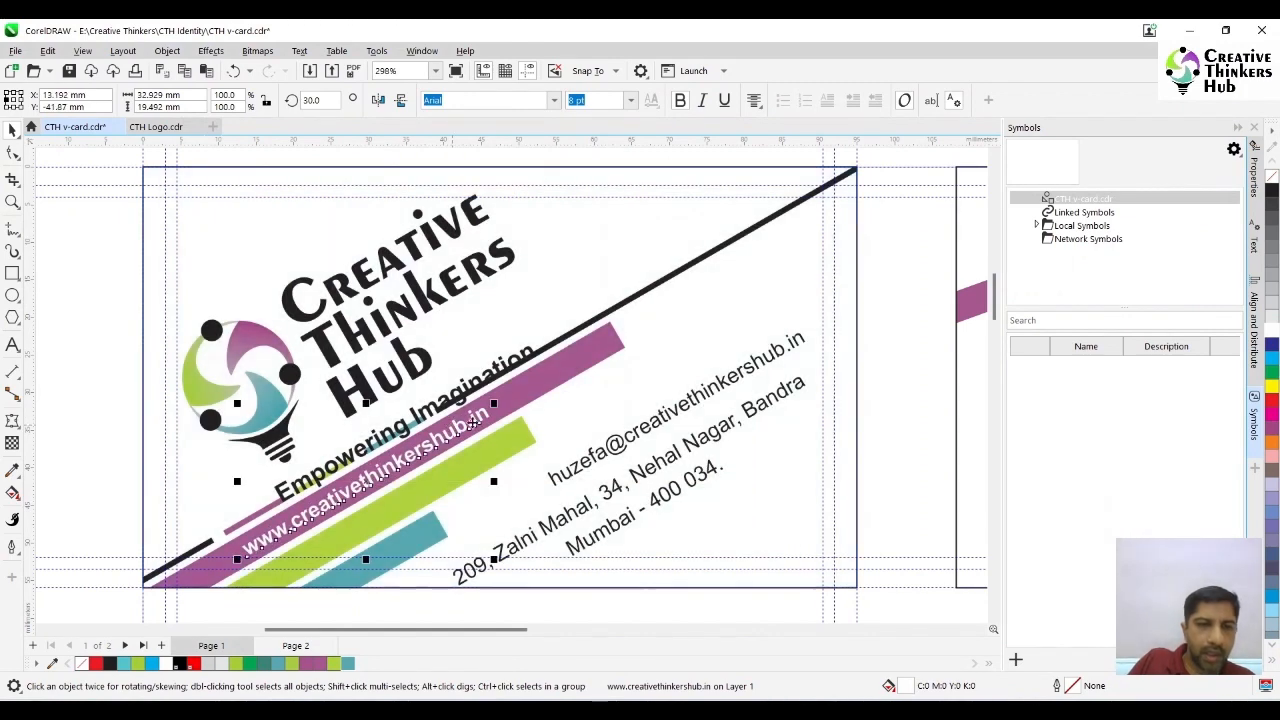
- Move the email and address text up beneath the diagonal black line, and nudge both 3 mm to the right
{"action": "left_click_drag", "start_coordinate": [632, 447], "coordinate": [617, 392]}
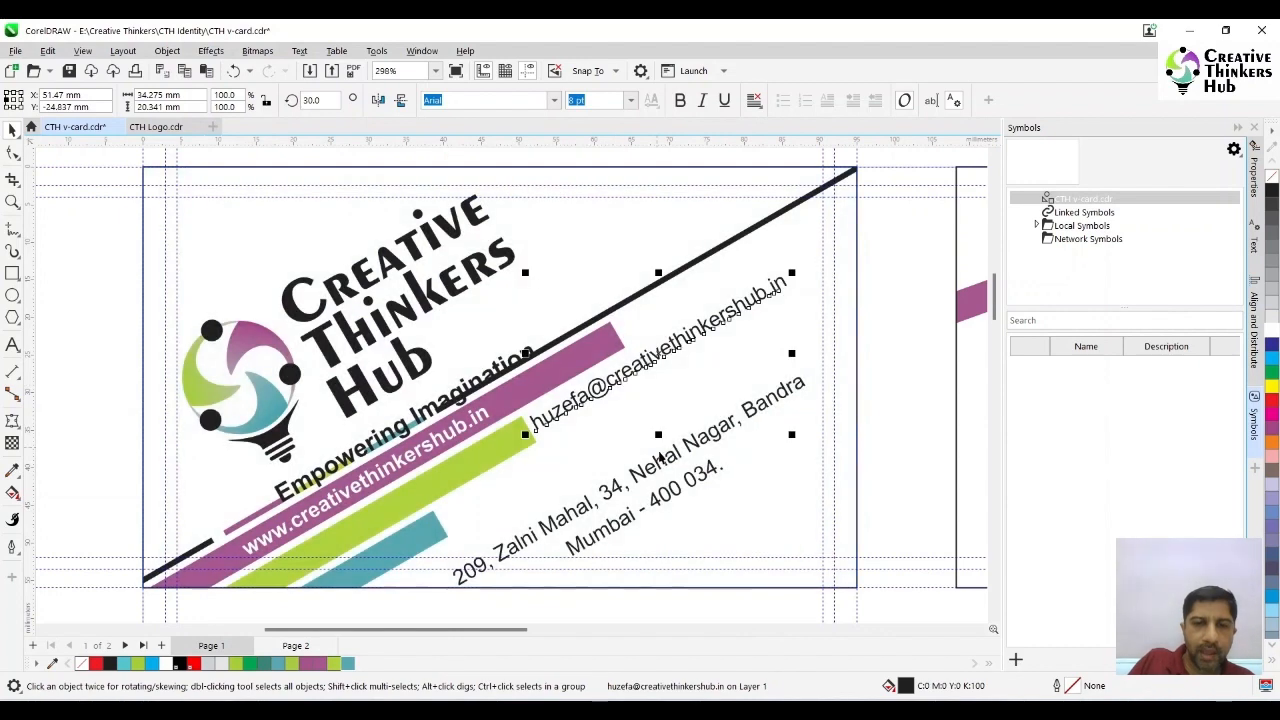
{"action": "left_click_drag", "start_coordinate": [662, 461], "coordinate": [657, 411]}
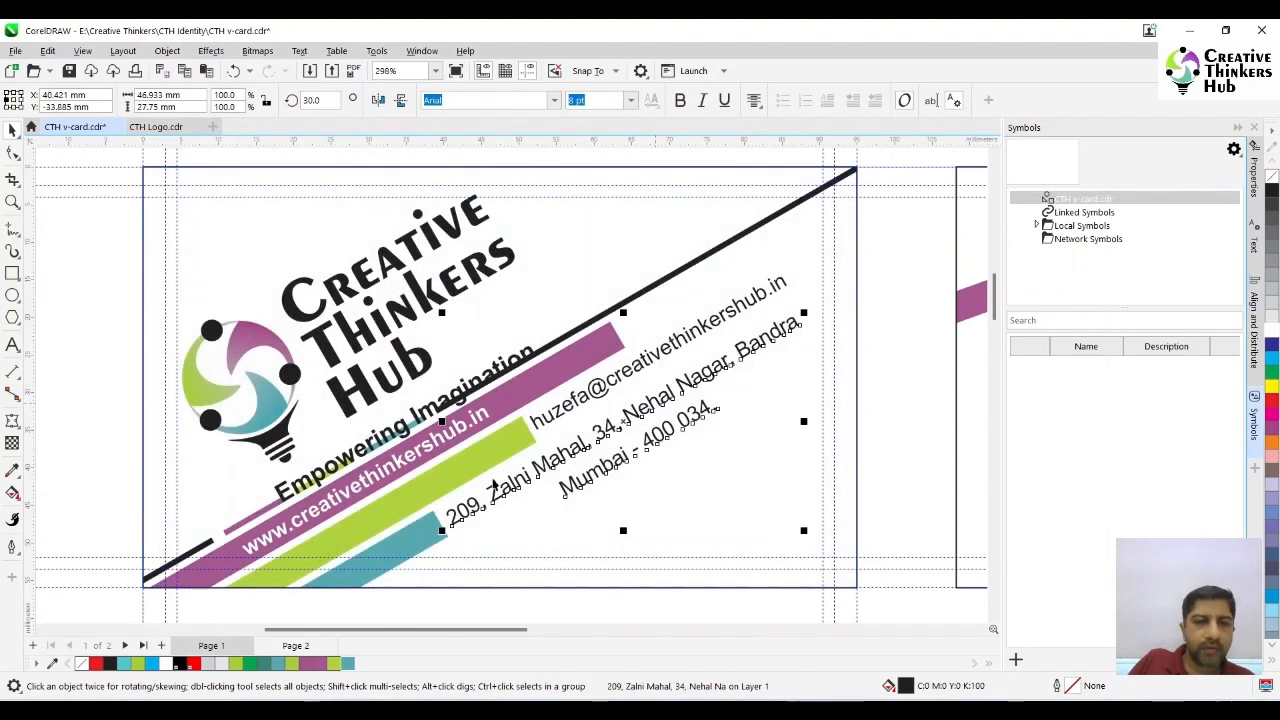
{"action": "left_click", "coordinate": [420, 531], "text": "shift"}
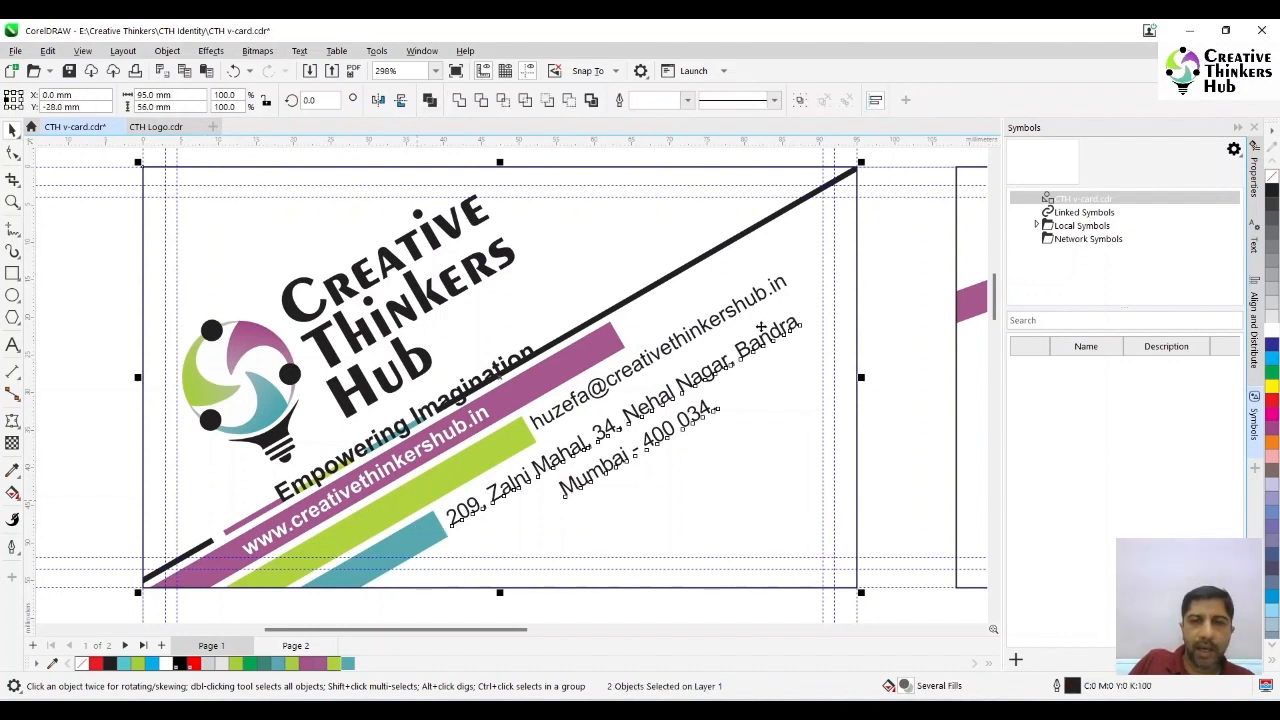
{"action": "left_click", "coordinate": [865, 359]}
{"action": "left_click", "coordinate": [773, 338]}
{"action": "left_click", "coordinate": [756, 297], "text": "shift"}
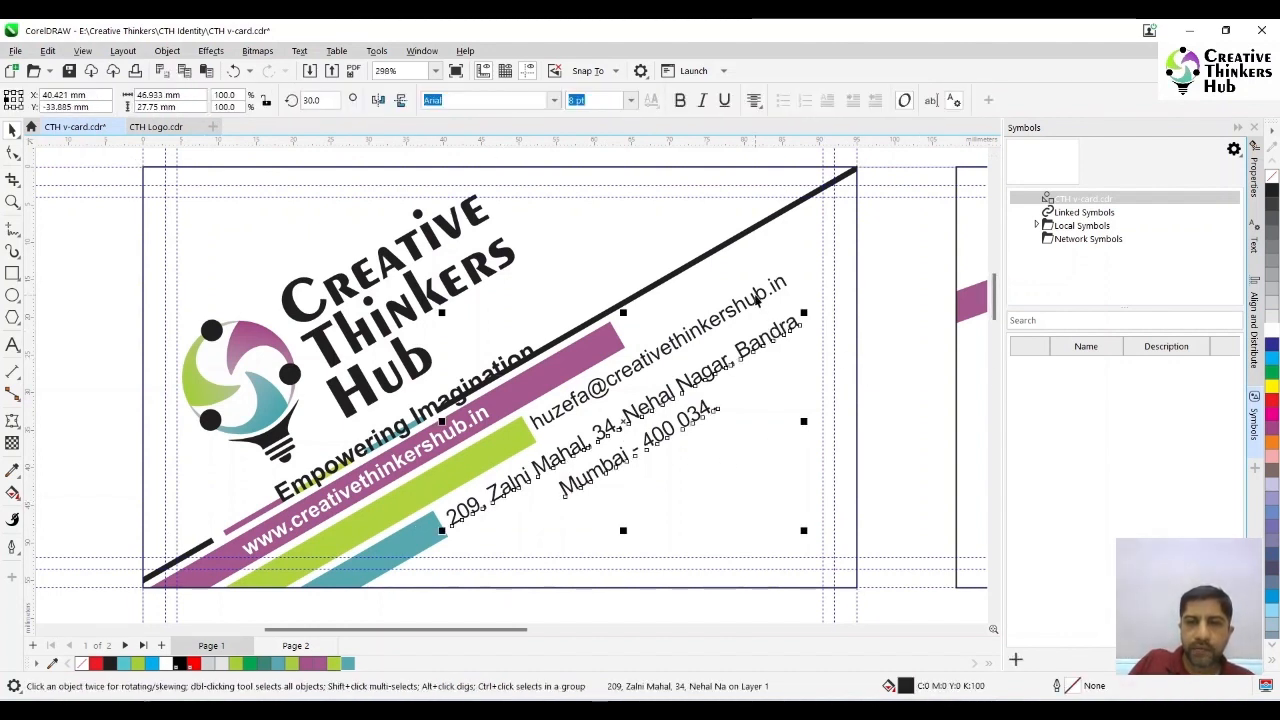
{"action": "key", "text": "Right"}
{"action": "key", "text": "Right"}
{"action": "key", "text": "Right"}
{"action": "key", "text": "Right"}
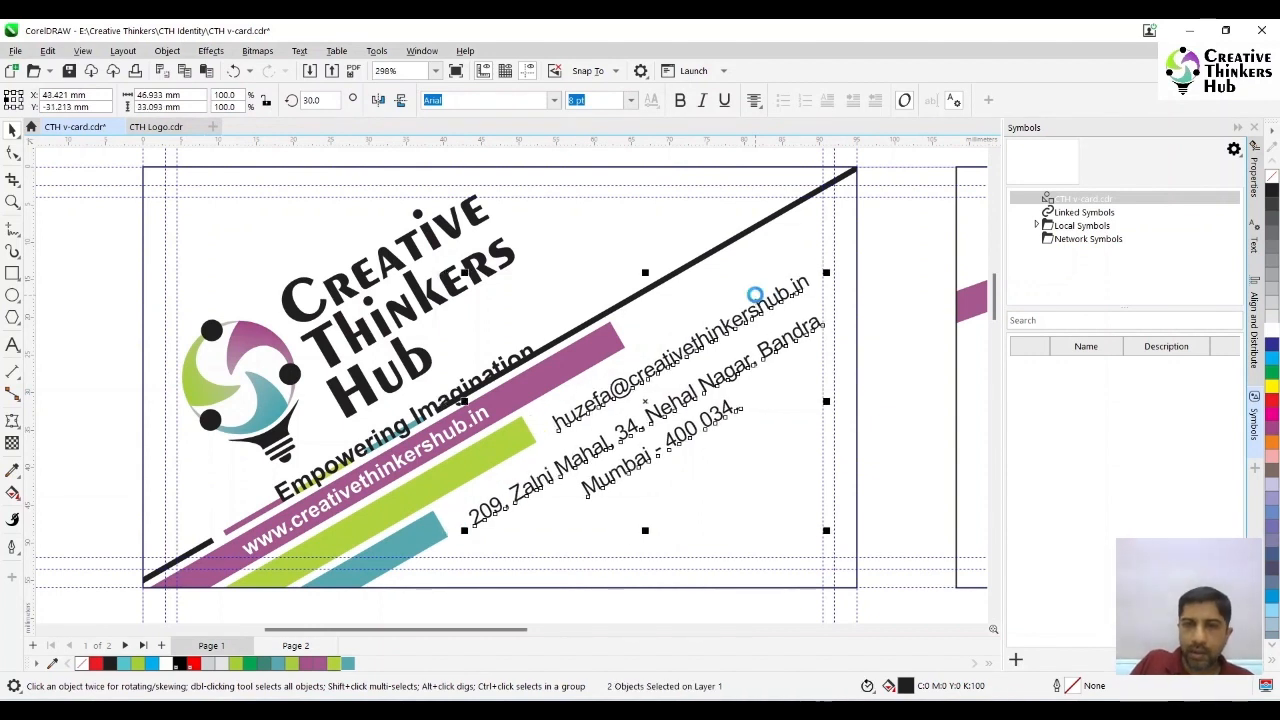
{"action": "left_click", "coordinate": [887, 408]}
- Open the logo side's PowerClip contents and shift the three thick coloured bars to the right
{"action": "left_click", "coordinate": [505, 444]}
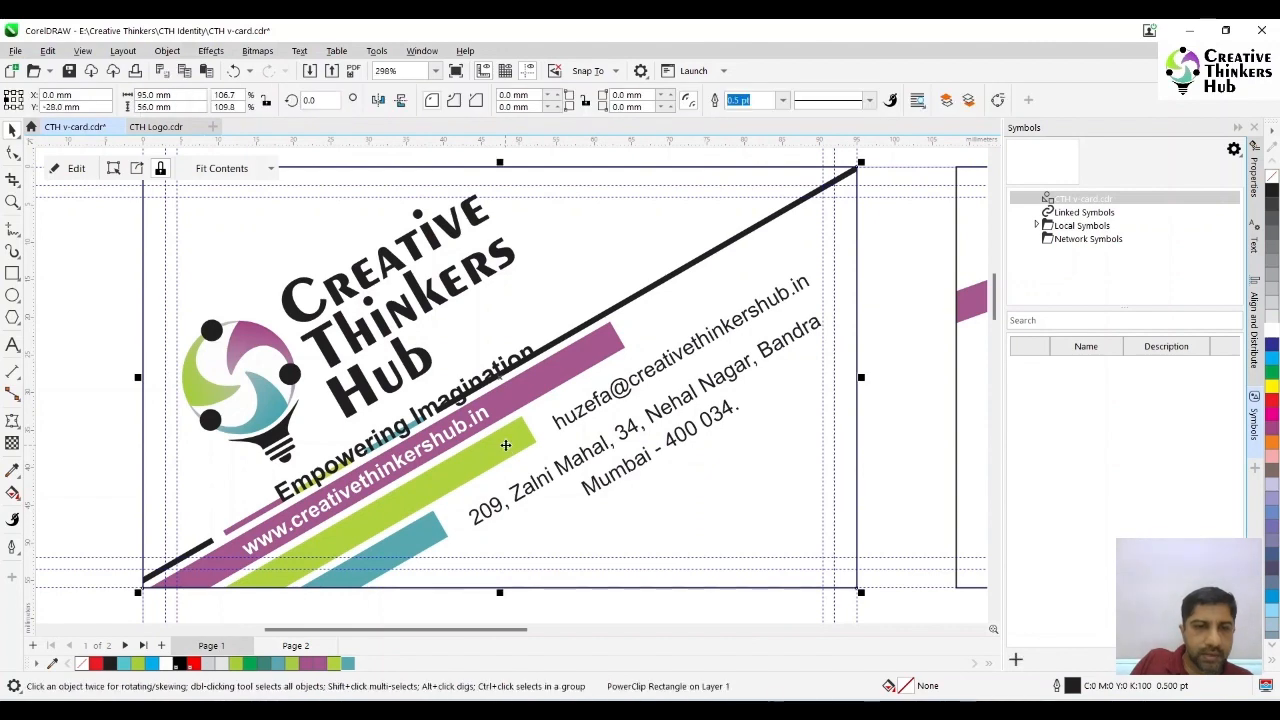
{"action": "double_click", "coordinate": [505, 445]}
{"action": "left_click", "coordinate": [504, 450]}
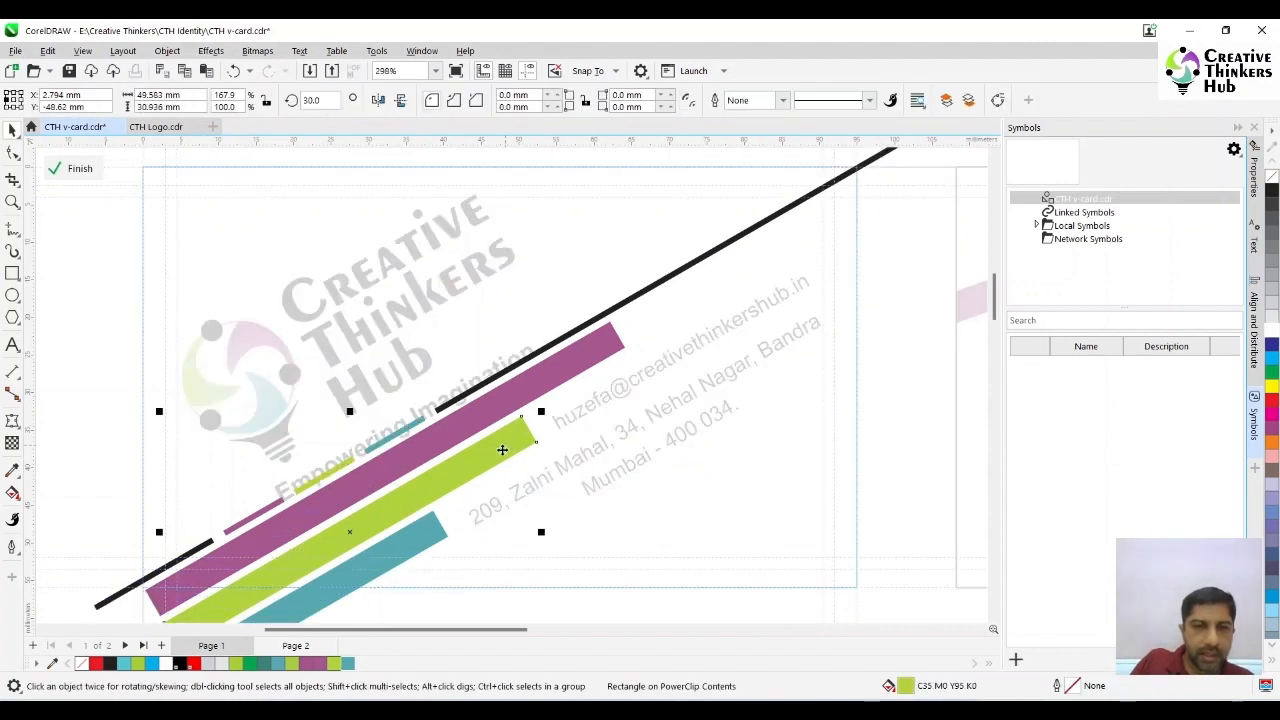
{"action": "left_click", "coordinate": [423, 535], "text": "shift"}
{"action": "left_click", "coordinate": [481, 420], "text": "shift"}
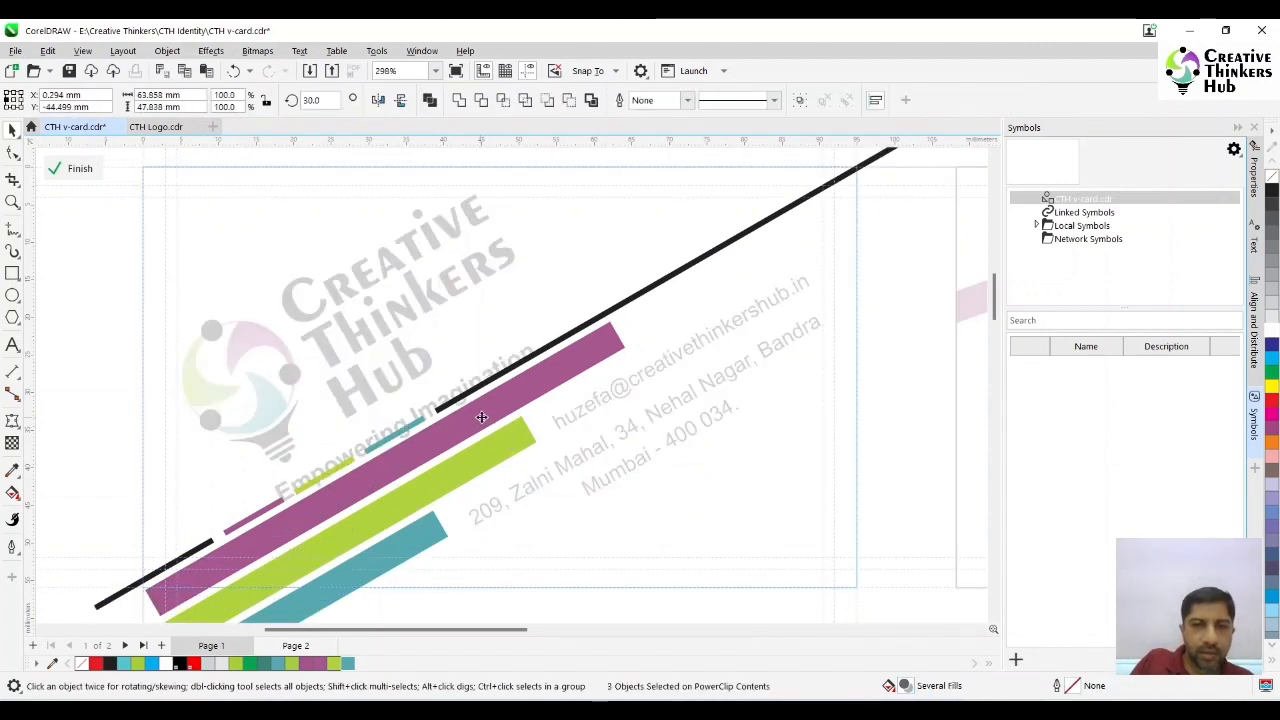
{"action": "left_click_drag", "start_coordinate": [481, 417], "coordinate": [508, 390]}
- Lower the thin segmented line clear of the tagline, and adjust the thick bars to leave an even gap below it
{"action": "left_click", "coordinate": [432, 543]}
{"action": "left_click", "coordinate": [471, 461], "text": "shift"}
{"action": "left_click", "coordinate": [548, 393], "text": "shift"}
{"action": "left_click", "coordinate": [664, 299], "text": "shift"}
{"action": "left_click_drag", "start_coordinate": [663, 299], "coordinate": [645, 321]}
{"action": "left_click", "coordinate": [668, 307], "text": "shift"}
{"action": "key", "text": "Down"}
{"action": "key", "text": "Right"}
{"action": "key", "text": "Right"}
{"action": "key", "text": "Up"}
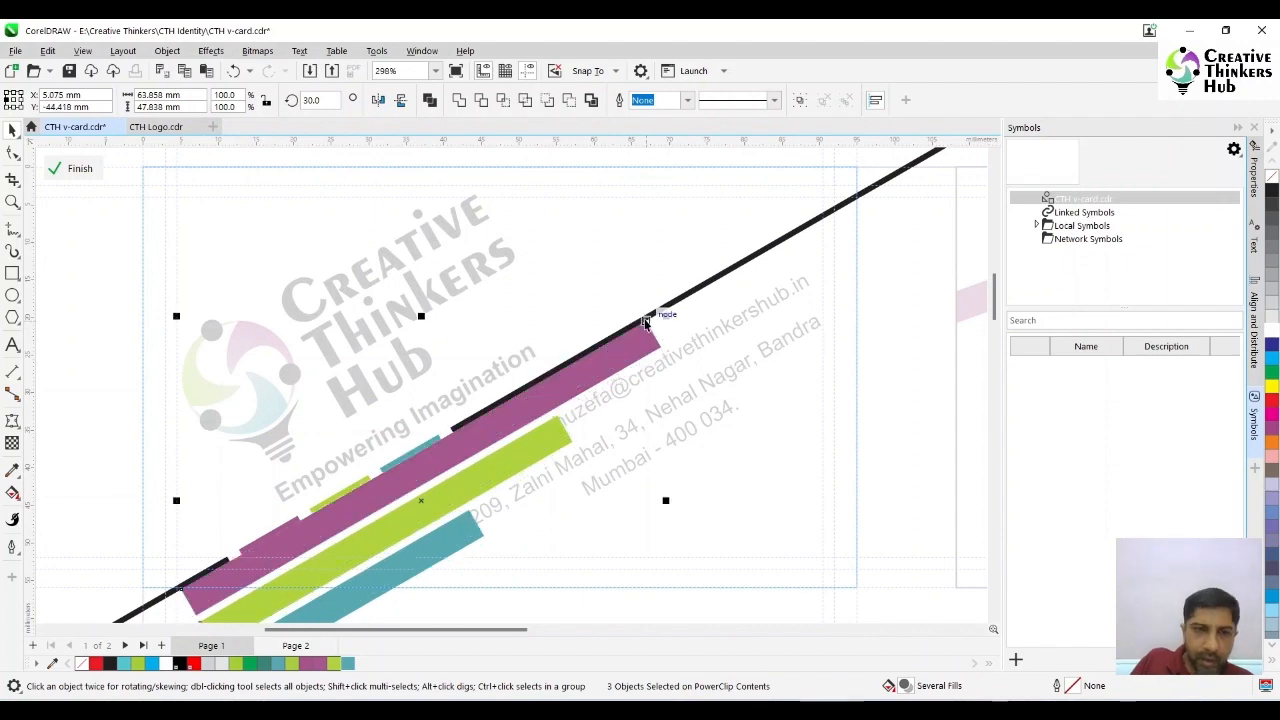
{"action": "key", "text": "Down"}
{"action": "left_click", "coordinate": [908, 363], "text": "ctrl"}
- Re-centre the website line on the shifted purple bar, and move the email and address text slightly down and to the right
{"action": "left_click_drag", "start_coordinate": [478, 446], "coordinate": [494, 432]}
{"action": "left_click", "coordinate": [627, 398]}
{"action": "left_click", "coordinate": [640, 438], "text": "shift"}
{"action": "left_click_drag", "start_coordinate": [640, 438], "coordinate": [652, 448]}
{"action": "left_click", "coordinate": [920, 371]}
{"action": "left_click", "coordinate": [798, 318]}
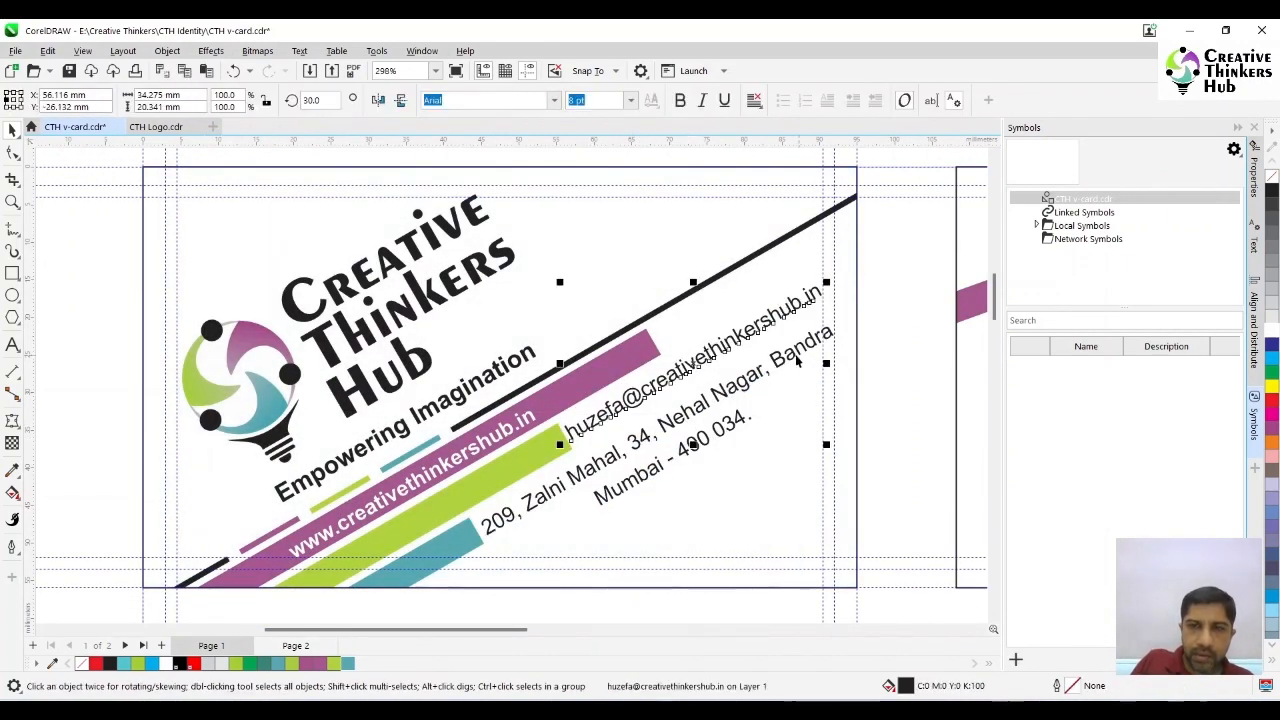
- Re-break the address on the logo side so the area name shares the last line with the city and postcode
{"action": "left_click", "coordinate": [797, 360]}
{"action": "key", "text": "F8"}
{"action": "left_click", "coordinate": [773, 371]}
{"action": "key", "text": "BackSpace"}
{"action": "key", "text": "Return"}
{"action": "key", "text": "End"}
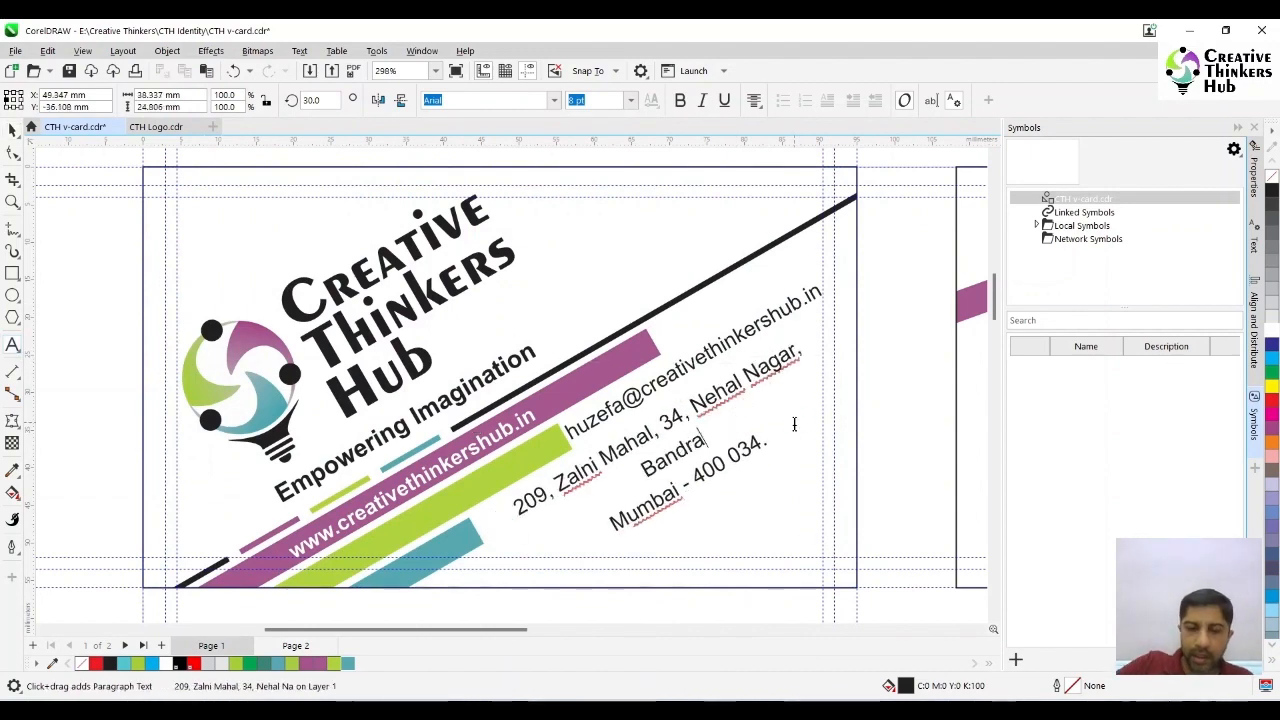
{"action": "type", "text": ","}
{"action": "key", "text": "Delete"}
- Shift the address block left beneath the email line, and nudge the logo and tagline group slightly left
{"action": "left_click", "coordinate": [13, 131]}
{"action": "left_click_drag", "start_coordinate": [612, 470], "coordinate": [583, 488]}
{"action": "left_click", "coordinate": [894, 376]}
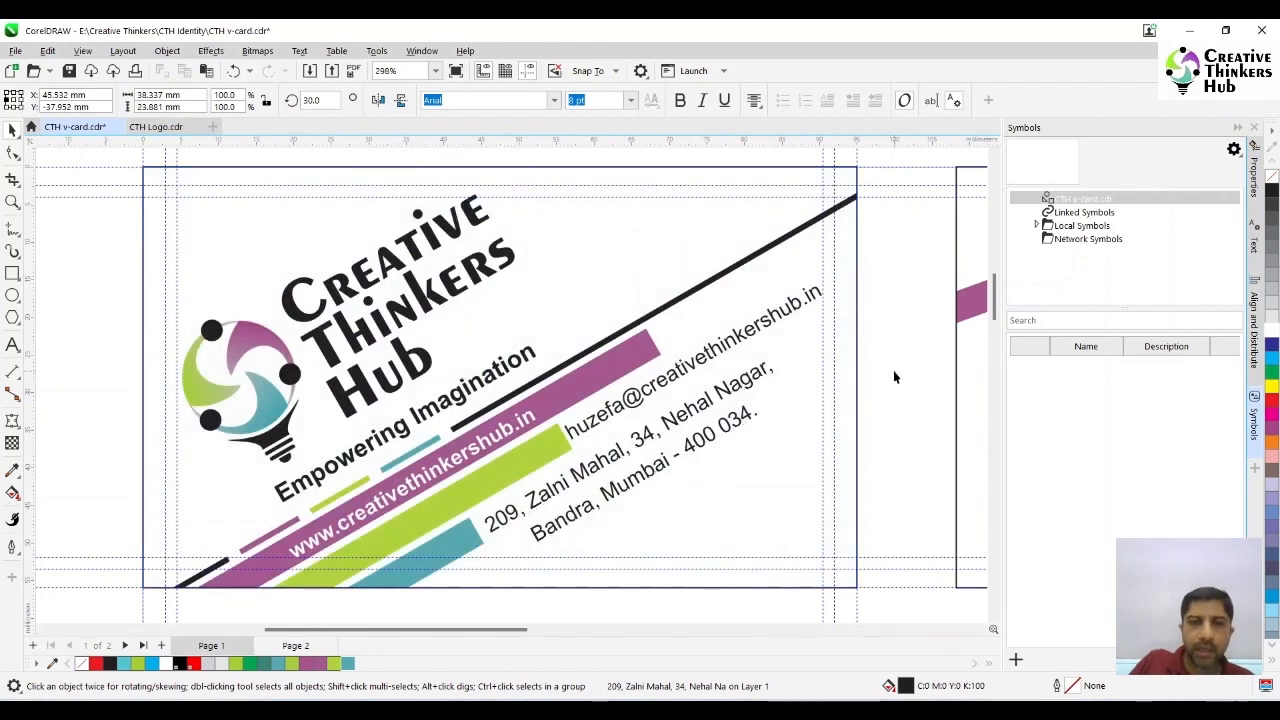
{"action": "mouse_move", "coordinate": [432, 243]}
{"action": "left_mouse_down"}
{"action": "mouse_move", "coordinate": [425, 255]}
{"action": "mouse_move", "coordinate": [424, 242]}
{"action": "left_mouse_up"}
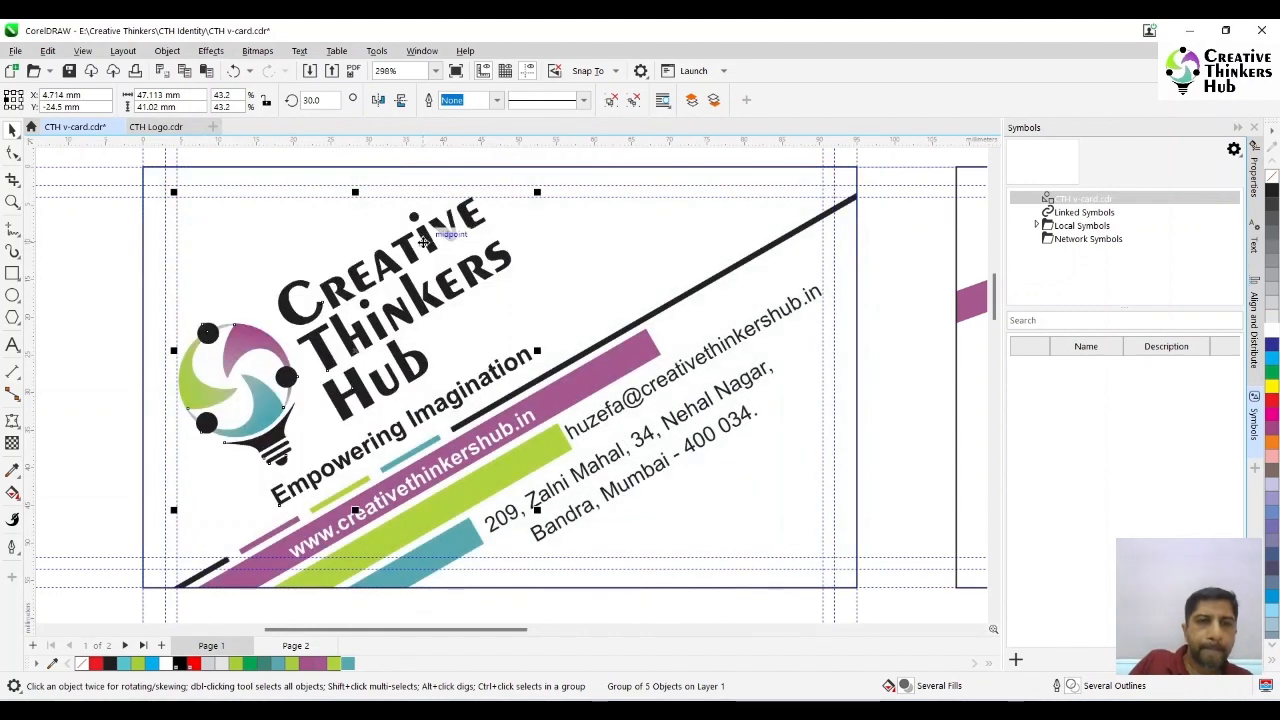
{"action": "left_click", "coordinate": [911, 405]}
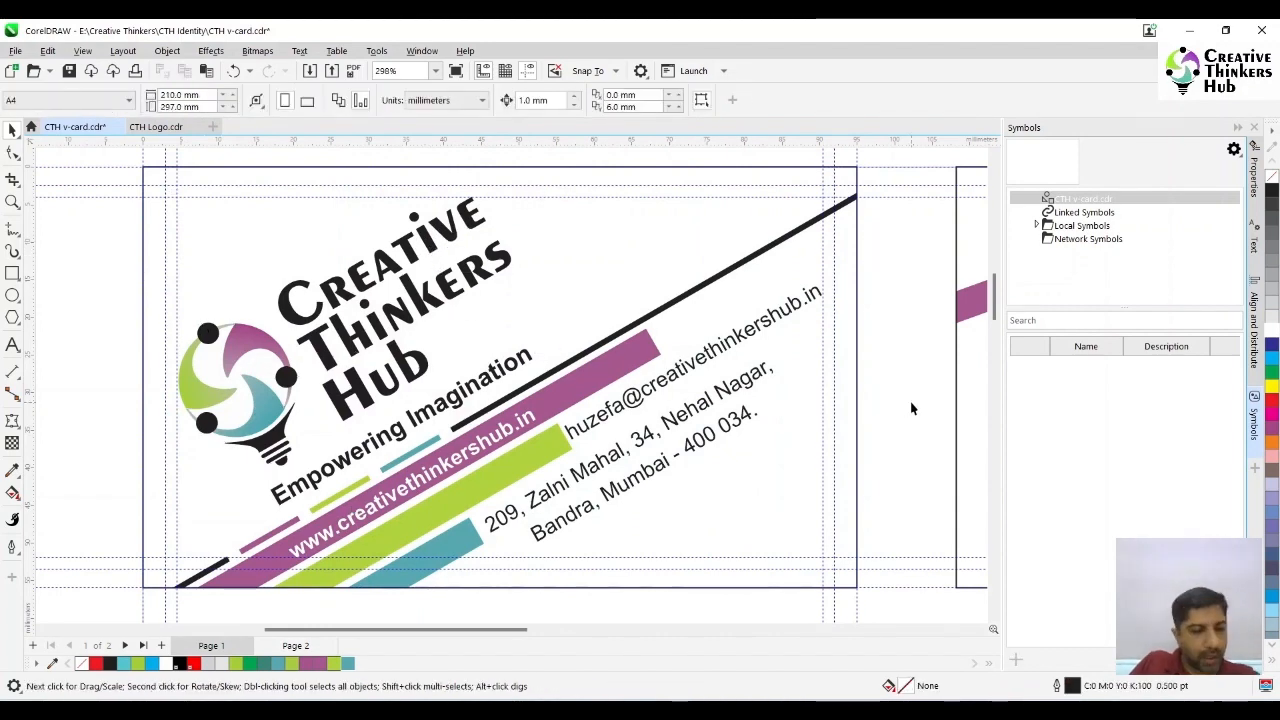
- Open the contact side's PowerClip contents, rotate the three lower coloured bars to 30 degrees and reposition them over the card's corner
{"action": "key", "text": "F4"}
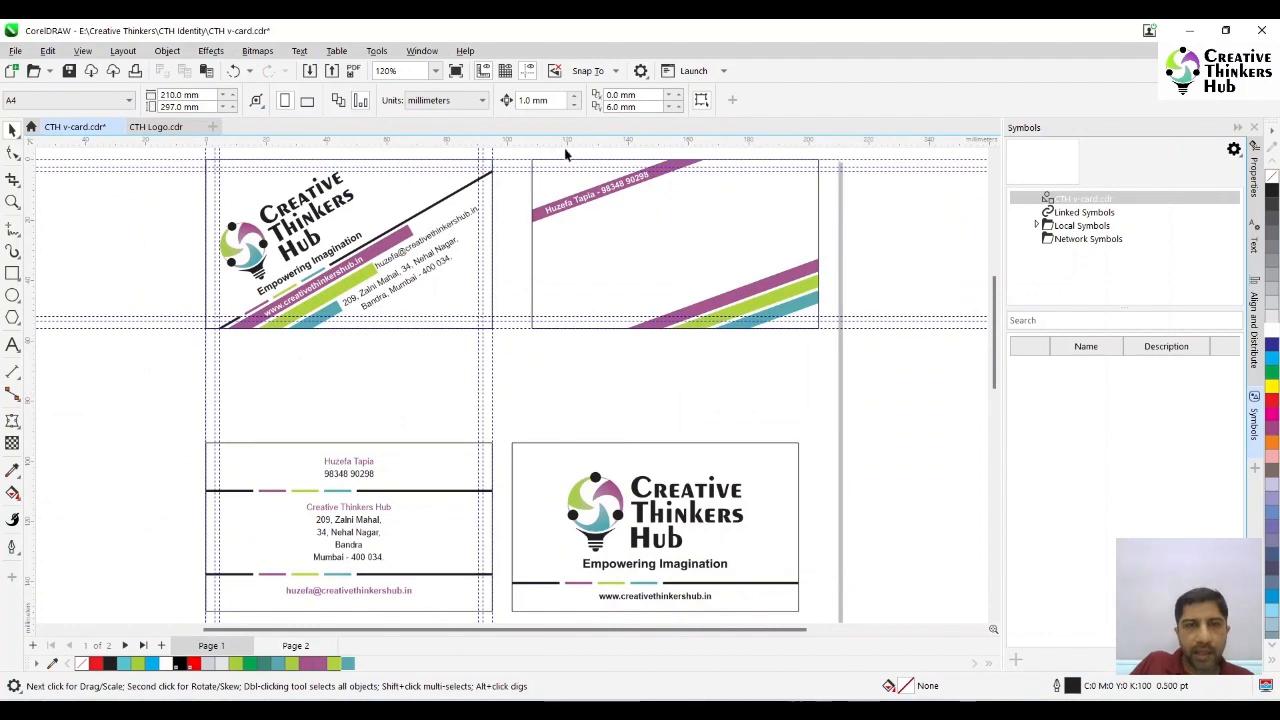
{"action": "left_click", "coordinate": [769, 287]}
{"action": "left_click", "coordinate": [769, 287], "text": "ctrl"}
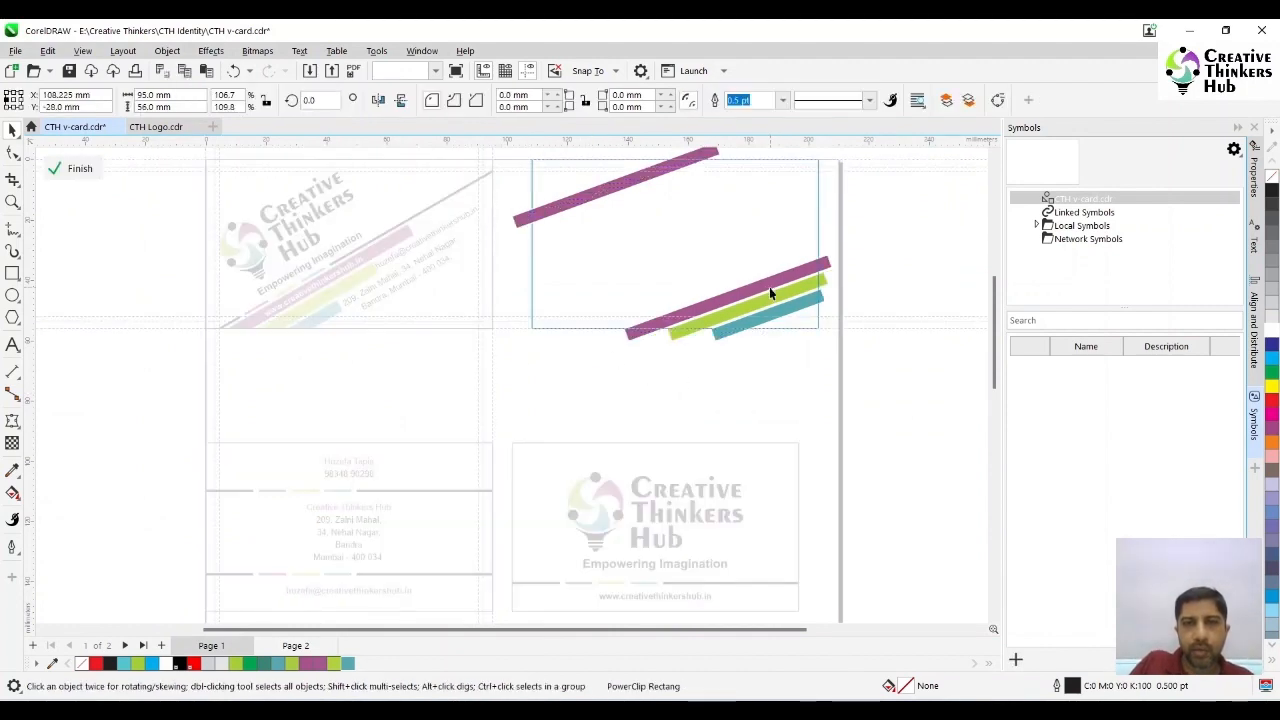
{"action": "left_click", "coordinate": [769, 287]}
{"action": "left_click", "coordinate": [776, 298], "text": "shift"}
{"action": "left_click", "coordinate": [780, 311], "text": "shift"}
{"action": "double_click", "coordinate": [313, 100]}
{"action": "type", "text": "30"}
{"action": "key", "text": "Return"}
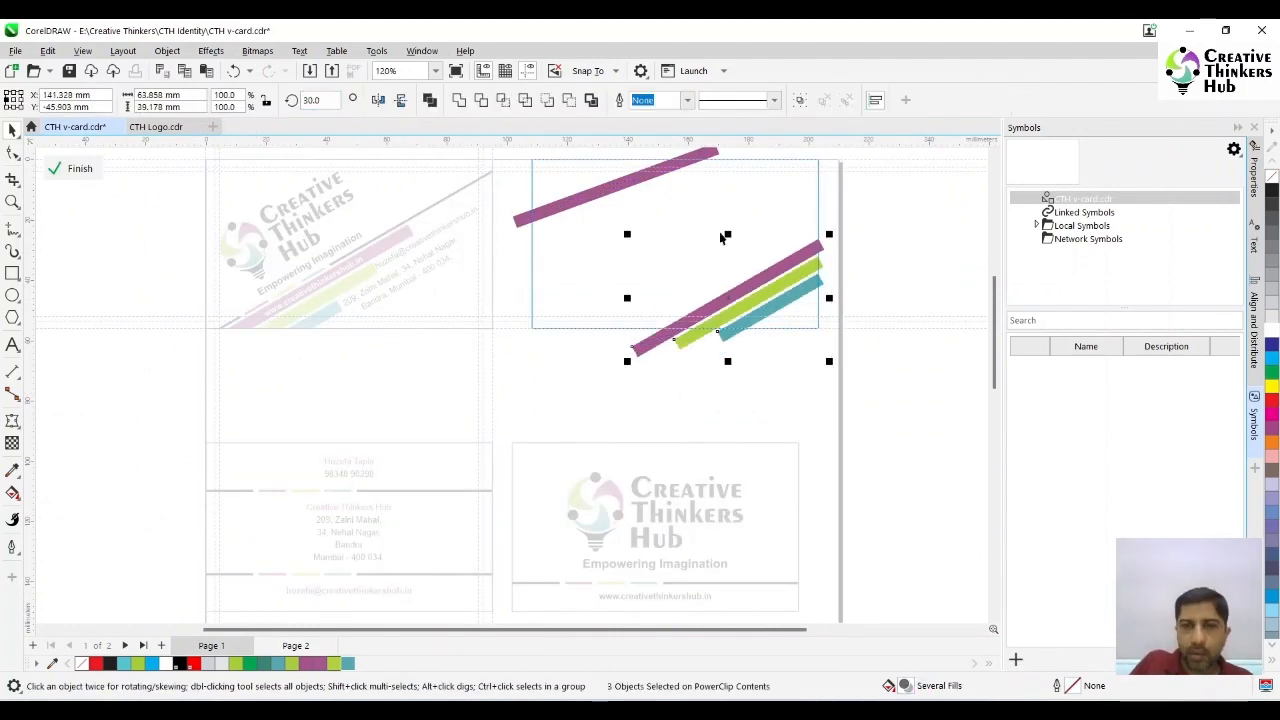
{"action": "left_click_drag", "start_coordinate": [798, 269], "coordinate": [801, 272]}
- Rotate the upper purple bar and the name-and-phone text on it to 30 degrees, finishing the PowerClip edit
{"action": "left_click", "coordinate": [640, 178]}
{"action": "type", "text": "30"}
{"action": "key", "text": "Return"}
{"action": "left_click_drag", "start_coordinate": [322, 100], "coordinate": [284, 106]}
{"action": "left_click", "coordinate": [79, 169]}
{"action": "left_click", "coordinate": [625, 188]}
{"action": "type", "text": "30"}
- Move the logo side to the right of the contact side, and place the contact side within the guides
{"action": "left_click", "coordinate": [12, 202]}
{"action": "left_click_drag", "start_coordinate": [509, 153], "coordinate": [890, 351]}
{"action": "key", "text": "F3"}
{"action": "left_click", "coordinate": [12, 131]}
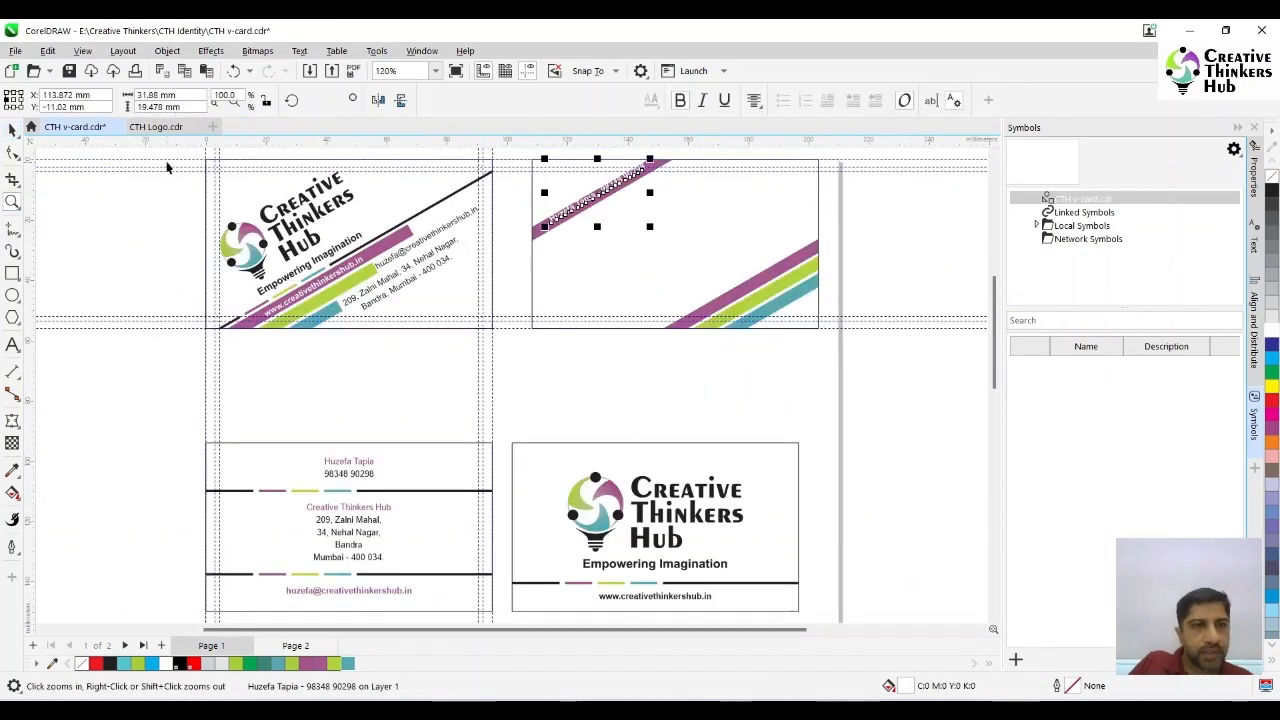
{"action": "left_click", "coordinate": [361, 253]}
{"action": "left_click_drag", "start_coordinate": [361, 253], "coordinate": [861, 253]}
{"action": "left_click_drag", "start_coordinate": [609, 308], "coordinate": [630, 360]}
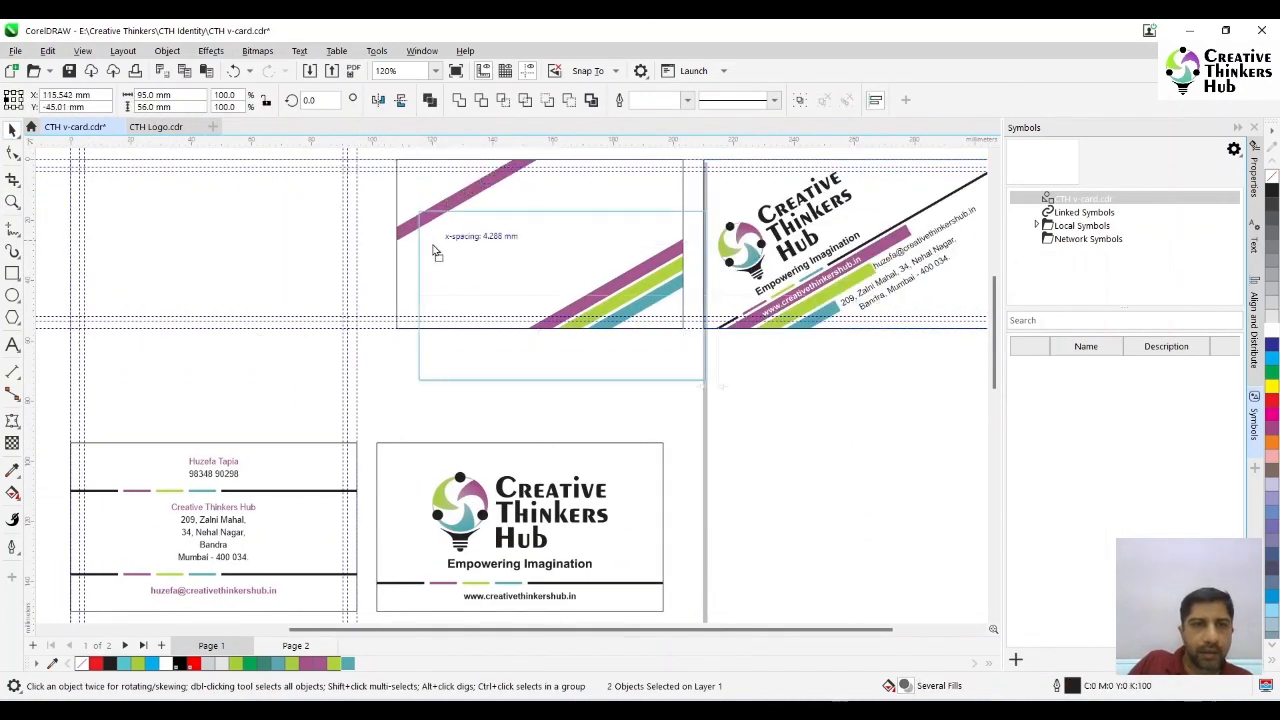
{"action": "left_click_drag", "start_coordinate": [418, 211], "coordinate": [366, 344]}
- Align the name-and-phone text with the inner left guide and centre it on the upper purple bar
{"action": "left_click", "coordinate": [12, 202]}
{"action": "left_click", "coordinate": [12, 131]}
{"action": "left_click", "coordinate": [282, 280]}
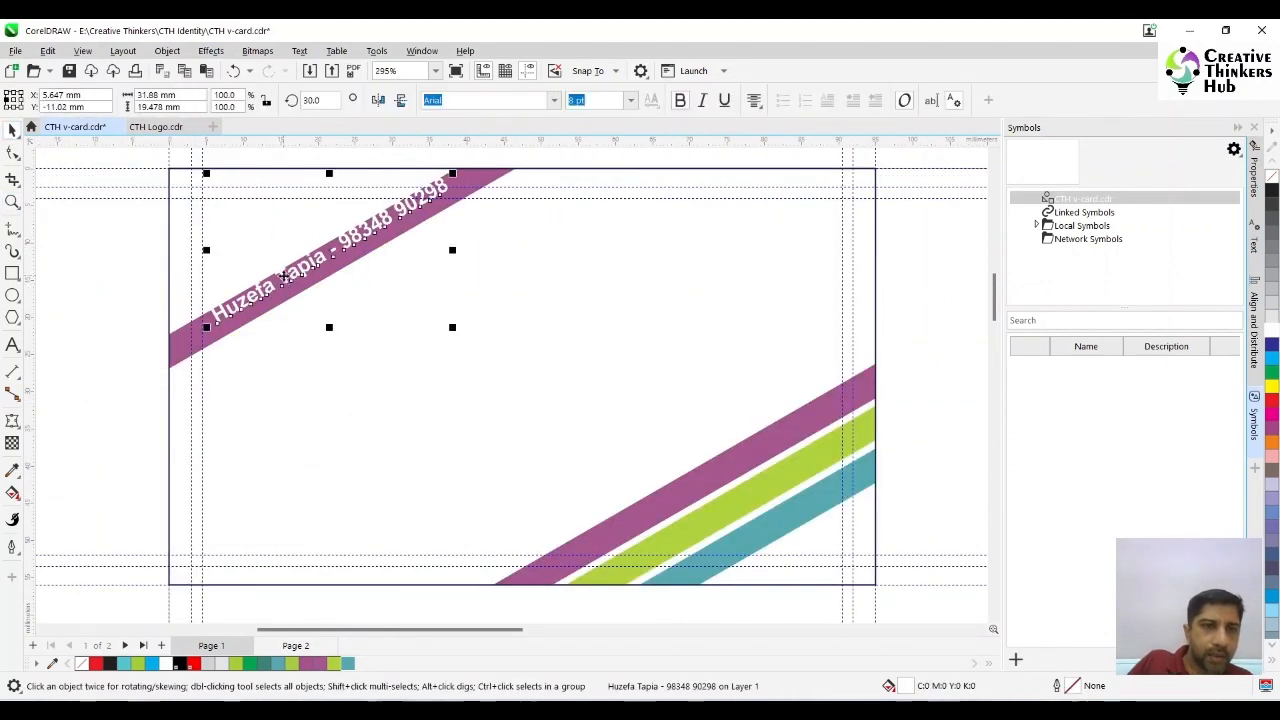
{"action": "left_click_drag", "start_coordinate": [282, 280], "coordinate": [278, 298]}
{"action": "left_click", "coordinate": [297, 277], "text": "ctrl"}
{"action": "left_click", "coordinate": [297, 277]}
{"action": "key", "text": "Down"}
{"action": "left_click", "coordinate": [129, 286], "text": "ctrl"}
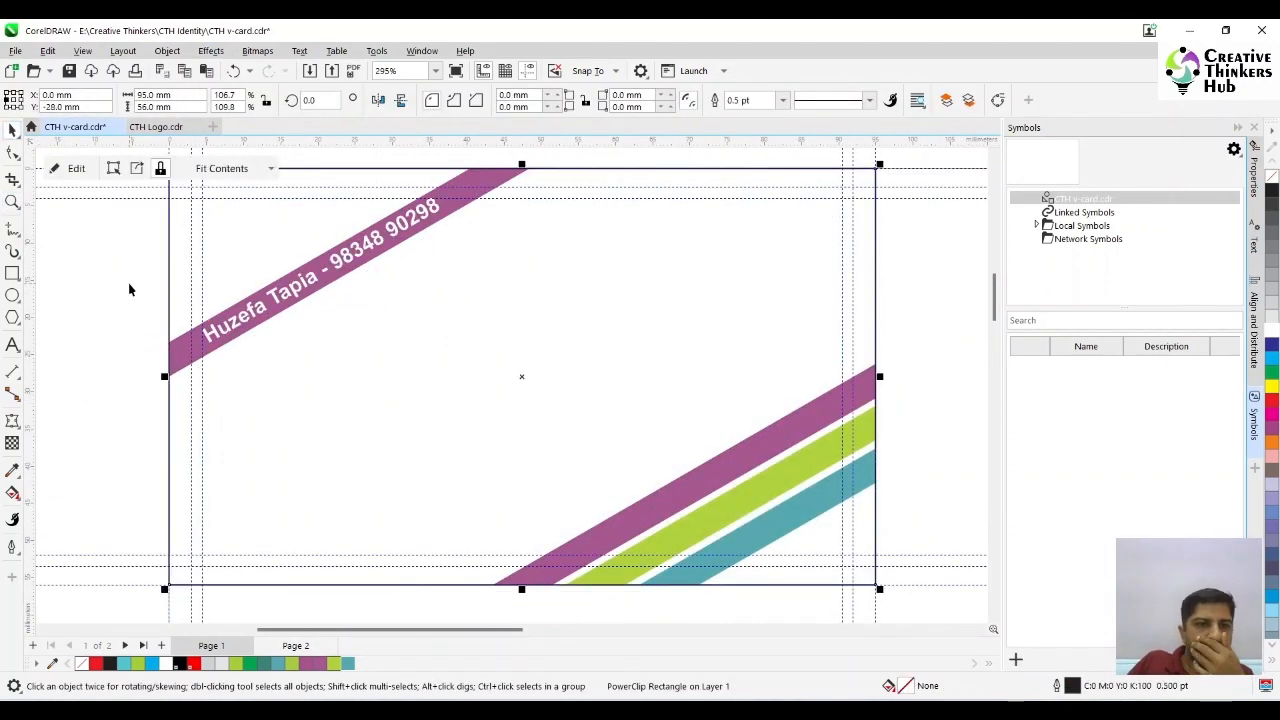
{"action": "left_click", "coordinate": [129, 286]}
- Create a paragraph text frame about 68 × 24 mm on the contact side and paste the copied coaching services text into it
{"action": "scroll", "coordinate": [90, 310], "scroll_direction": "down", "scroll_amount": 1}
{"action": "left_click", "coordinate": [12, 344]}
{"action": "left_click_drag", "start_coordinate": [183, 343], "coordinate": [516, 458]}
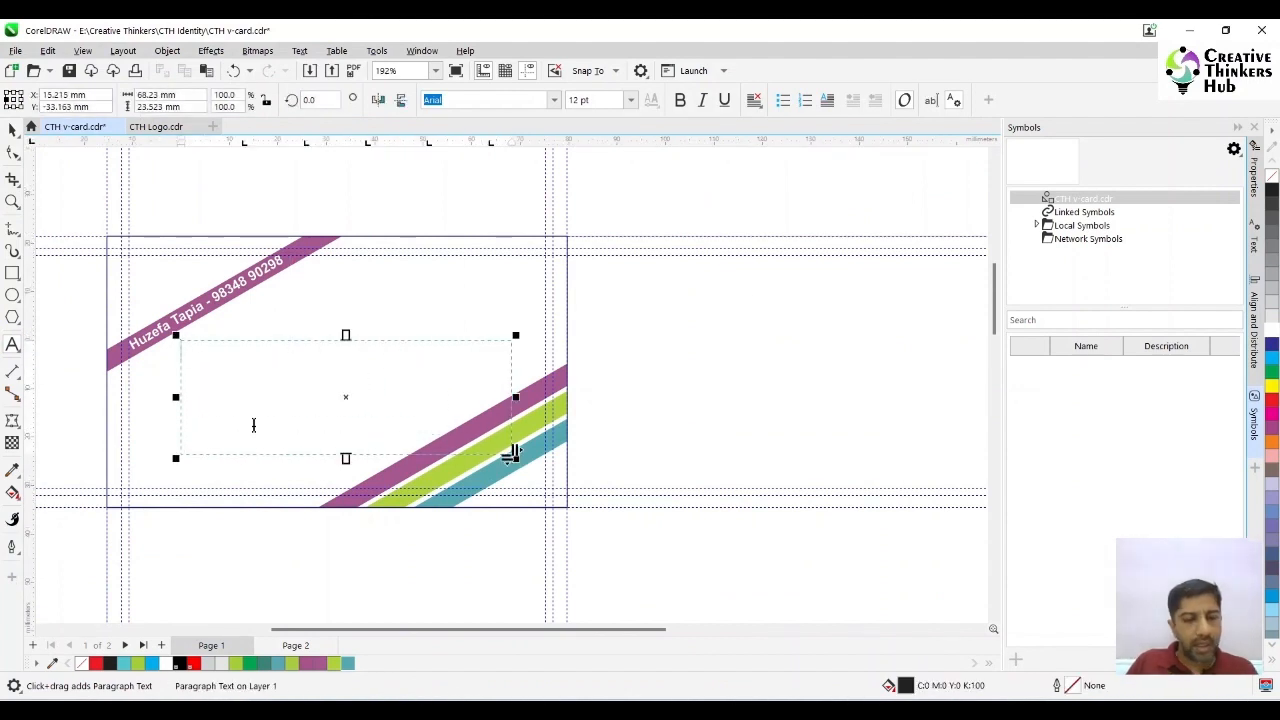
{"action": "key", "text": "ctrl+v"}
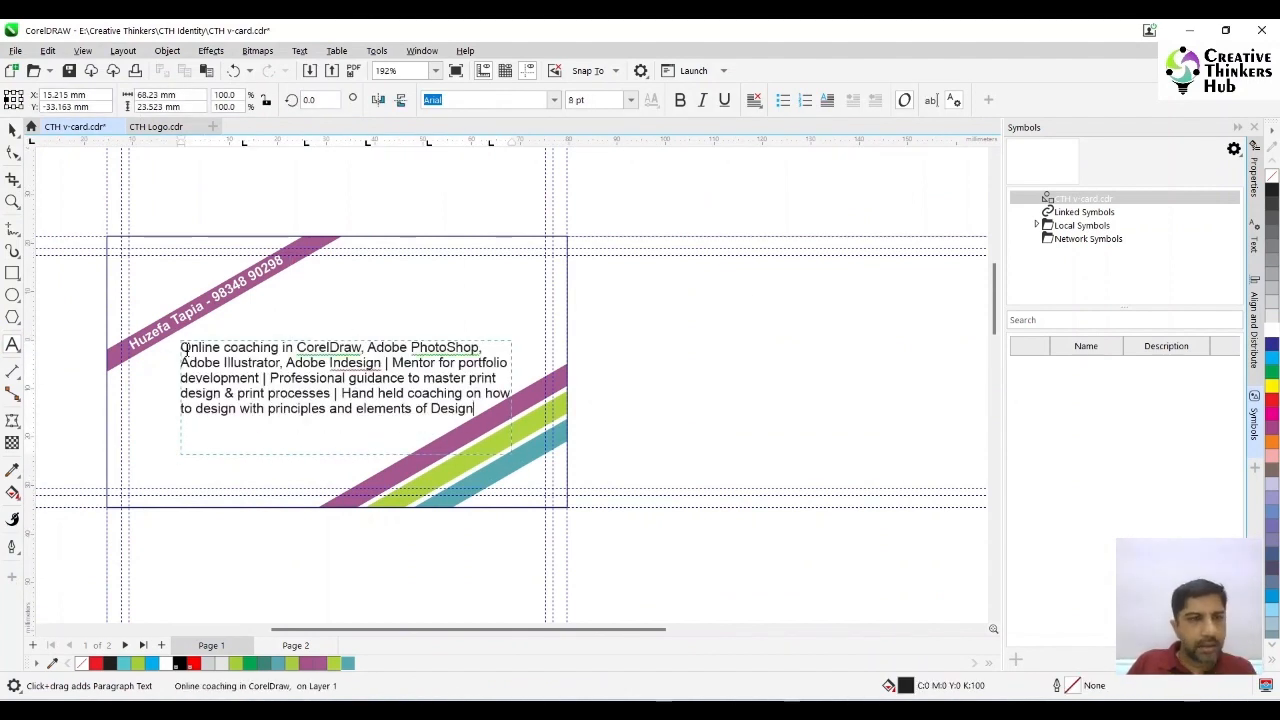
{"action": "left_click", "coordinate": [13, 131]}
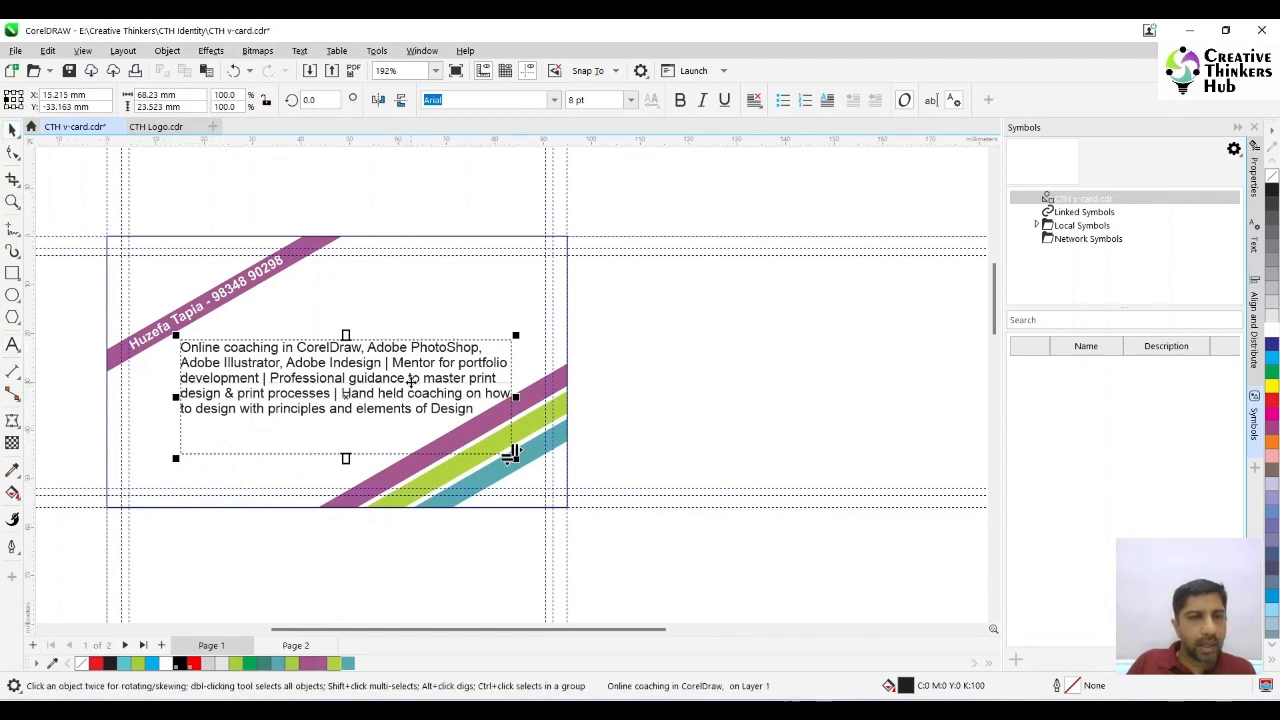
- Apply an envelope to the services text frame and delete the midpoint node on each of its four sides
{"action": "left_click", "coordinate": [13, 422]}
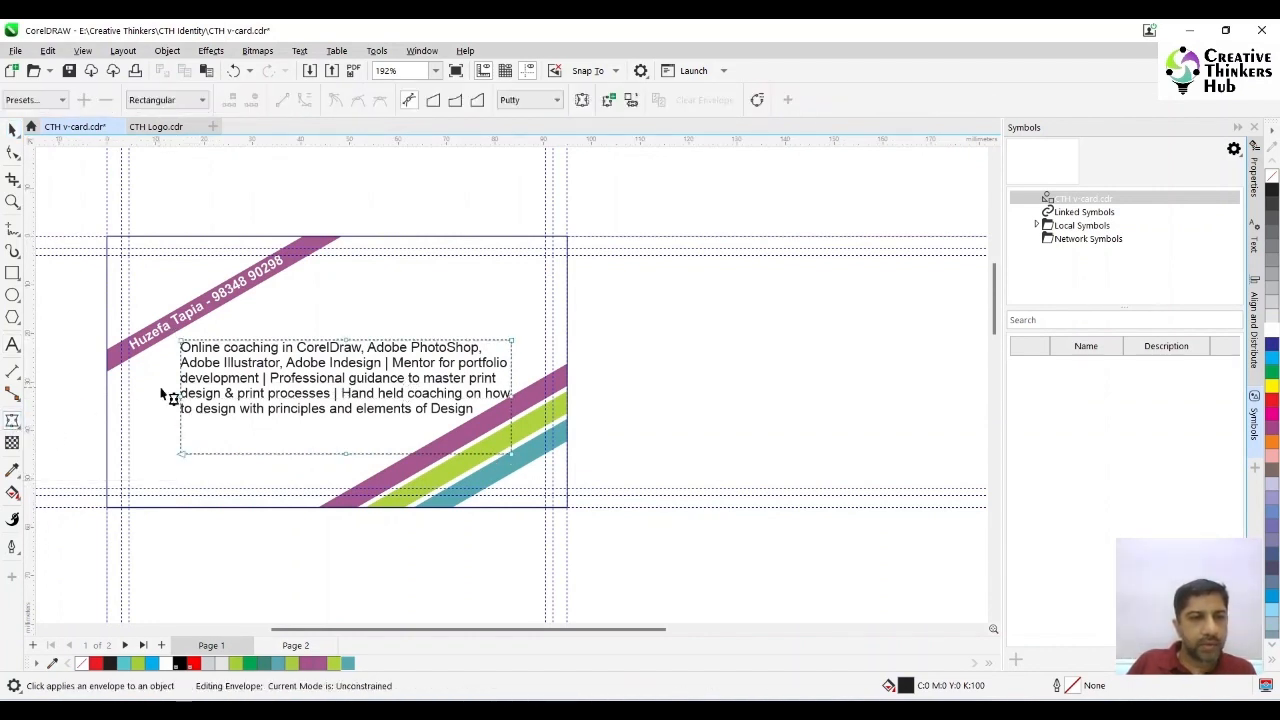
{"action": "left_click_drag", "start_coordinate": [161, 388], "coordinate": [242, 421]}
{"action": "key", "text": "Delete"}
{"action": "left_click_drag", "start_coordinate": [323, 303], "coordinate": [384, 384]}
{"action": "key", "text": "Delete"}
{"action": "left_click_drag", "start_coordinate": [466, 380], "coordinate": [581, 427]}
{"action": "key", "text": "Delete"}
{"action": "left_click_drag", "start_coordinate": [293, 420], "coordinate": [394, 489]}
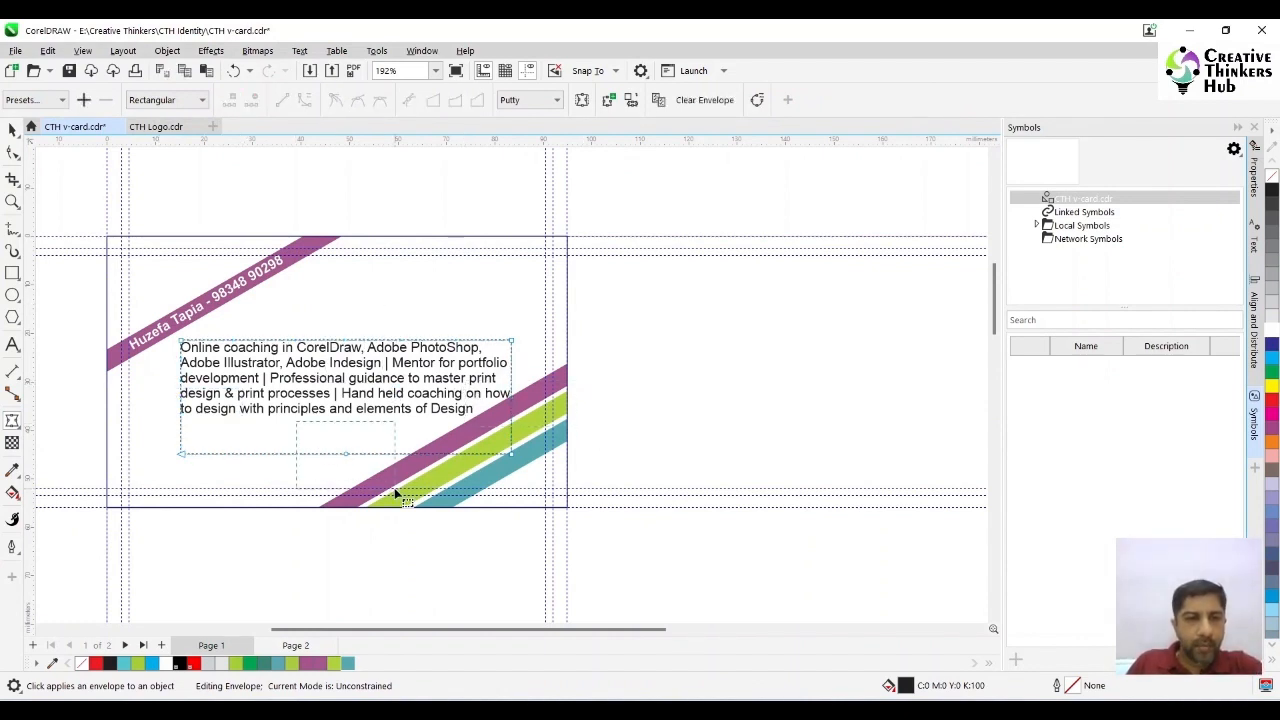
{"action": "key", "text": "Delete"}
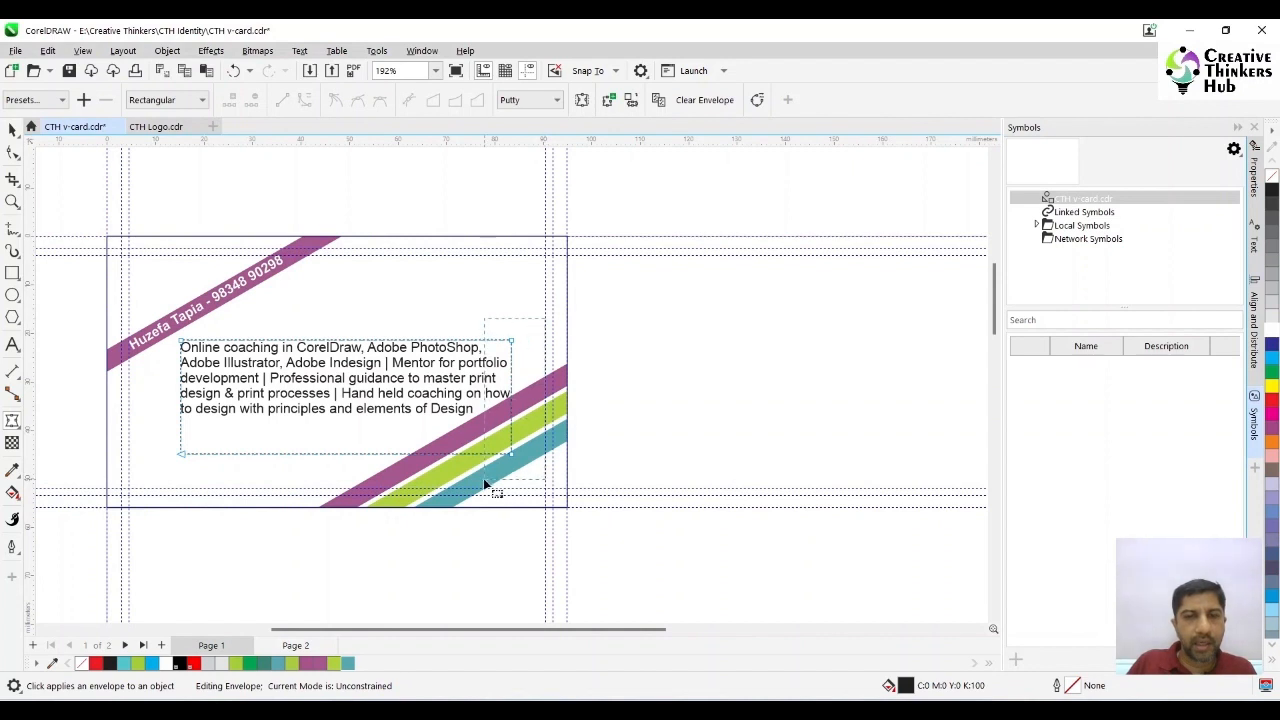
- Convert the envelope segments between the remaining corner nodes to straight lines
{"action": "left_click_drag", "start_coordinate": [484, 485], "coordinate": [484, 485]}
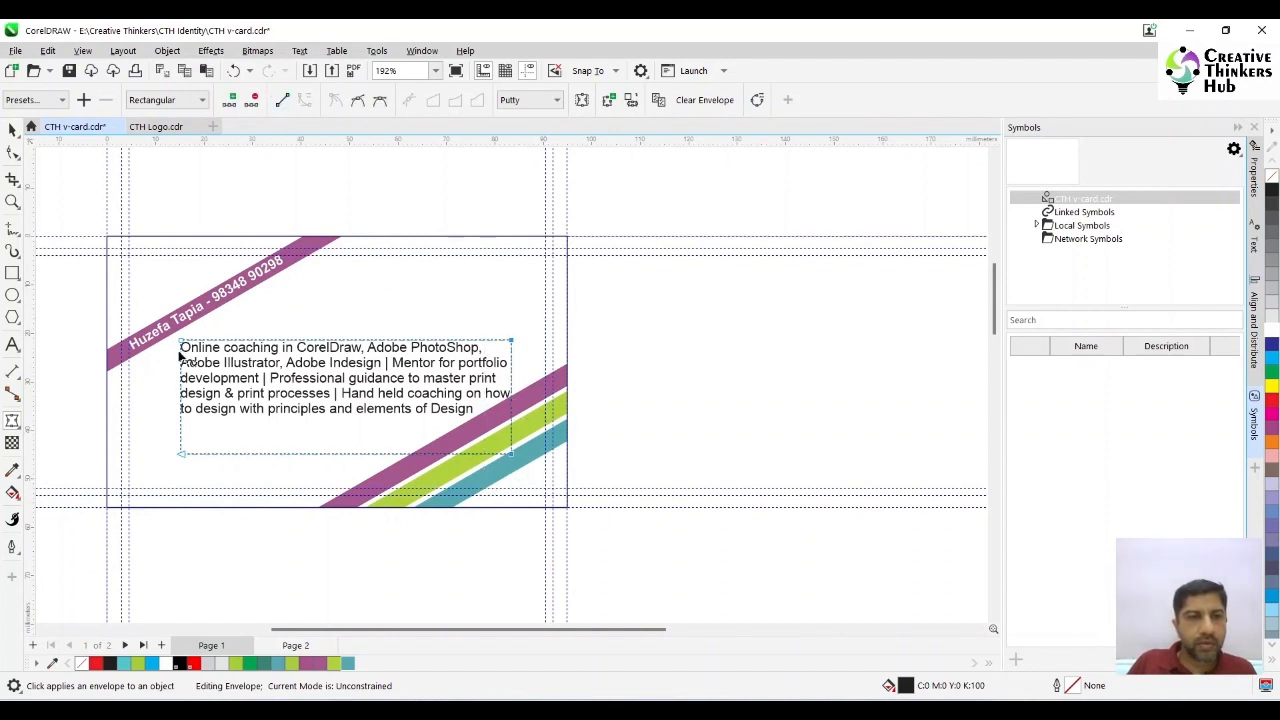
{"action": "left_click_drag", "start_coordinate": [155, 302], "coordinate": [224, 492]}
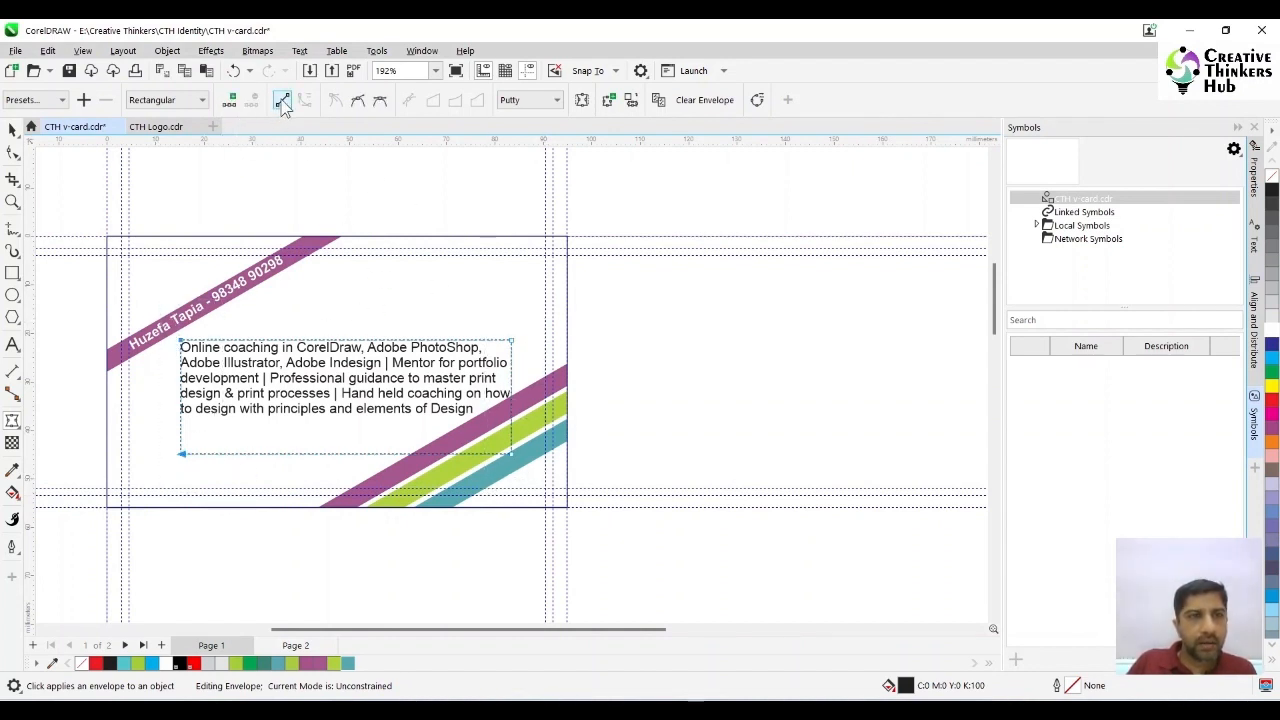
{"action": "left_click", "coordinate": [283, 100]}
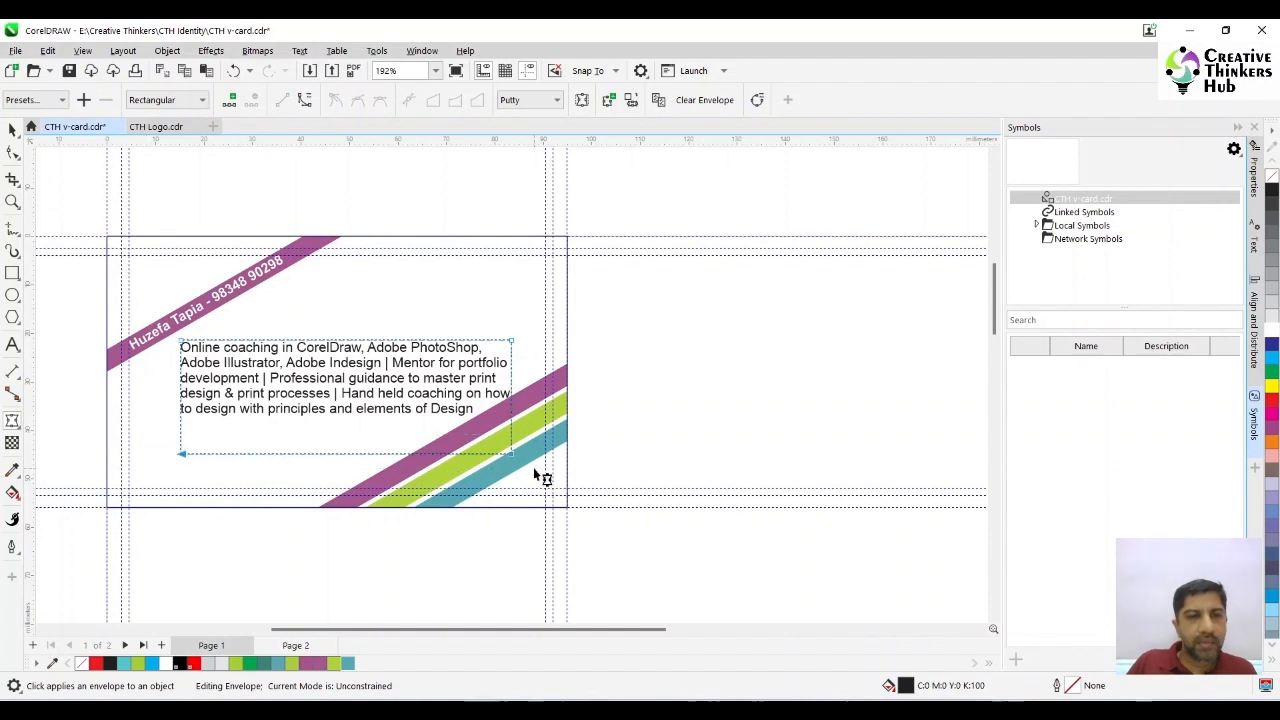
- Rotate the services text frame to 30 degrees and move it against the inner left guide
{"action": "left_click", "coordinate": [12, 131]}
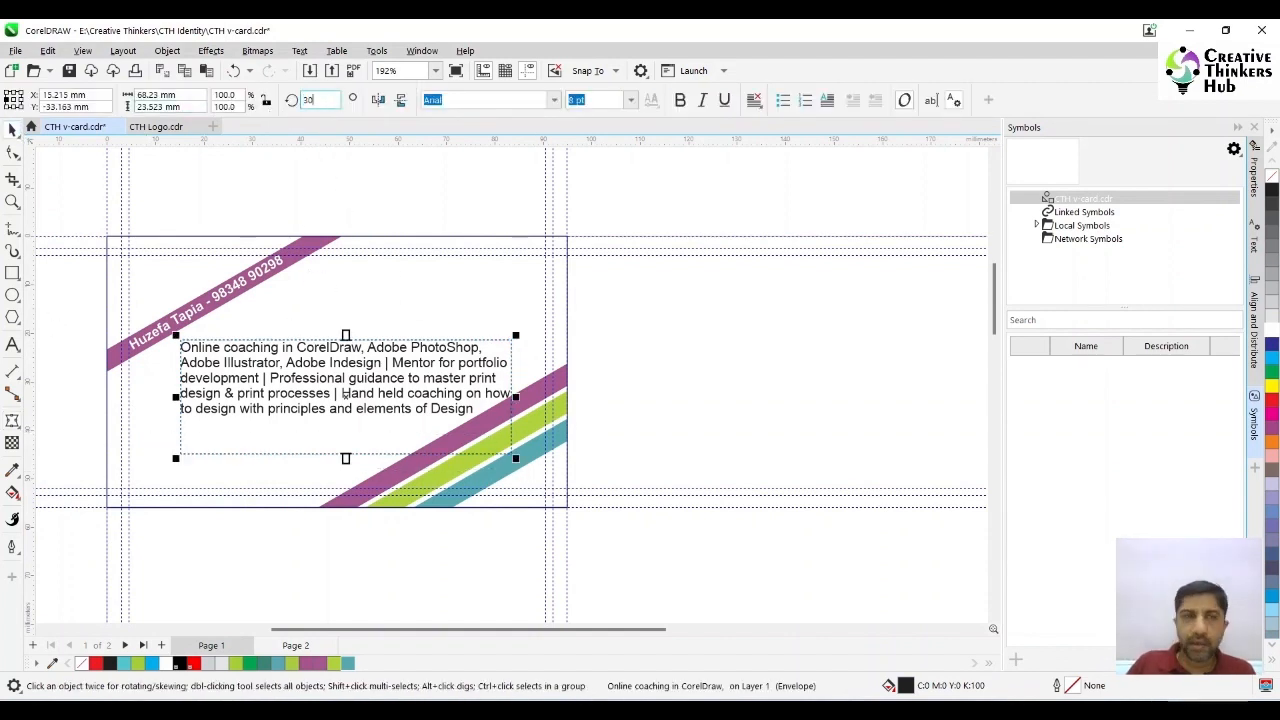
{"action": "key", "text": "Return"}
{"action": "left_click_drag", "start_coordinate": [357, 347], "coordinate": [314, 340]}
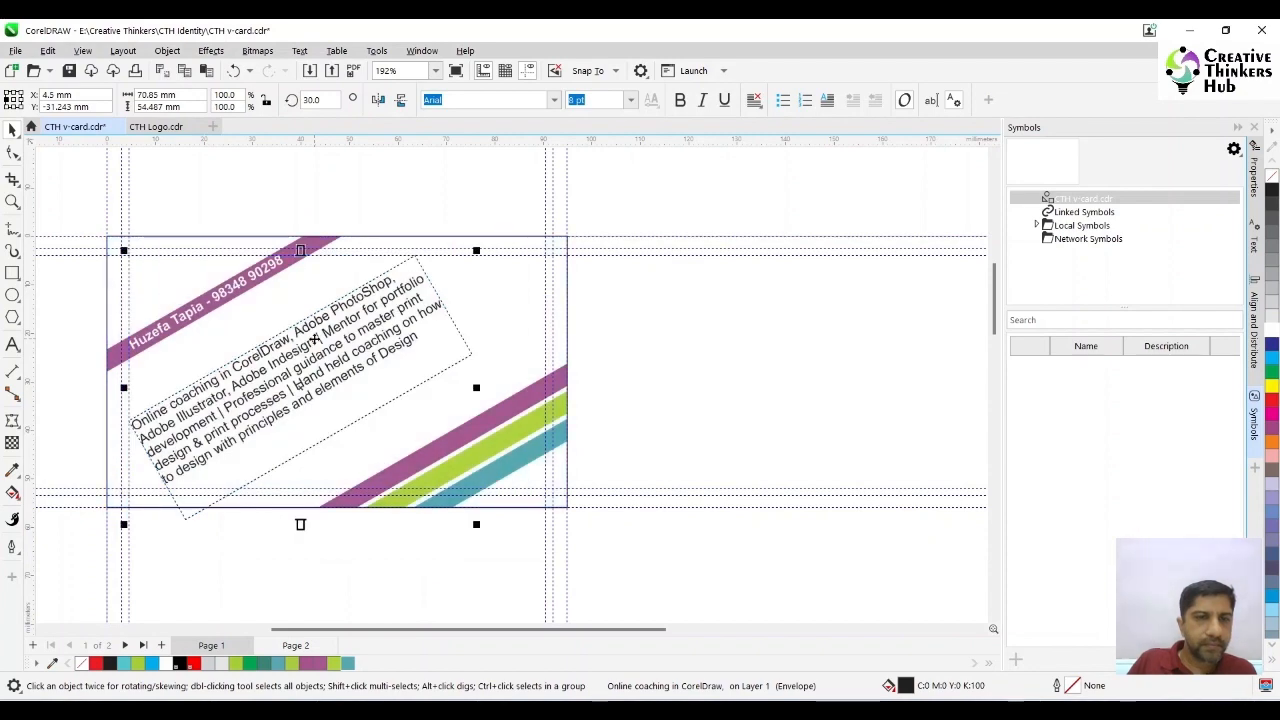
{"action": "left_click", "coordinate": [14, 156]}
{"action": "left_click_drag", "start_coordinate": [417, 257], "coordinate": [319, 257]}
{"action": "key", "text": "ctrl+z"}
- Raise the services text frame beneath the name bar and reshape its envelope by moving three corner nodes to the inner guides
{"action": "left_click", "coordinate": [13, 130]}
{"action": "left_click_drag", "start_coordinate": [315, 342], "coordinate": [316, 308]}
{"action": "key", "text": "F10"}
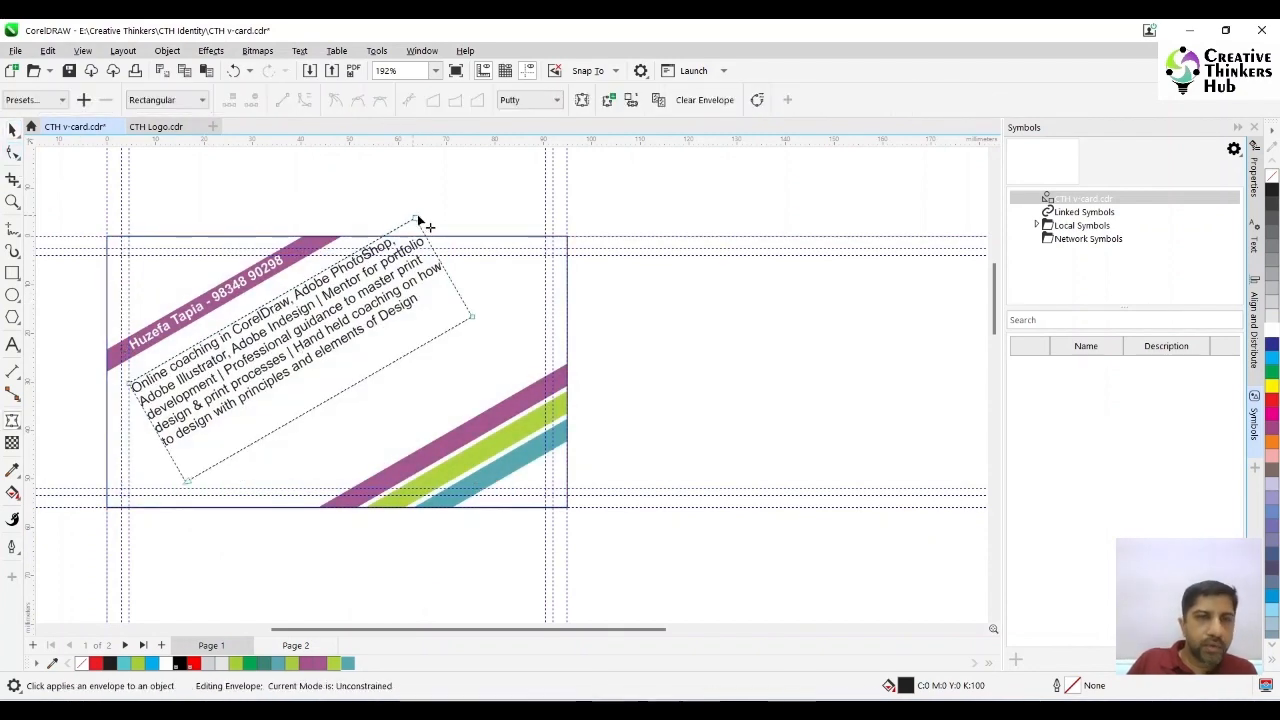
{"action": "left_click_drag", "start_coordinate": [417, 219], "coordinate": [347, 256]}
{"action": "left_click_drag", "start_coordinate": [472, 317], "coordinate": [527, 258]}
{"action": "left_click_drag", "start_coordinate": [189, 486], "coordinate": [129, 495]}
- Set the whole services paragraph to Full Justify alignment
{"action": "left_click", "coordinate": [13, 345]}
{"action": "left_click", "coordinate": [228, 362]}
{"action": "key", "text": "ctrl+a"}
{"action": "left_click", "coordinate": [755, 101]}
{"action": "left_click", "coordinate": [782, 155]}
{"action": "left_click", "coordinate": [755, 101]}
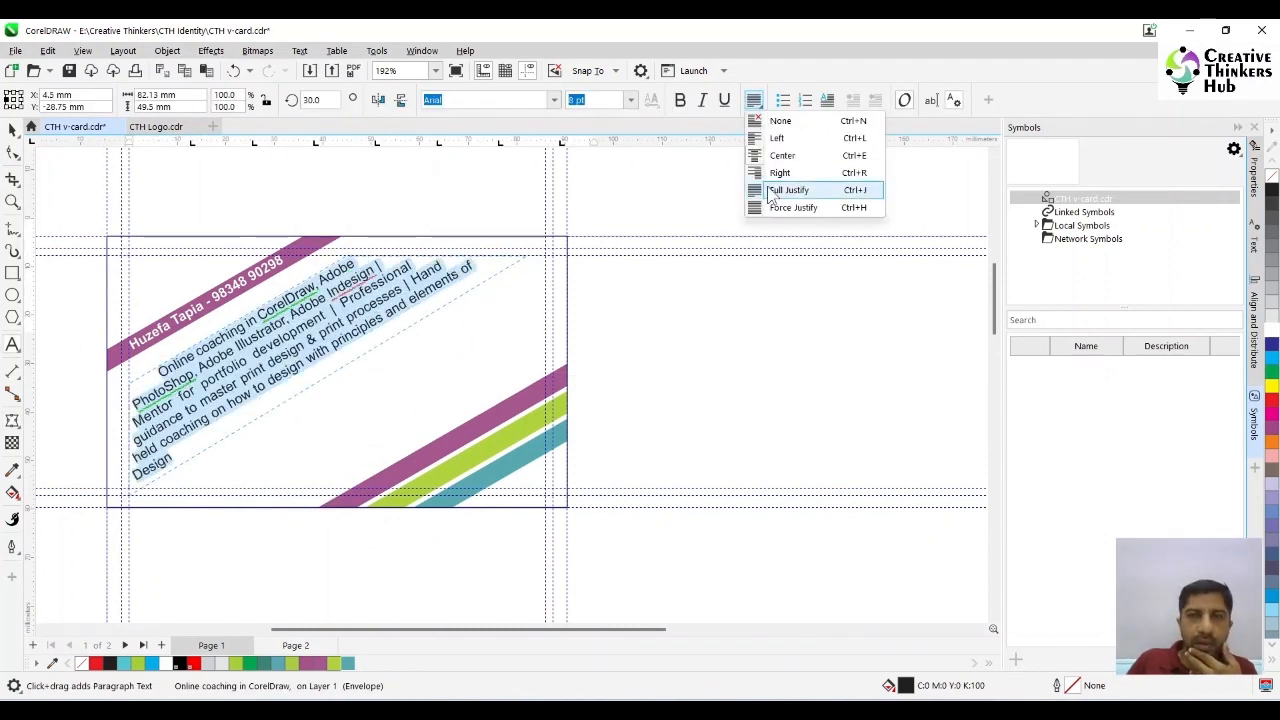
{"action": "left_click", "coordinate": [786, 189]}
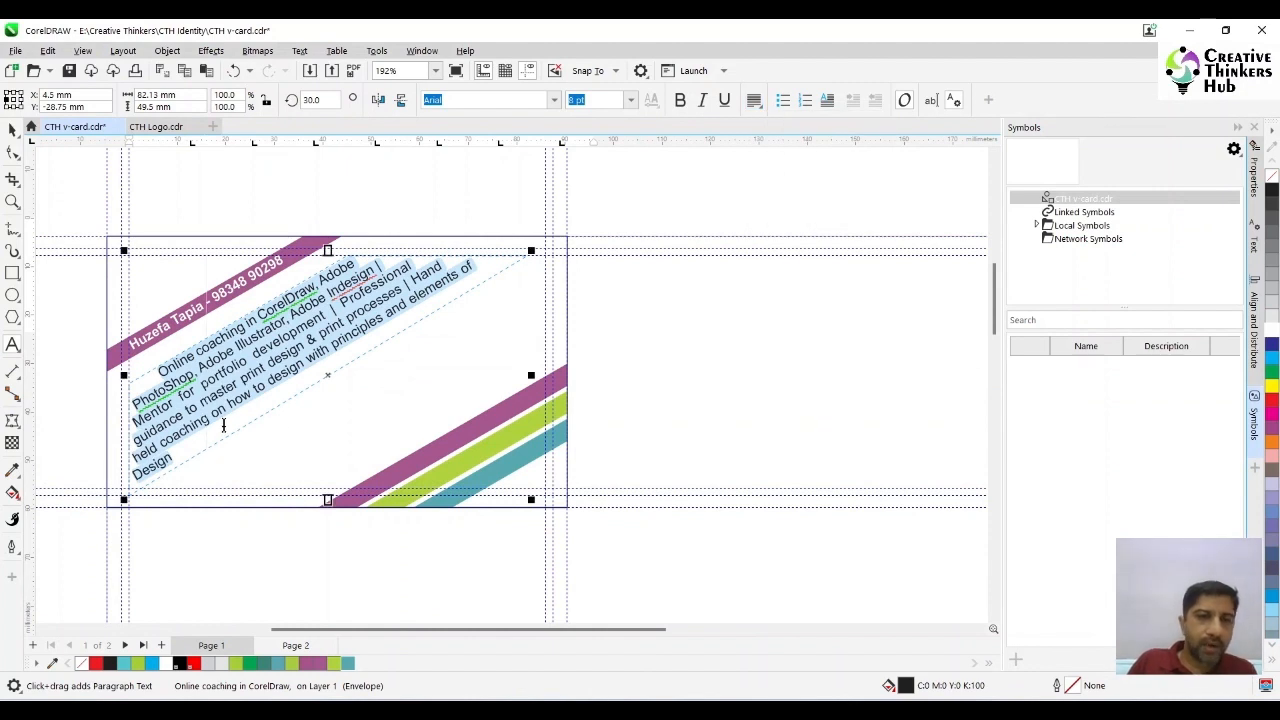
{"action": "left_click", "coordinate": [223, 430]}
{"action": "key", "text": "Escape"}
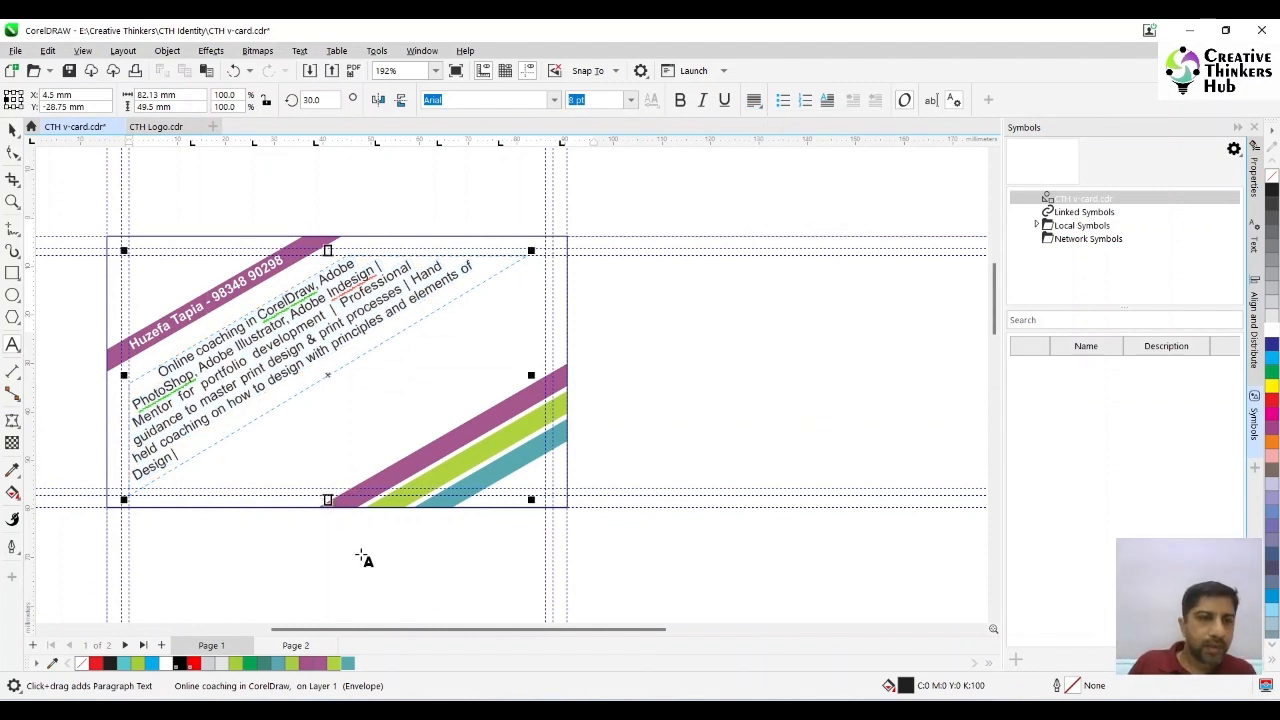
- Remove "& print processes" from the services text and append "Professional guidance to master print processes" at its end
{"action": "left_click_drag", "start_coordinate": [309, 344], "coordinate": [404, 291]}
{"action": "key", "text": "BackSpace"}
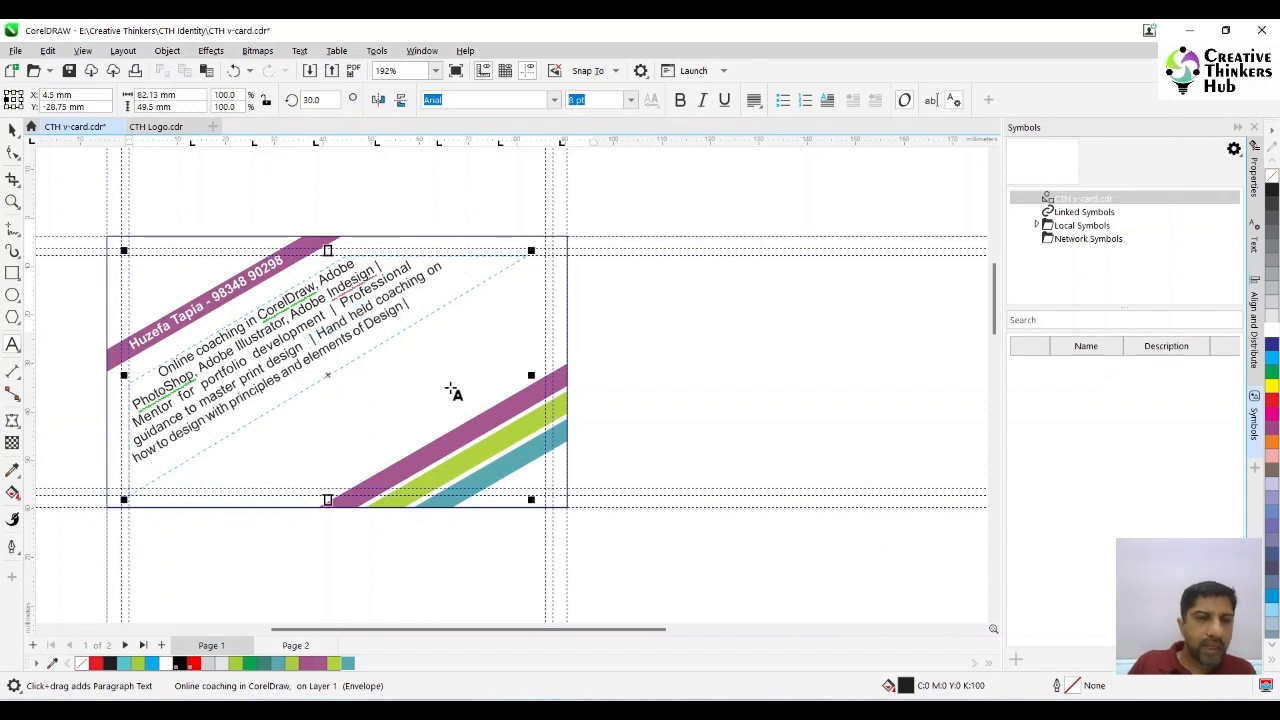
{"action": "key", "text": "BackSpace"}
{"action": "left_click", "coordinate": [434, 288]}
{"action": "type", "text": "Profess"}
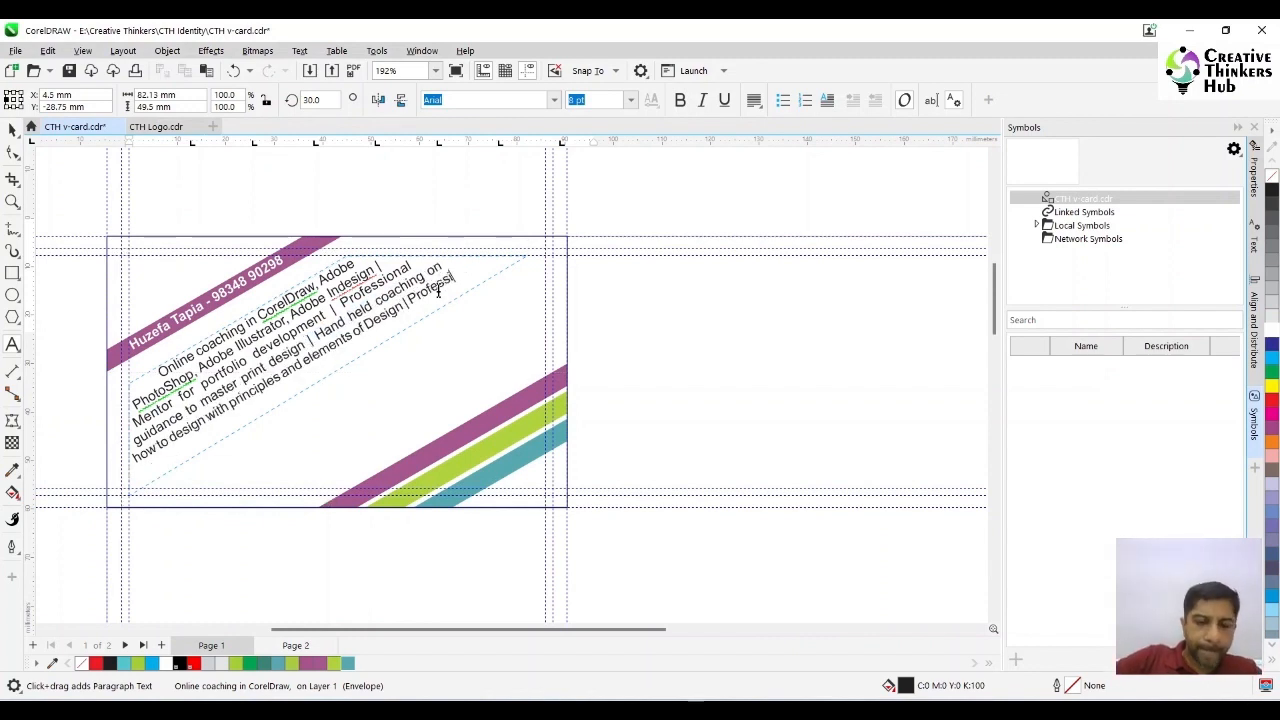
{"action": "type", "text": "ional guidance to master print processes"}
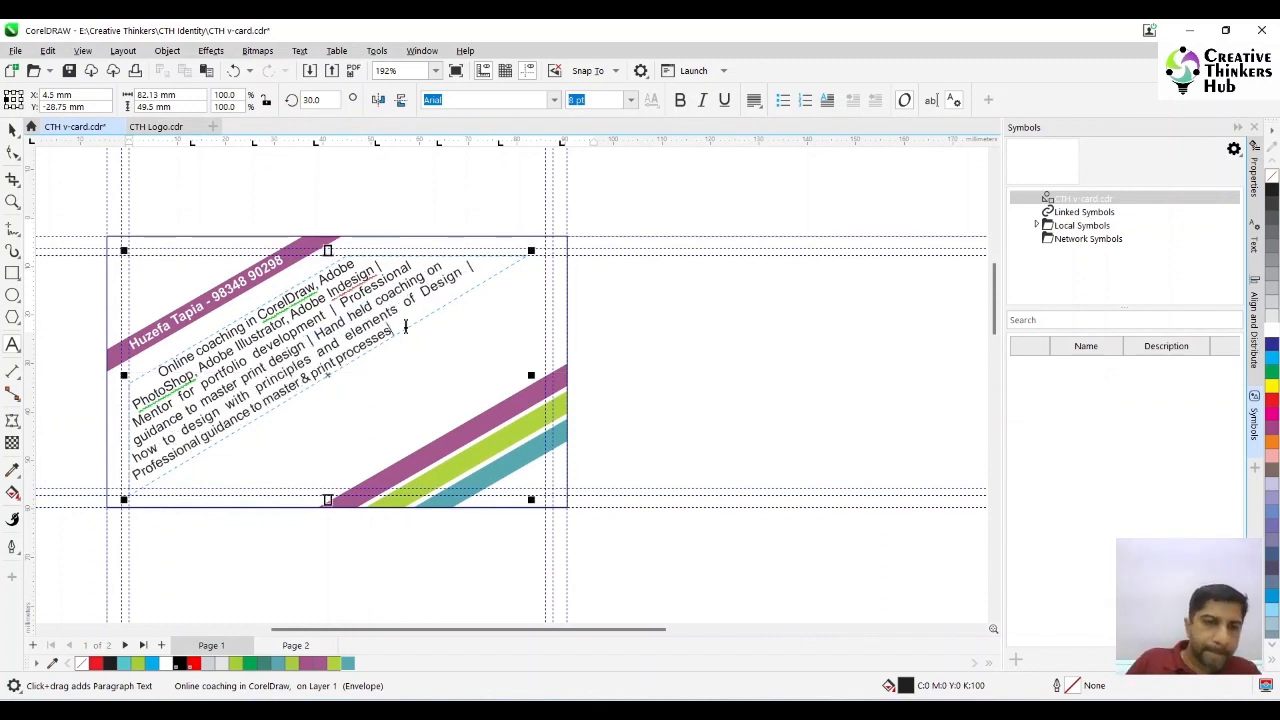
{"action": "left_click", "coordinate": [12, 131]}
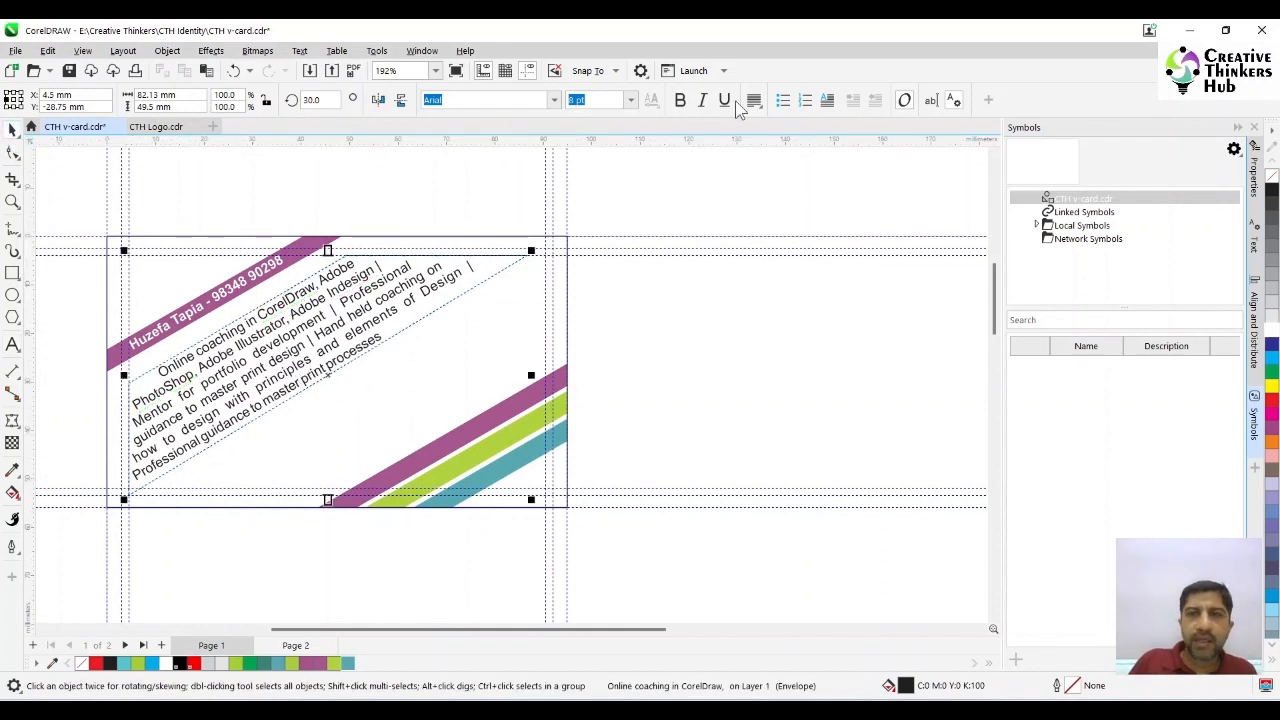
- Try Center alignment on the services text, then return it to Full Justify
{"action": "left_click", "coordinate": [754, 100]}
{"action": "left_click", "coordinate": [776, 157]}
{"action": "left_click", "coordinate": [754, 100]}
{"action": "left_click", "coordinate": [760, 194]}
{"action": "left_click", "coordinate": [486, 347]}
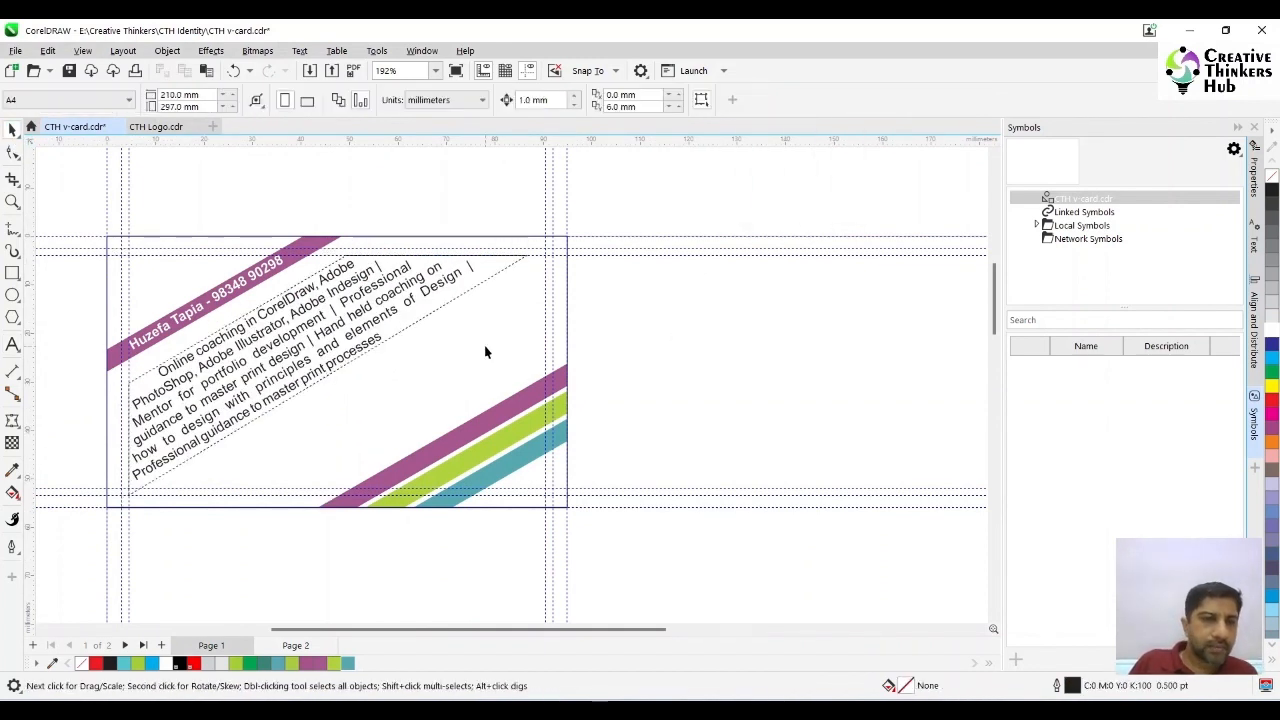
- Delete the words "how to" before "design with principles" in the services text
{"action": "key", "text": "F8"}
{"action": "left_click_drag", "start_coordinate": [181, 432], "coordinate": [121, 471]}
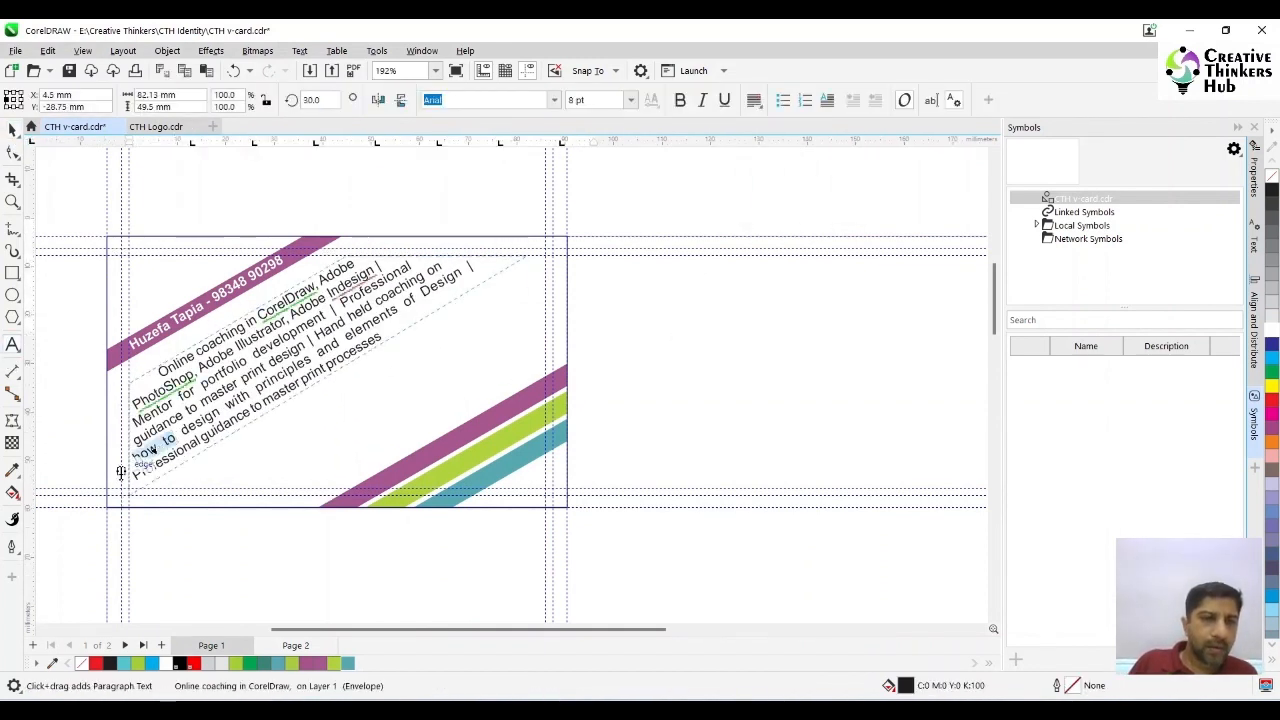
{"action": "key", "text": "Delete"}
- Reinsert "& print processes" after "print design" and delete the appended "Professional guidance" phrase with its separator
{"action": "left_click_drag", "start_coordinate": [233, 419], "coordinate": [316, 375]}
{"action": "key", "text": "ctrl+c"}
{"action": "left_click", "coordinate": [307, 346]}
{"action": "type", "text": "&"}
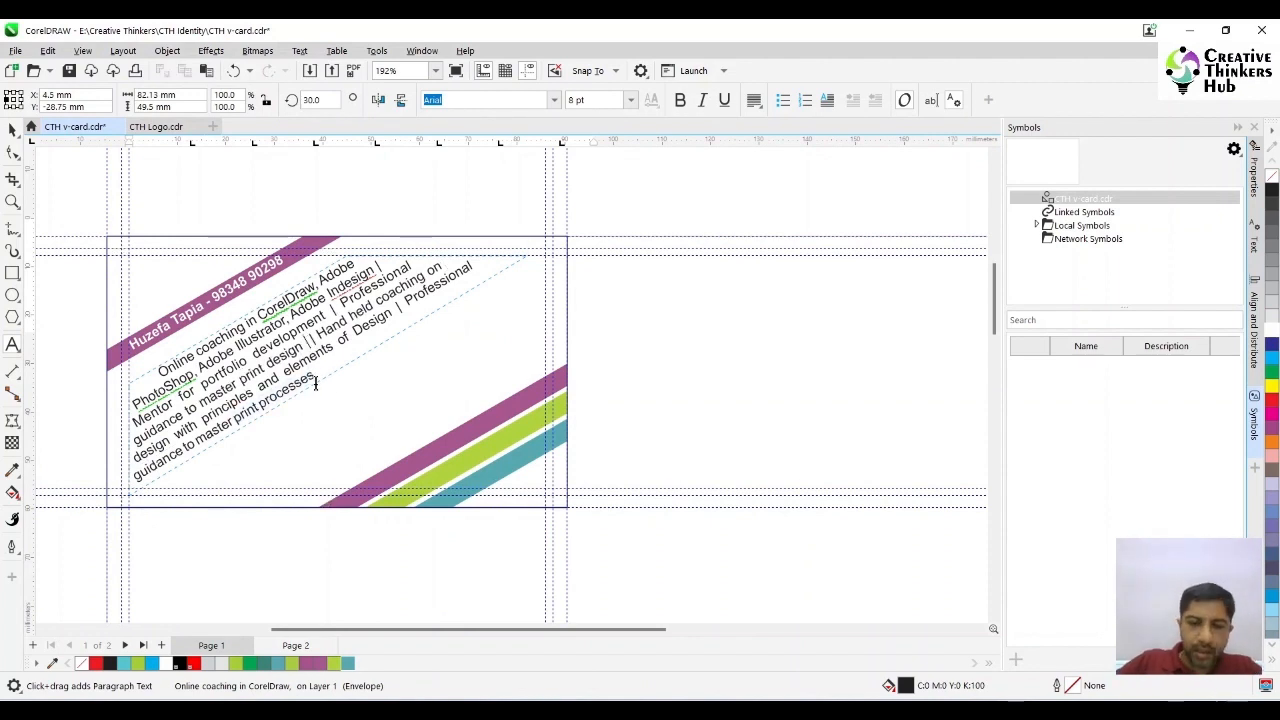
{"action": "key", "text": "ctrl+v"}
{"action": "left_click_drag", "start_coordinate": [380, 338], "coordinate": [130, 476]}
{"action": "key", "text": "BackSpace"}
{"action": "key", "text": "BackSpace"}
{"action": "key", "text": "BackSpace"}
{"action": "key", "text": "BackSpace"}
- Pull the services frame's upper right corner slightly inward, and move the frame a little lower beneath the name bar
{"action": "left_click", "coordinate": [12, 131]}
{"action": "left_click", "coordinate": [12, 153]}
{"action": "left_click_drag", "start_coordinate": [526, 257], "coordinate": [510, 256]}
{"action": "key", "text": "space"}
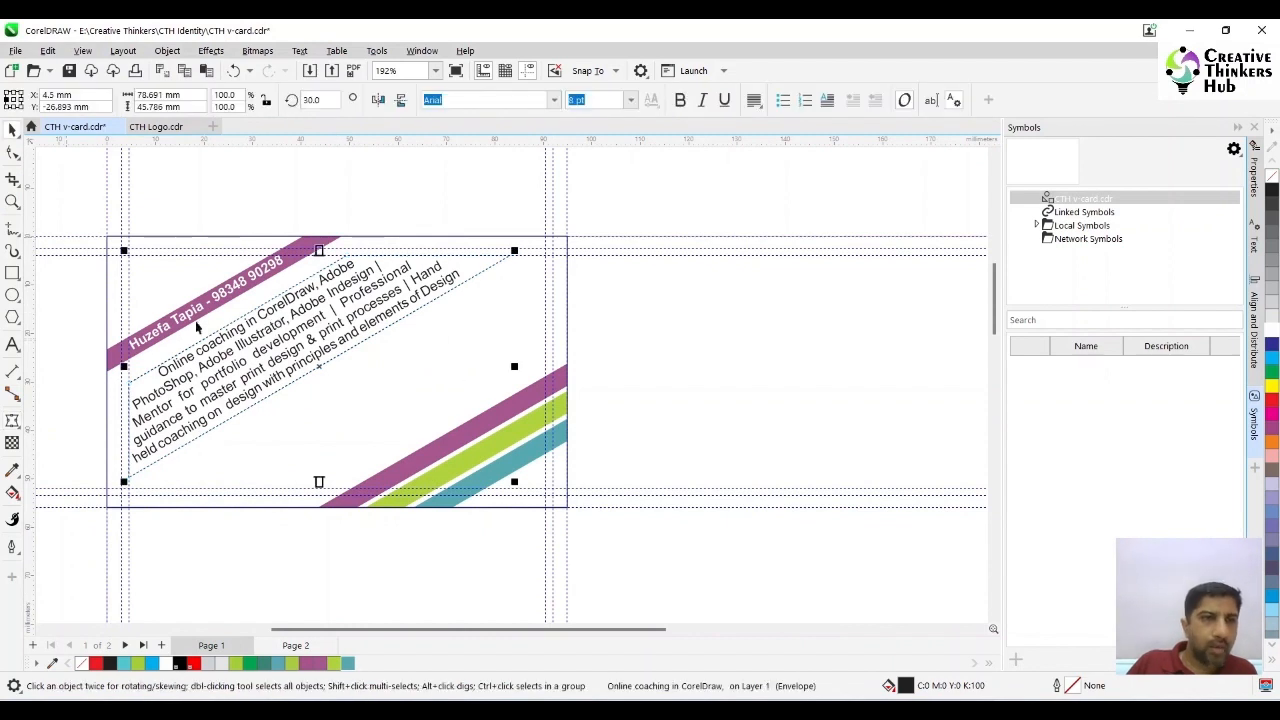
{"action": "left_click_drag", "start_coordinate": [240, 345], "coordinate": [240, 357]}
- Stretch the services frame's two upper corners and its lower corner to the right along the inner guides
{"action": "key", "text": "space"}
{"action": "left_click_drag", "start_coordinate": [347, 267], "coordinate": [363, 256]}
{"action": "left_click_drag", "start_coordinate": [510, 267], "coordinate": [537, 255]}
{"action": "left_click_drag", "start_coordinate": [130, 487], "coordinate": [165, 488]}
- Add an envelope node on the frame's lower left edge, and fine-tune the two nodes of the edge facing the name bar
{"action": "left_click", "coordinate": [151, 475]}
{"action": "left_click", "coordinate": [229, 100]}
{"action": "left_click_drag", "start_coordinate": [129, 395], "coordinate": [129, 387]}
{"action": "left_click_drag", "start_coordinate": [363, 256], "coordinate": [354, 255]}
{"action": "left_click_drag", "start_coordinate": [129, 387], "coordinate": [130, 395]}
{"action": "left_click_drag", "start_coordinate": [354, 255], "coordinate": [368, 256]}
{"action": "key", "text": "space"}
{"action": "key", "text": "Escape"}
{"action": "left_click", "coordinate": [290, 386]}
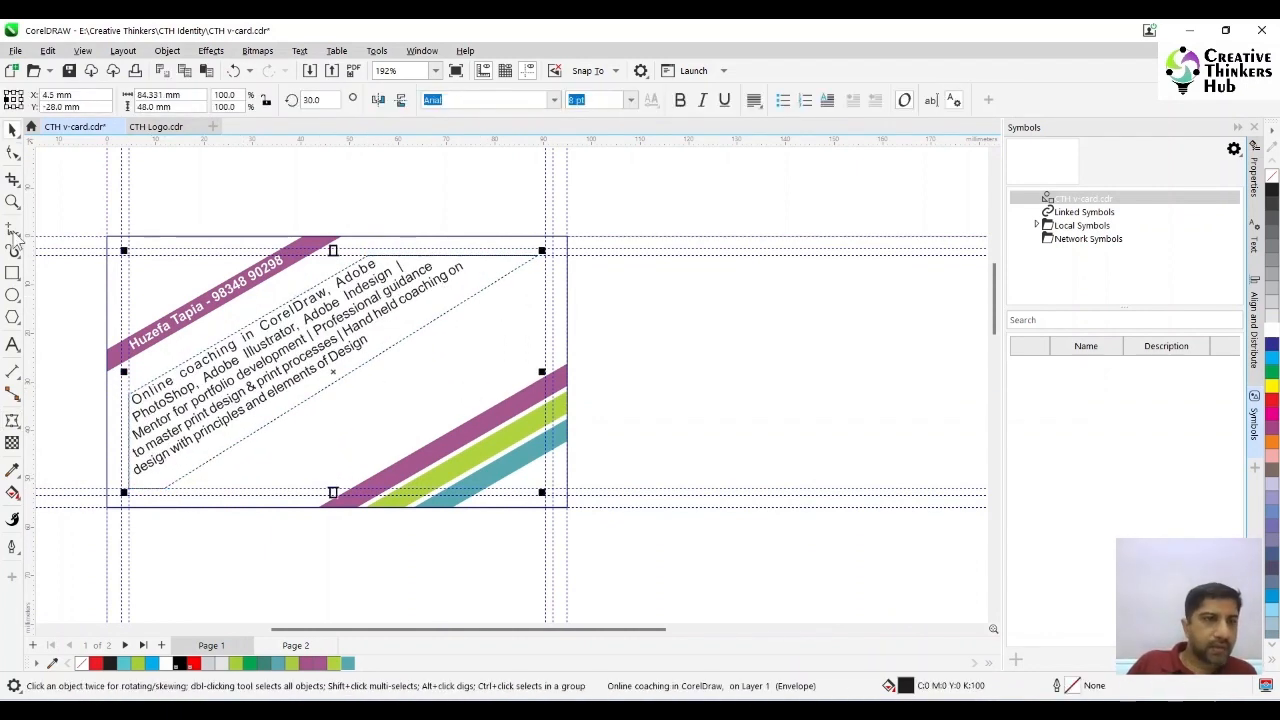
- Lower the services frame's upper left envelope node along the inner guide, and shift its top-edge node to the right
{"action": "left_click", "coordinate": [12, 421]}
{"action": "left_click_drag", "start_coordinate": [129, 395], "coordinate": [129, 412]}
{"action": "left_click_drag", "start_coordinate": [368, 256], "coordinate": [401, 256]}
- Append a separator and a copy of "Professional guidance to master print design & print processes", then stretch the frame's upper right corner outward
{"action": "left_click", "coordinate": [6, 347]}
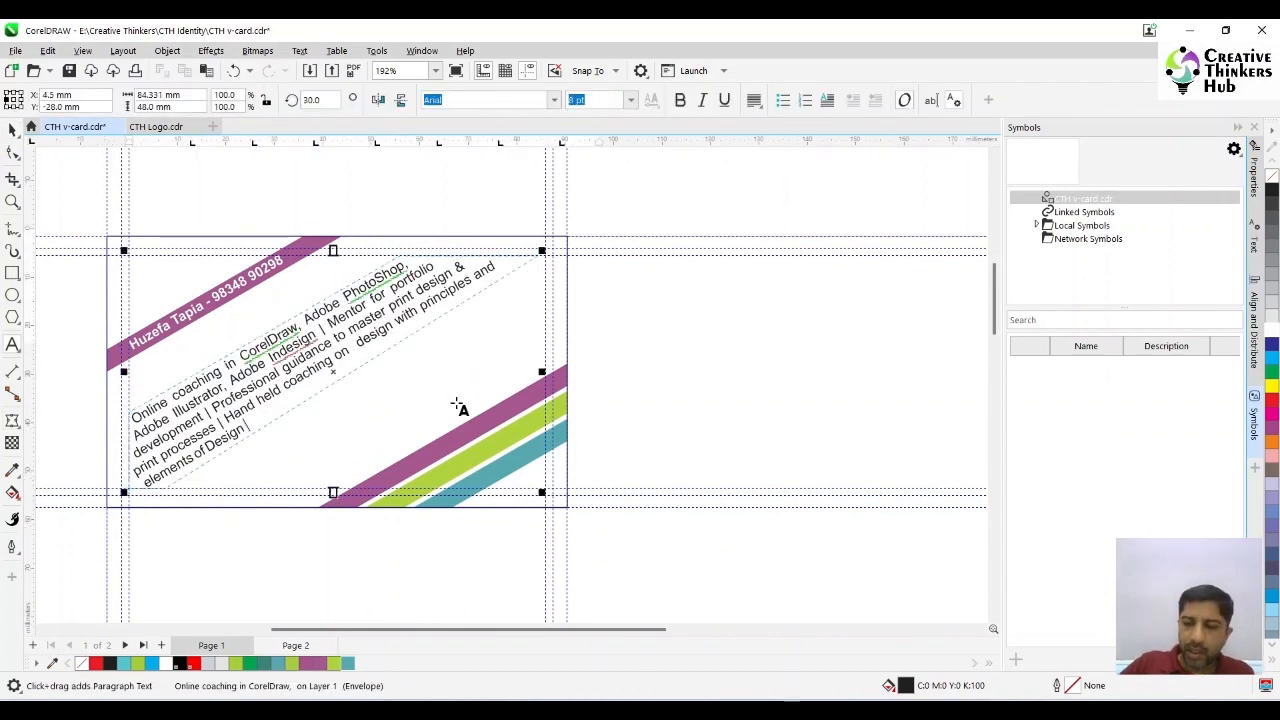
{"action": "left_click_drag", "start_coordinate": [217, 412], "coordinate": [210, 410]}
{"action": "key", "text": "ctrl+c"}
{"action": "left_click", "coordinate": [274, 415]}
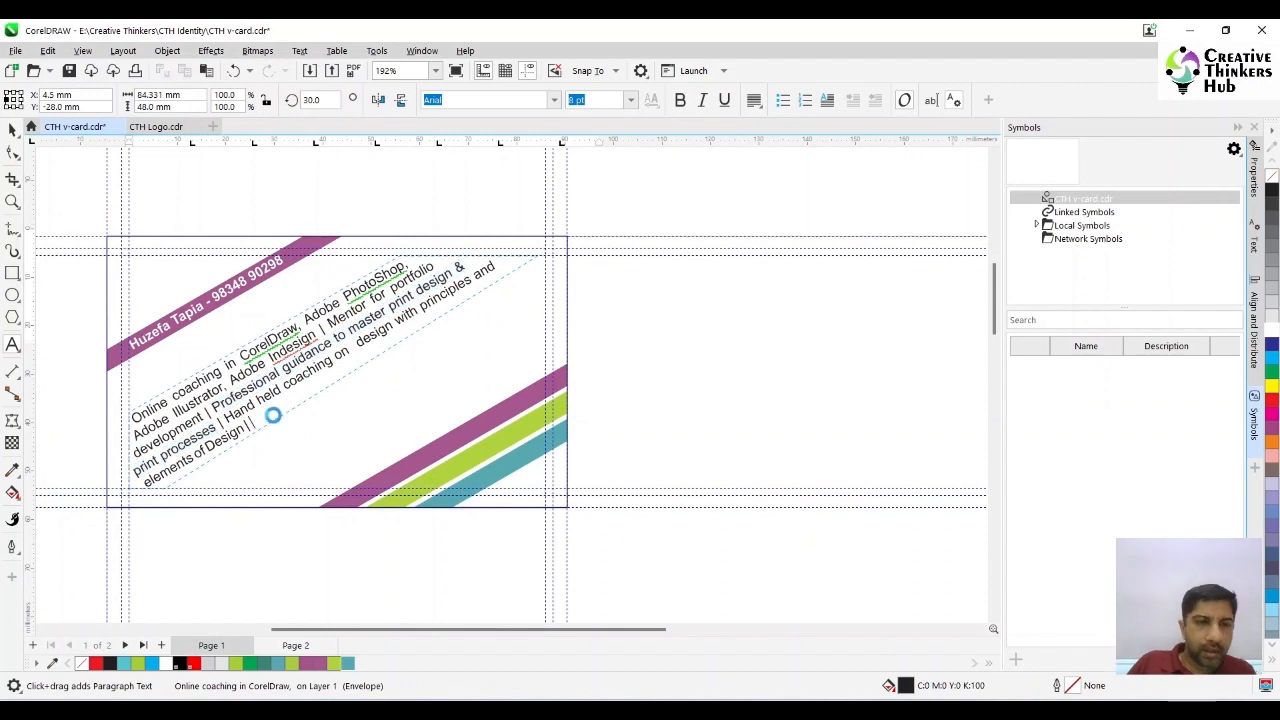
{"action": "key", "text": "ctrl+v"}
{"action": "left_click", "coordinate": [12, 421]}
{"action": "left_click_drag", "start_coordinate": [538, 256], "coordinate": [547, 257]}
- Delete "& print processes" after the first "master print design" in the services text
{"action": "left_click", "coordinate": [12, 345]}
{"action": "left_click", "coordinate": [456, 270]}
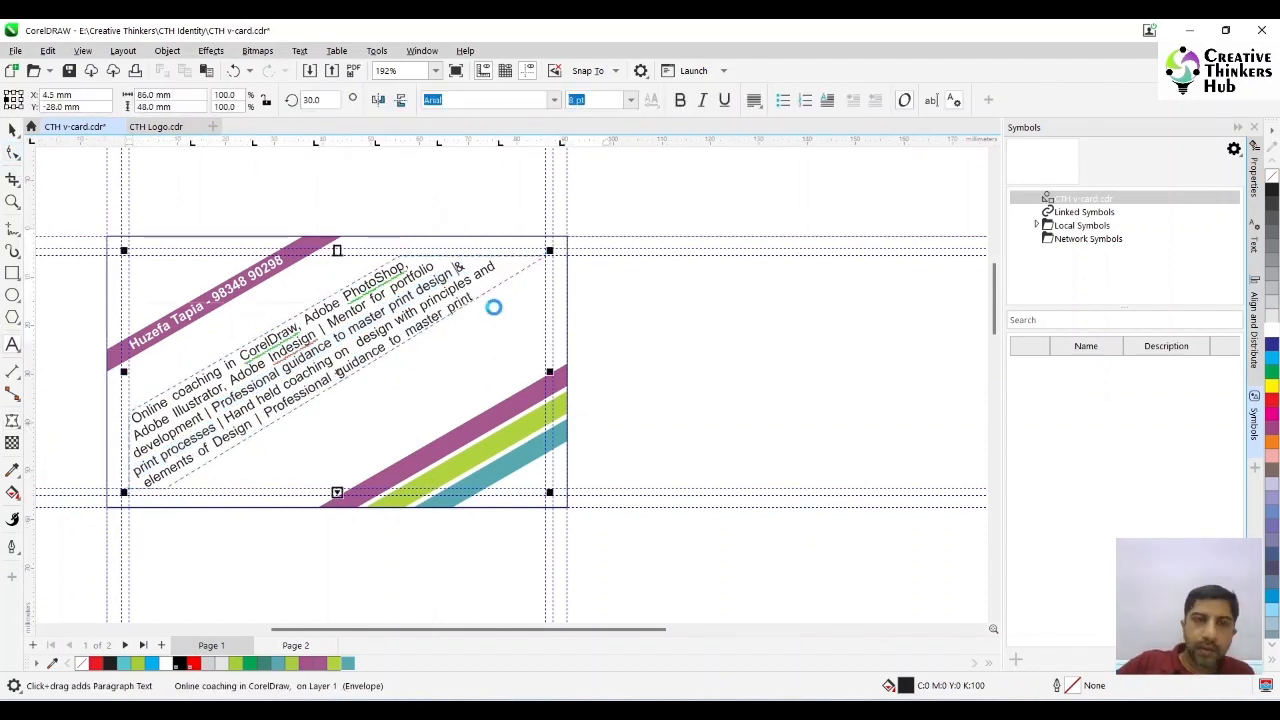
{"action": "key", "text": "Delete"}
{"action": "key", "text": "Delete"}
{"action": "key", "text": "Delete"}
{"action": "key", "text": "Delete"}
{"action": "key", "text": "Delete"}
{"action": "key", "text": "Delete"}
{"action": "key", "text": "Delete"}
{"action": "key", "text": "Delete"}
{"action": "key", "text": "Delete"}
{"action": "key", "text": "Delete"}
{"action": "key", "text": "Delete"}
{"action": "key", "text": "Delete"}
{"action": "key", "text": "Delete"}
{"action": "key", "text": "Delete"}
{"action": "key", "text": "Delete"}
{"action": "key", "text": "Delete"}
{"action": "key", "text": "Delete"}
{"action": "key", "text": "Delete"}
- Delete "design &" from the appended phrase so it reads "Professional guidance to master print processes"
{"action": "left_click", "coordinate": [378, 345]}
{"action": "key", "text": "shift+Left"}
{"action": "key", "text": "shift+Left"}
{"action": "key", "text": "shift+Left"}
{"action": "key", "text": "shift+Left"}
{"action": "key", "text": "shift+Left"}
{"action": "key", "text": "shift+Left"}
{"action": "key", "text": "shift+Left"}
{"action": "key", "text": "shift+Left"}
{"action": "key", "text": "shift+Left"}
{"action": "key", "text": "shift+Left"}
{"action": "key", "text": "shift+Left"}
{"action": "key", "text": "shift+Left"}
{"action": "key", "text": "shift+Left"}
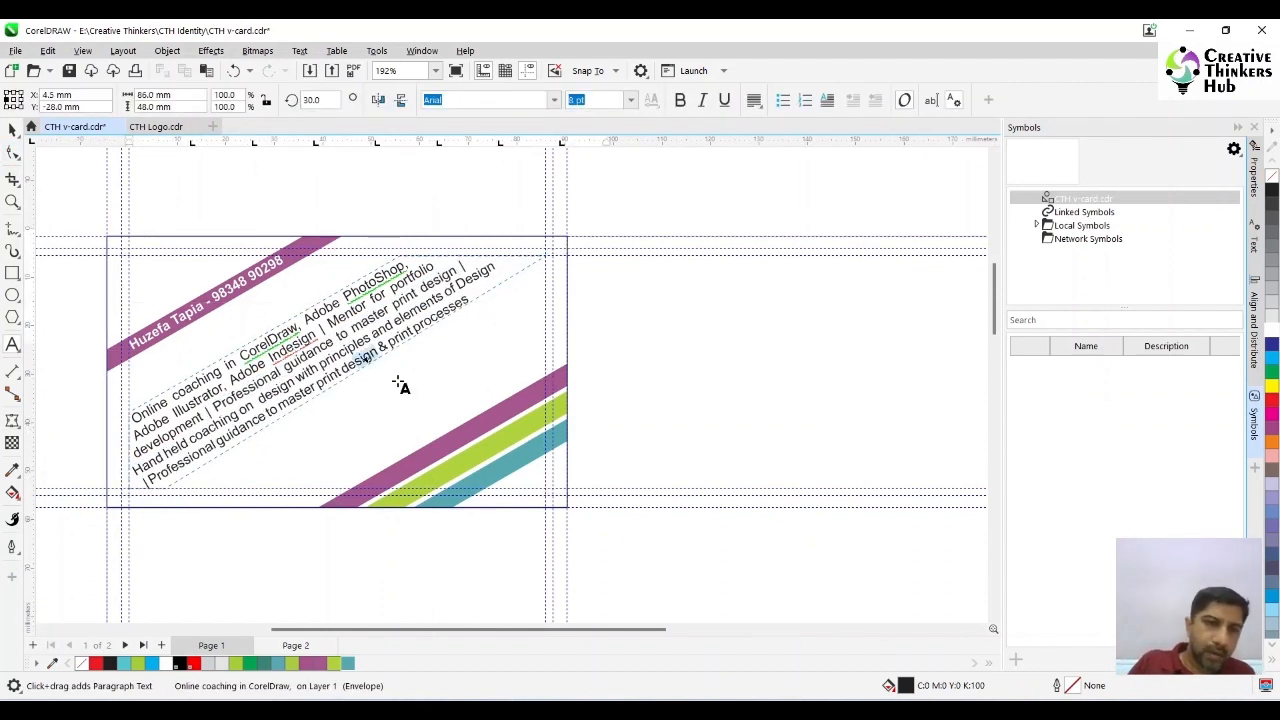
{"action": "key", "text": "Delete"}
{"action": "key", "text": "Delete"}
{"action": "key", "text": "Delete"}
{"action": "left_click", "coordinate": [12, 130]}
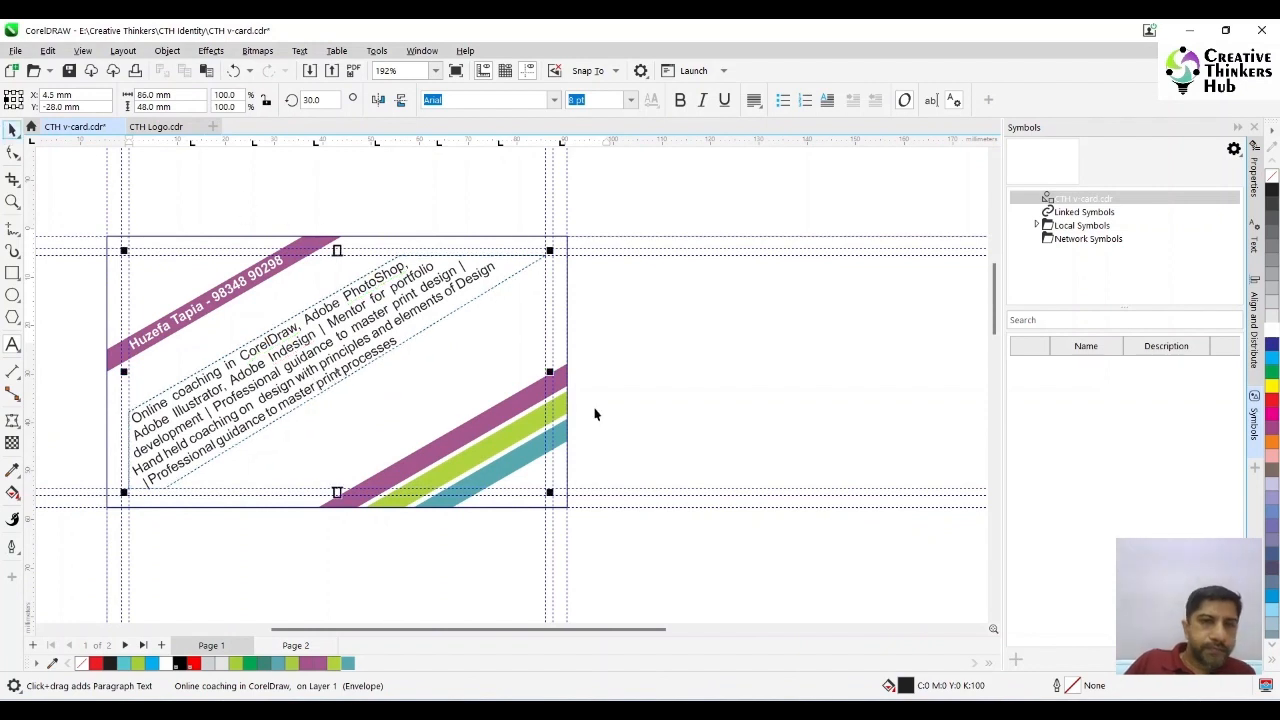
{"action": "left_click", "coordinate": [695, 364]}
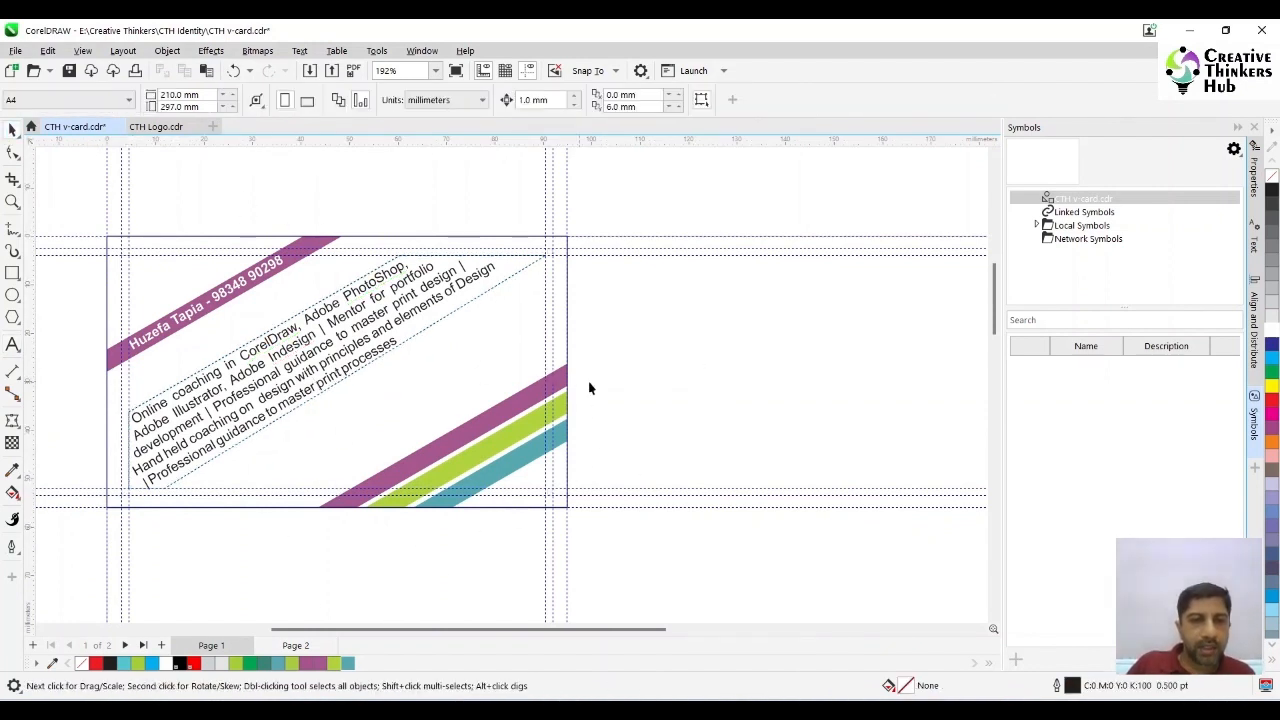
- Add the artistic text "YOU ARE ON THE WRONG SIDE" below the contact side of the card
{"action": "key", "text": "F8"}
{"action": "left_click", "coordinate": [294, 548]}
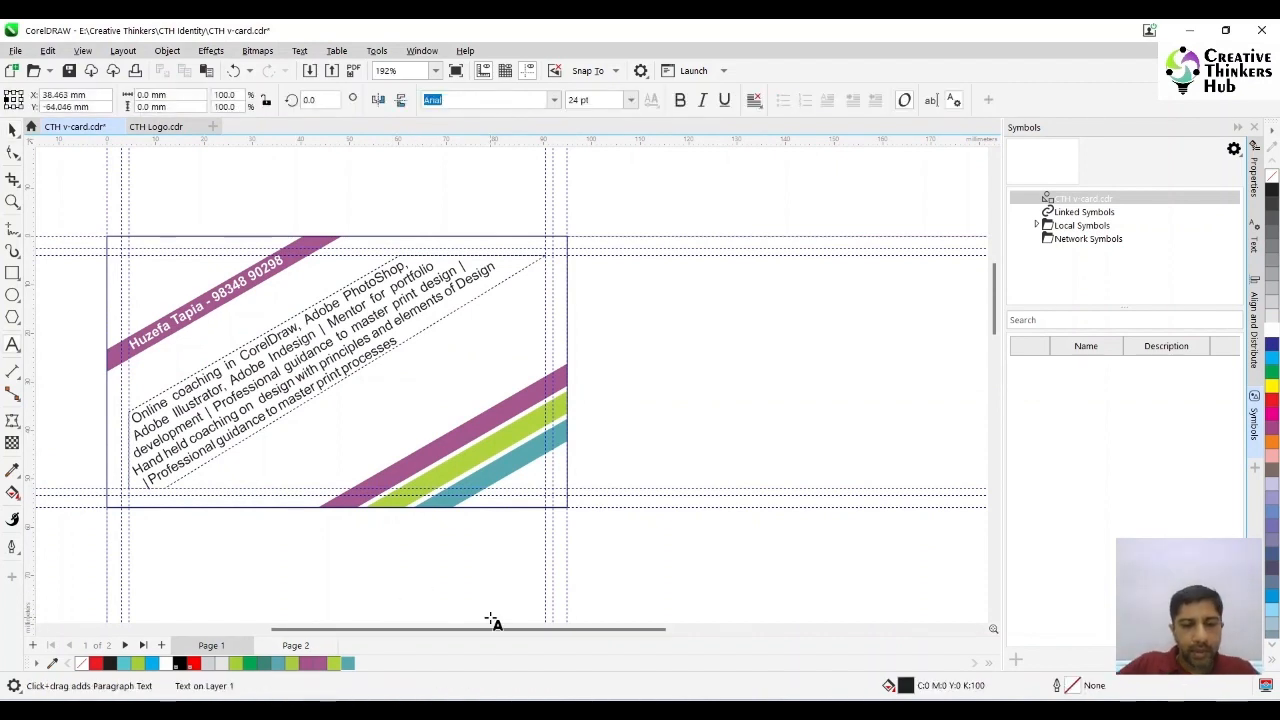
{"action": "type", "text": "YOU A"}
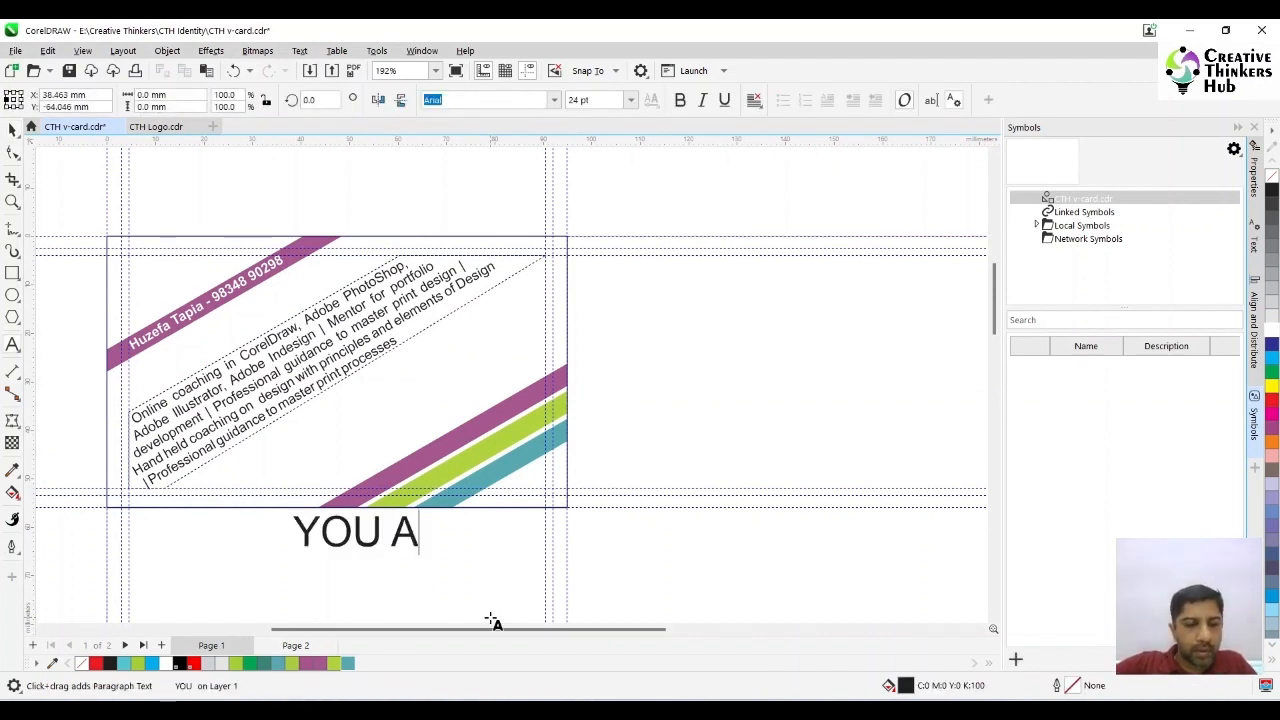
{"action": "type", "text": "RE ON"}
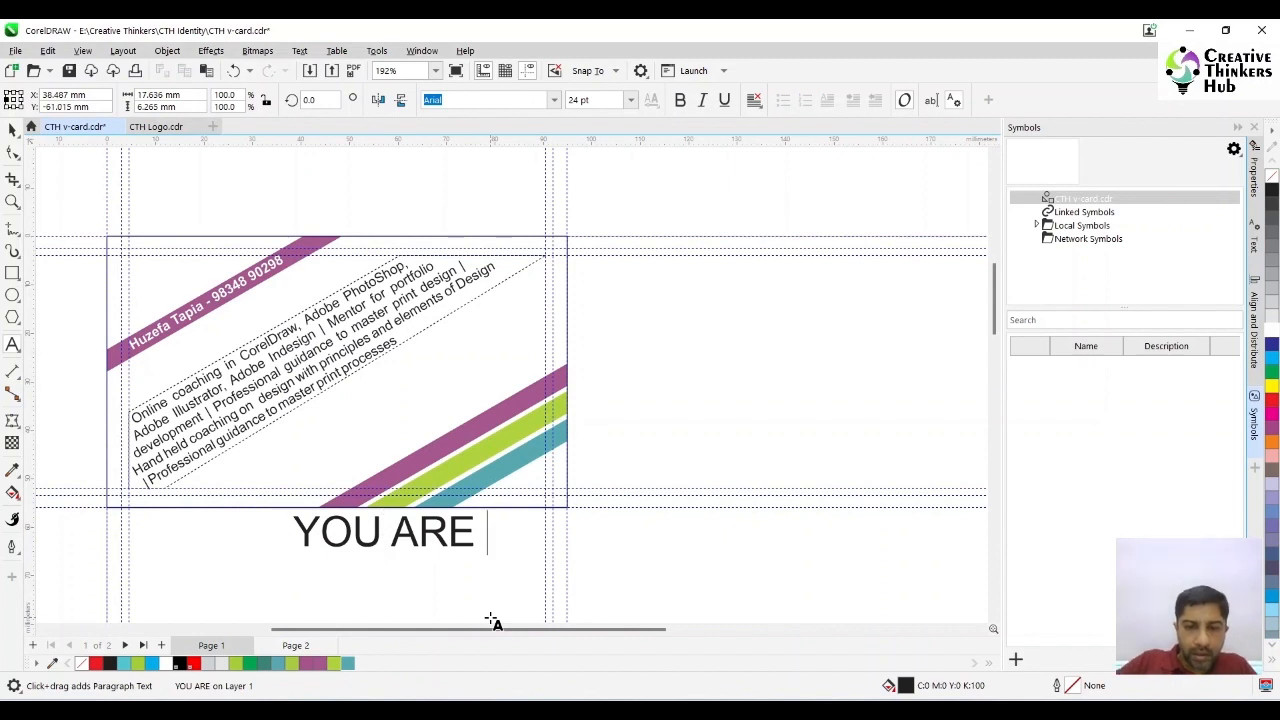
{"action": "type", "text": " THE"}
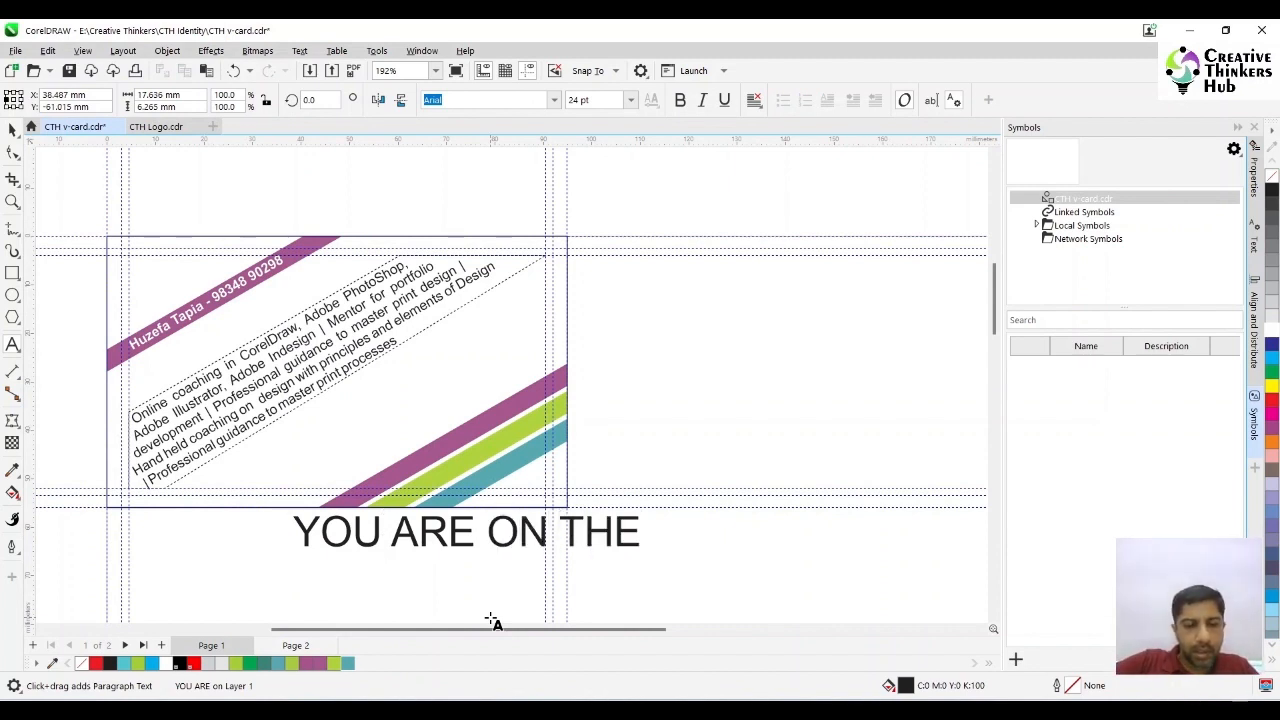
{"action": "type", "text": " WRON"}
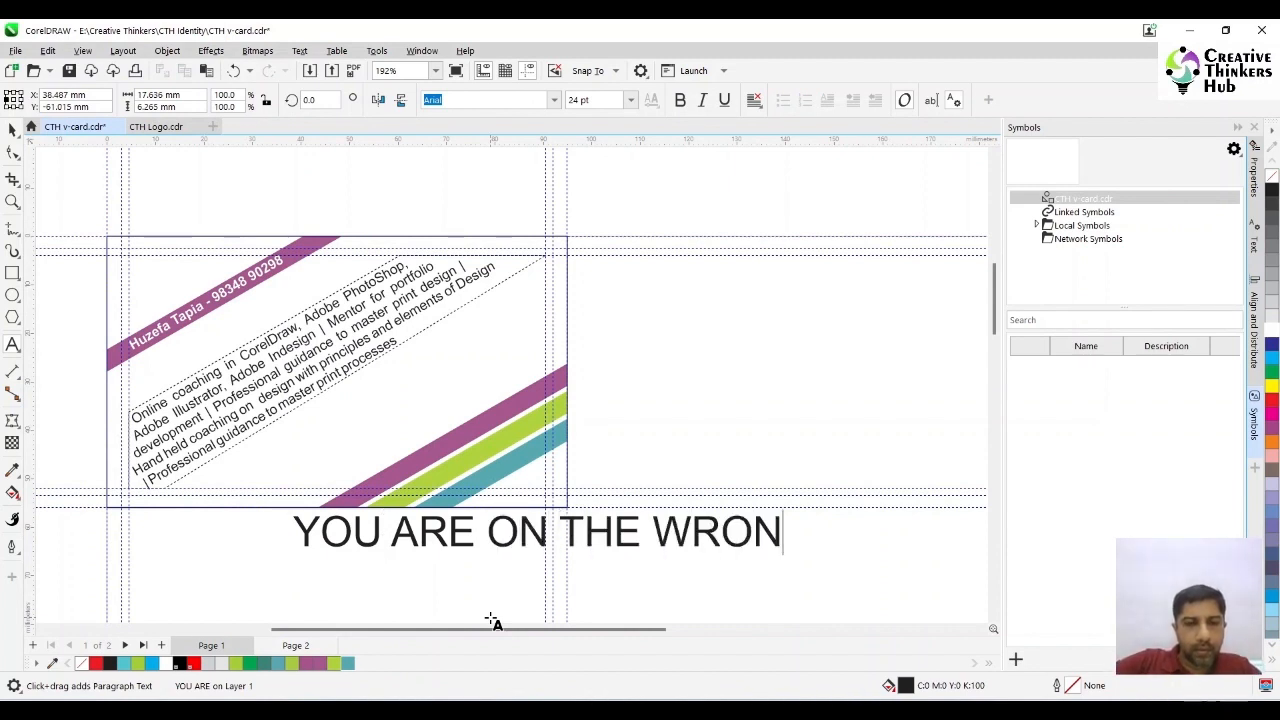
{"action": "type", "text": "G SID"}
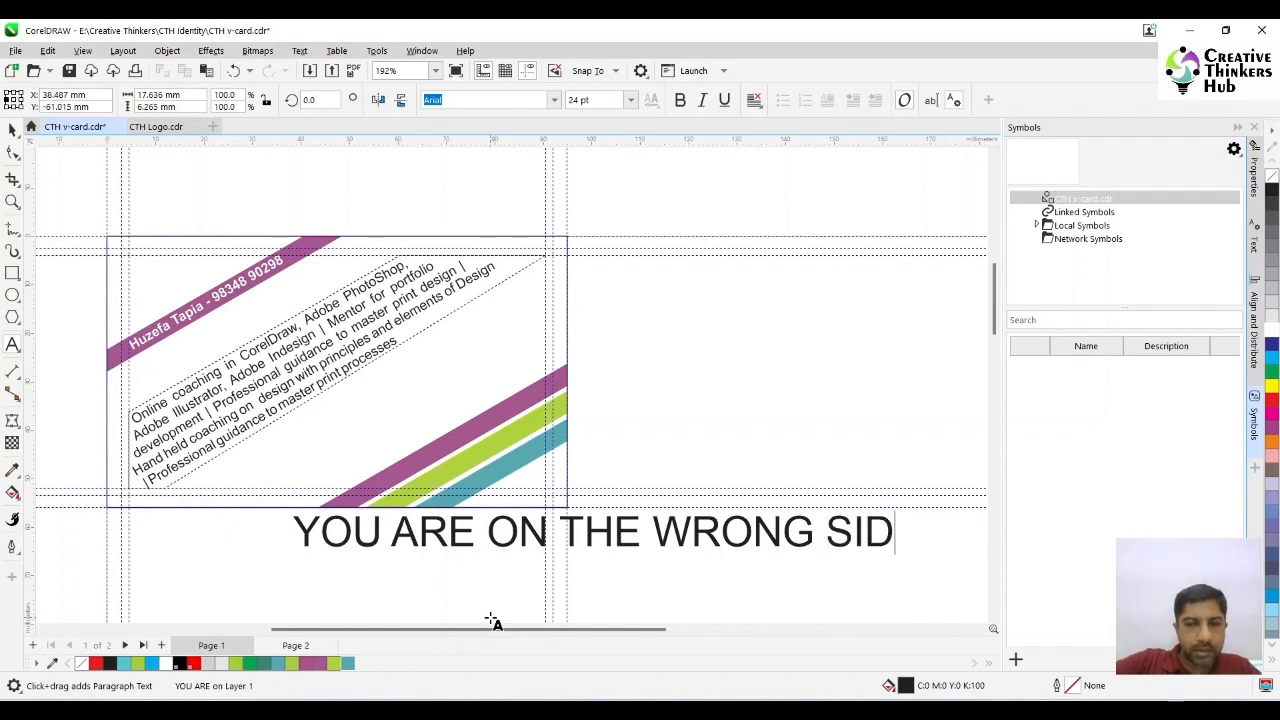
{"action": "type", "text": "E"}
{"action": "key", "text": "Escape"}
- Make the "YOU ARE ON THE WRONG SIDE" text bold at 8 pt
{"action": "left_click", "coordinate": [620, 545]}
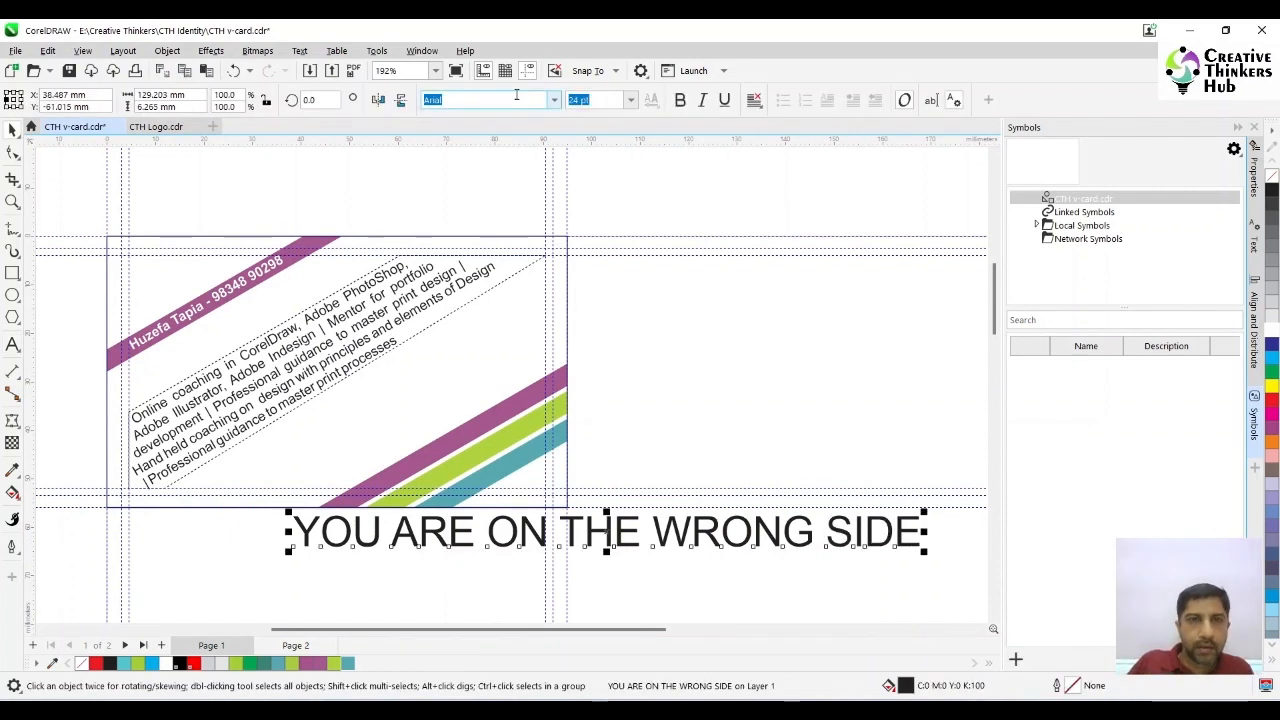
{"action": "left_click", "coordinate": [680, 100]}
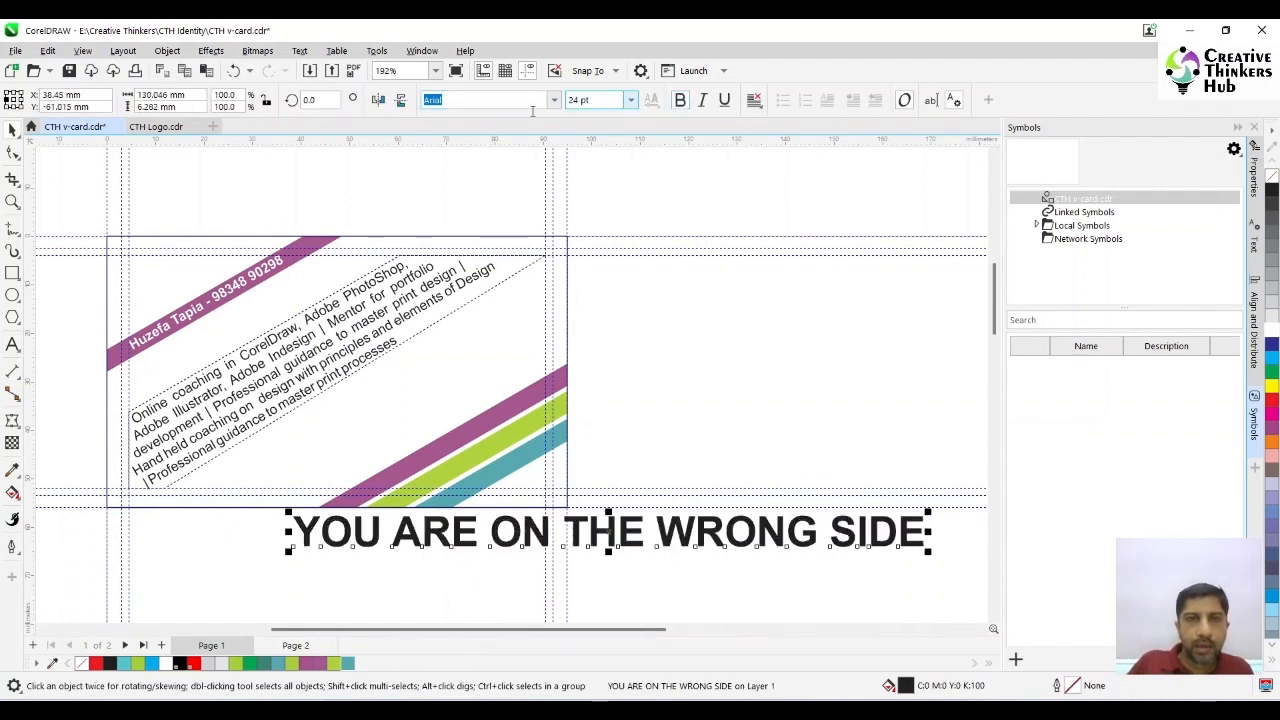
{"action": "type", "text": "8"}
{"action": "key", "text": "Return"}
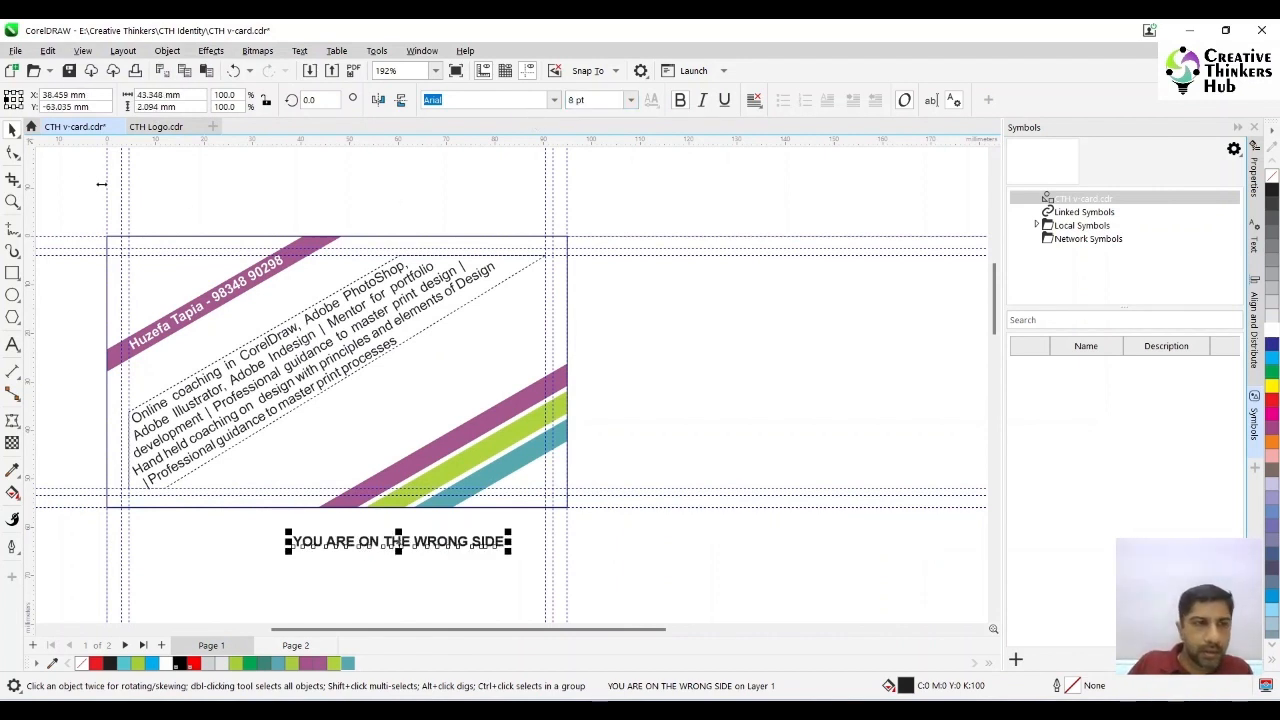
- Rotate the "YOU ARE ON THE WRONG SIDE" text by 30 degrees and place it on the lower purple bar
{"action": "type", "text": "30"}
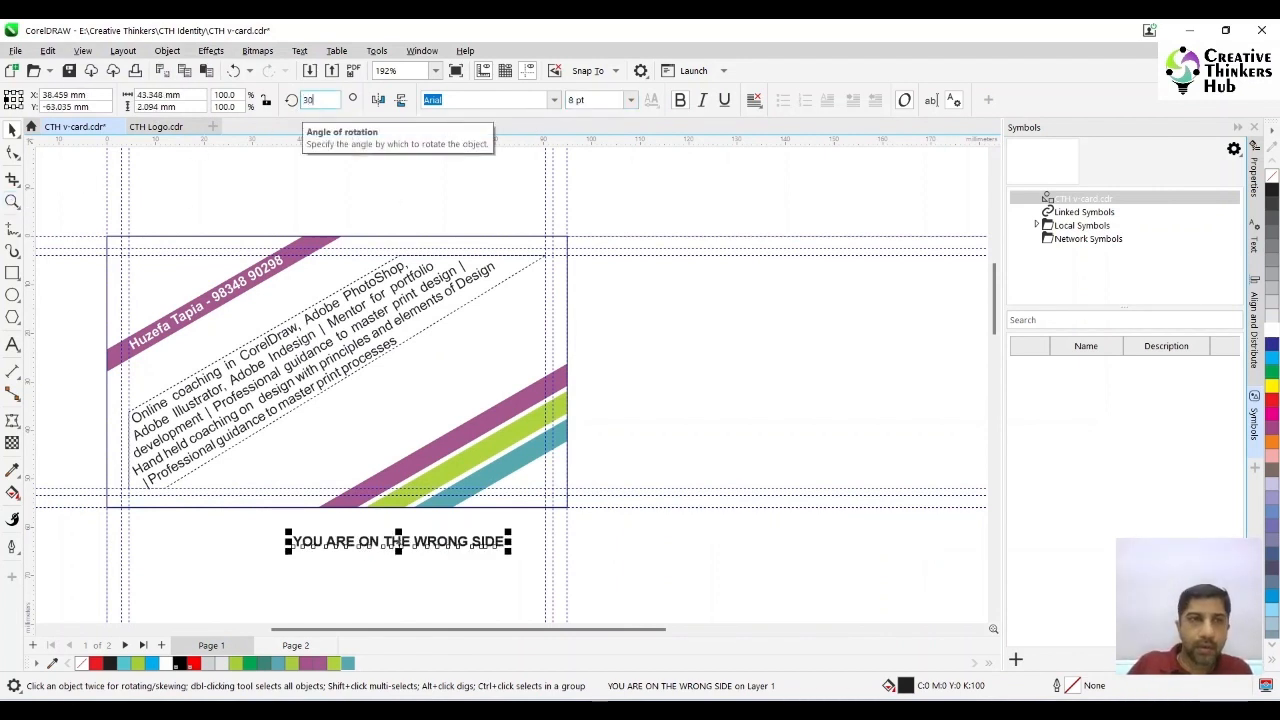
{"action": "key", "text": "Return"}
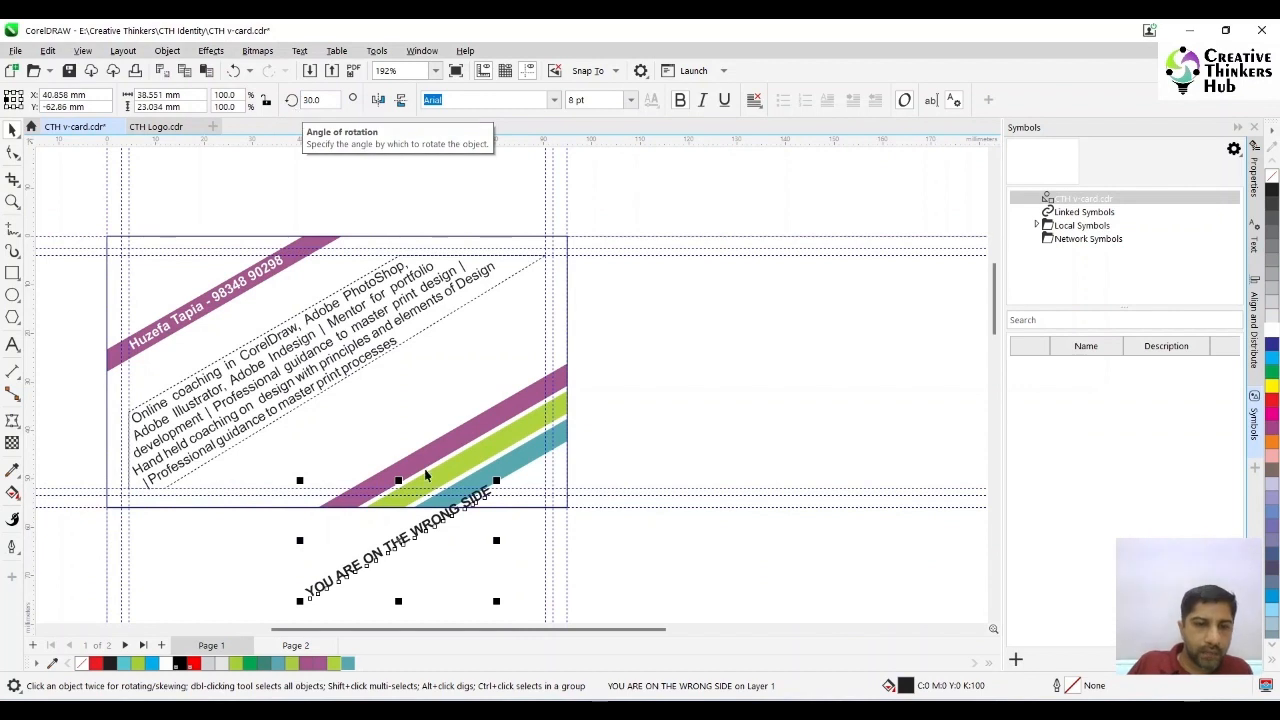
{"action": "left_click_drag", "start_coordinate": [400, 545], "coordinate": [462, 440]}
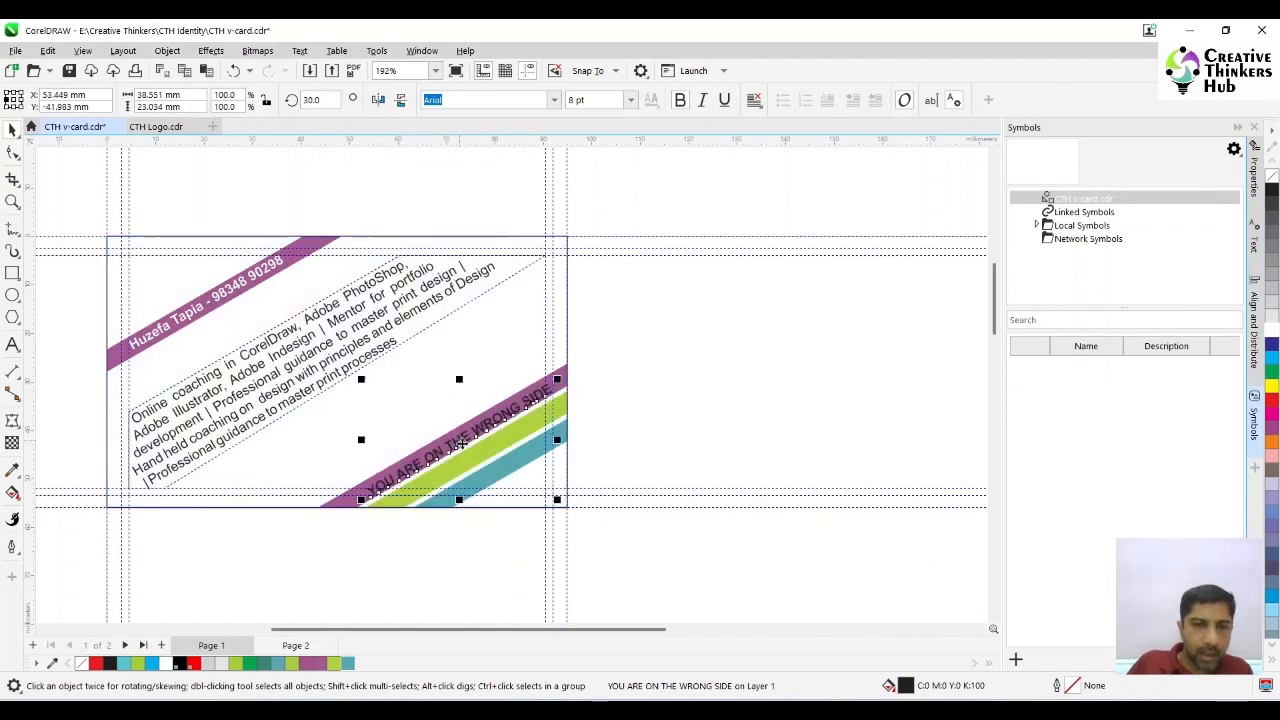
- Break the slogan into two lines before "WRONG" and centre-align it
{"action": "key", "text": "z"}
{"action": "left_click_drag", "start_coordinate": [350, 386], "coordinate": [706, 557]}
{"action": "key", "text": "F8"}
{"action": "left_click", "coordinate": [400, 302]}
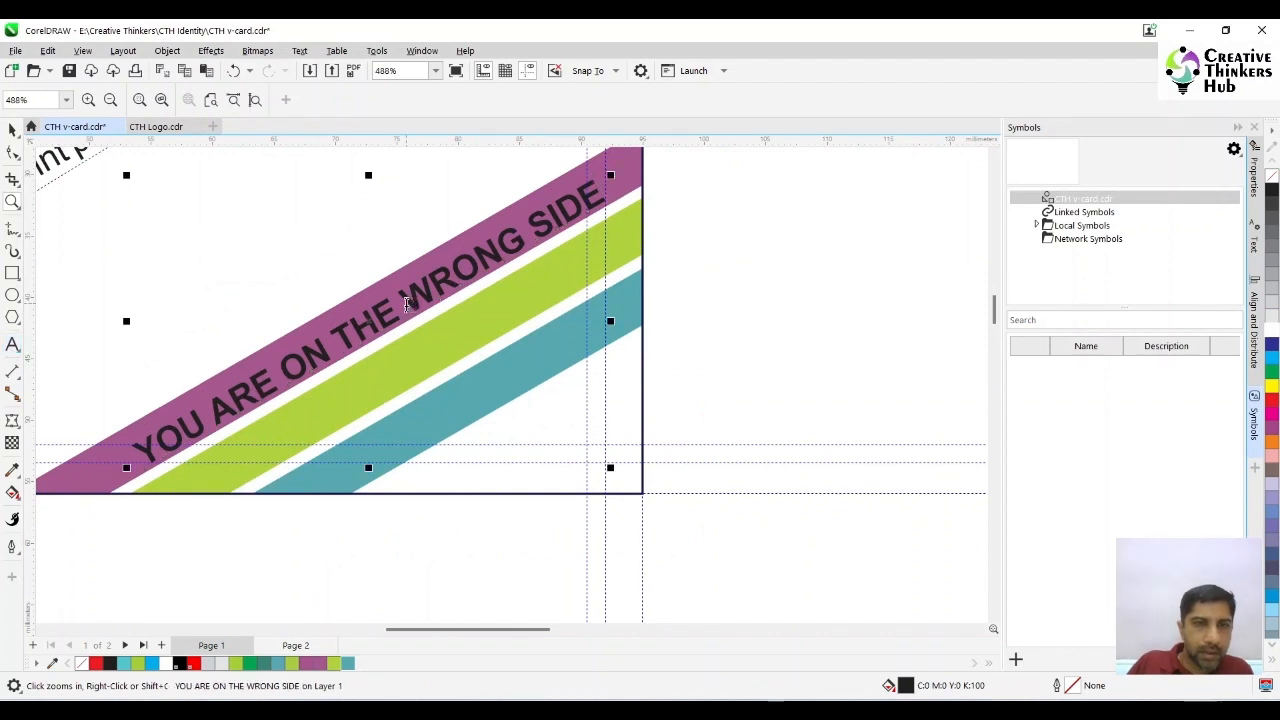
{"action": "key", "text": "BackSpace"}
{"action": "key", "text": "Return"}
{"action": "left_click", "coordinate": [12, 130]}
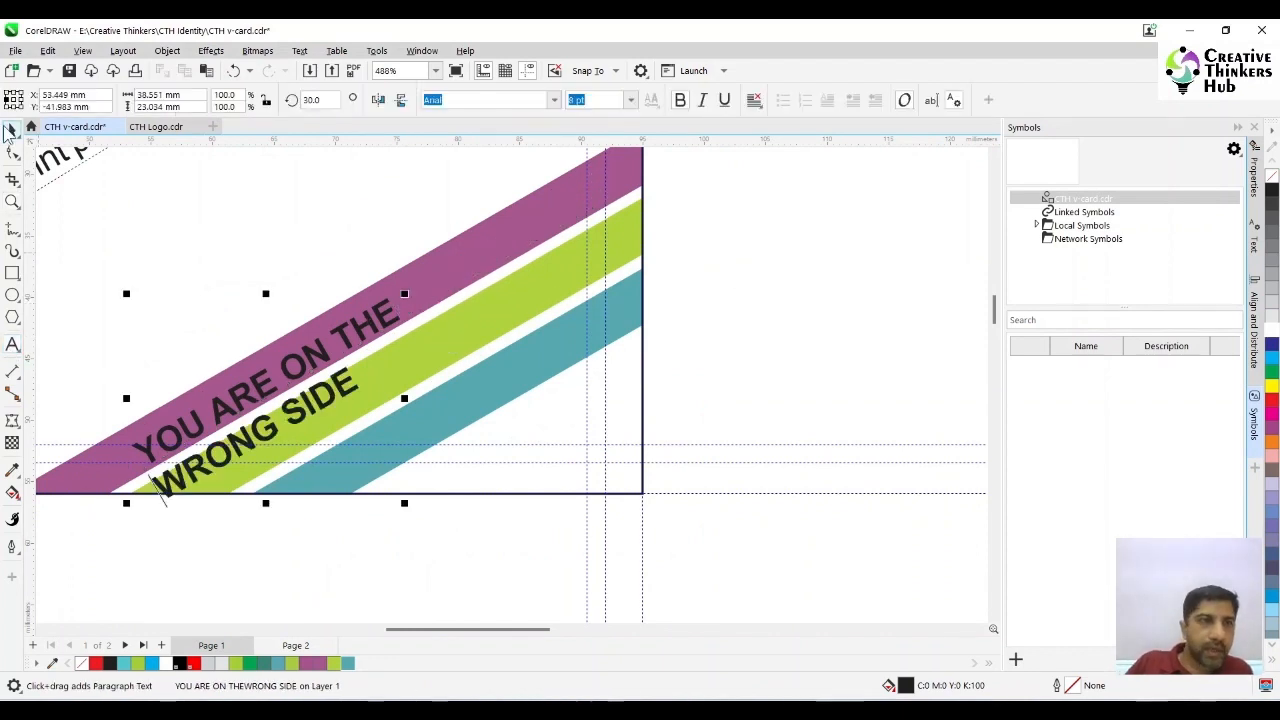
{"action": "left_click", "coordinate": [754, 100]}
{"action": "left_click", "coordinate": [780, 156]}
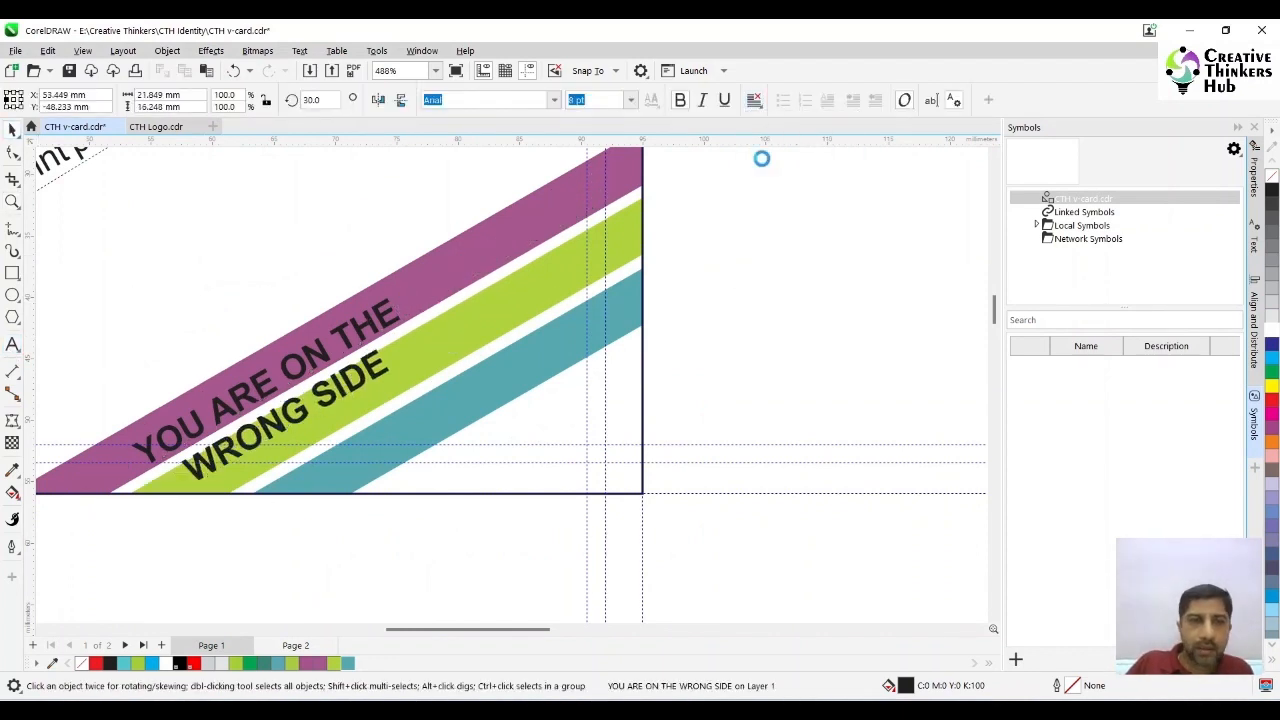
- Move the slogan up along the purple bar, and widen its line spacing until "WRONG SIDE" sits on the green bar
{"action": "left_click_drag", "start_coordinate": [330, 355], "coordinate": [440, 284]}
{"action": "left_click", "coordinate": [12, 153]}
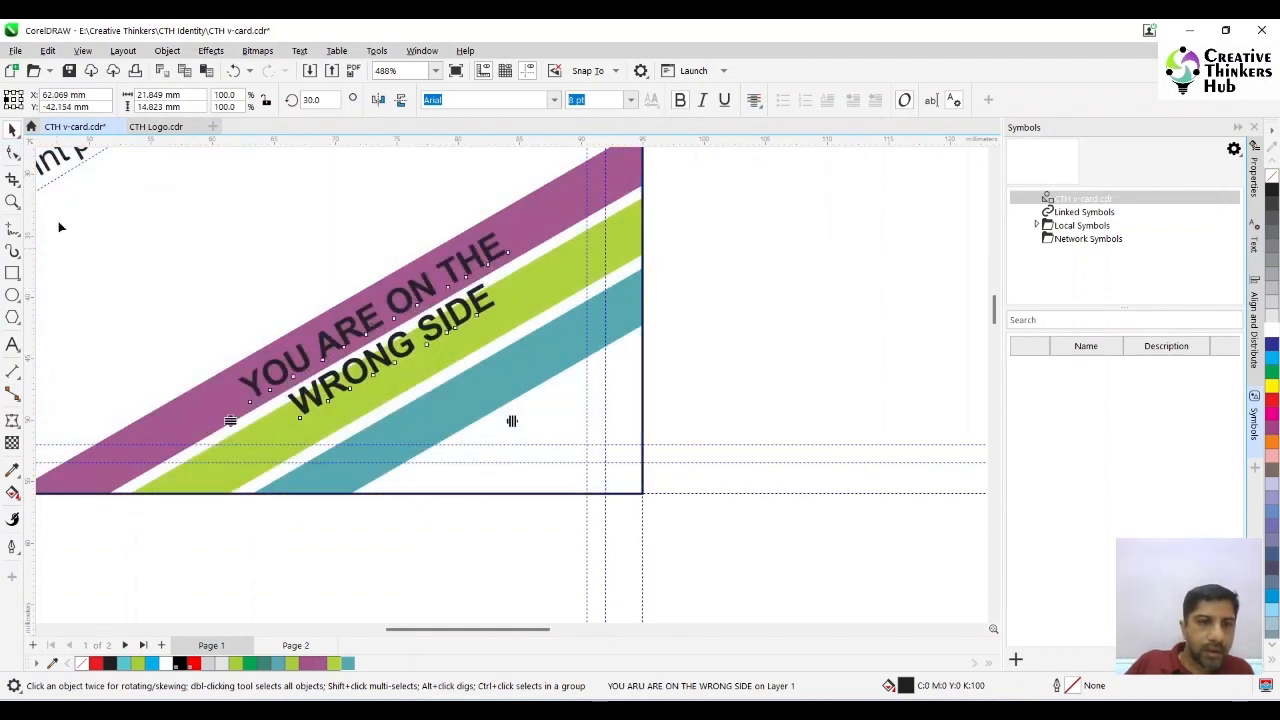
{"action": "left_click_drag", "start_coordinate": [232, 422], "coordinate": [256, 509]}
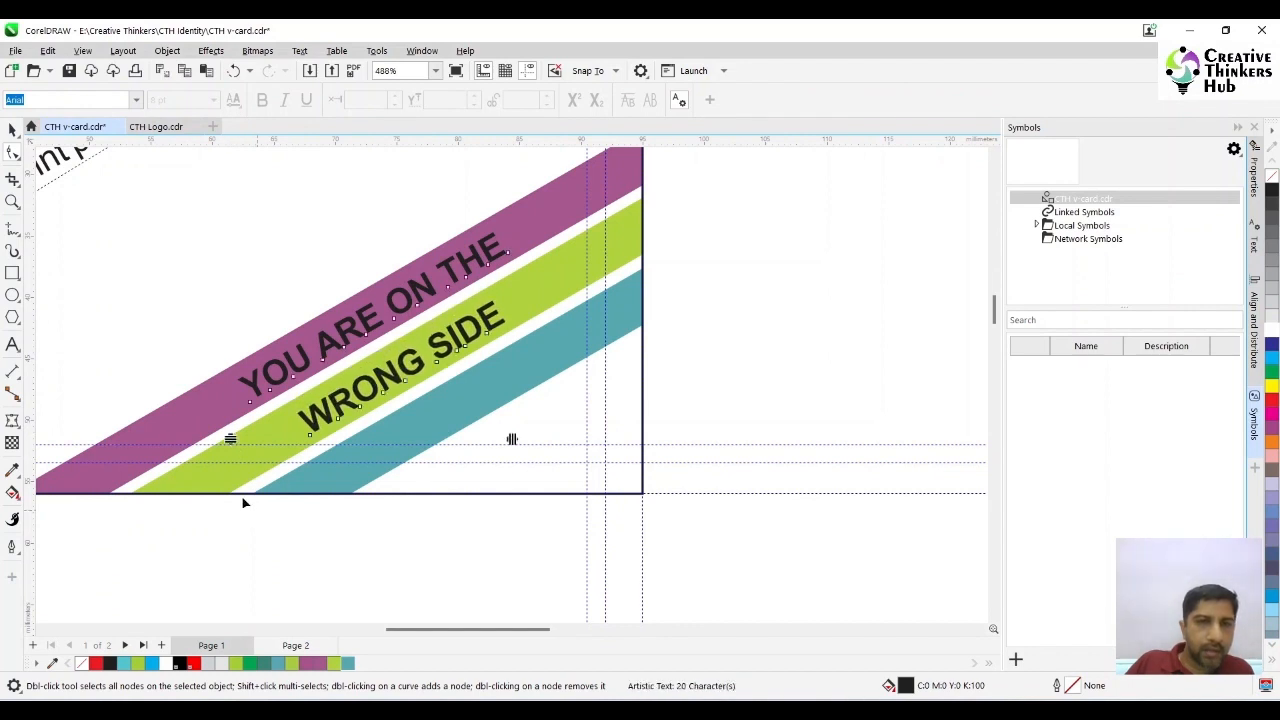
{"action": "key", "text": "space"}
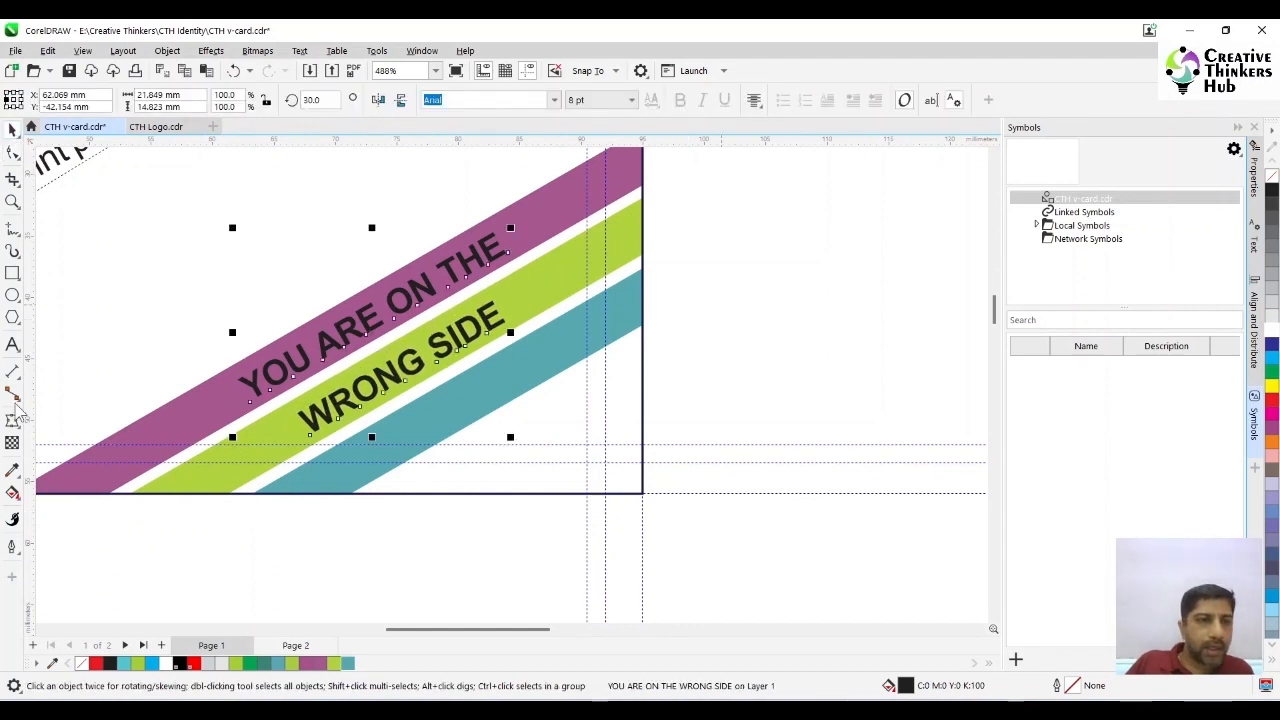
- Add "<flip>" as a third line of the slogan on the teal bar
{"action": "left_click", "coordinate": [12, 344]}
{"action": "left_click", "coordinate": [386, 540]}
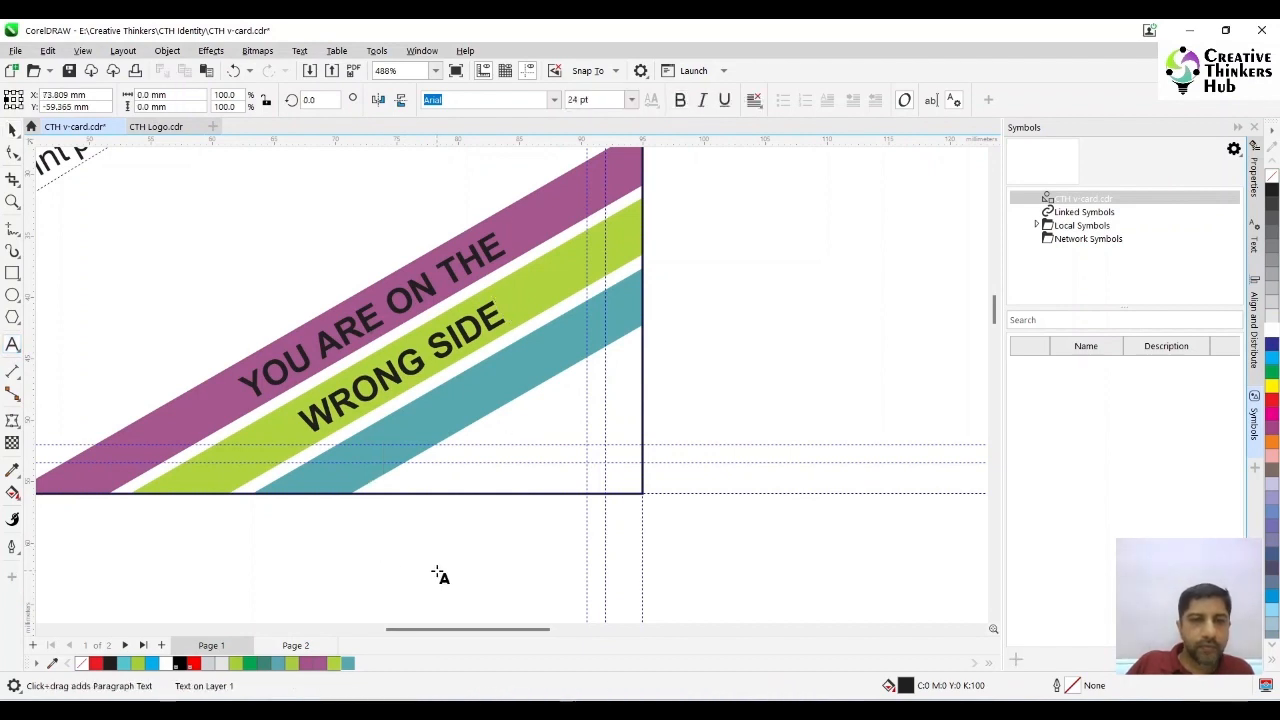
{"action": "left_click", "coordinate": [506, 333]}
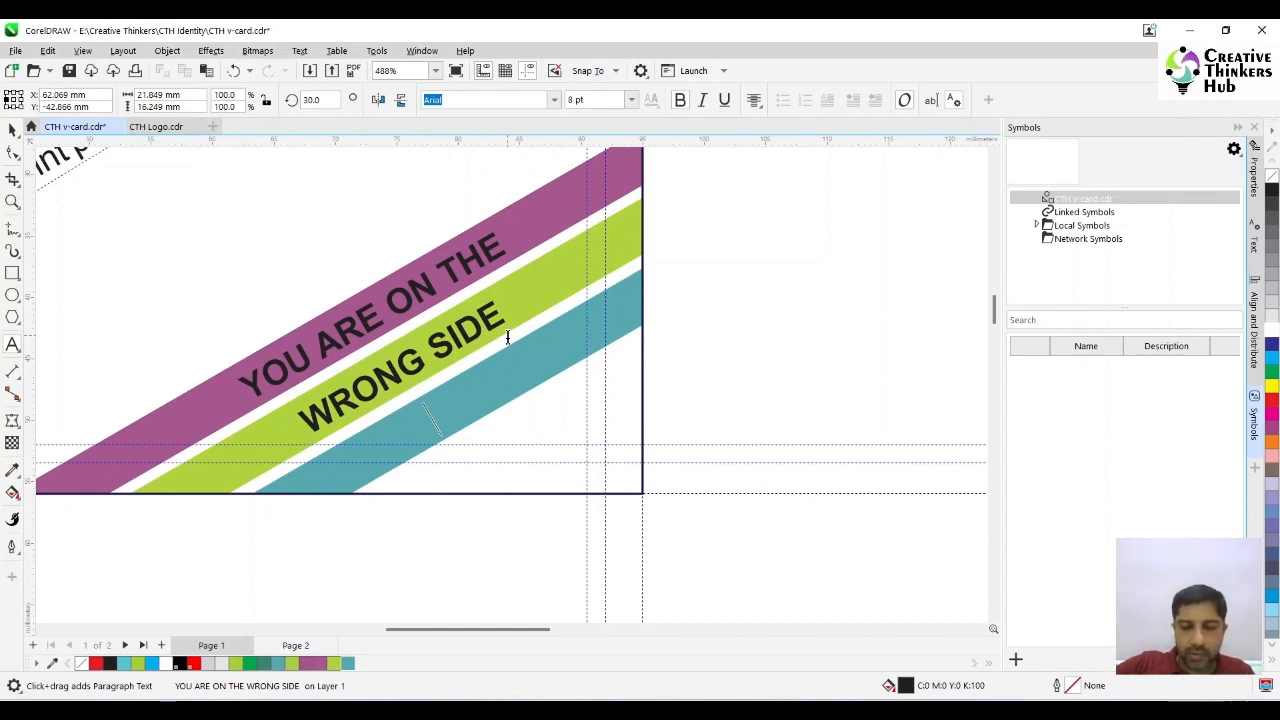
{"action": "type", "text": "<flip"}
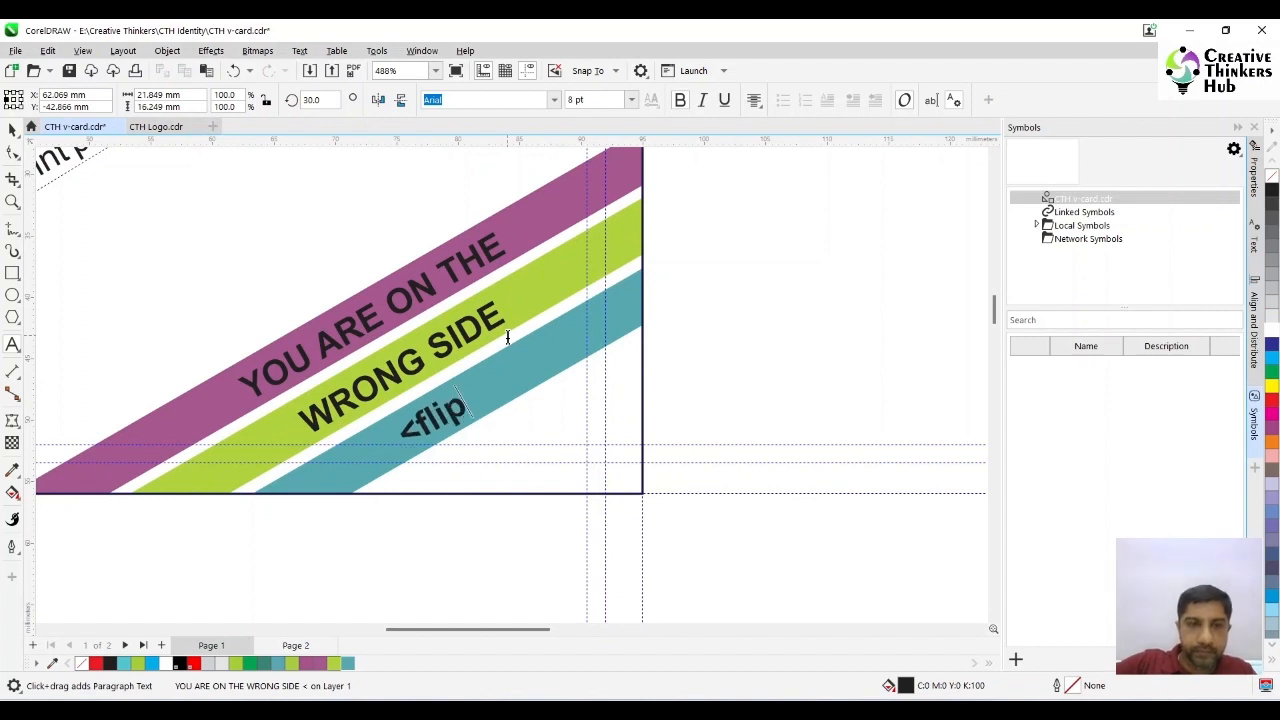
{"action": "type", "text": ">"}
{"action": "key", "text": "Escape"}
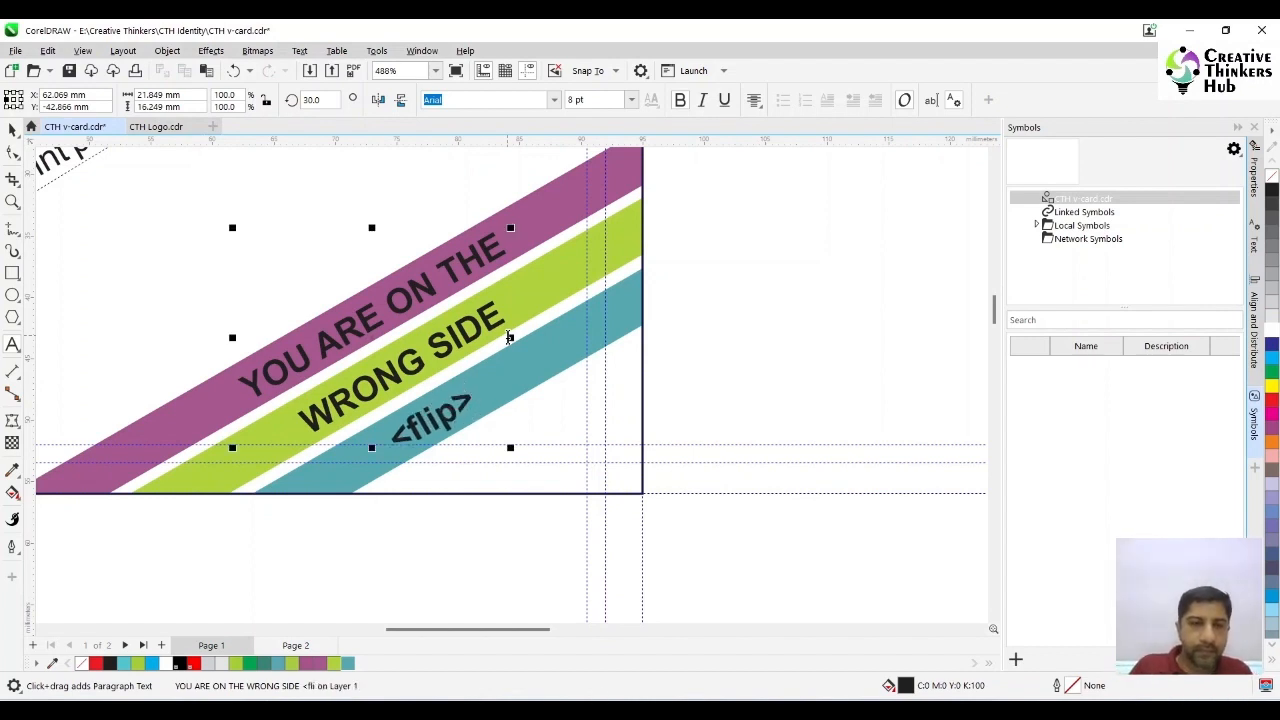
- Shift the three-line slogan slightly further up along the coloured bars
{"action": "left_click", "coordinate": [12, 152]}
{"action": "left_click_drag", "start_coordinate": [368, 318], "coordinate": [394, 299]}
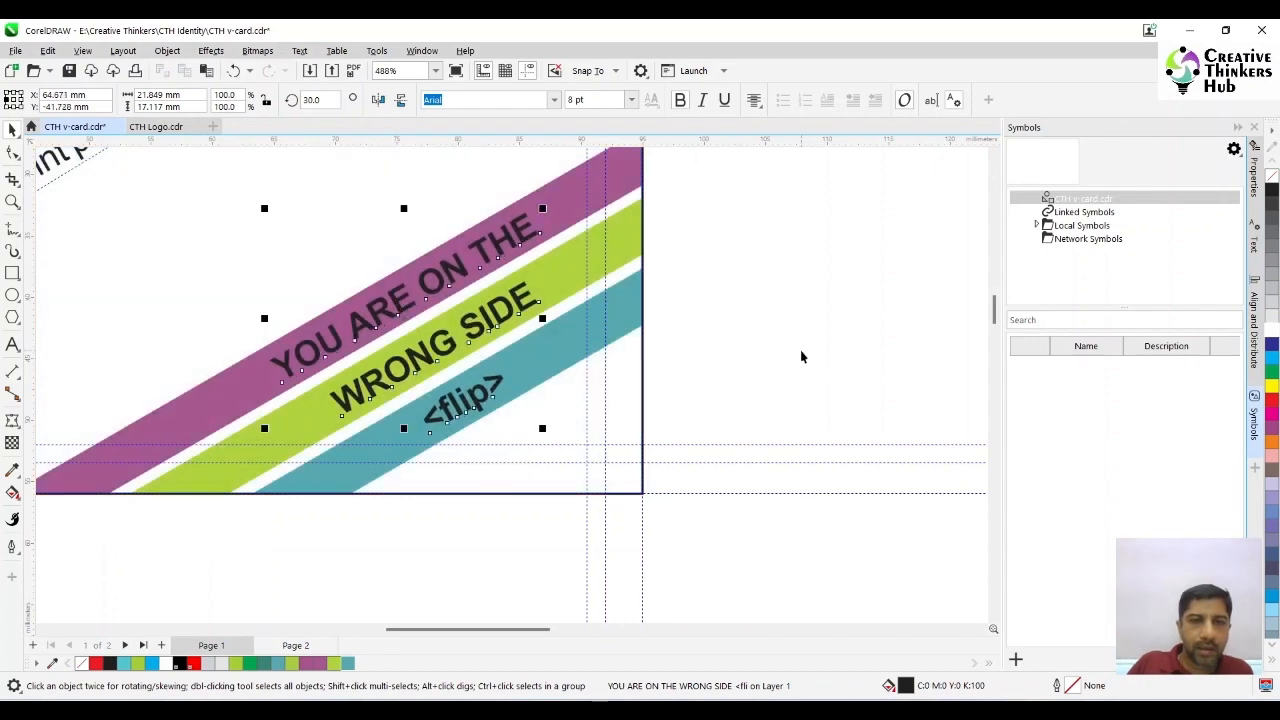
{"action": "left_click", "coordinate": [800, 357]}
- Fill the slogan text on the three coloured bars with white
{"action": "key", "text": "F4"}
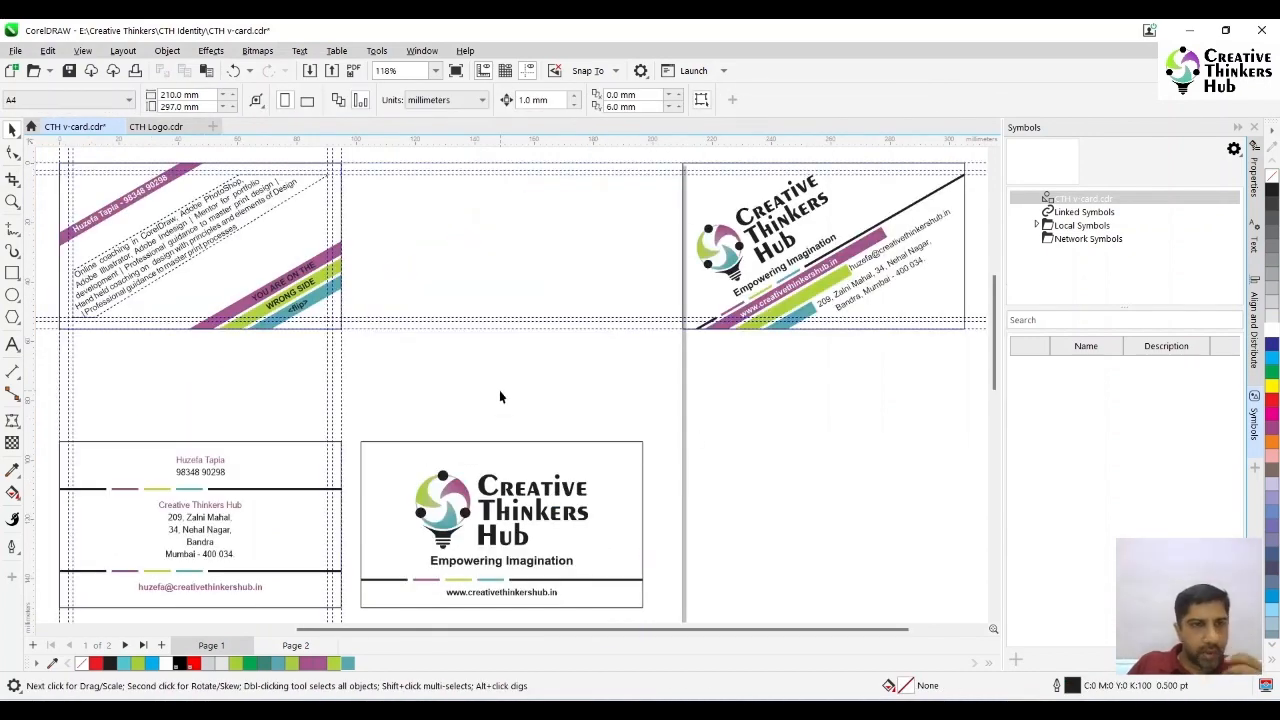
{"action": "left_click", "coordinate": [290, 286]}
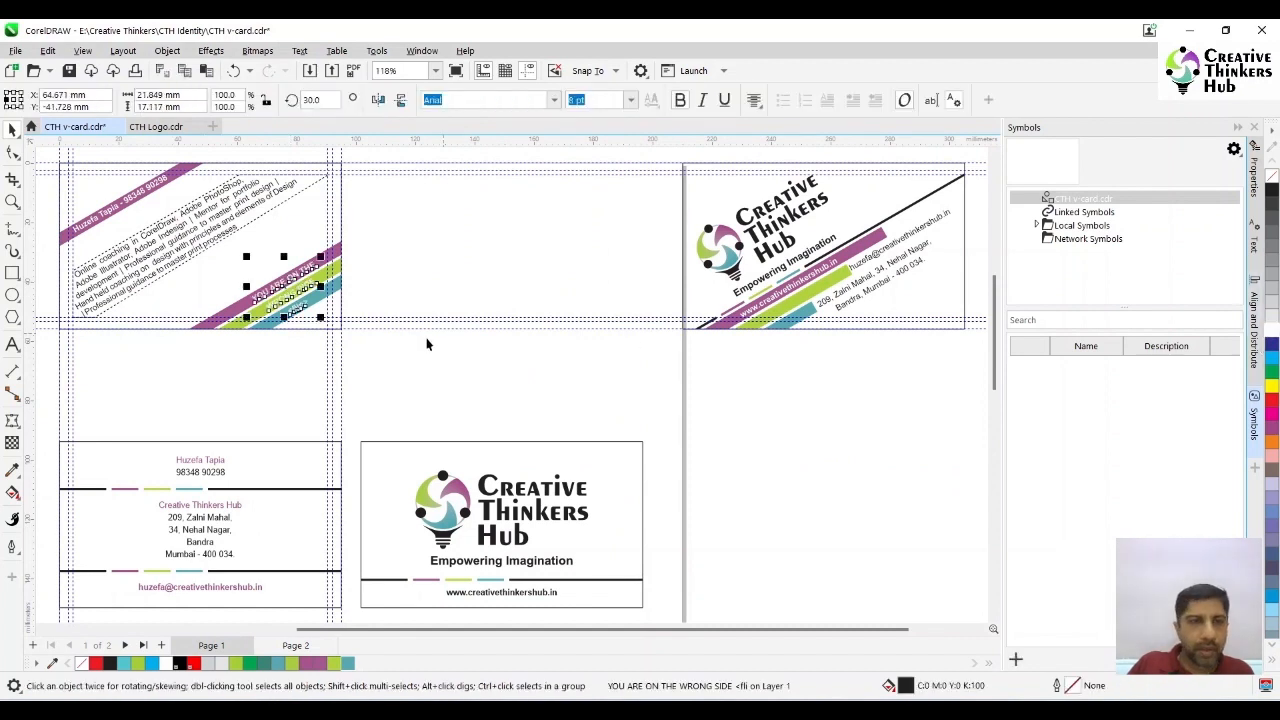
{"action": "left_click", "coordinate": [431, 368]}
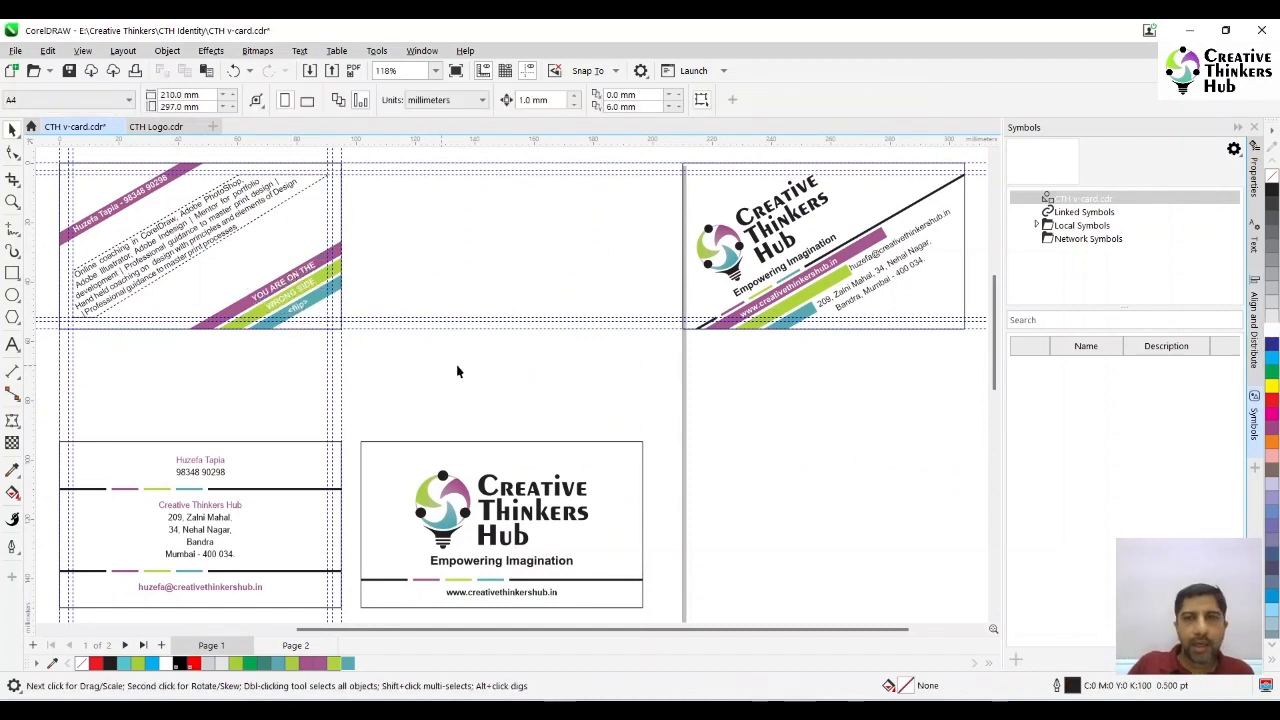
- Move the complete tilted logo side horizontally so it sits beside the tilted contact side
{"action": "left_click_drag", "start_coordinate": [665, 152], "coordinate": [978, 368]}
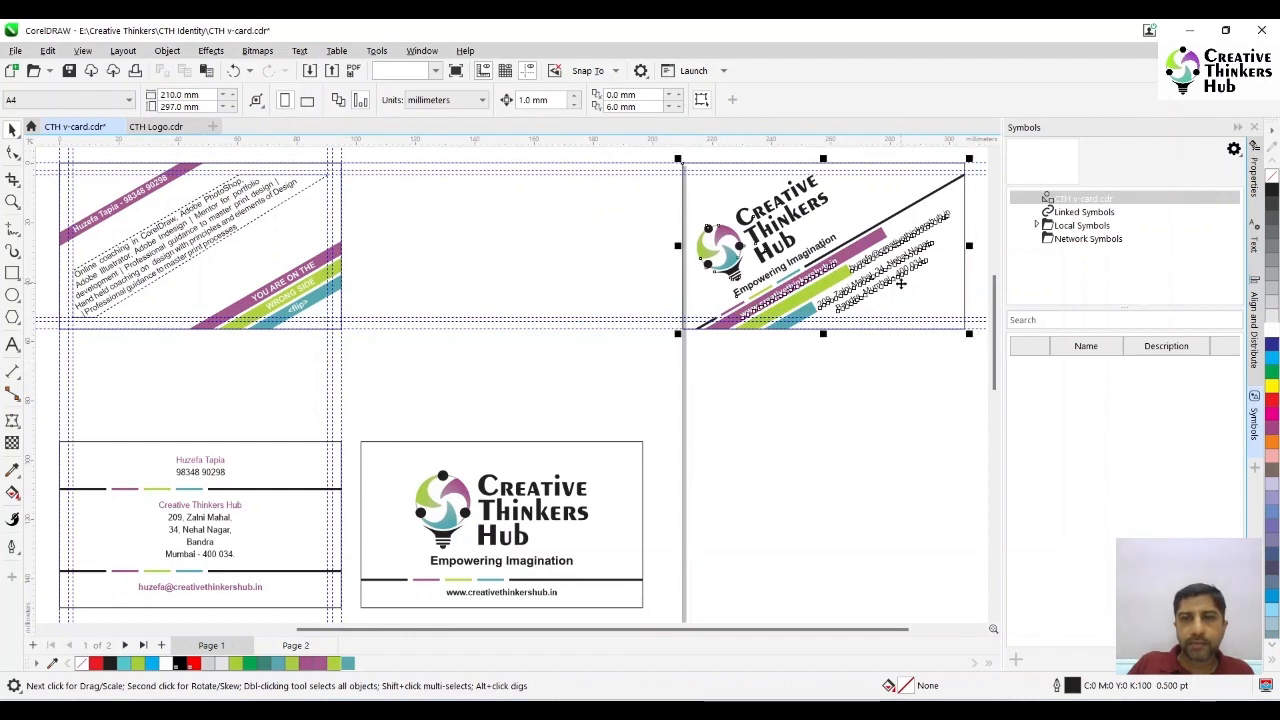
{"action": "left_click_drag", "start_coordinate": [906, 291], "coordinate": [581, 291]}
{"action": "left_click", "coordinate": [503, 394]}
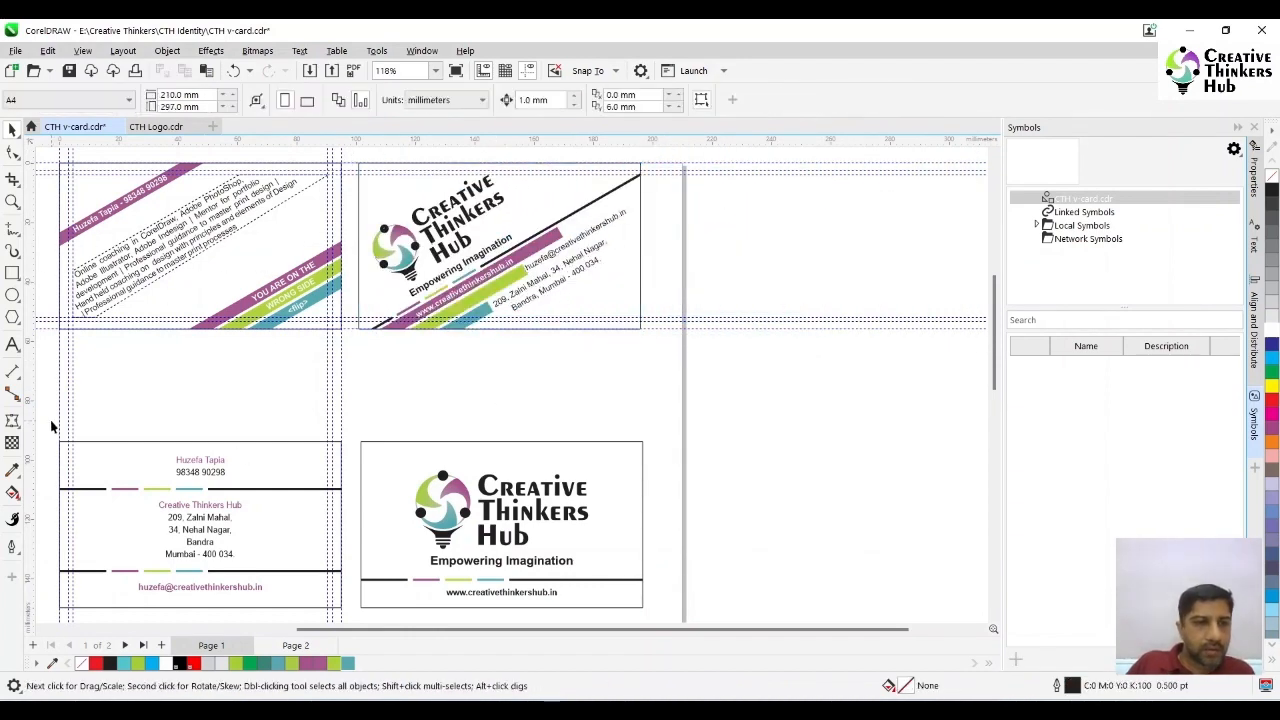
- Move both sides of the straight card design up, directly beneath the tilted design
{"action": "left_click_drag", "start_coordinate": [51, 420], "coordinate": [690, 580]}
{"action": "left_click_drag", "start_coordinate": [536, 528], "coordinate": [520, 405]}
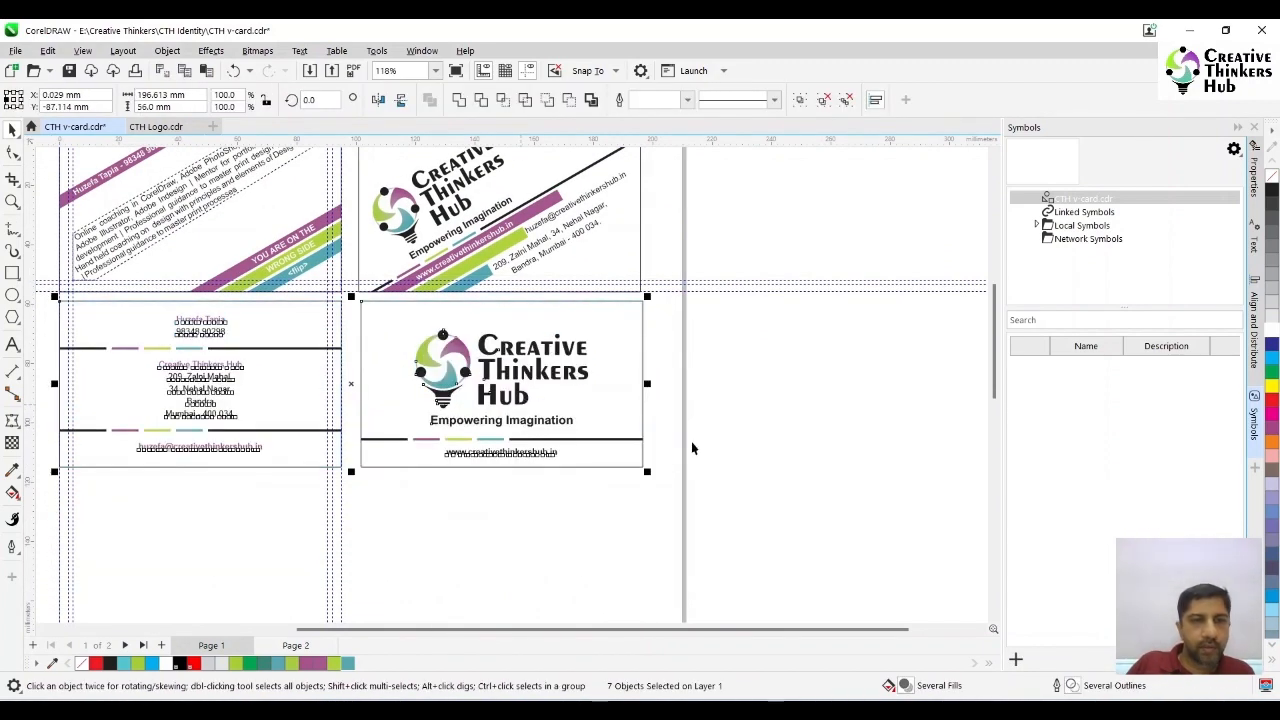
{"action": "left_click", "coordinate": [691, 443]}
- Zoom to fit both card designs and examine all four sides in full-screen preview
{"action": "left_click", "coordinate": [435, 71]}
{"action": "left_click", "coordinate": [423, 98]}
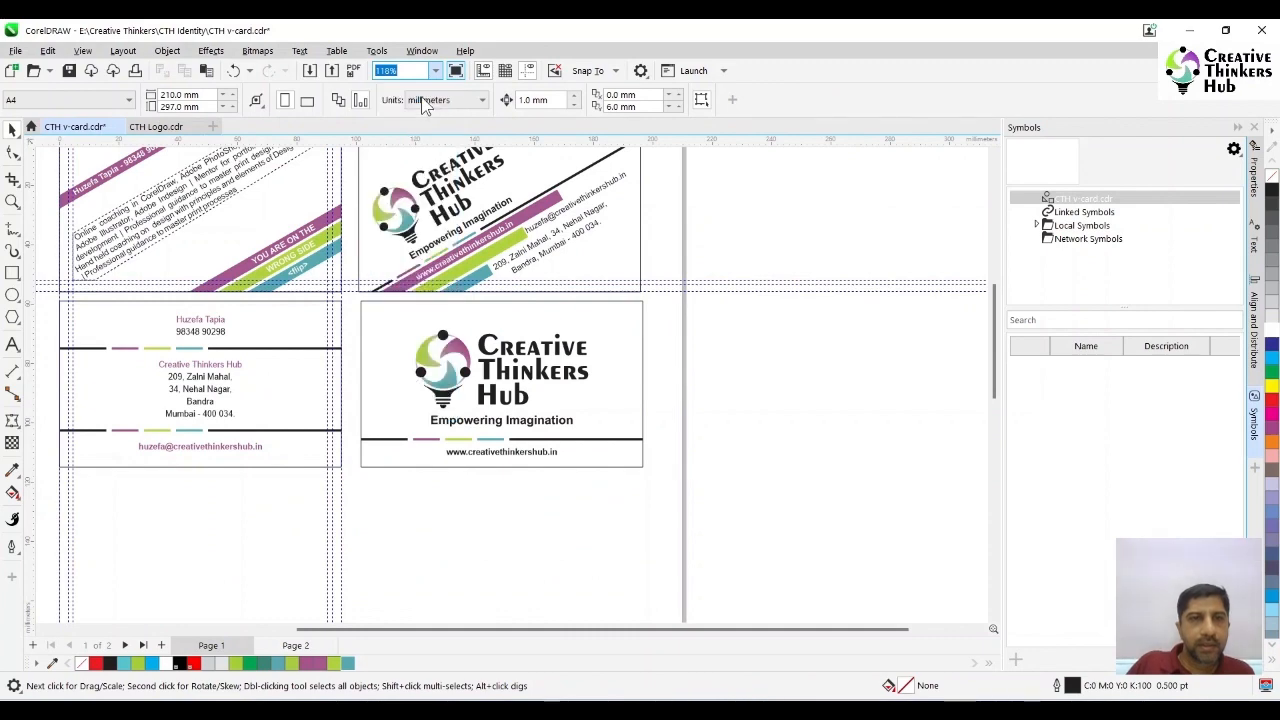
{"action": "key", "text": "z"}
{"action": "left_click_drag", "start_coordinate": [360, 189], "coordinate": [651, 377]}
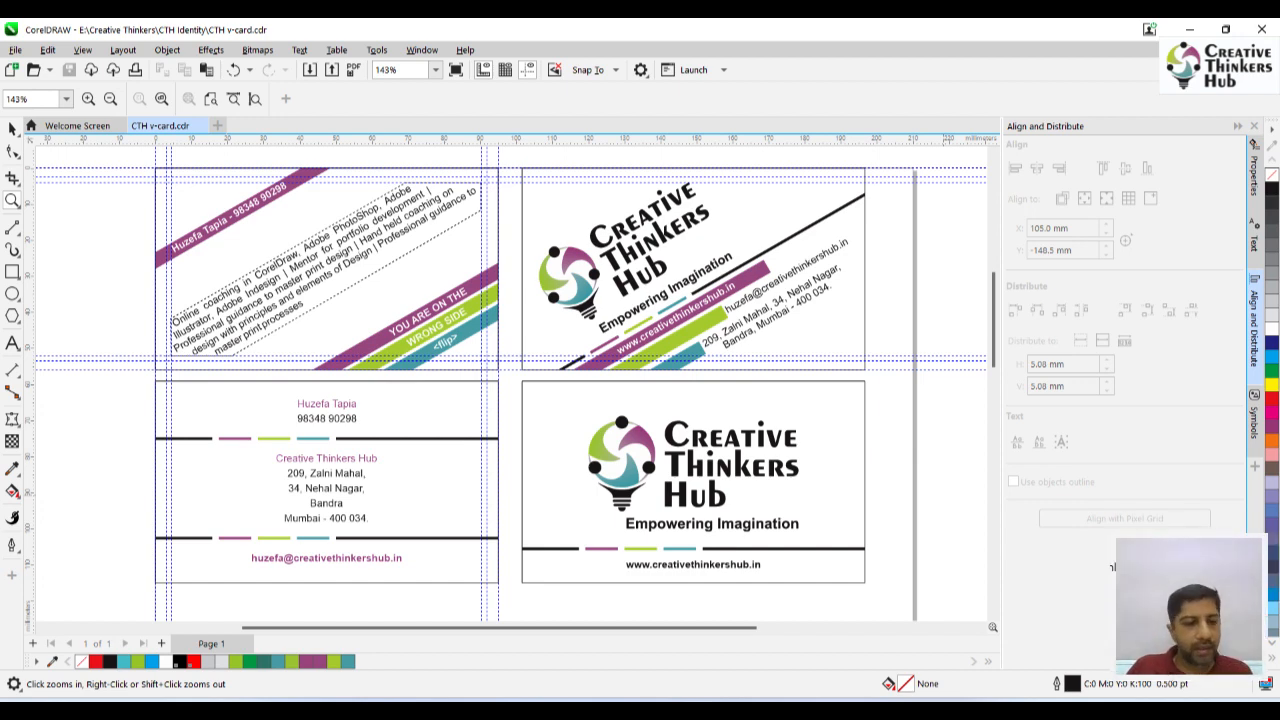
{"action": "key", "text": "F9"}
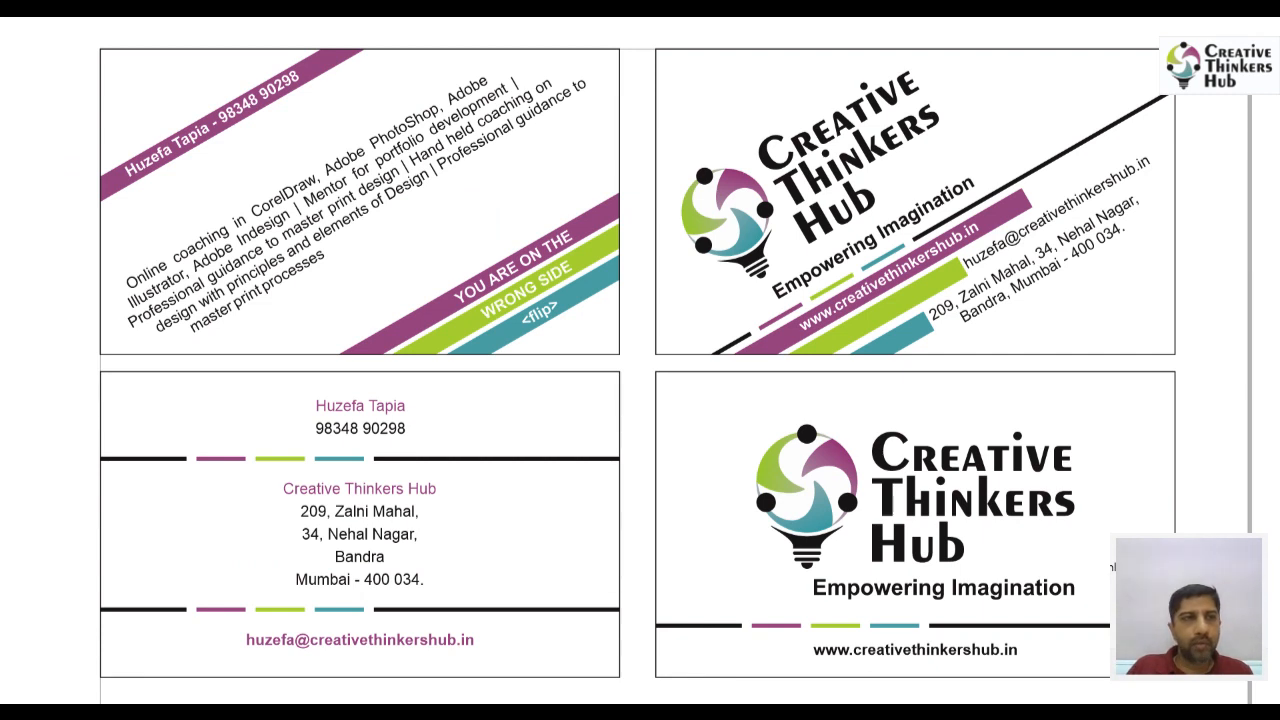